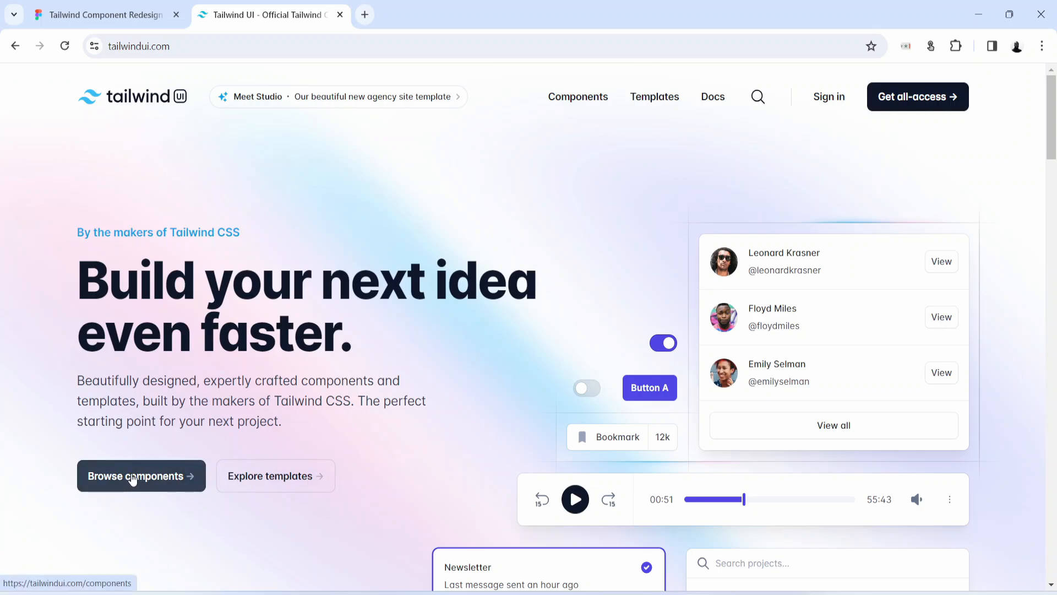
- Open the Tailwind UI components page and browse its component categories
click(130, 482)
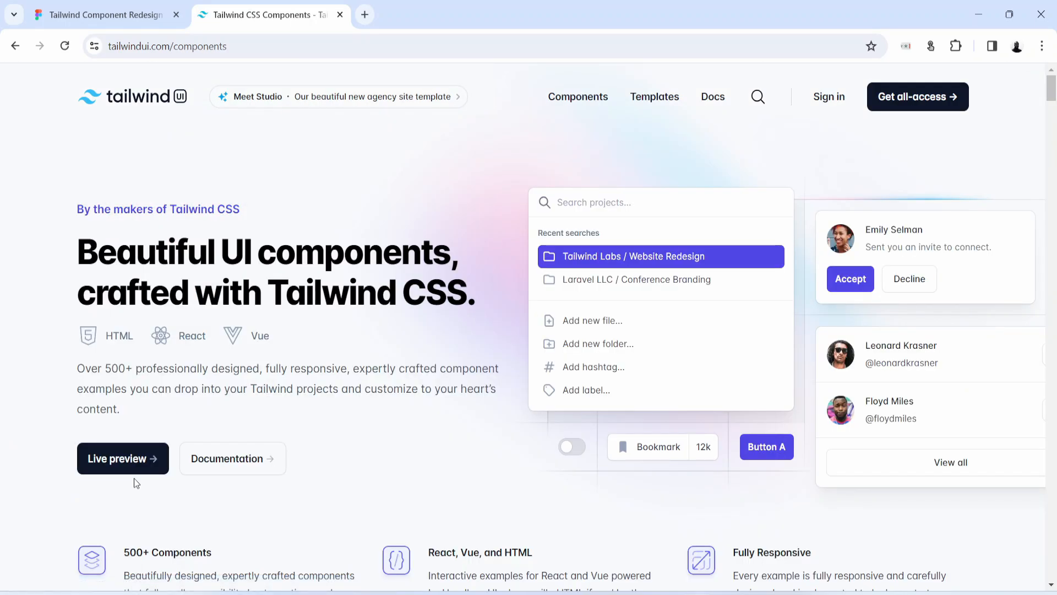
scroll(134, 478, down, 15)
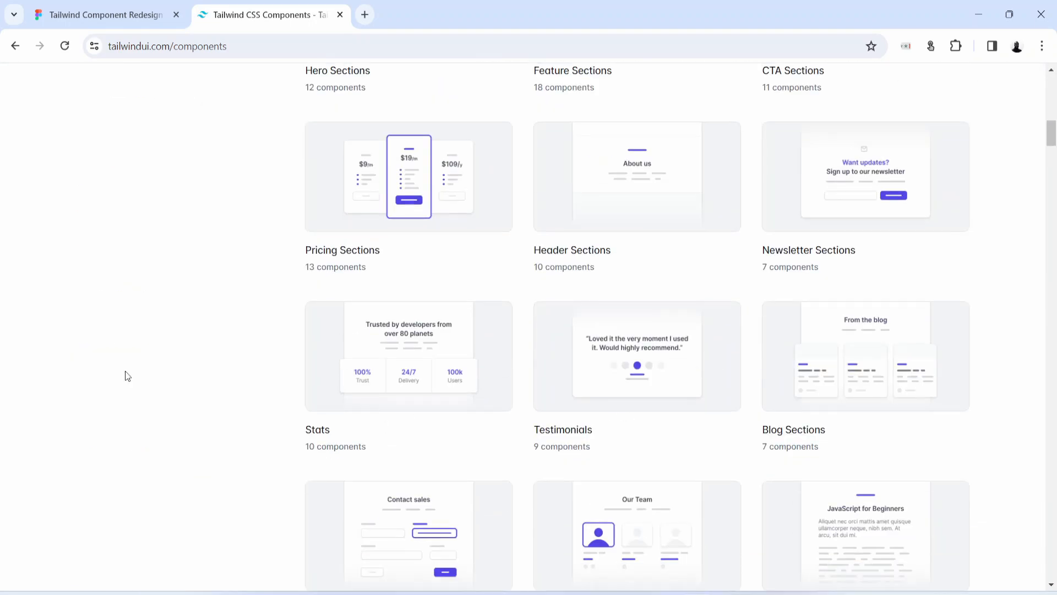
scroll(124, 371, up, 15)
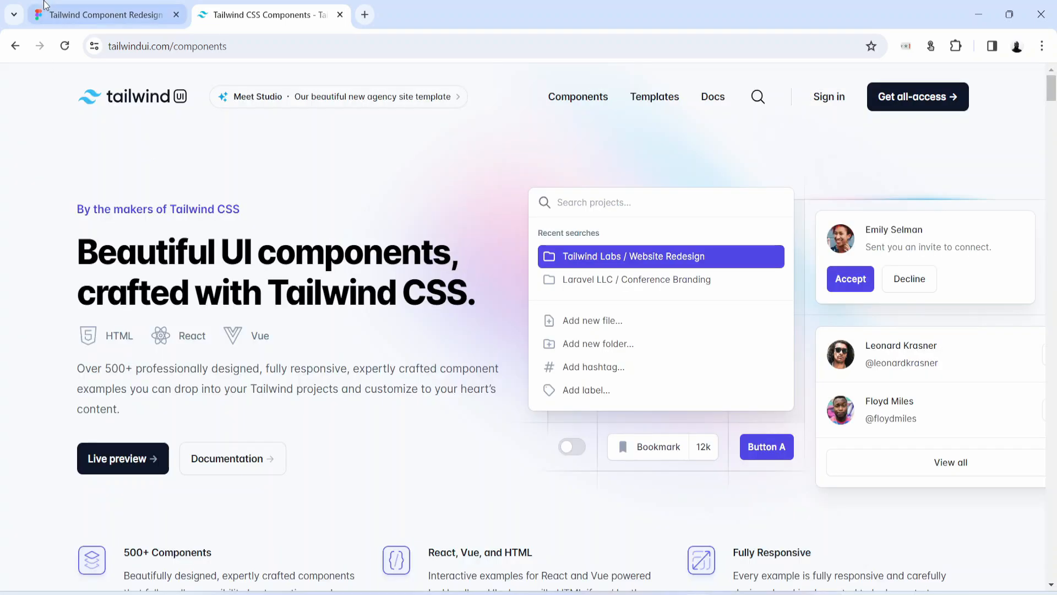
- Switch to the Tailwind Component Redesign file in Figma and look over the sidebar layout and recent activity reference screenshots
click(115, 5)
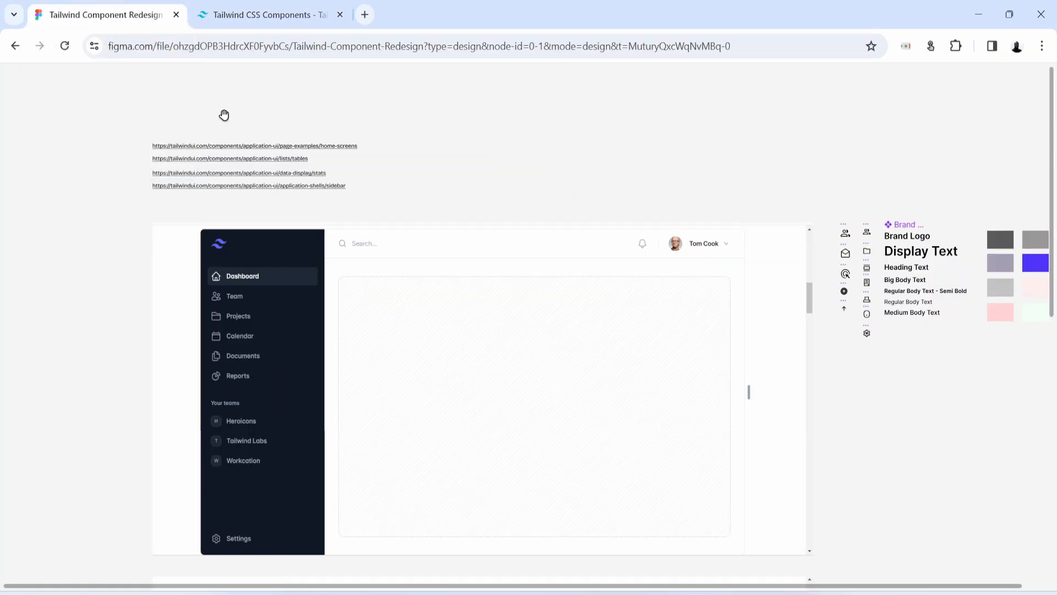
scroll(378, 357, down, 5)
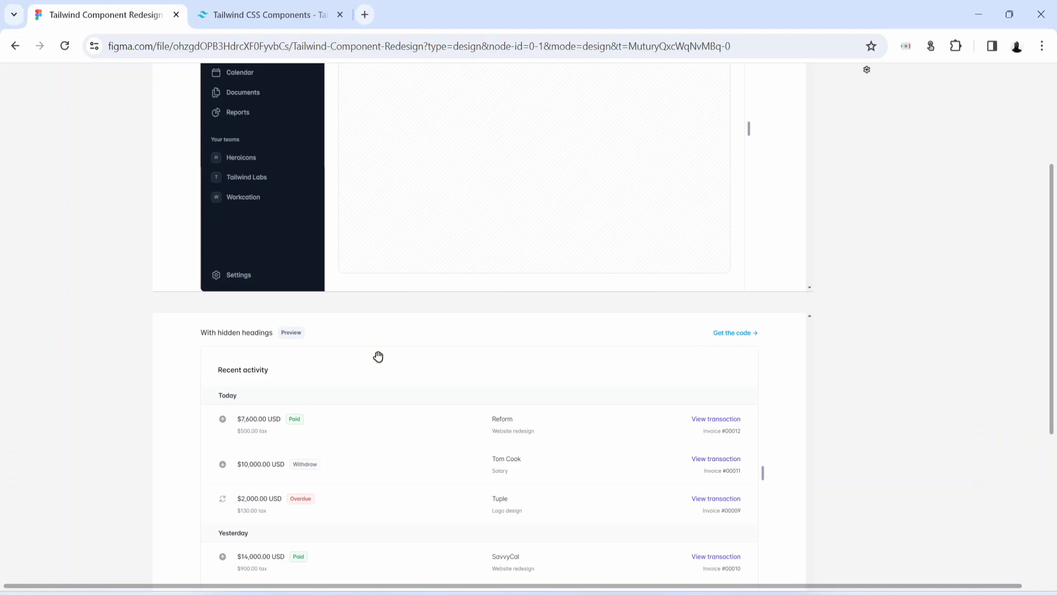
scroll(377, 356, up, 3)
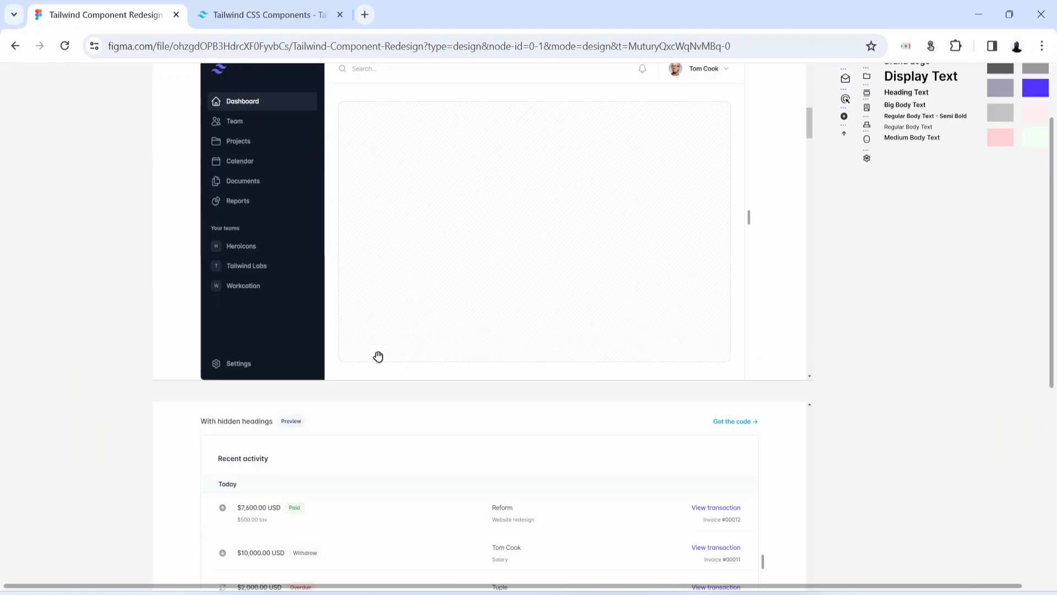
scroll(377, 357, down, 5)
scroll(377, 356, up, 1)
scroll(378, 357, up, 5)
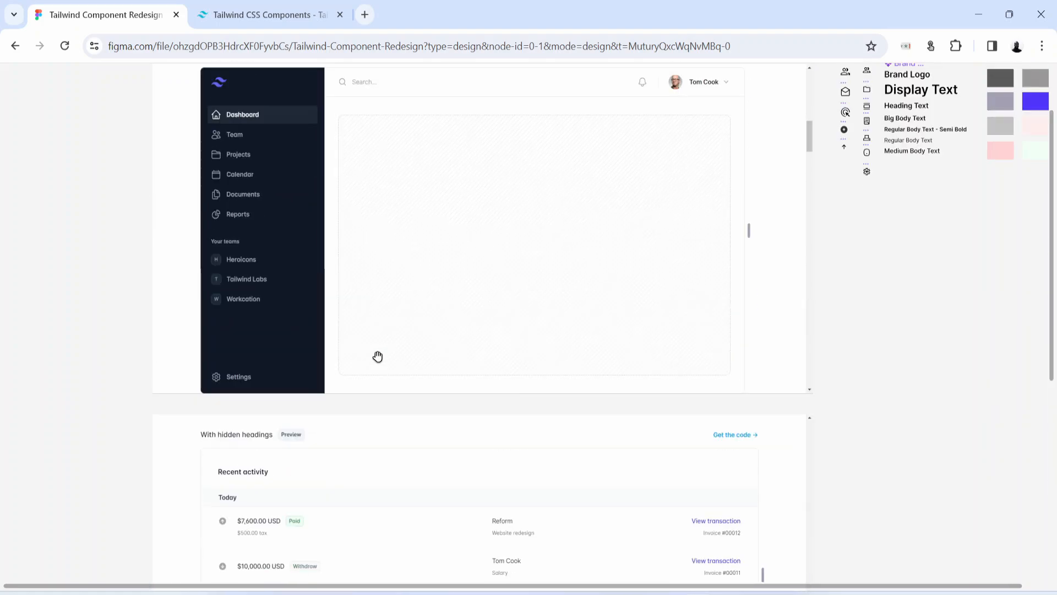
click(368, 291)
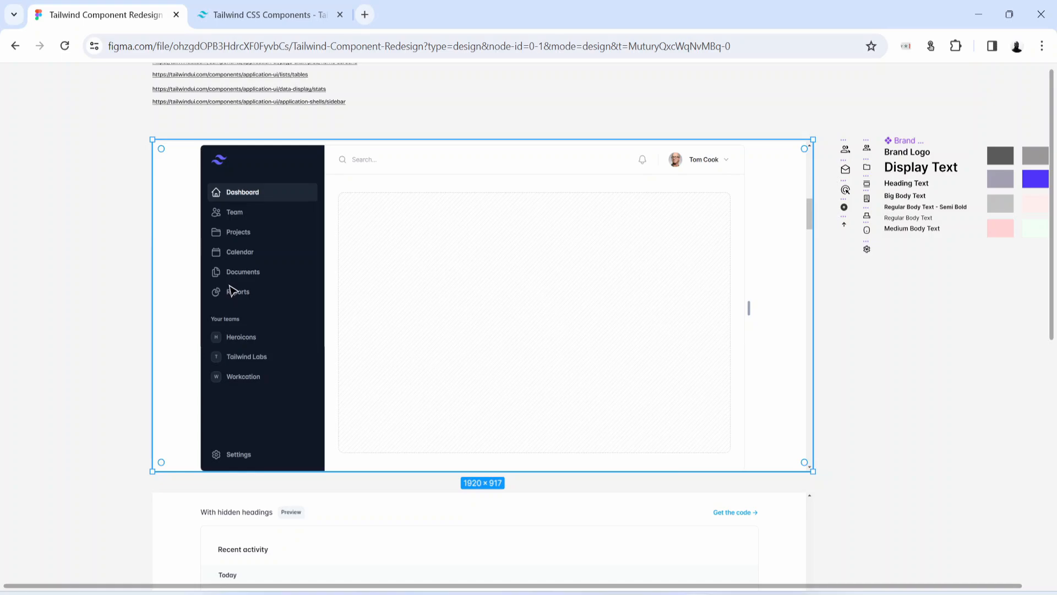
key(ctrl+plus)
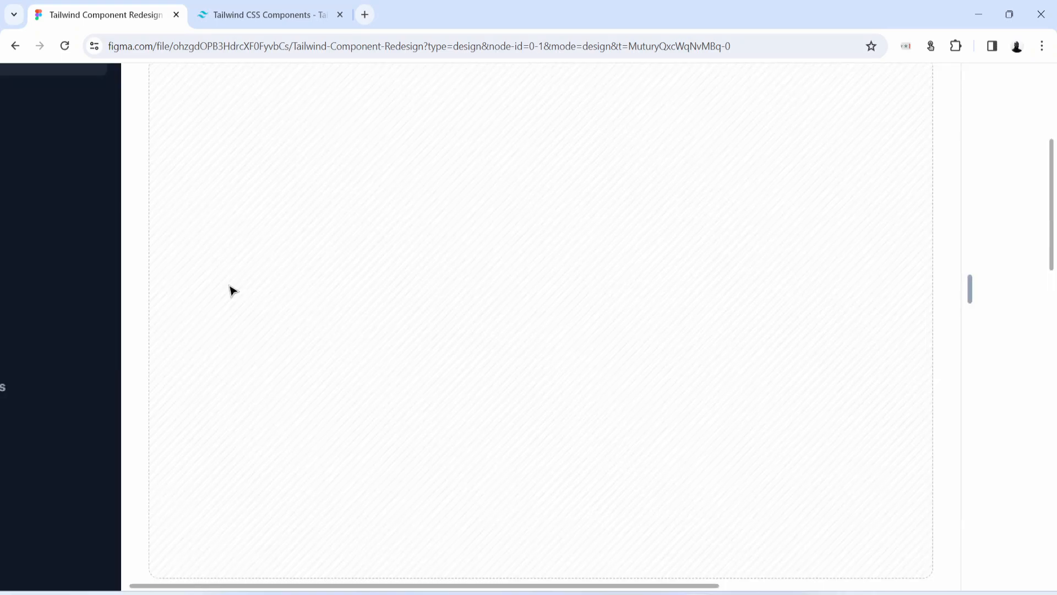
key(ctrl+minus)
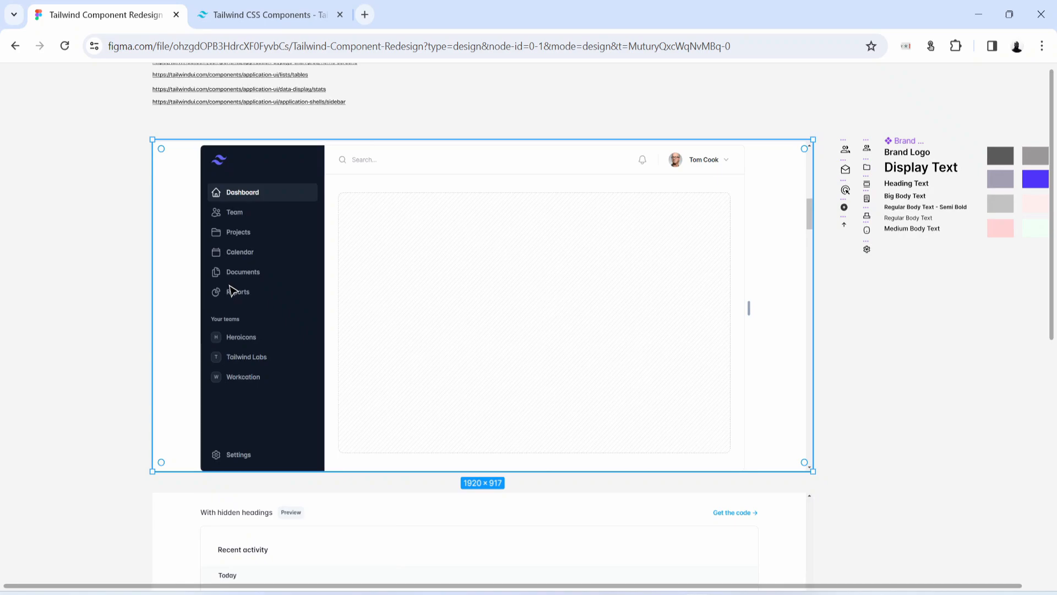
drag(268, 333, 333, 326)
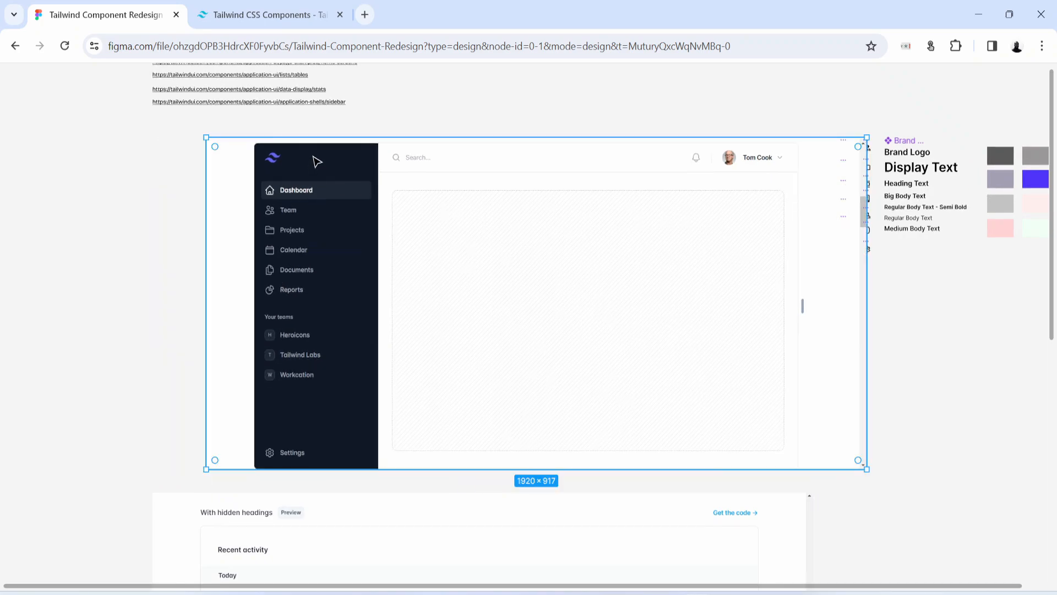
key(ctrl+z)
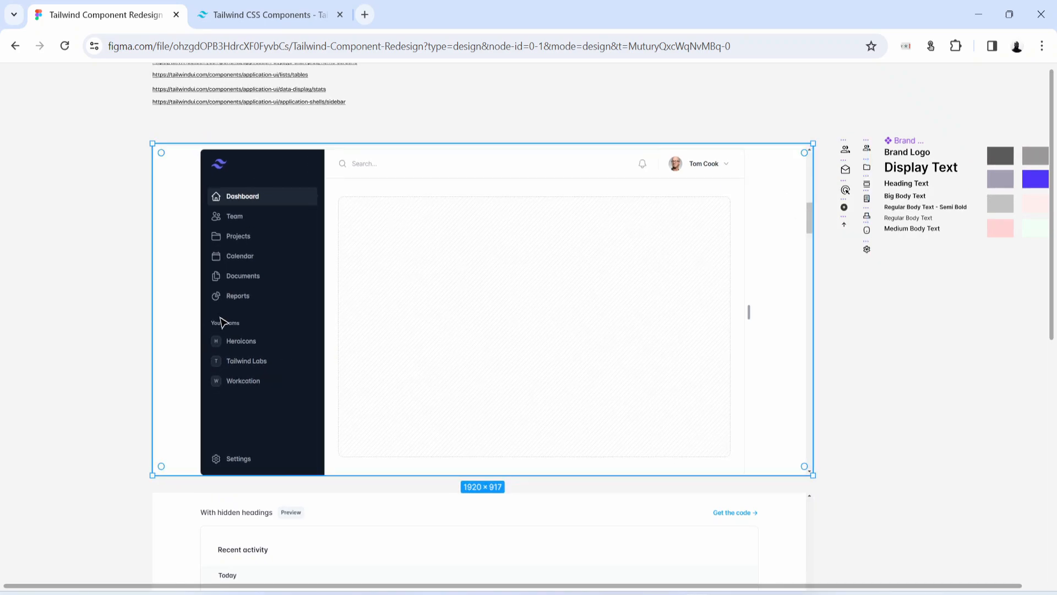
- Examine the source links, the recent activity table and the Last 30 days stats cards in the reference screenshots
scroll(413, 278, up, 3)
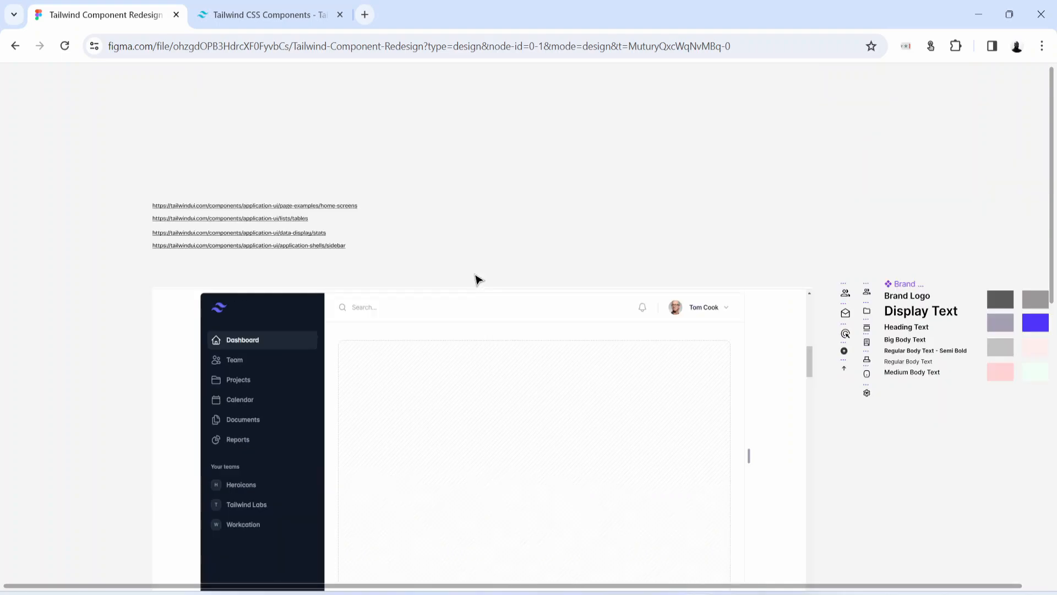
scroll(476, 279, down, 9)
click(477, 278)
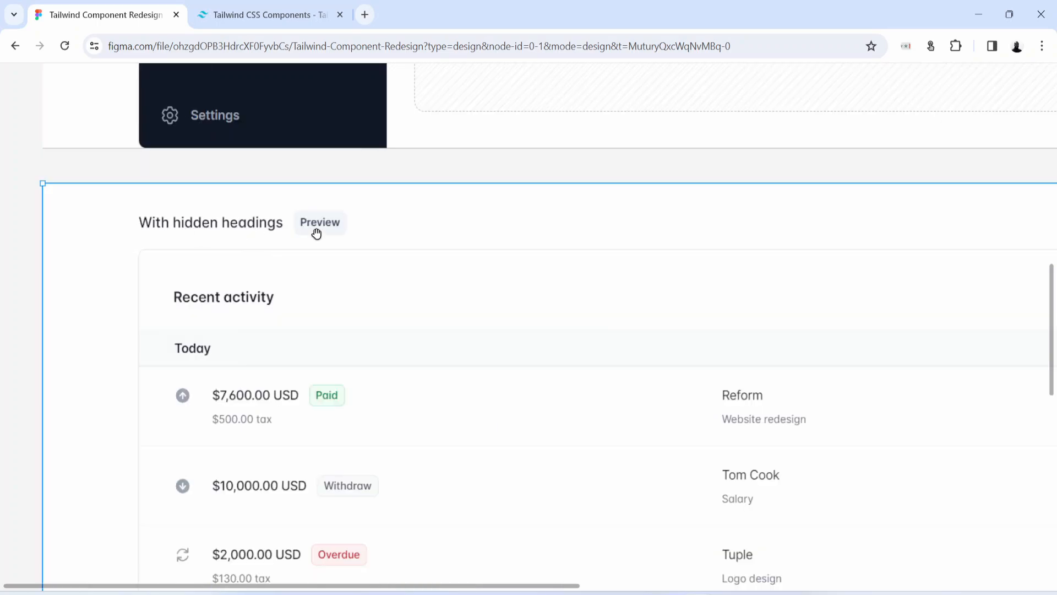
drag(913, 268, 326, 252)
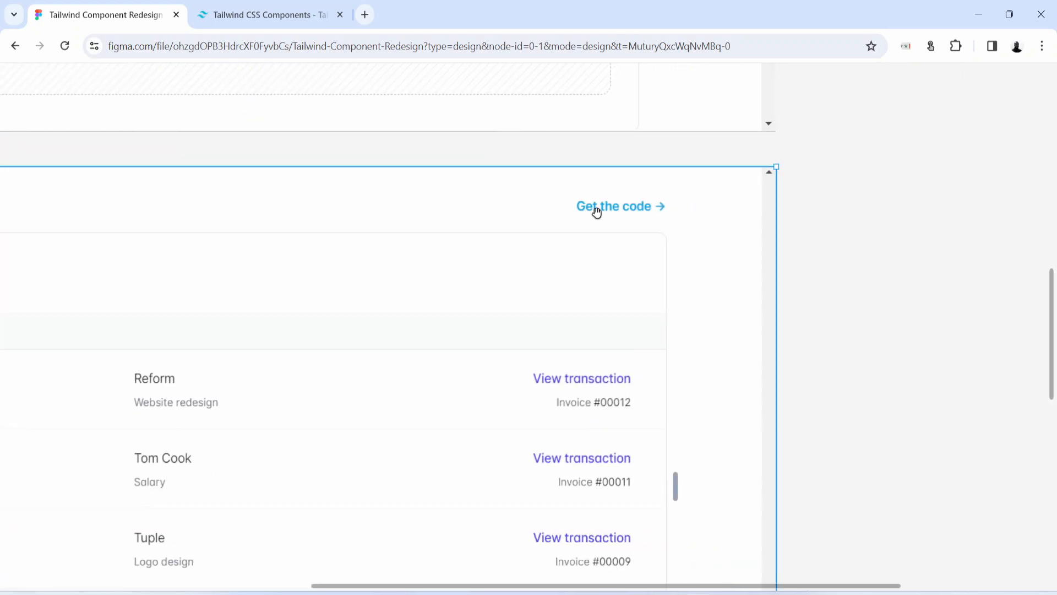
scroll(168, 298, down, 1)
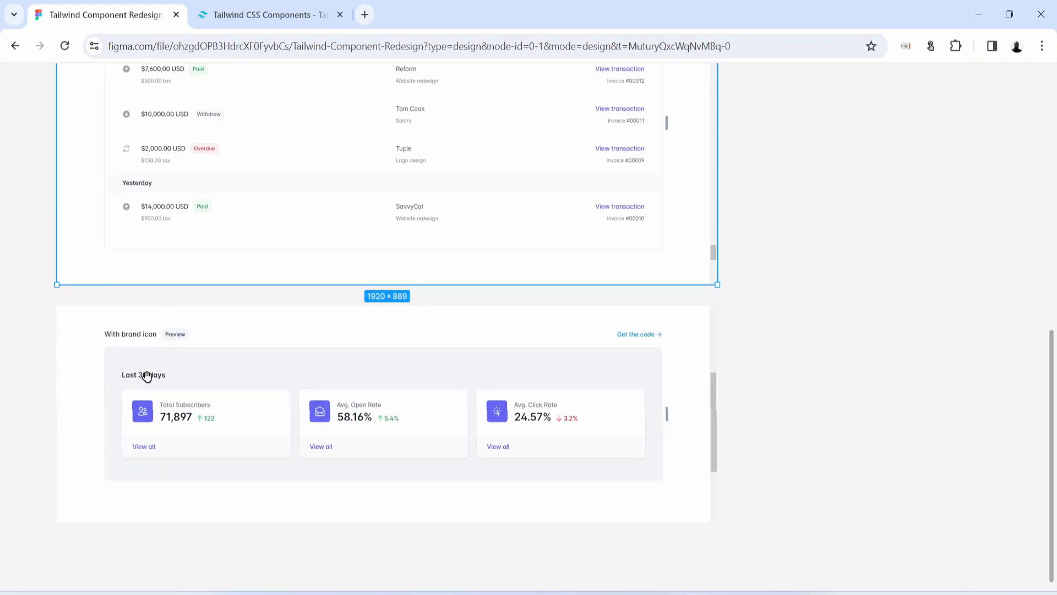
drag(155, 420, 227, 358)
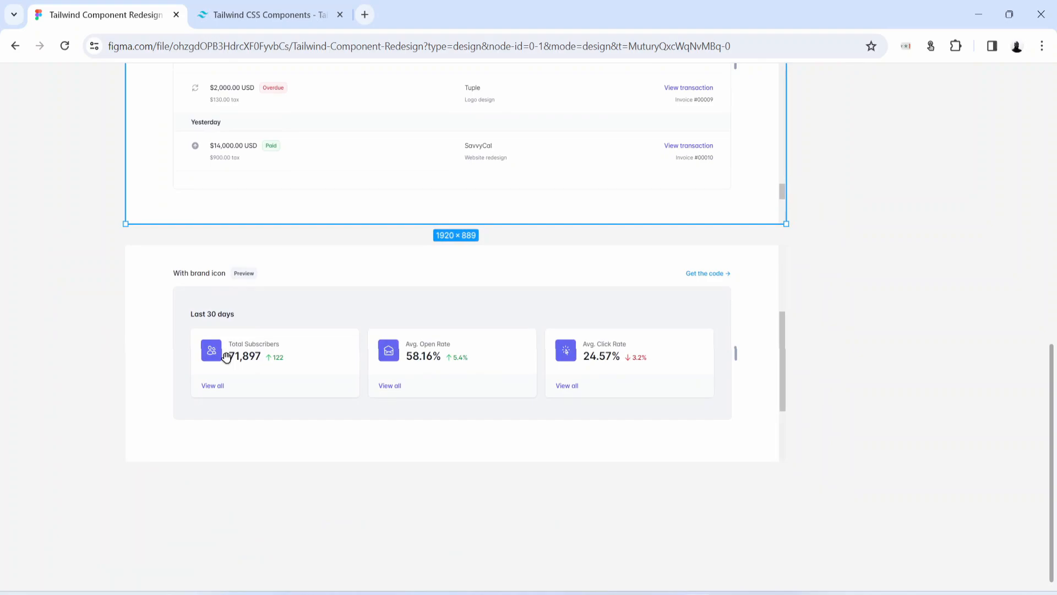
click(246, 316)
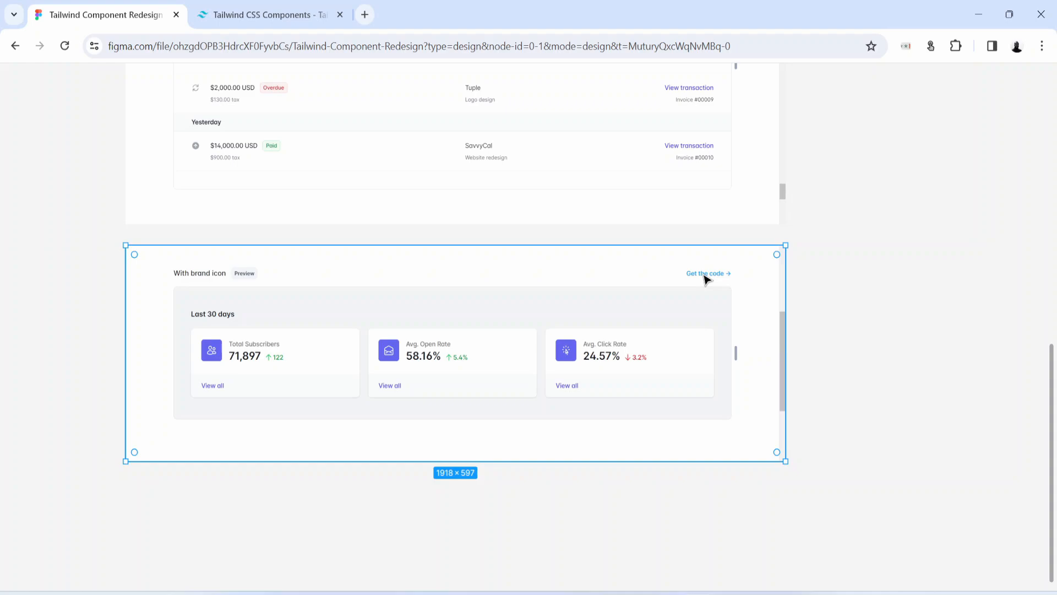
- Examine the prepared icons, text styles and colour swatches, and the navigation items in the sidebar reference screenshot
scroll(498, 313, up, 10)
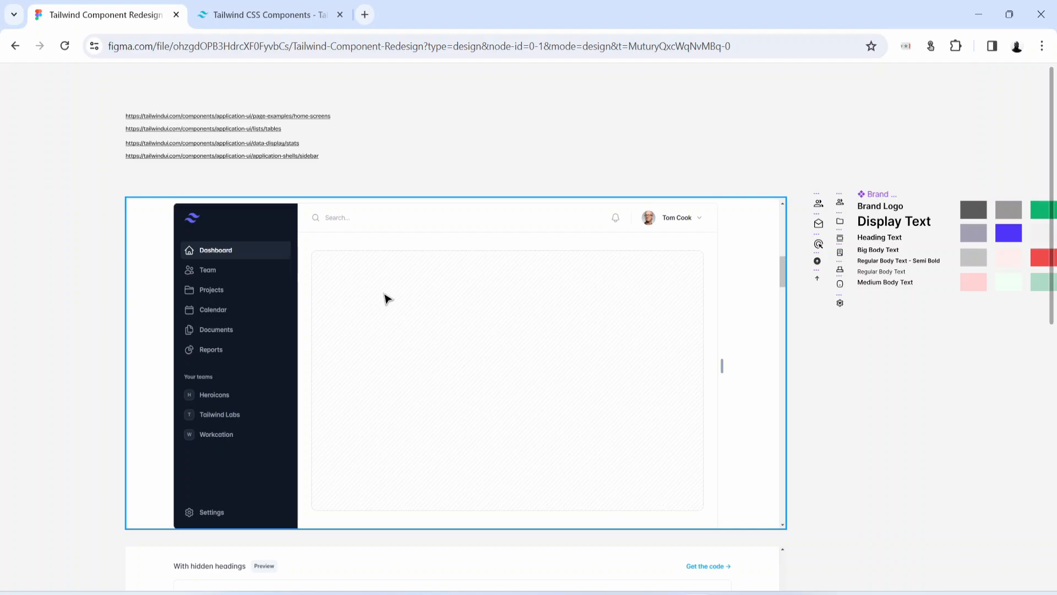
key(space)
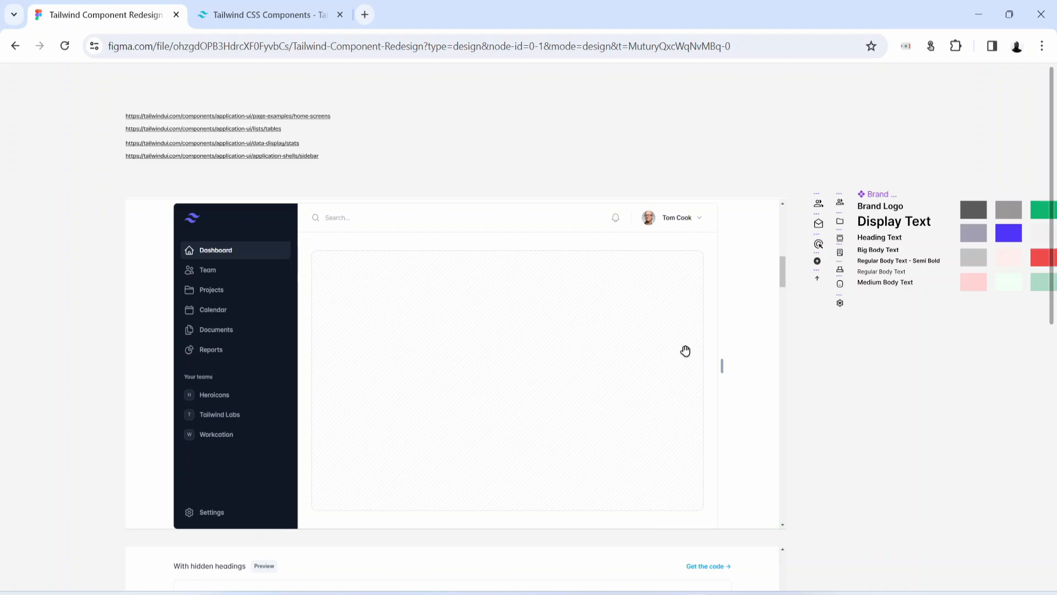
drag(705, 334, 413, 334)
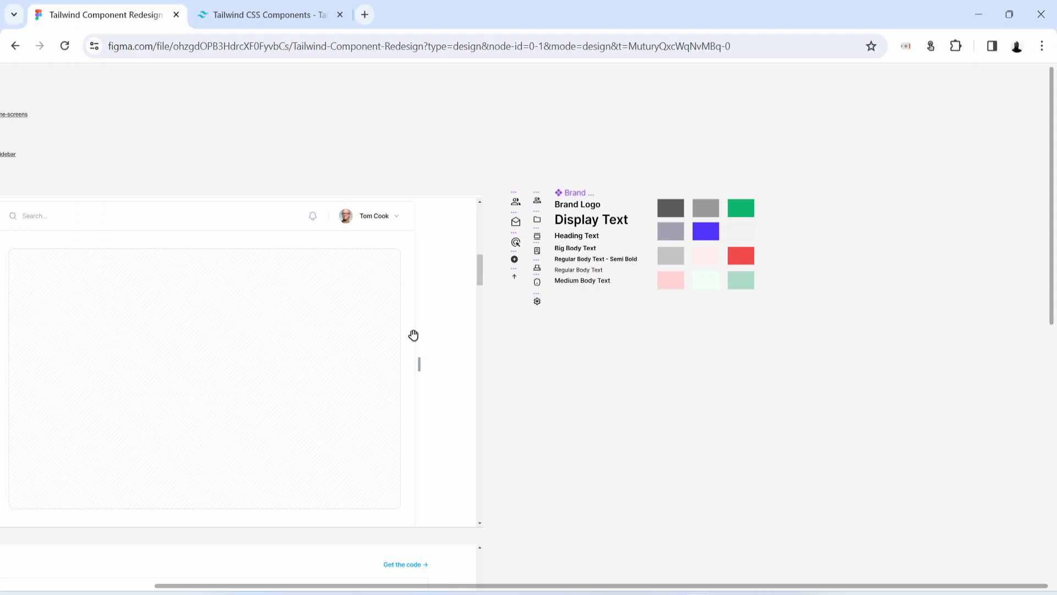
ctrl+scroll(414, 335, down, 5)
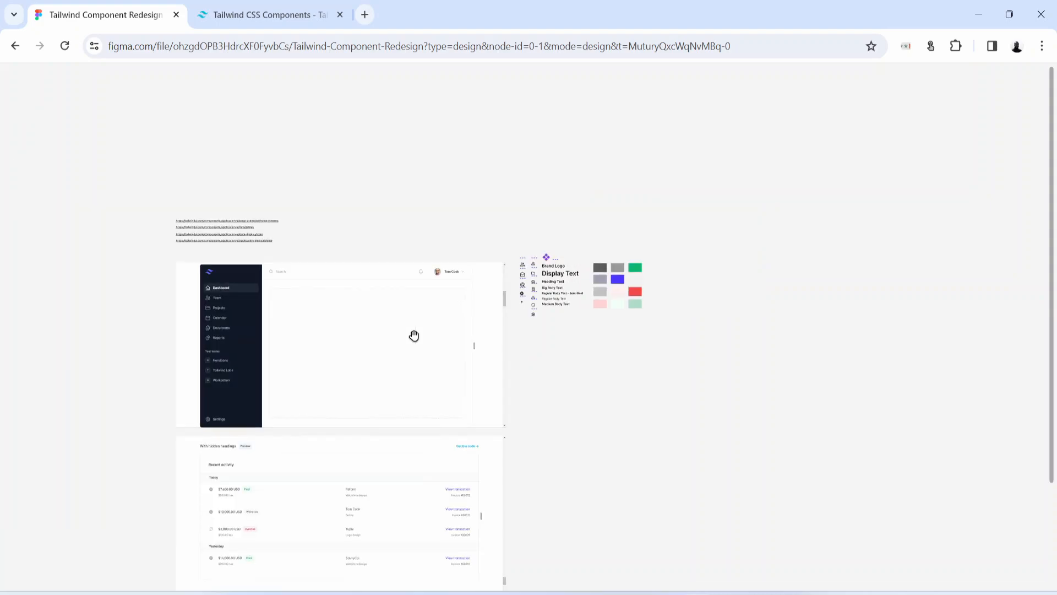
drag(413, 335, 523, 312)
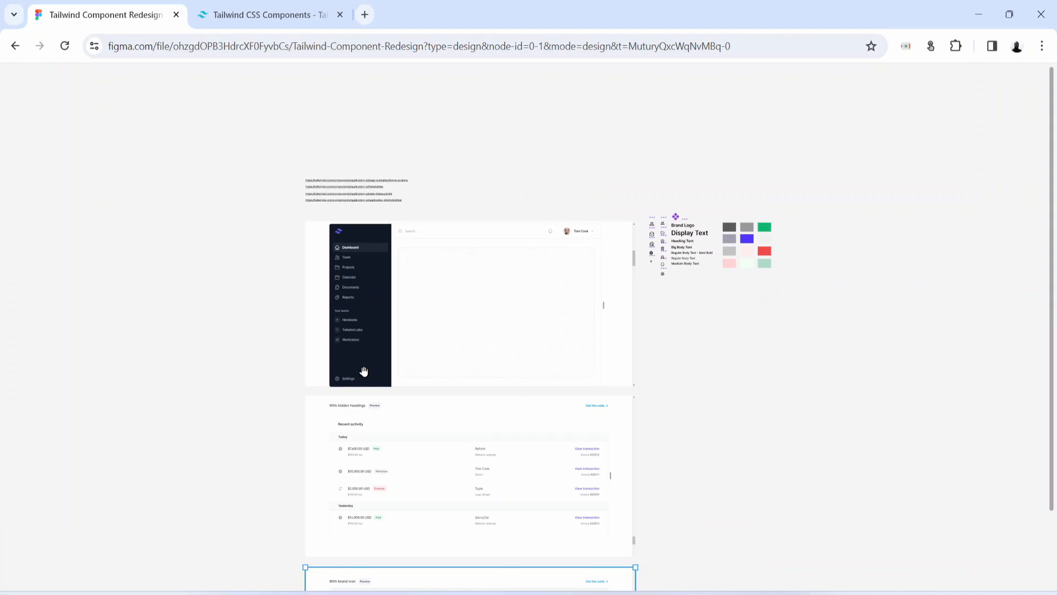
ctrl+scroll(324, 450, up, 5)
drag(453, 325, 409, 326)
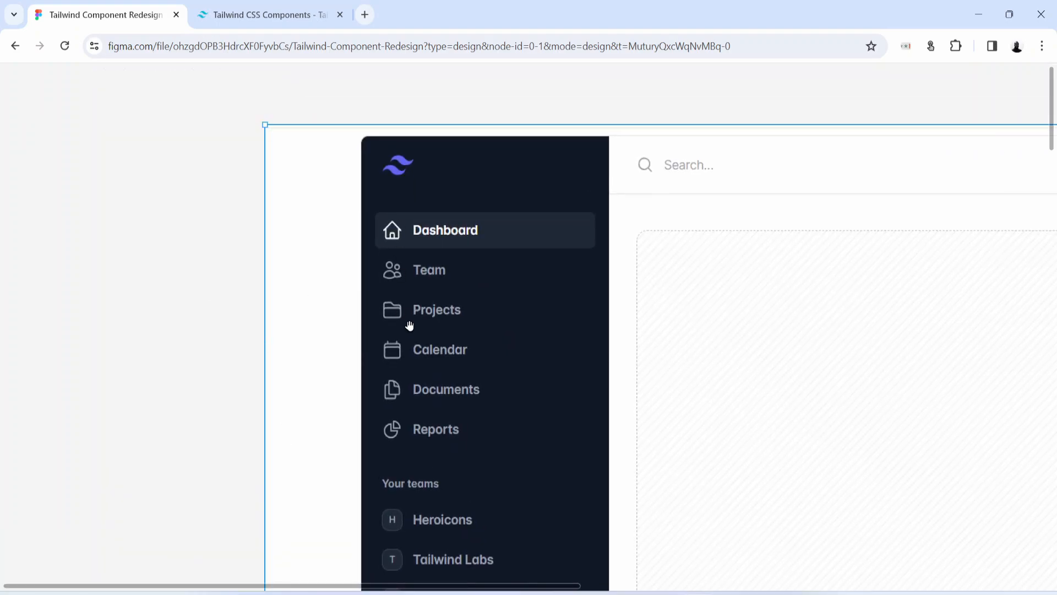
drag(440, 383, 519, 371)
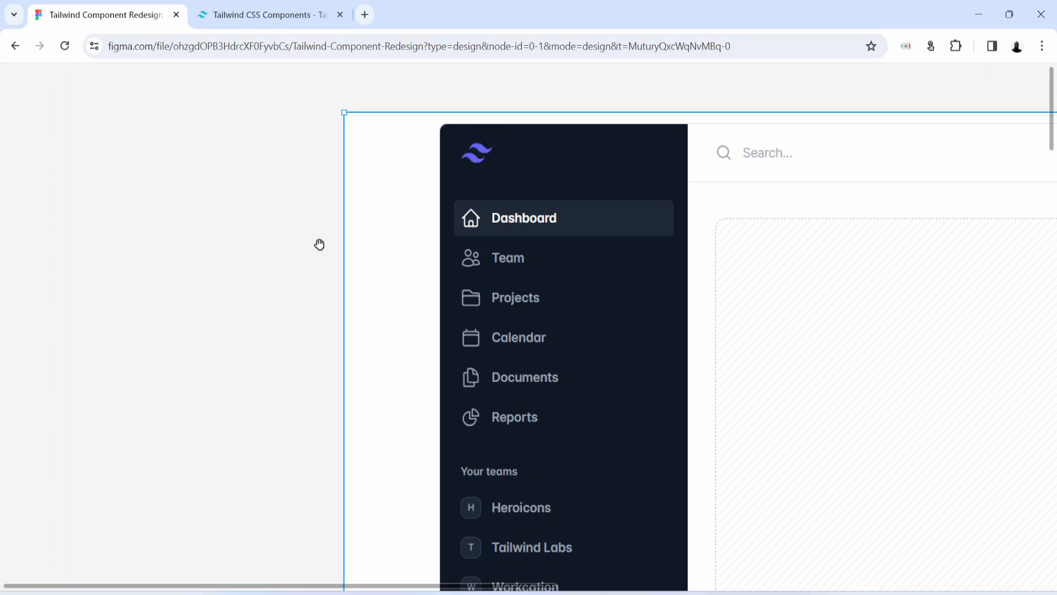
- Show the editor interface and place an instance of the Brand Logo component on the empty canvas beside the sidebar reference screenshot
key(ctrl+backslash)
drag(339, 293, 433, 293)
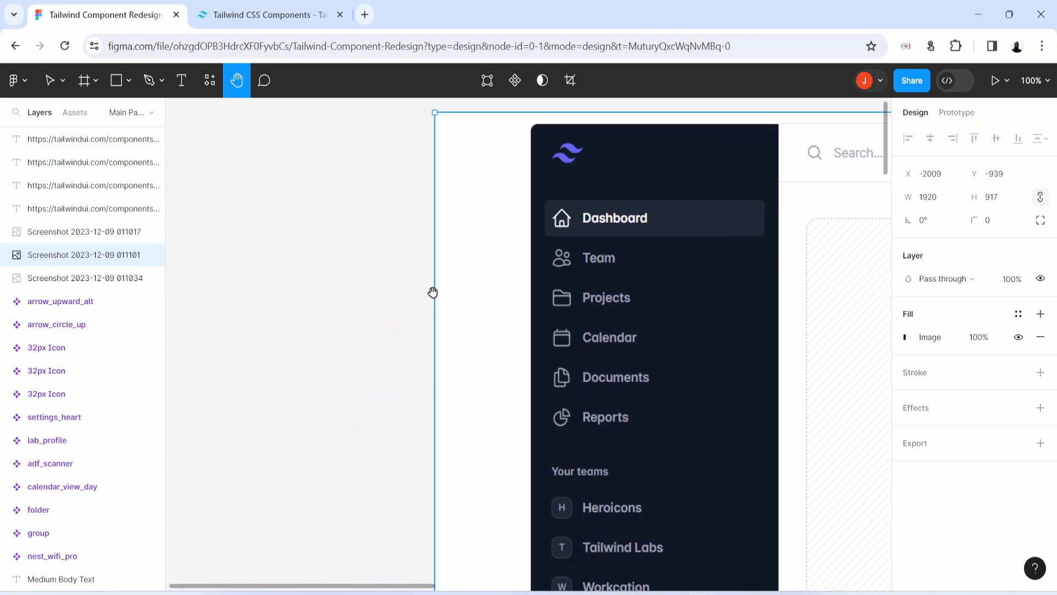
click(80, 114)
scroll(84, 399, down, 5)
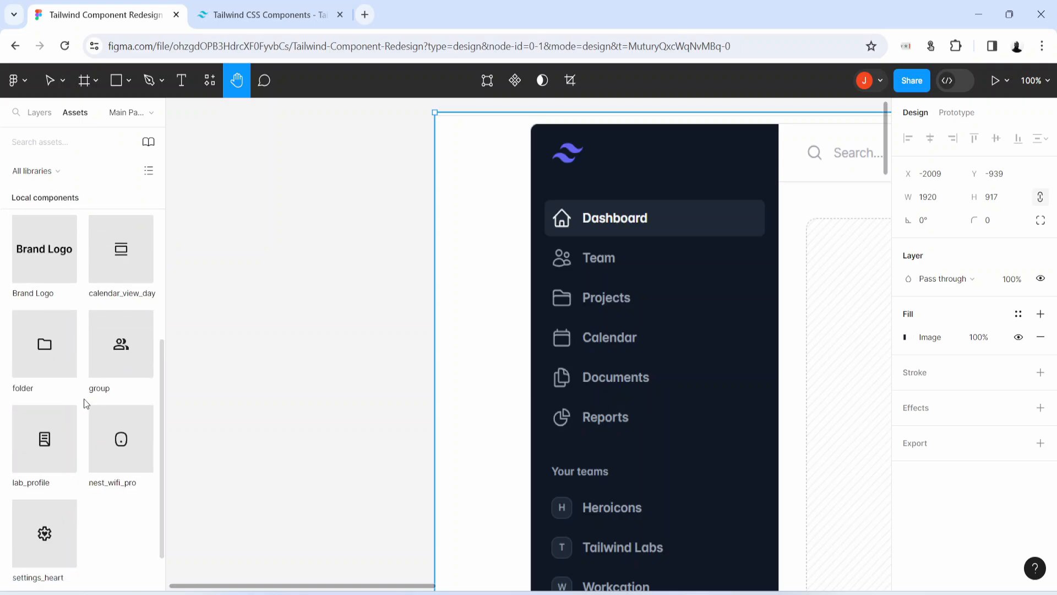
drag(26, 255, 267, 228)
key(alt+1)
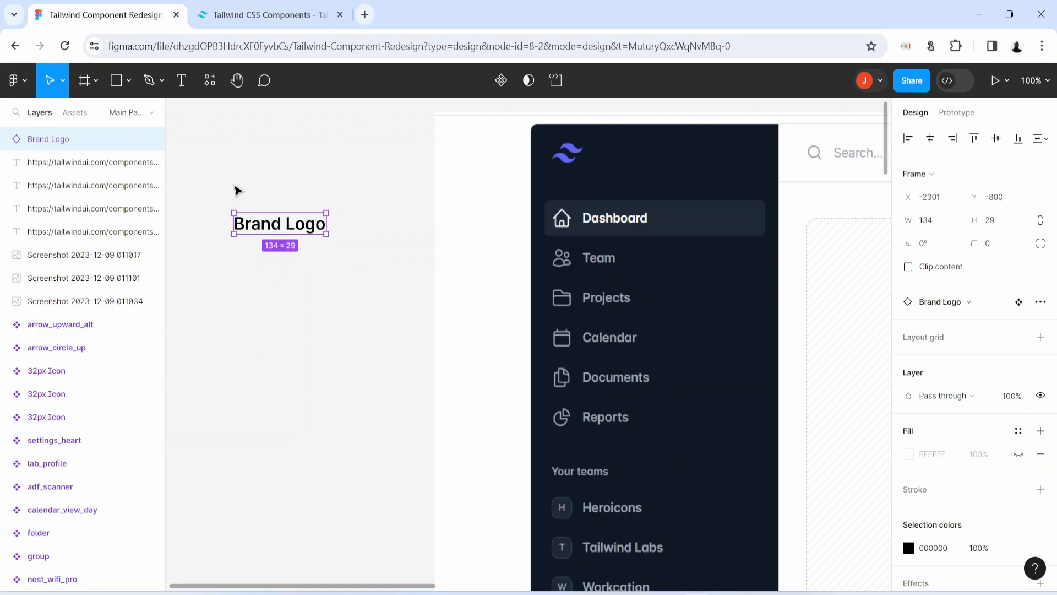
- Add a text layer reading "Dashboard" on the empty canvas below the Brand Logo
drag(237, 192, 325, 180)
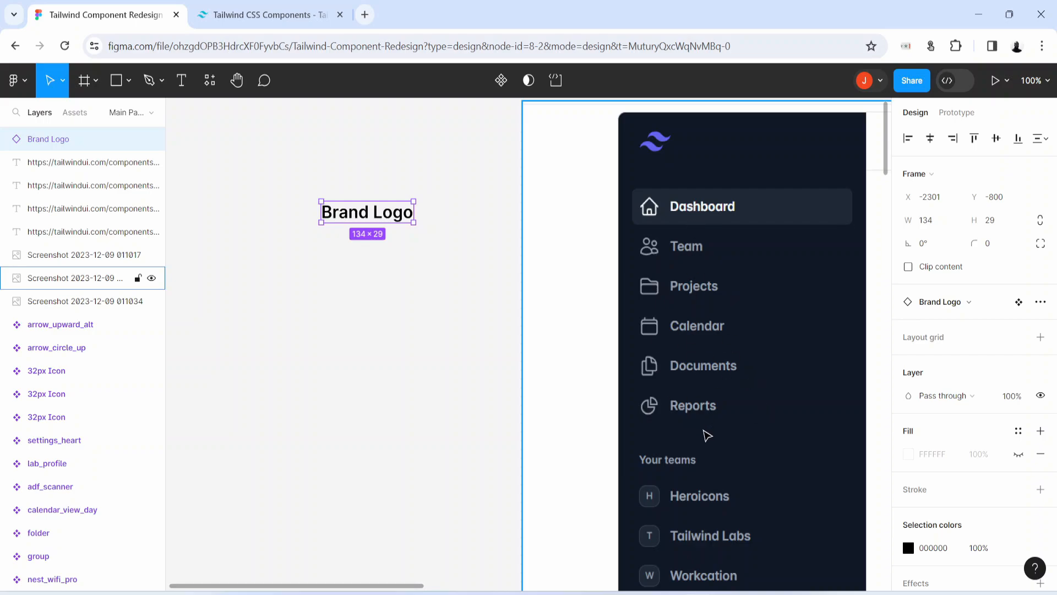
key(t)
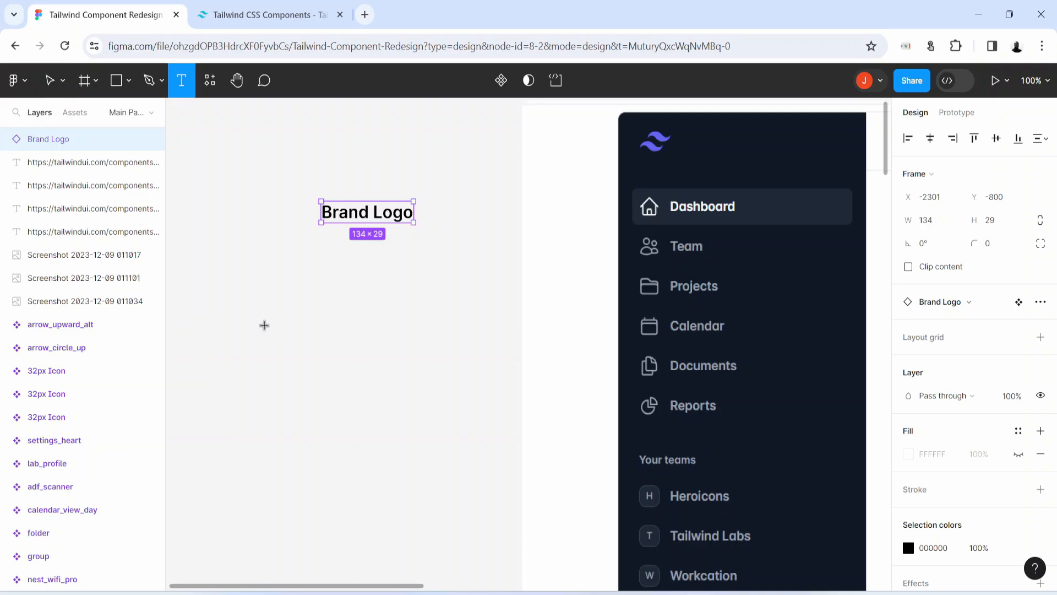
click(281, 304)
text(Dashboard)
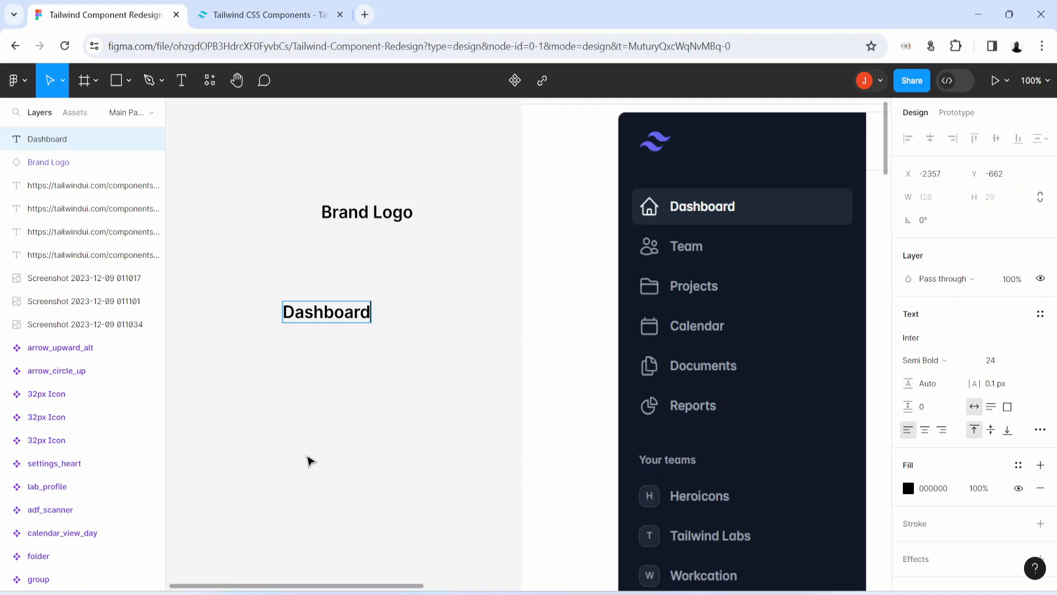
key(Escape)
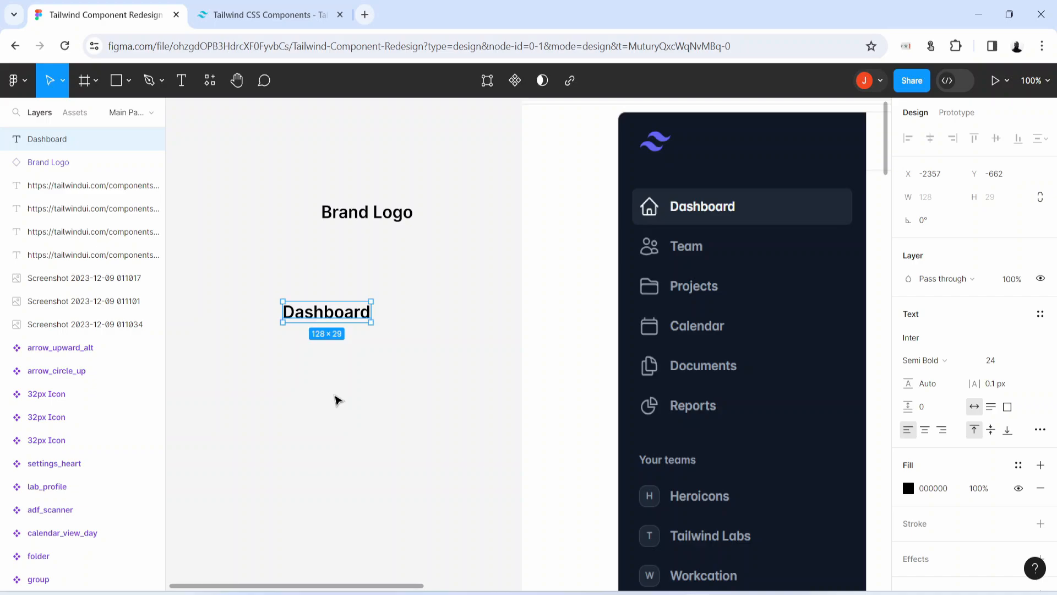
- Apply the Medium Body Text style to the Dashboard text
click(1040, 314)
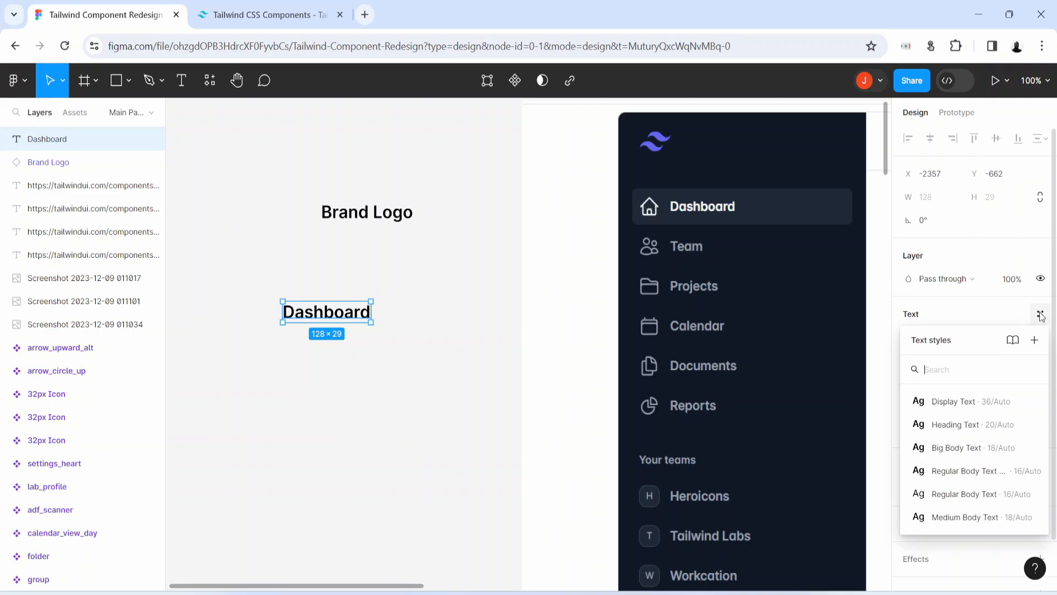
click(957, 517)
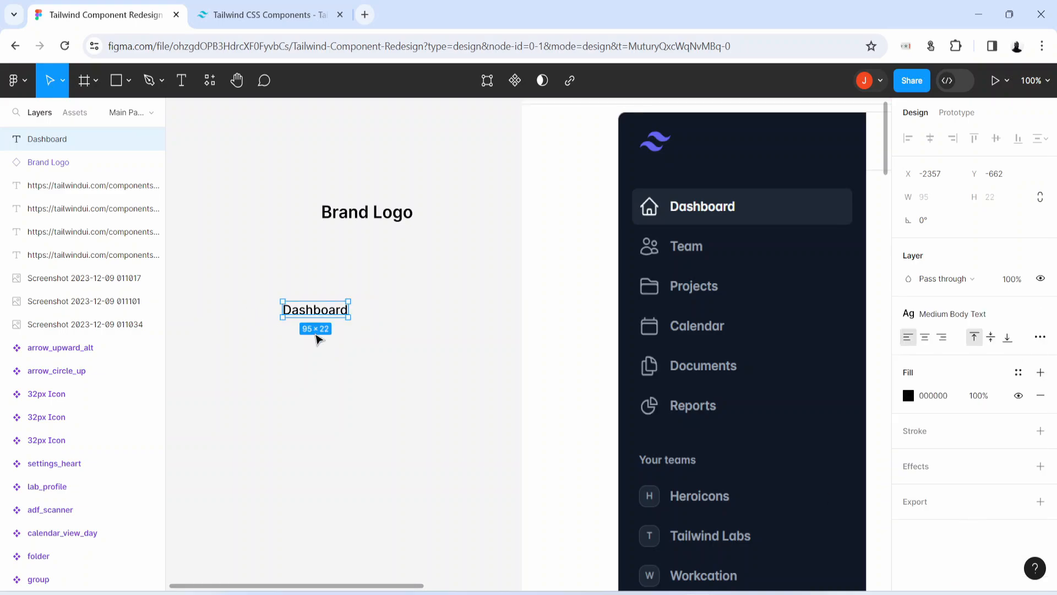
key(ctrl+plus)
key(h)
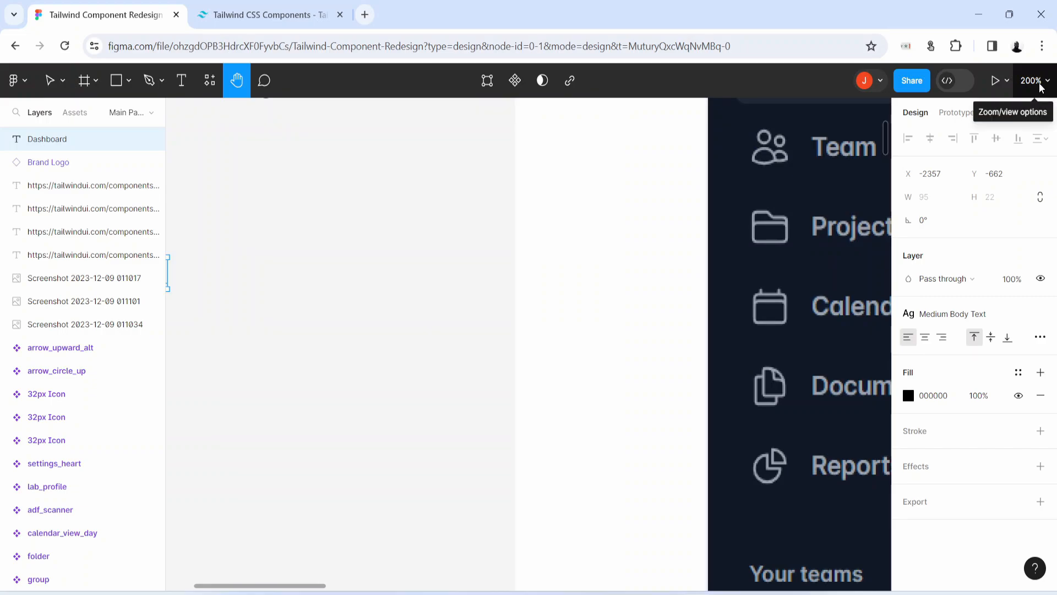
- Wrap the Dashboard text in an auto layout frame with horizontal and vertical padding of 0
drag(308, 322, 645, 298)
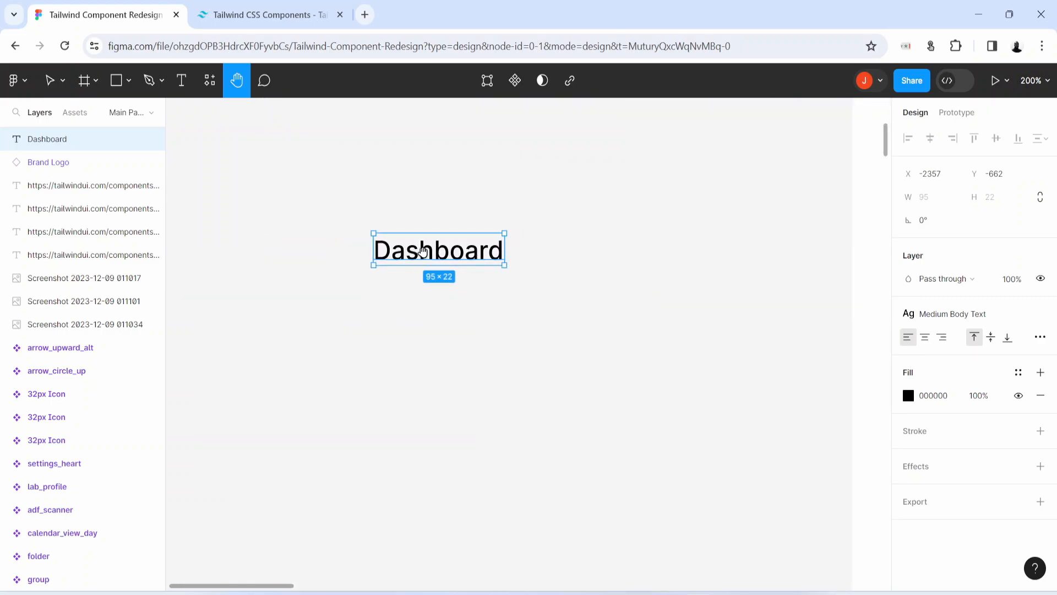
key(shift+a)
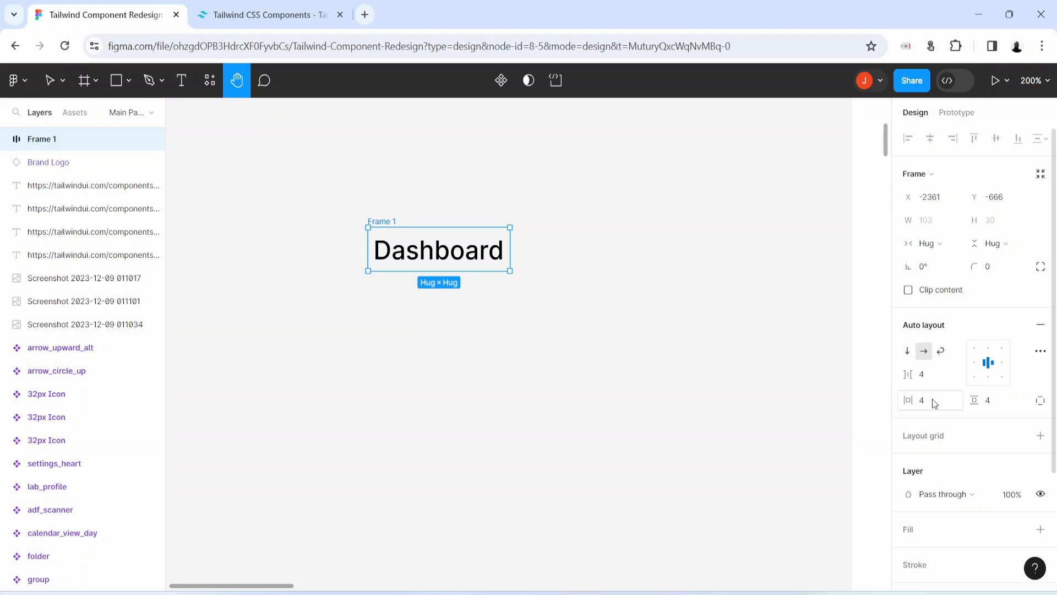
click(933, 398)
text(0)
key(Return)
- Rename the auto layout frame around the Dashboard text as "Menu Text AL"
key(v)
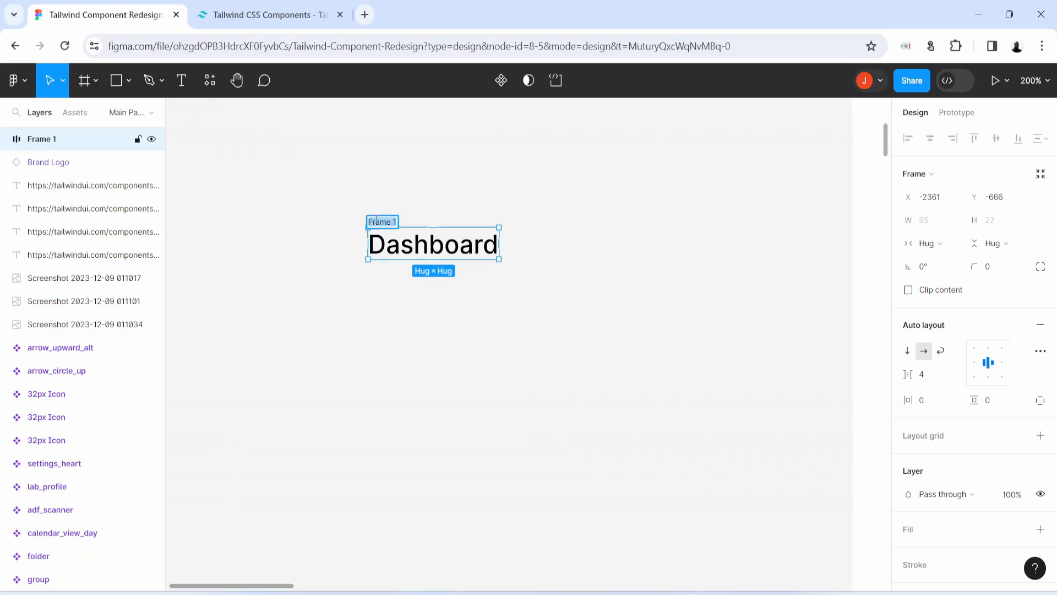
text(Menu Text AL)
key(Return)
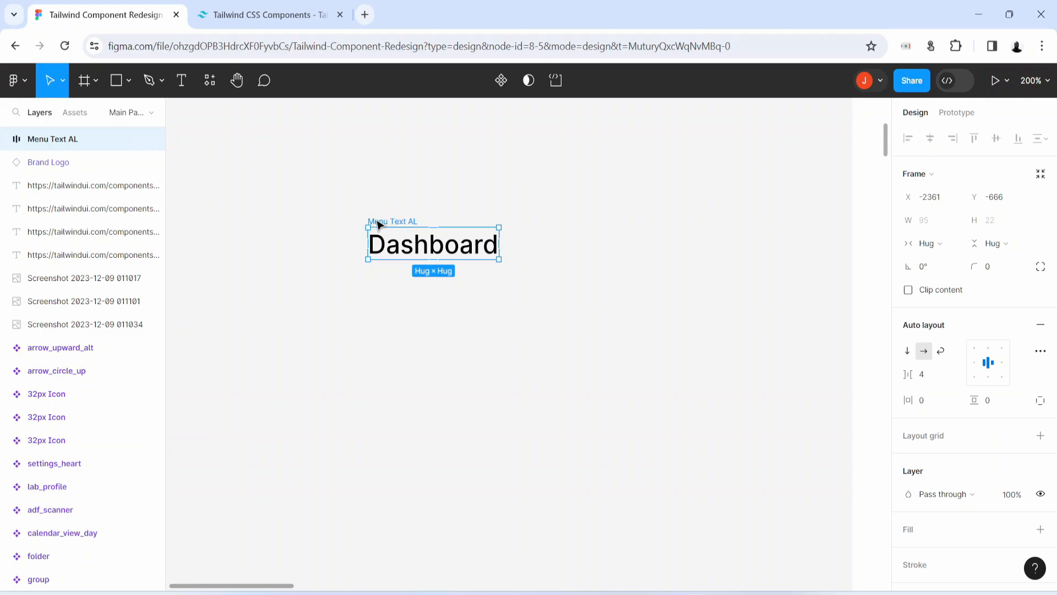
- Apply the Primary Text Color style to the Dashboard text inside the Menu Text AL frame
drag(441, 249, 479, 278)
click(479, 278)
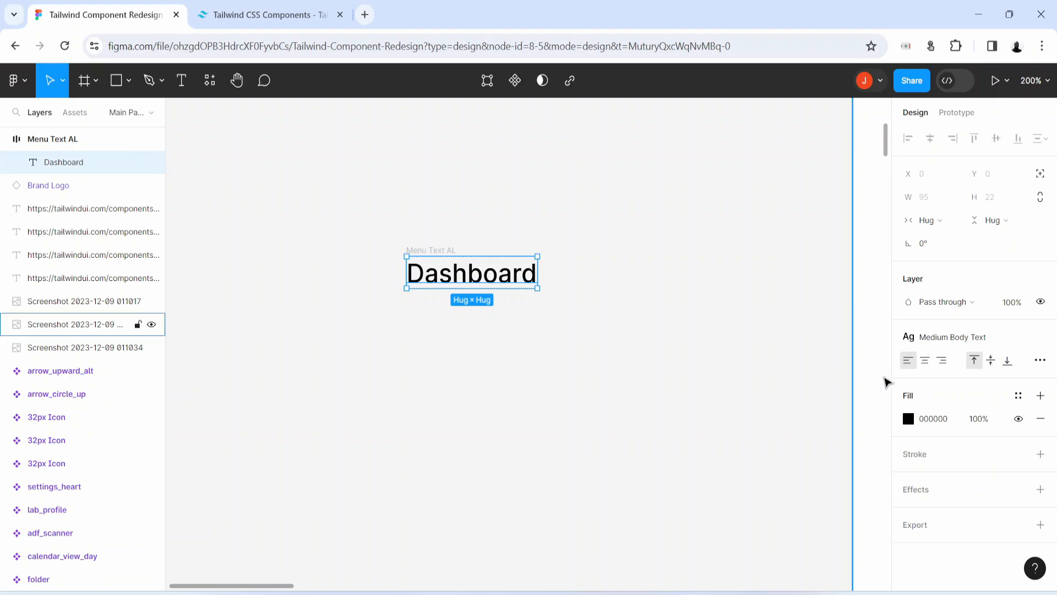
click(1017, 396)
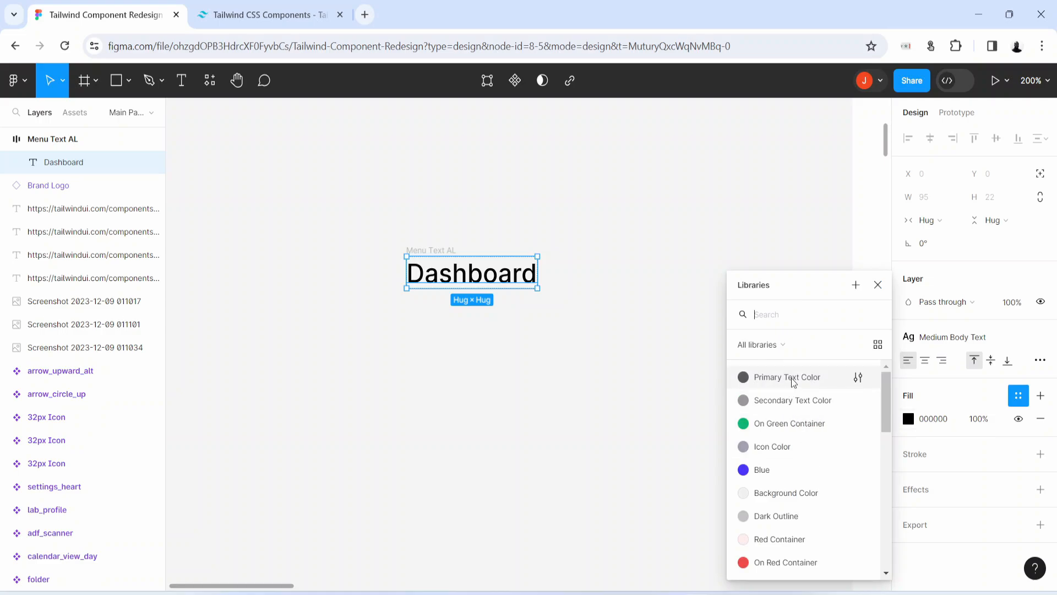
click(761, 378)
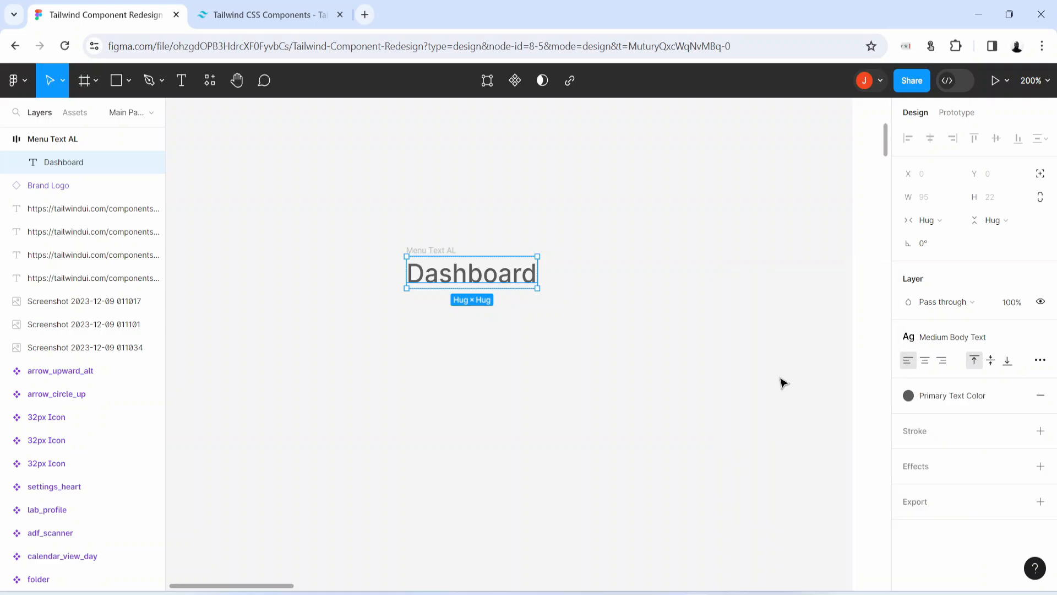
- Place an instance of the nest_wifi_pro icon directly to the left of the Dashboard text
drag(423, 250, 426, 235)
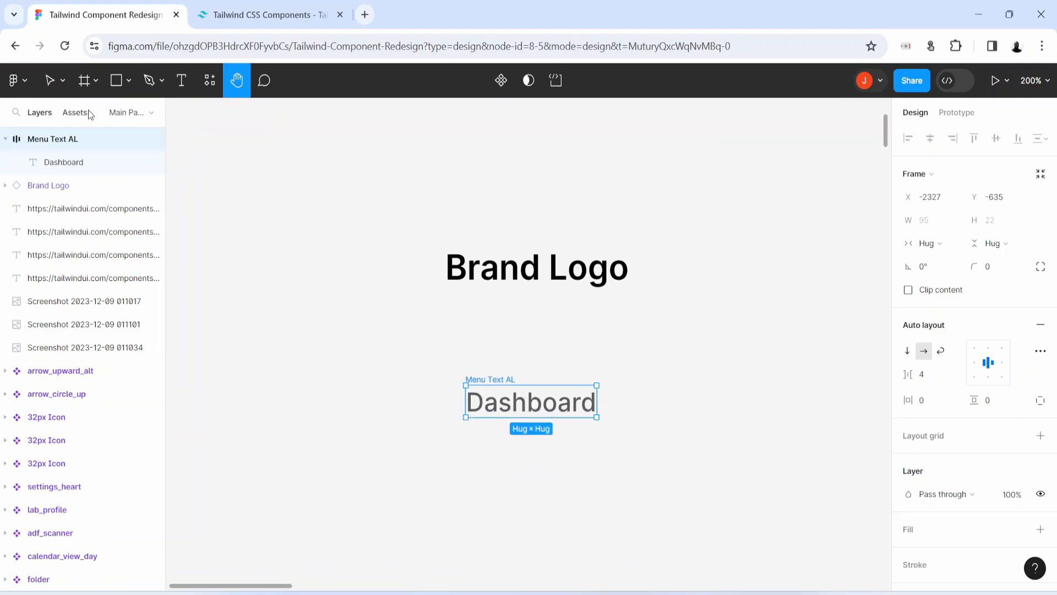
click(74, 112)
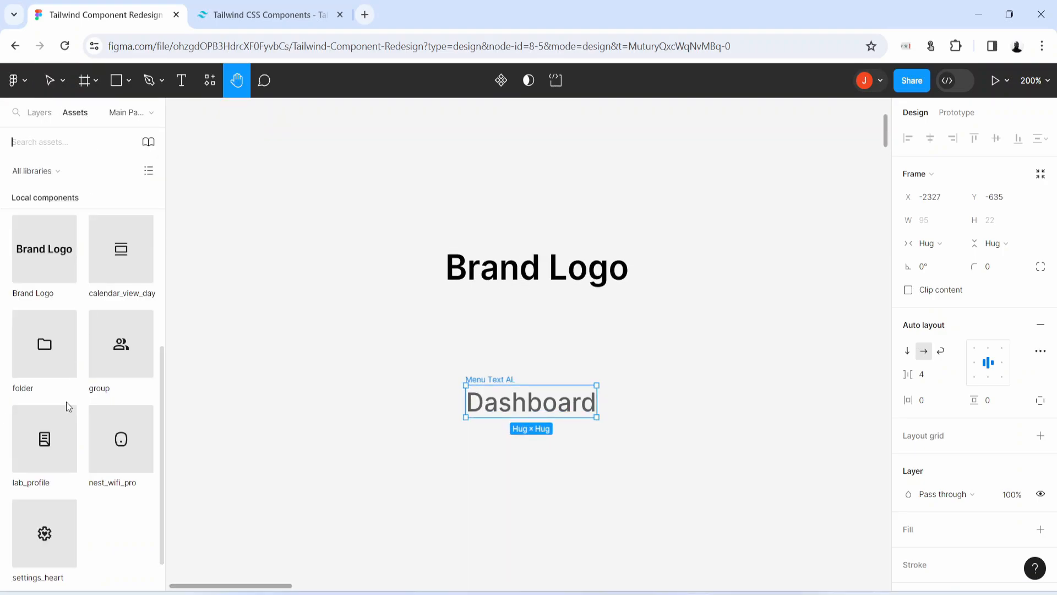
scroll(66, 406, down, 1)
drag(120, 392, 427, 403)
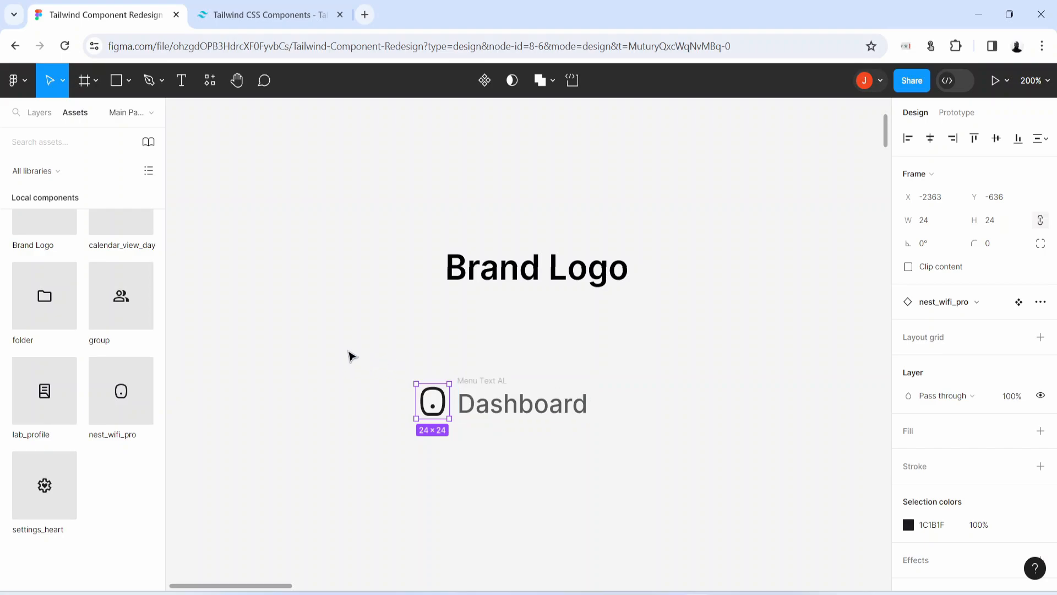
- Wrap the icon and the Menu Text AL frame together in an auto layout frame named "Menu List Item"
drag(350, 336, 738, 524)
key(shift+a)
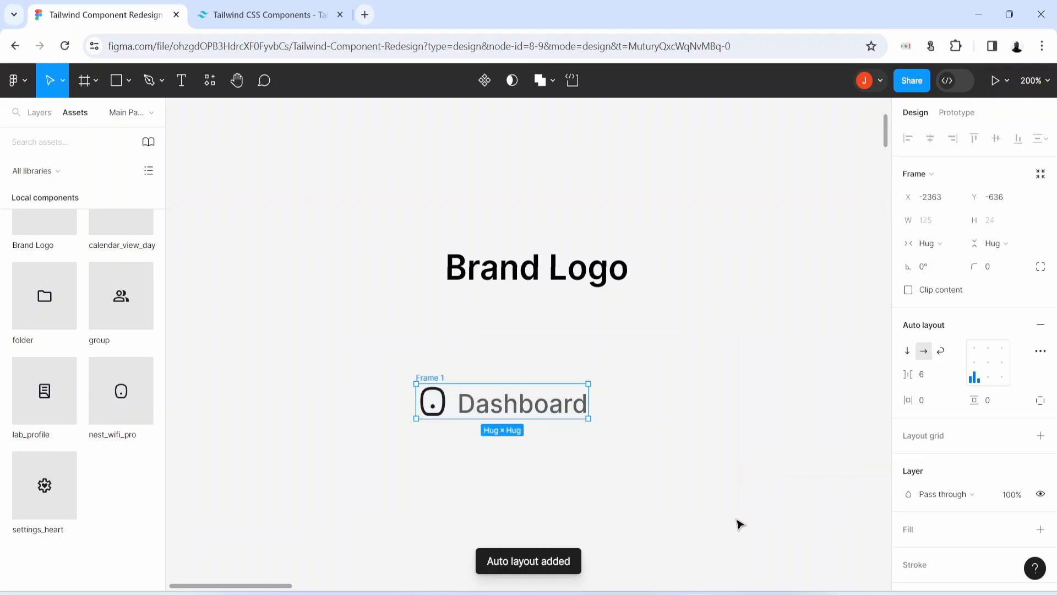
double_click(427, 375)
text(Menu List Item)
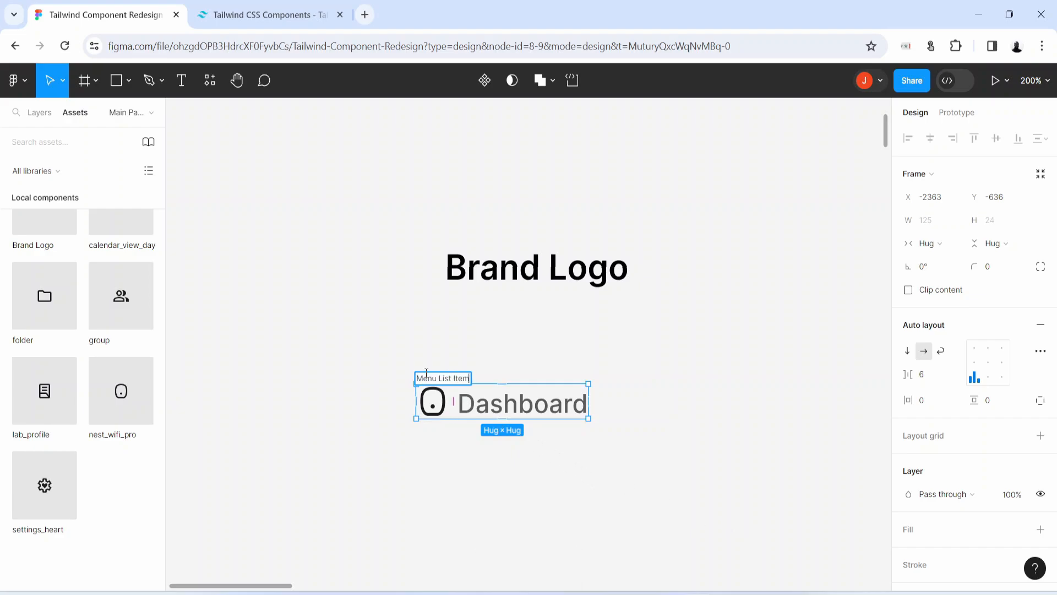
key(Return)
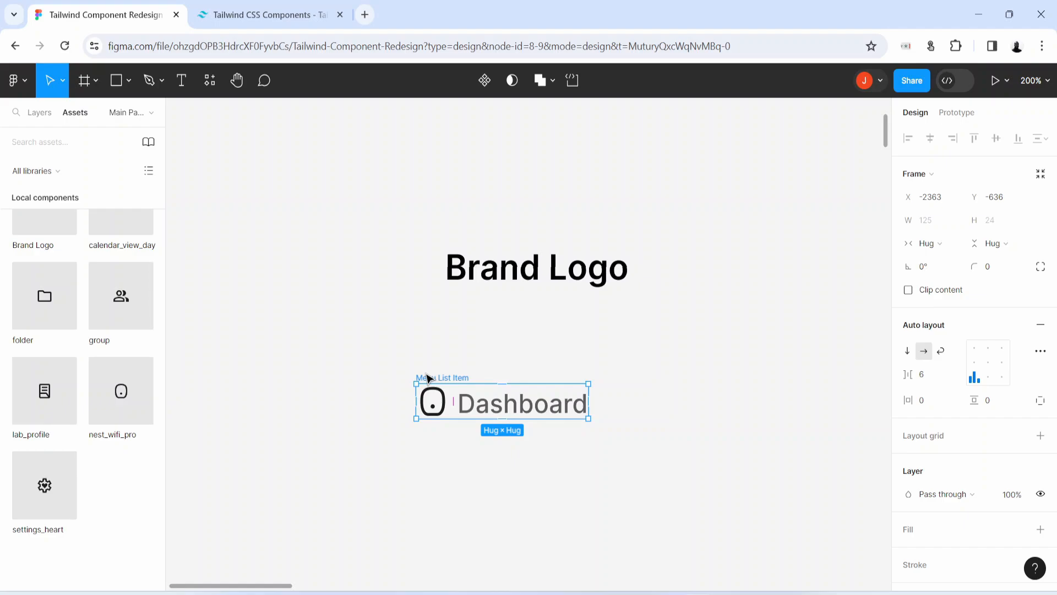
- Set Menu List Item's gap to 12, horizontal padding to 8 and vertical padding to 16, with its contents aligned left and vertically centred
click(933, 379)
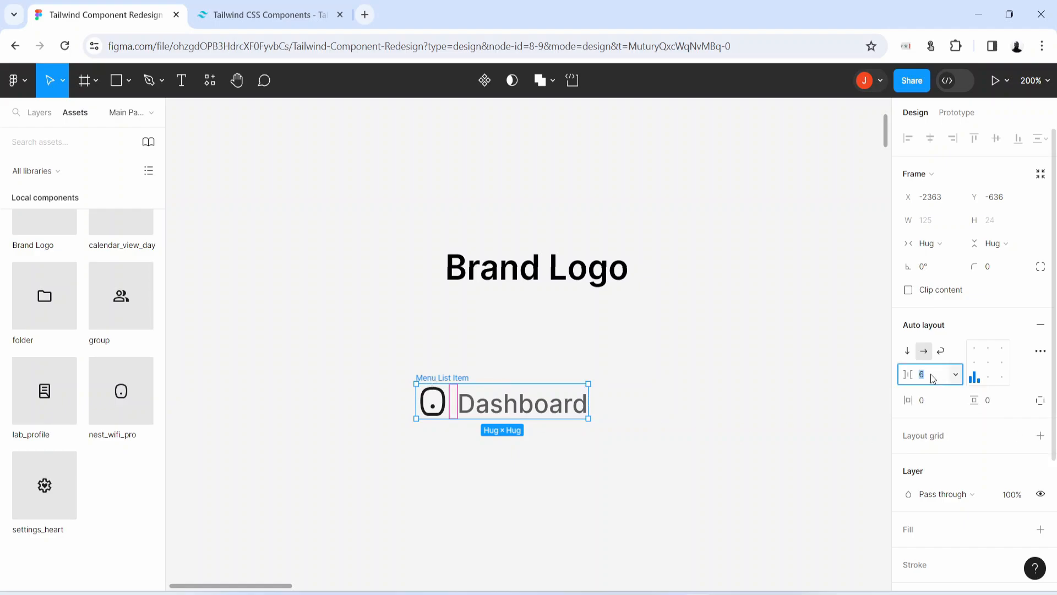
text(12)
key(Return)
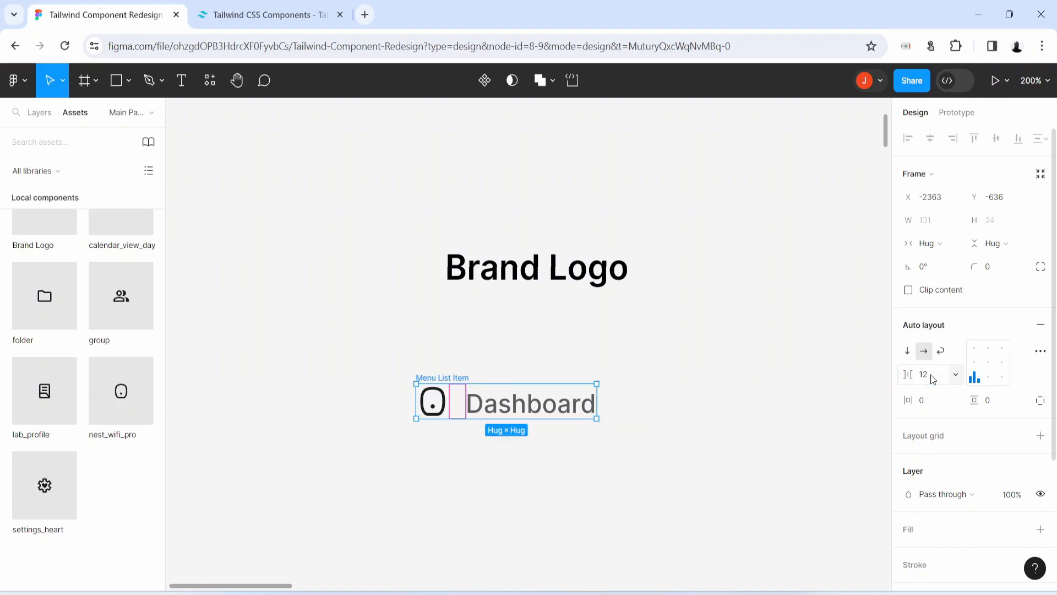
click(928, 401)
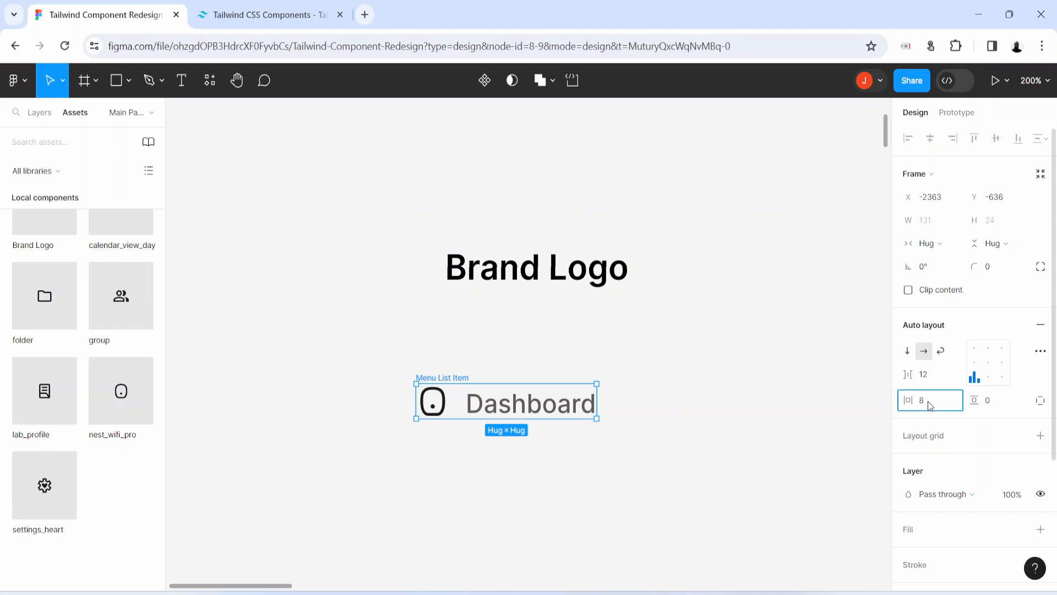
key(Return)
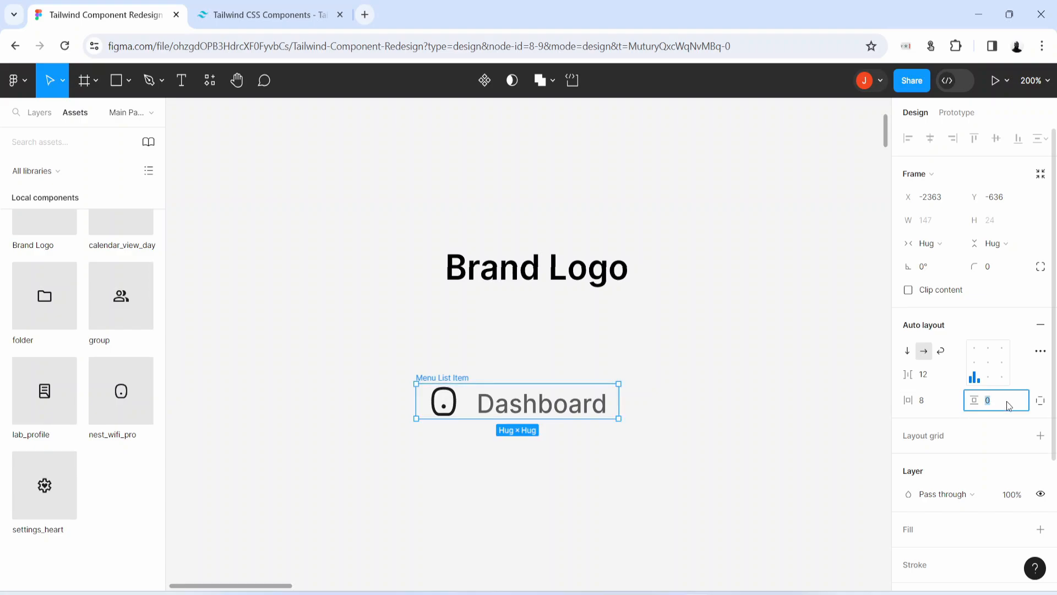
text(16)
key(Return)
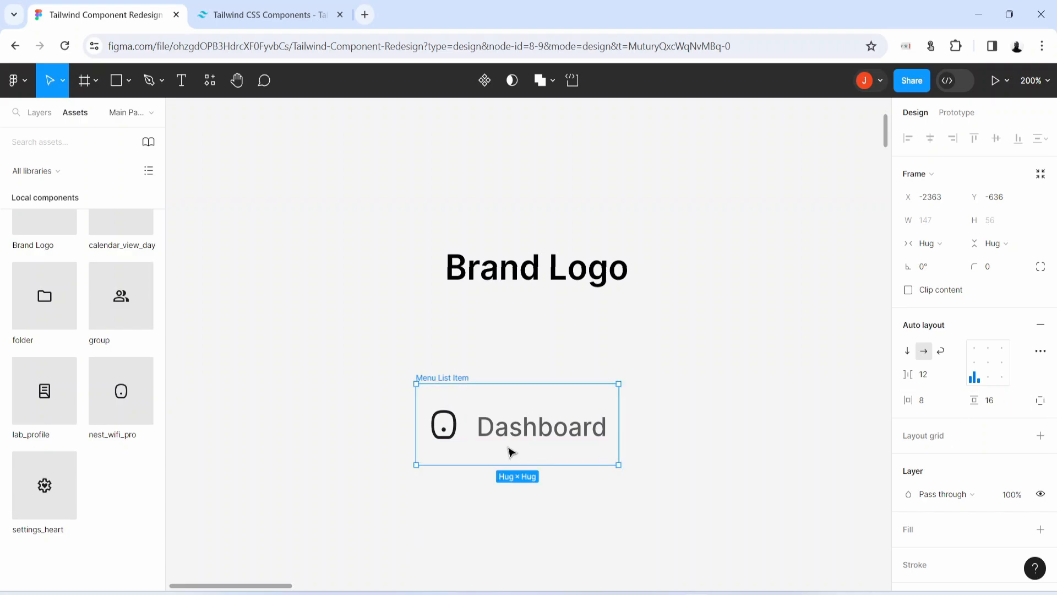
drag(512, 419, 441, 408)
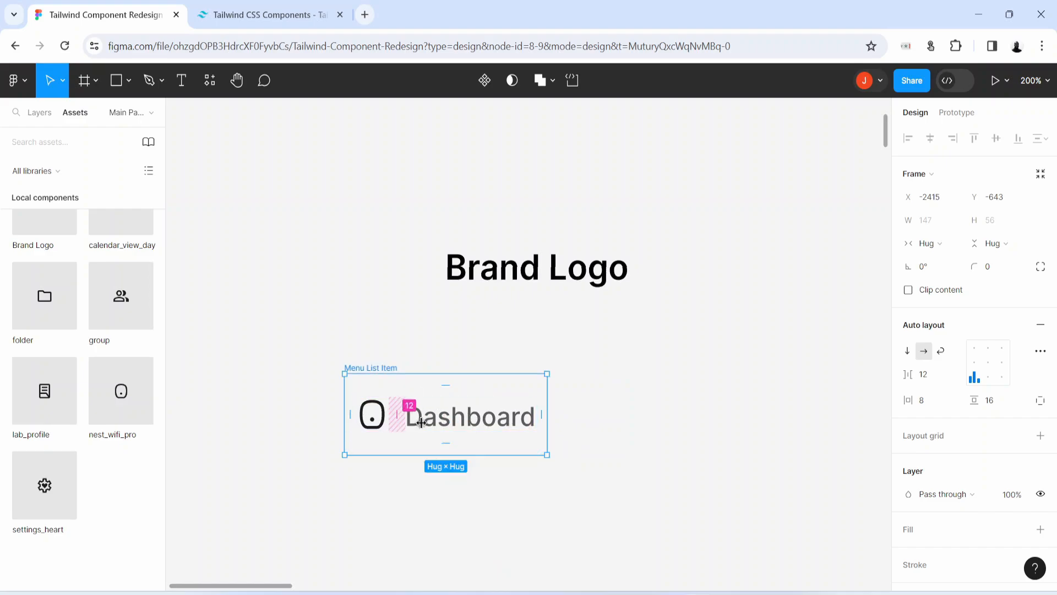
click(979, 368)
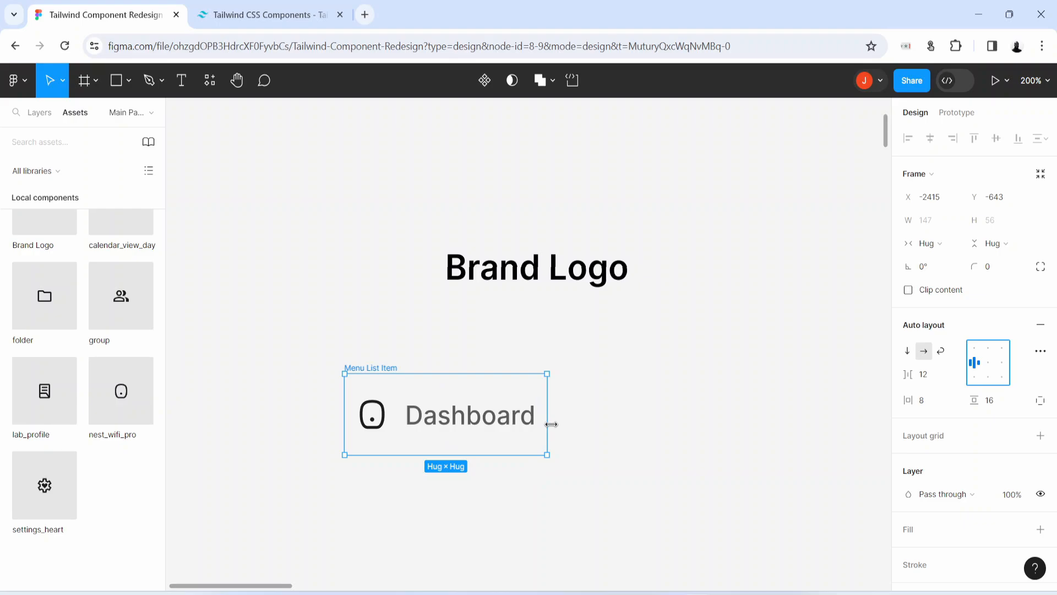
- Add a fill of F8F8F8 to the Menu List Item frame
scroll(918, 545, down, 3)
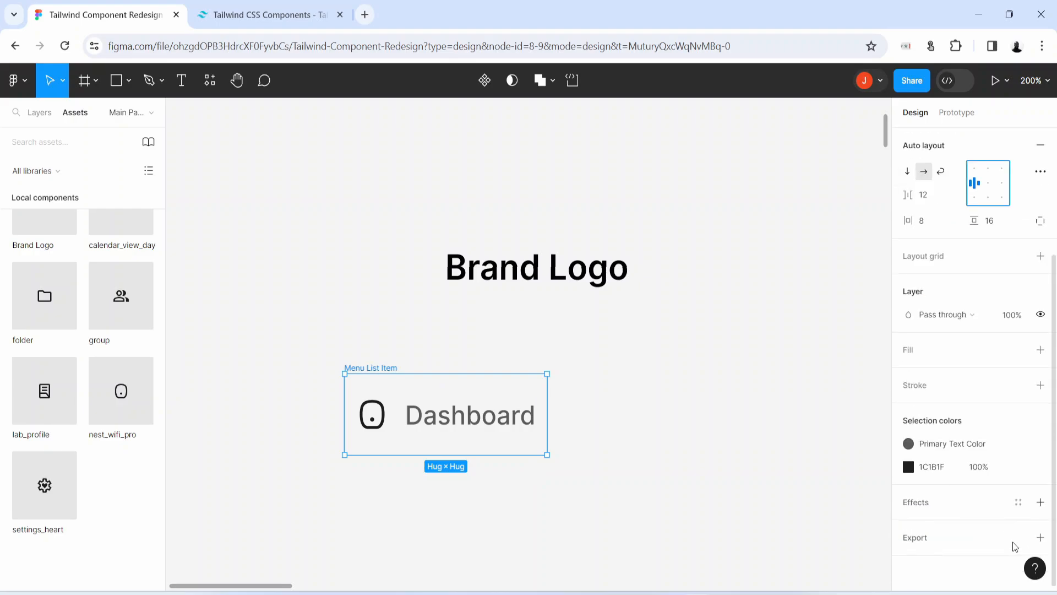
click(910, 349)
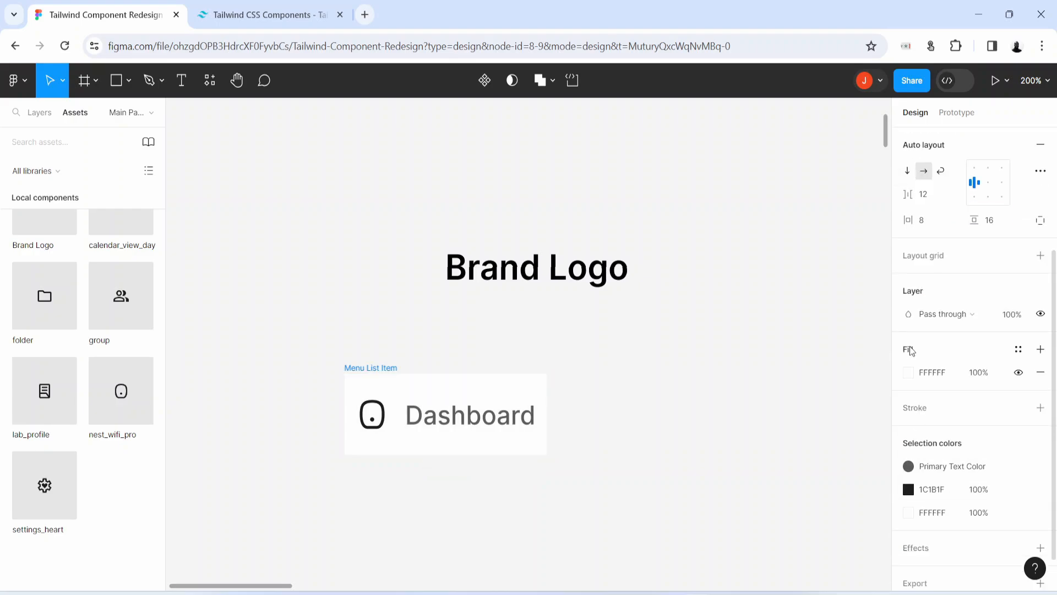
click(956, 379)
text(f)
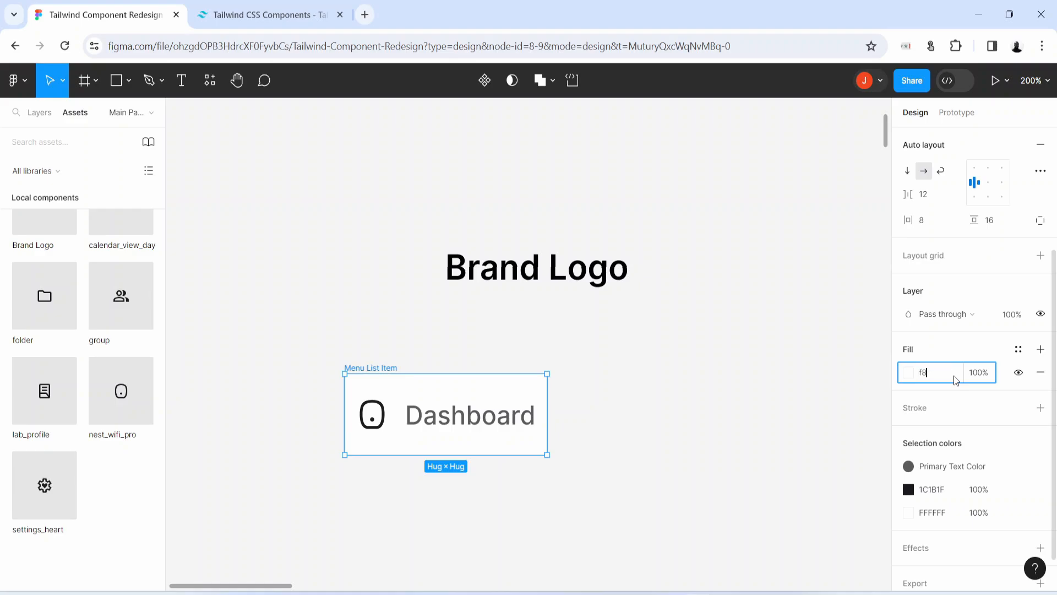
text(8)
key(Return)
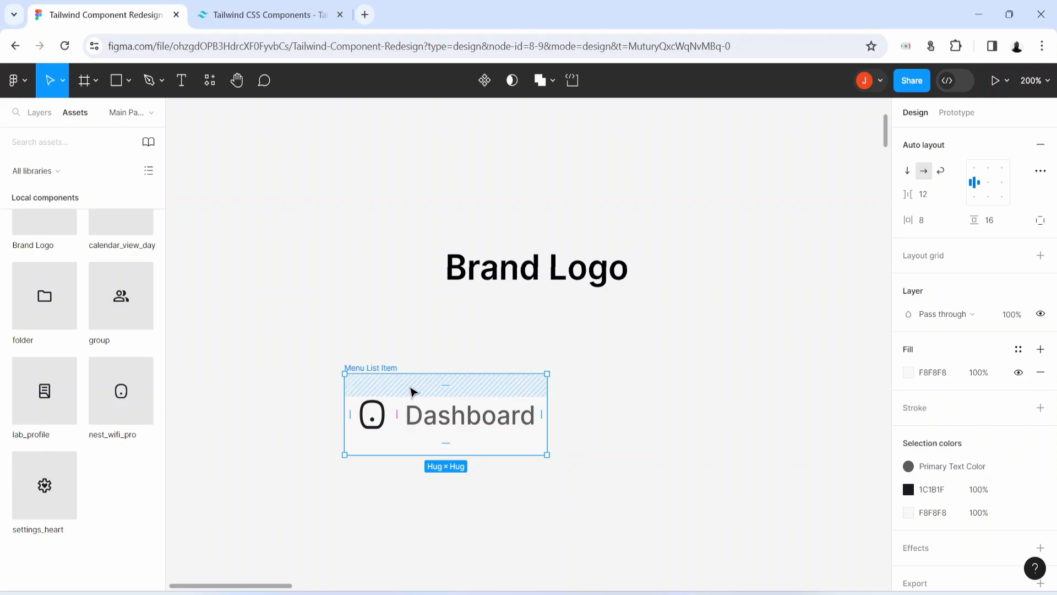
mouse_move(446, 419)
mouse_down()
mouse_move(457, 462)
mouse_move(446, 417)
mouse_up()
- Darken the page background colour to D7D7D7
click(689, 460)
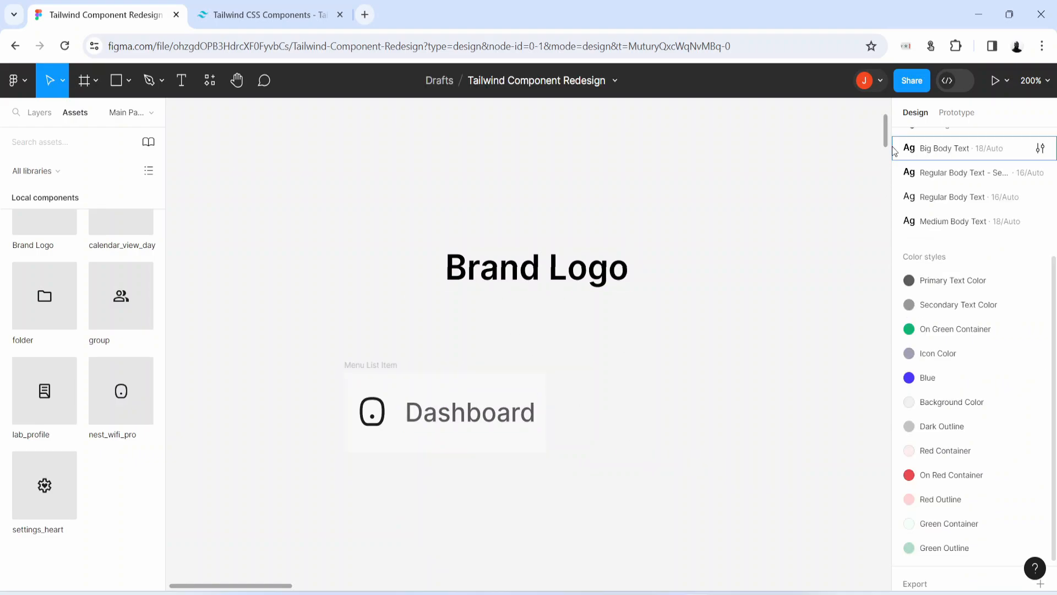
scroll(1022, 305, up, 3)
click(909, 168)
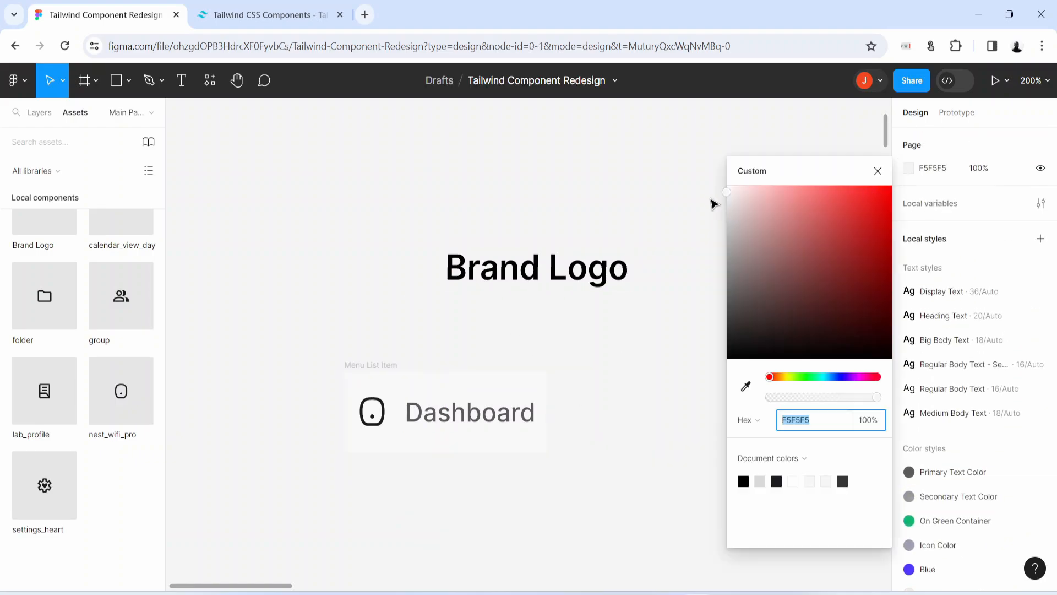
drag(726, 200, 725, 218)
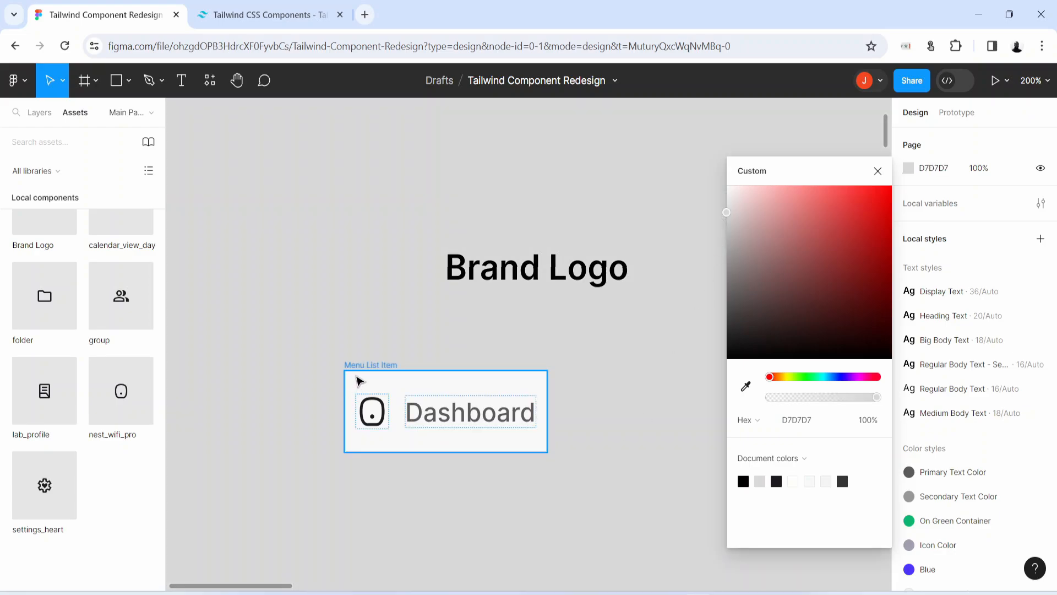
- Apply the Primary Text Color style to the nest_wifi_pro icon in the Menu List Item
drag(359, 380, 345, 357)
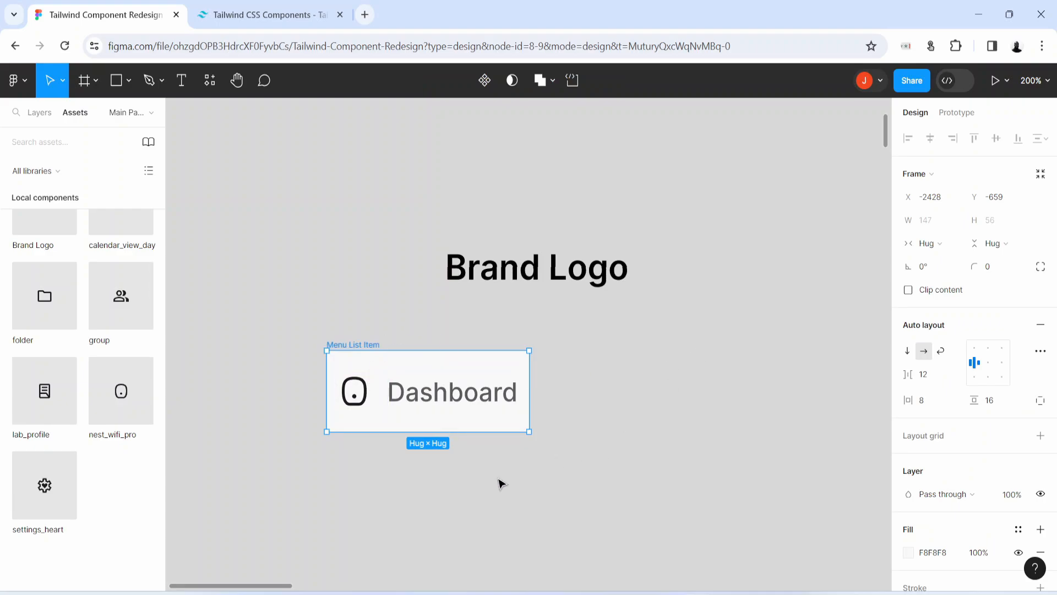
click(358, 400)
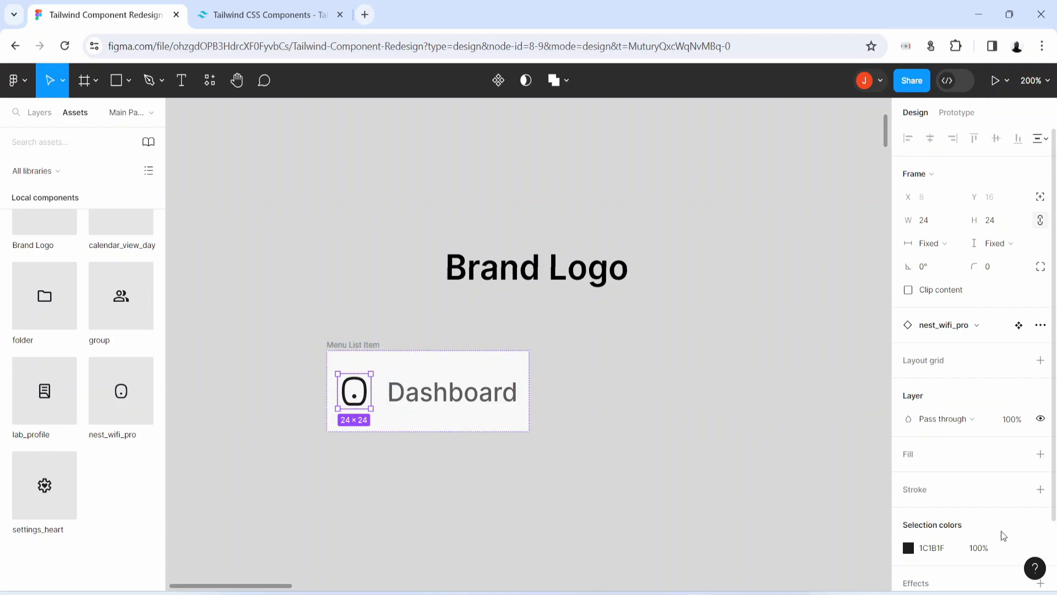
click(1019, 548)
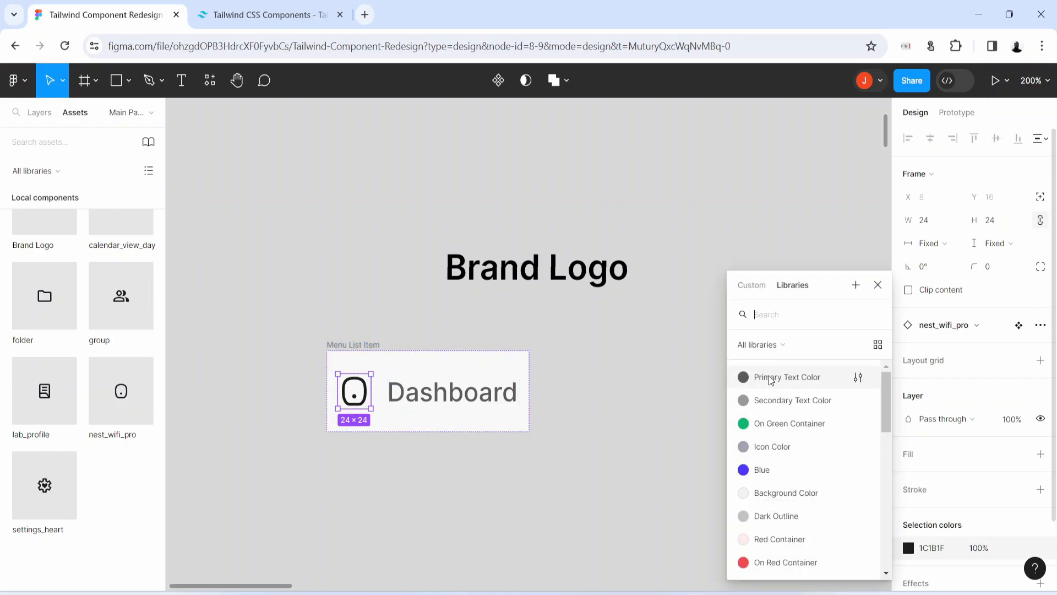
click(795, 377)
- Widen the Menu List Item to 203 and convert it into a component placed below the Brand Logo
click(380, 422)
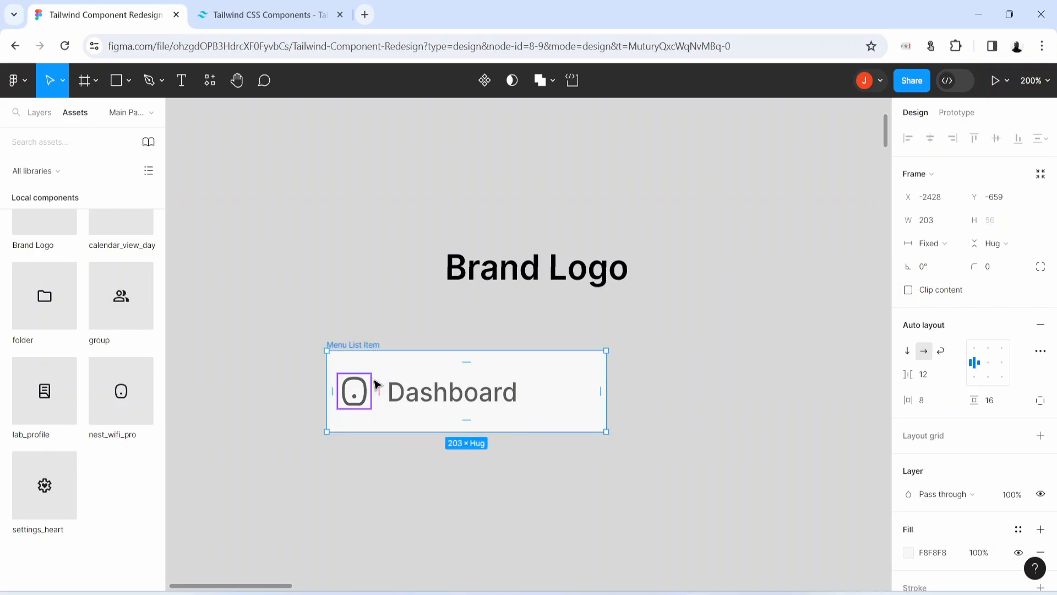
drag(420, 393, 461, 387)
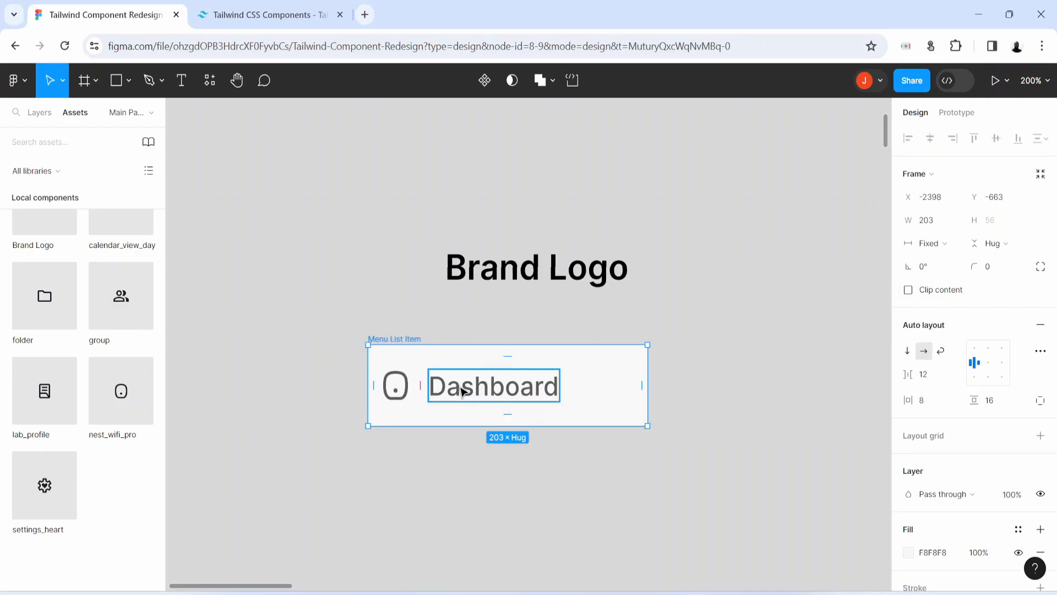
click(494, 87)
drag(469, 394, 527, 398)
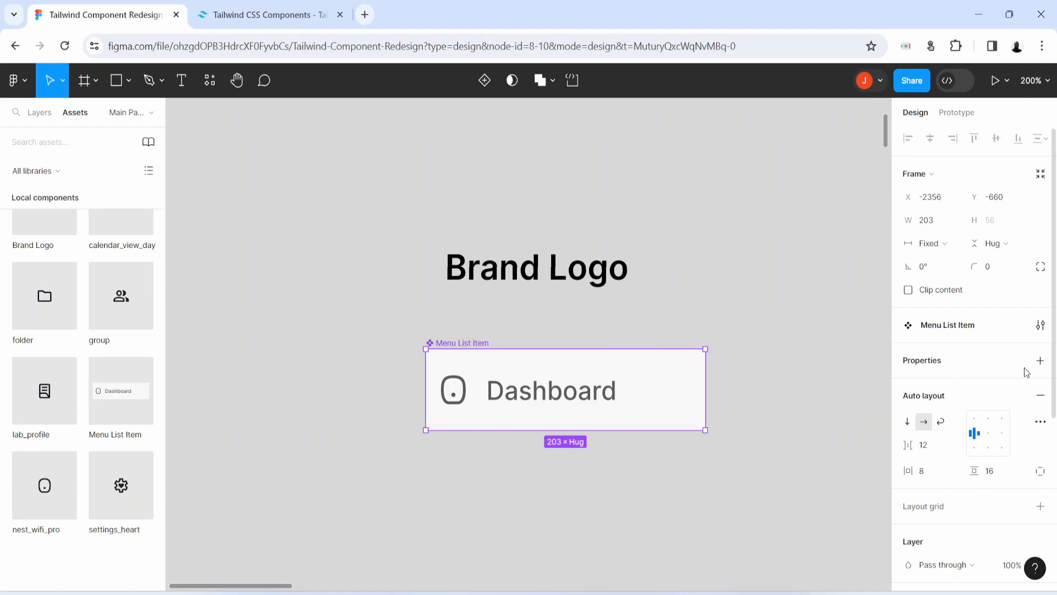
- Create an instance swap property named Icon Swap on the Menu List Item component, with nest_wifi_pro as its value
click(1041, 361)
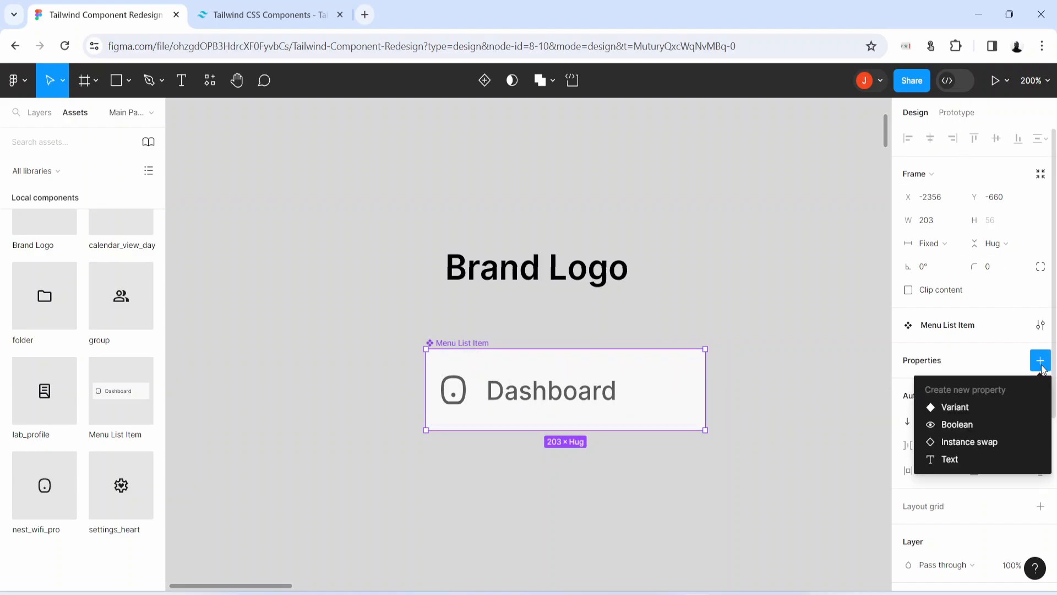
click(970, 443)
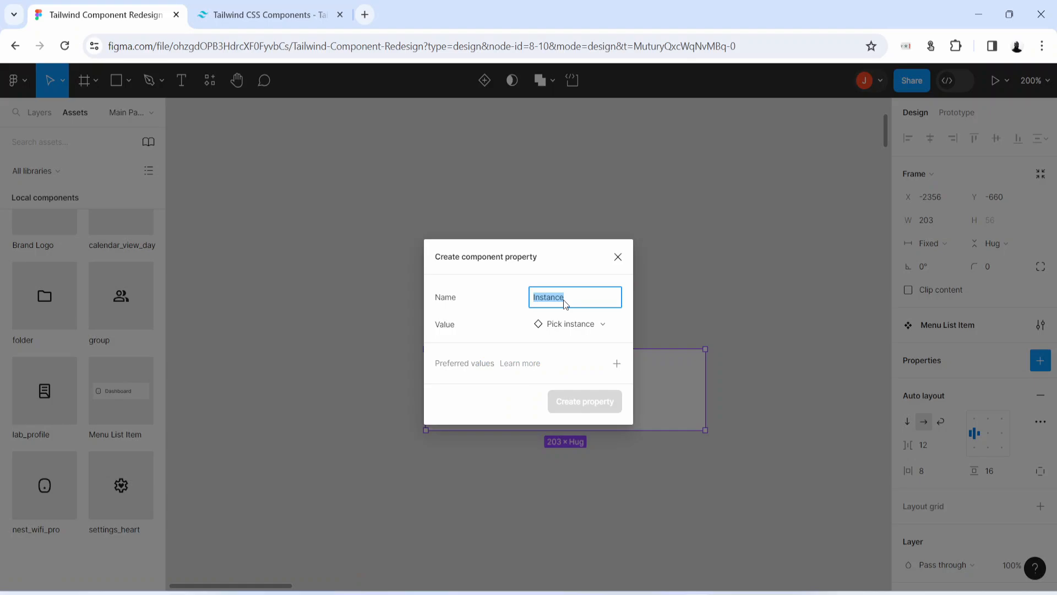
text(Icon Swap)
click(591, 326)
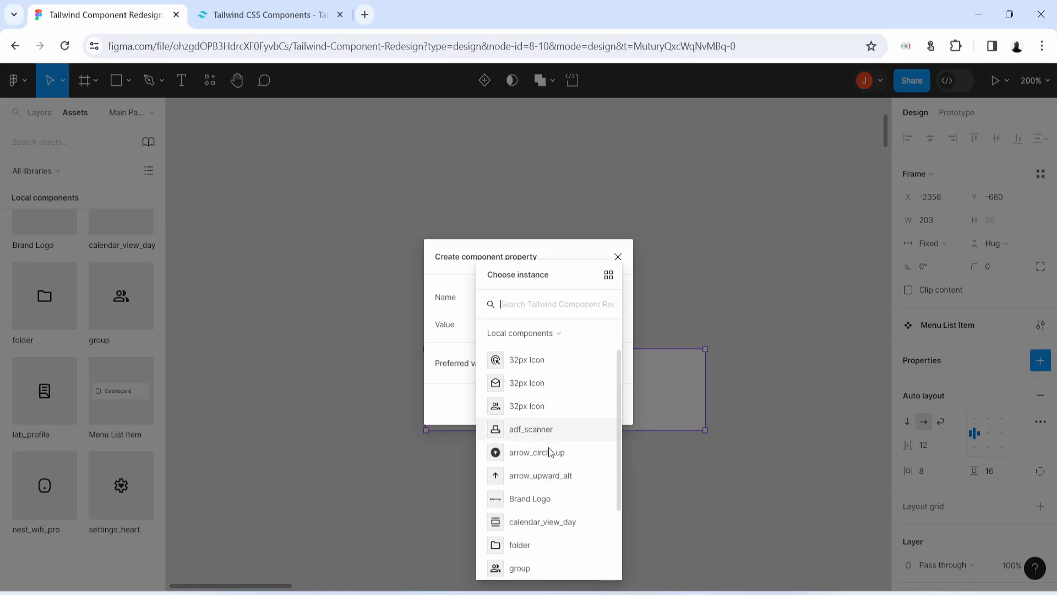
scroll(549, 457, down, 2)
click(537, 508)
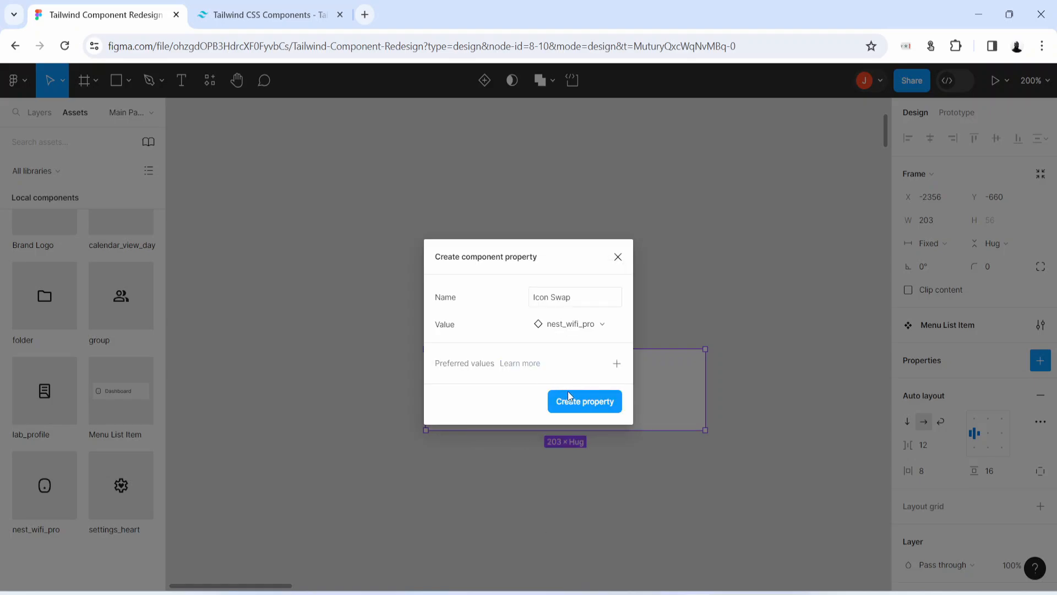
click(569, 396)
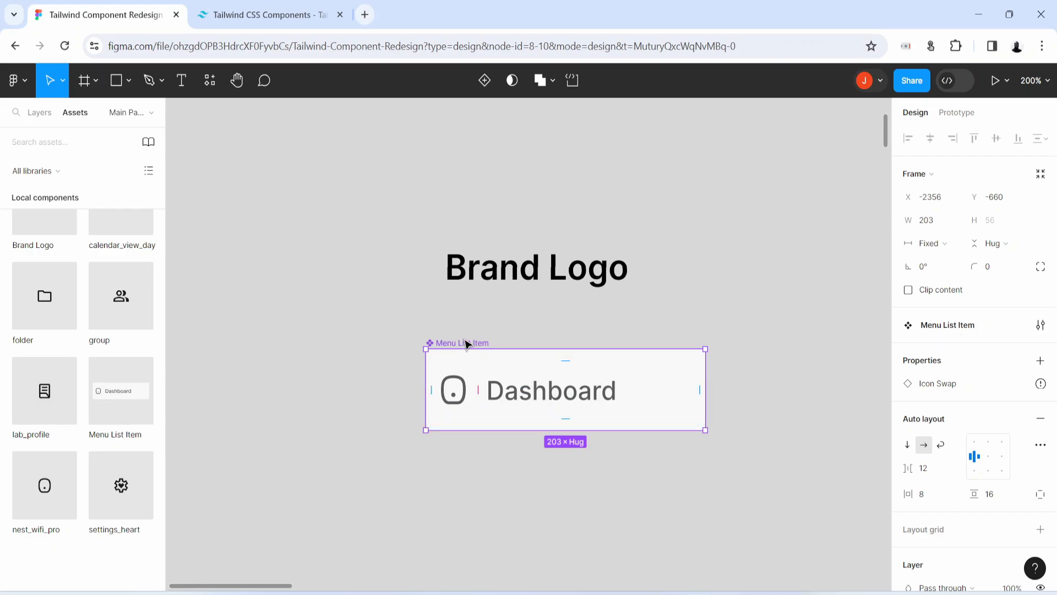
- Create a text property named Menu Item Text on the Menu List Item component, with the value Dashboard
click(1040, 360)
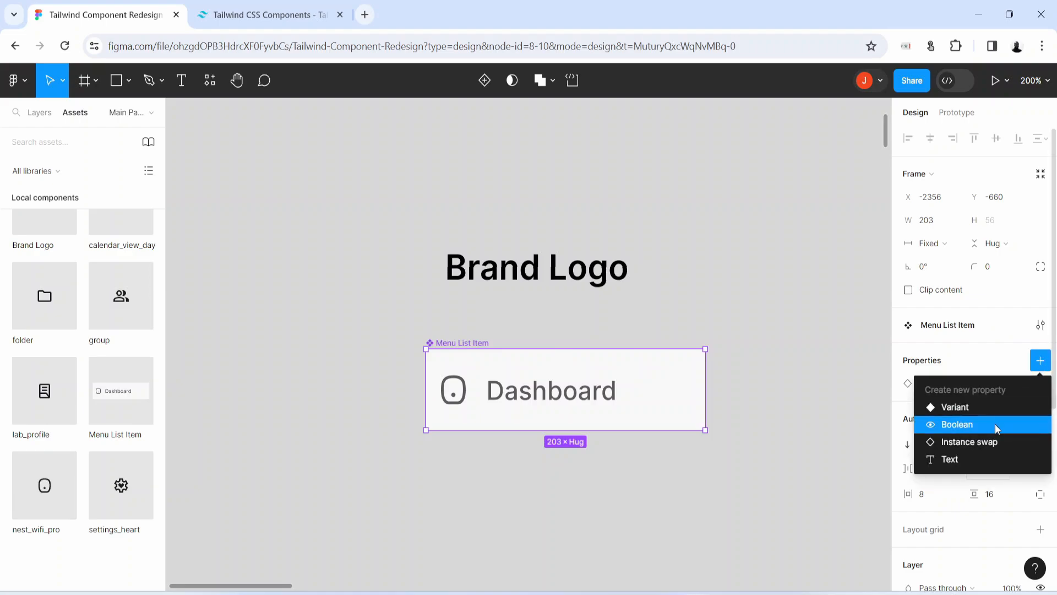
click(964, 461)
text(Me)
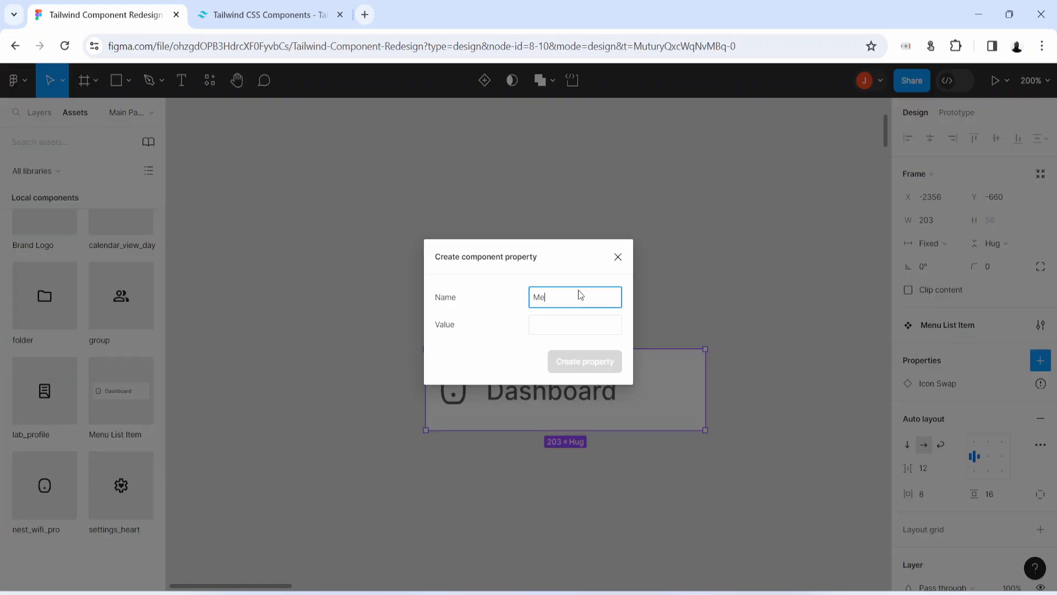
text(nu Item Text)
click(572, 327)
text(Dashboard)
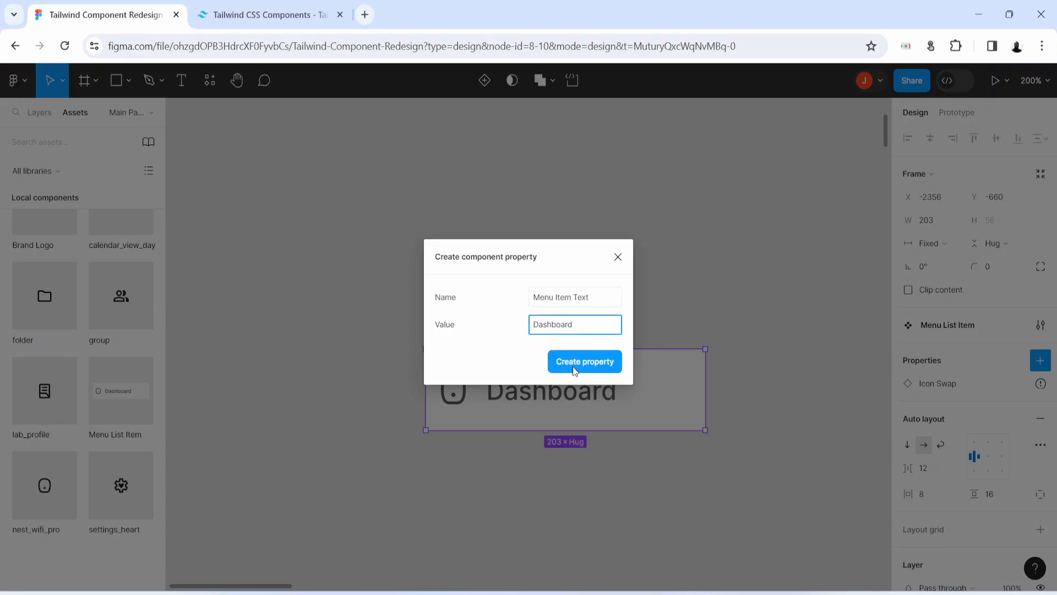
click(573, 363)
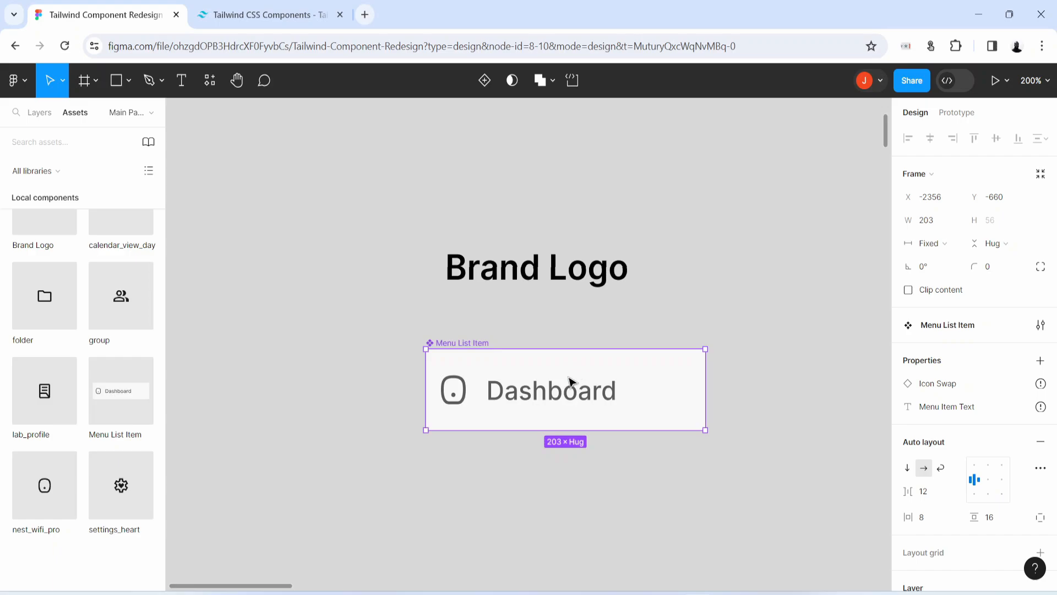
- Shift the Menu List Item component leftward and apply the Icon Swap property to its nest_wifi_pro icon
drag(528, 400, 369, 395)
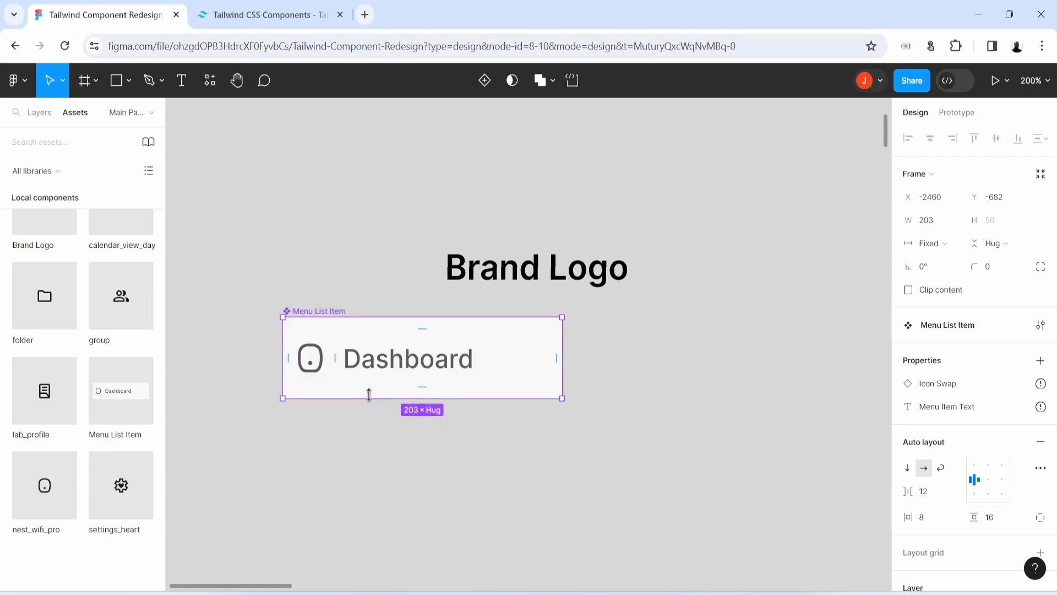
click(309, 364)
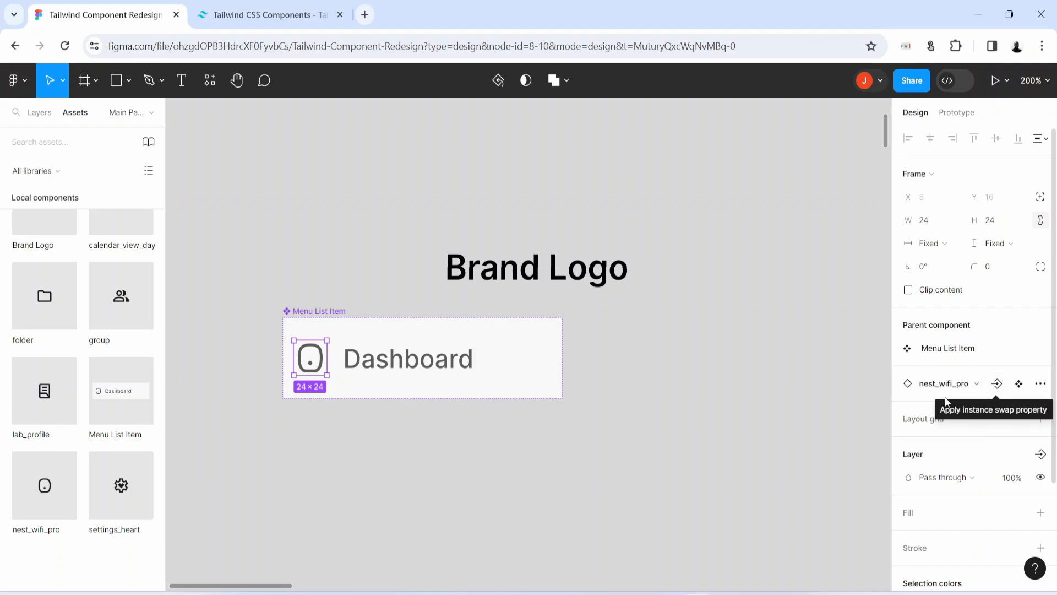
click(997, 383)
click(983, 418)
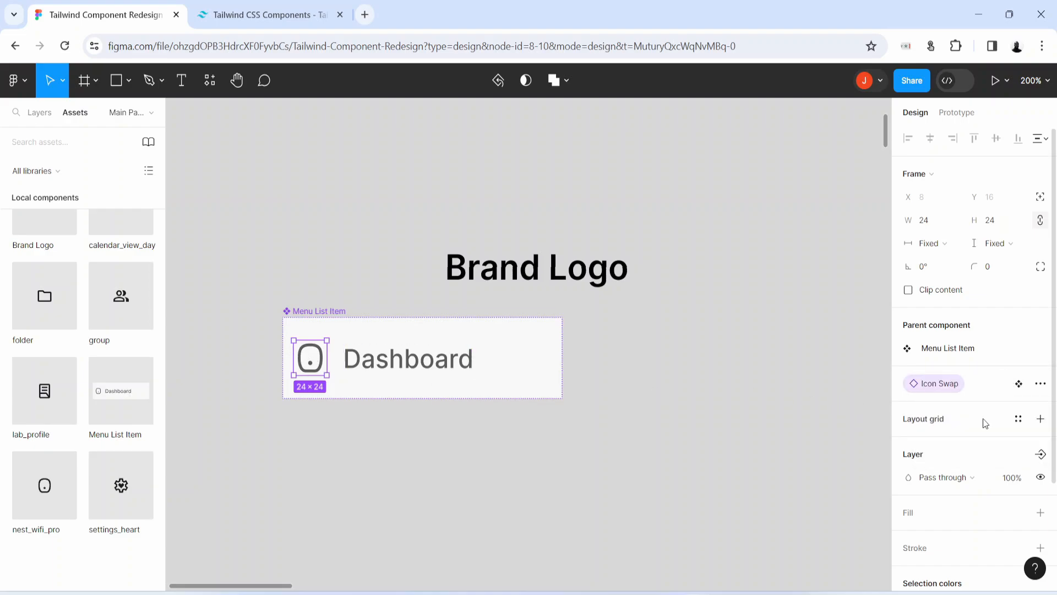
- Apply the Menu Item Text property to the Dashboard text layer inside the Menu List Item
click(402, 355)
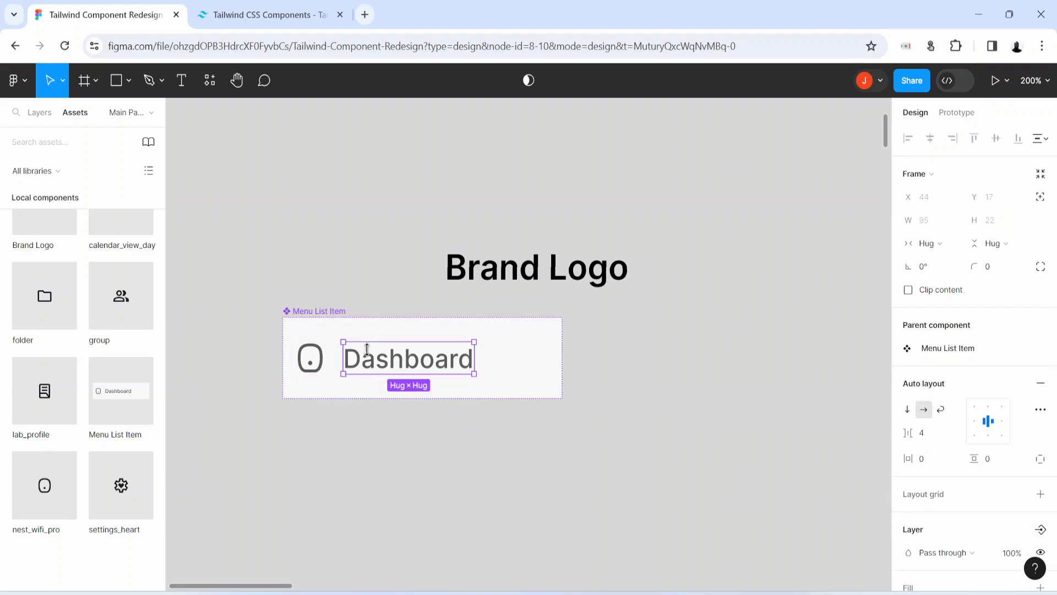
double_click(387, 357)
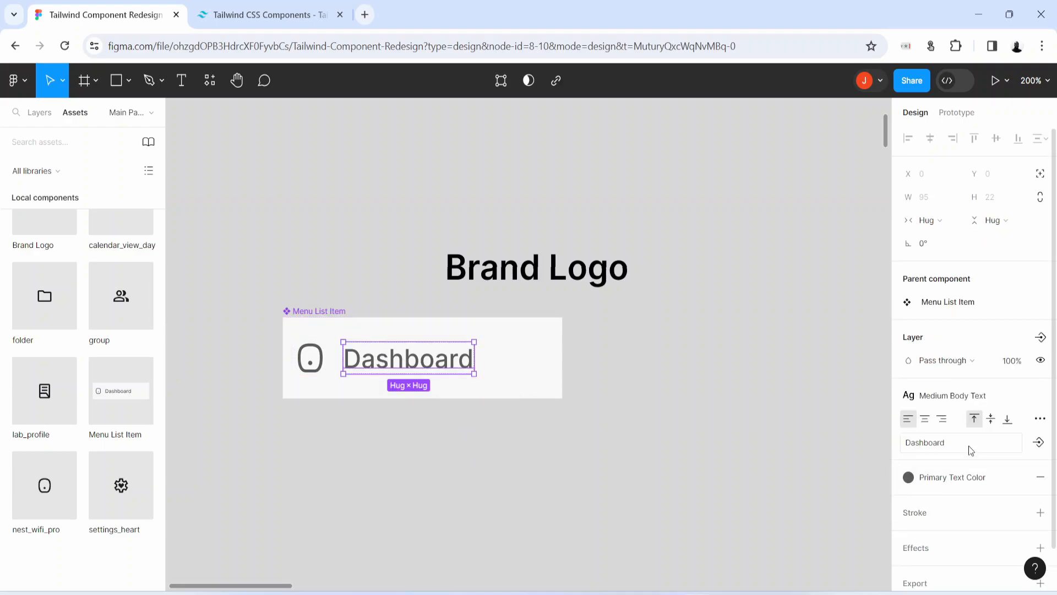
click(1039, 443)
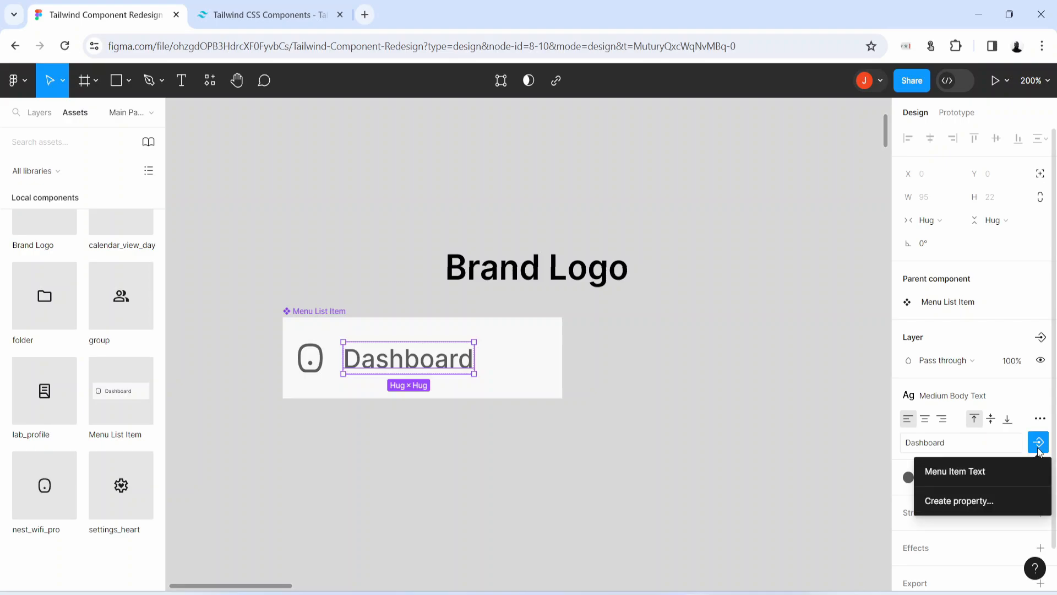
click(969, 472)
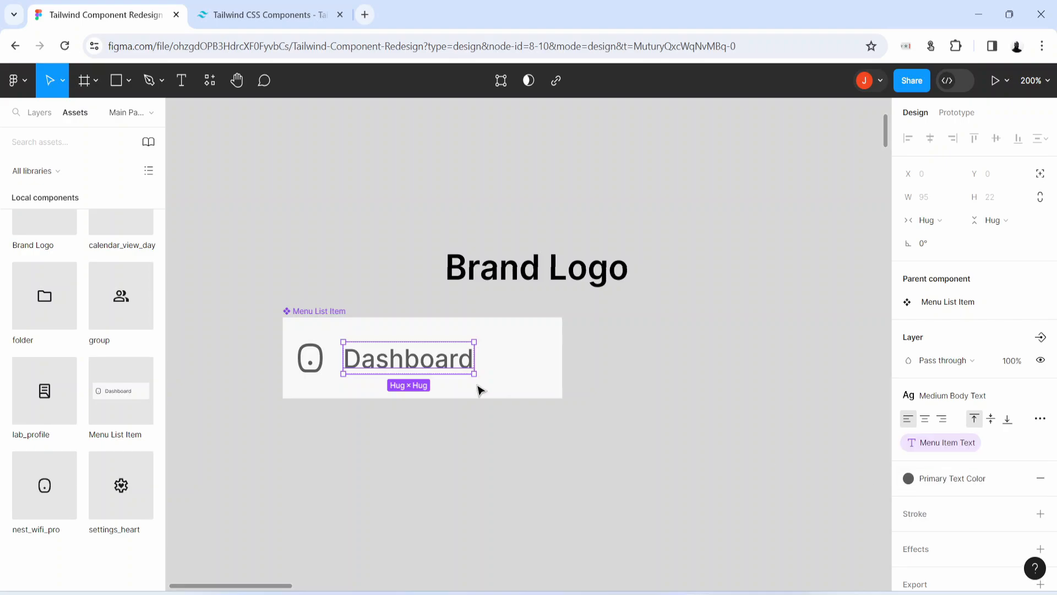
- Reposition the Menu List Item below the Brand Logo, add a variant to it and rename the variant property to Name
click(522, 382)
drag(501, 369, 560, 370)
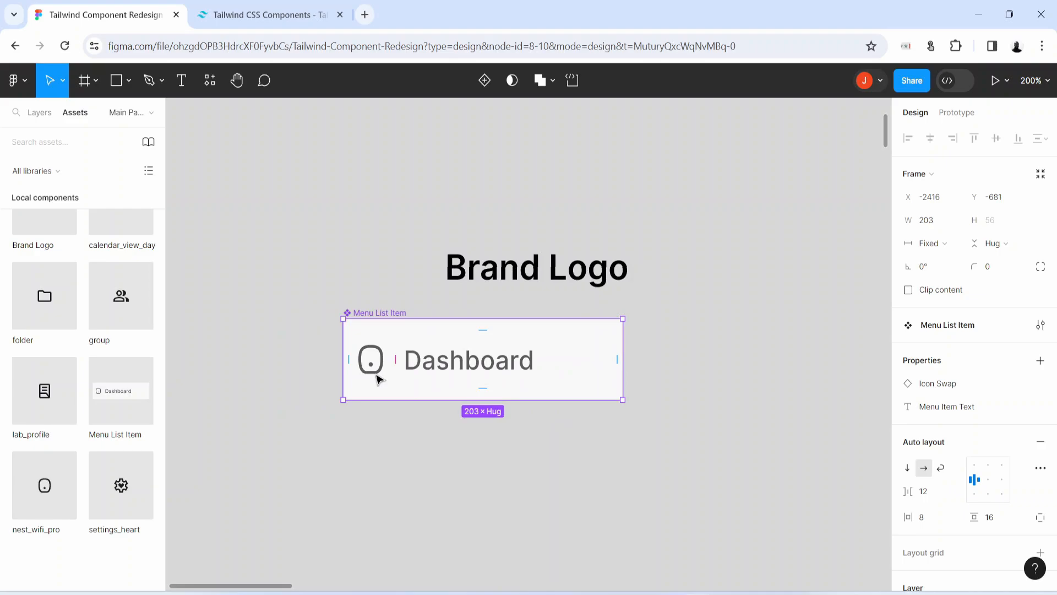
click(488, 81)
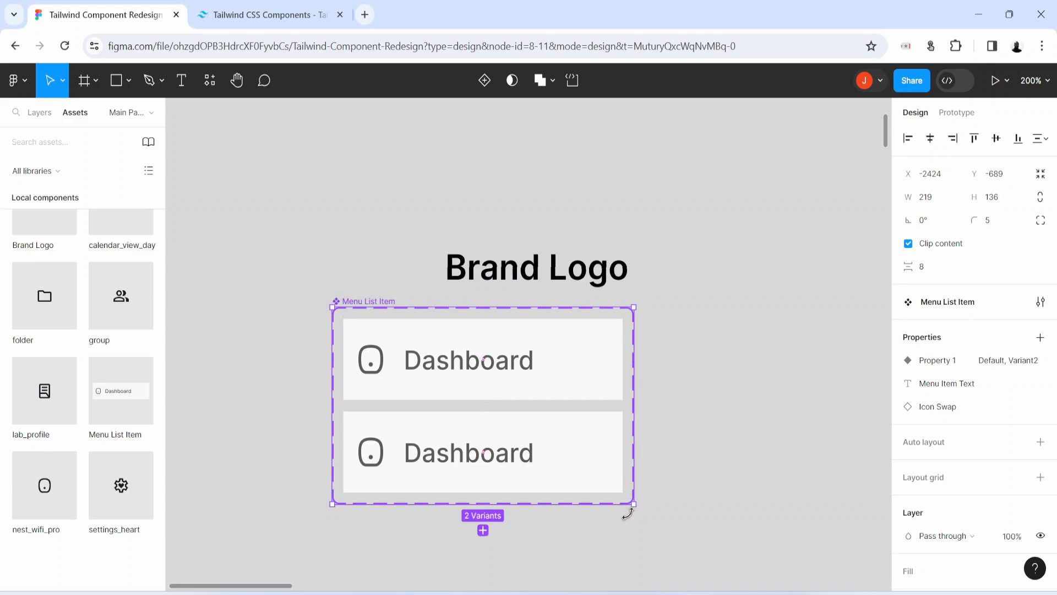
double_click(937, 360)
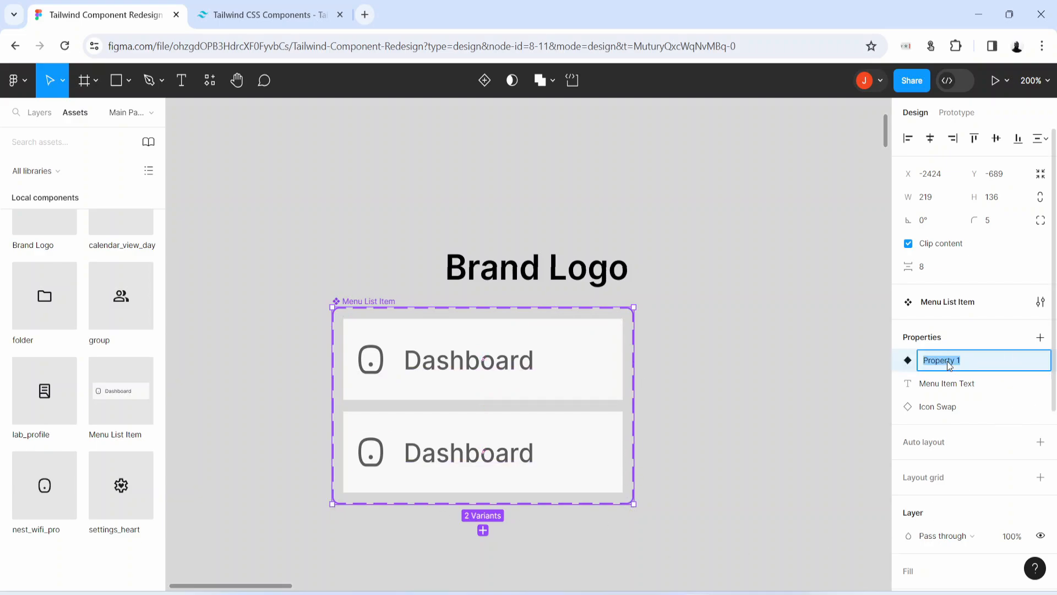
text(Name)
key(Return)
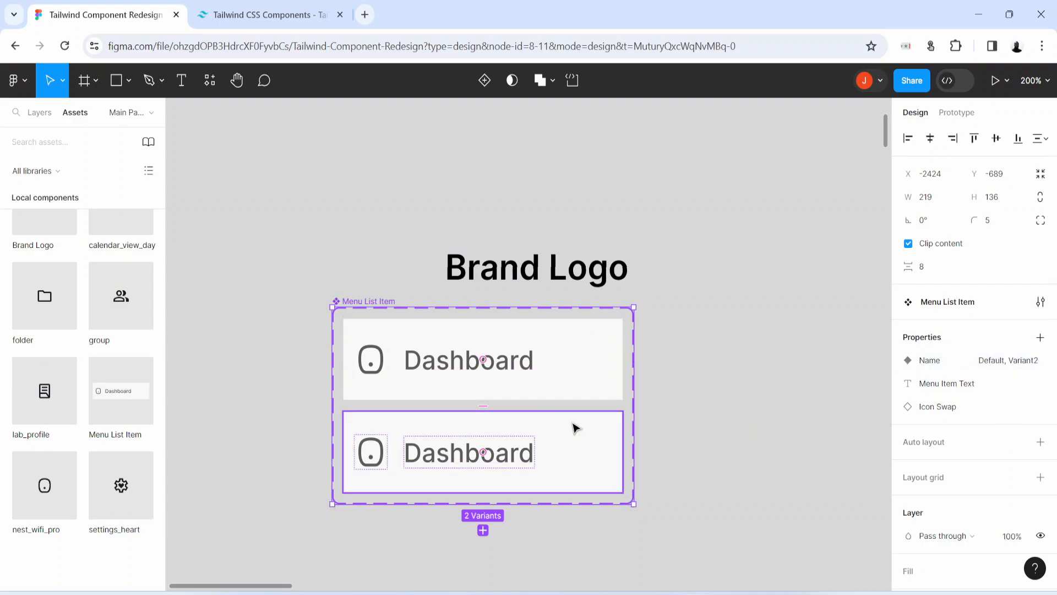
- Rename the first Menu List Item variant as Default Menu List Item
click(543, 368)
click(1004, 412)
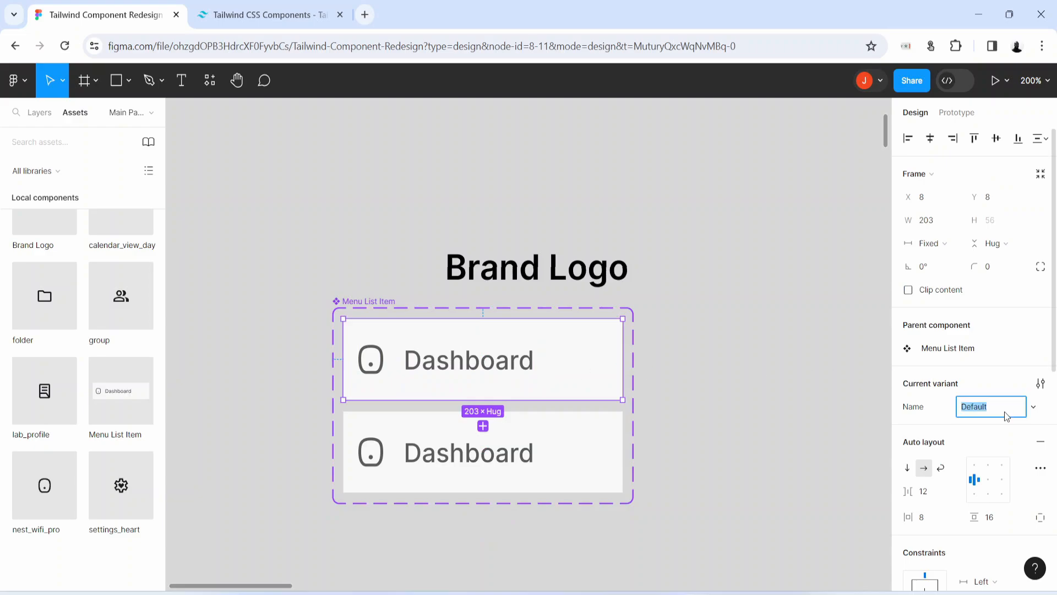
click(1007, 416)
text(Menu List Item)
key(Return)
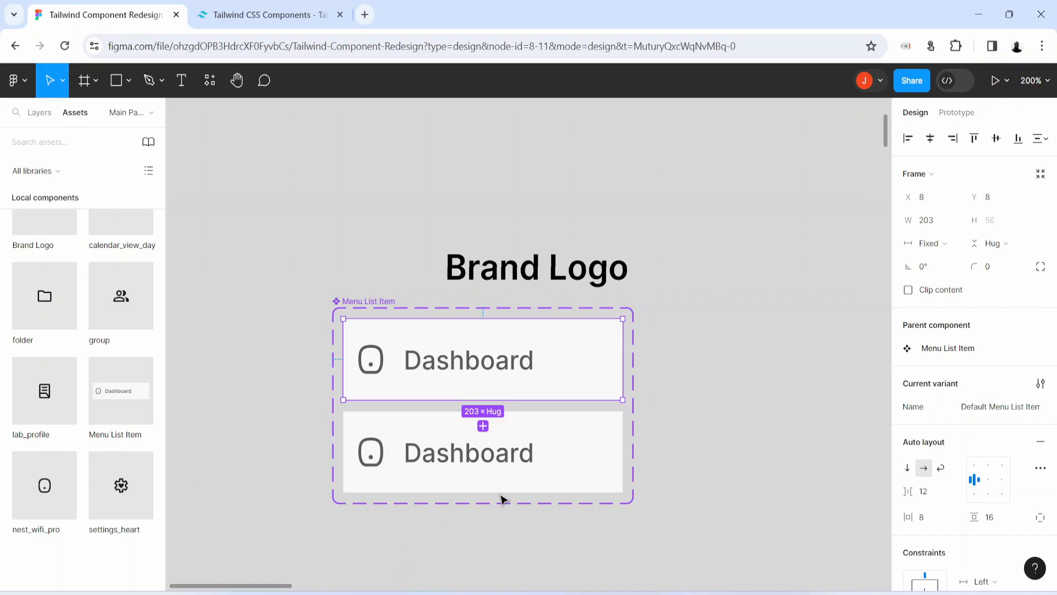
- Rename the second Menu List Item variant as Hovered Manu List Item
click(590, 444)
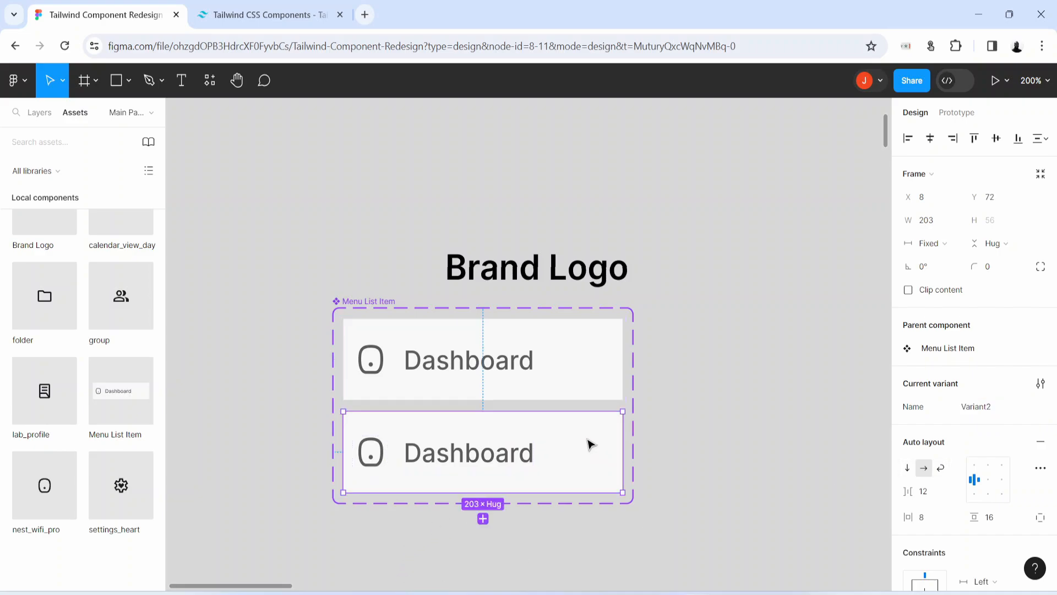
click(1004, 409)
text(Hov)
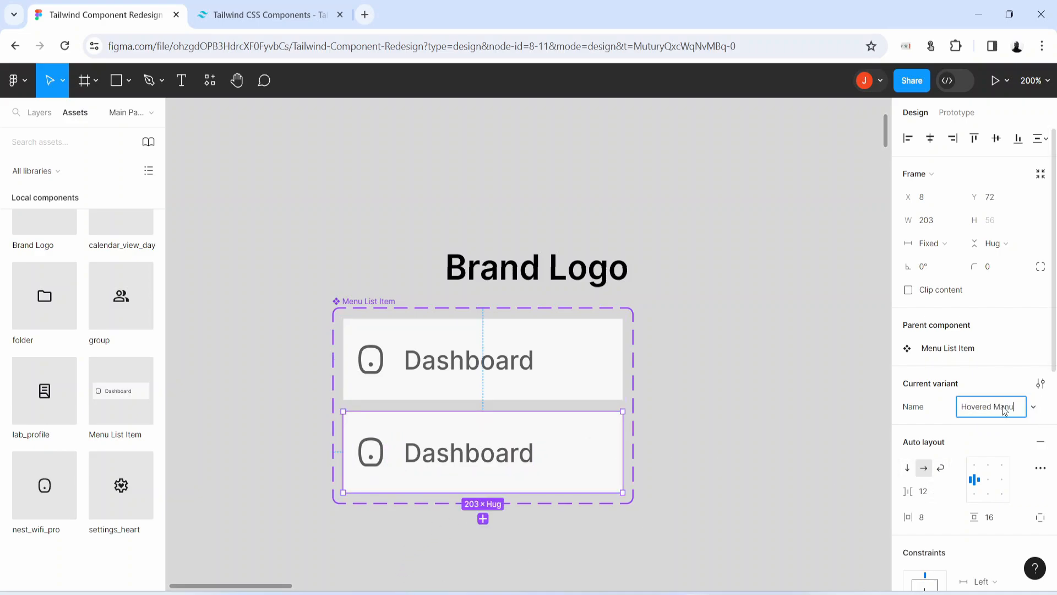
text(ered Manu List Item)
key(Return)
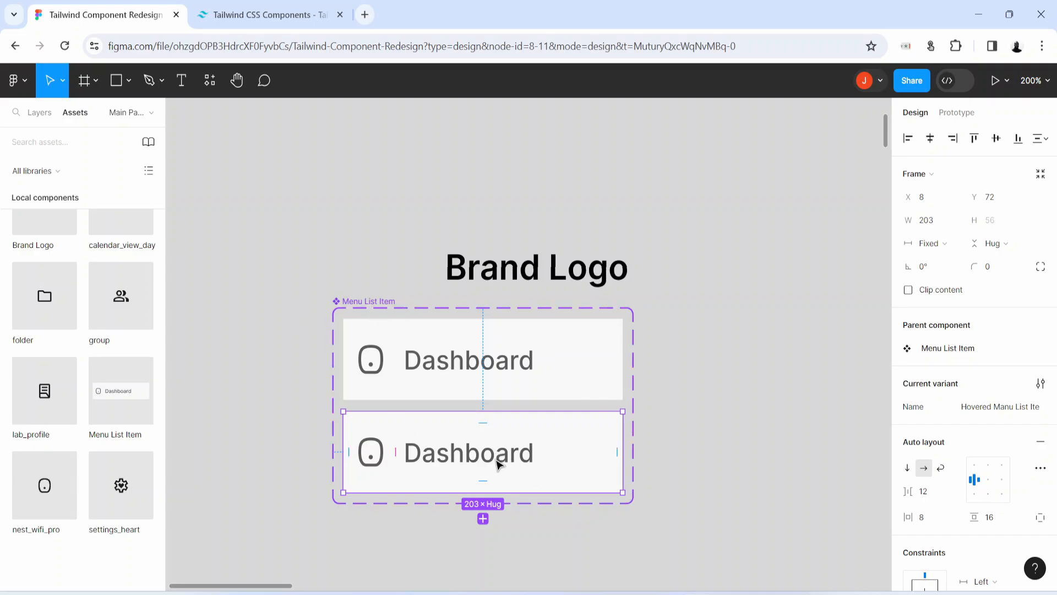
- Change the fill of the hovered Menu List Item variant to FFFFFF
scroll(984, 523, down, 5)
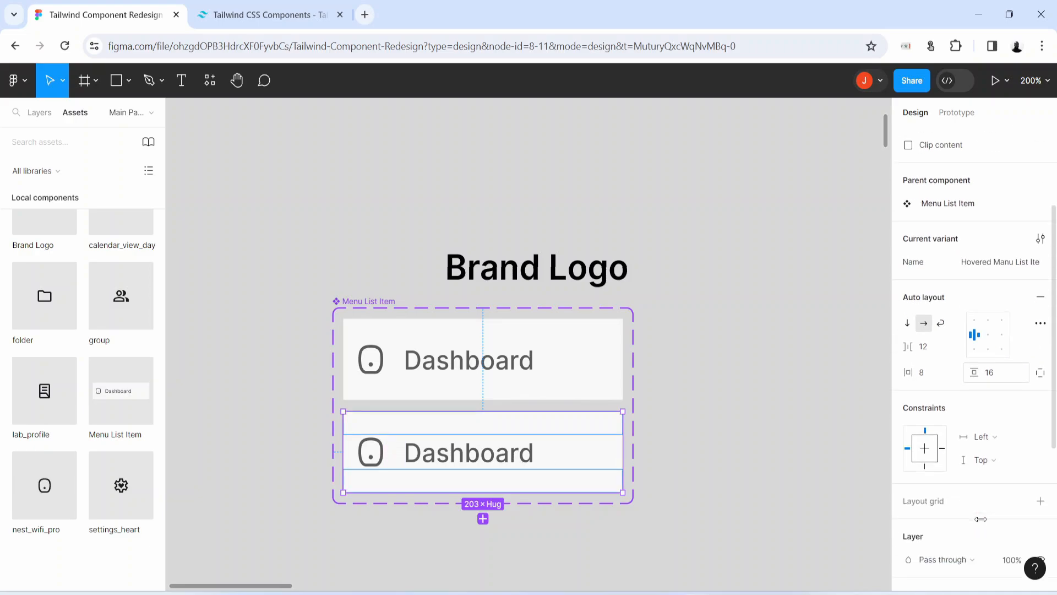
click(912, 545)
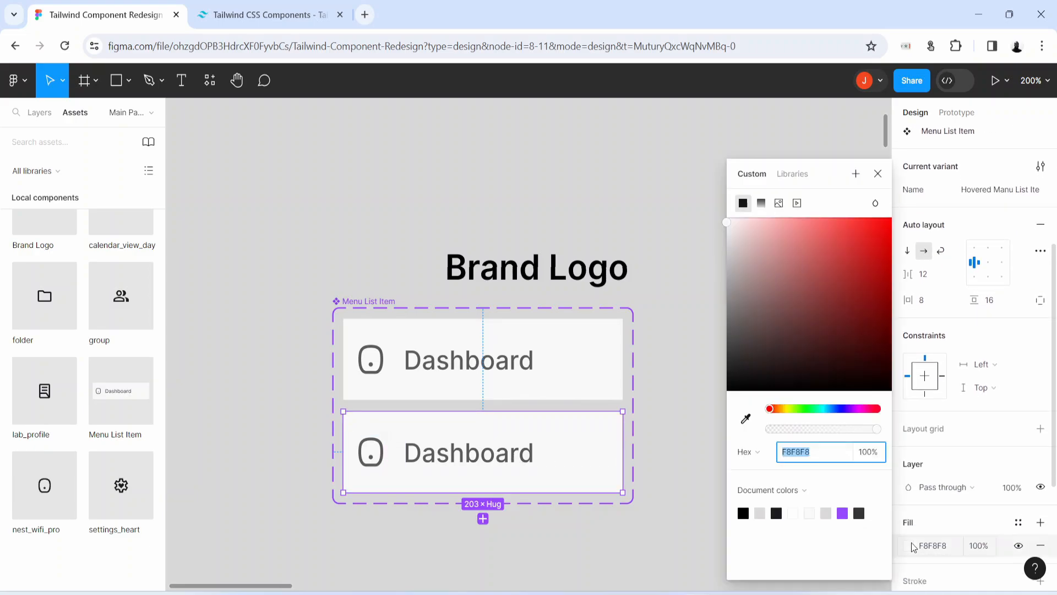
drag(728, 222, 723, 214)
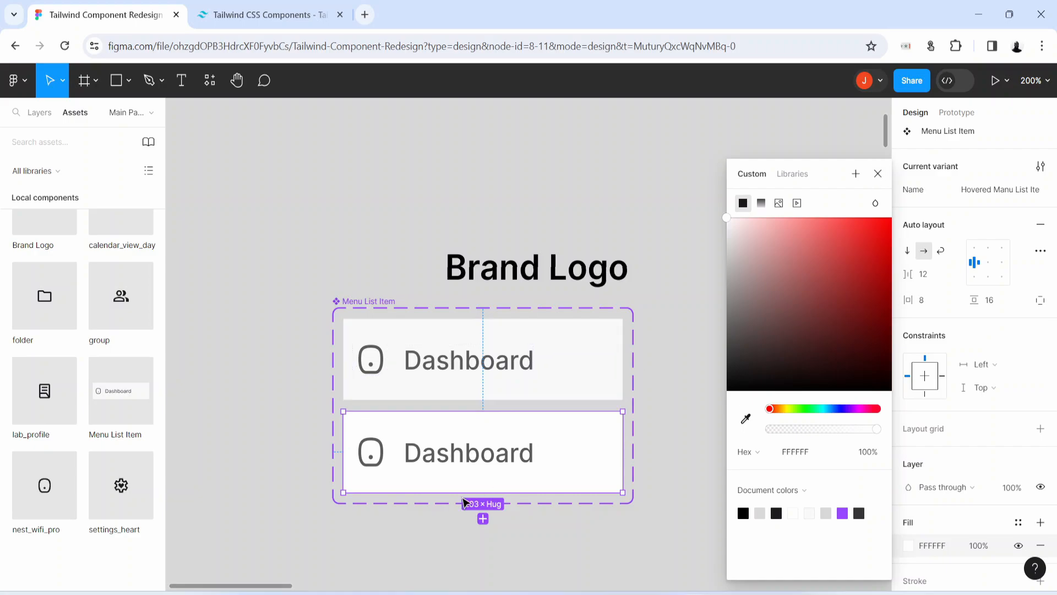
click(878, 174)
- Add a While hovering prototype interaction that changes the default Menu List Item variant to the hovered variant instantly
scroll(873, 361, up, 3)
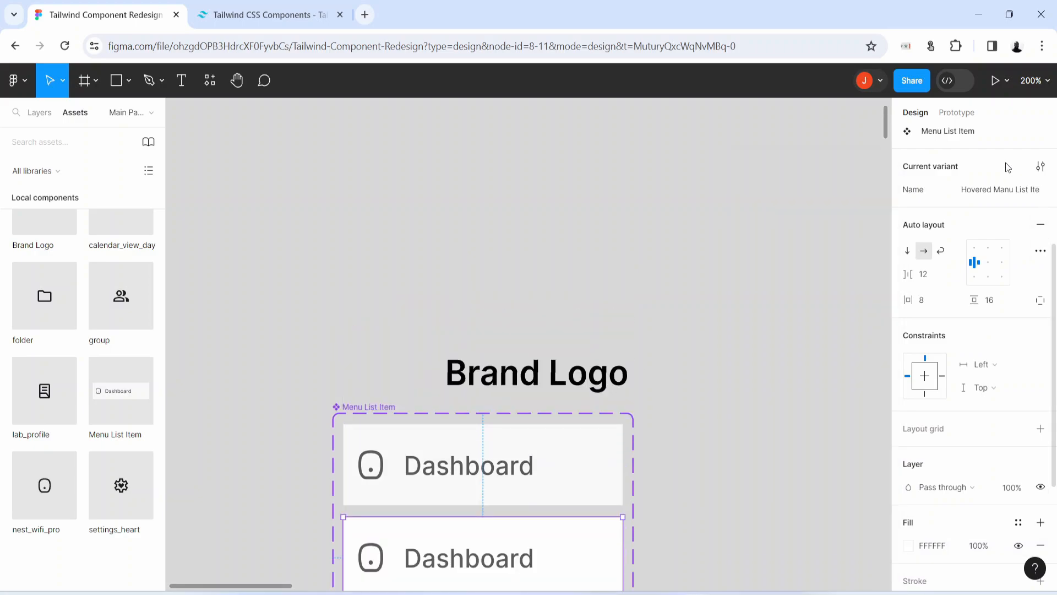
click(958, 113)
scroll(545, 496, down, 5)
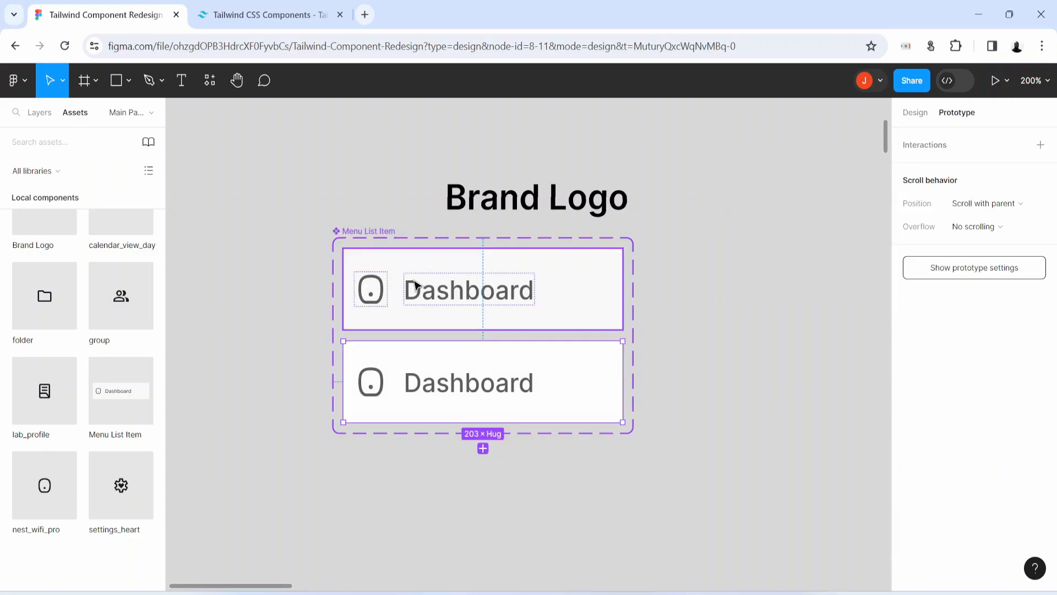
click(519, 299)
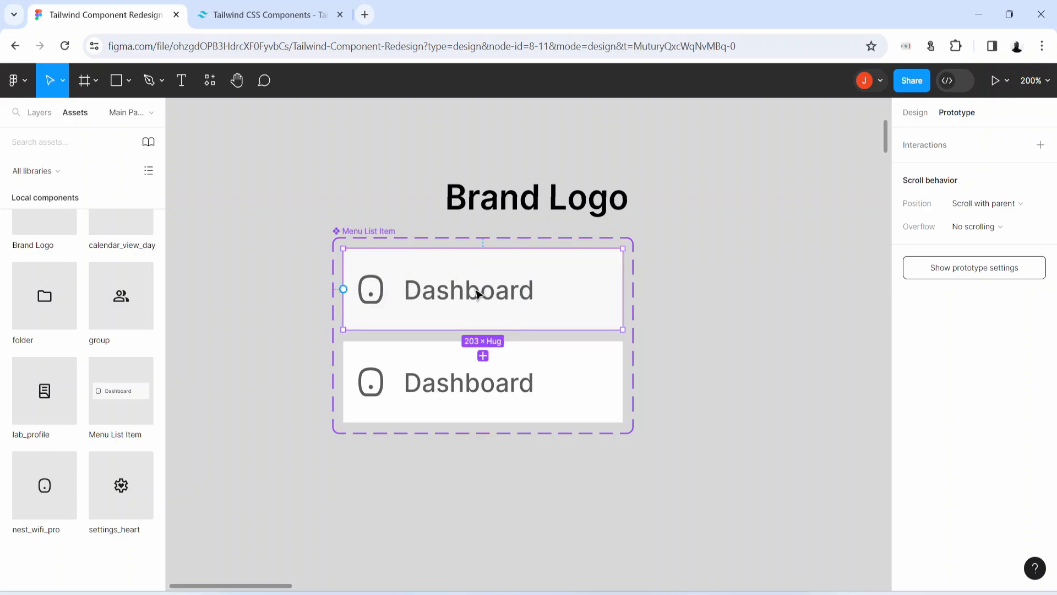
drag(483, 331, 484, 368)
click(430, 378)
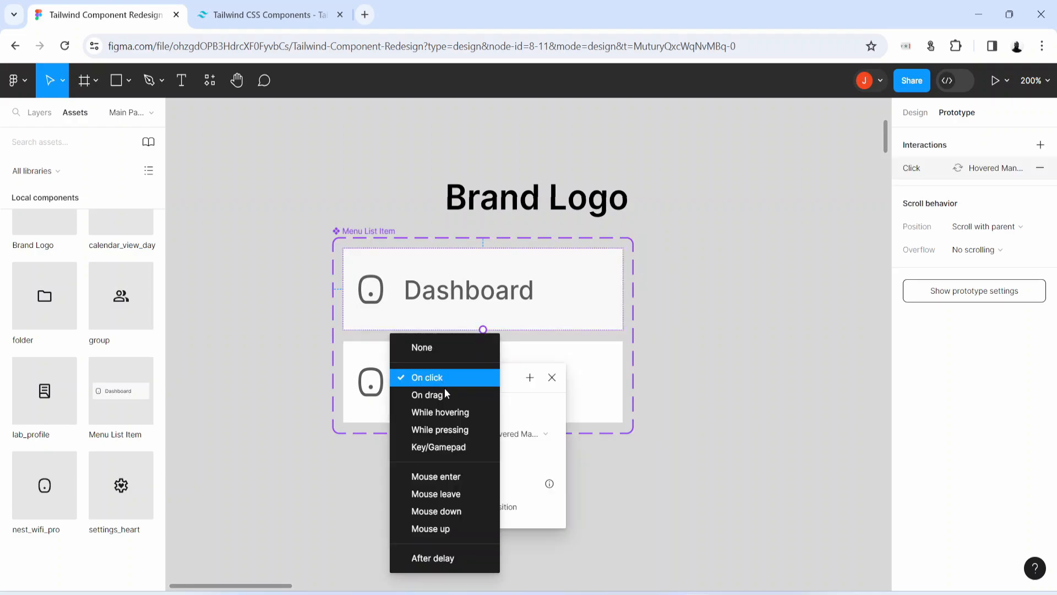
click(440, 412)
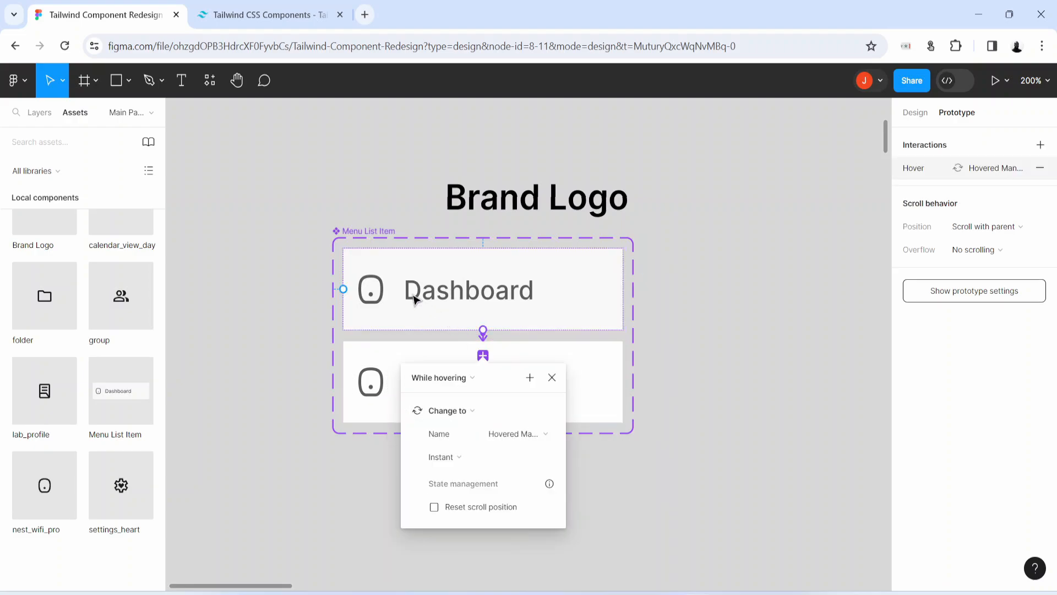
drag(488, 389, 633, 399)
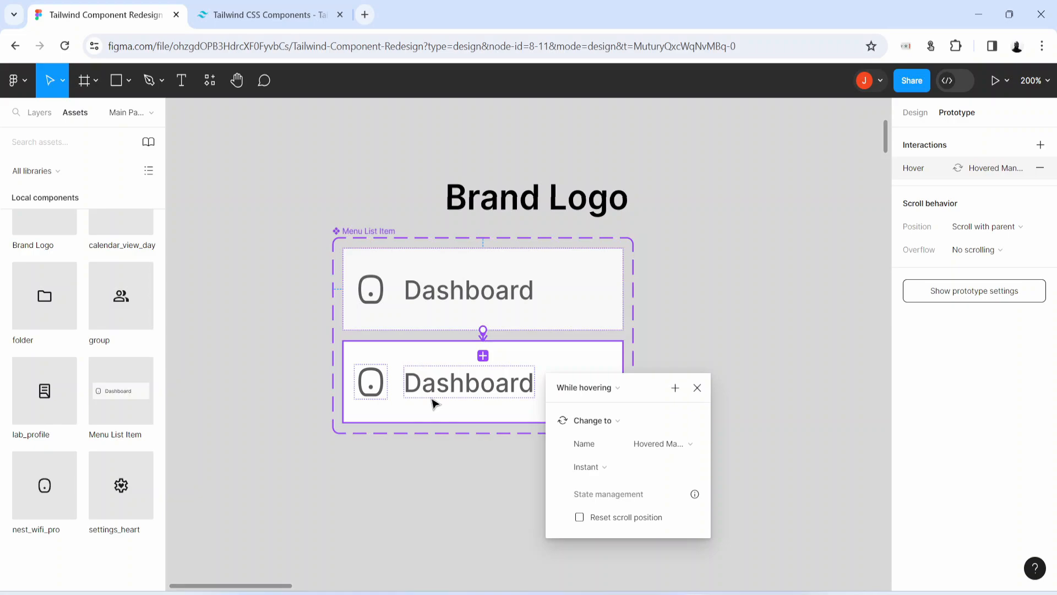
click(701, 392)
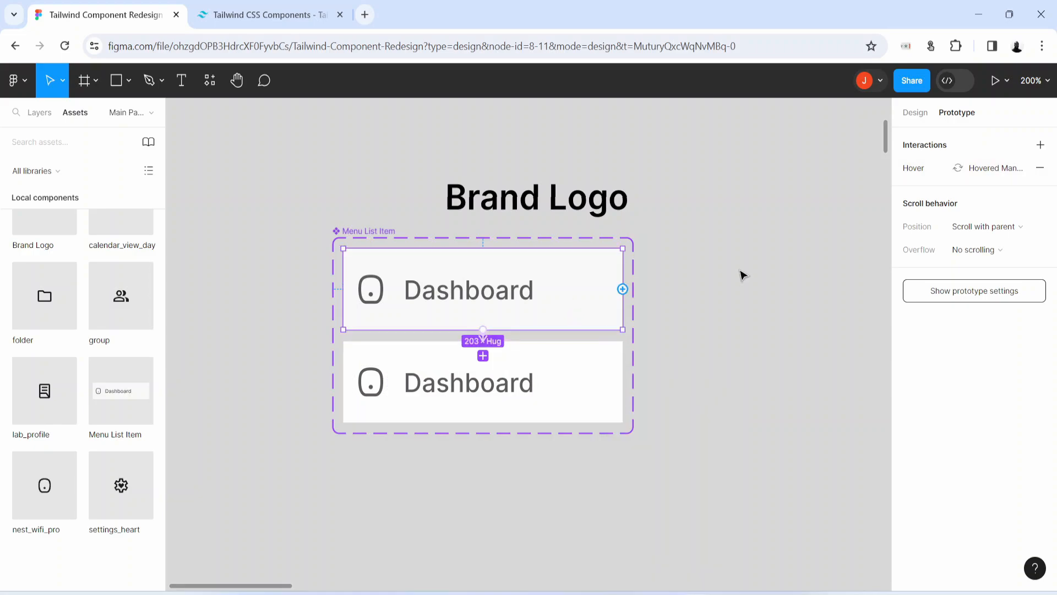
- Set the corner radius of both the default and hovered Menu List Item variants to 8
click(920, 118)
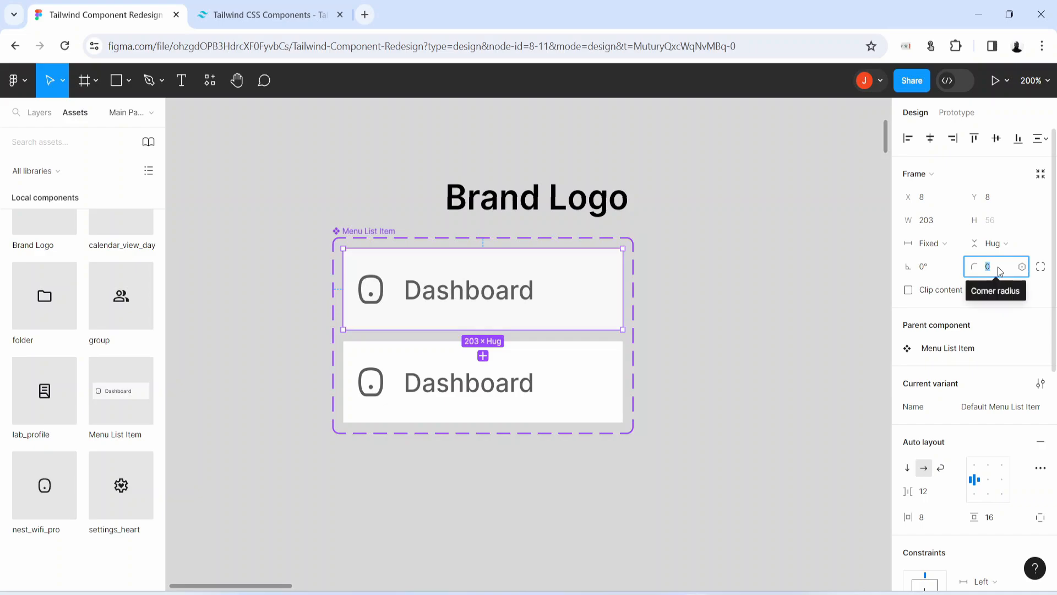
key(Escape)
click(592, 395)
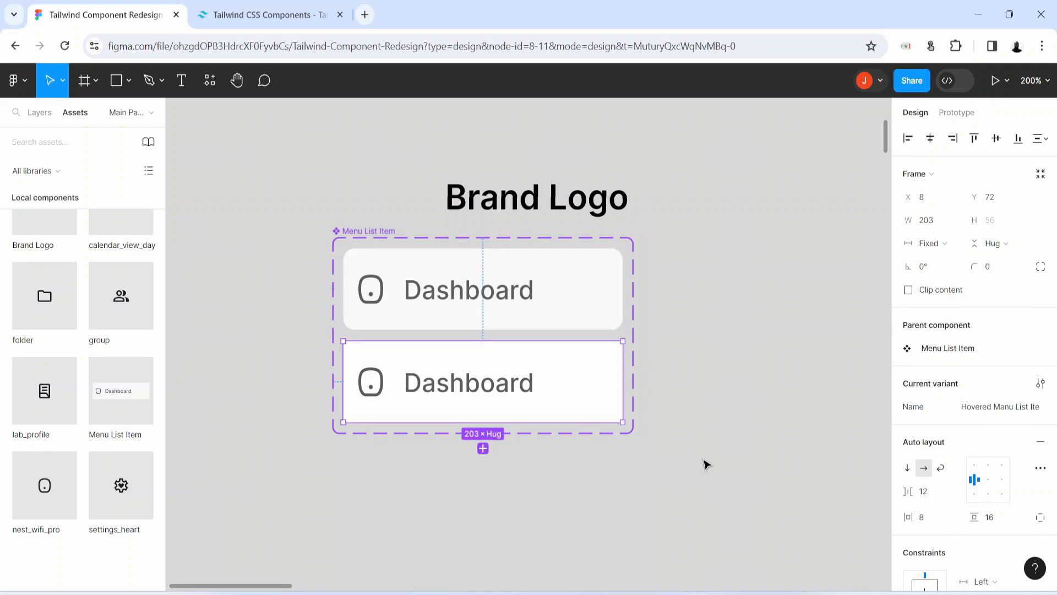
text(8)
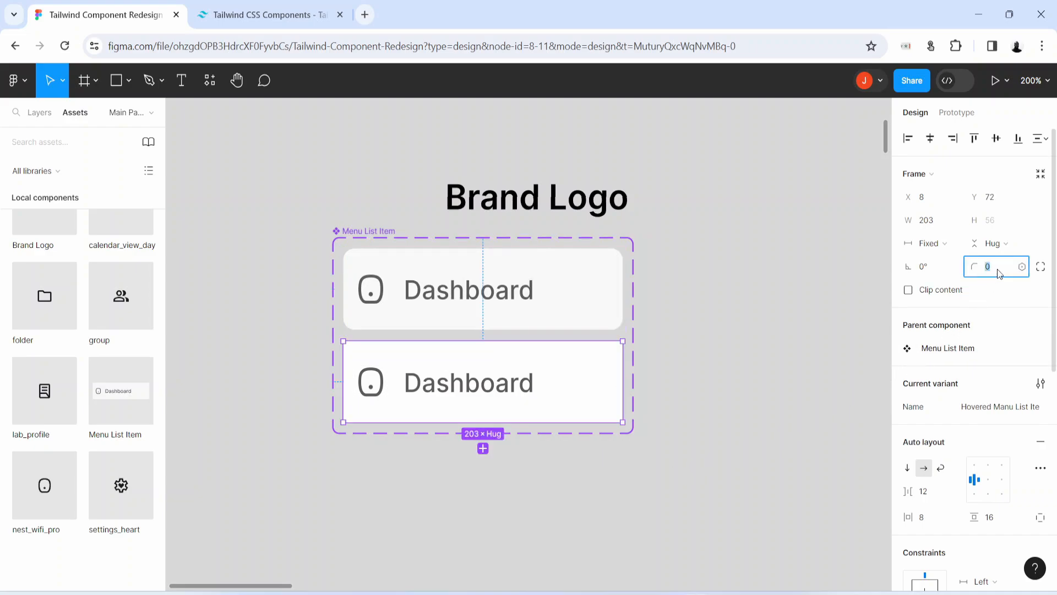
key(Return)
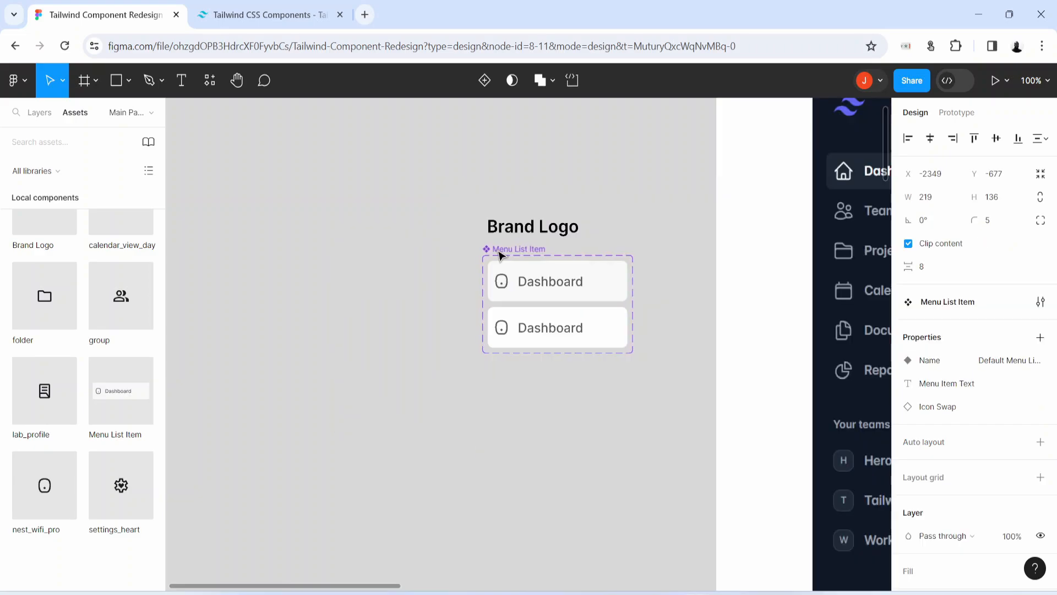
- Move the Menu List Item component set away from the Brand Logo text and place six Menu List Item instances on the canvas below
drag(500, 253, 284, 206)
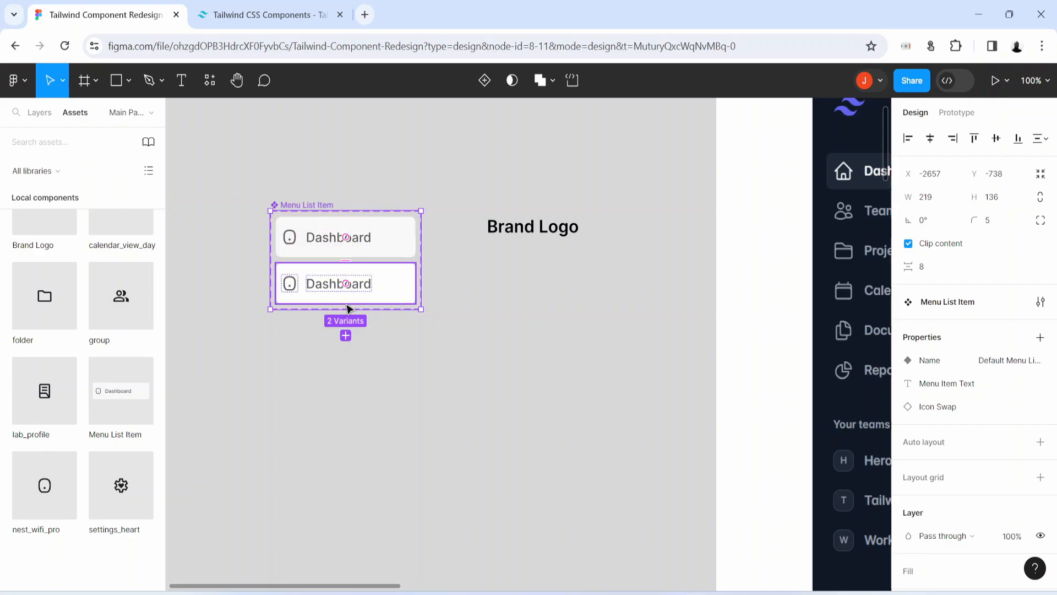
key(h)
drag(832, 432, 472, 433)
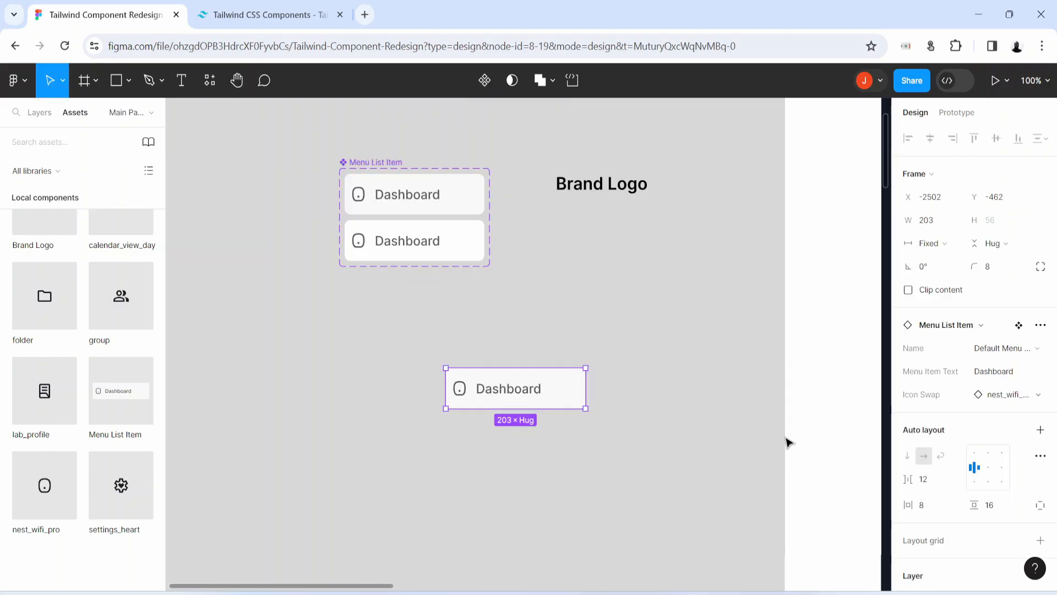
key(h)
drag(786, 439, 469, 523)
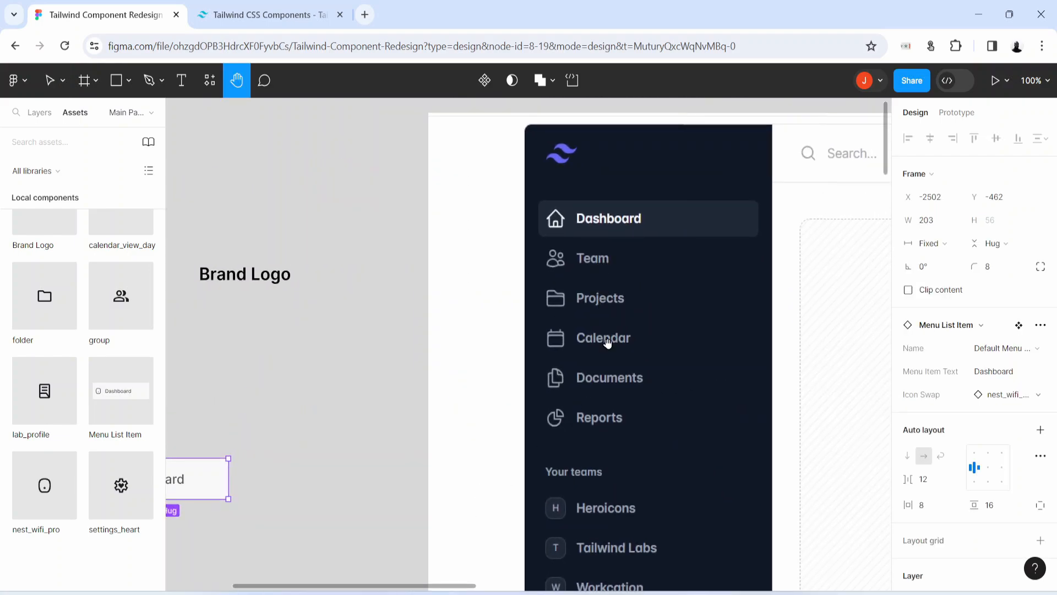
drag(319, 520, 727, 253)
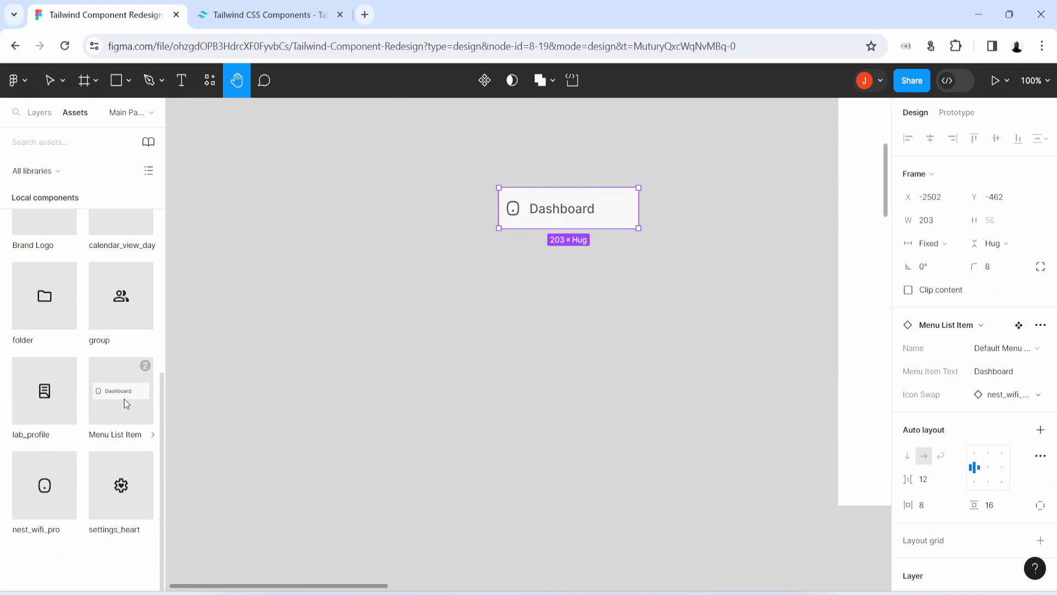
drag(124, 400, 472, 297)
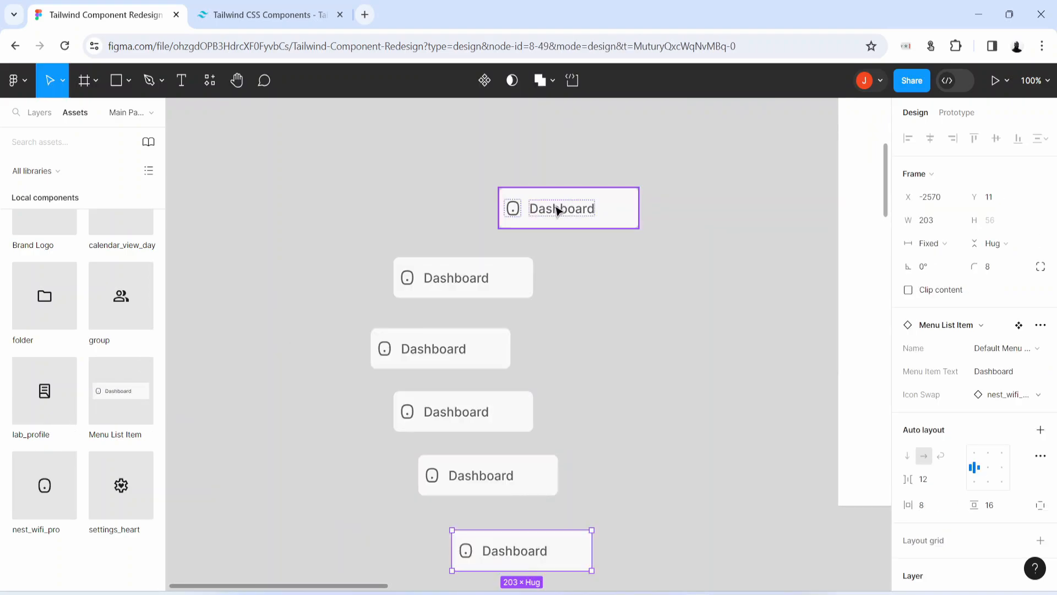
- Arrange the six Menu List Item instances in a rough vertical column
drag(558, 210, 468, 224)
drag(448, 350, 498, 347)
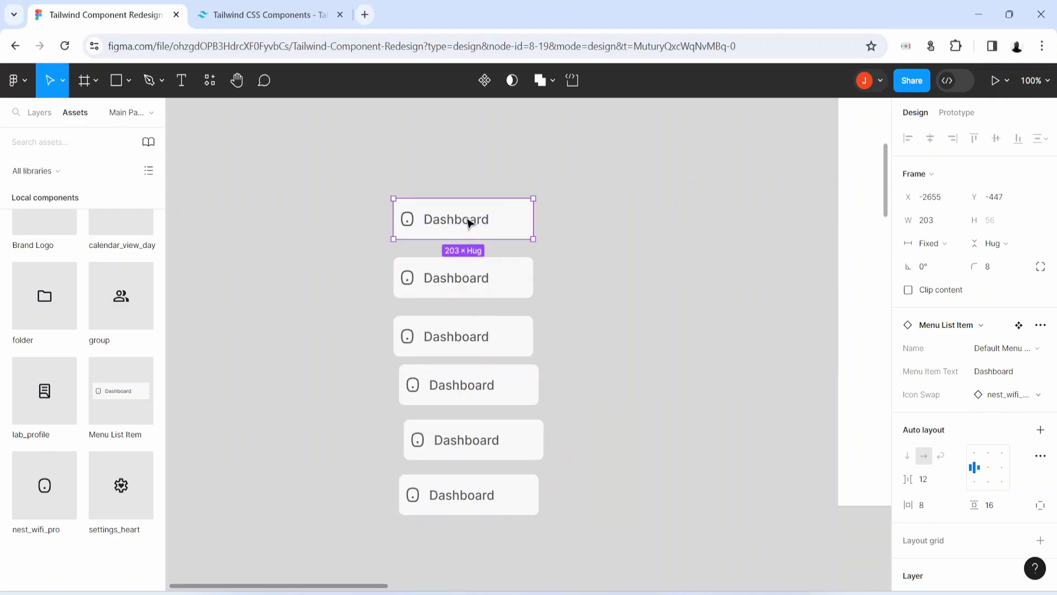
drag(469, 222, 468, 214)
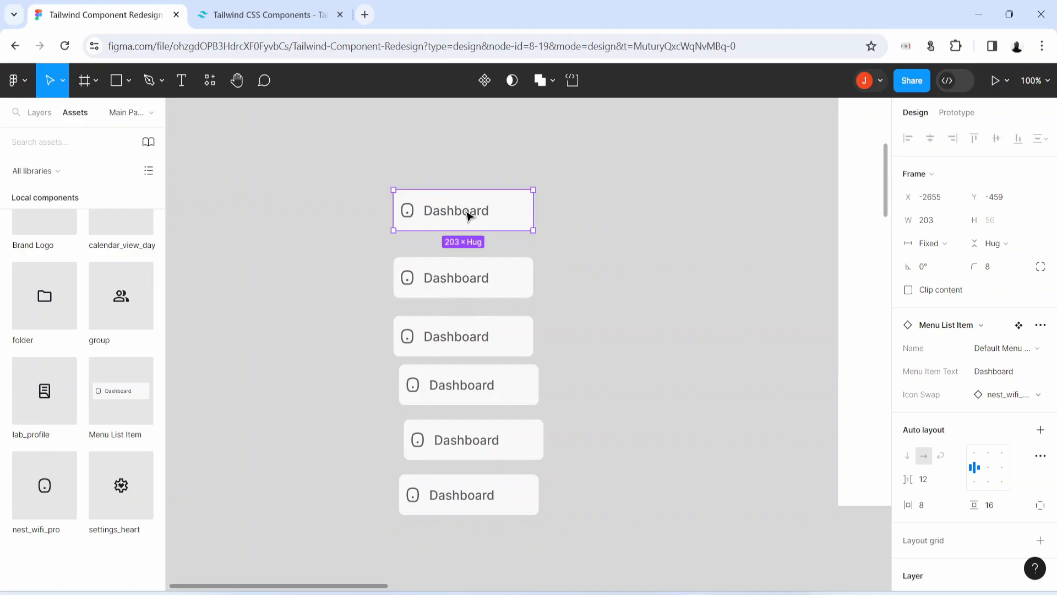
- Swap the second menu item's icon to group and change its text to Team
click(455, 289)
scroll(694, 276, up, 3)
key(space)
drag(758, 257, 831, 165)
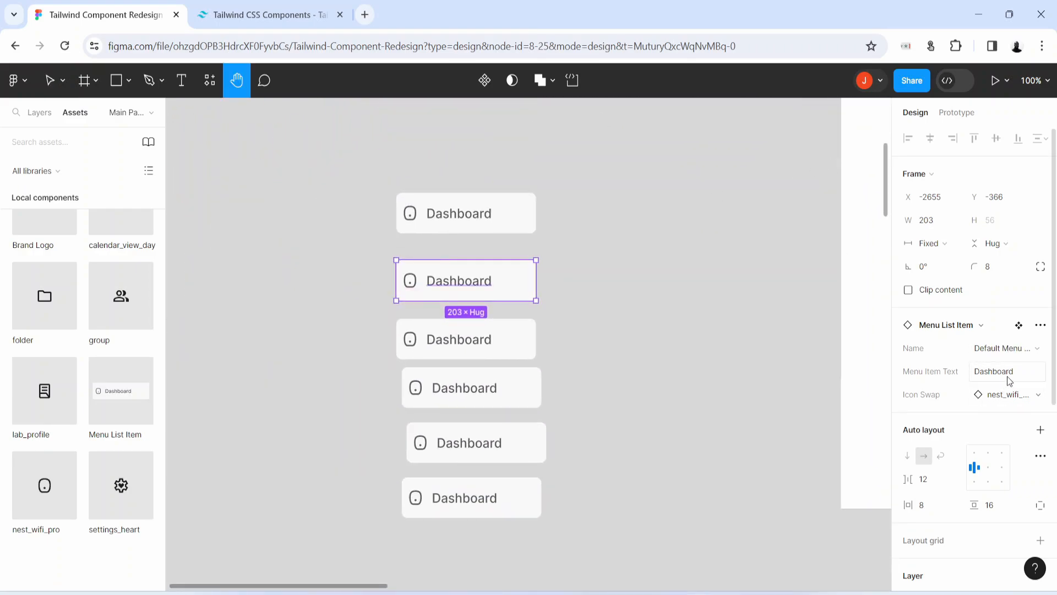
click(1008, 394)
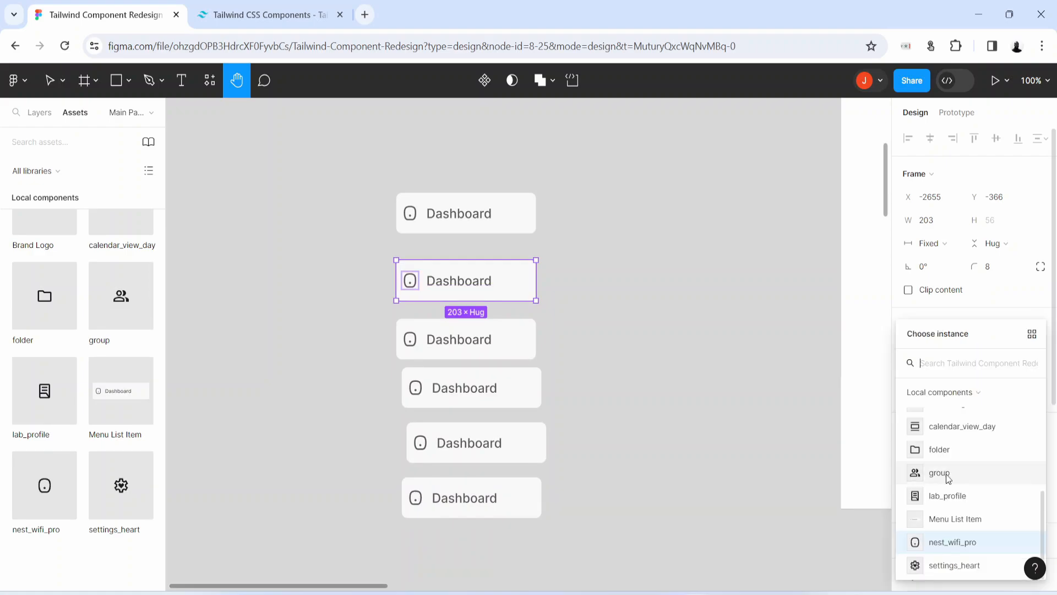
click(948, 478)
scroll(798, 395, down, 1)
click(1024, 371)
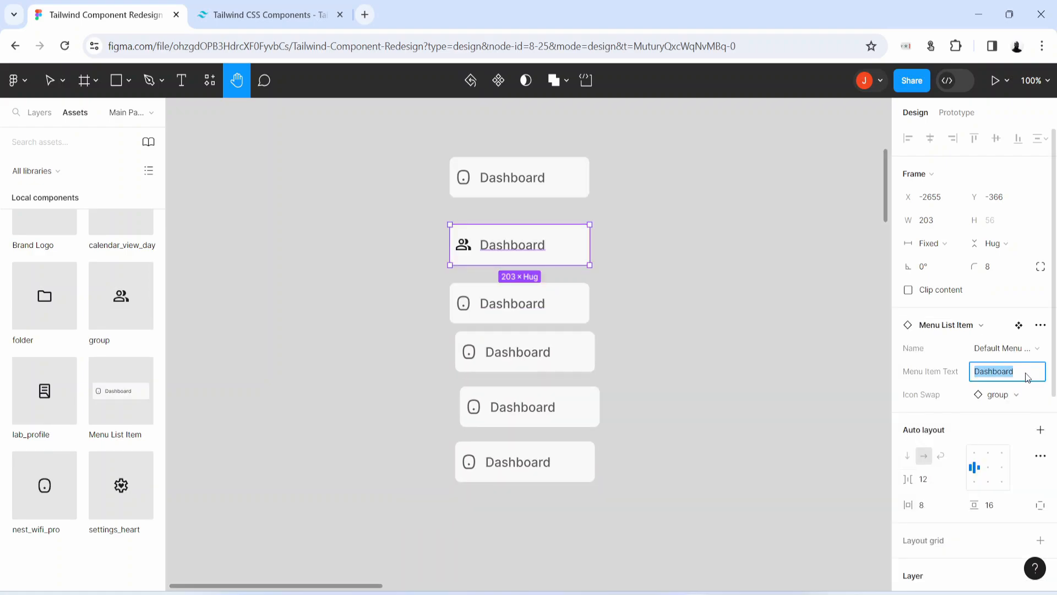
text(Team)
- Swap the third menu item's icon to folder and change its text to Projects
click(567, 308)
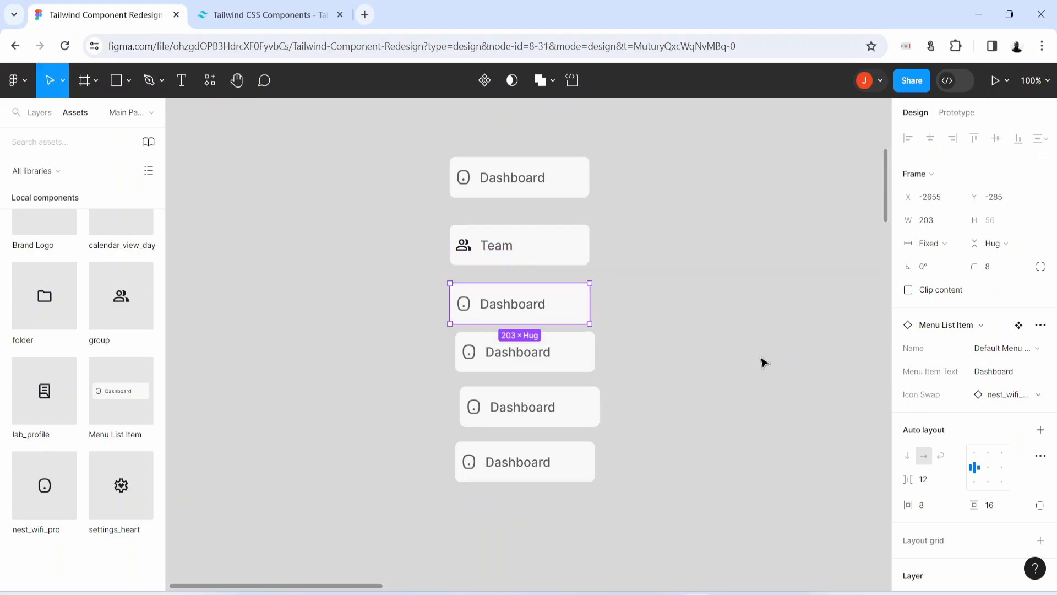
click(762, 357)
key(space)
drag(806, 296, 826, 304)
click(551, 324)
click(996, 395)
click(986, 451)
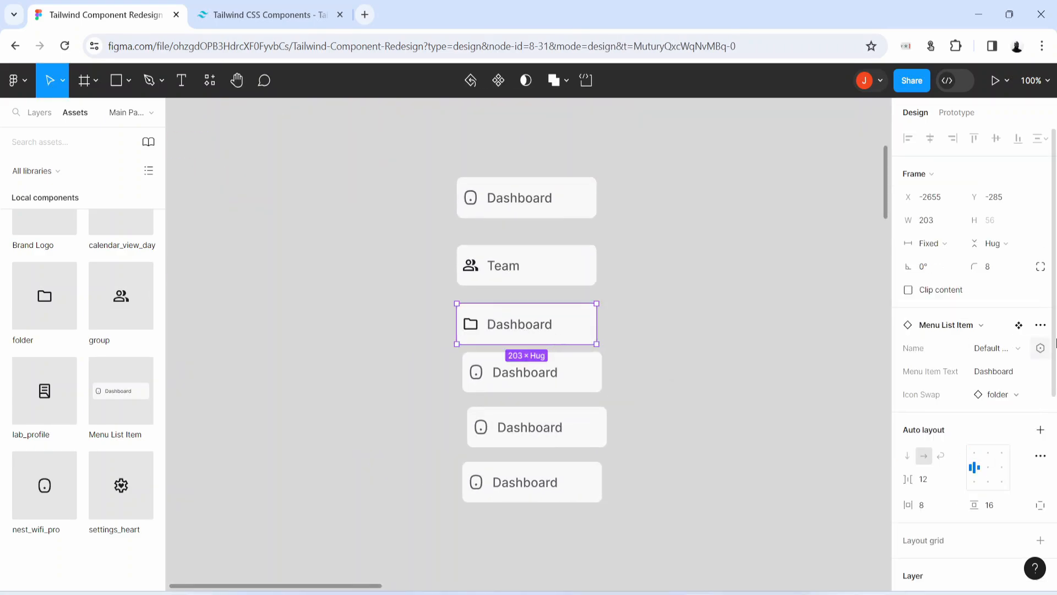
click(1025, 376)
text(Projects)
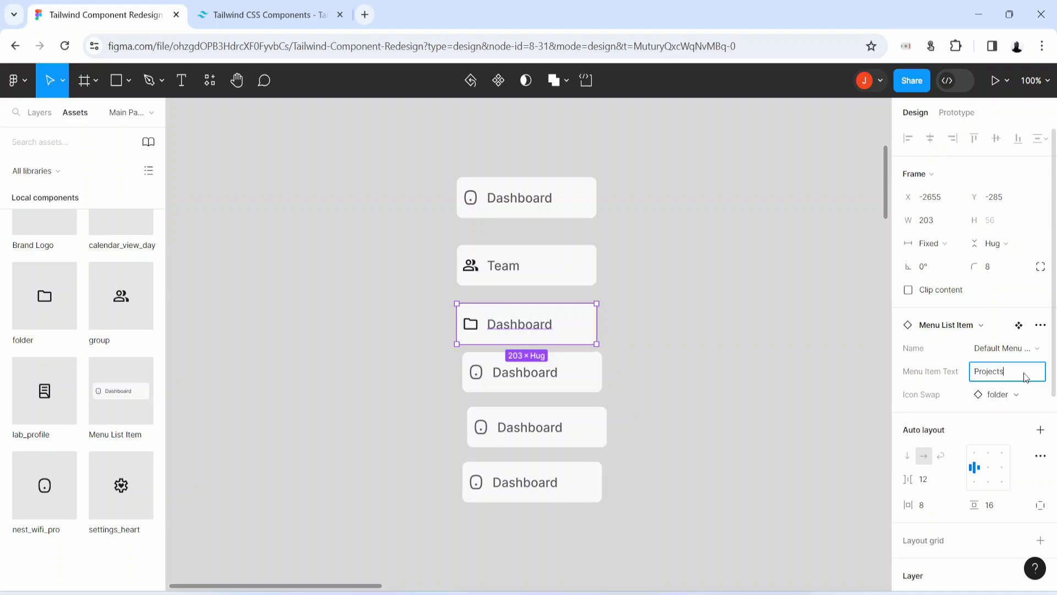
key(Return)
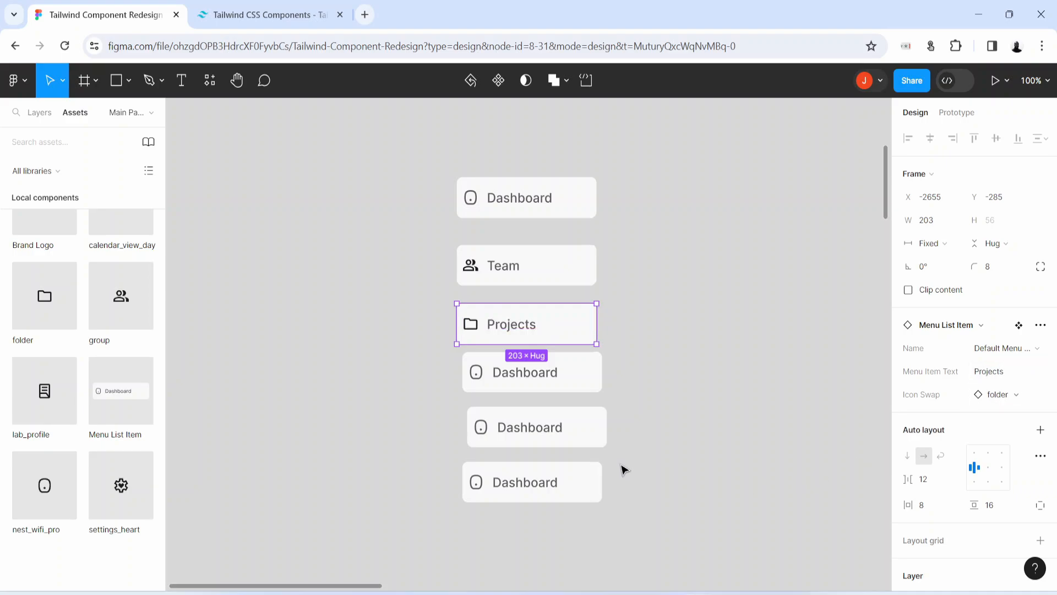
- Change the fourth menu item's text to Calendar and swap its icon to calendar_view_day
click(583, 384)
drag(782, 317, 803, 292)
click(1025, 375)
text(Calendar)
key(Return)
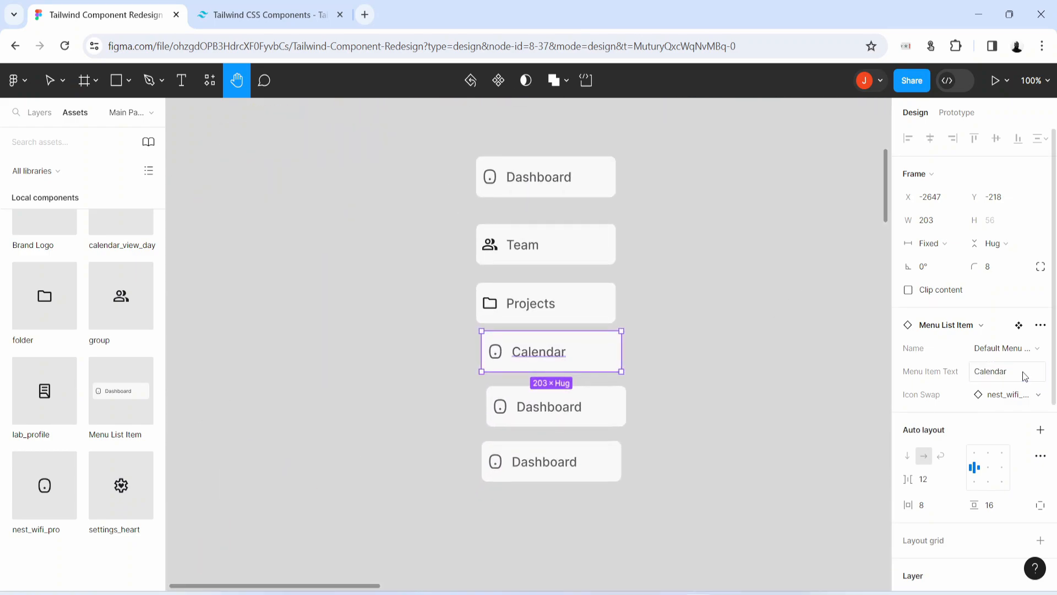
click(1018, 395)
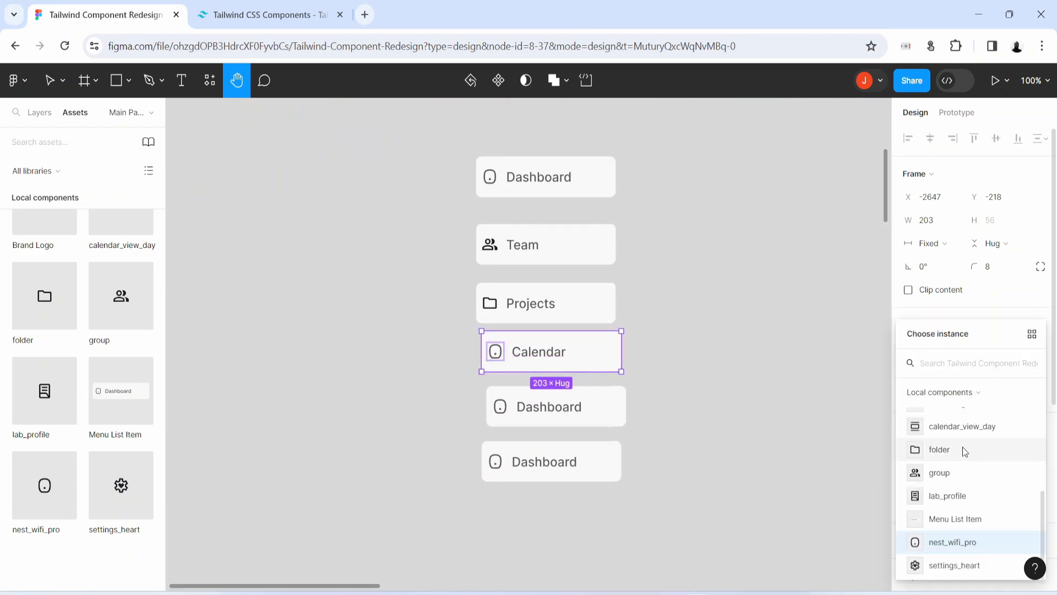
click(980, 425)
- Change the fifth menu item's text to Documents and swap its icon to adf_scanner
drag(570, 421, 590, 371)
key(v)
click(585, 354)
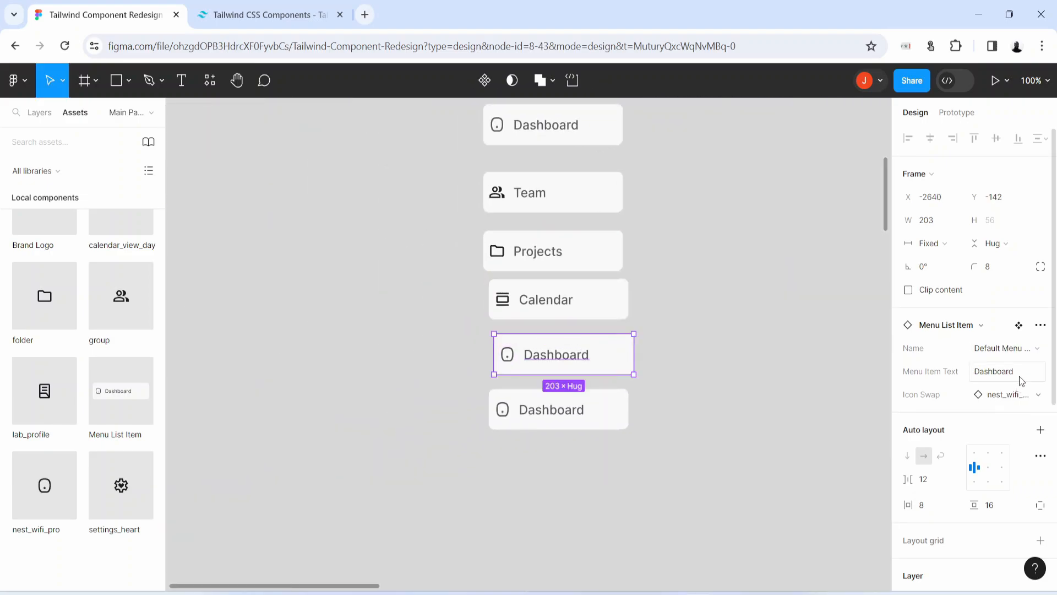
click(1019, 376)
text(Documents)
key(Return)
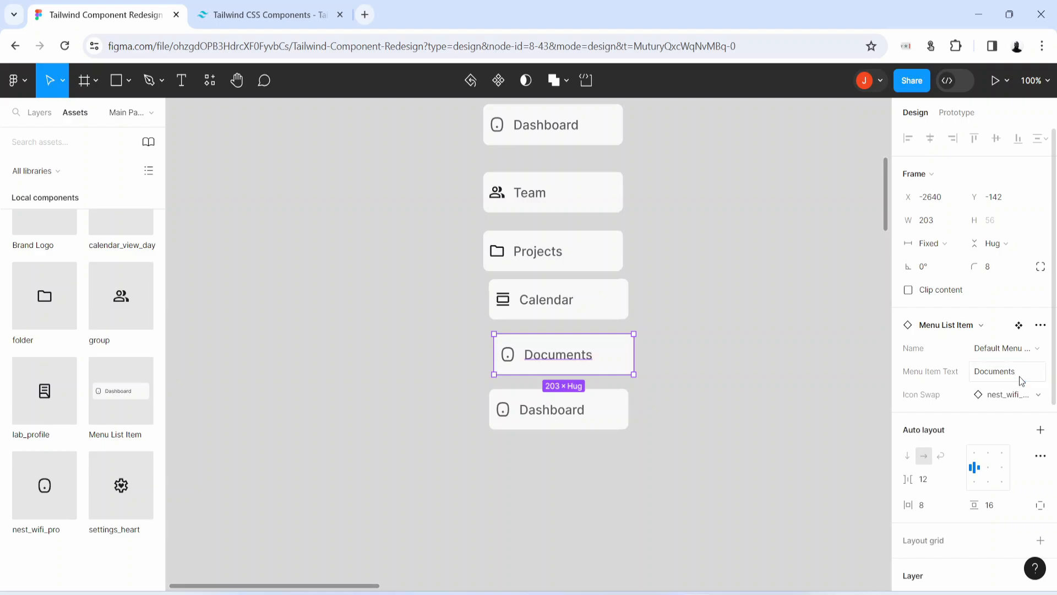
click(1010, 397)
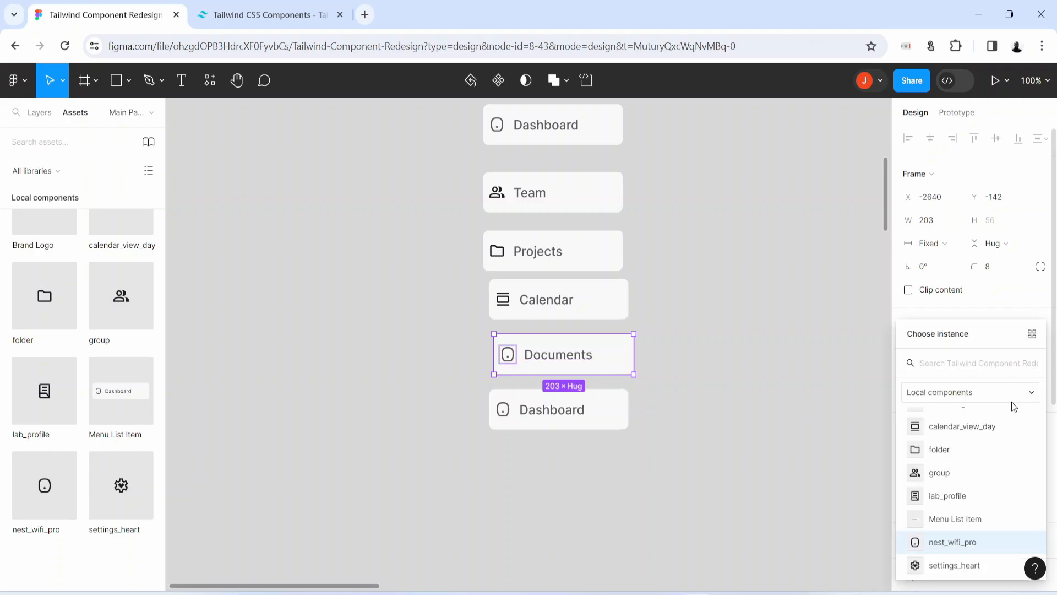
click(962, 495)
- Change the last menu item's text to Reports and swap its icon to lab_profile
click(557, 415)
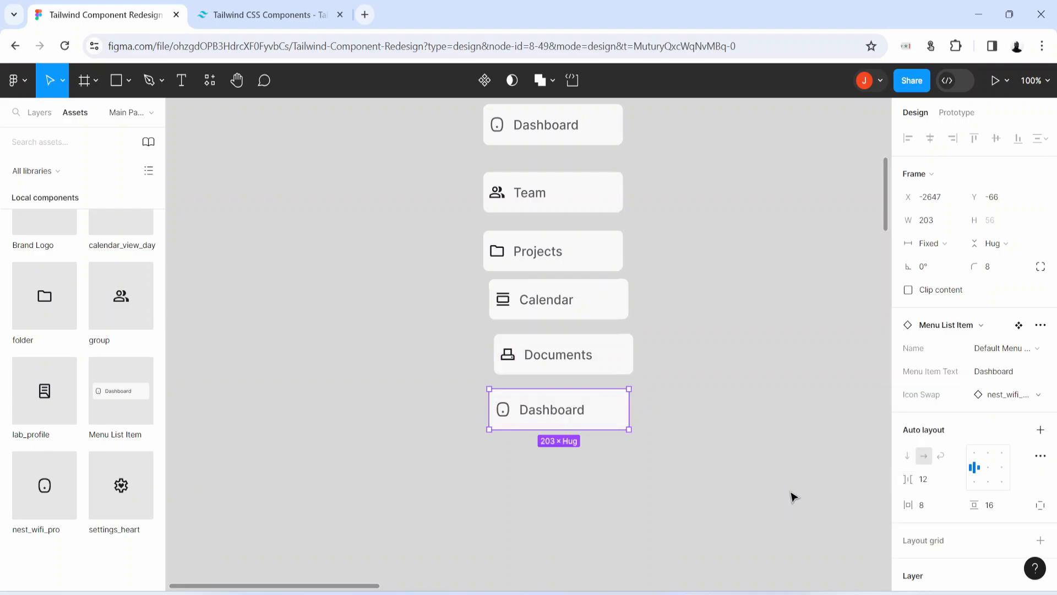
key(h)
drag(823, 389, 834, 194)
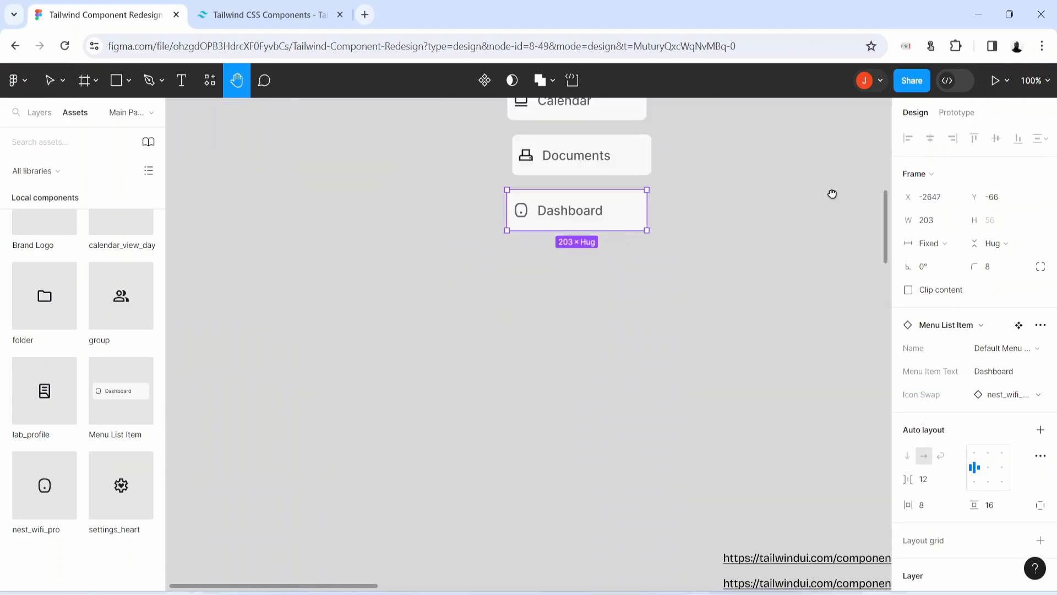
click(1016, 369)
text(Reports)
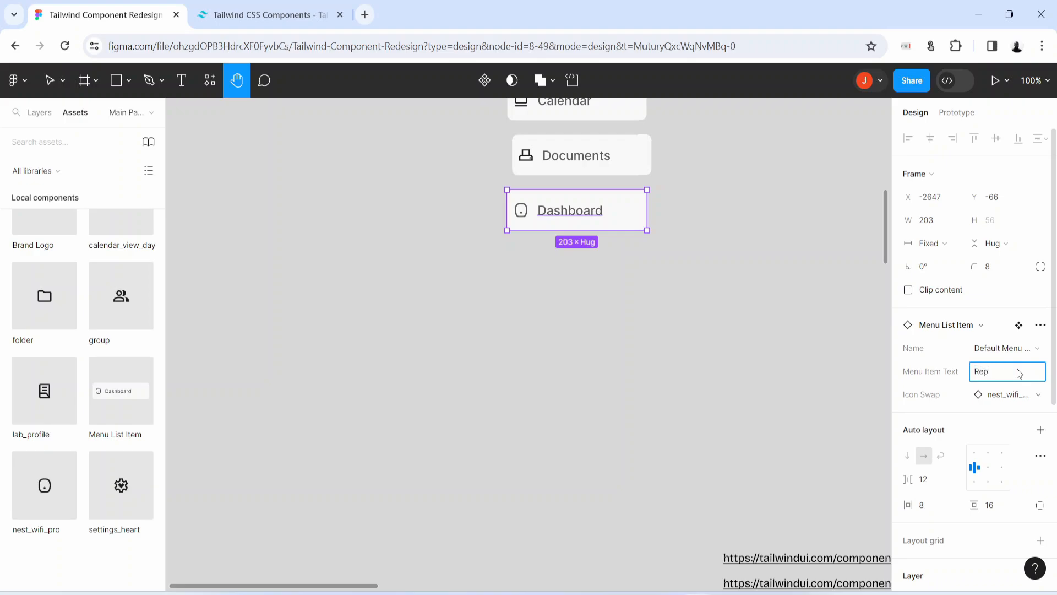
key(Return)
click(986, 394)
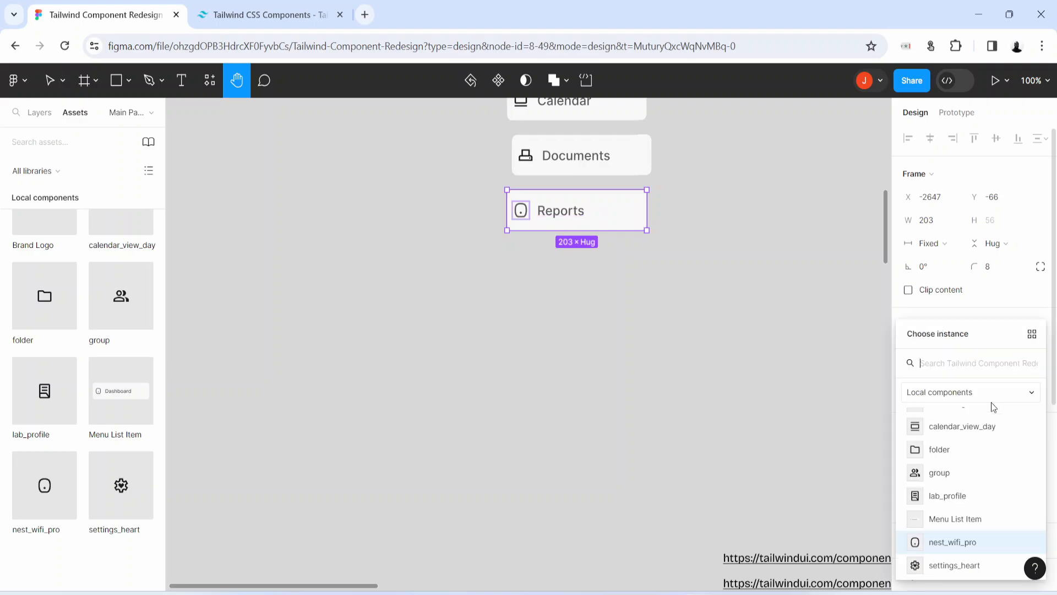
click(943, 496)
- Apply the Primary Text Color style to the icons of the Team, Projects, Calendar, Documents and Reports menu items
drag(670, 252, 573, 499)
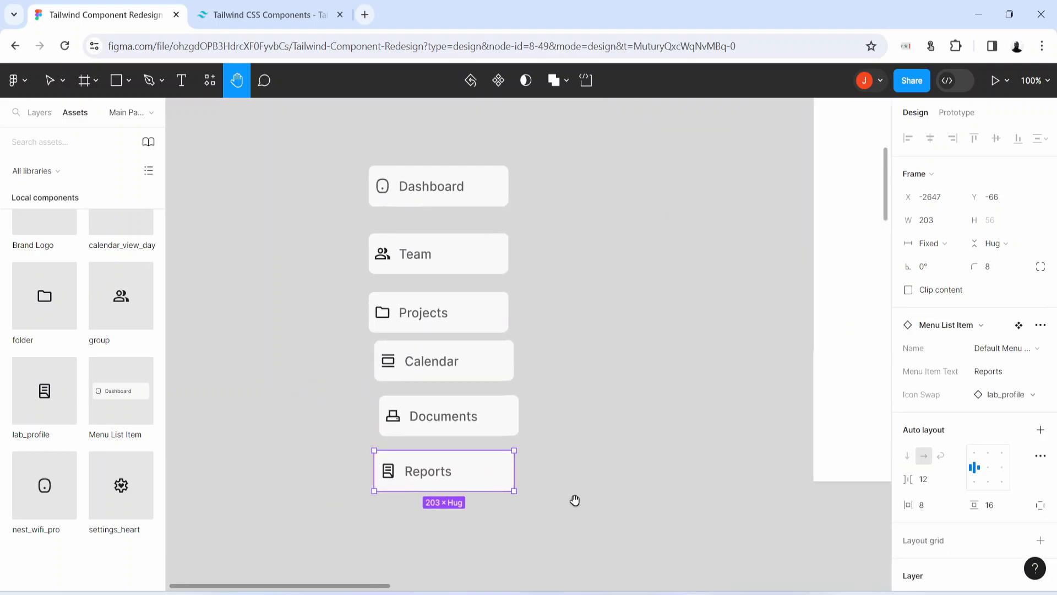
key(v)
click(373, 253)
double_click(374, 253)
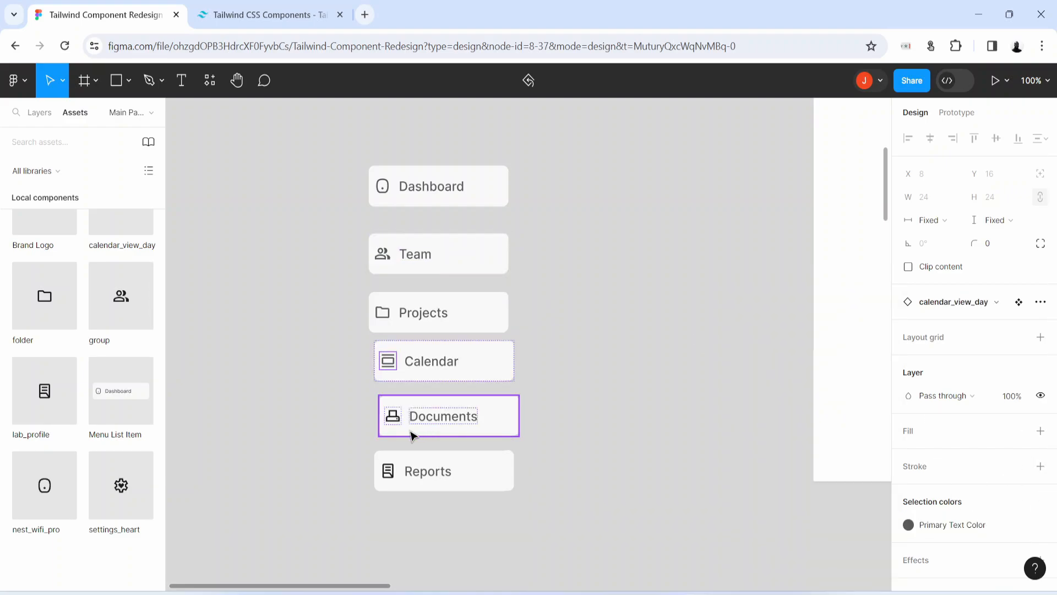
click(412, 435)
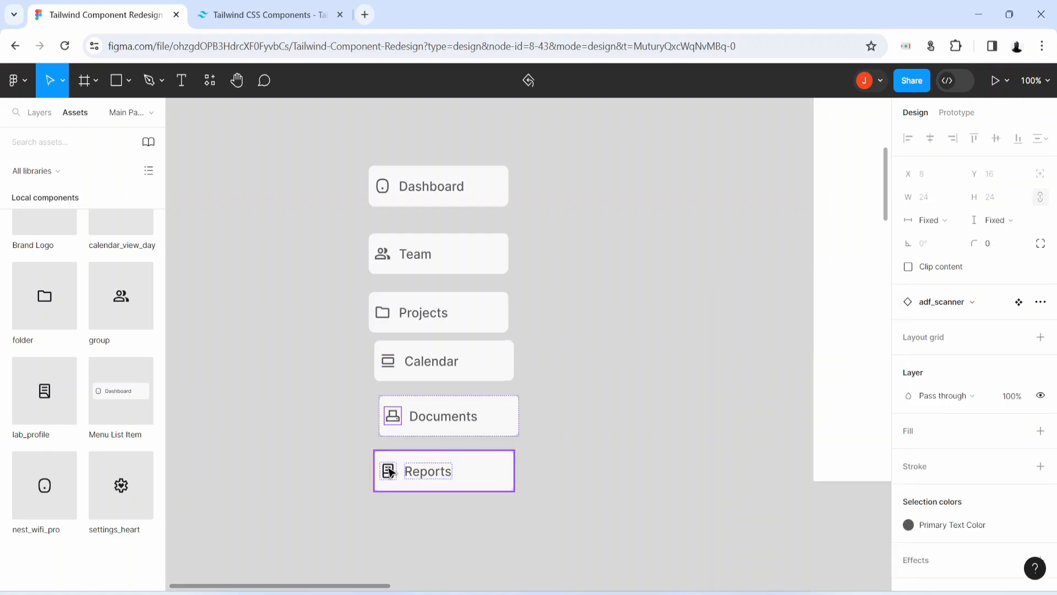
click(392, 471)
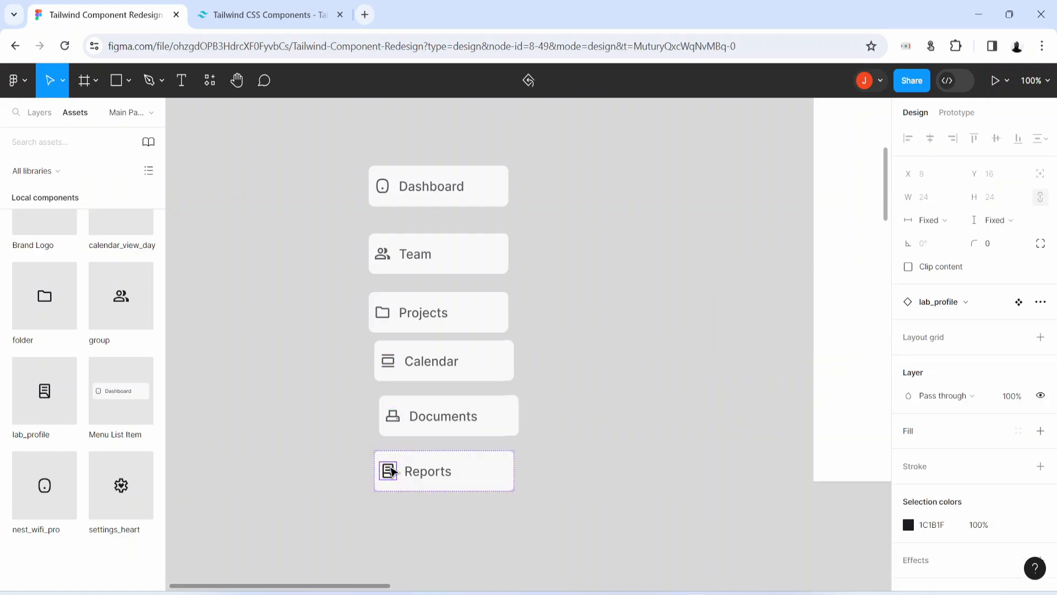
click(1022, 525)
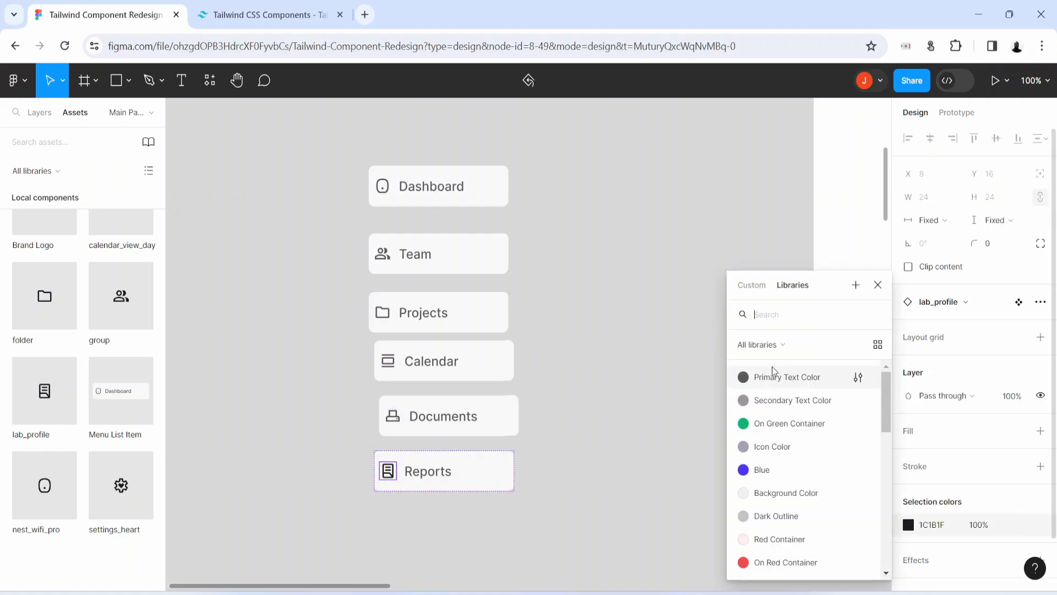
click(762, 383)
click(635, 413)
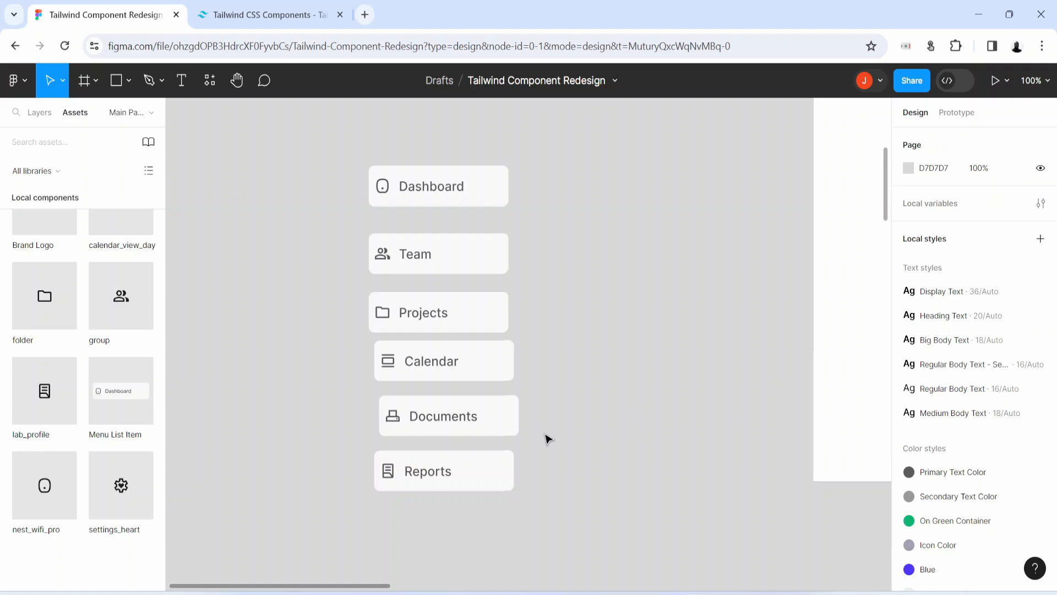
- Wrap the six menu items, Dashboard through Reports, in a vertical auto layout with 0 spacing between items
drag(337, 131, 575, 562)
key(shift+a)
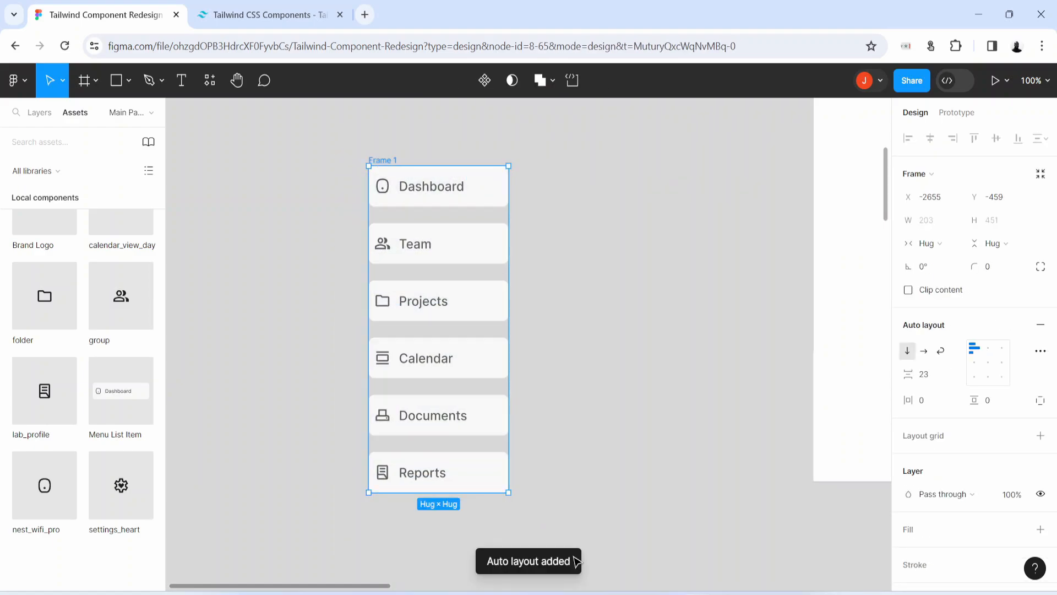
click(936, 376)
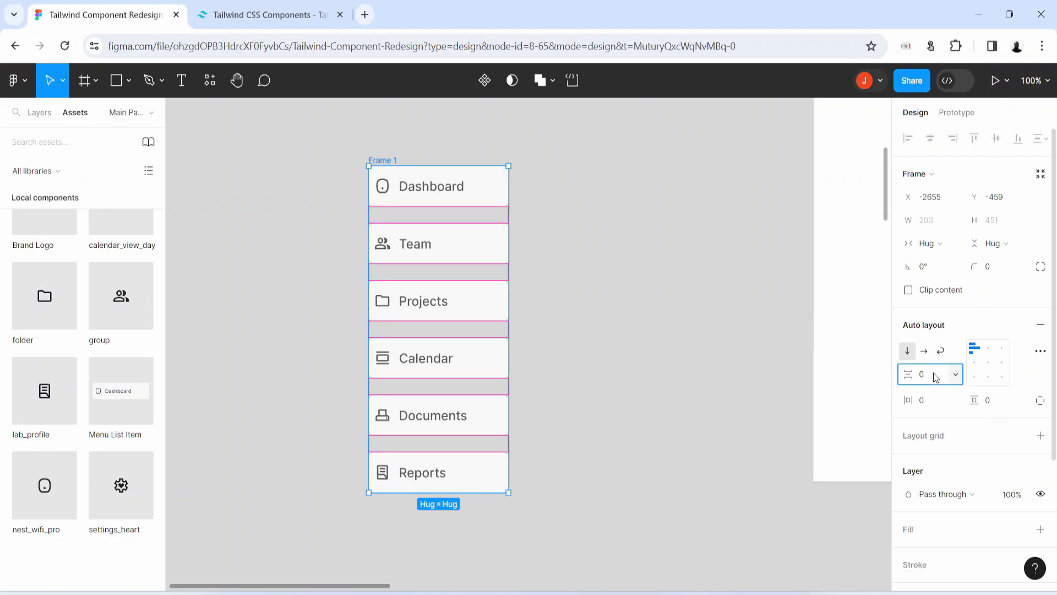
text(0)
key(Return)
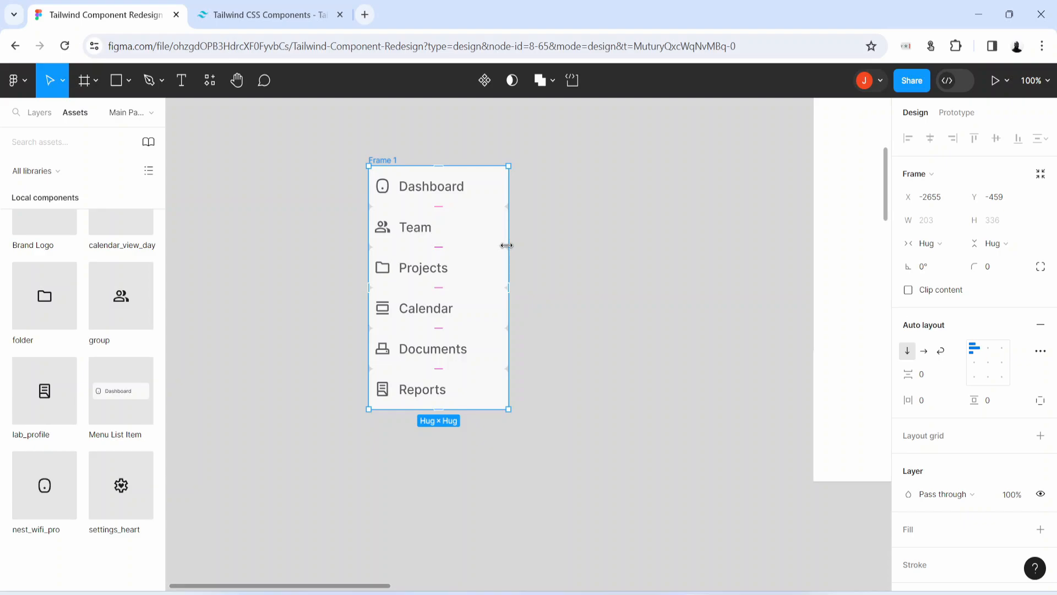
- Set all six menu items to fill the container width, and widen them together to about 210 px
click(478, 204)
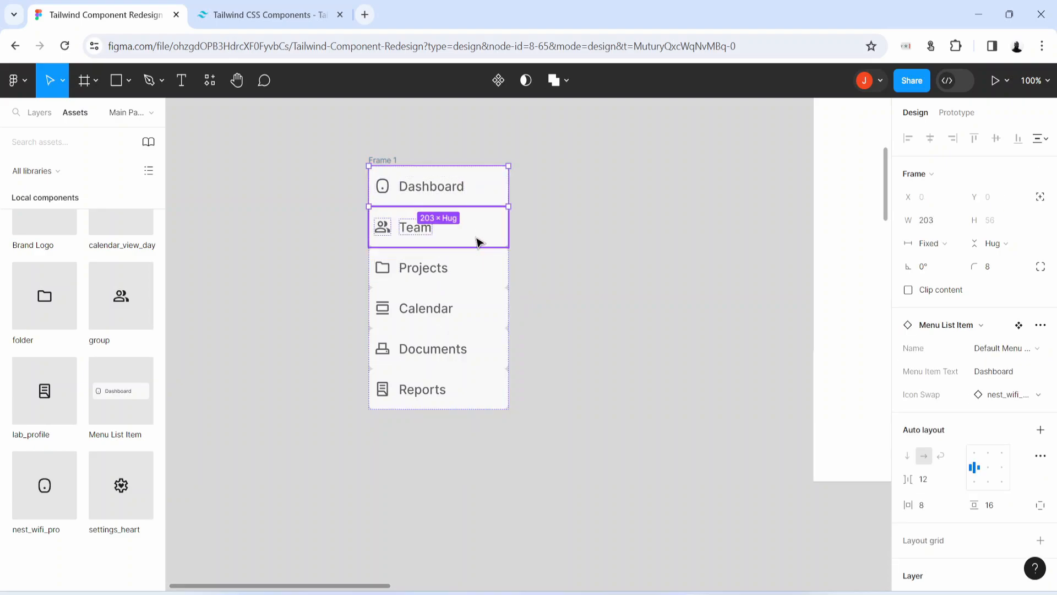
key(ctrl+a)
click(951, 246)
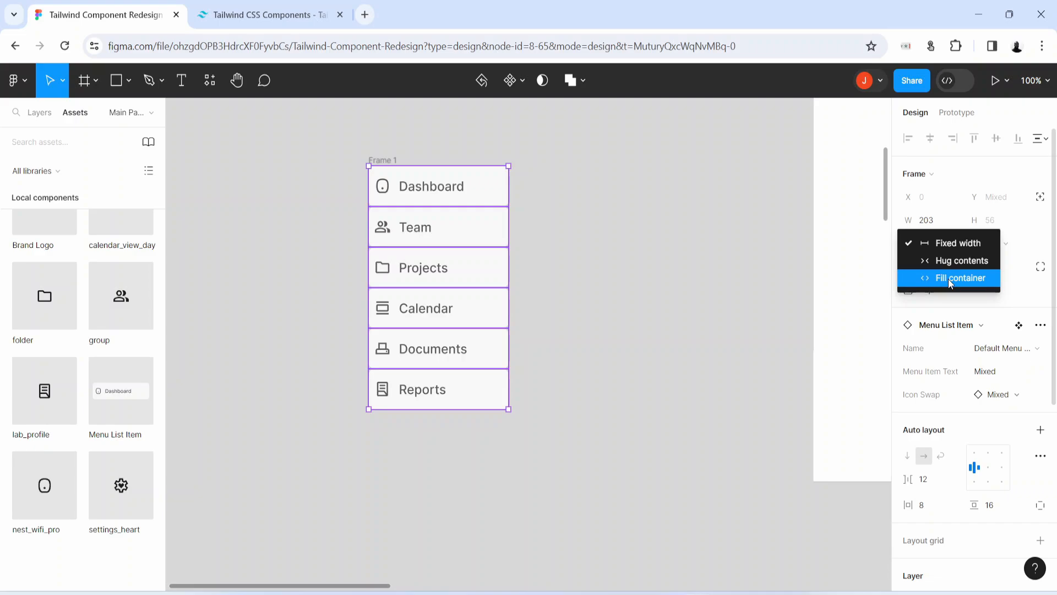
click(949, 279)
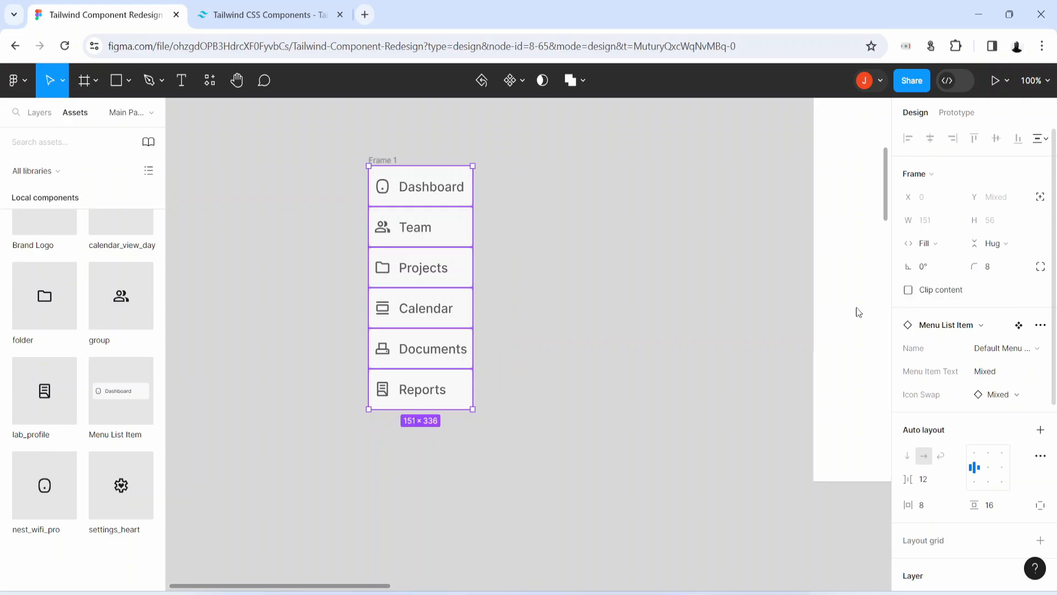
drag(476, 194, 513, 184)
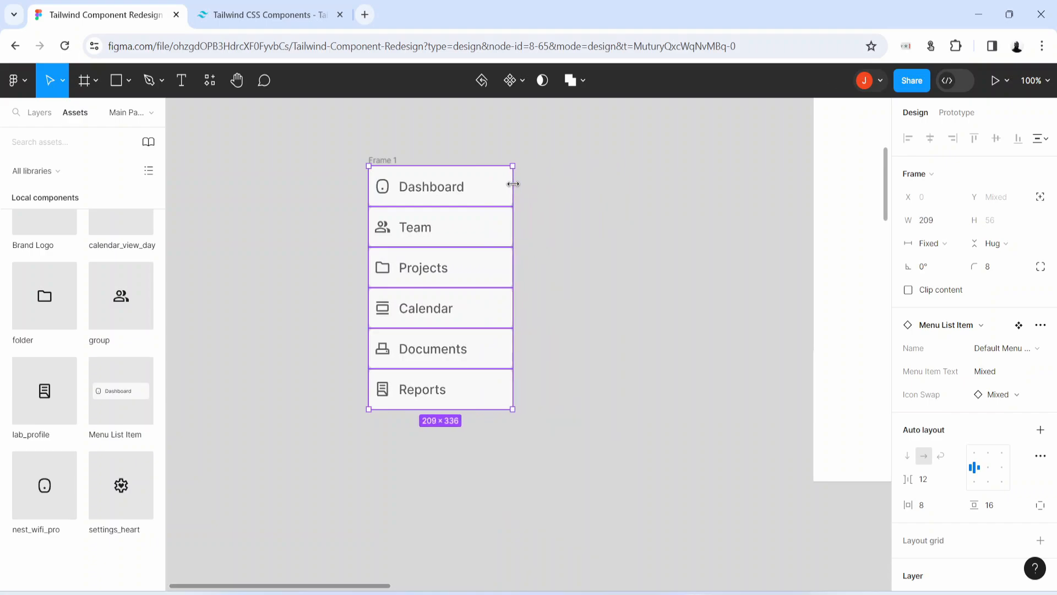
mouse_move(514, 184)
mouse_down()
mouse_move(568, 183)
mouse_move(516, 180)
mouse_up()
- Add a text layer reading "Your Teams" on the empty canvas below the menu list
click(621, 353)
scroll(622, 353, down, 1)
key(h)
drag(761, 347, 472, 427)
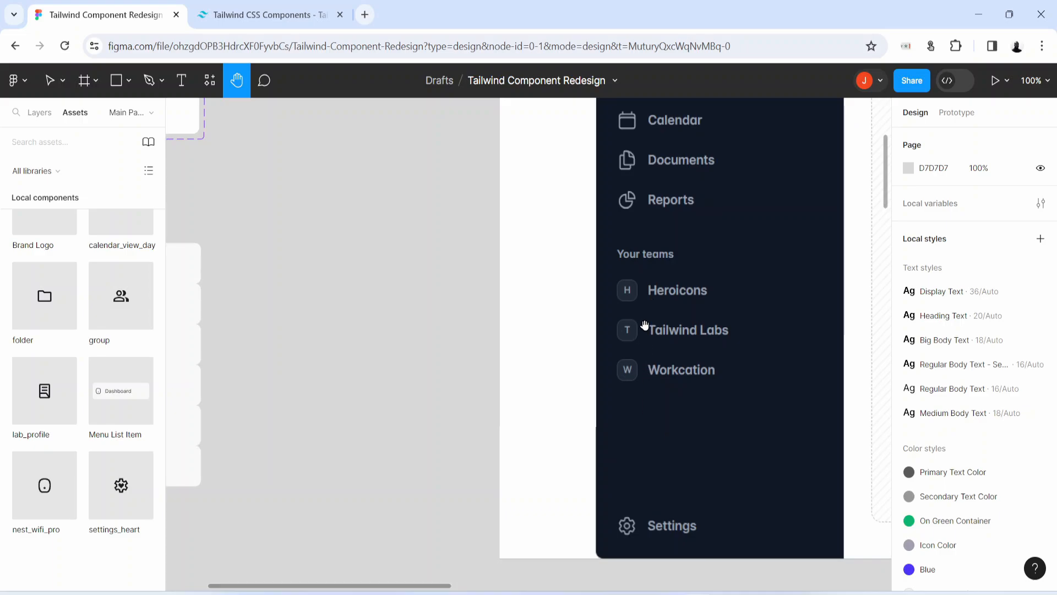
drag(418, 432, 826, 309)
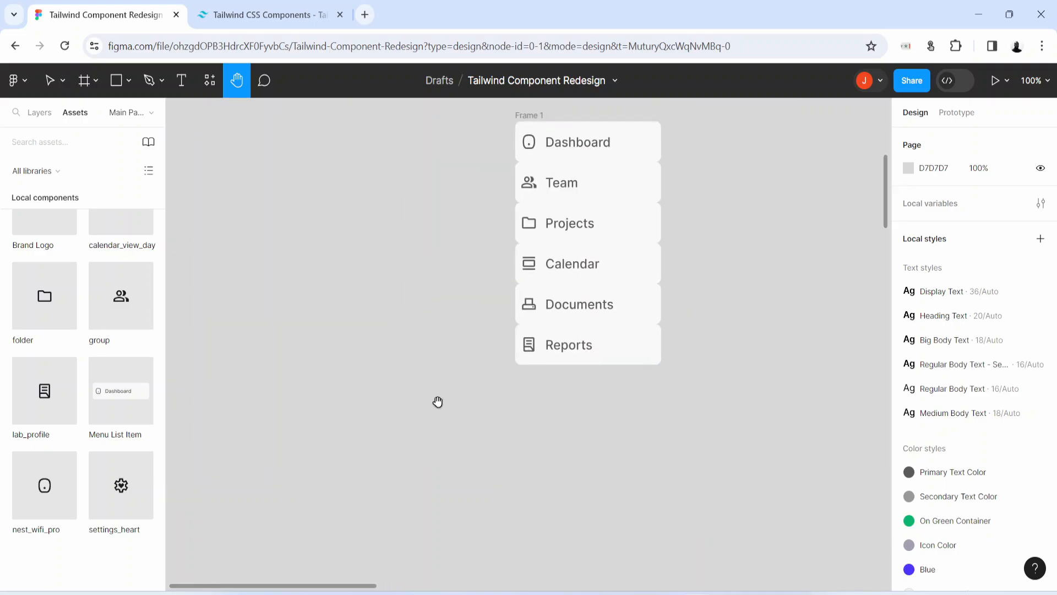
key(t)
click(504, 441)
text(Your Team)
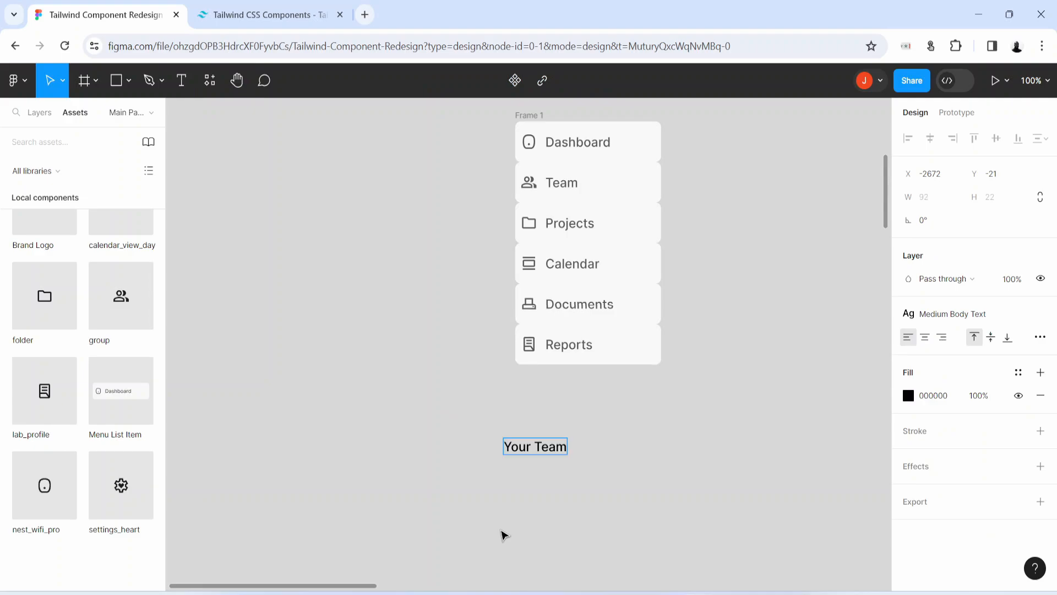
text(s)
key(Escape)
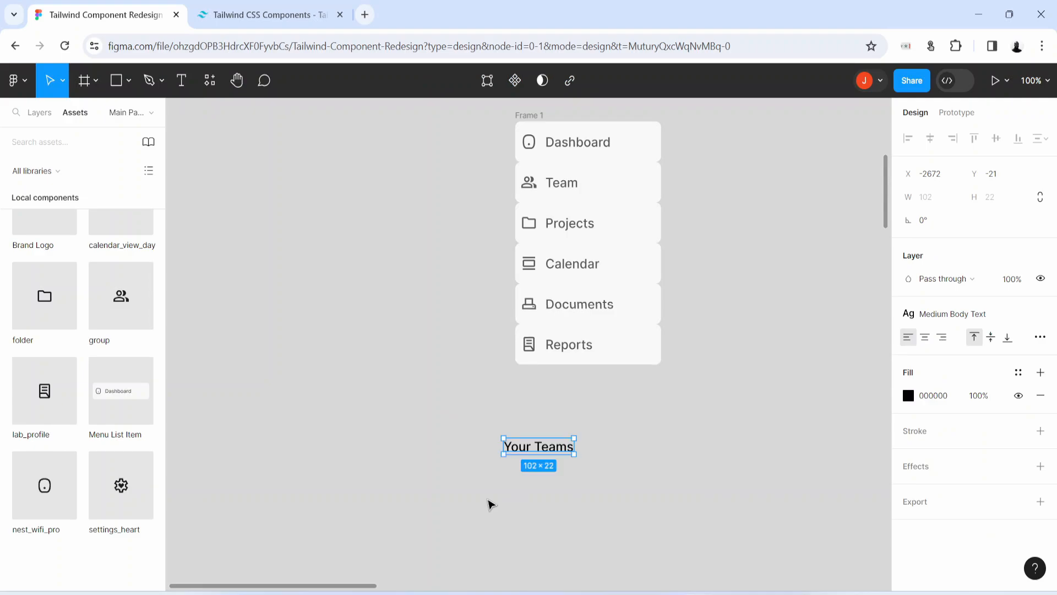
- Apply the Regular Body Text - Semi Bold style to the Your Teams text and move it clear of the menu list
click(952, 314)
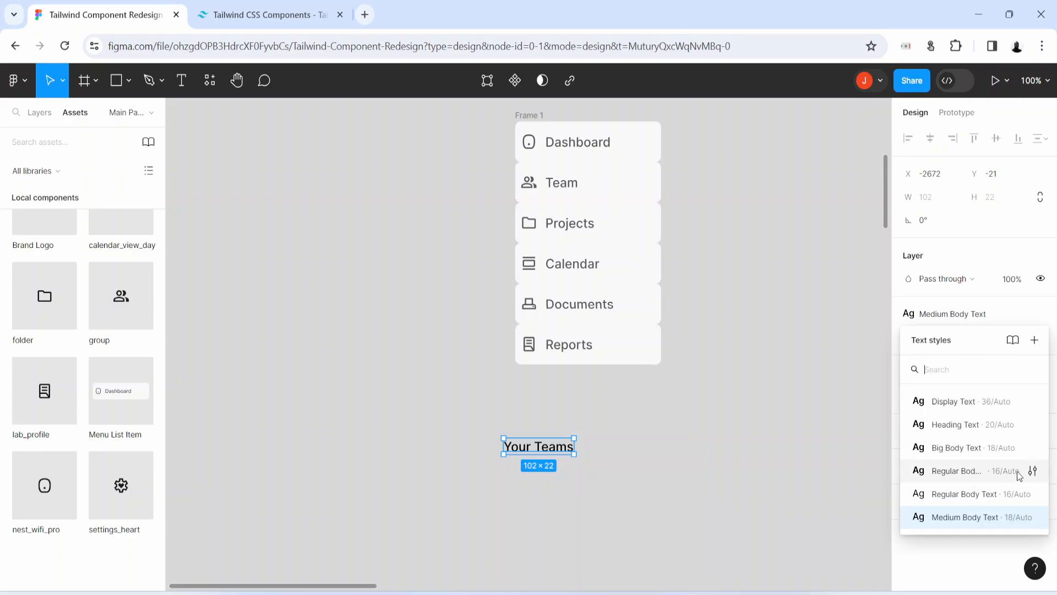
click(977, 471)
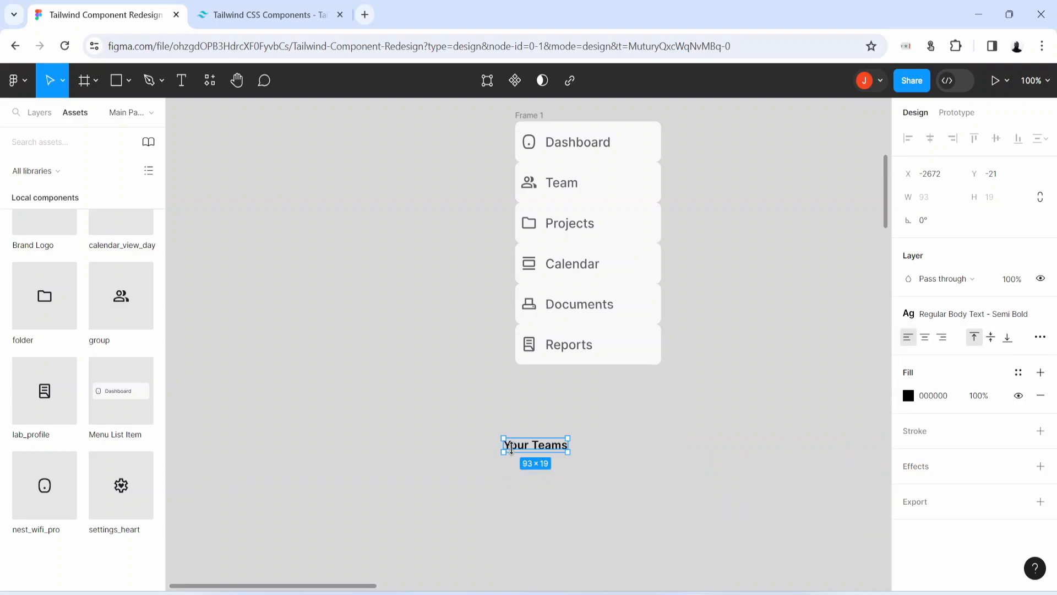
drag(541, 450, 495, 457)
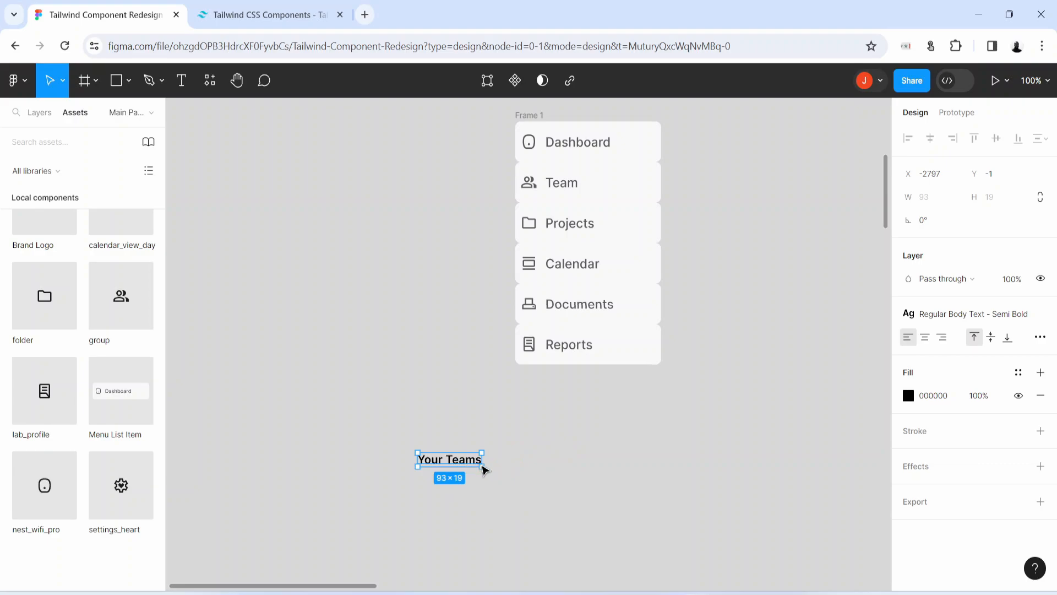
- Wrap the Your Teams text in an auto layout frame with 0 padding and move it closer to the menu list
key(shift+a)
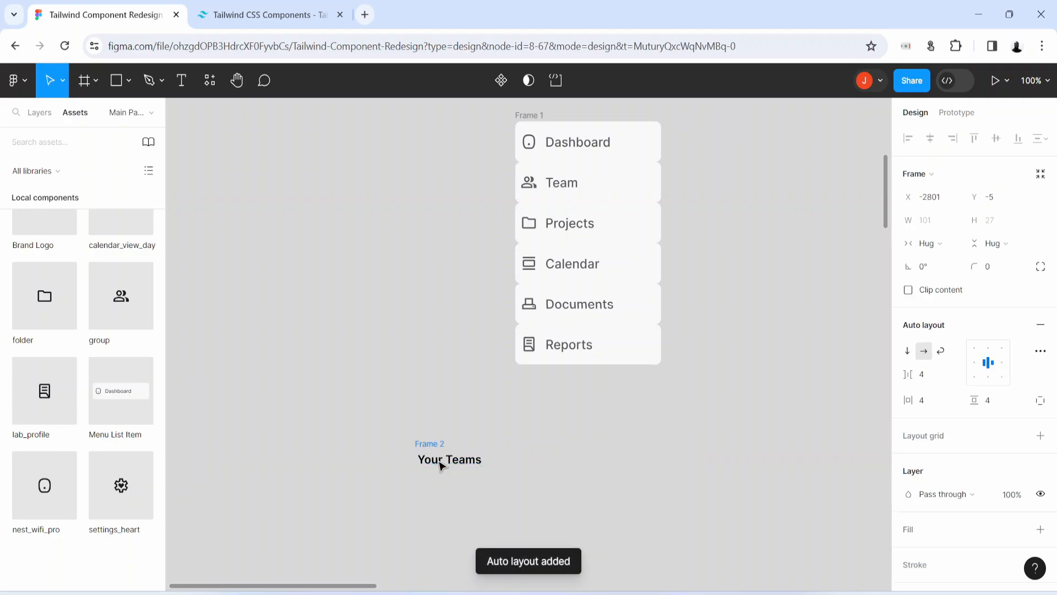
click(937, 401)
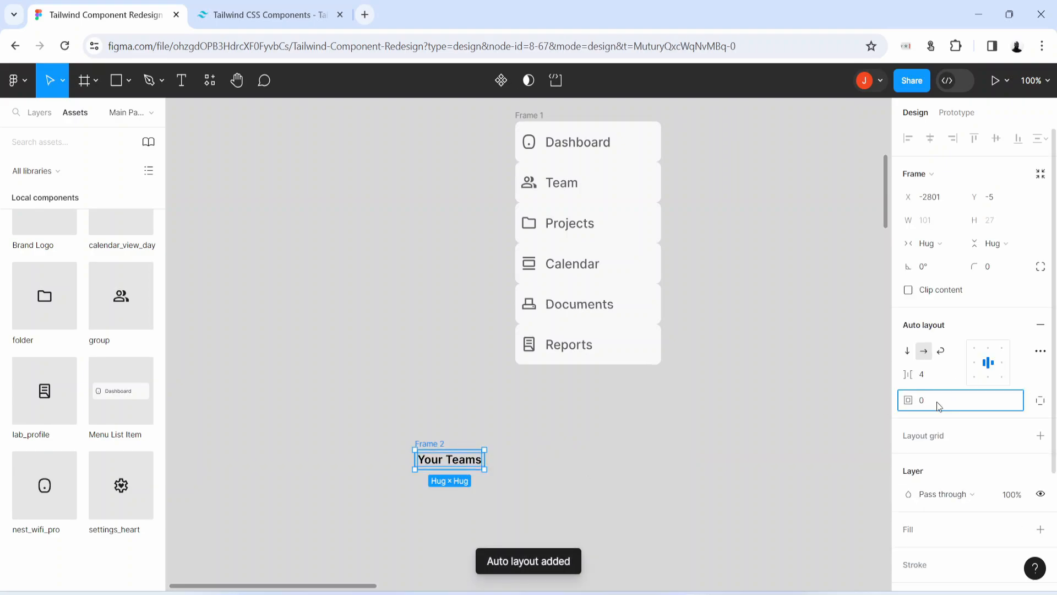
key(Return)
drag(424, 444, 476, 435)
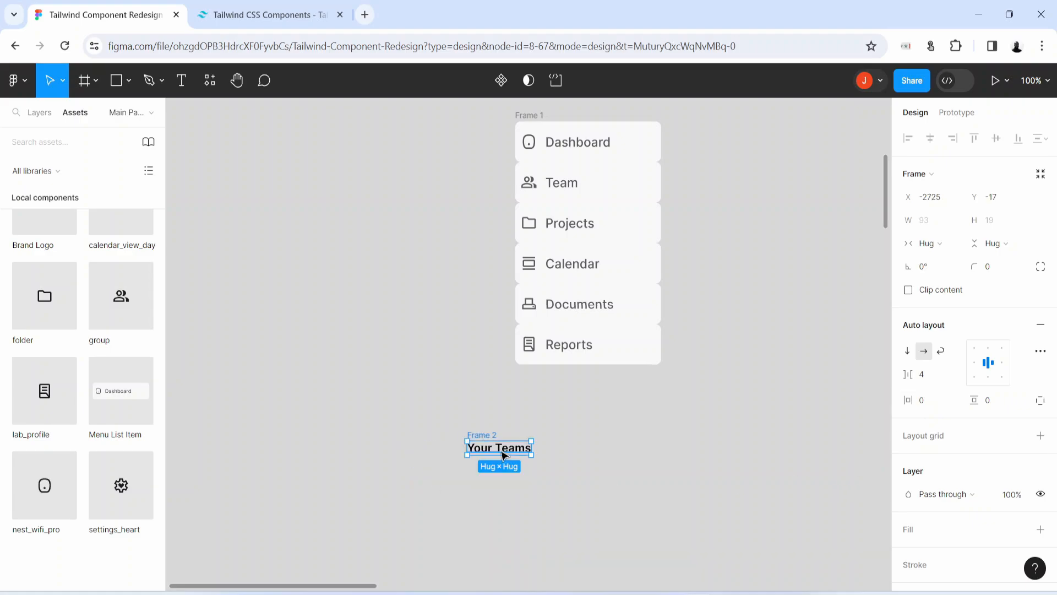
- Apply the Primary Text Color style to the Your Teams text and align its frame with the menu list's left edge
double_click(507, 455)
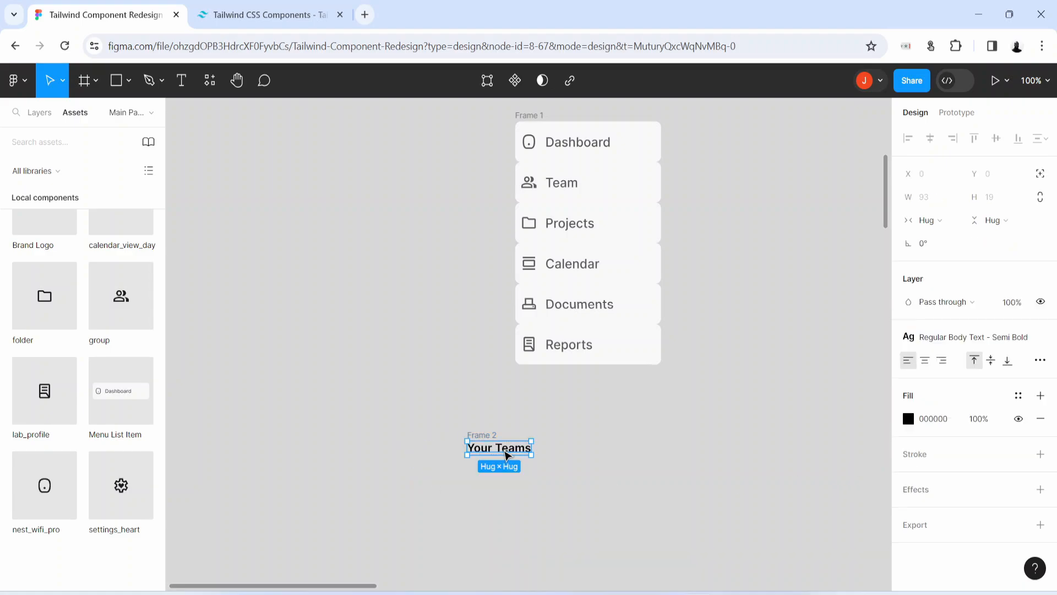
click(1018, 395)
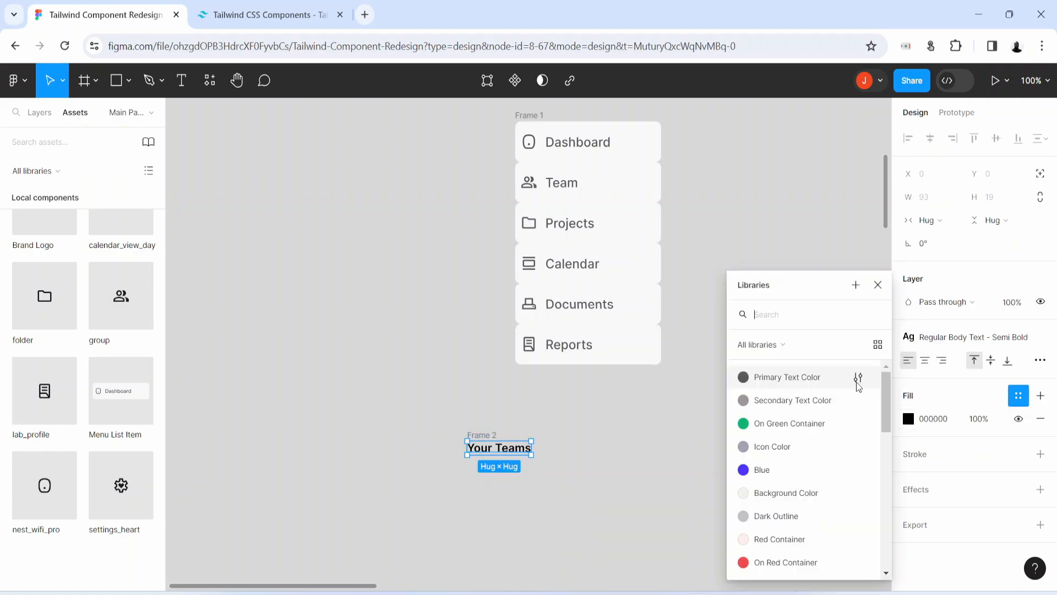
click(771, 380)
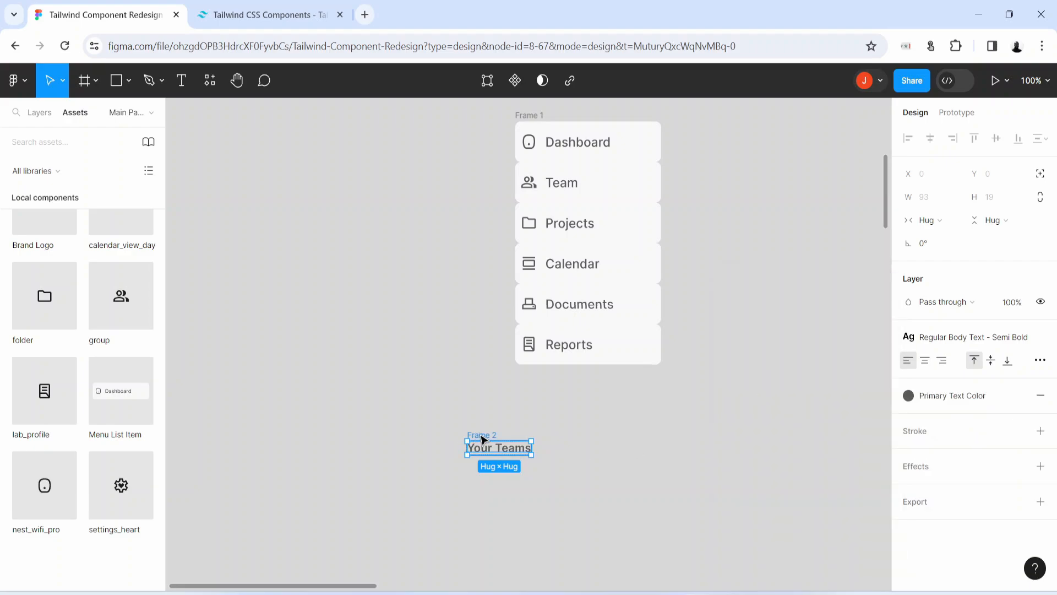
drag(483, 436, 530, 427)
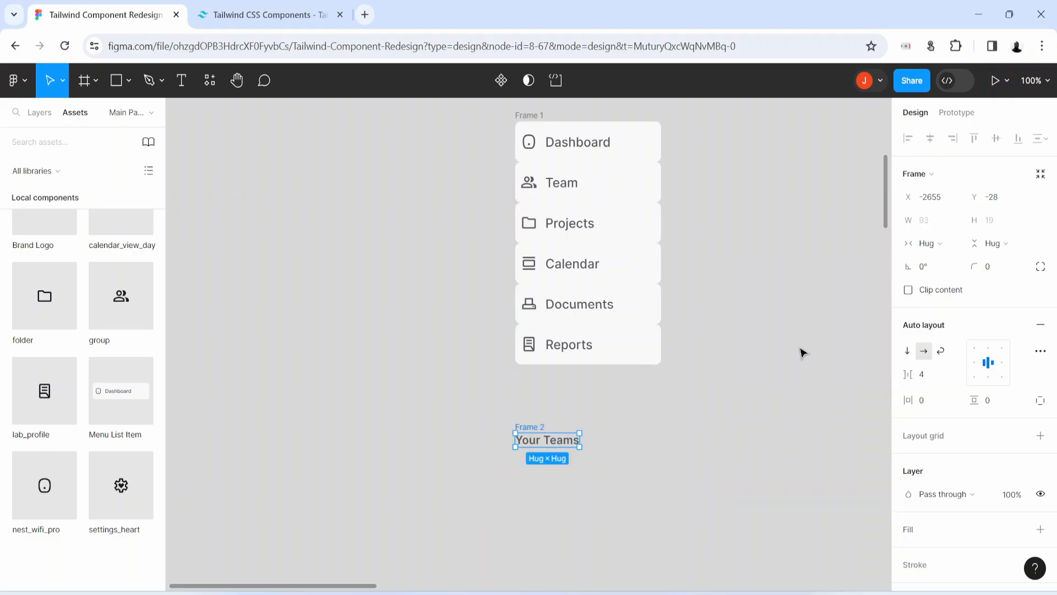
- Create a square frame below the Your Teams heading and size it to 36 × 36
key(h)
drag(801, 398, 361, 467)
drag(704, 232, 630, 319)
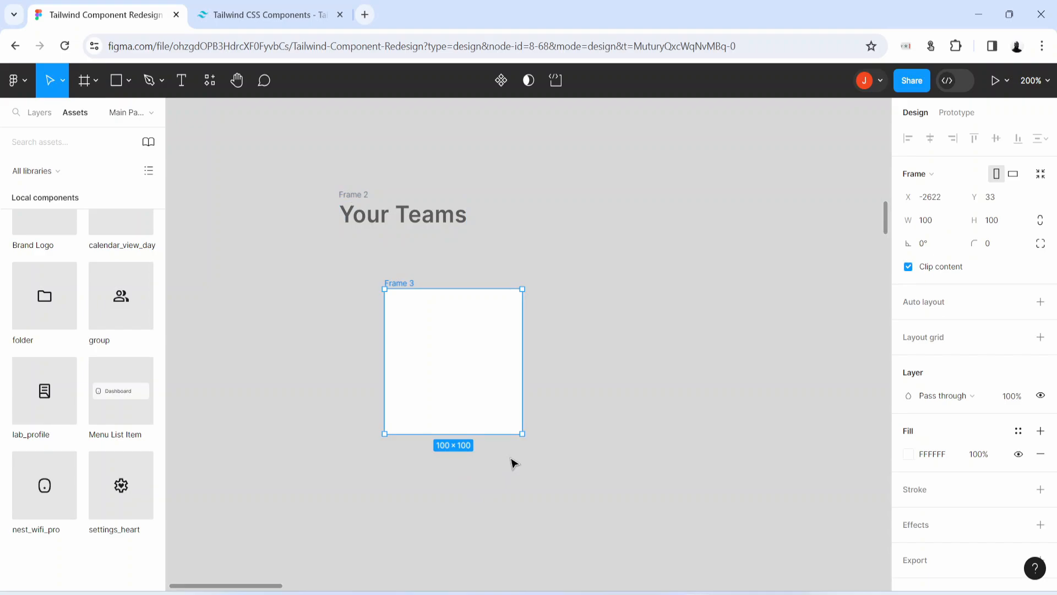
click(1018, 225)
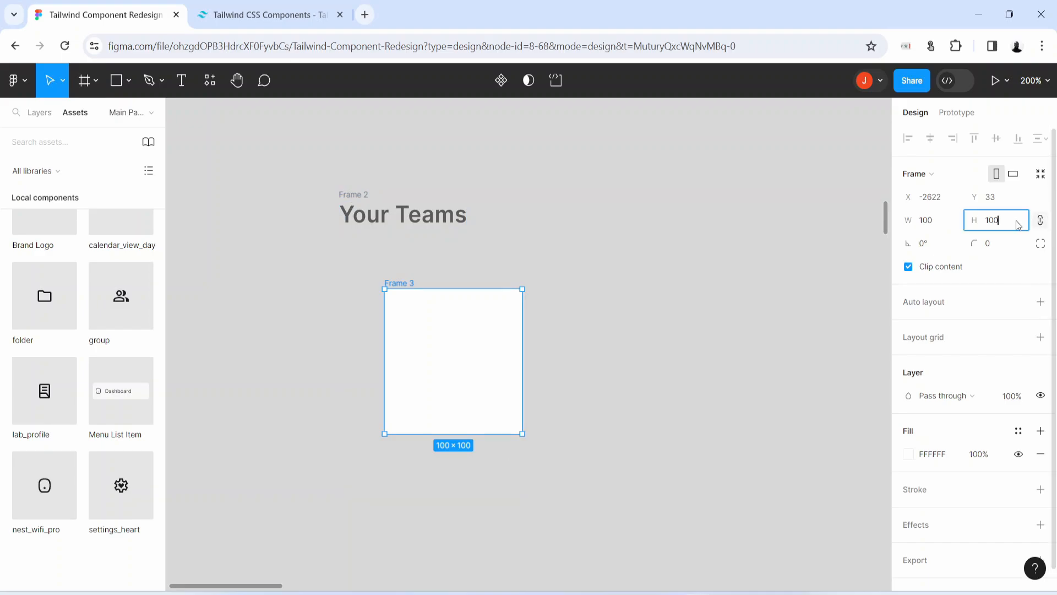
text(36)
key(Return)
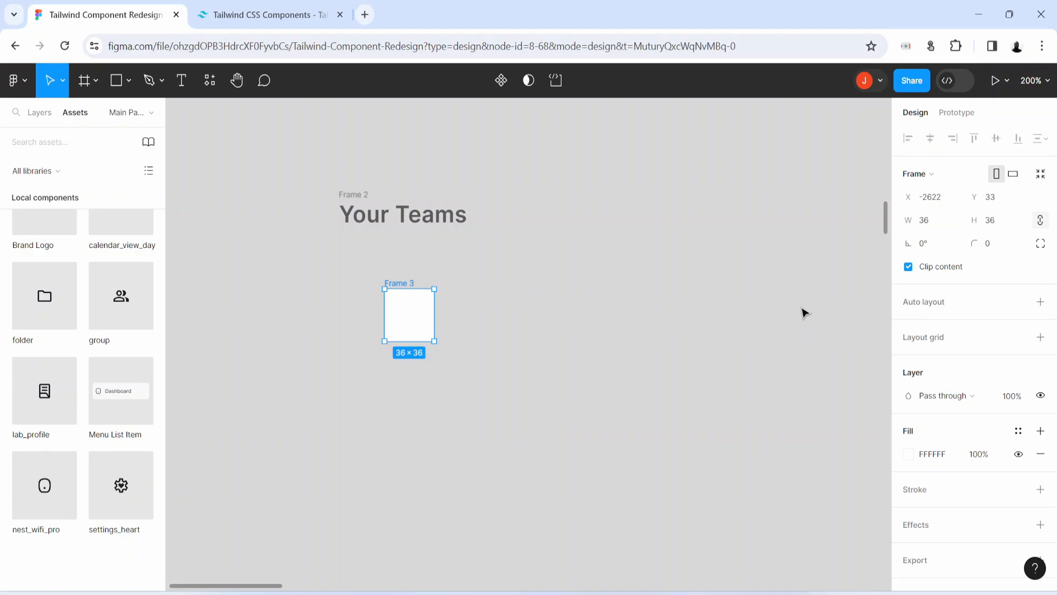
- Give the square frame a corner radius of 8 and a stroke in the Dark Outline color style
click(996, 248)
text(8)
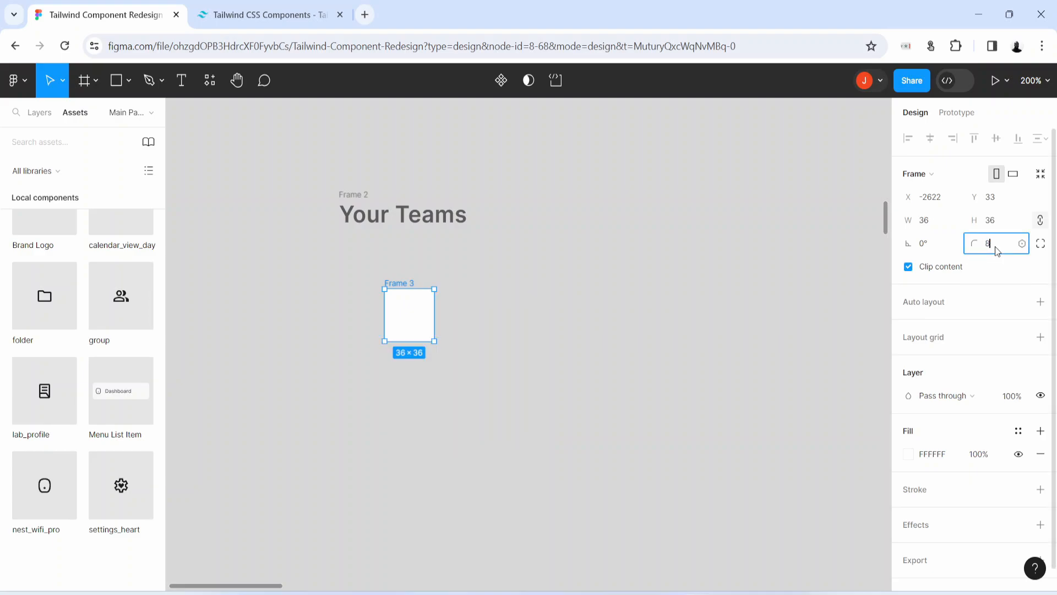
key(Return)
click(927, 489)
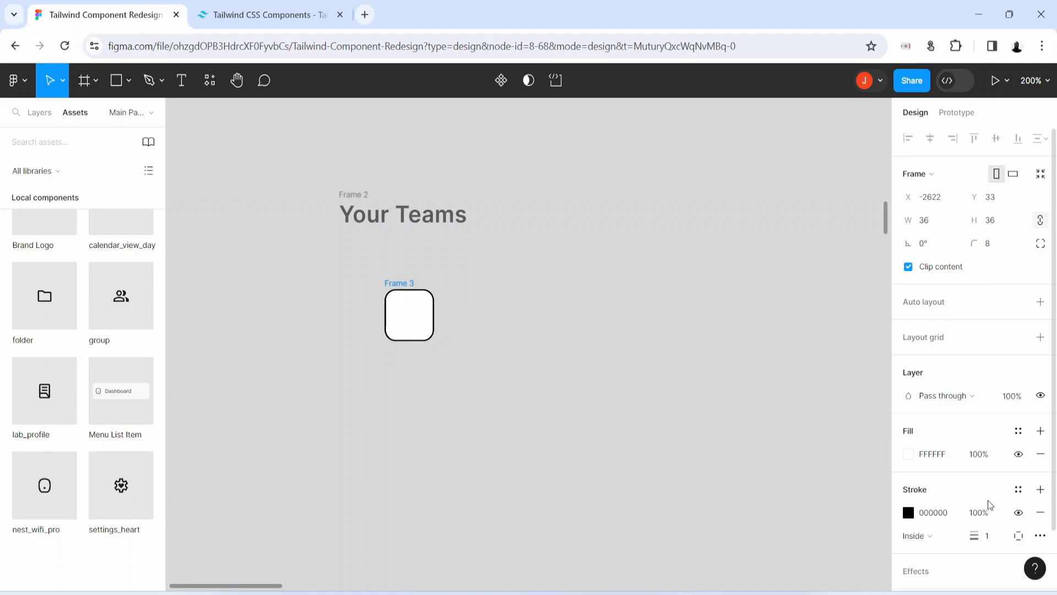
click(1019, 490)
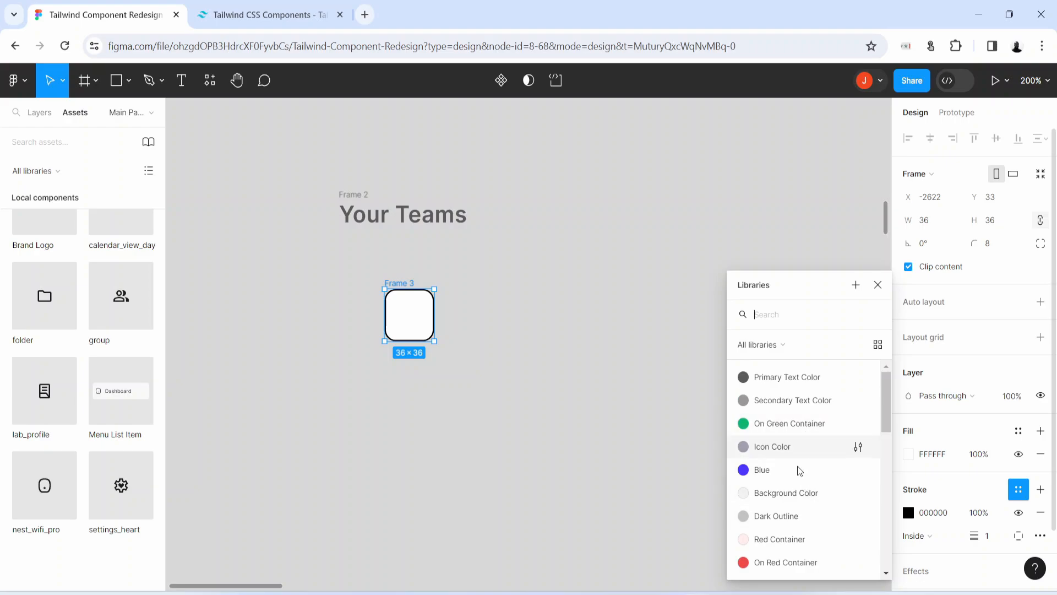
click(777, 516)
click(490, 455)
- Add a text layer reading "H" near the rounded square and apply the Medium Body Text style
key(t)
click(512, 442)
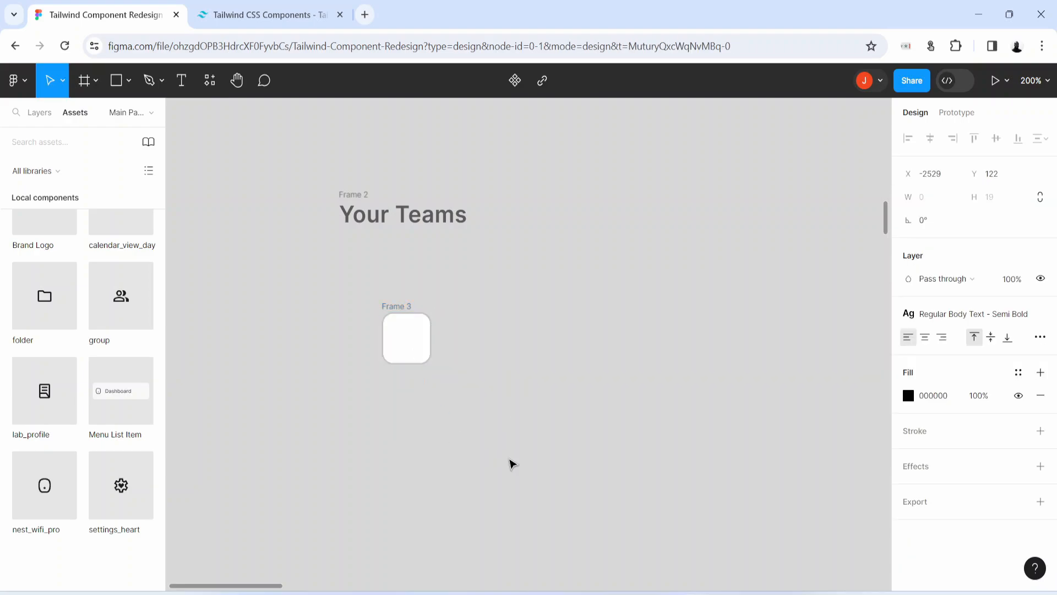
text(H)
key(Escape)
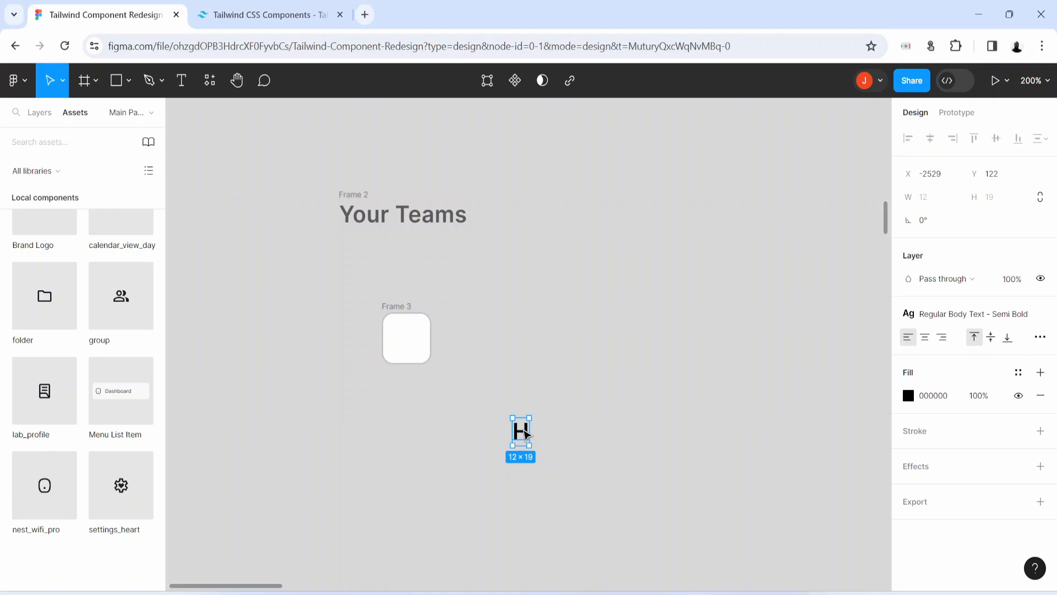
click(963, 313)
click(970, 513)
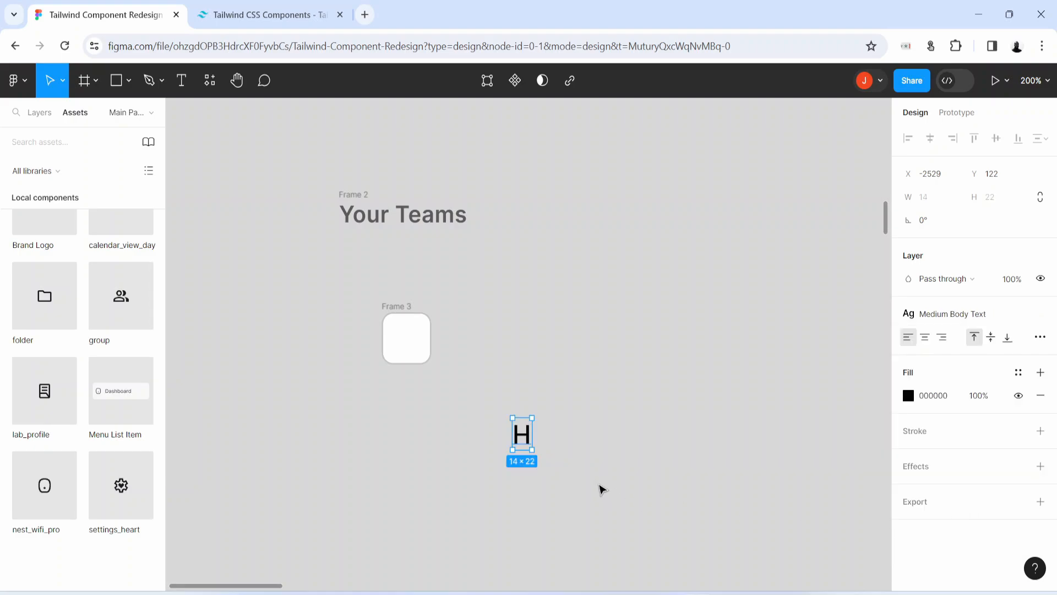
- Center the H horizontally and vertically inside the rounded square, and move this badge beneath the start of the Your Teams heading
drag(524, 440, 408, 343)
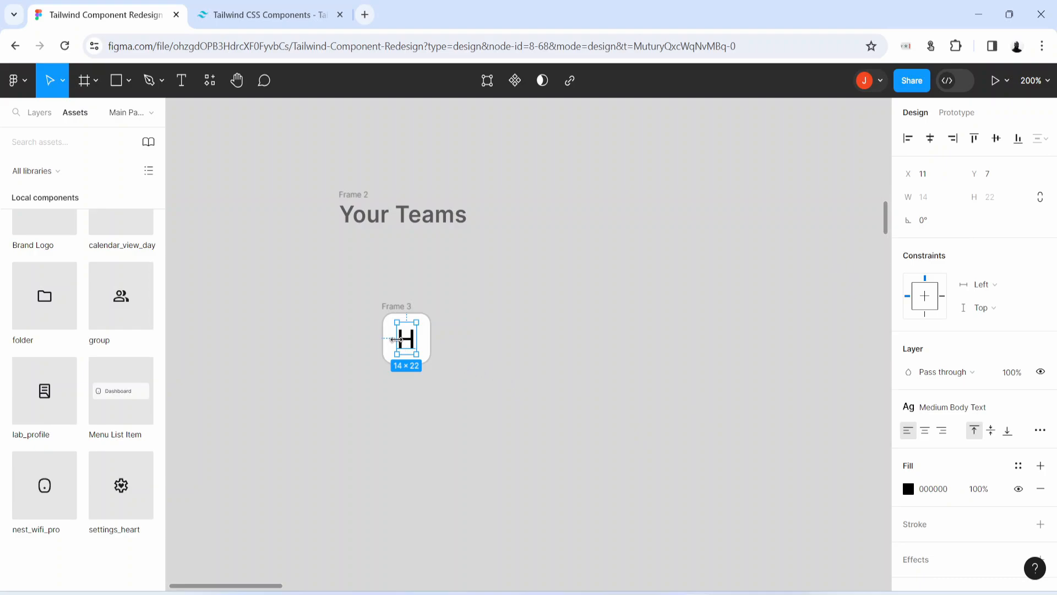
click(935, 141)
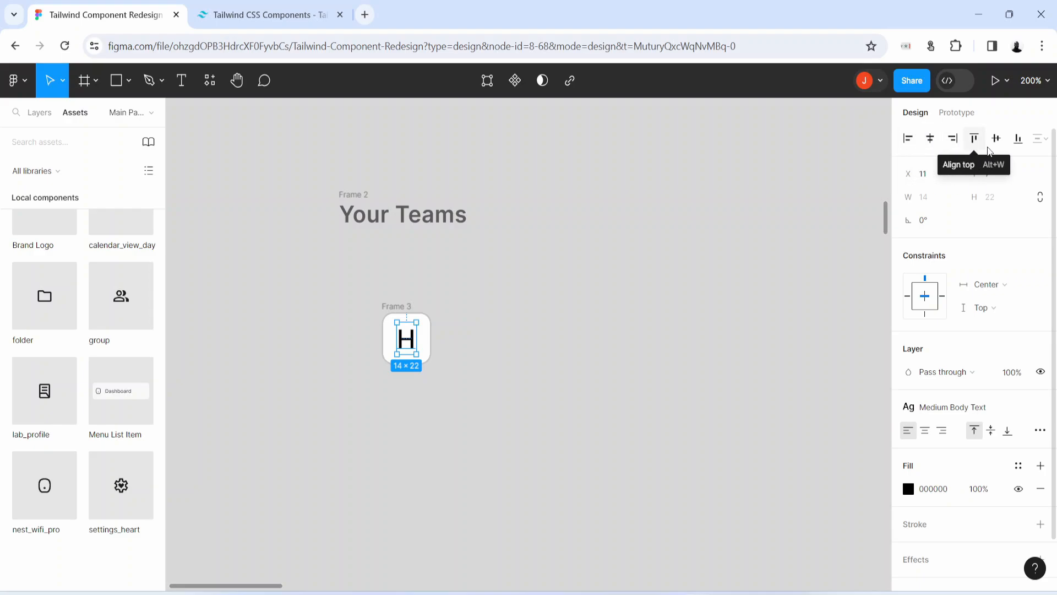
click(996, 140)
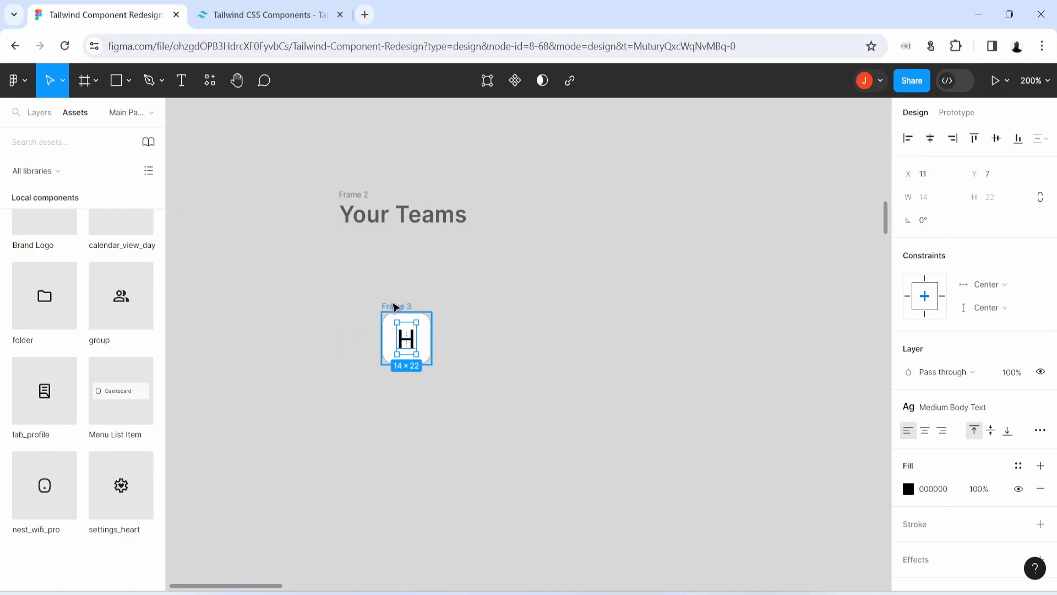
click(400, 308)
drag(401, 338, 342, 312)
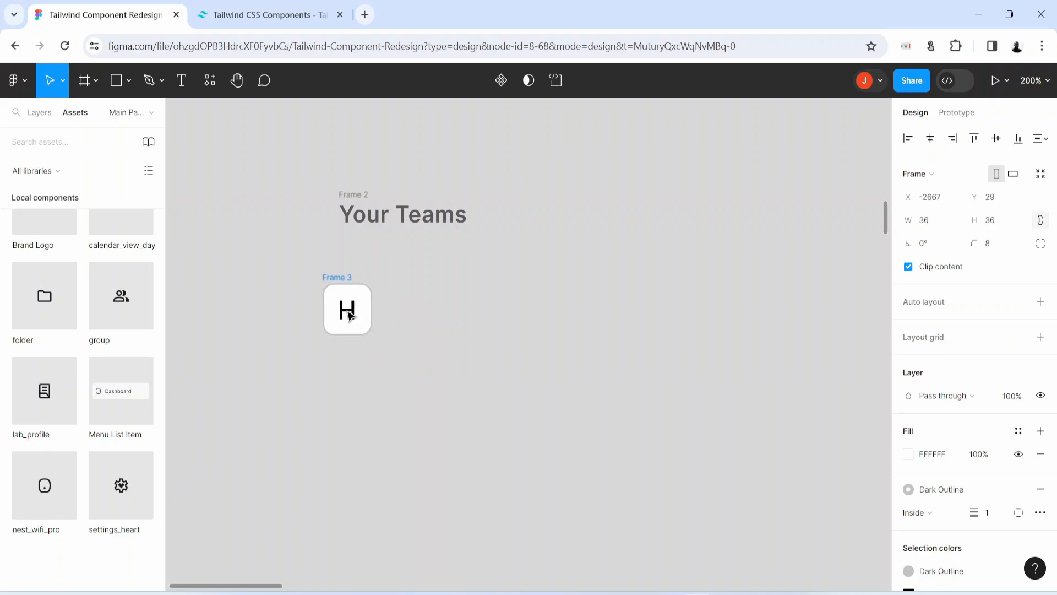
- Add a text layer reading "Heroicons" beside the H badge
click(410, 291)
key(t)
click(410, 292)
text(Herp)
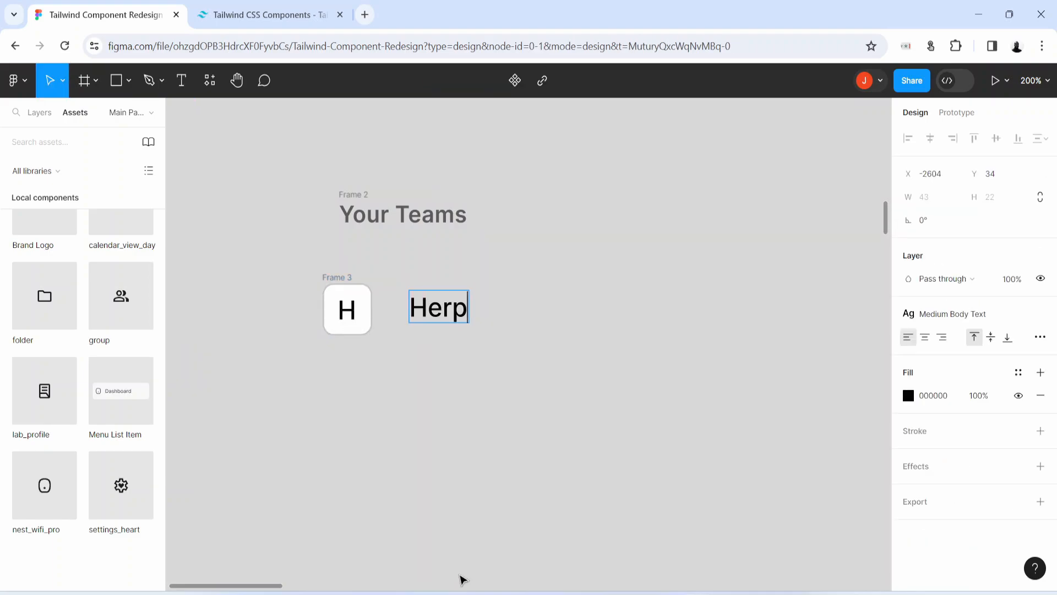
key(BackSpace)
text(oicons)
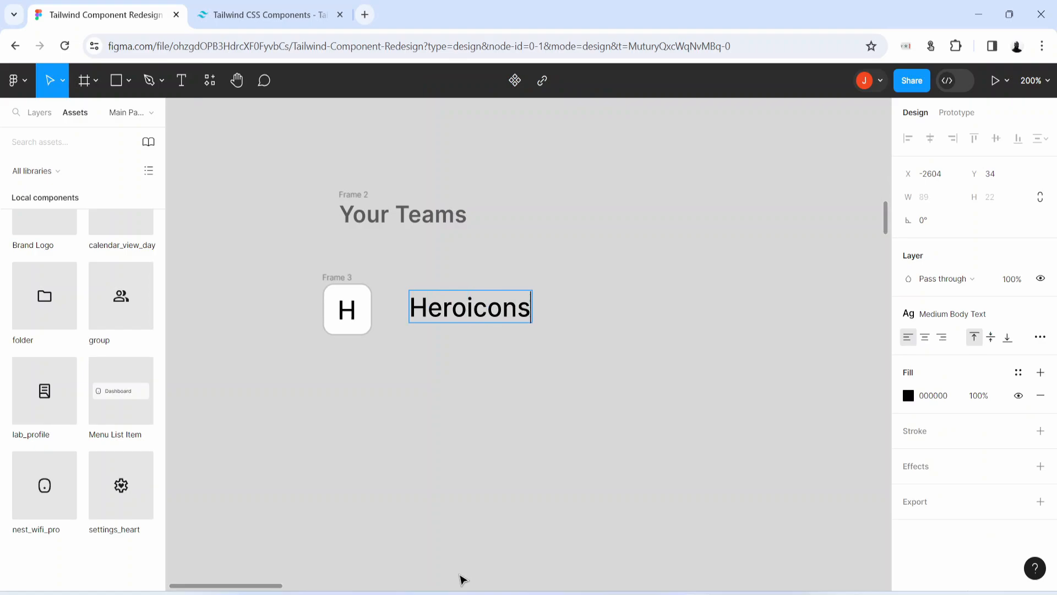
key(Escape)
- Wrap the Heroicons text in an auto layout frame and set its padding to 0
key(space)
drag(802, 403, 440, 484)
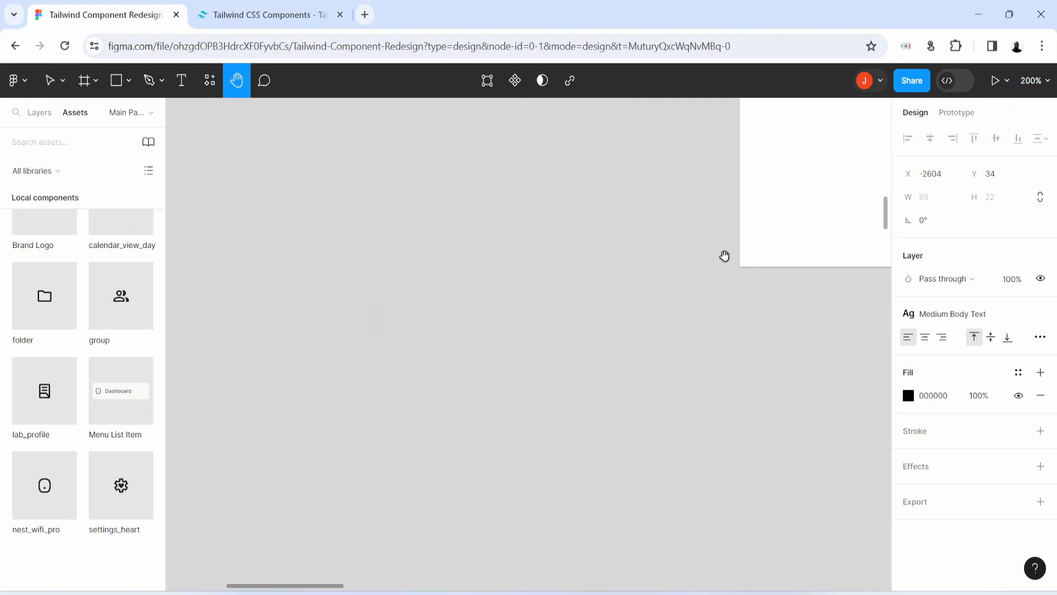
drag(725, 255, 388, 592)
drag(369, 325, 141, 309)
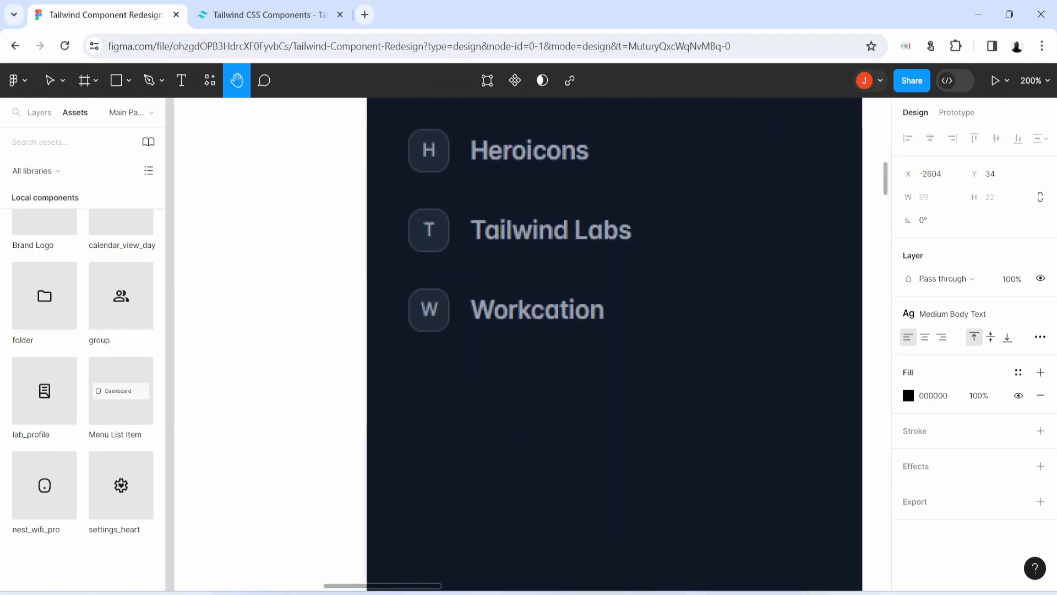
drag(171, 576, 612, 457)
drag(176, 551, 504, 431)
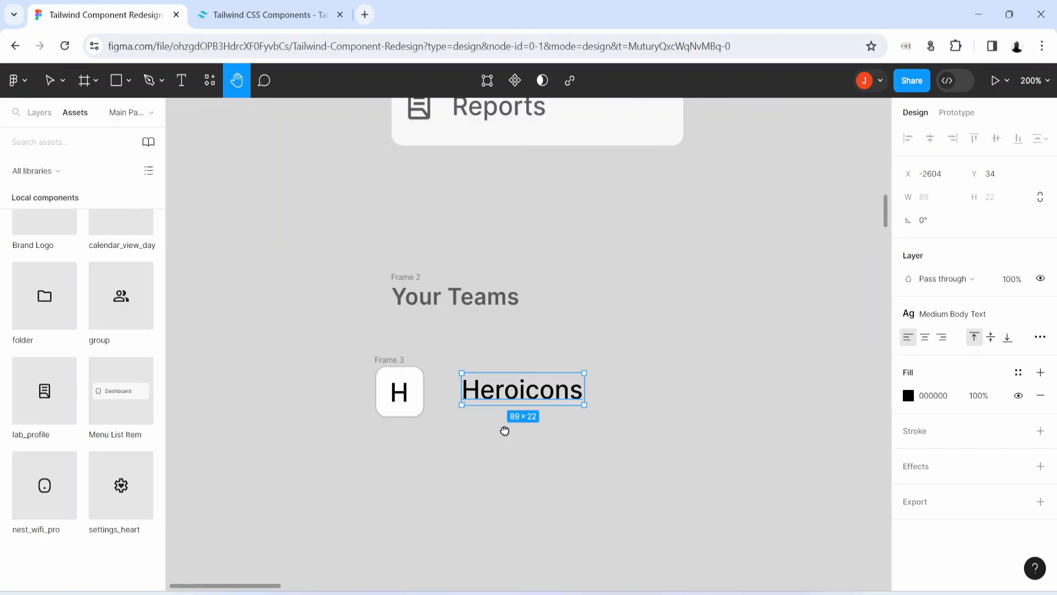
key(shift+a)
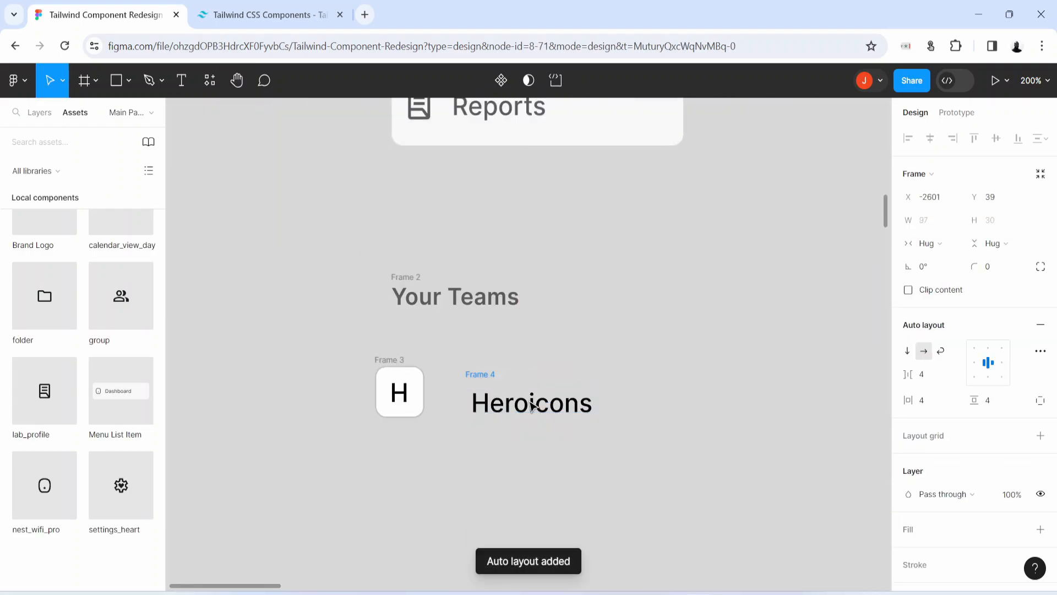
click(940, 401)
text(0)
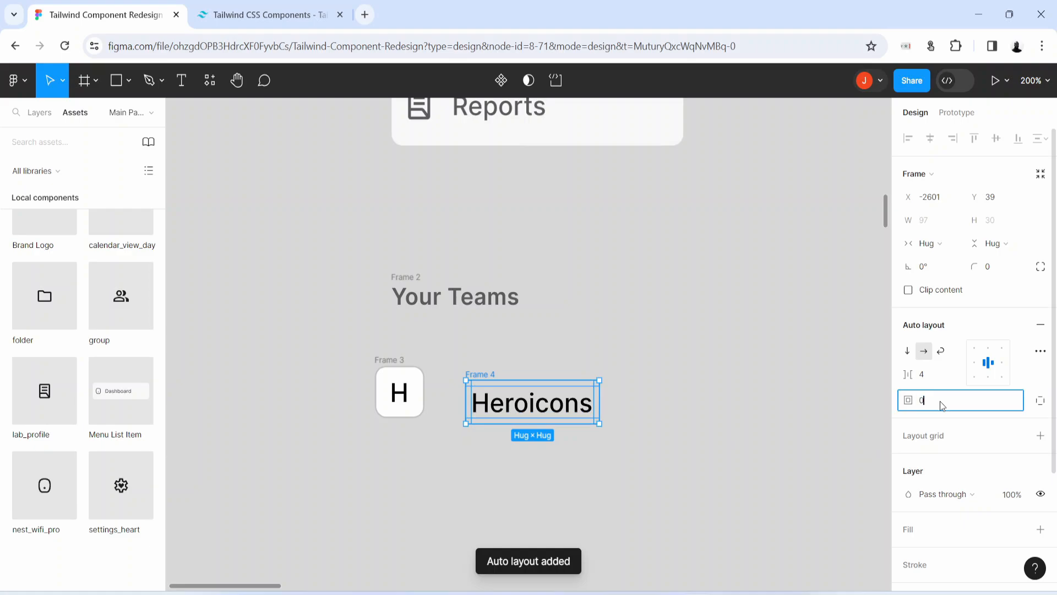
key(Return)
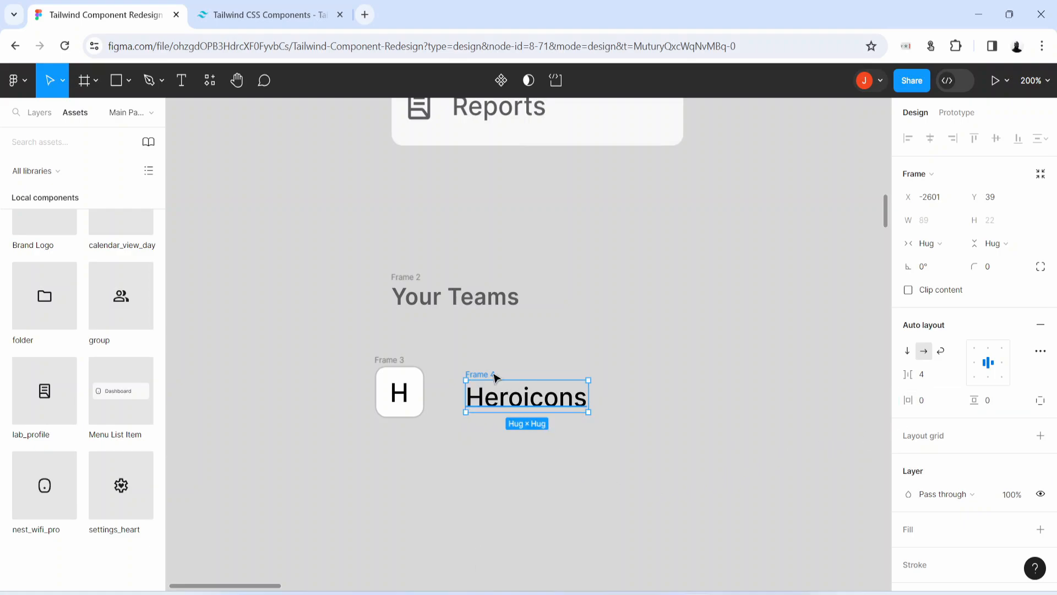
- Combine the H badge and the Heroicons label in a horizontal auto layout frame with a gap of 12
mouse_move(333, 327)
mouse_down()
mouse_move(371, 354)
mouse_move(691, 465)
mouse_up()
key(shift+a)
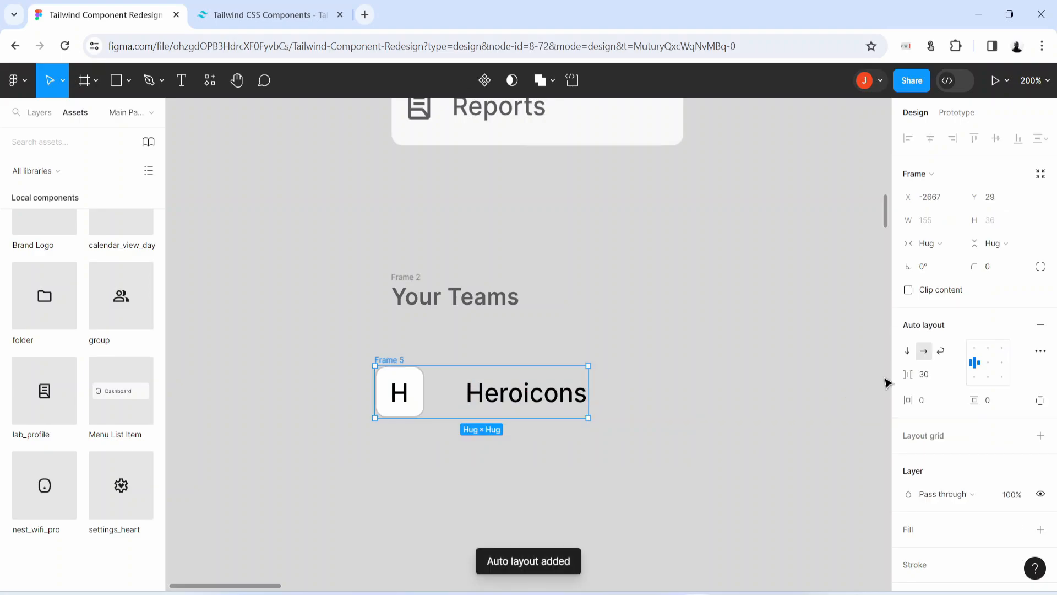
click(930, 376)
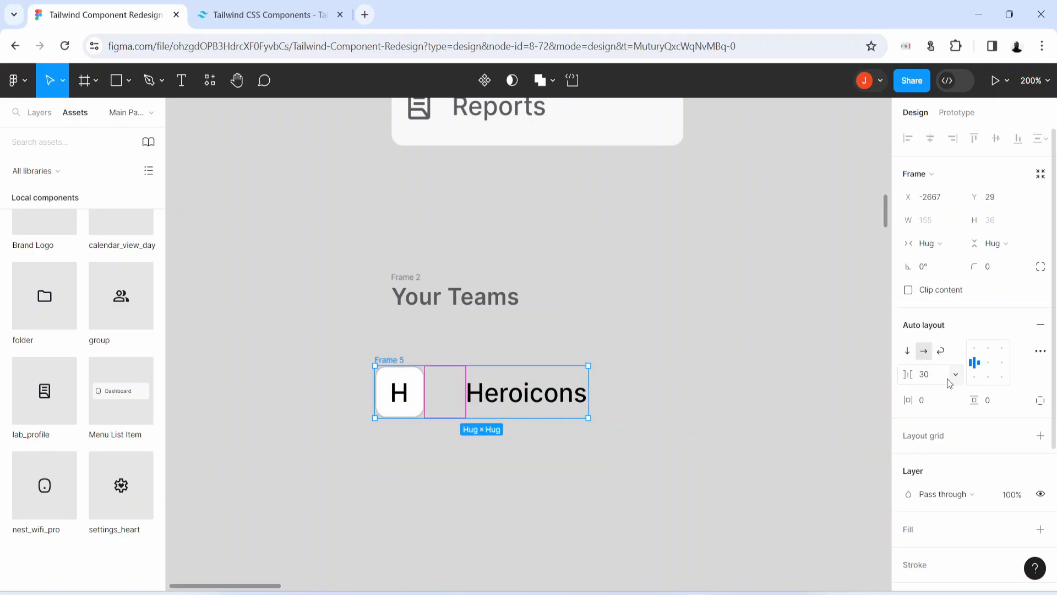
text(12)
key(Return)
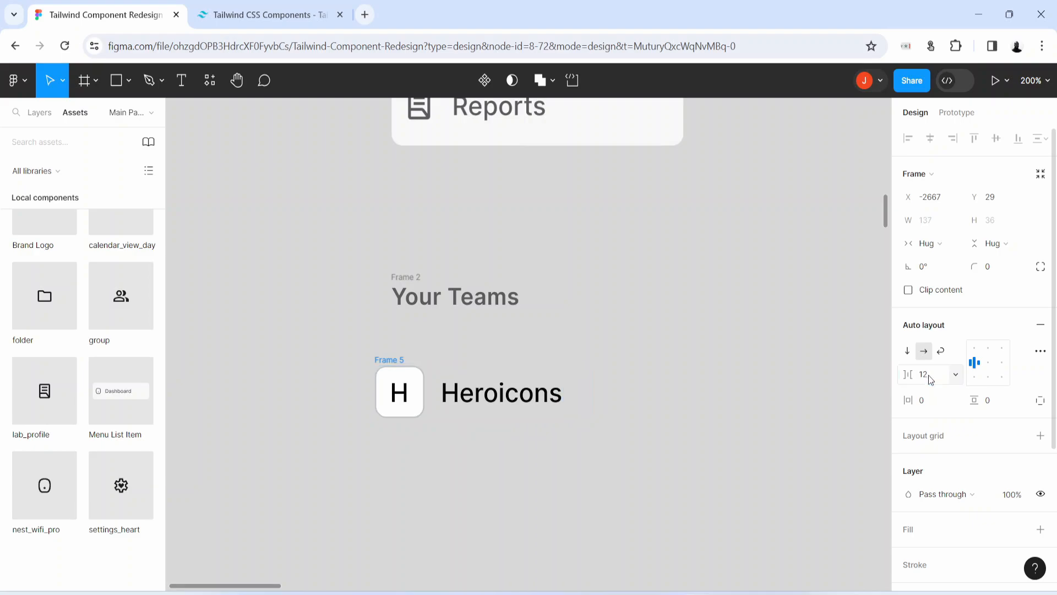
- Move the Heroicons row beneath the Your Teams heading and give it a horizontal padding of 12
scroll(733, 297, up, 6)
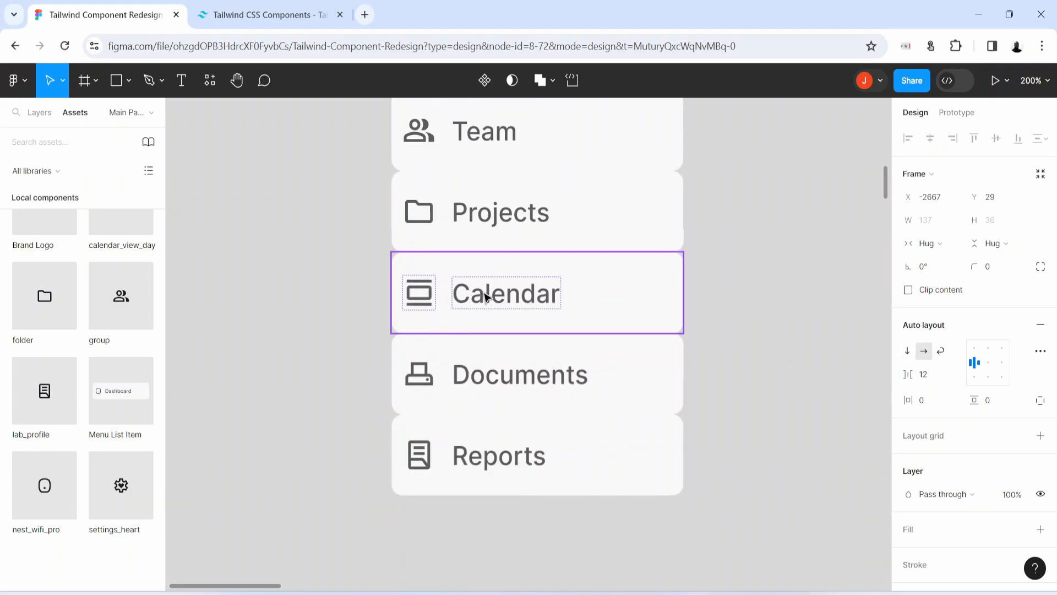
click(533, 210)
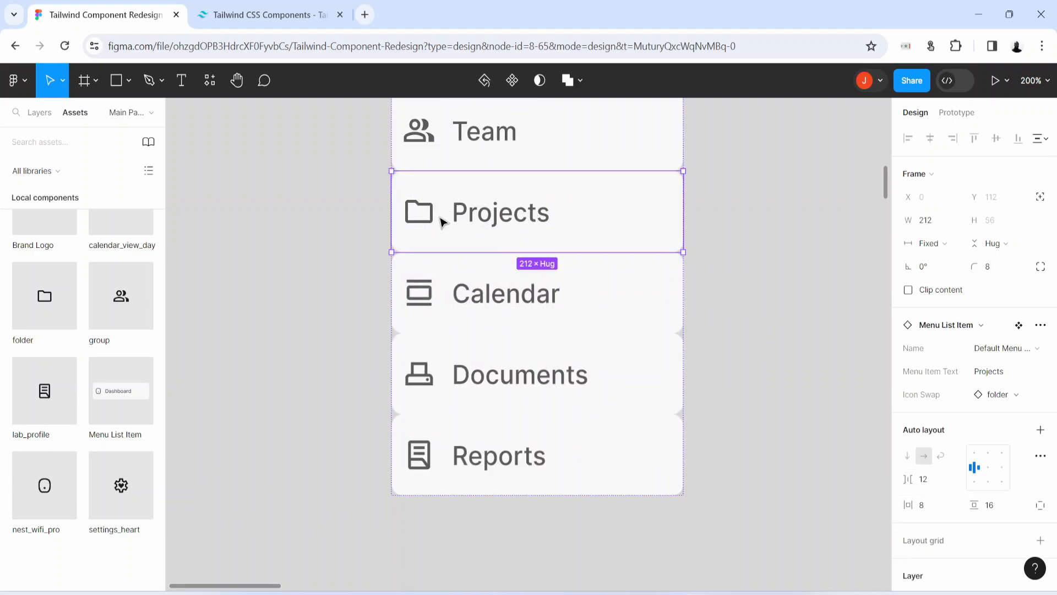
scroll(439, 505, down, 7)
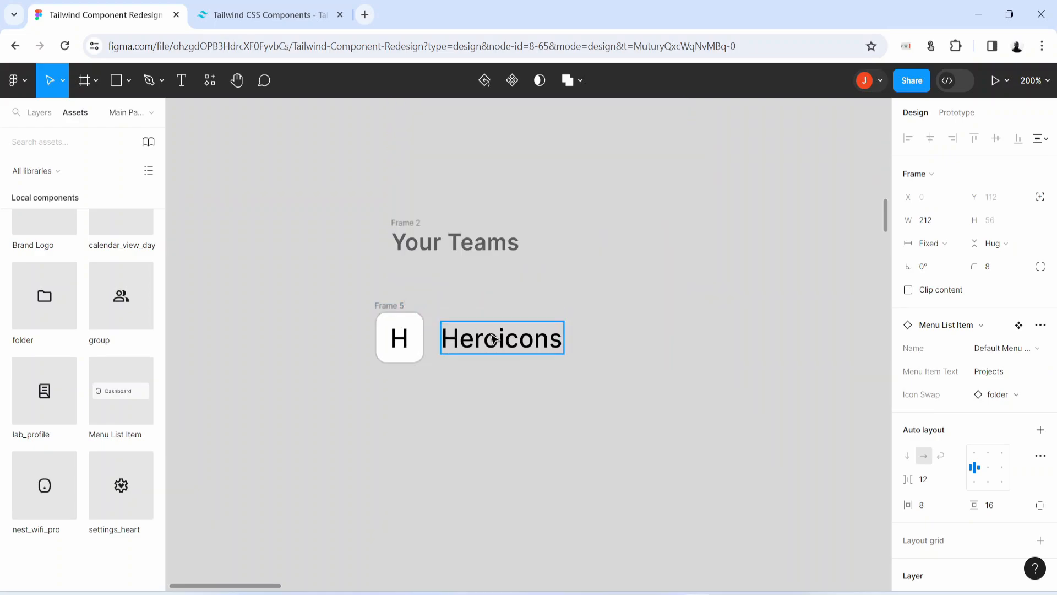
drag(405, 309, 429, 311)
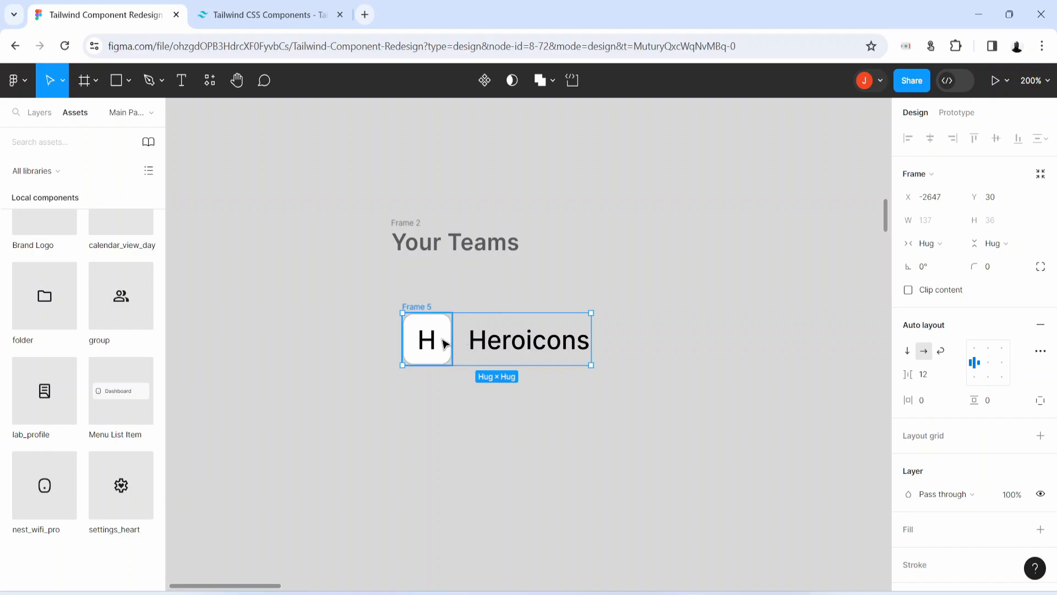
click(935, 400)
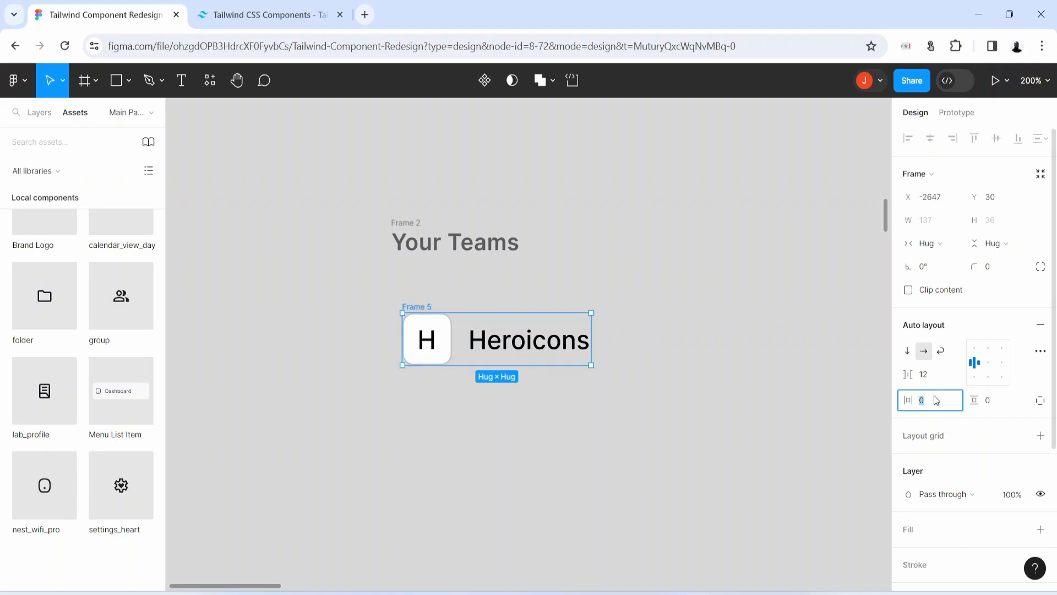
key(Return)
- Set the Heroicons row's horizontal padding to 8 and vertical padding to 16, matching the Reports item, and widen the row to about 239
scroll(694, 416, up, 5)
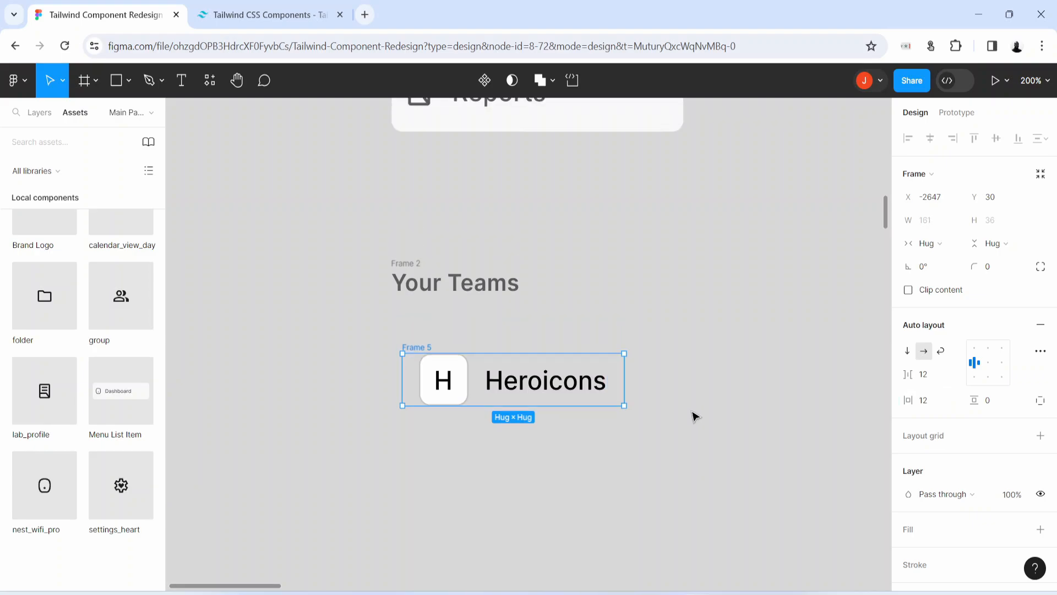
click(543, 189)
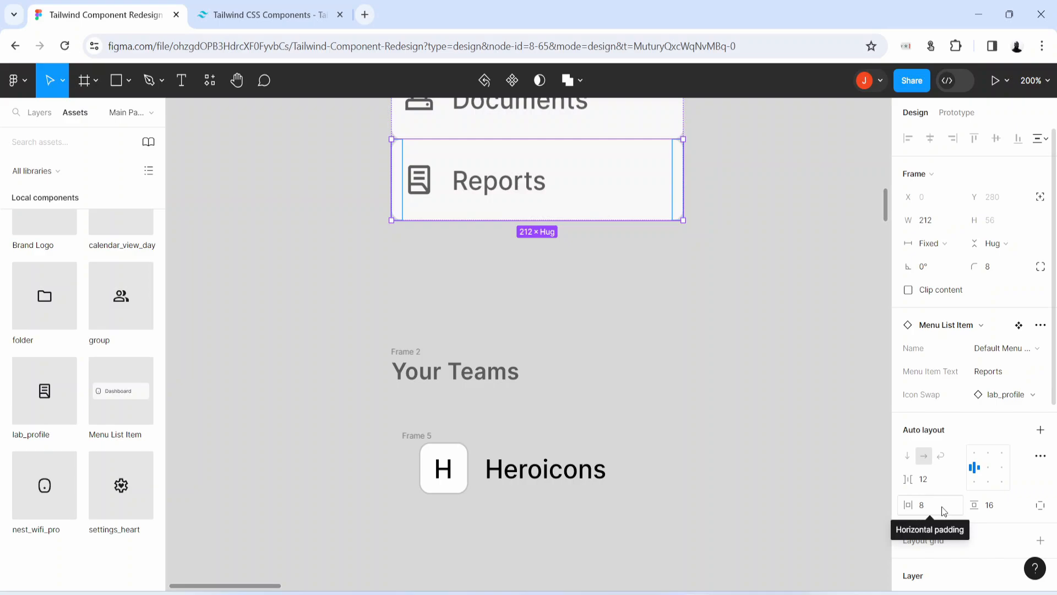
click(593, 473)
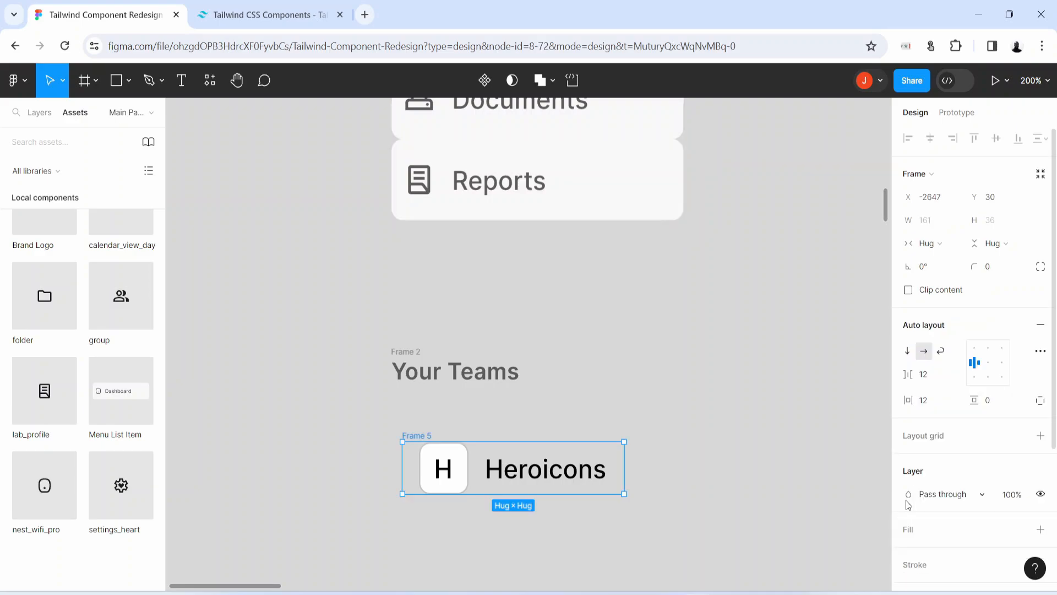
click(953, 402)
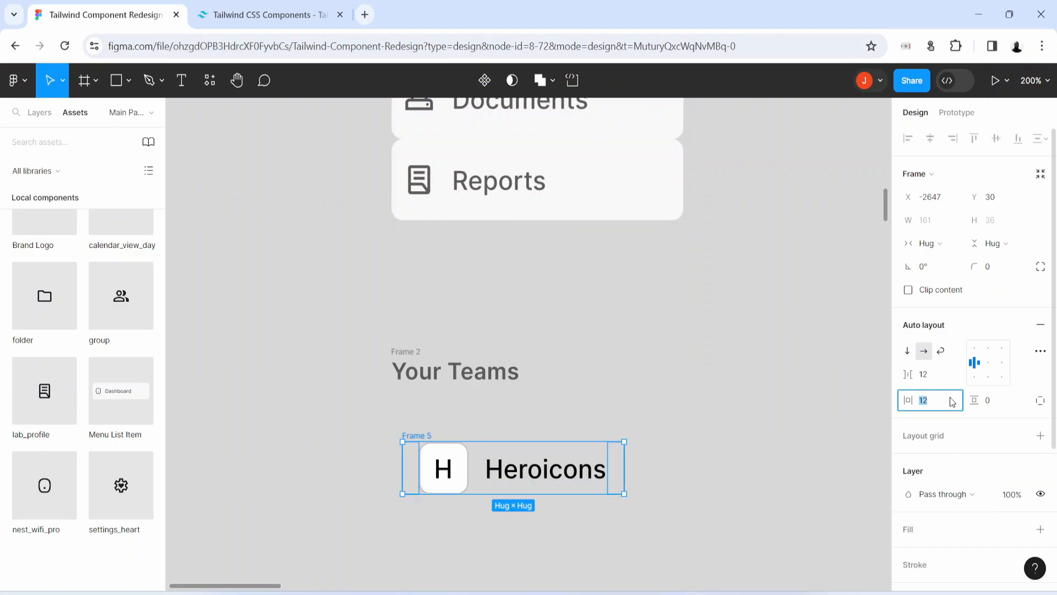
text(8)
key(Return)
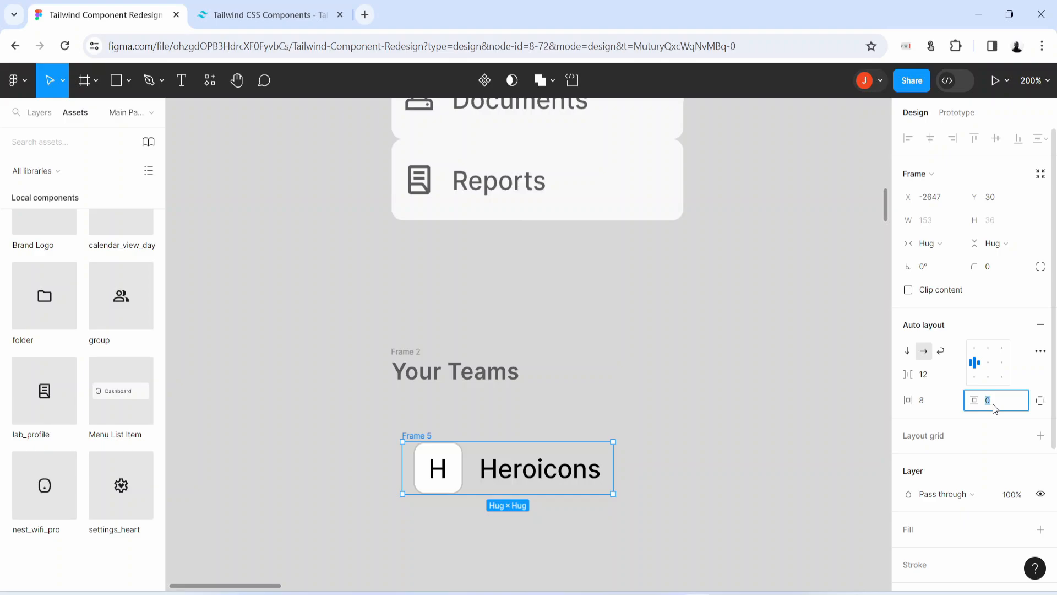
text(16)
key(Return)
- Add a fill to the Heroicons row and set its color to F8F8F8
scroll(960, 534, down, 3)
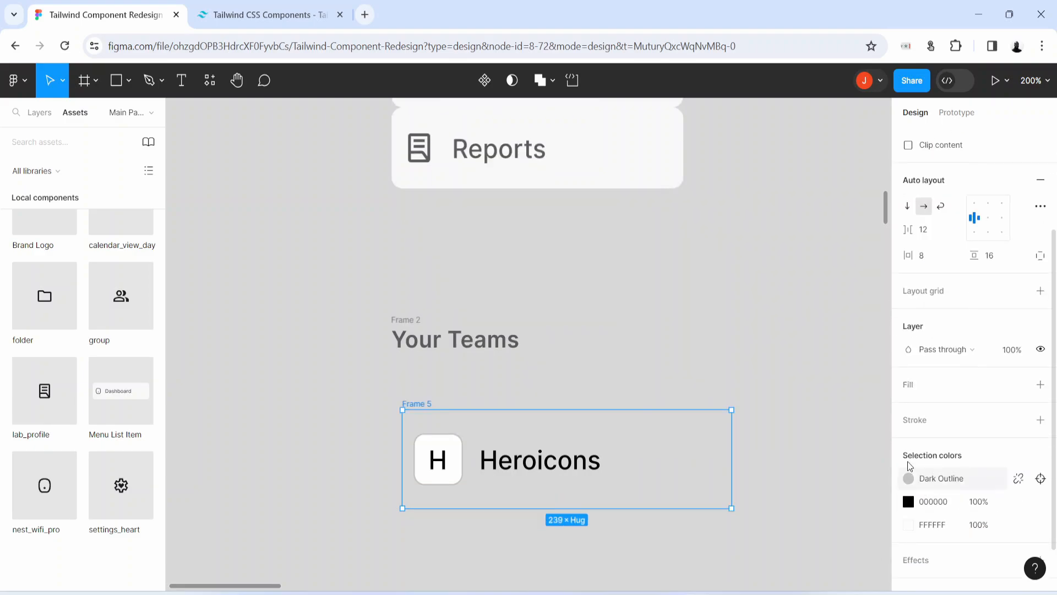
click(913, 386)
click(955, 408)
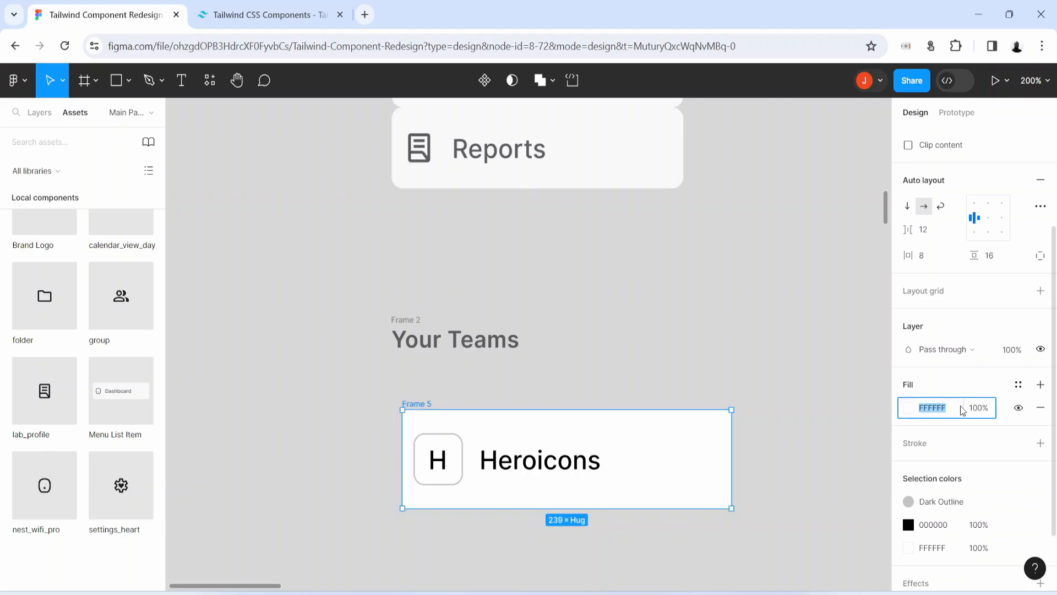
text(f8)
key(Return)
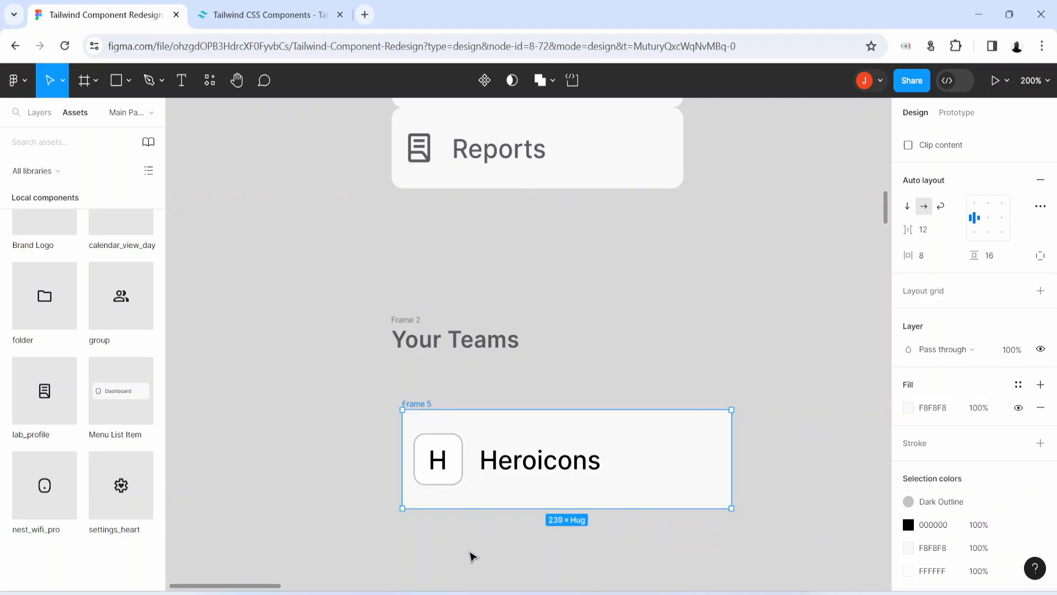
- Change the H badge's fill color to F8F8F8
click(437, 460)
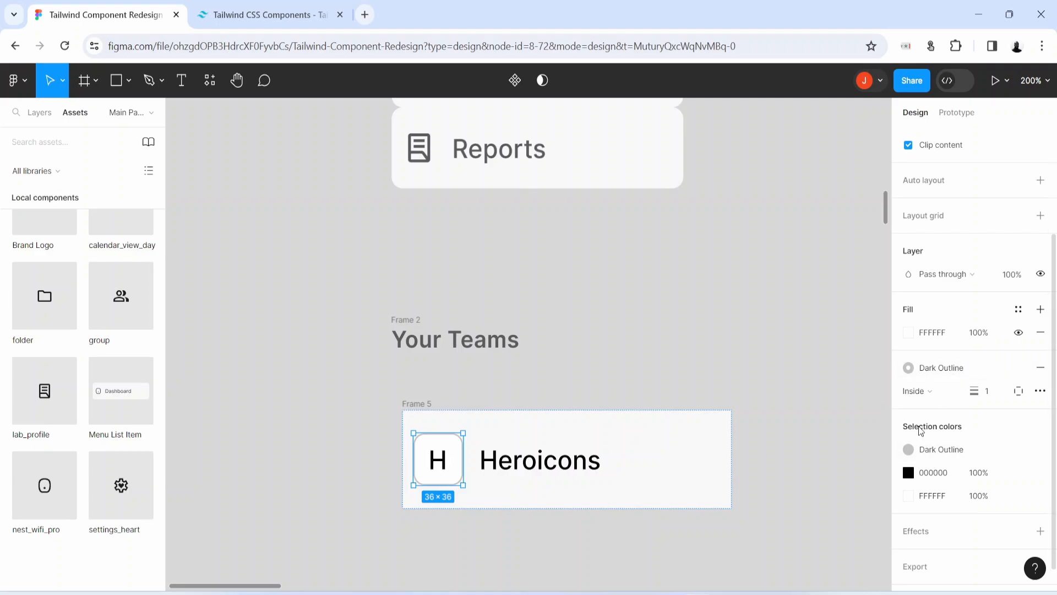
click(954, 333)
text(f8)
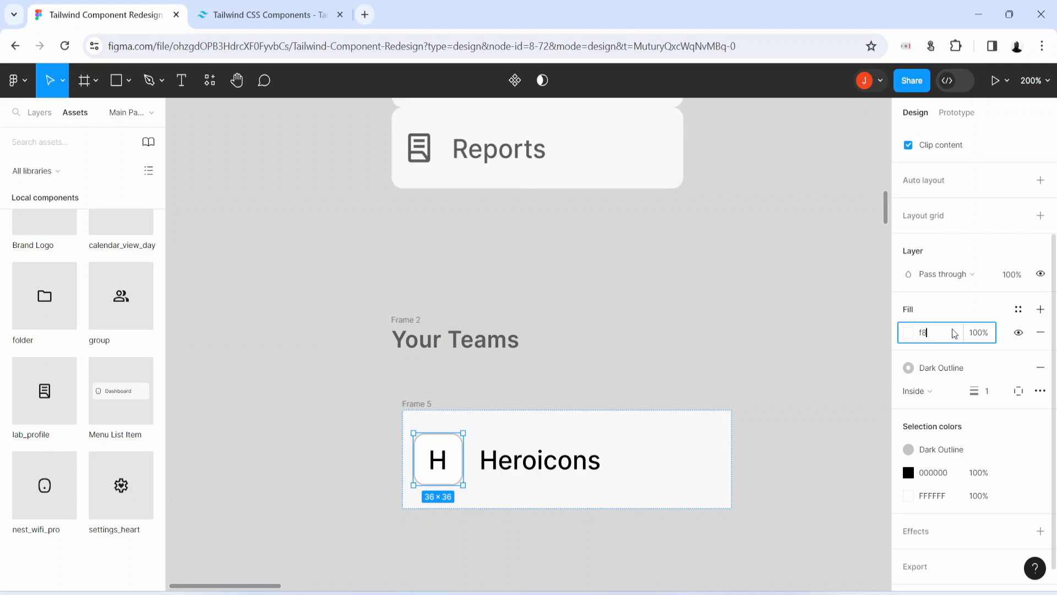
key(Return)
- Move the Heroicons row up to align with the start of the Your Teams heading and widen it to about 248
click(628, 488)
key(shift+a)
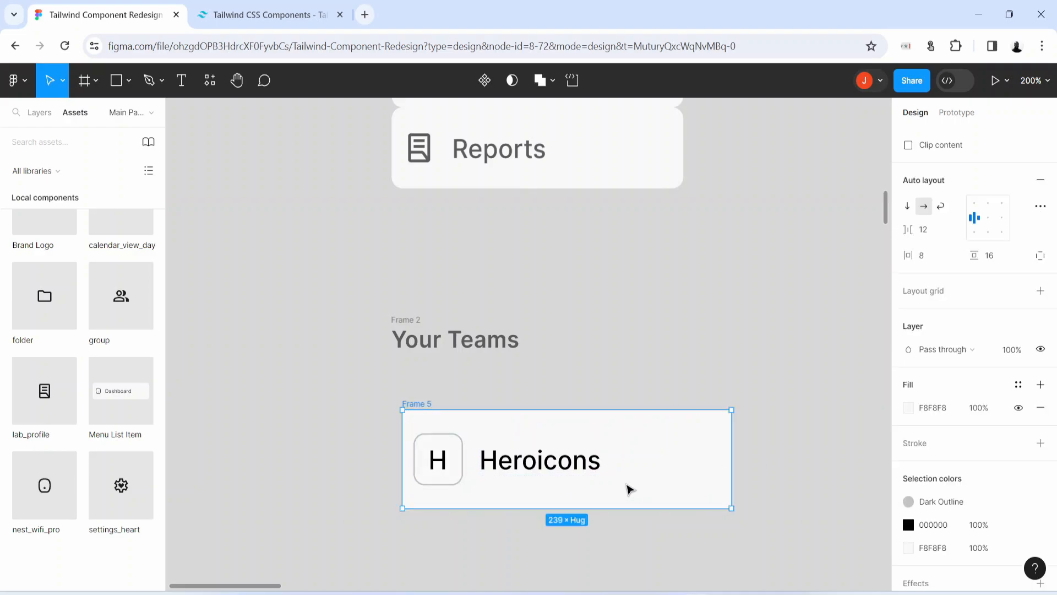
drag(660, 480, 656, 456)
drag(721, 456, 734, 457)
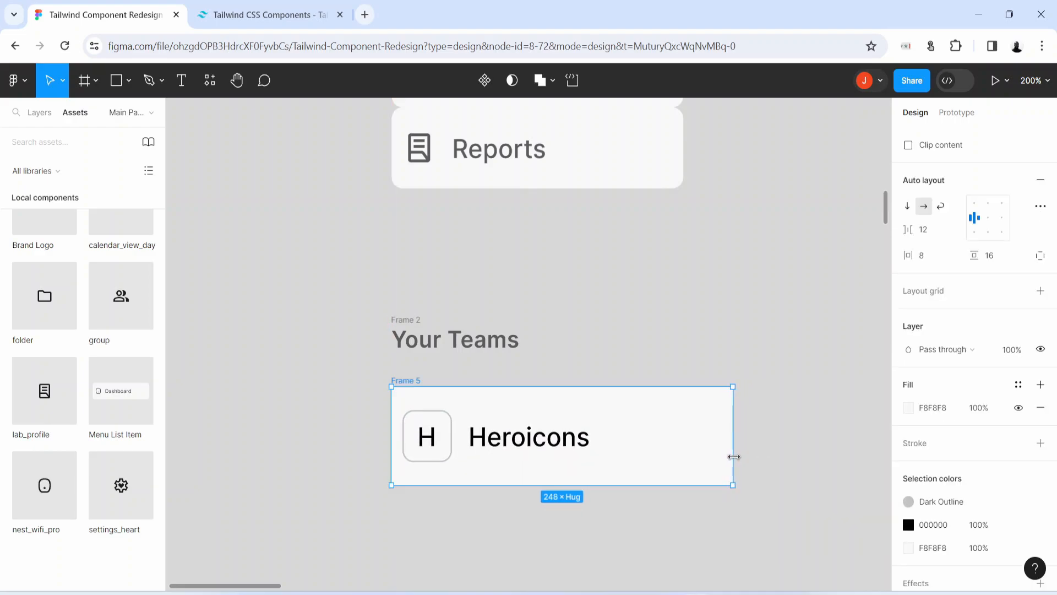
- Duplicate the Heroicons row twice, placing the copies one below the other beneath the original
scroll(670, 470, down, 1)
drag(641, 391, 637, 513)
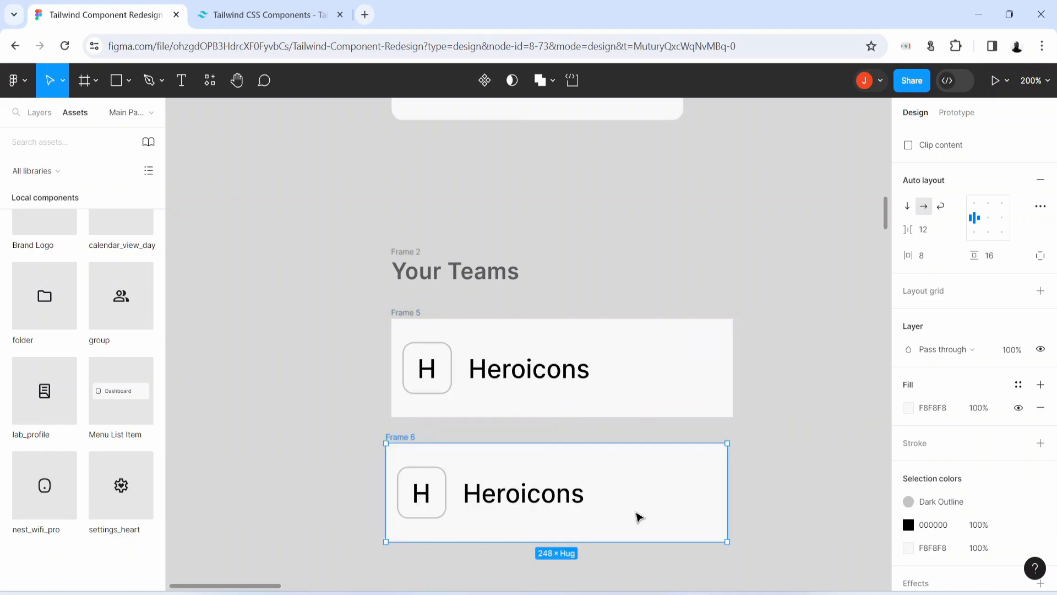
scroll(631, 429, down, 2)
drag(629, 403, 637, 538)
- Change the second row's badge letter to "T" and center it horizontally inside the badge
double_click(425, 405)
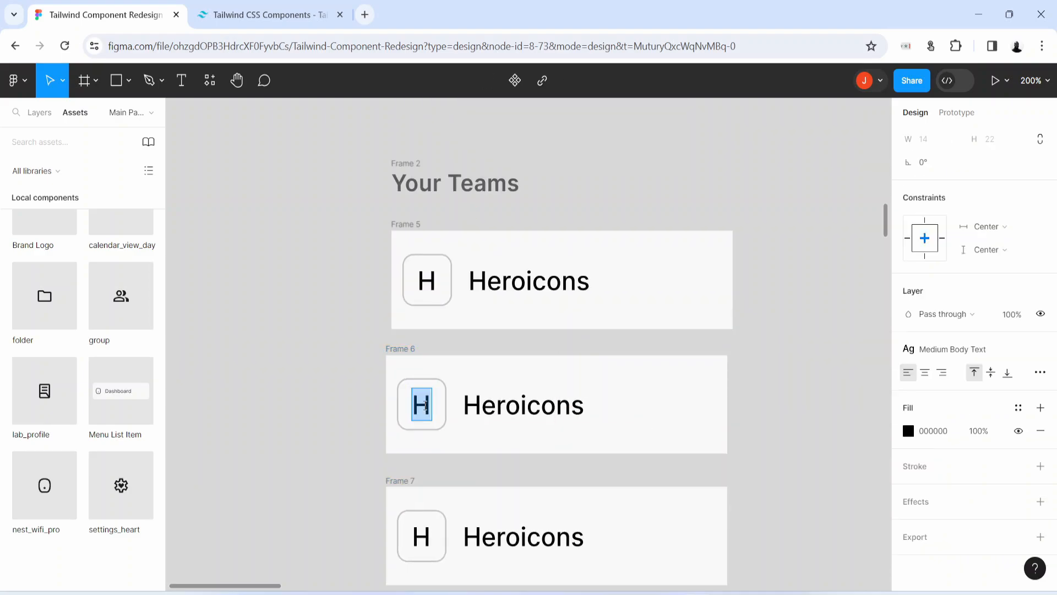
text(T)
key(Escape)
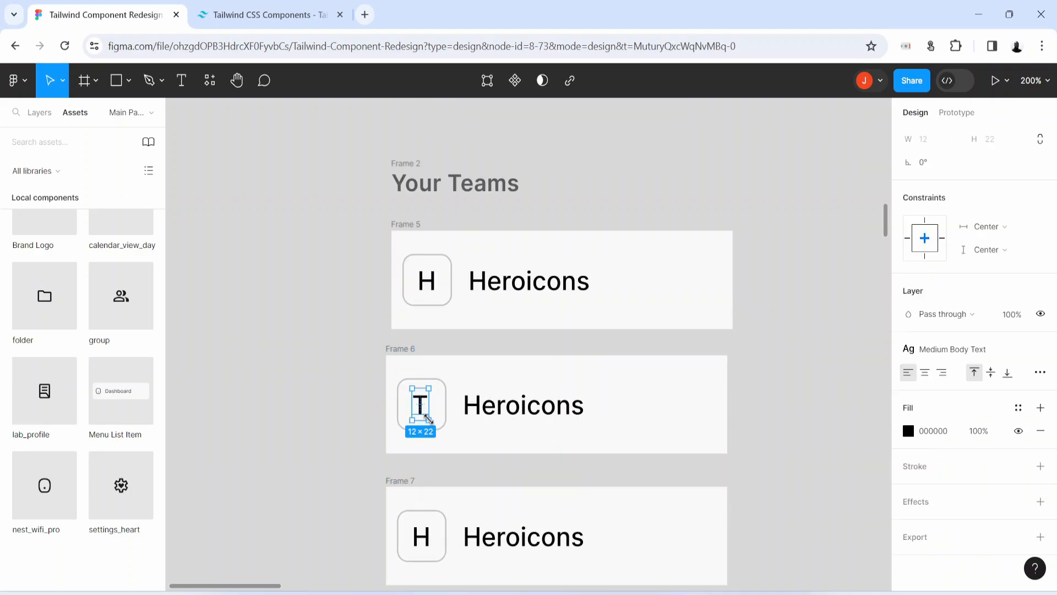
scroll(1050, 306, up, 2)
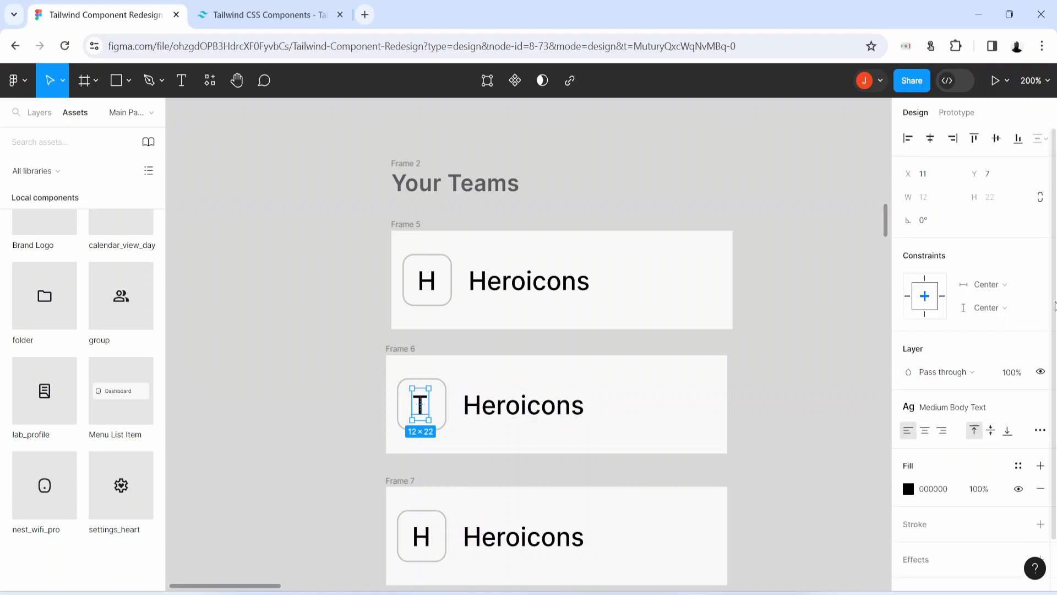
click(934, 138)
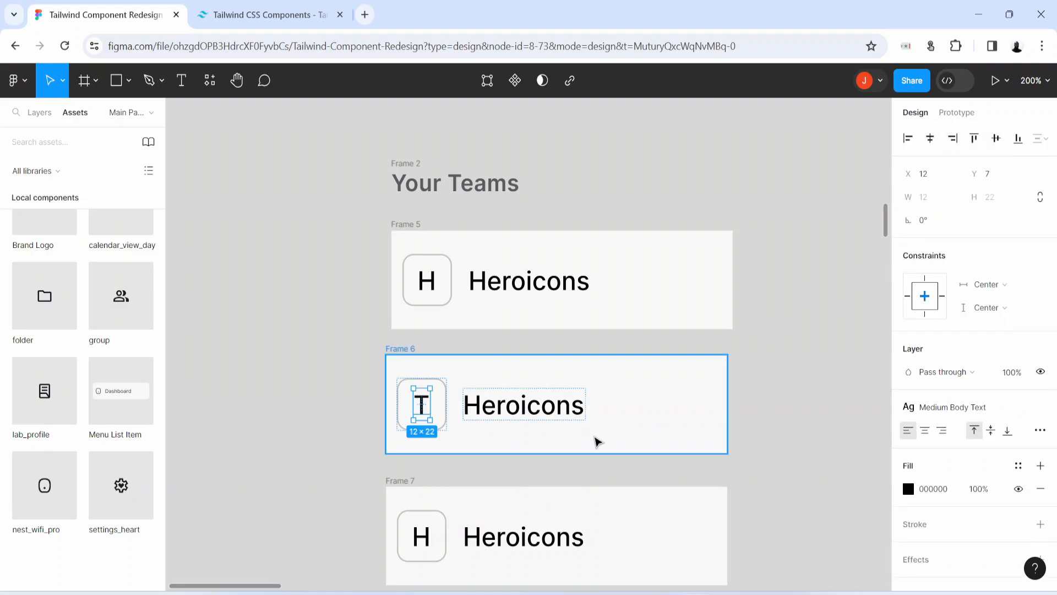
- Change the second team row's label to "Tailwind Labs"
scroll(597, 439, down, 1)
click(540, 396)
double_click(538, 393)
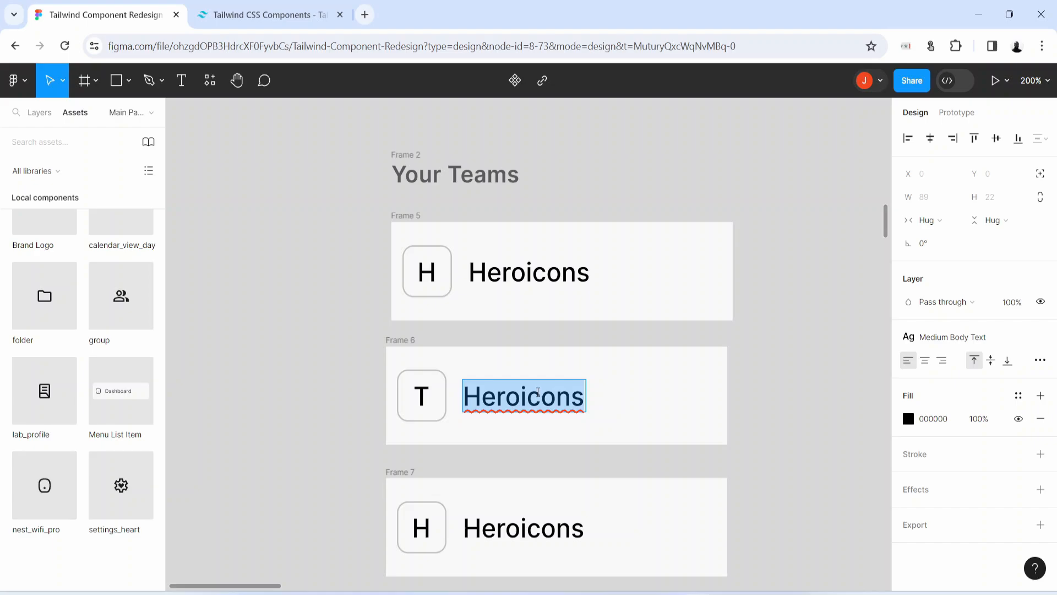
text(Tailw)
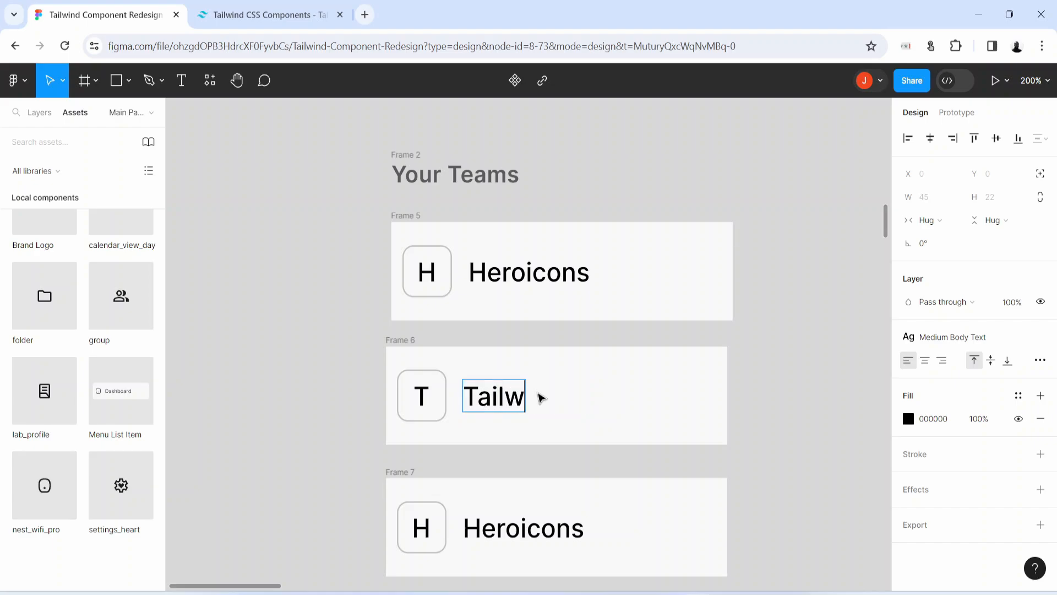
text(ind Lans)
key(BackSpace)
key(BackSpace)
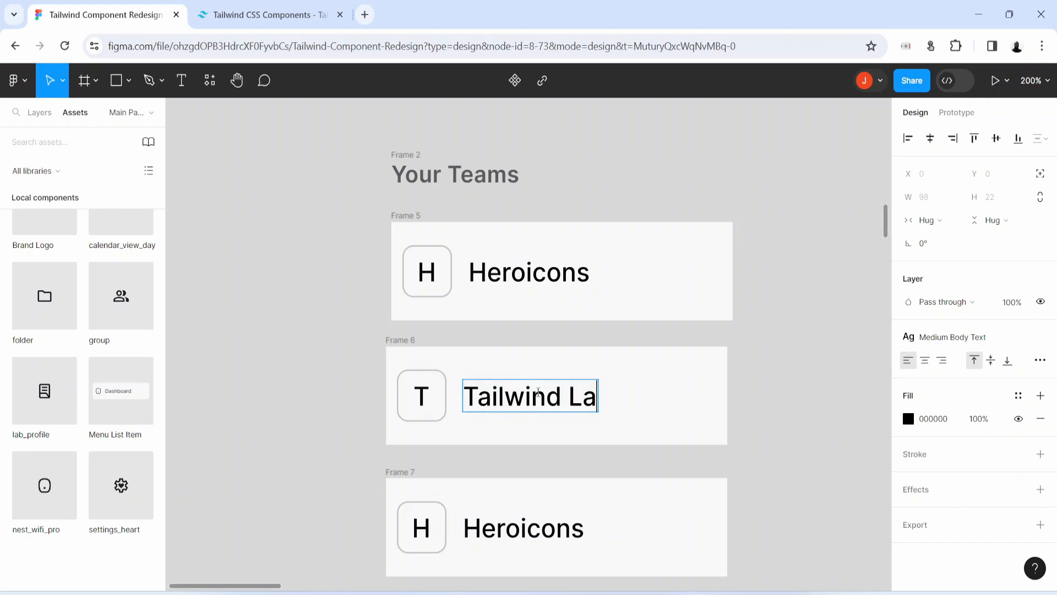
text(bs)
key(Escape)
- Change the third row's badge letter to "W" and center it horizontally inside the badge
key(space)
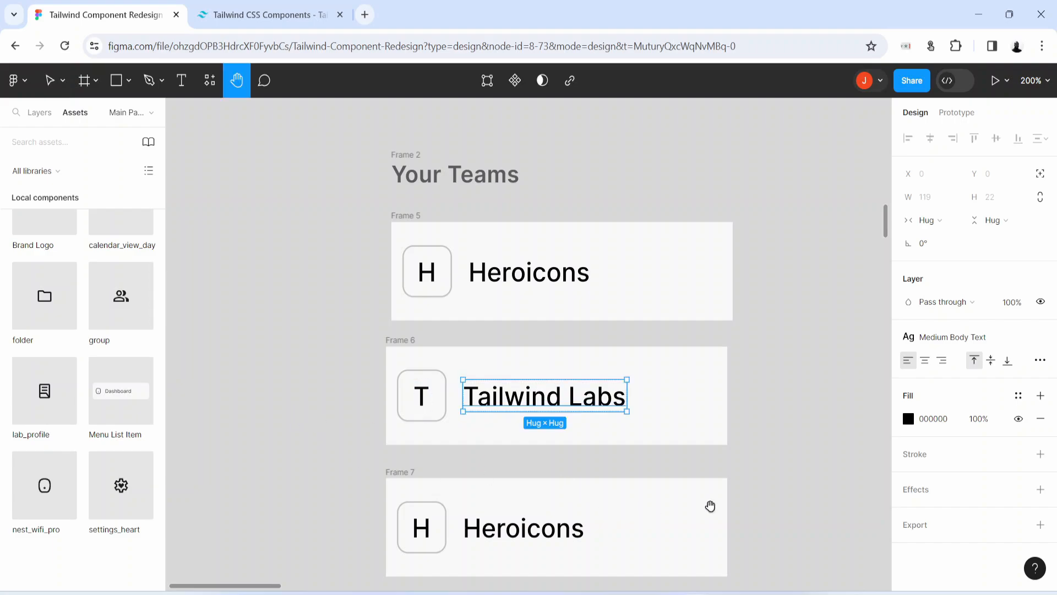
drag(800, 459, 363, 507)
drag(771, 407, 431, 553)
drag(634, 295, 692, 340)
drag(325, 551, 701, 209)
drag(489, 352, 692, 330)
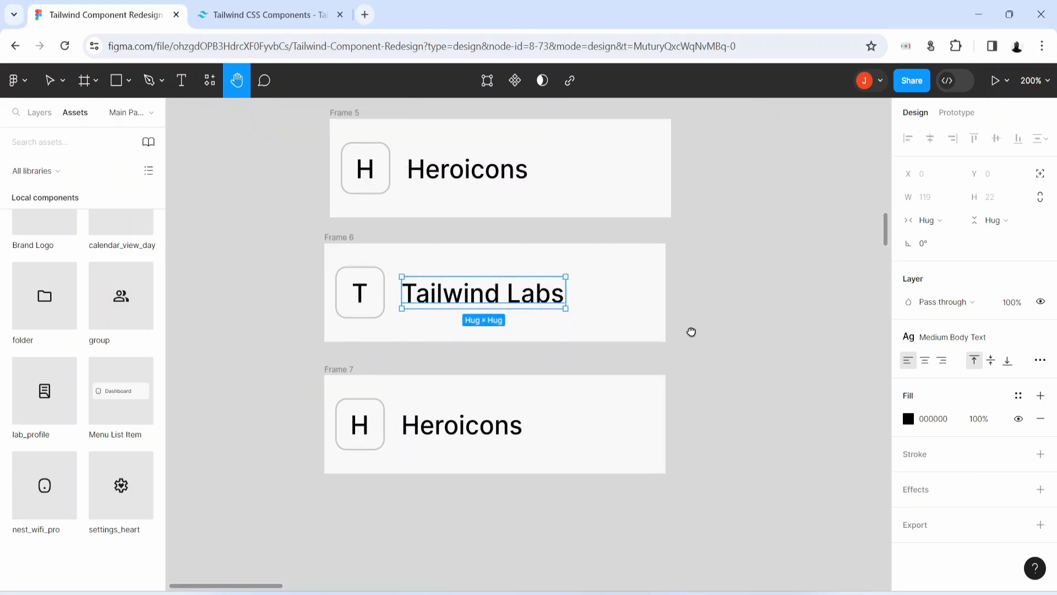
double_click(355, 431)
double_click(358, 432)
text(W)
click(692, 486)
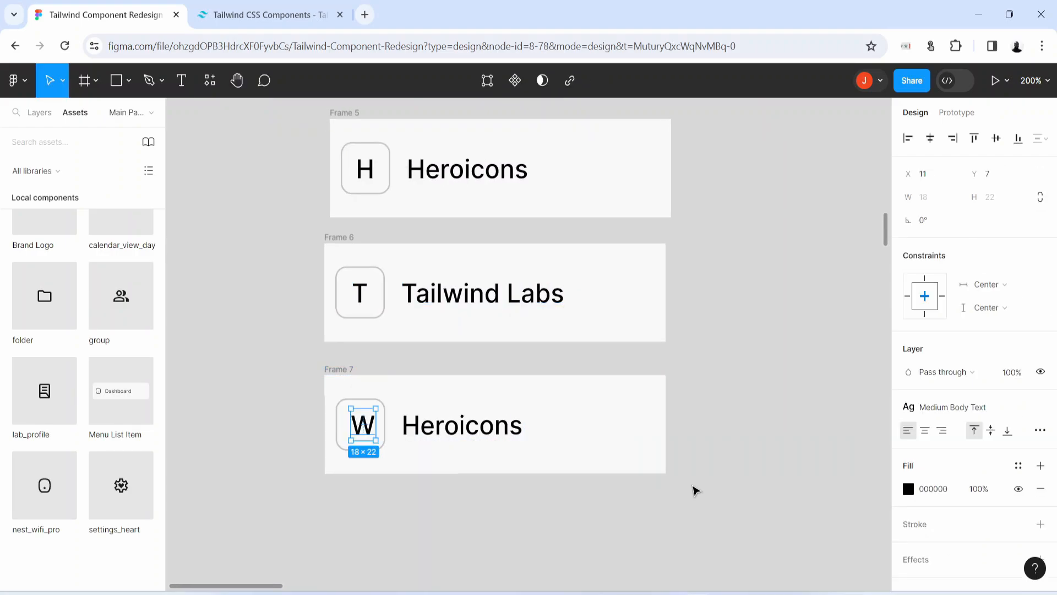
click(931, 139)
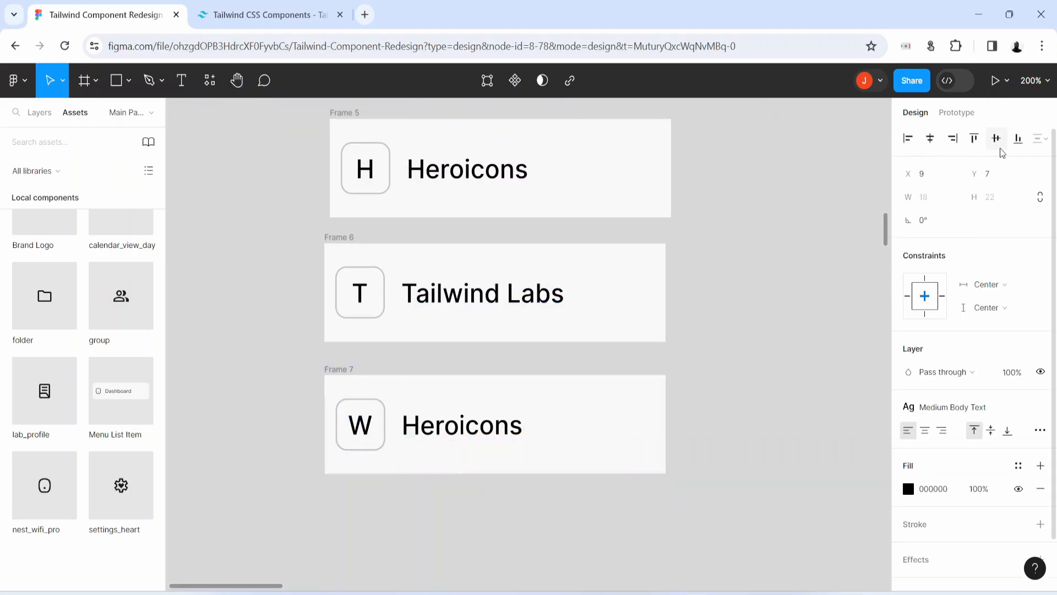
- Change the third team row's label to "Workation"
double_click(460, 435)
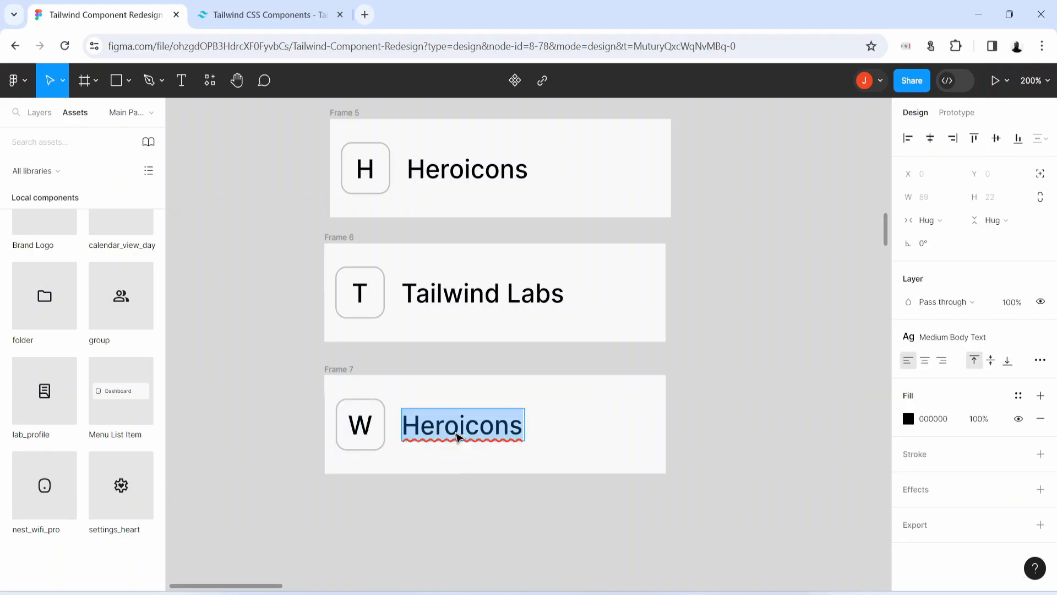
text(Workac)
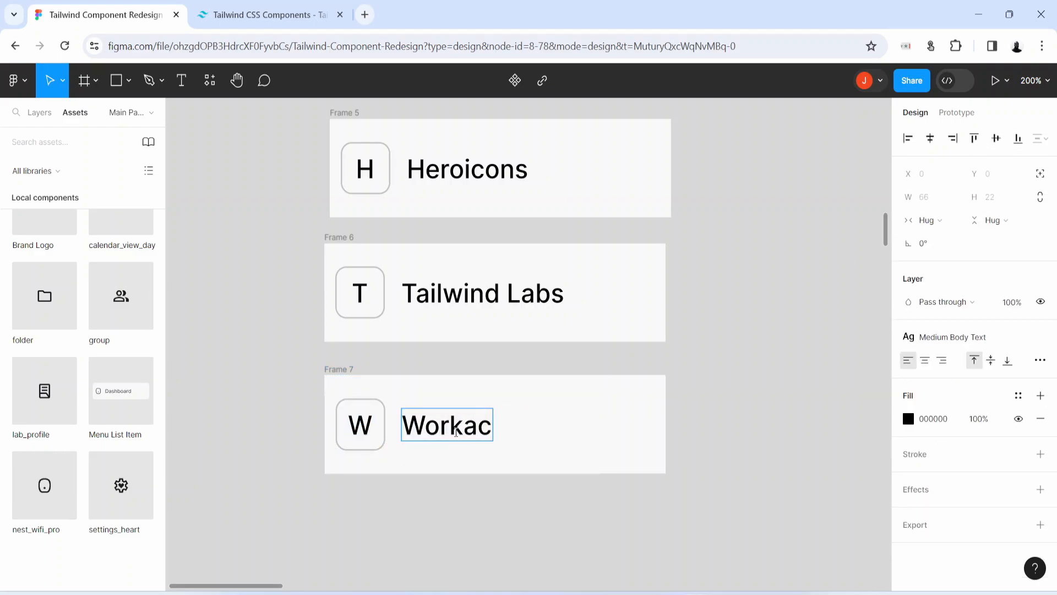
key(BackSpace)
key(BackSpace)
text(ation)
click(600, 532)
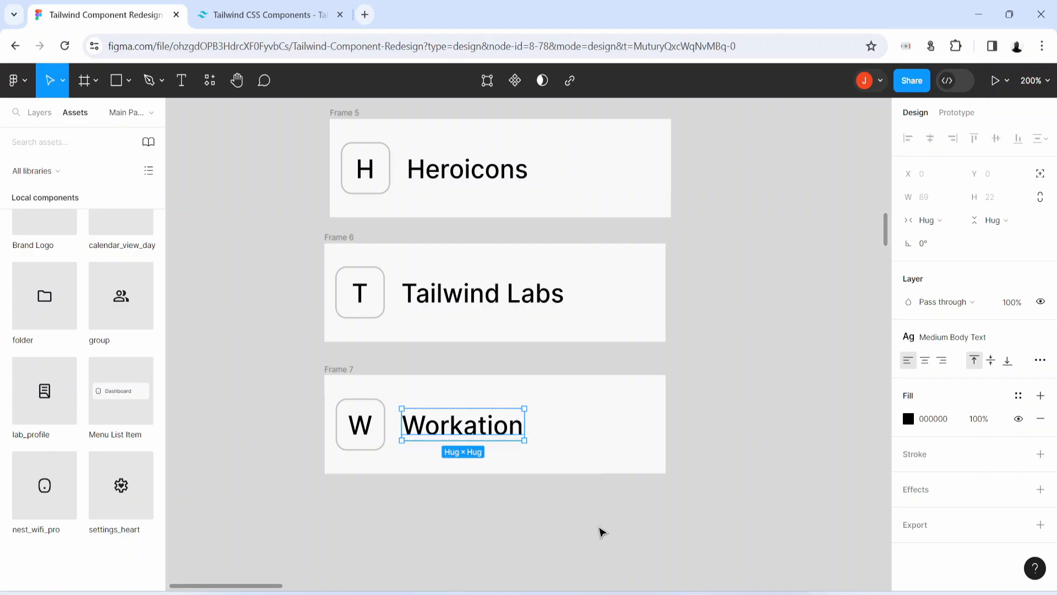
click(601, 532)
- Wrap the three team rows in a vertical auto layout frame with a spacing of 0
scroll(601, 532, up, 1)
key(ctrl+minus)
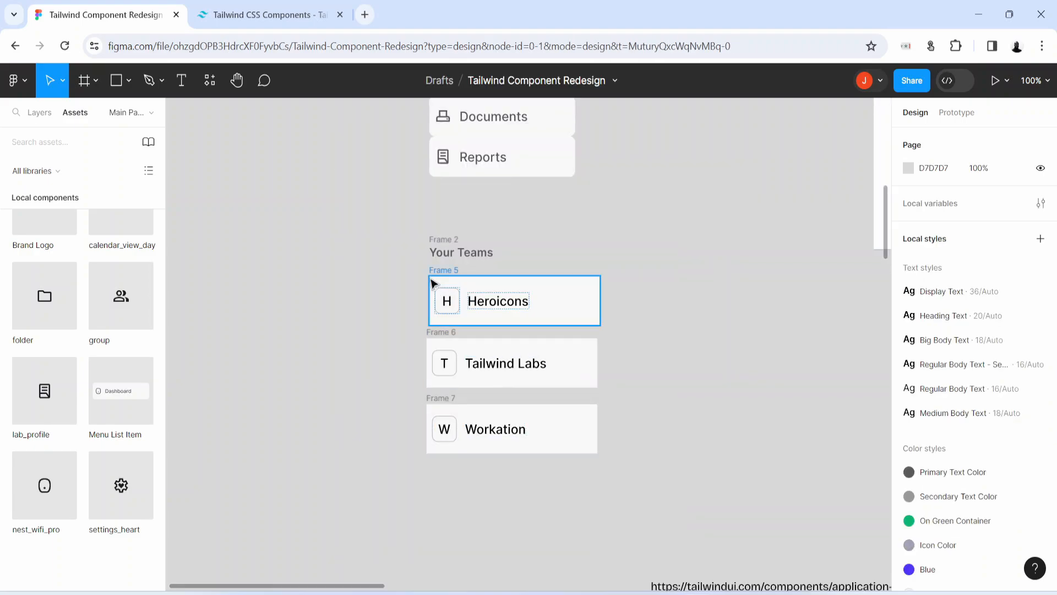
drag(701, 529, 413, 274)
key(shift+a)
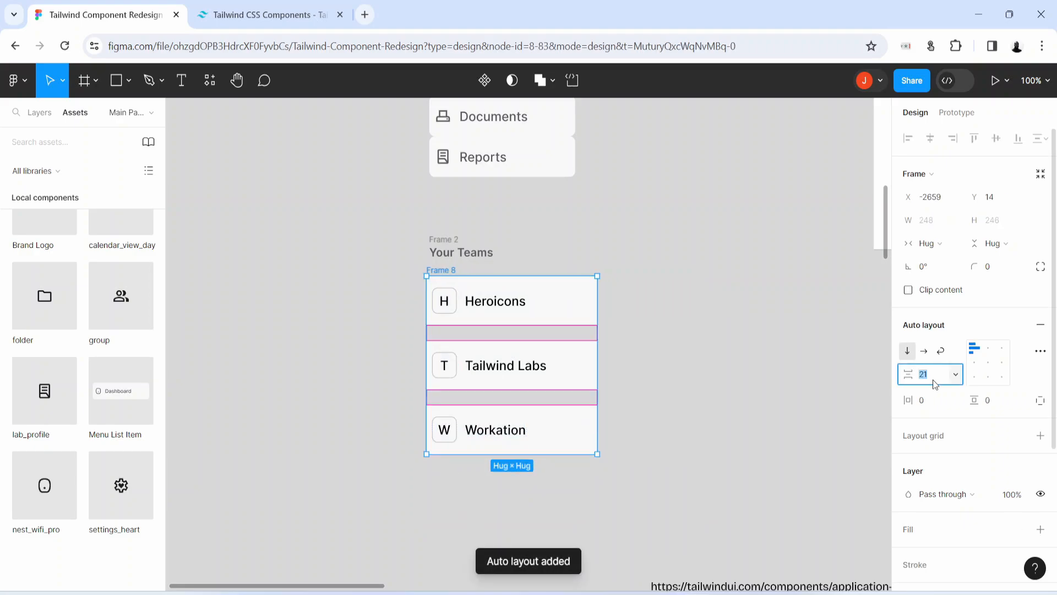
click(933, 379)
text(0)
key(Return)
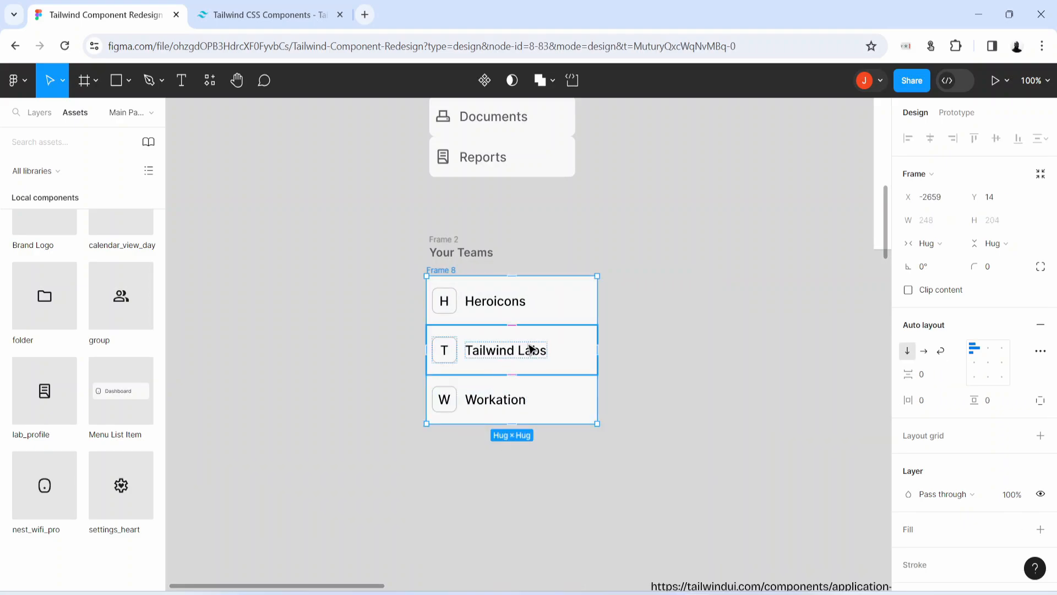
- Set the width of all three team rows to Fill container and narrow their parent frame to 224
scroll(530, 349, up, 1)
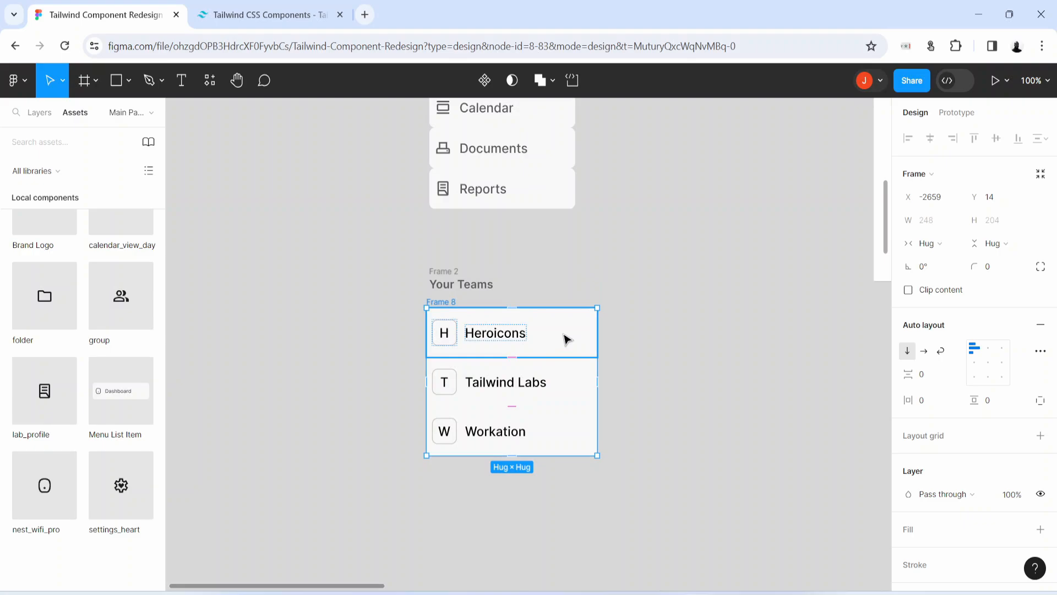
click(567, 338)
click(939, 246)
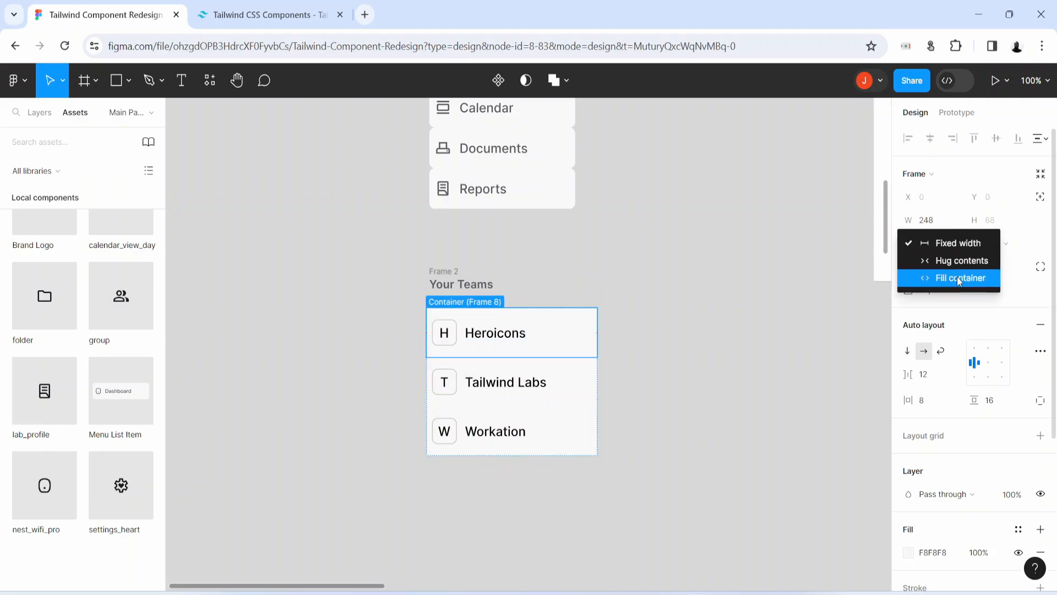
click(957, 277)
click(595, 382)
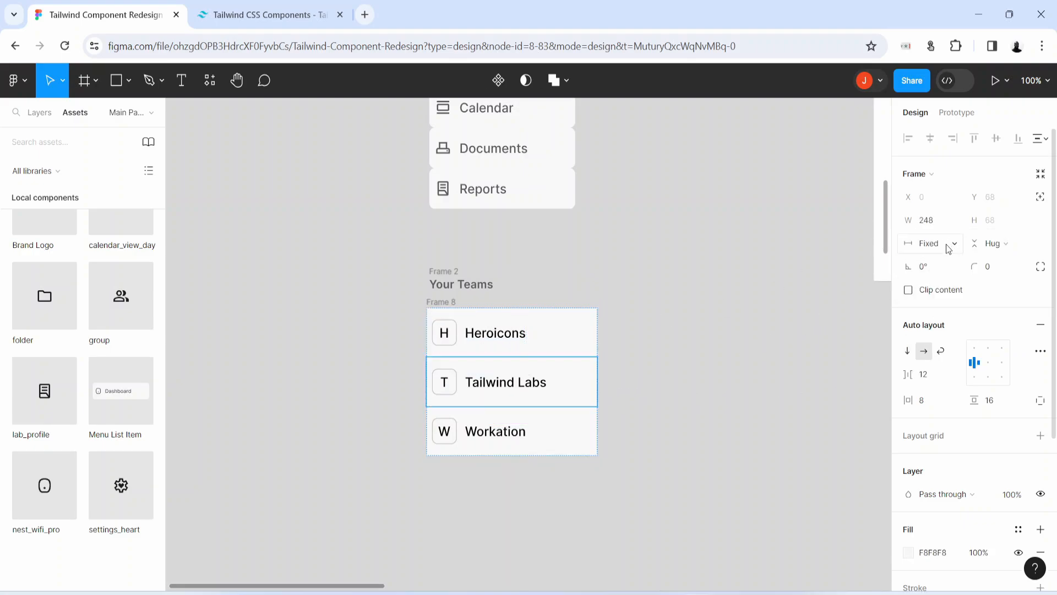
click(949, 249)
click(957, 277)
click(512, 438)
click(939, 244)
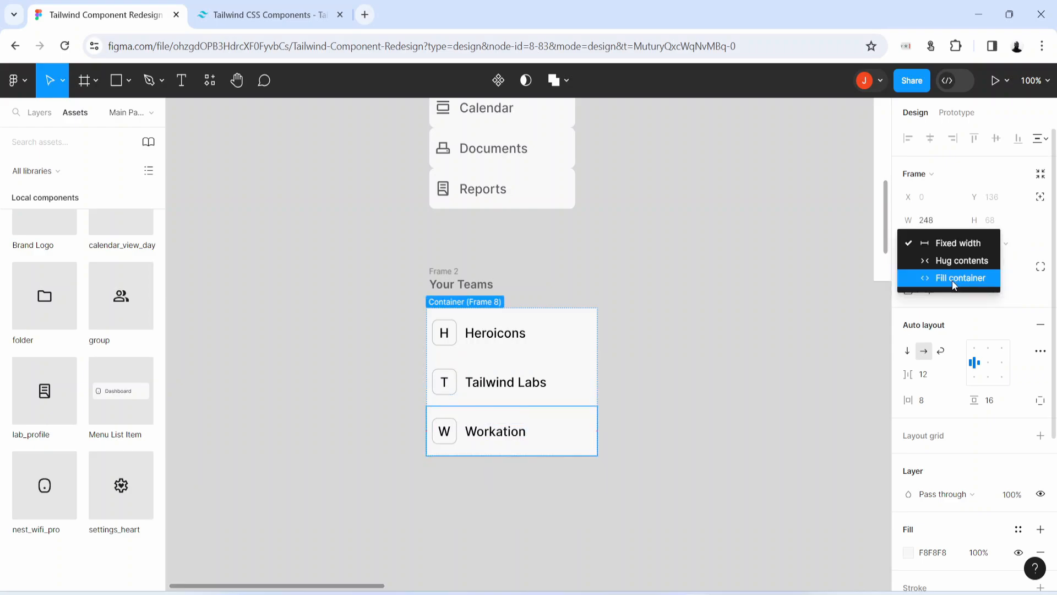
click(954, 278)
click(429, 307)
drag(553, 349, 581, 351)
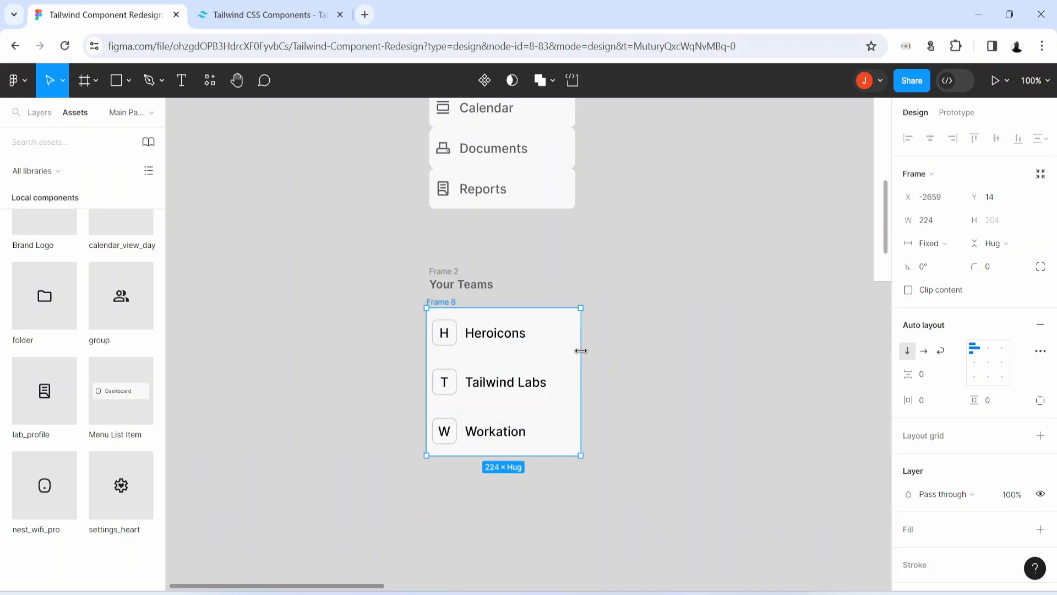
- Combine the Your Teams heading and the row list in a vertical auto layout with a spacing of 4
drag(539, 379, 630, 493)
key(shift+a)
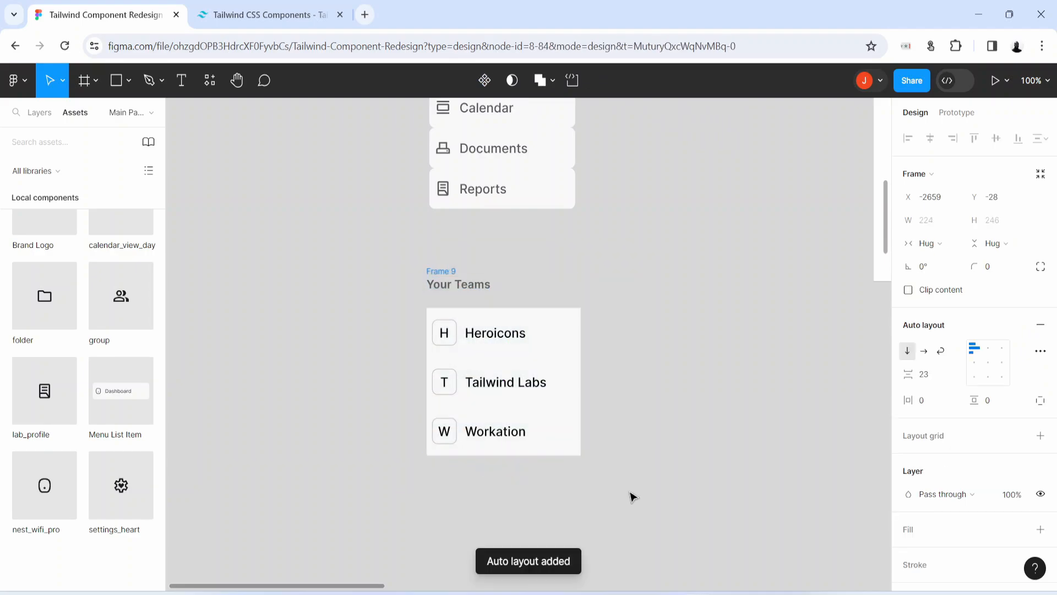
click(939, 380)
text(4)
key(Return)
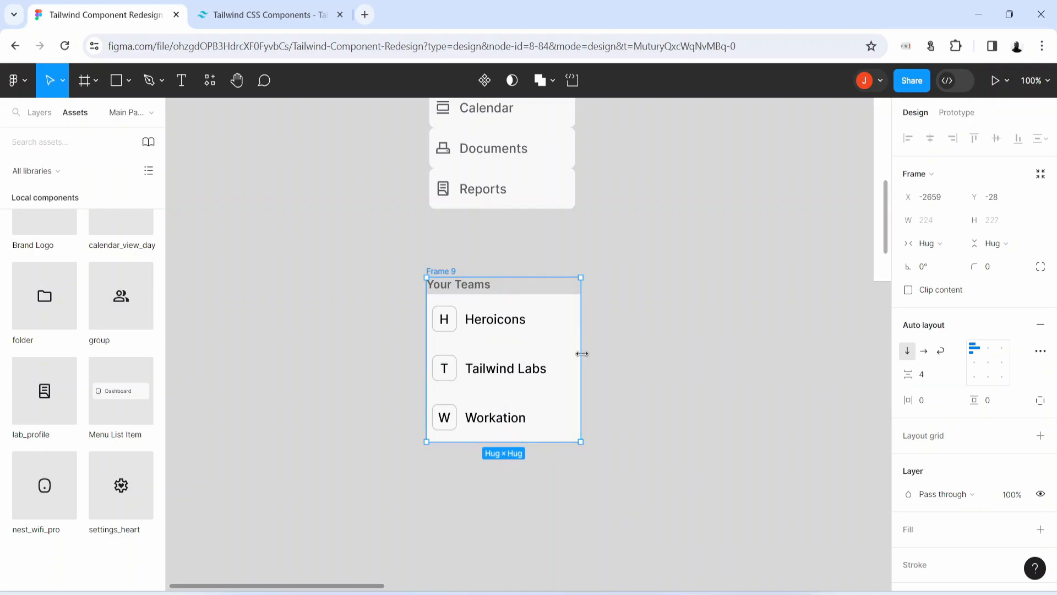
- Set the Your Teams heading frame's horizontal padding to 8
key(ctrl+plus)
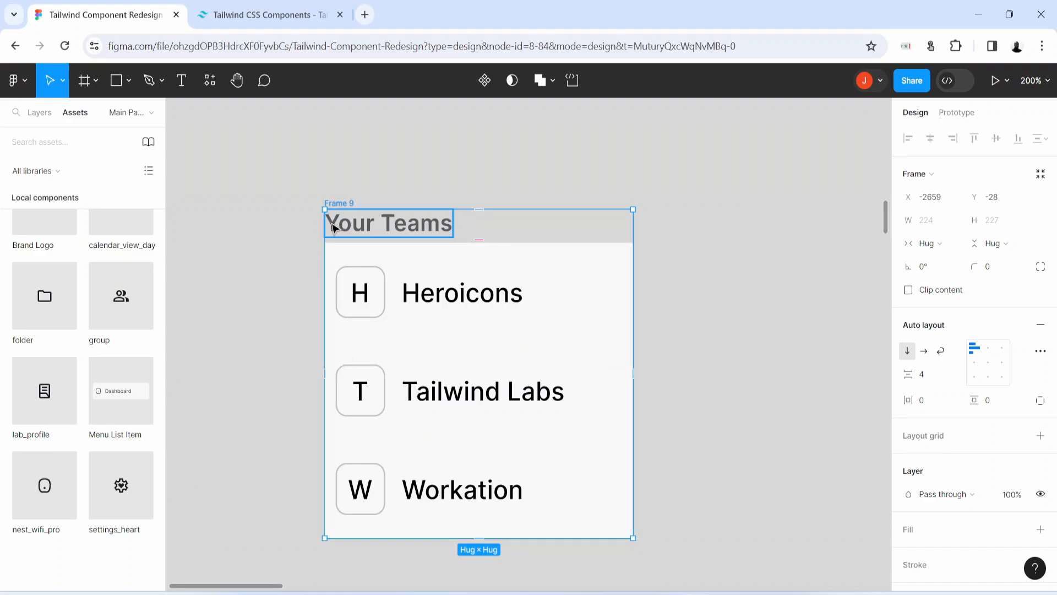
click(383, 232)
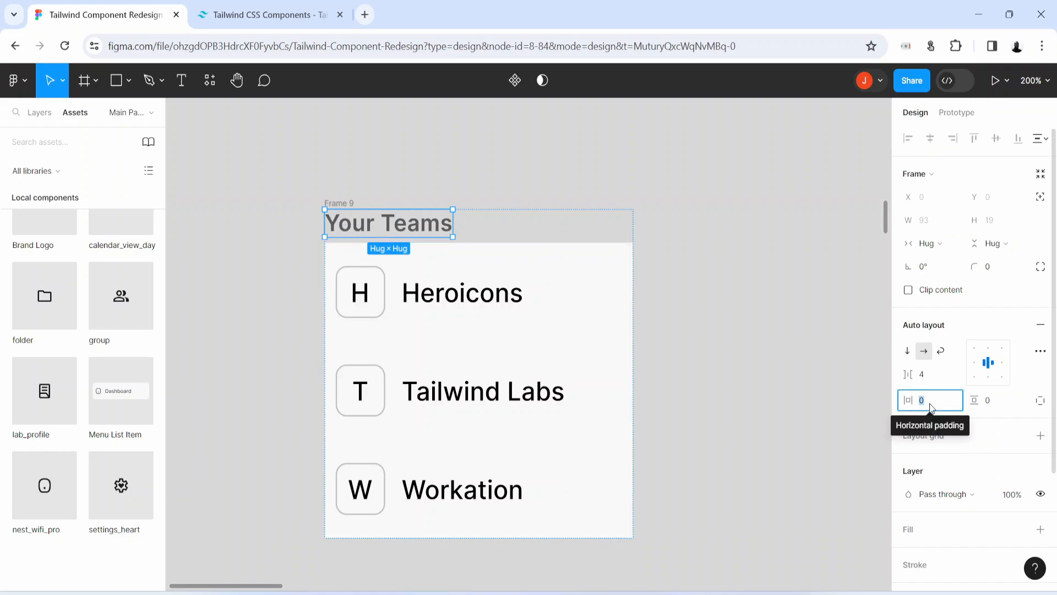
text(8)
key(Return)
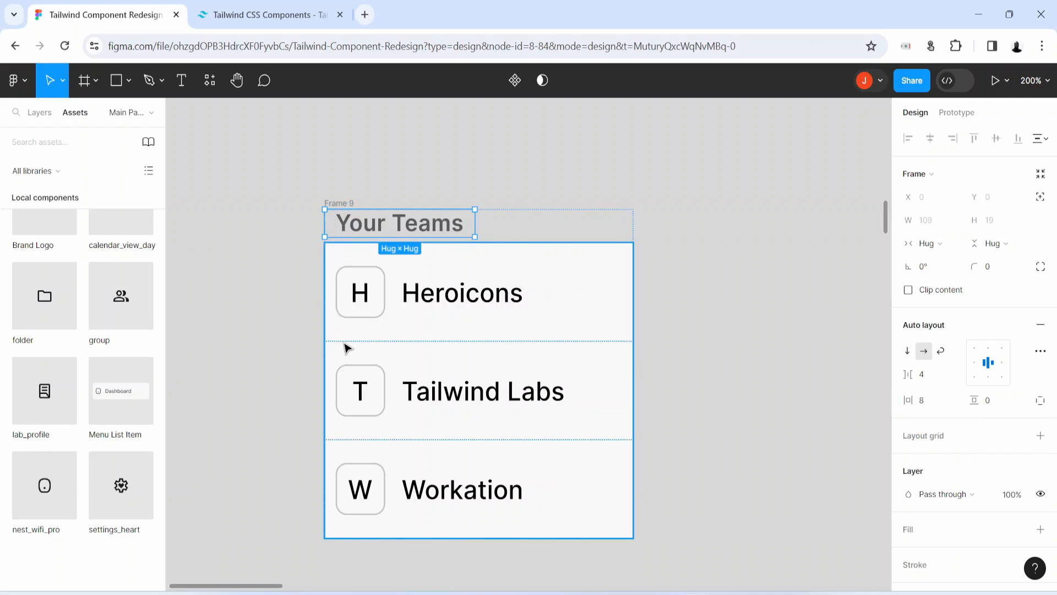
- Add a fill of F8F8F8 to the frame holding the Your Teams heading and rows
click(553, 229)
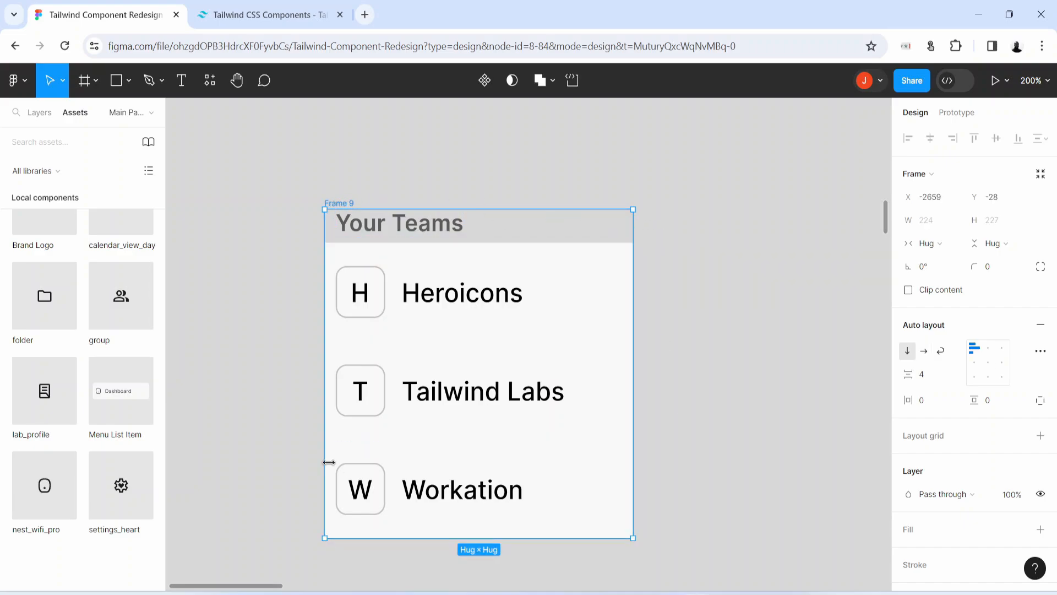
click(917, 529)
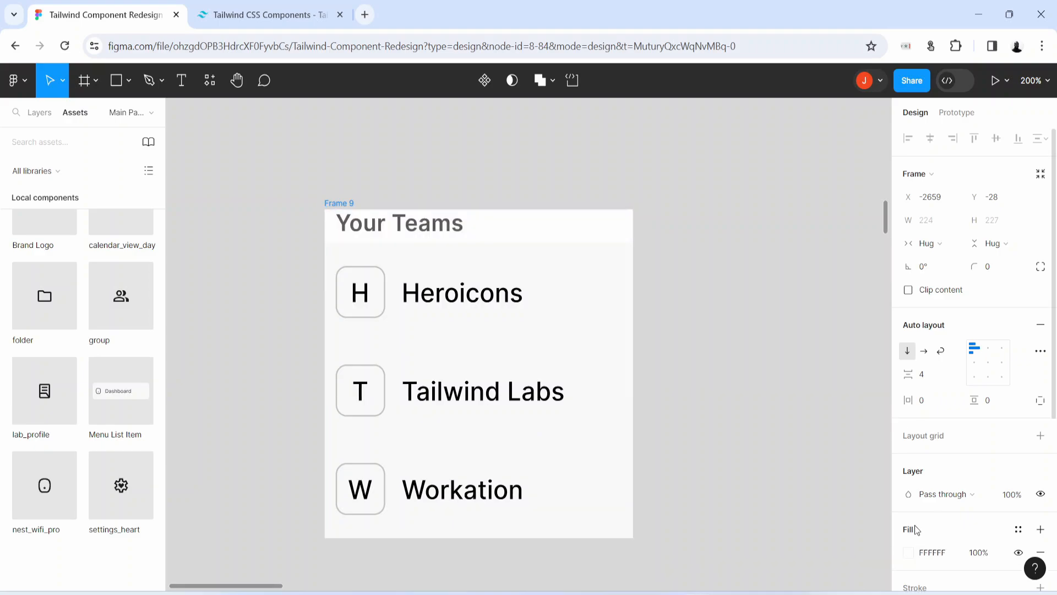
scroll(917, 530, down, 5)
click(954, 280)
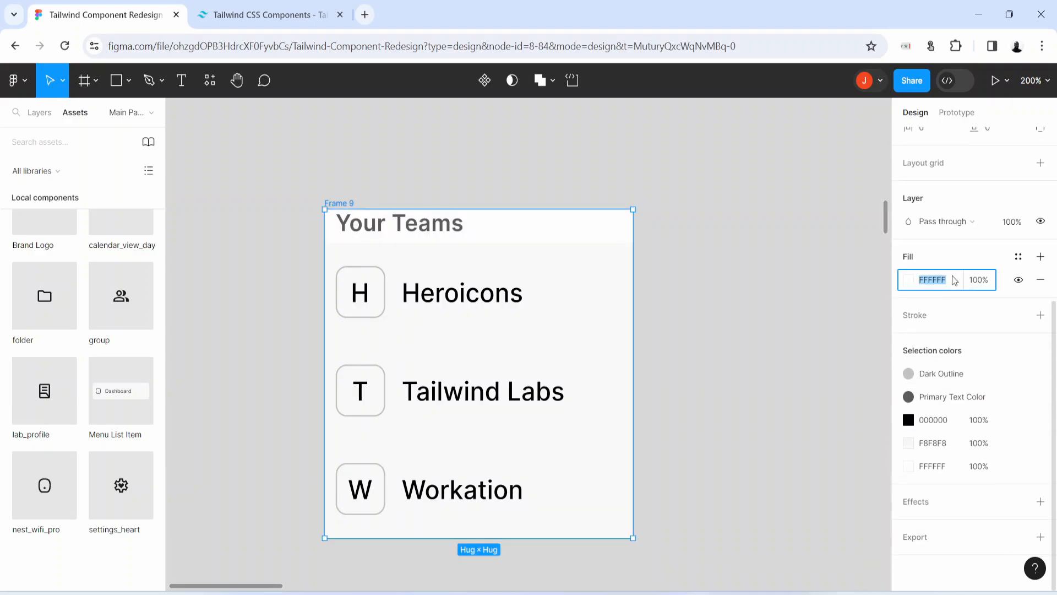
text(f8)
key(Return)
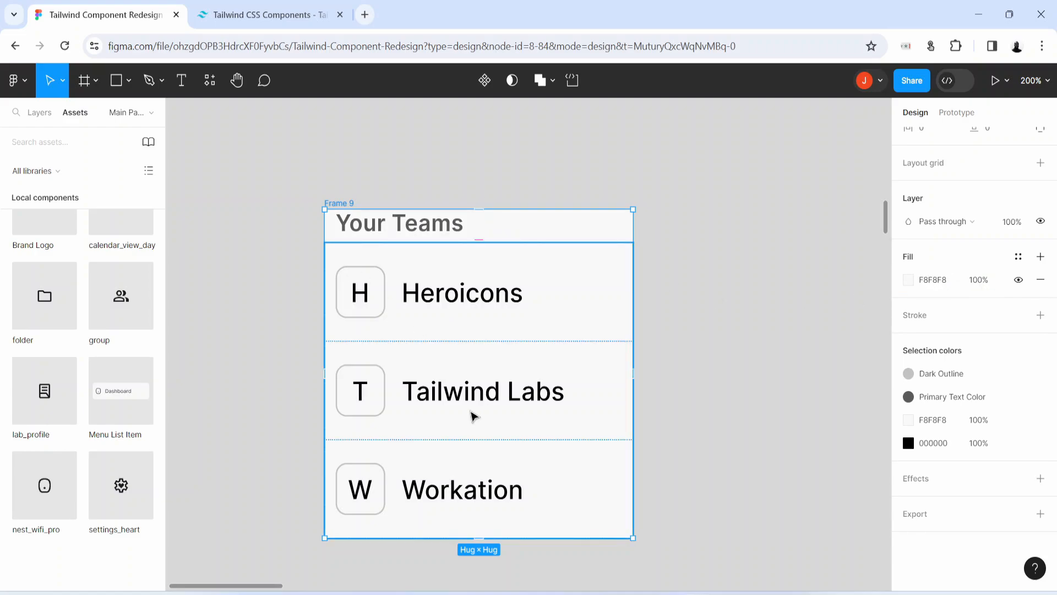
- Rename the navigation menu frame as "Menu List Item"
key(shift+0)
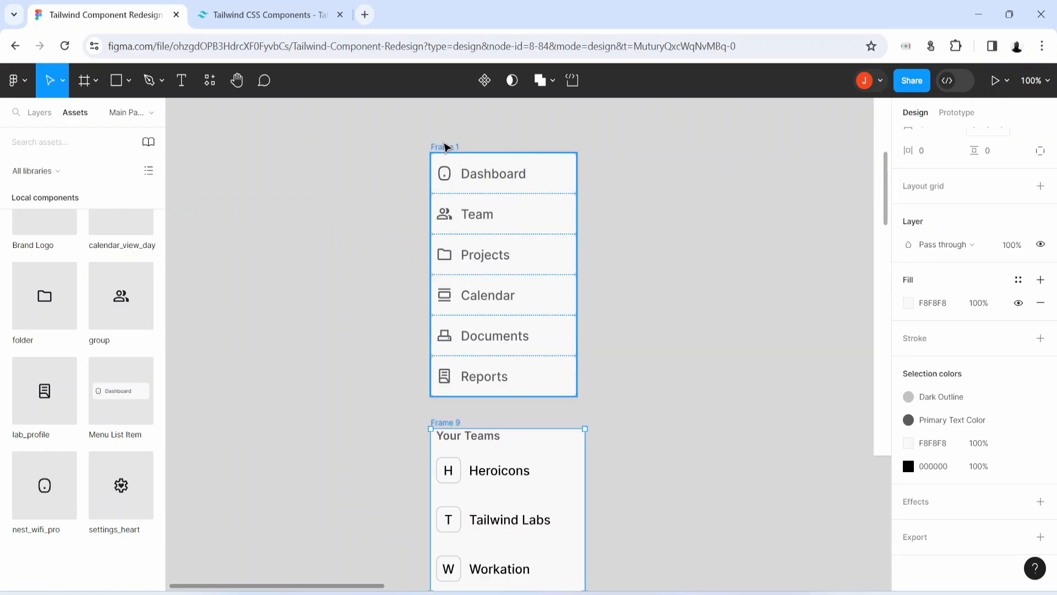
click(445, 146)
double_click(444, 146)
text(Menu List Item)
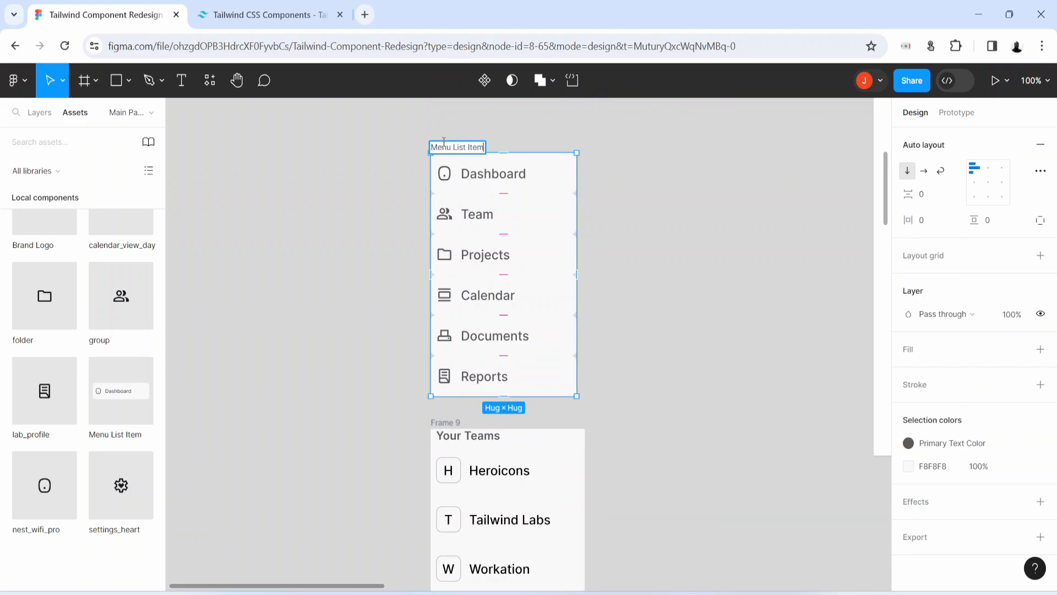
key(Return)
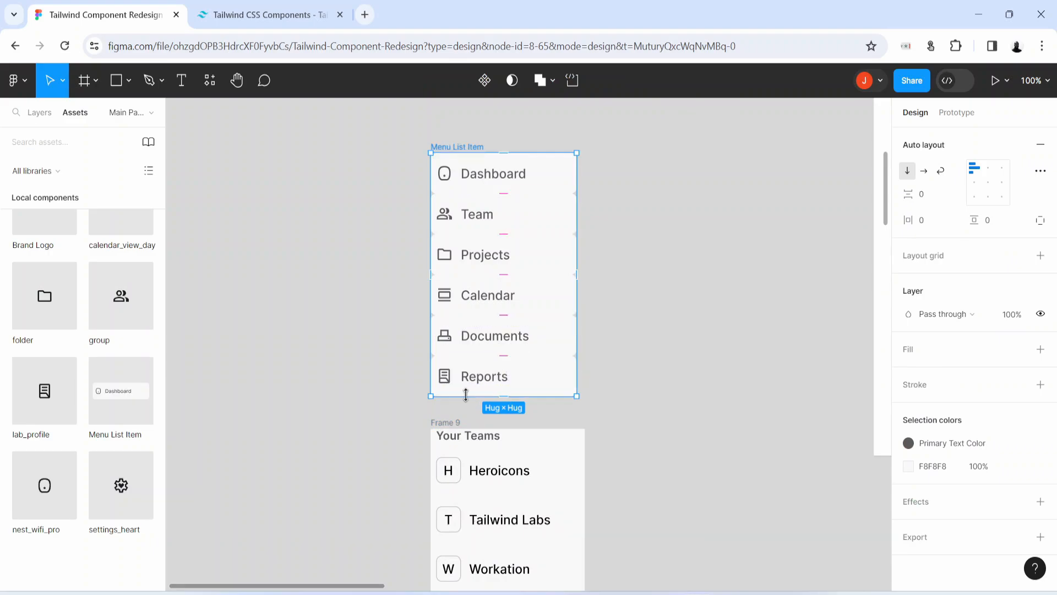
- Rename the frame holding the team heading and rows as "Your Teams"
double_click(452, 423)
text(Your Teams)
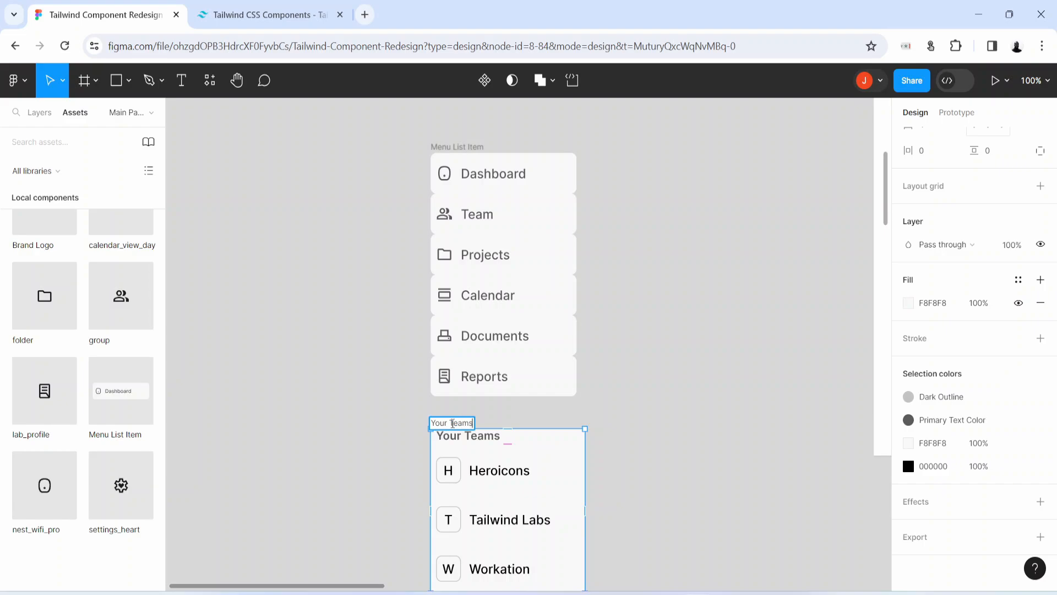
key(Return)
click(701, 444)
- Examine the Settings item at the foot of the reference sidebar and bring up the local component assets
click(17, 113)
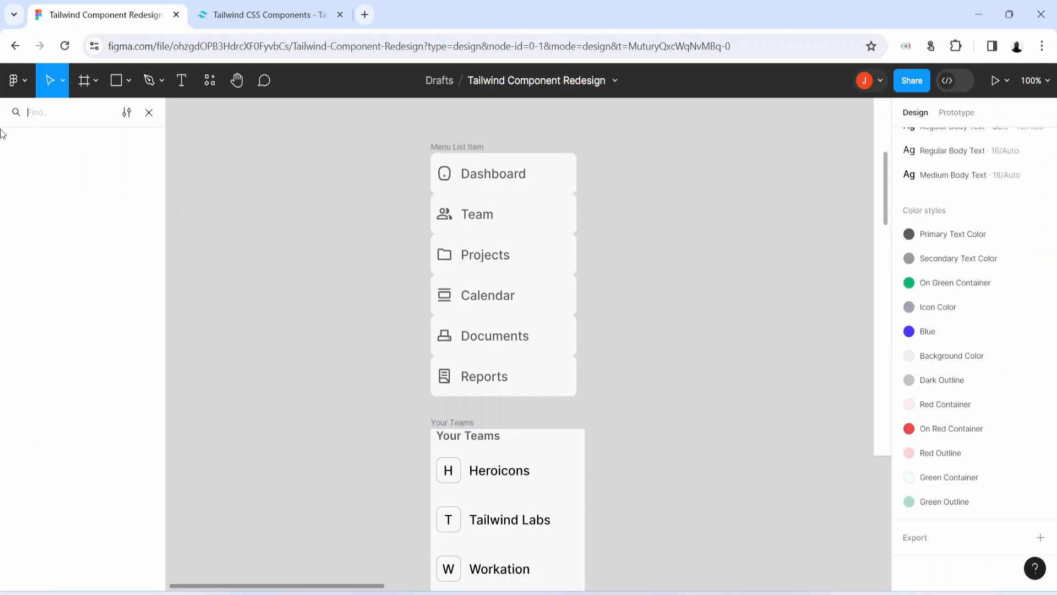
click(693, 425)
scroll(693, 426, down, 3)
key(h)
drag(767, 428, 439, 472)
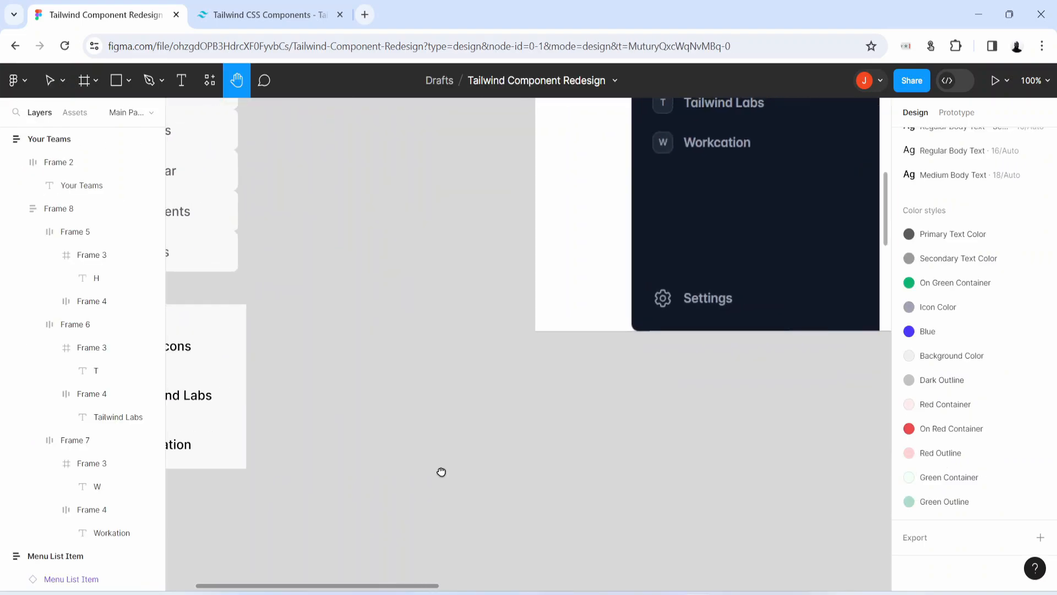
drag(798, 403, 647, 449)
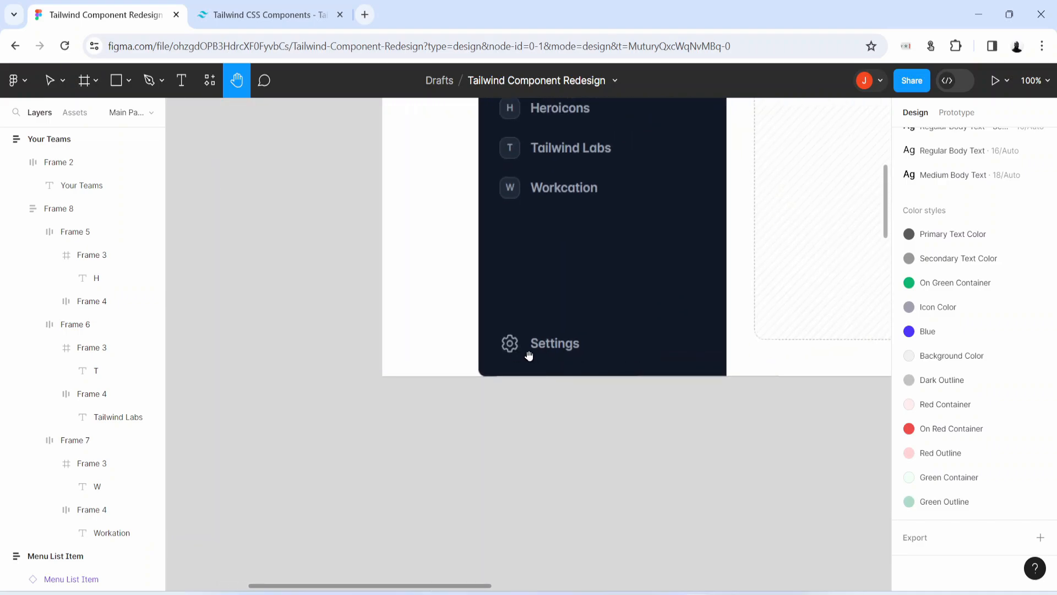
drag(396, 462, 469, 394)
click(75, 113)
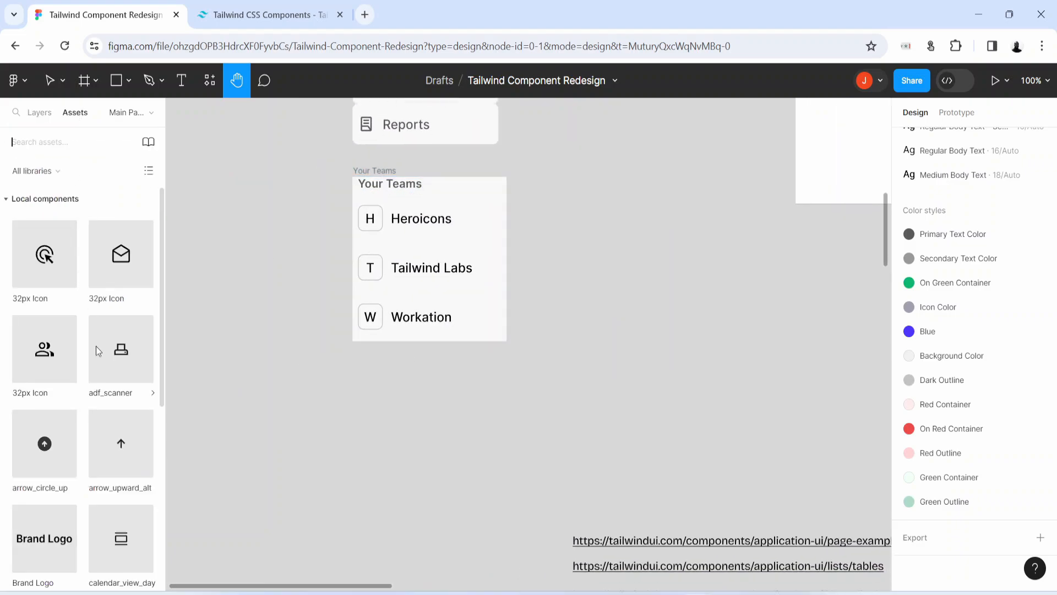
- Place a Menu List Item component instance below the Your Teams section and set its item text to "Settings"
scroll(129, 502, down, 5)
drag(111, 378, 410, 413)
key(shift+2)
click(1016, 371)
text(Setting)
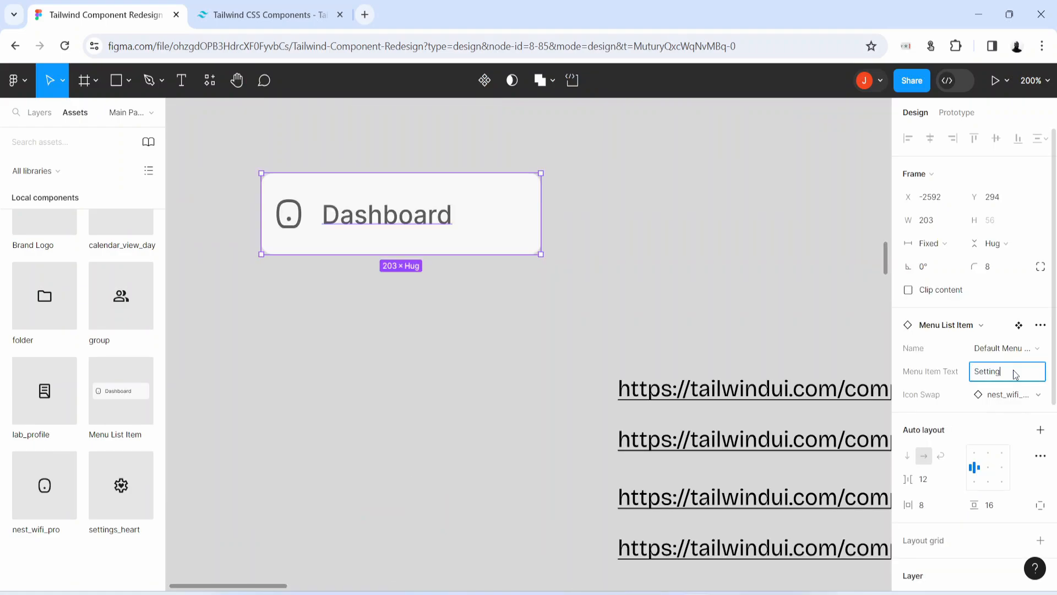
text(s)
key(Return)
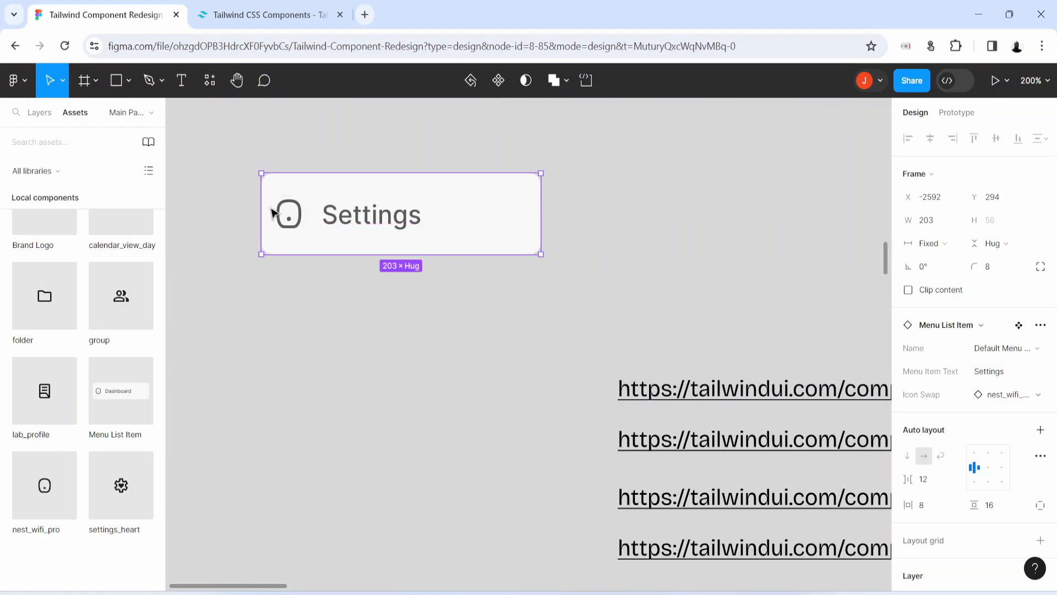
- Swap the Settings item's icon for settings_heart and recolour the icon with the Primary Text Color style
click(1028, 399)
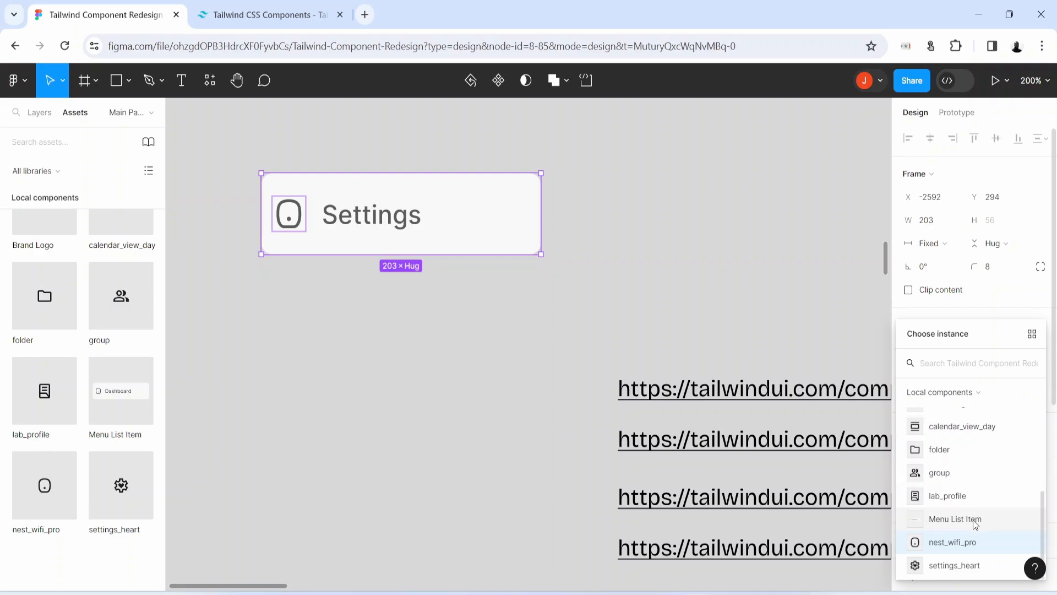
click(961, 567)
click(414, 449)
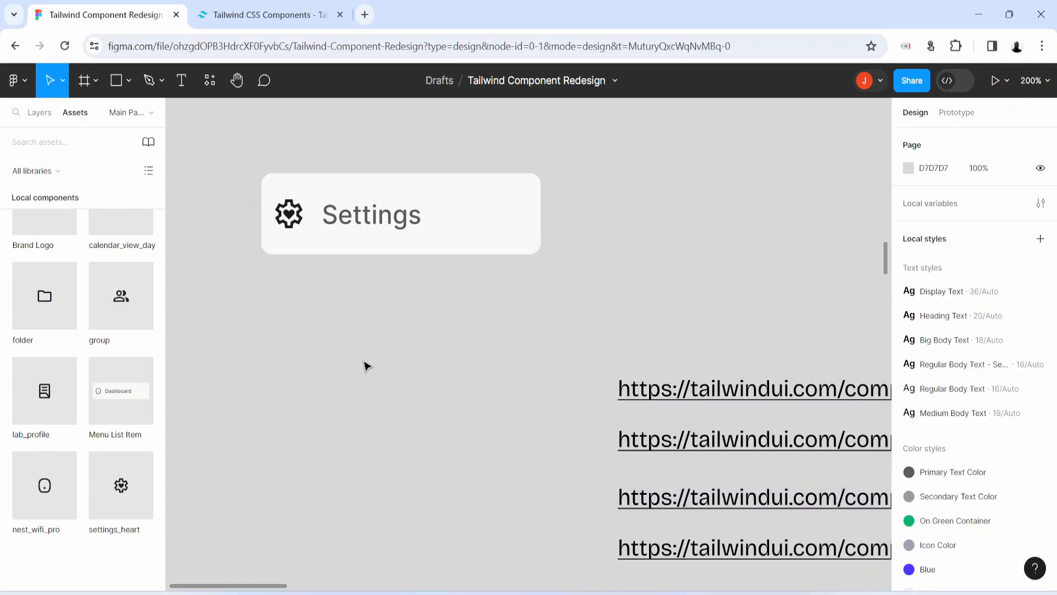
double_click(289, 214)
click(1017, 524)
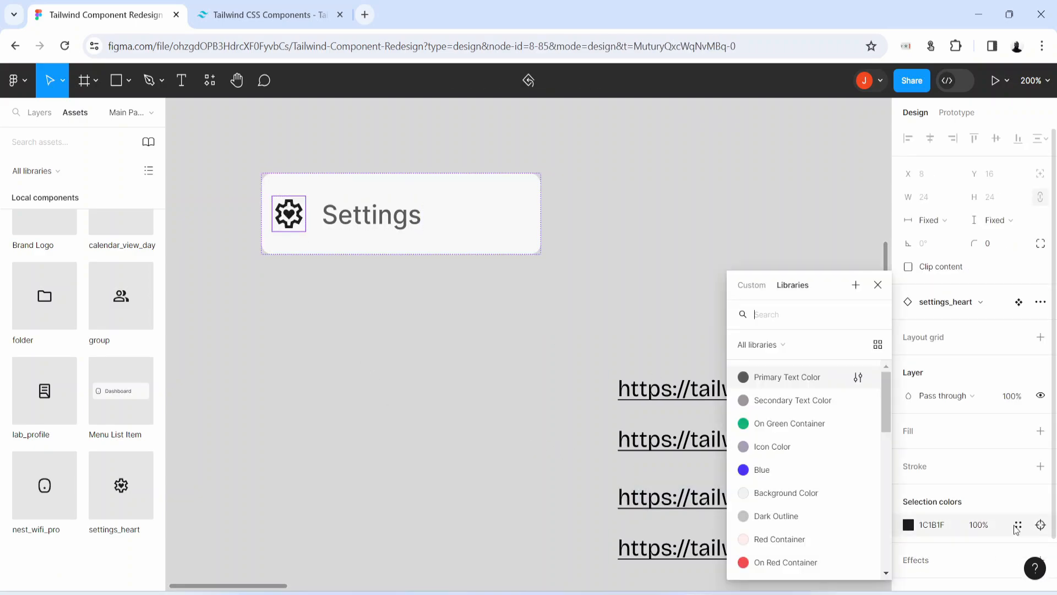
click(361, 319)
- Move the Settings item over so it sits beneath the Your Teams section, in line with the sidebar
key(shift+0)
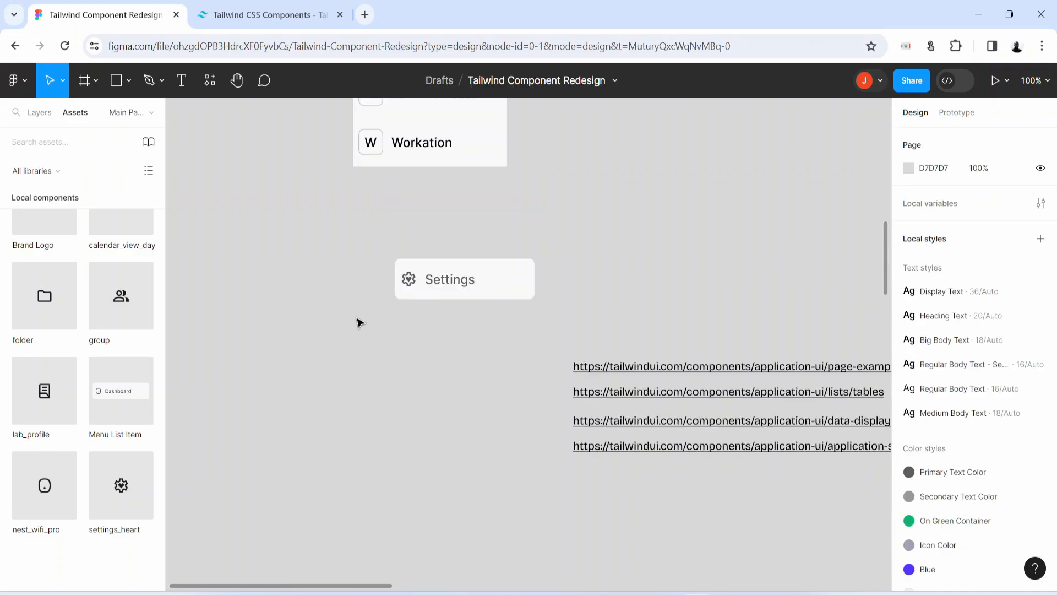
drag(502, 281, 474, 293)
scroll(486, 303, up, 4)
scroll(486, 303, up, 6)
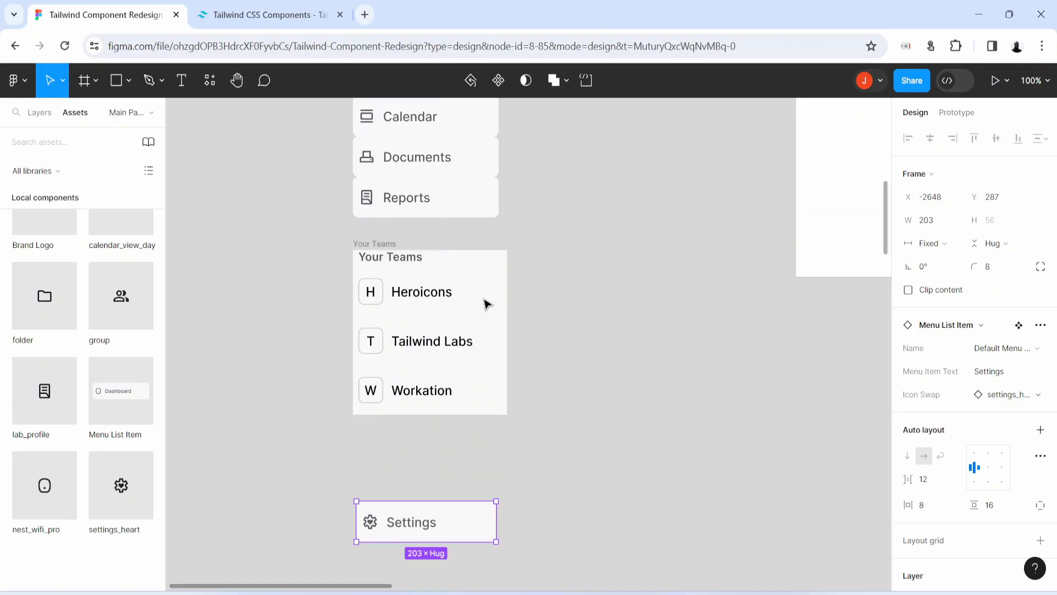
- Bring the navigation menu and the Your Teams section close together and wrap both in one vertical auto layout frame
click(371, 231)
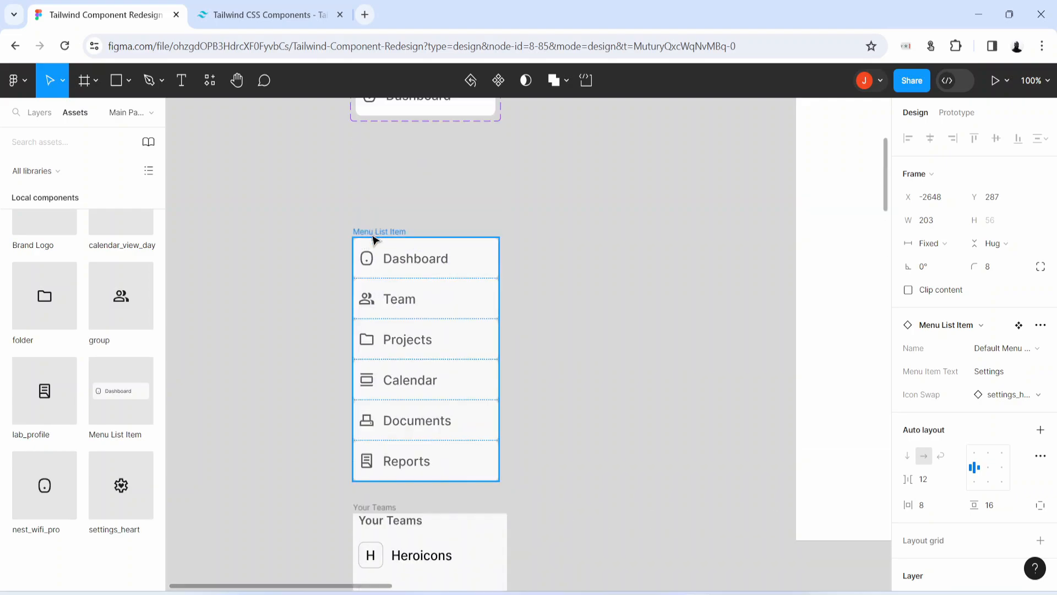
key(shift+a)
scroll(387, 263, up, 1)
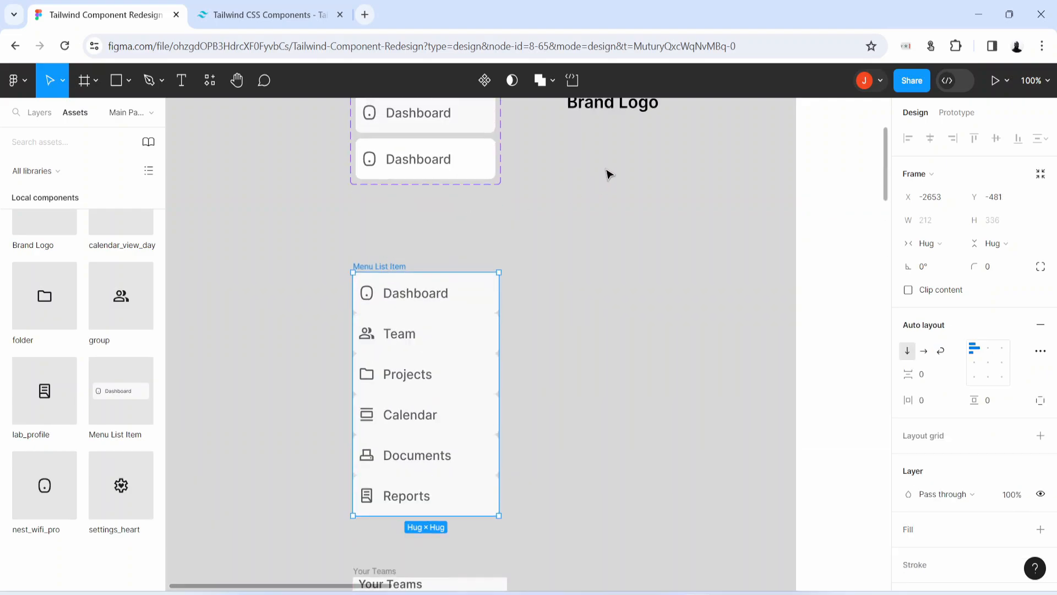
scroll(382, 529, down, 1)
drag(382, 528, 381, 459)
key(space)
drag(553, 424, 487, 328)
drag(316, 117, 520, 548)
key(shift+a)
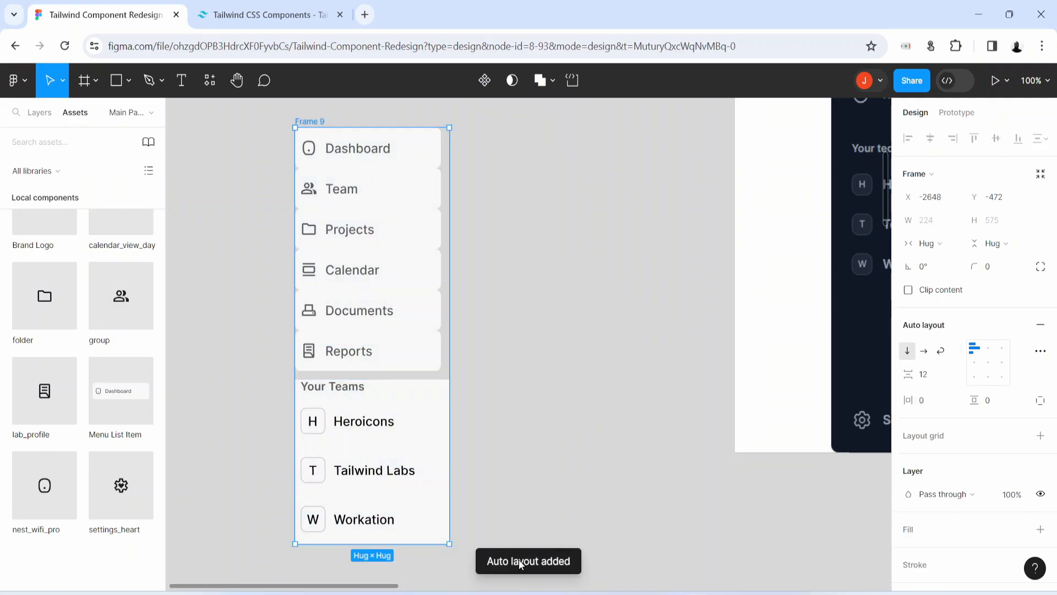
- Set the navigation menu list frame's width to Fill container inside the combined frame
double_click(379, 240)
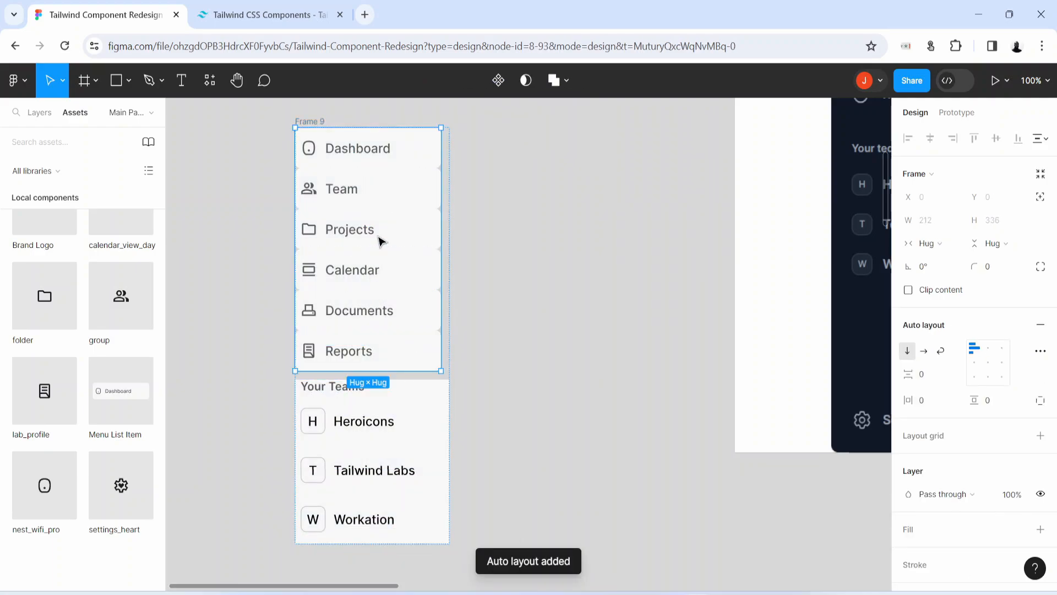
click(951, 247)
click(950, 264)
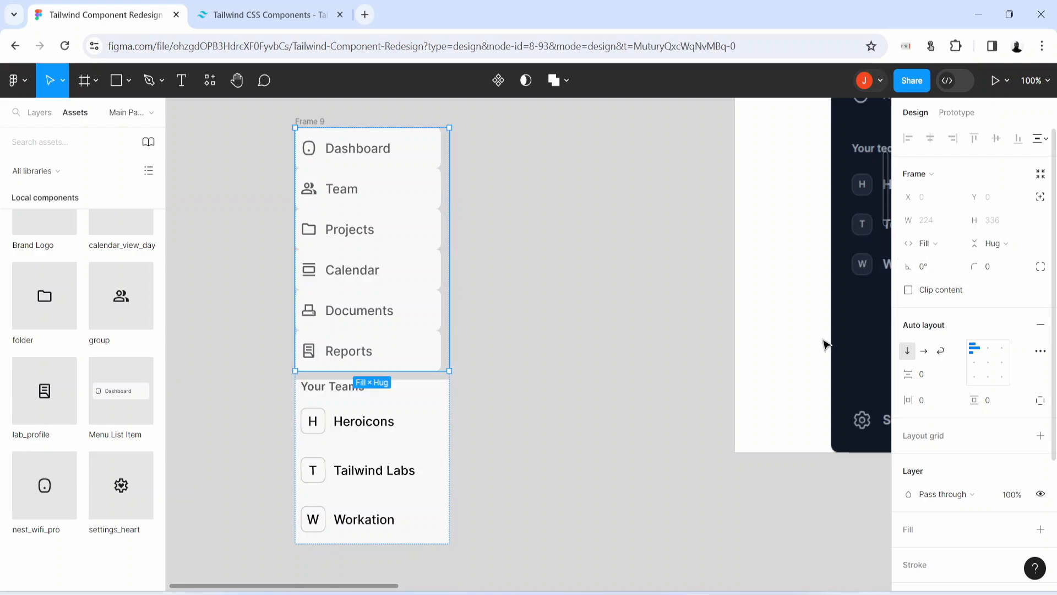
- Set all six menu items, from Dashboard to Reports, to Fill container width
click(412, 224)
shift+click(416, 190)
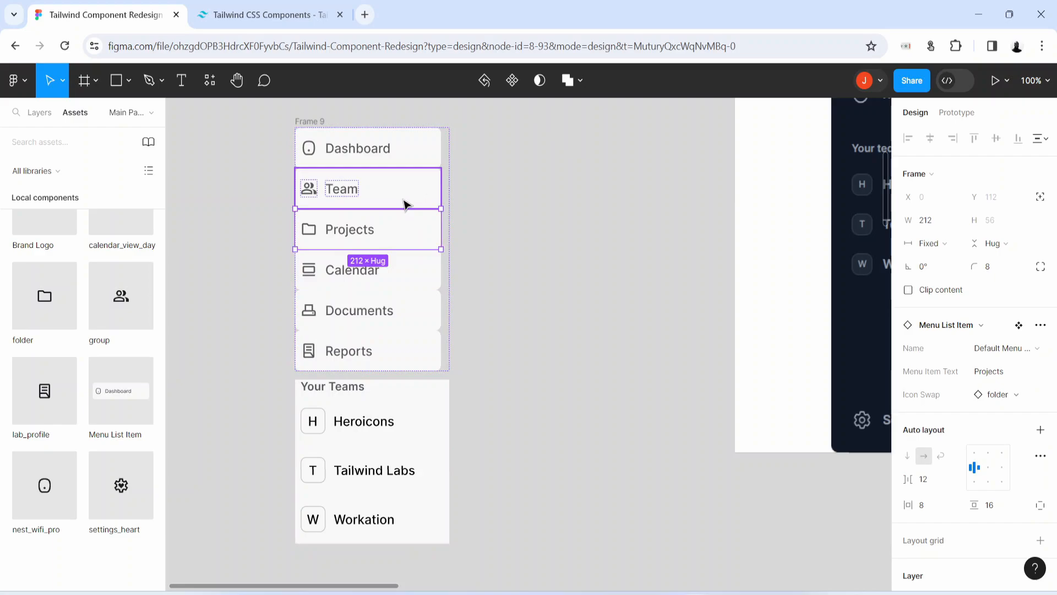
shift+click(395, 159)
shift+click(406, 275)
shift+click(409, 313)
shift+click(411, 358)
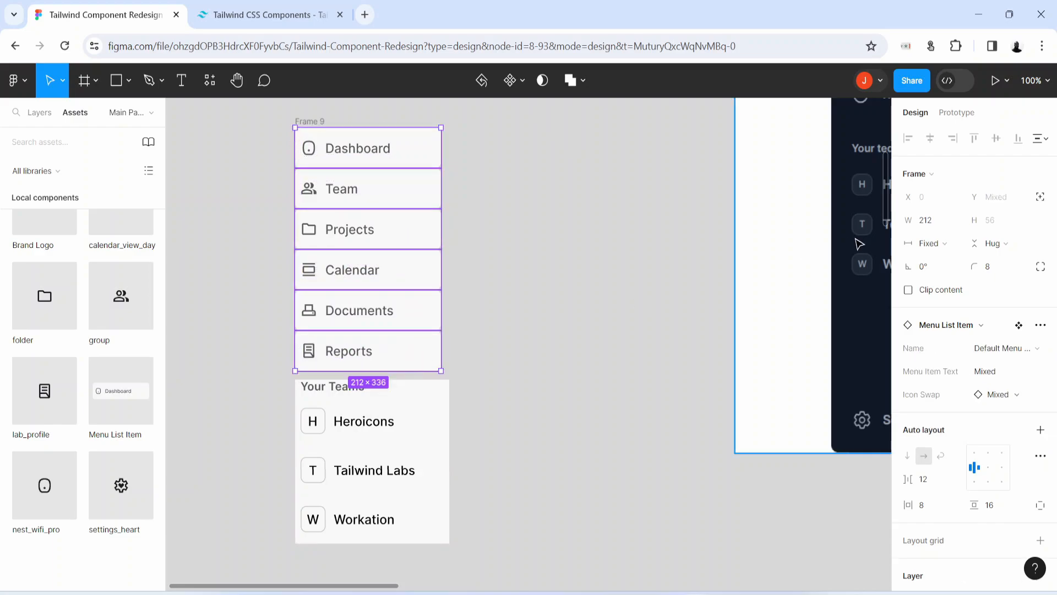
click(930, 246)
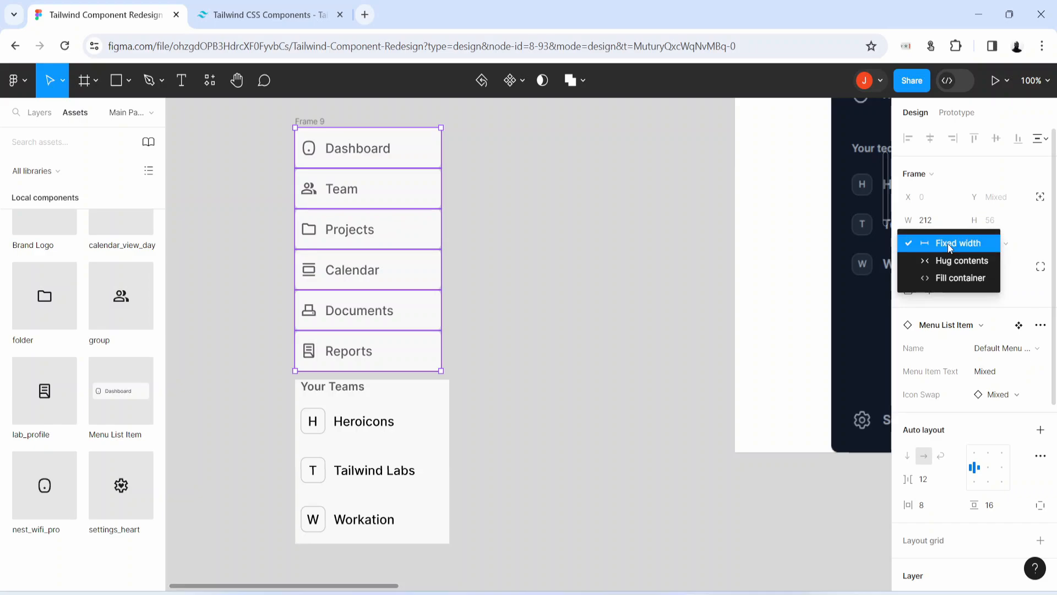
click(955, 279)
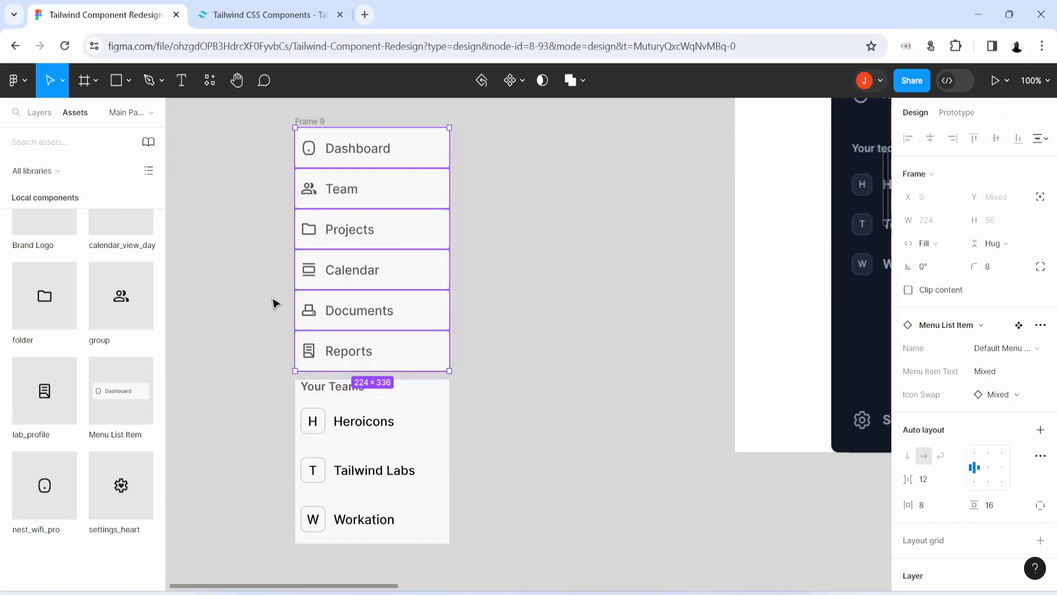
- Give the combined menu and teams frame a fill of F8F8F8 and a spacing of 40 between its sections
click(271, 229)
click(310, 121)
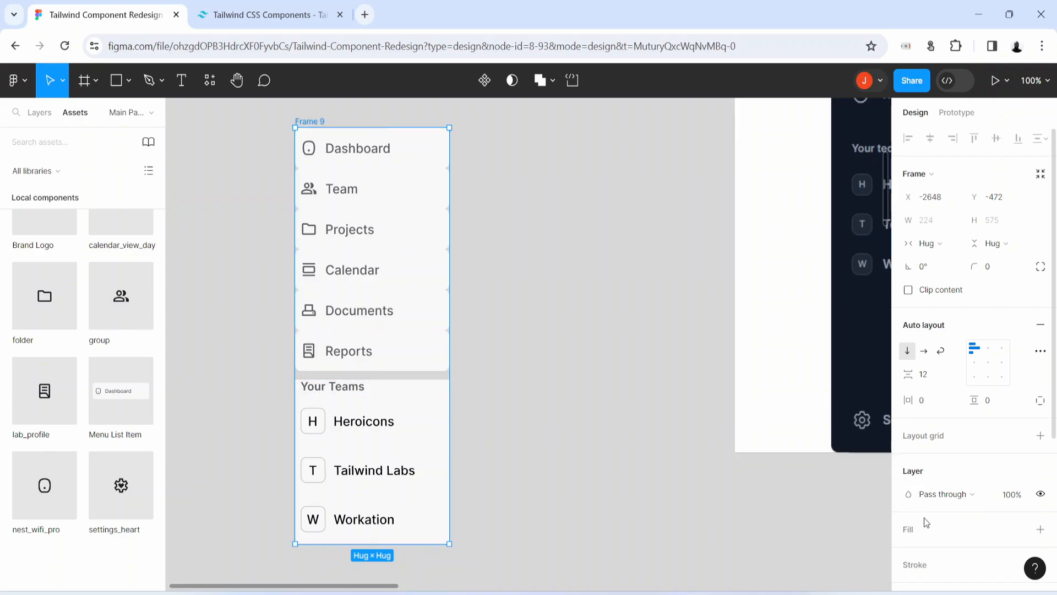
click(910, 532)
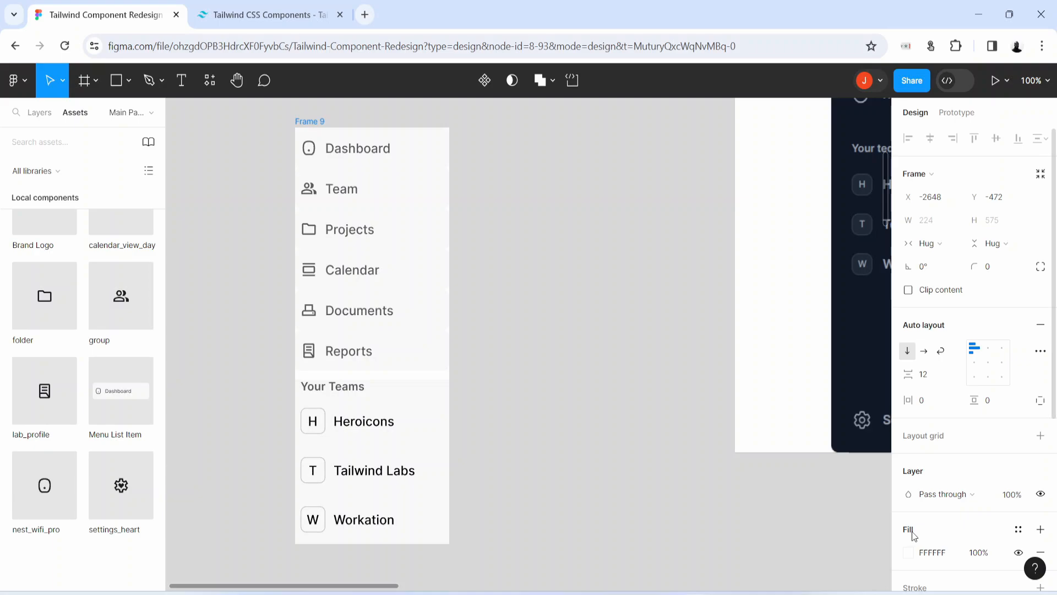
click(936, 553)
text(f8)
key(Return)
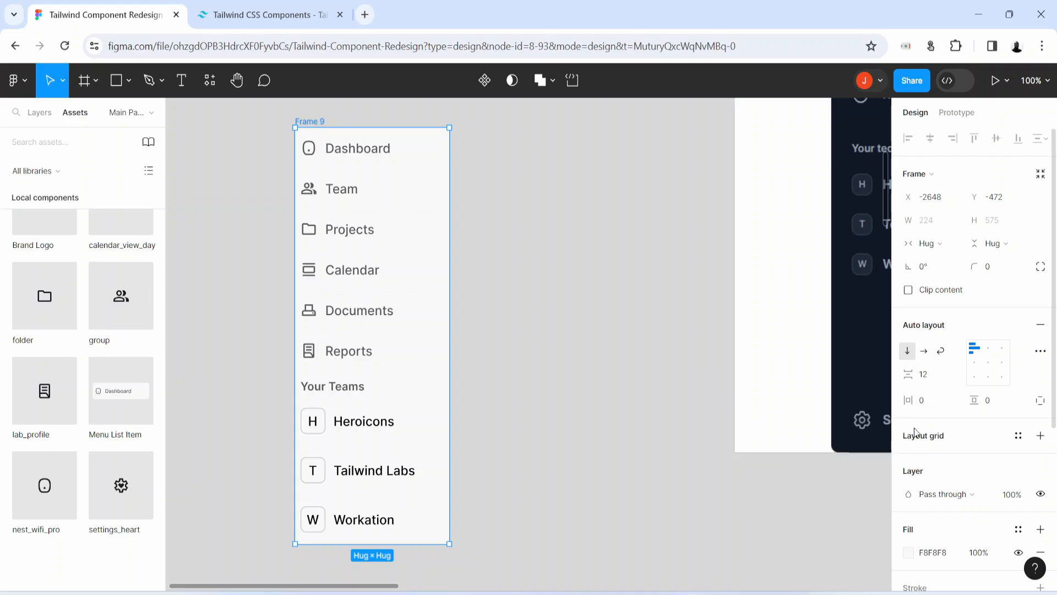
click(932, 375)
key(Return)
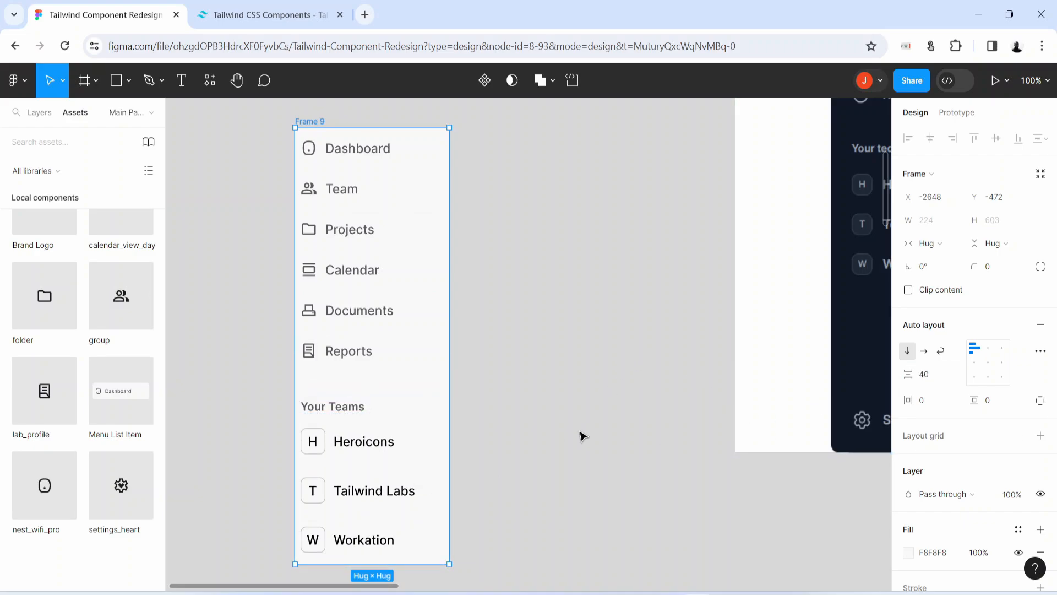
- Place the Brand Logo just above the combined menu frame and wrap both in a vertical auto layout frame
scroll(548, 499, down, 4)
scroll(548, 499, up, 8)
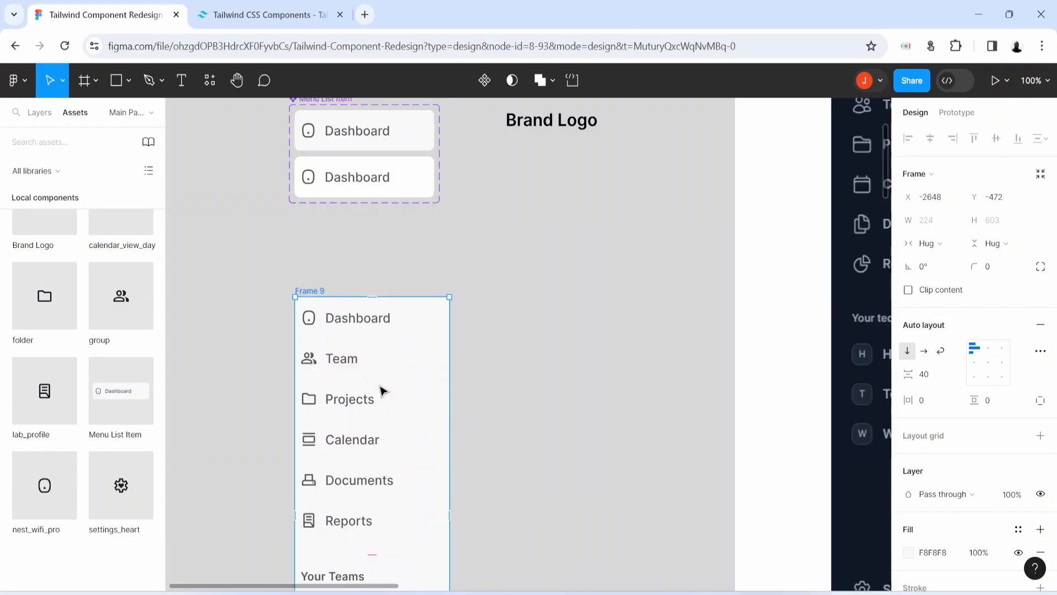
drag(534, 132, 317, 287)
scroll(317, 287, down, 2)
drag(249, 137, 568, 518)
scroll(569, 529, down, 4)
scroll(569, 517, up, 4)
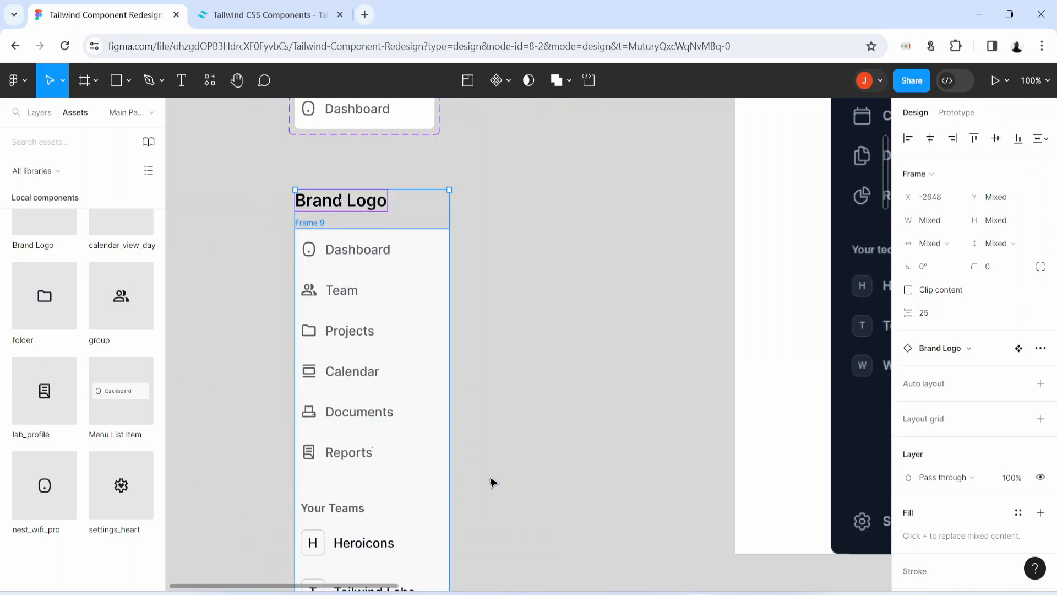
key(shift+a)
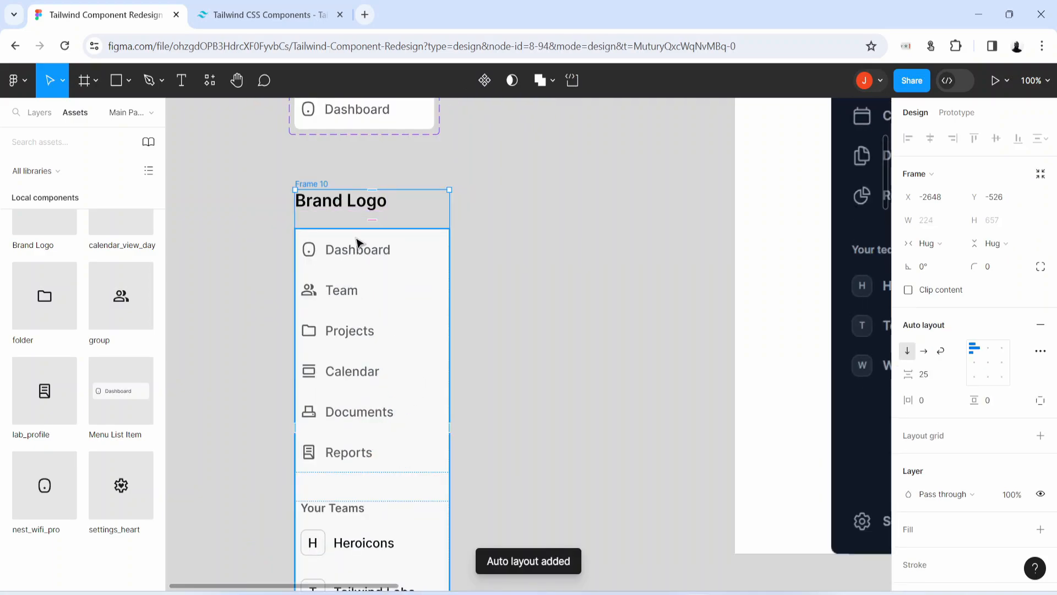
- Set the combined menu and teams frame to Fill container width within the frame holding the Brand Logo
click(385, 331)
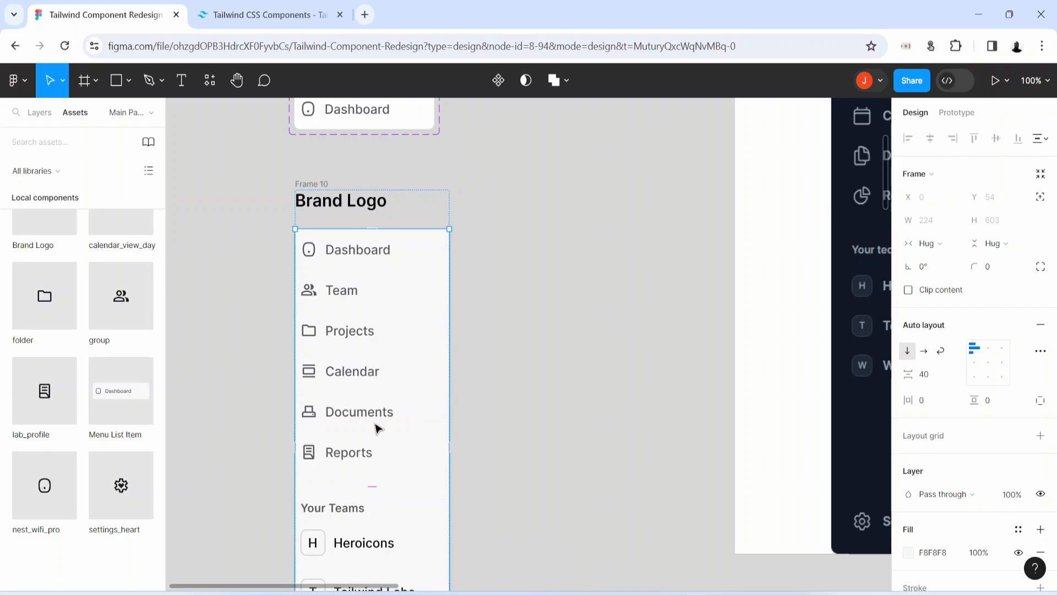
click(928, 243)
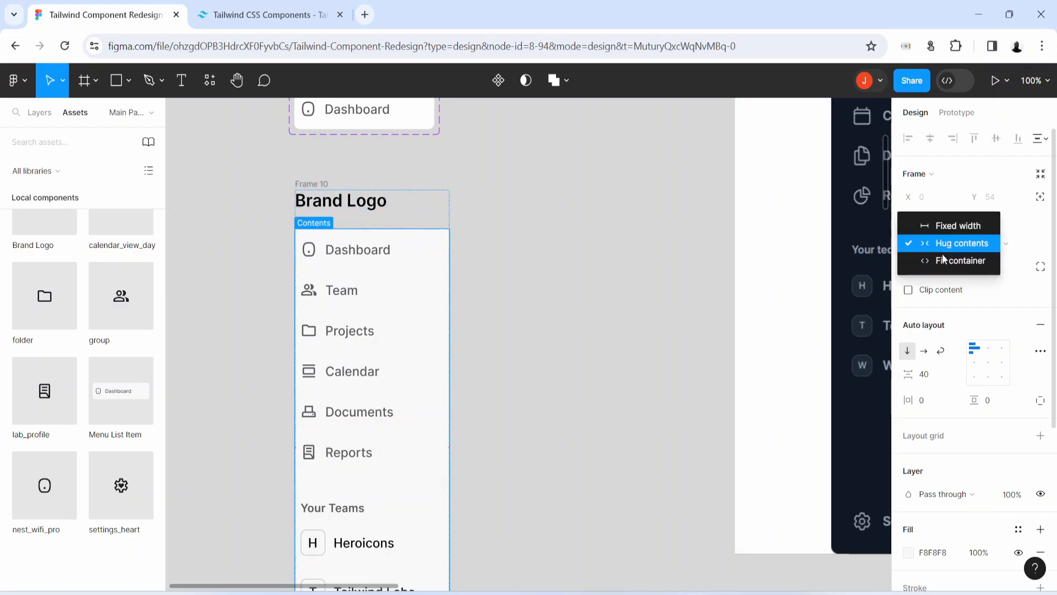
click(949, 262)
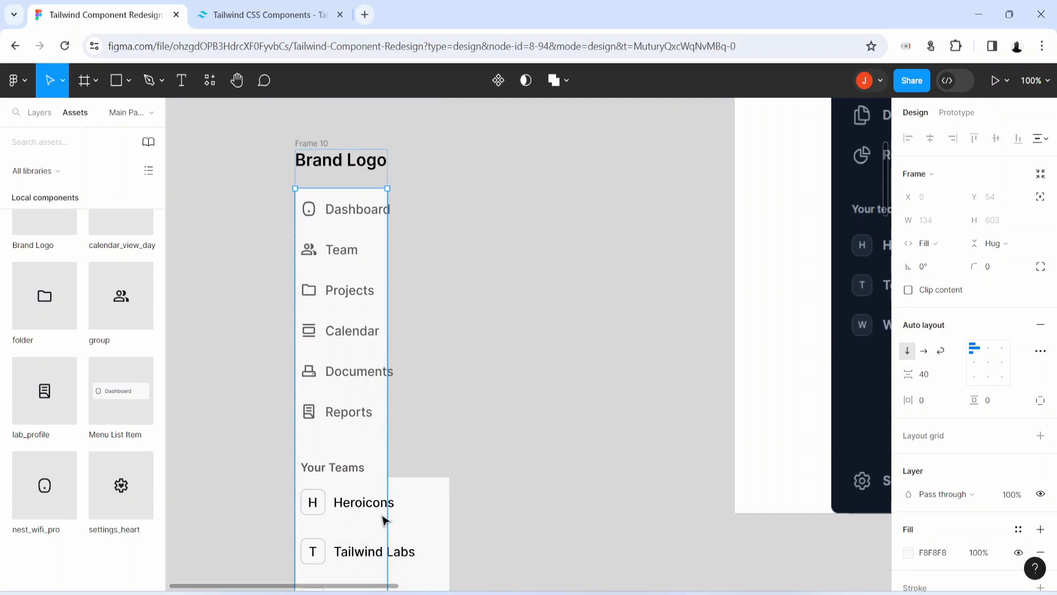
- Set the frame with the Heroicons, Tailwind Labs and Workation rows to Fill container width
scroll(385, 520, down, 4)
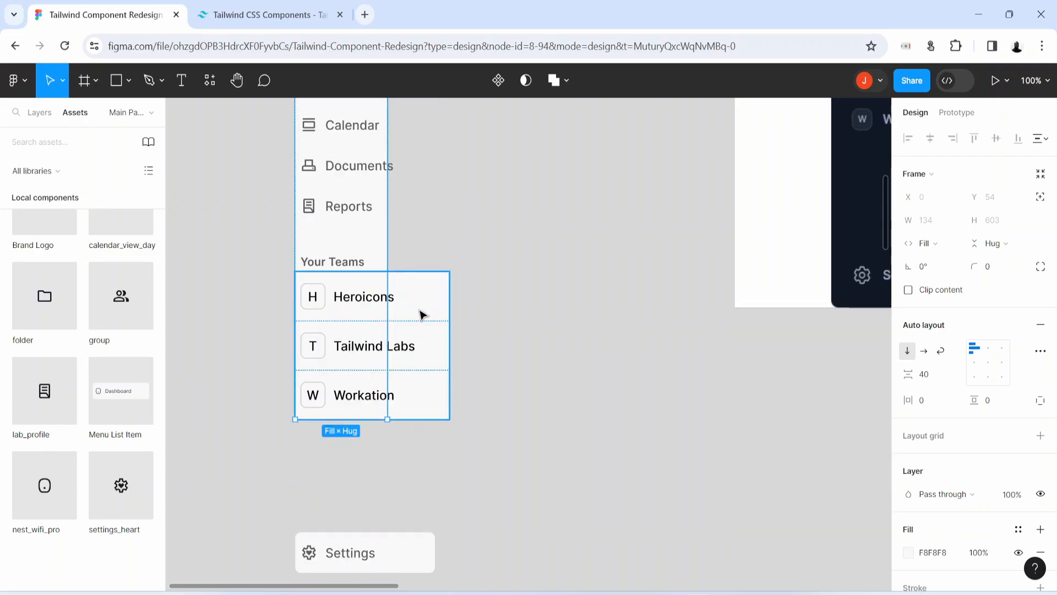
click(421, 314)
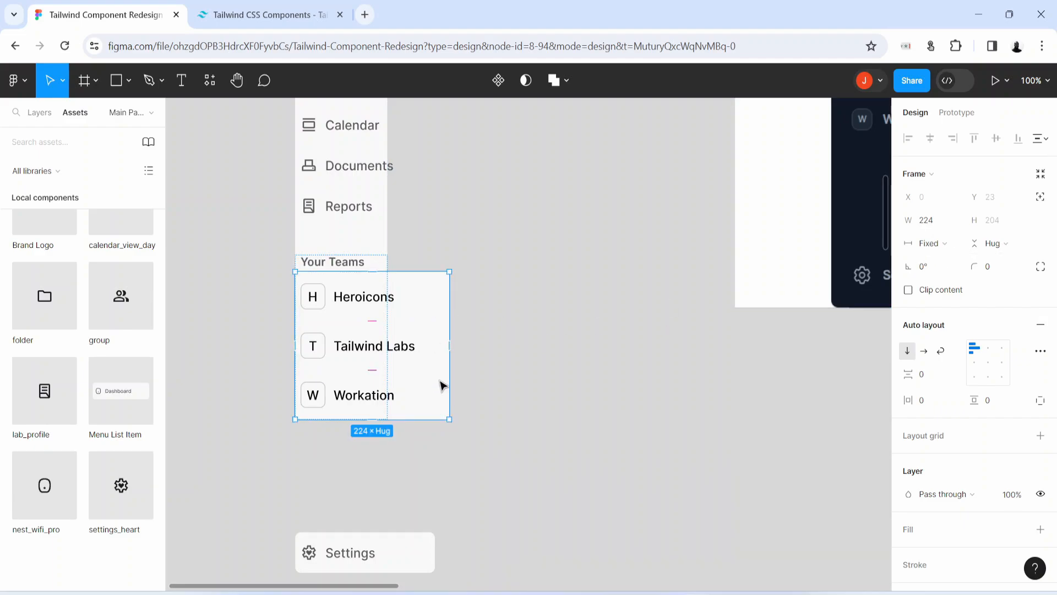
click(946, 243)
click(951, 278)
- Widen the outer sidebar frame holding the Brand Logo and menu to about 255
scroll(453, 414, up, 5)
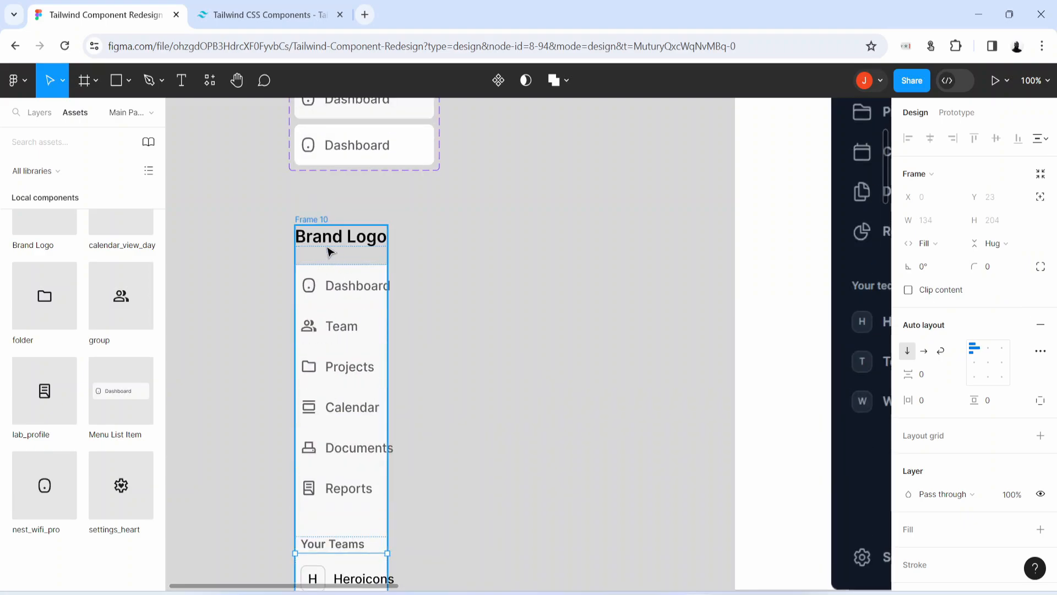
click(331, 249)
drag(389, 260, 469, 255)
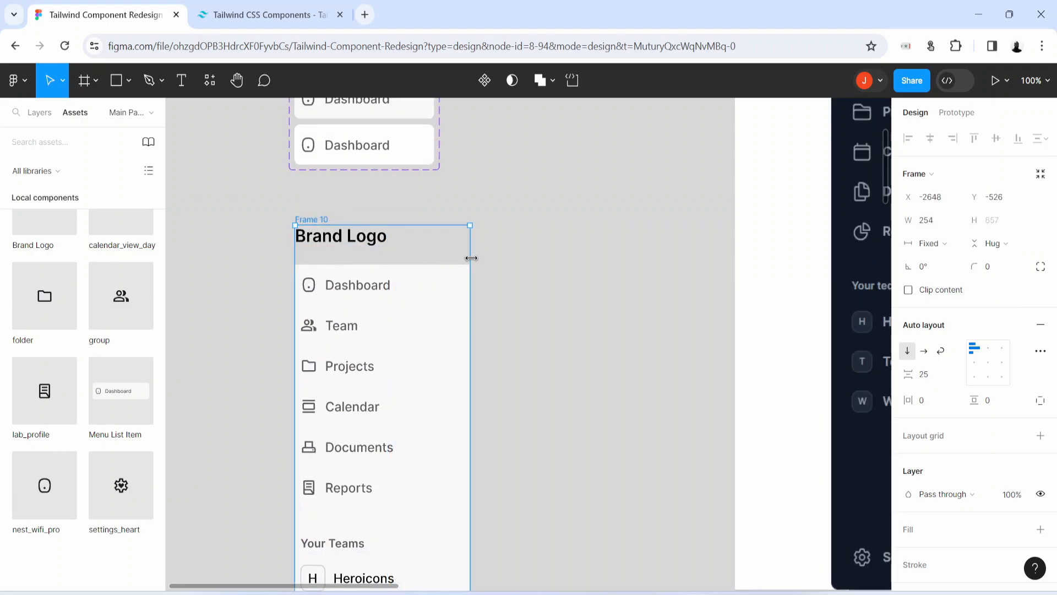
scroll(484, 380, down, 4)
scroll(485, 383, up, 2)
scroll(484, 382, up, 1)
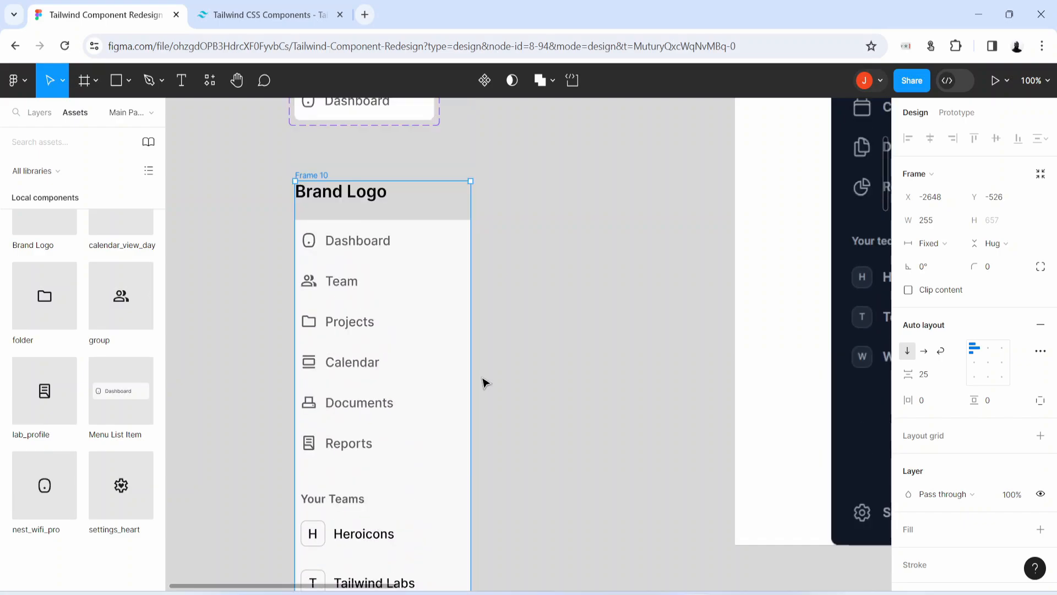
- Add a fill with hex value f9 to the outer sidebar frame
click(916, 531)
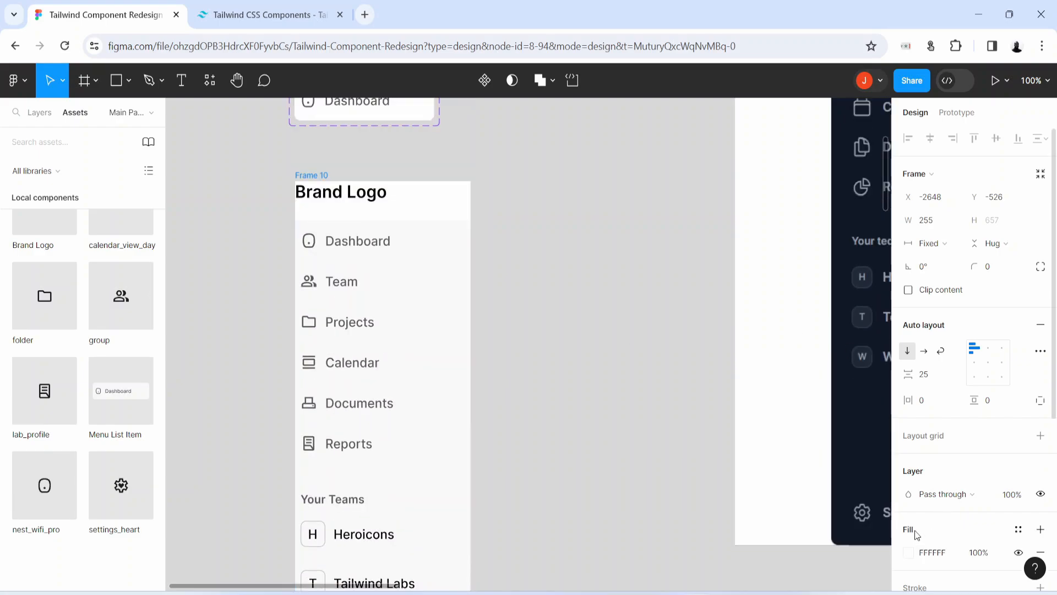
click(951, 556)
text(f)
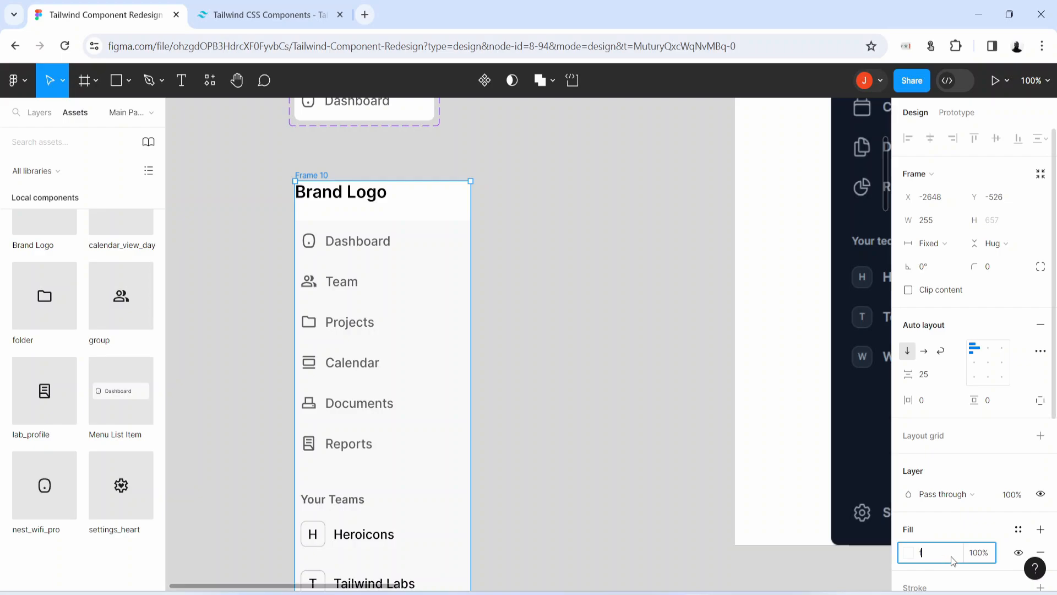
text(9)
key(Return)
- Move the Settings item up closer to the bottom edge of the sidebar frame
scroll(448, 380, down, 6)
click(573, 428)
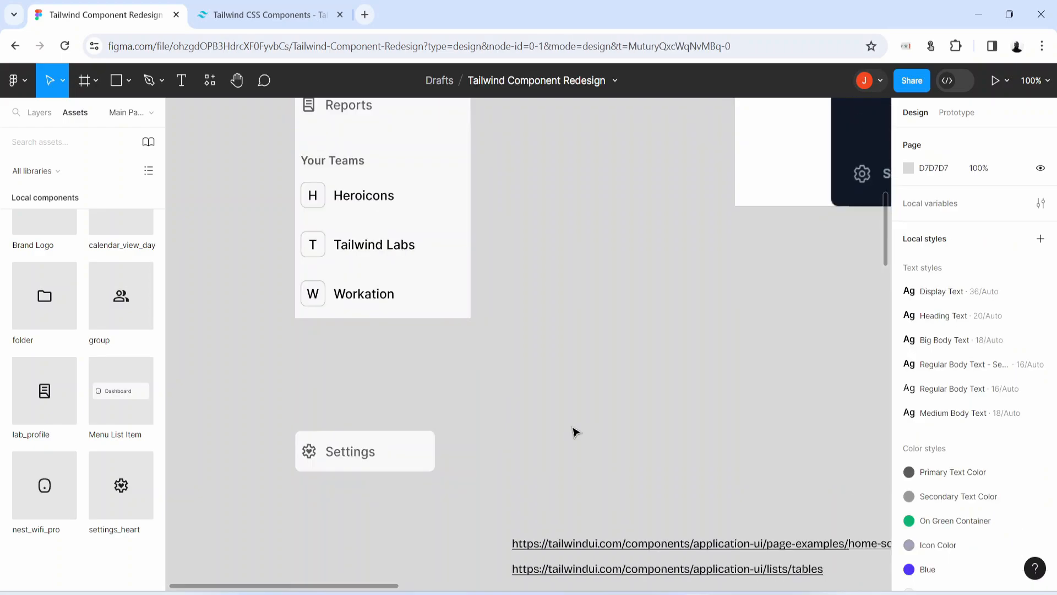
scroll(573, 431, up, 1)
drag(347, 468, 350, 383)
scroll(464, 456, up, 3)
scroll(464, 456, up, 2)
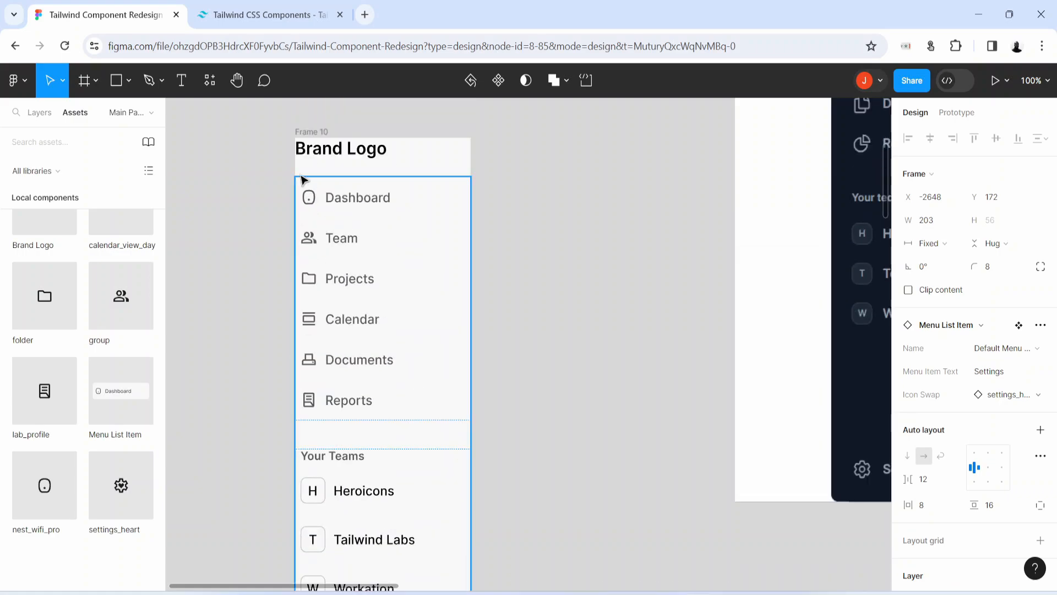
- Wrap the sidebar frame and the Settings item in one vertical auto layout frame and move it left into empty canvas space
drag(267, 115, 539, 430)
click(548, 452)
key(shift+a)
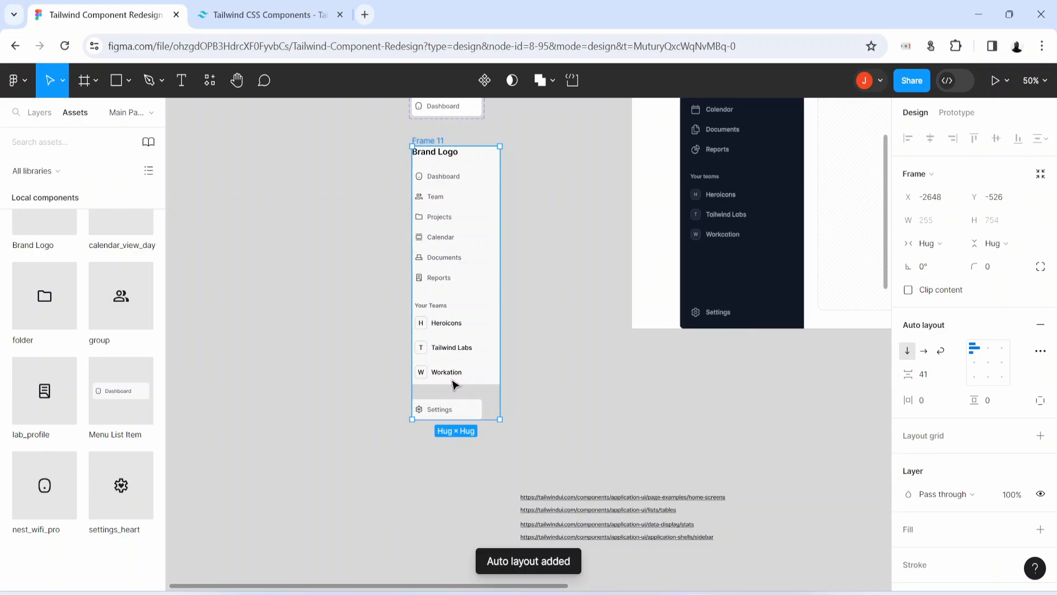
drag(470, 274, 346, 290)
- Set both the inner menu frame and the Settings item to Fill container width
click(351, 265)
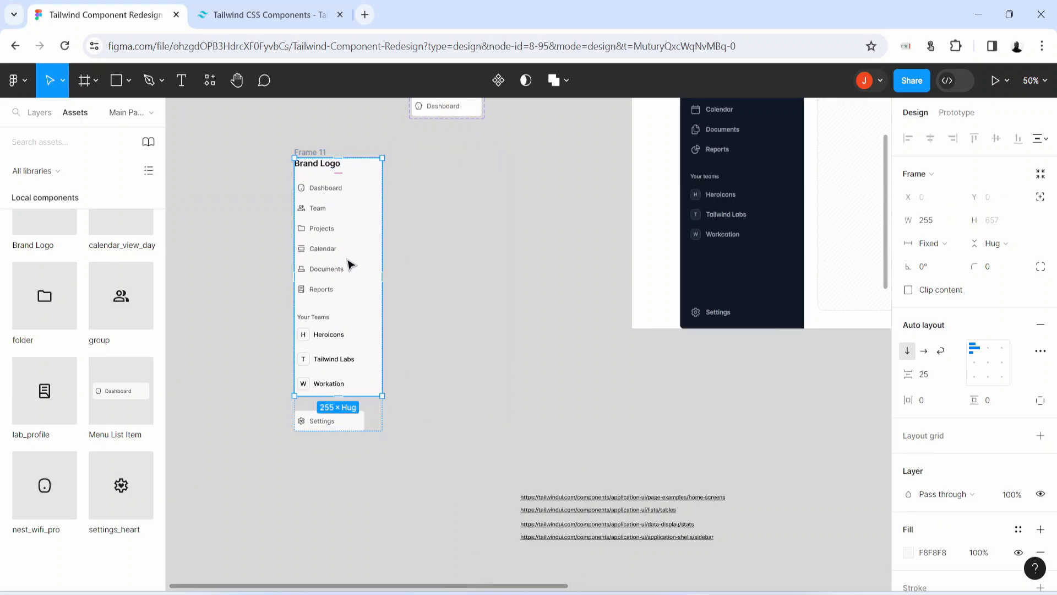
click(956, 244)
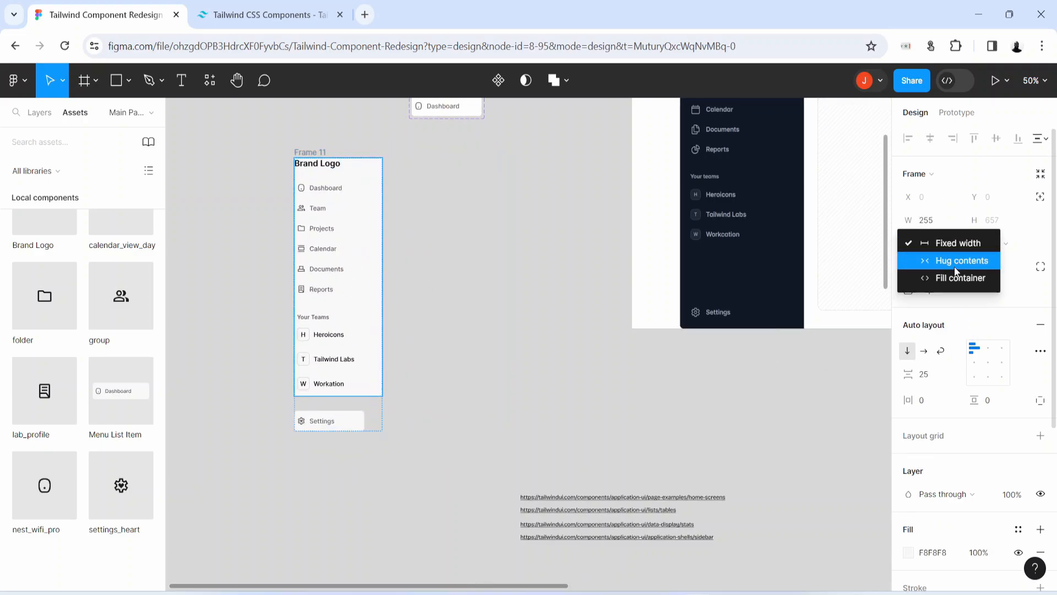
click(950, 279)
click(340, 429)
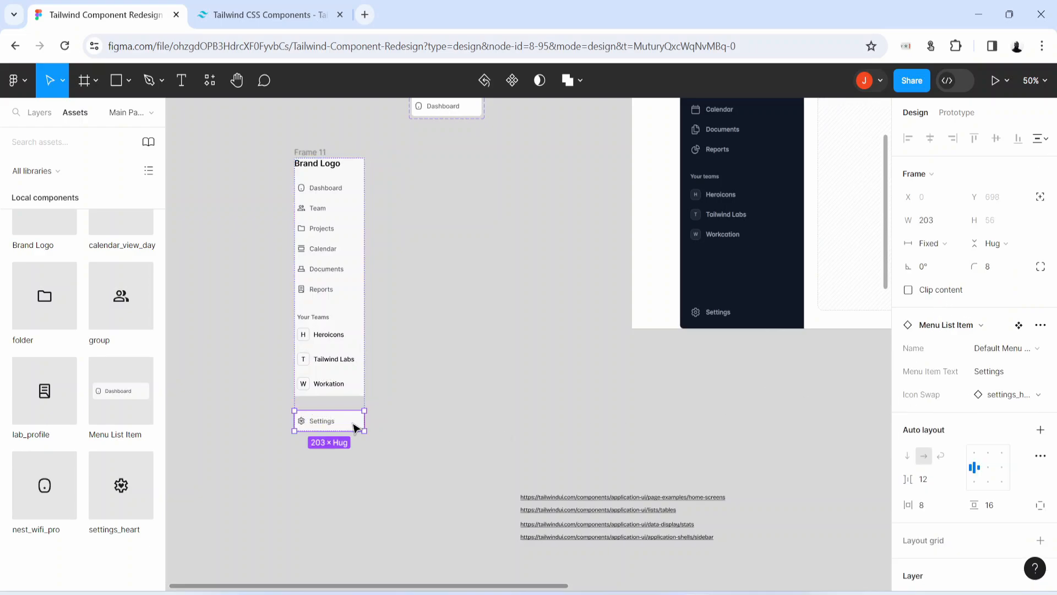
click(956, 244)
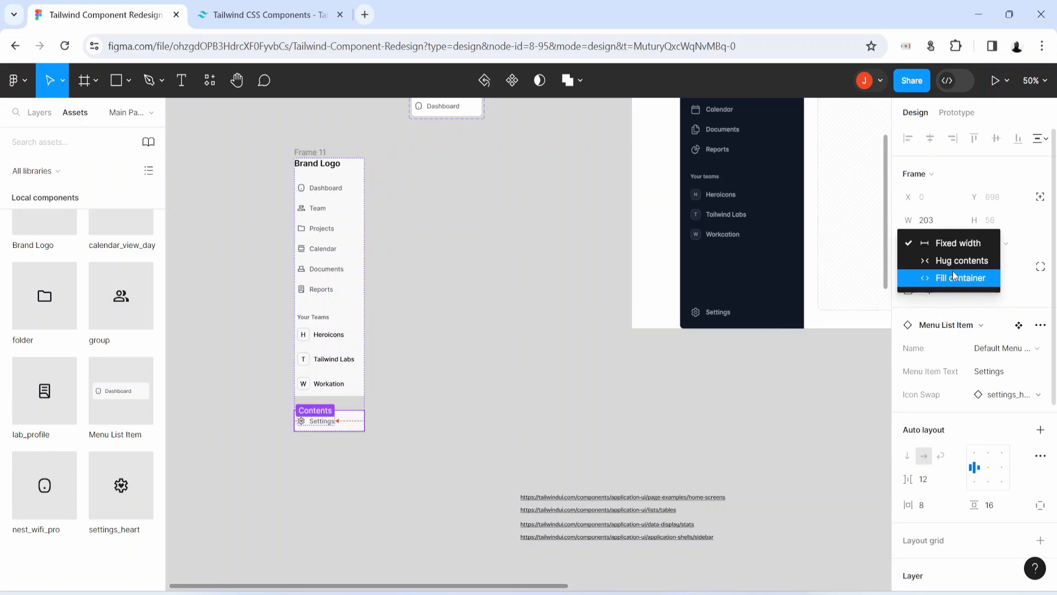
click(953, 277)
- Widen the outer auto layout frame holding the menu and Settings item to about 266
click(305, 151)
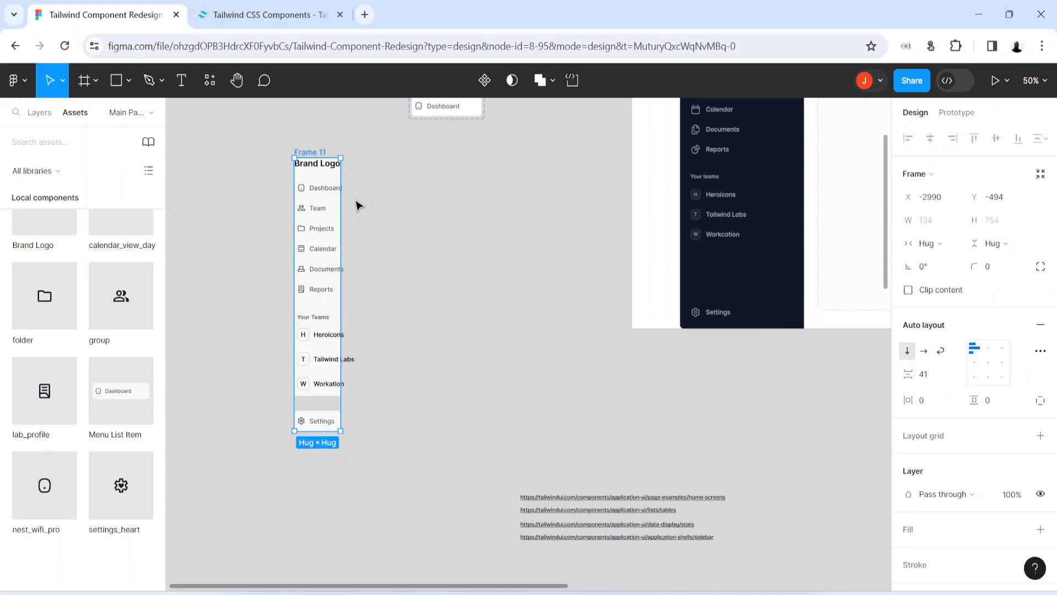
drag(341, 192, 414, 195)
drag(414, 196, 387, 196)
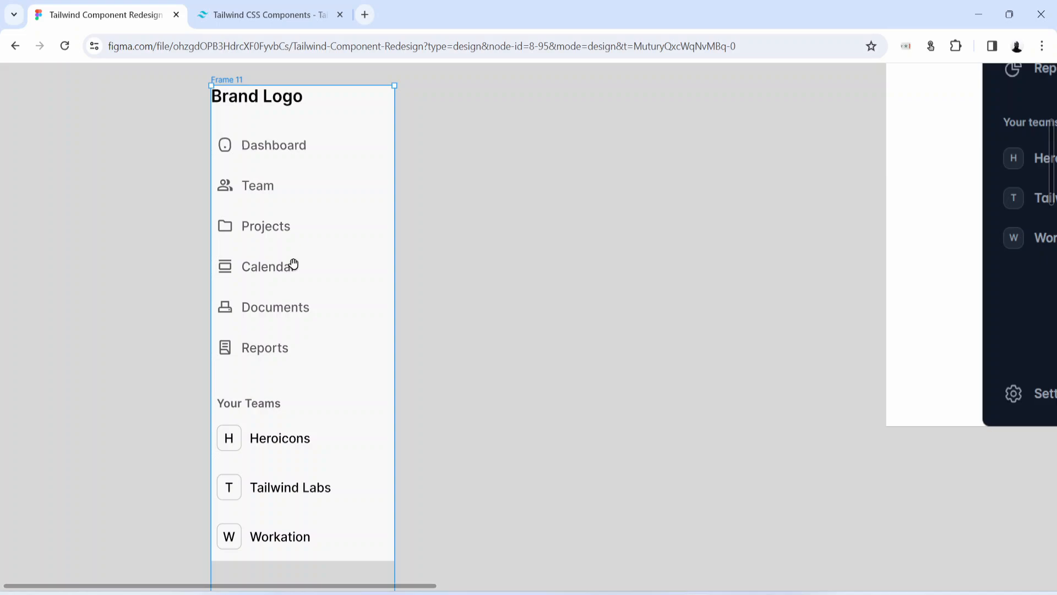
key(ctrl+backslash)
drag(342, 206, 424, 276)
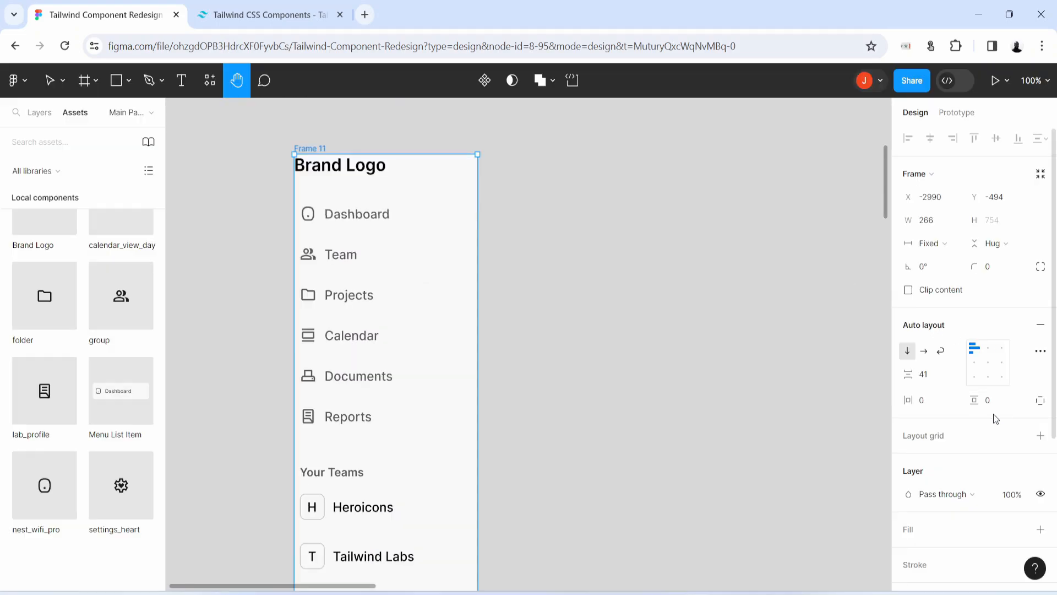
- Set the outer frame's auto layout padding to 12 horizontal and 24 vertical
click(935, 402)
text(12)
key(Return)
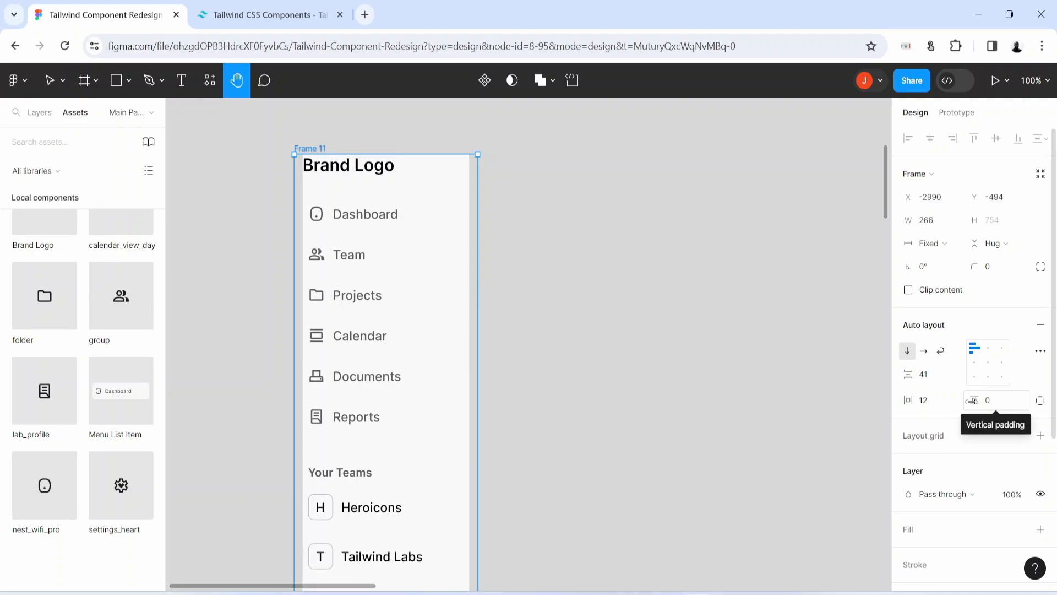
- Add a fill to the outer sidebar frame and set its hex value to F8F8F8
click(916, 534)
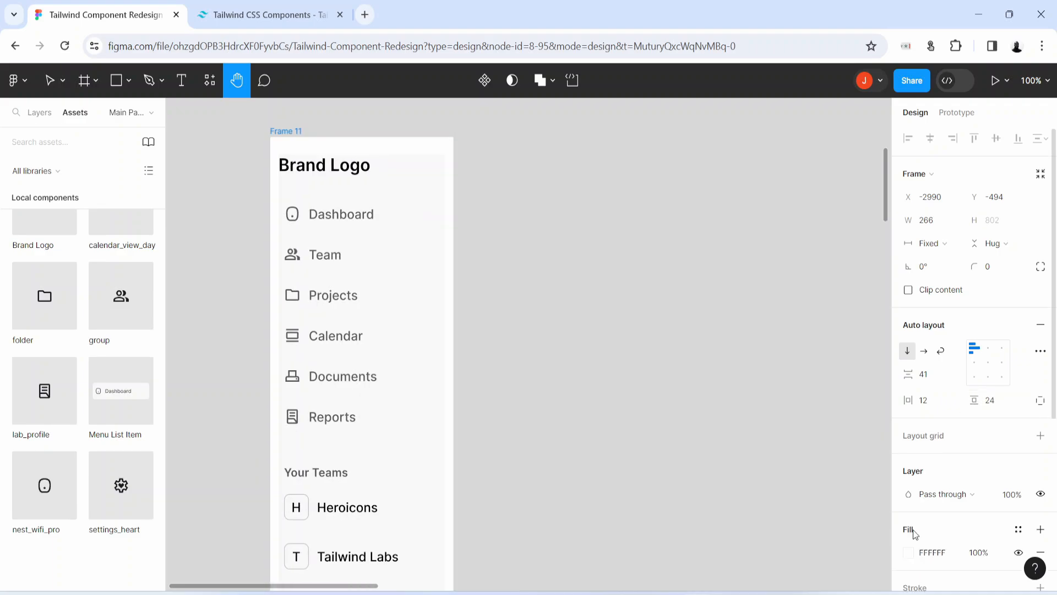
scroll(915, 534, down, 4)
click(959, 337)
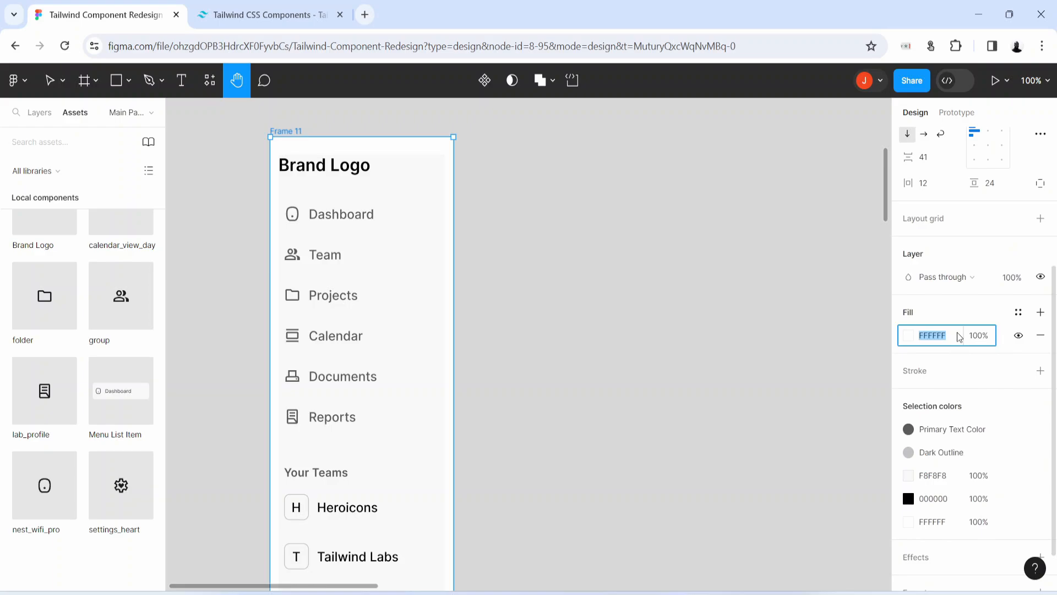
text(f8f8f8)
key(Return)
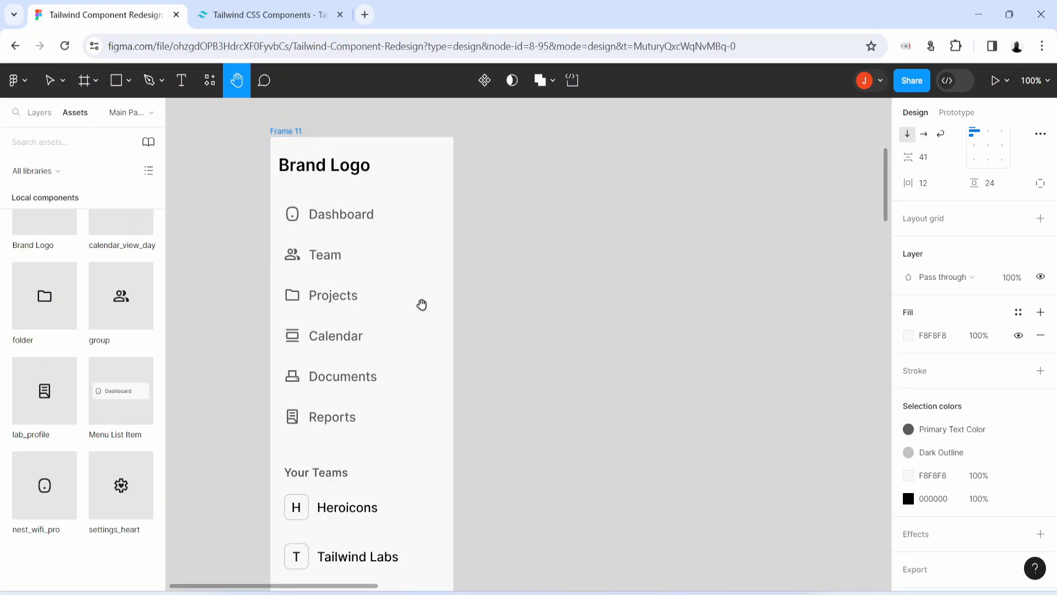
- Narrow the outer sidebar frame slightly to a width of about 263
key(v)
mouse_move(456, 295)
mouse_down()
mouse_move(465, 295)
mouse_move(452, 294)
mouse_up()
scroll(375, 422, down, 1)
scroll(373, 422, down, 5)
scroll(373, 420, up, 7)
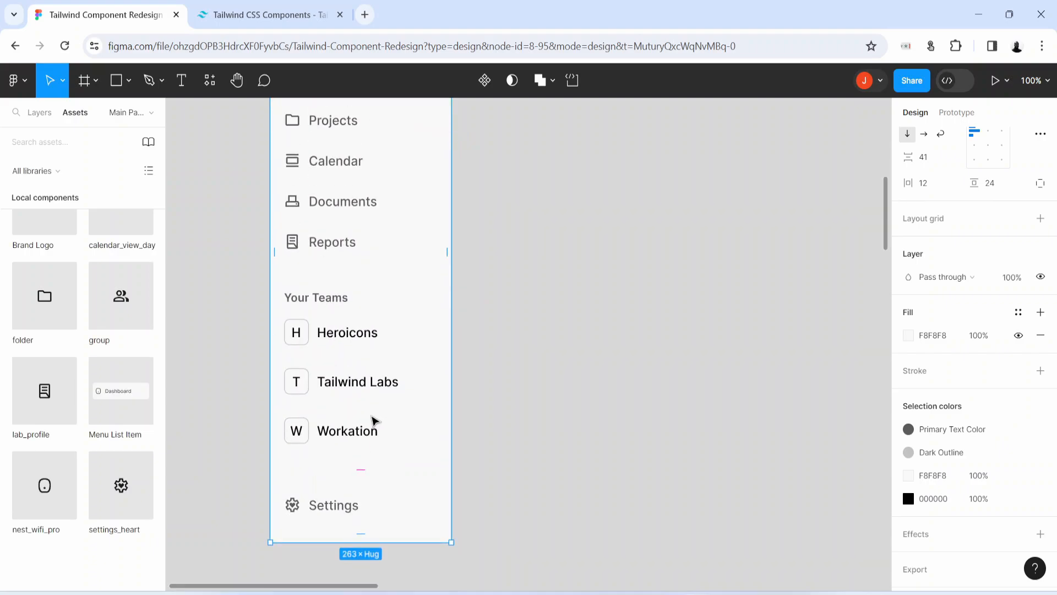
- Set the outer sidebar frame's vertical gap between the menu frame and the Settings item to Auto
click(373, 312)
scroll(370, 309, down, 6)
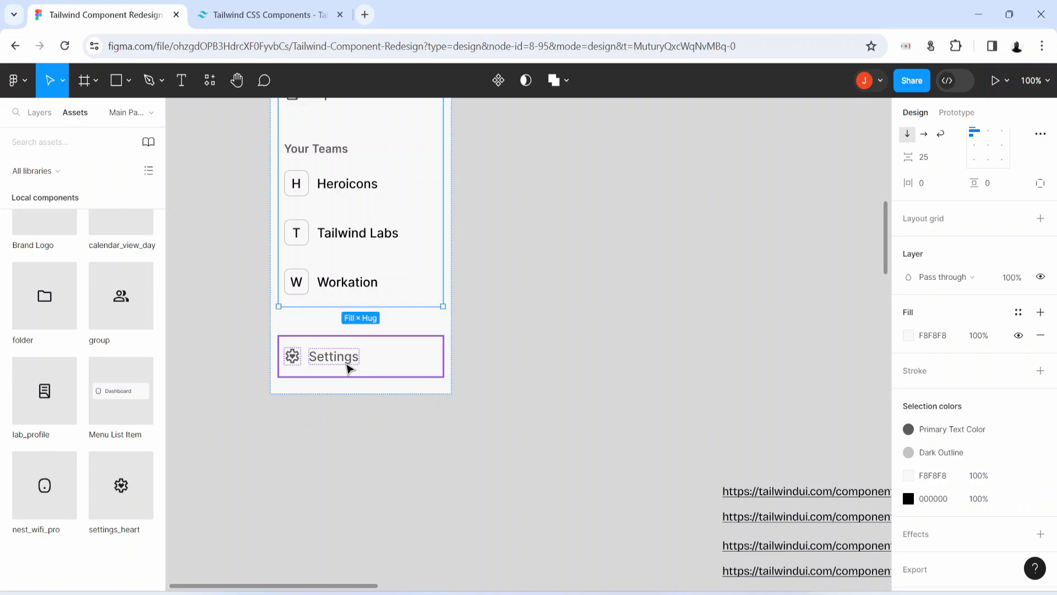
scroll(348, 368, up, 6)
click(288, 137)
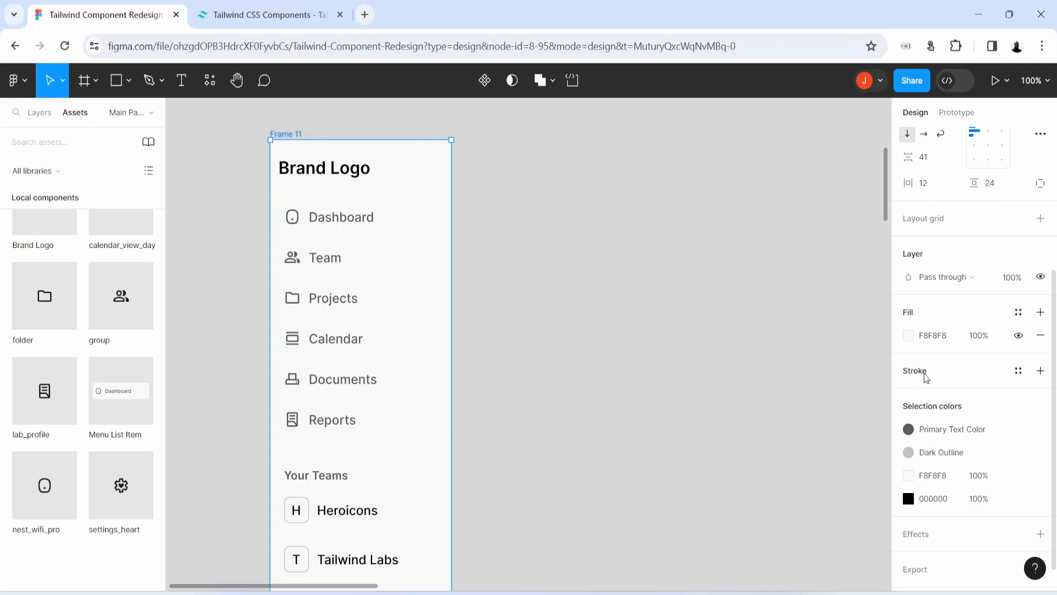
scroll(931, 374, up, 4)
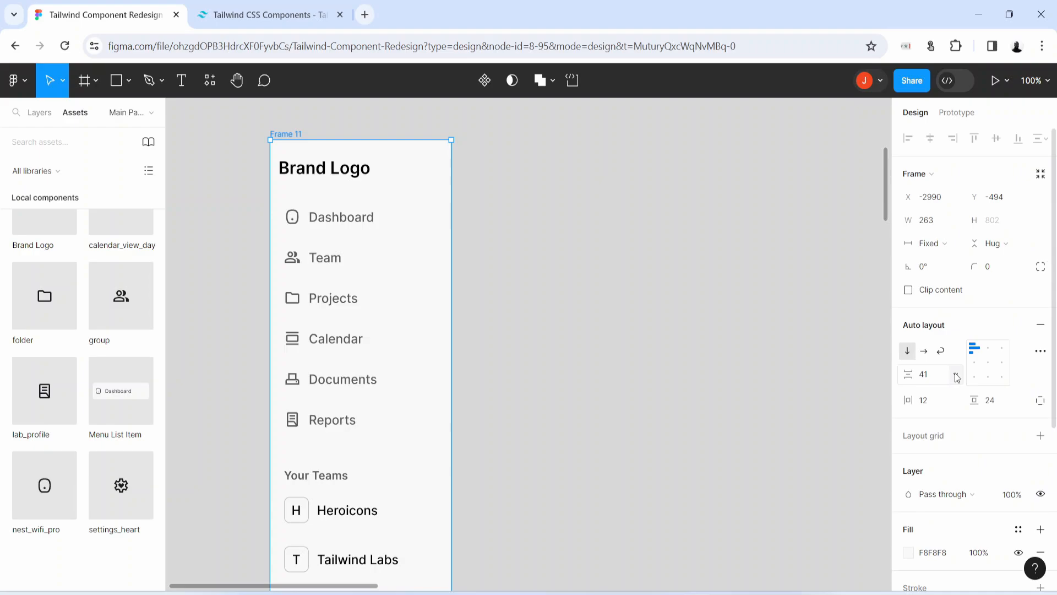
click(957, 376)
click(937, 392)
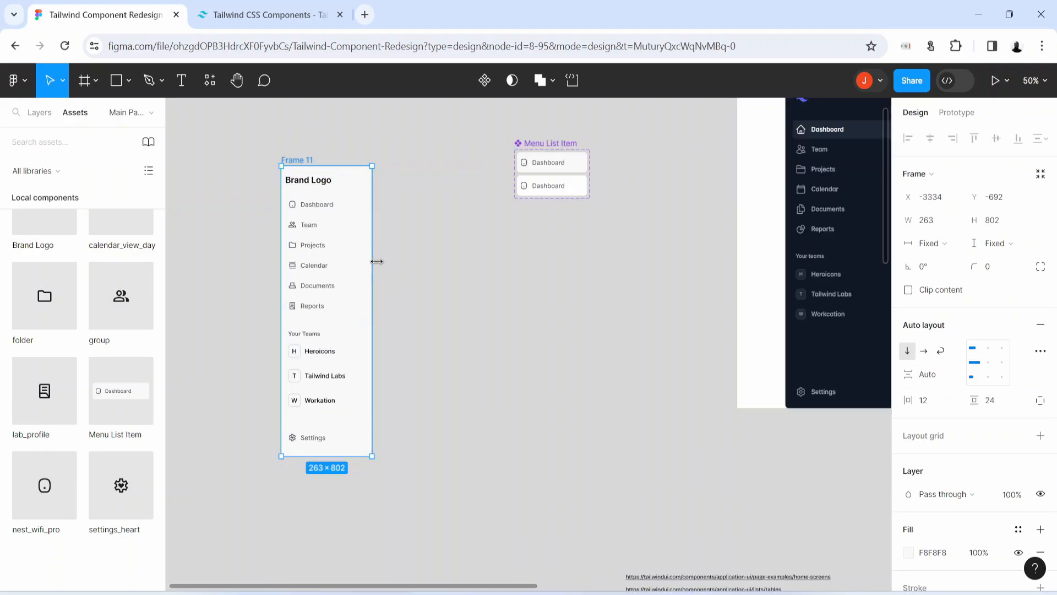
- Enlarge the outer sidebar frame to about 312 by 1006 and rename it Sidebar
drag(377, 261, 394, 262)
drag(356, 459, 362, 531)
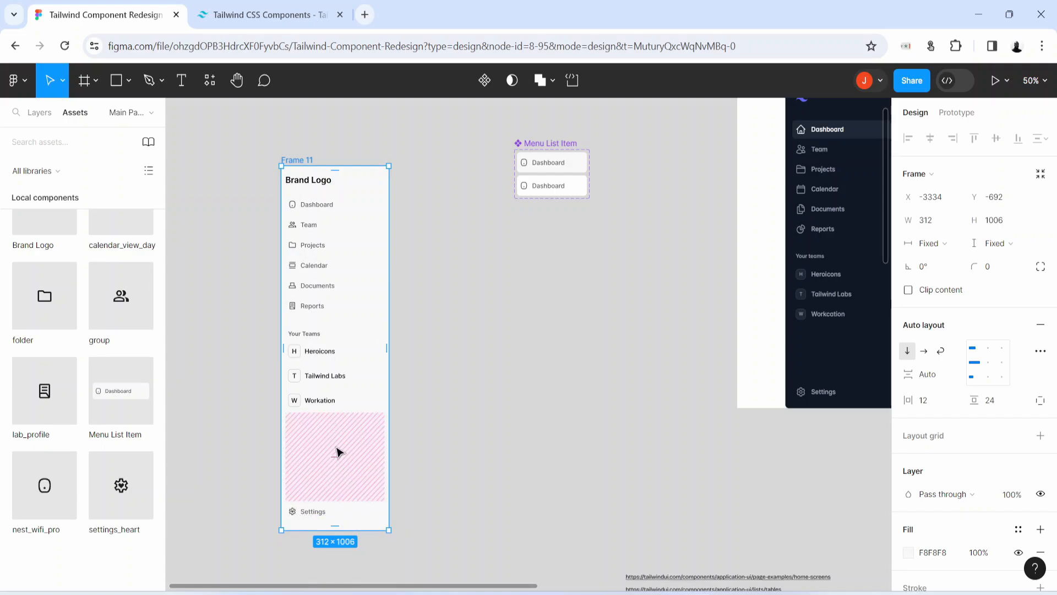
double_click(302, 159)
text(Sidebar)
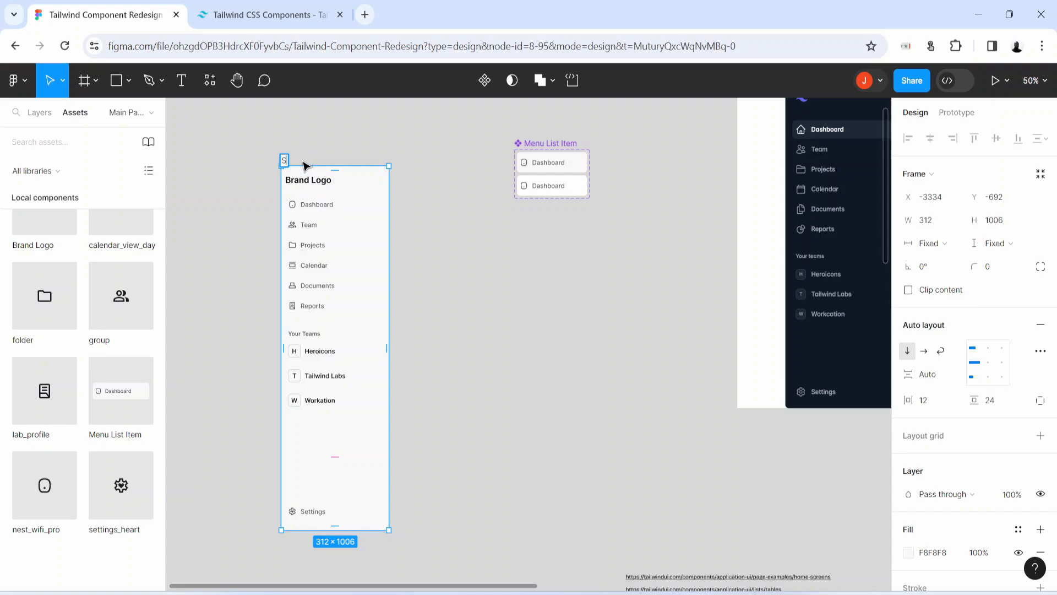
key(Return)
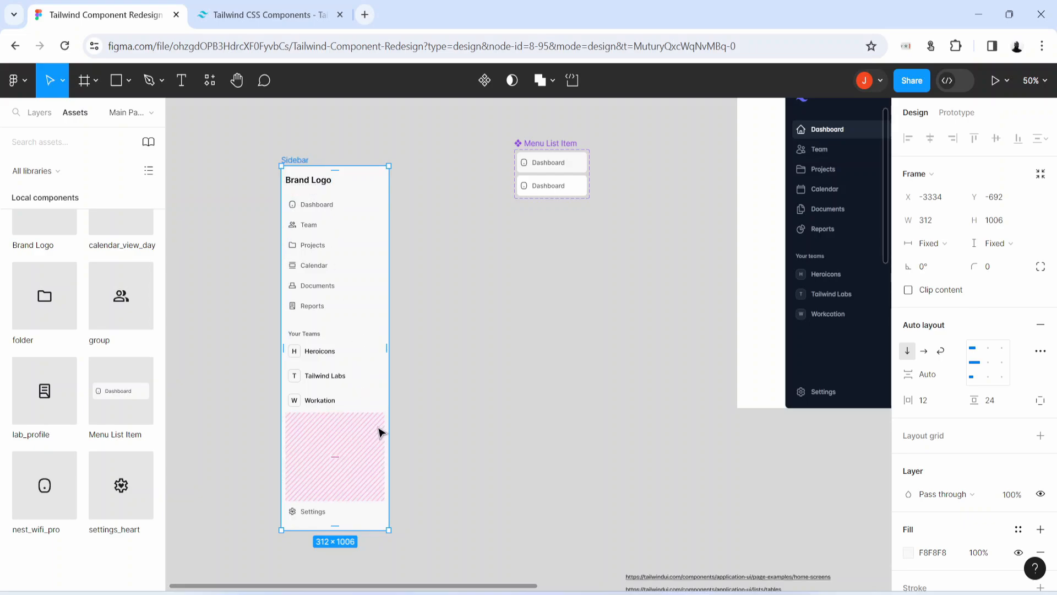
- Shift the Sidebar frame slightly up and left on the canvas and turn it into a component
drag(373, 347, 341, 337)
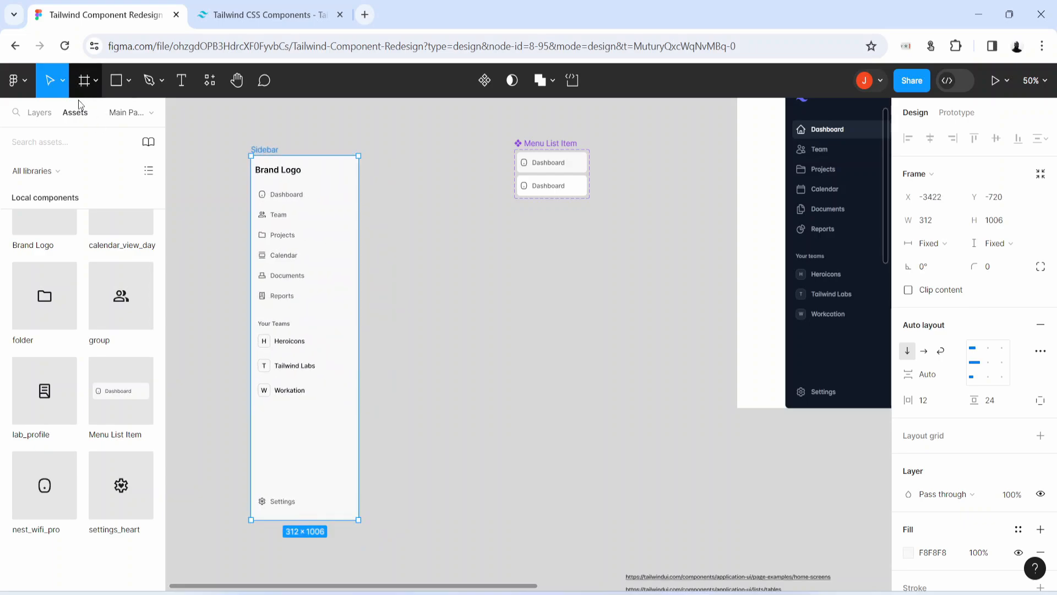
click(39, 113)
click(484, 80)
scroll(517, 458, down, 1)
click(517, 459)
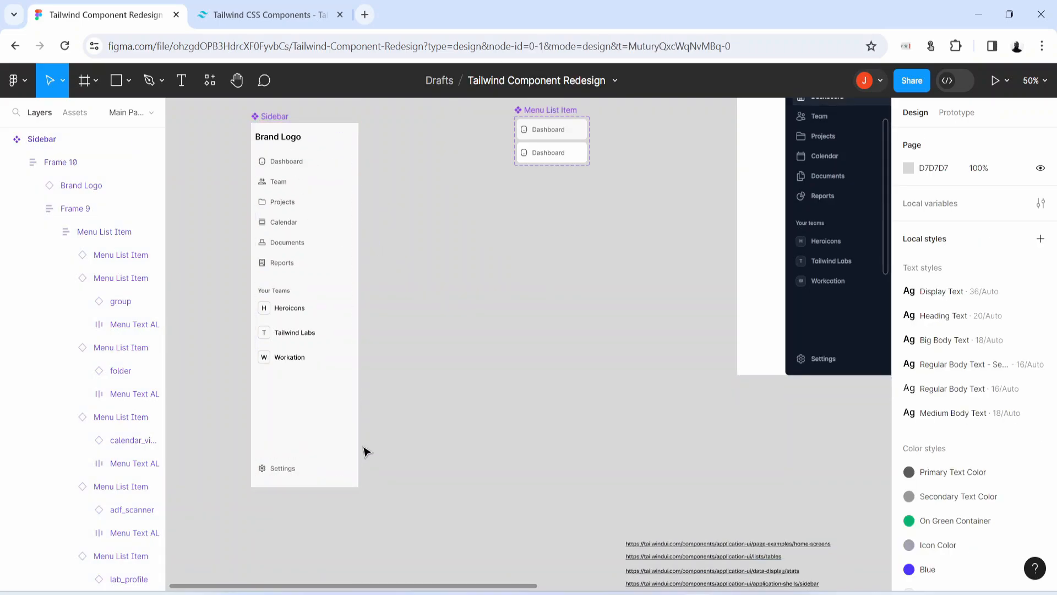
- Move the four Tailwind UI link texts directly beneath the dark dashboard screenshot
scroll(365, 457, down, 3)
drag(588, 402, 786, 540)
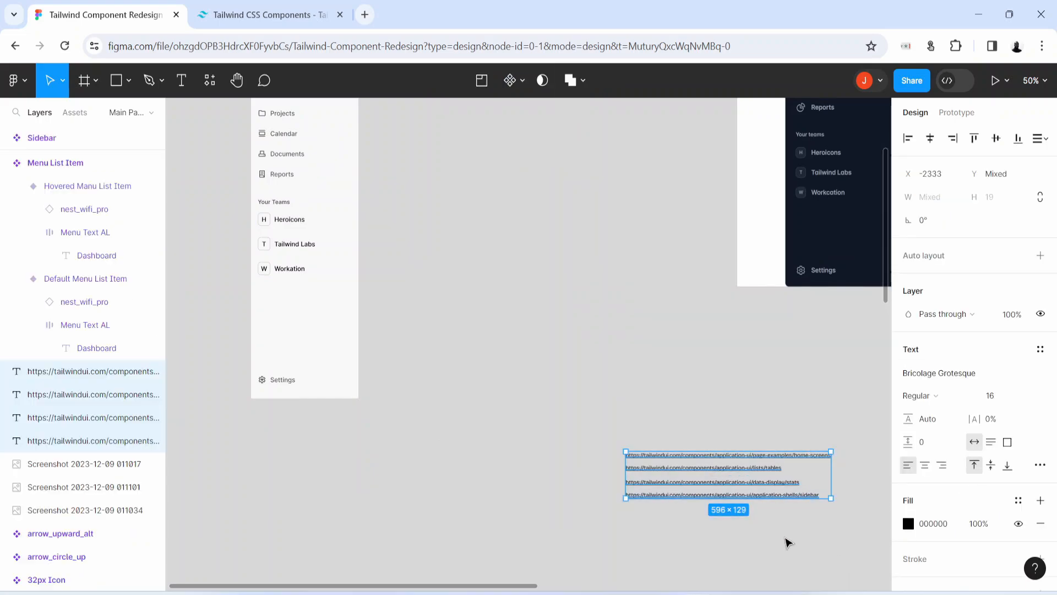
drag(709, 461, 821, 322)
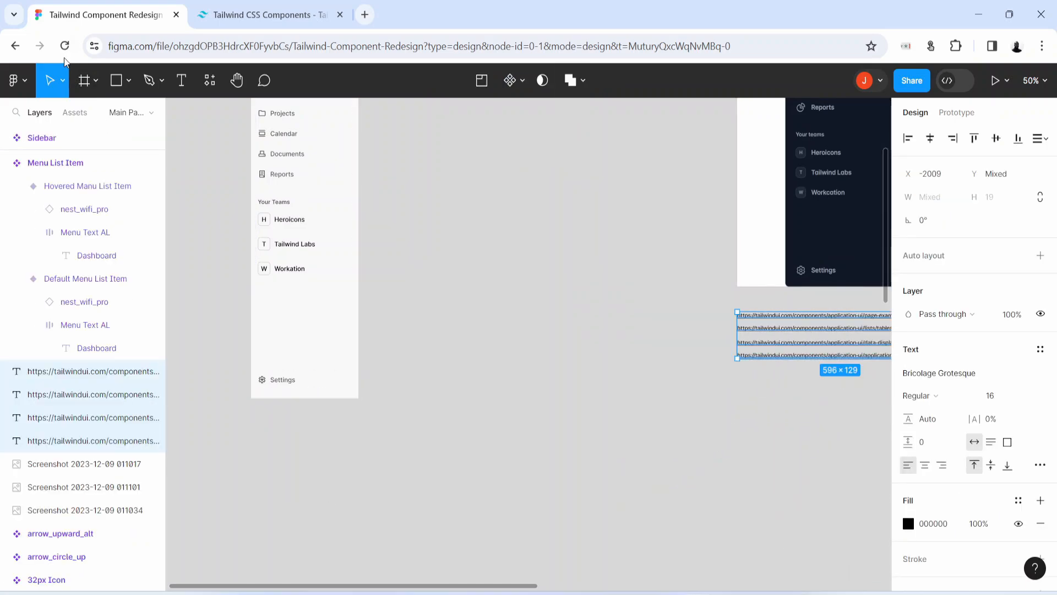
- Create a MacBook Air frame of 1280 by 832 and place it in the empty canvas area below the Sidebar component
click(85, 87)
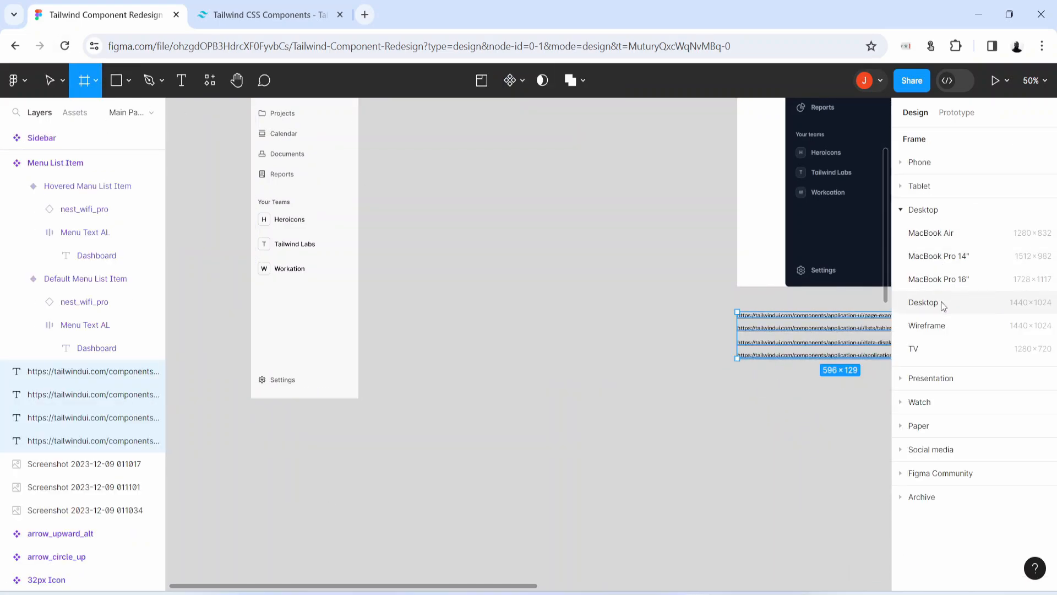
click(936, 233)
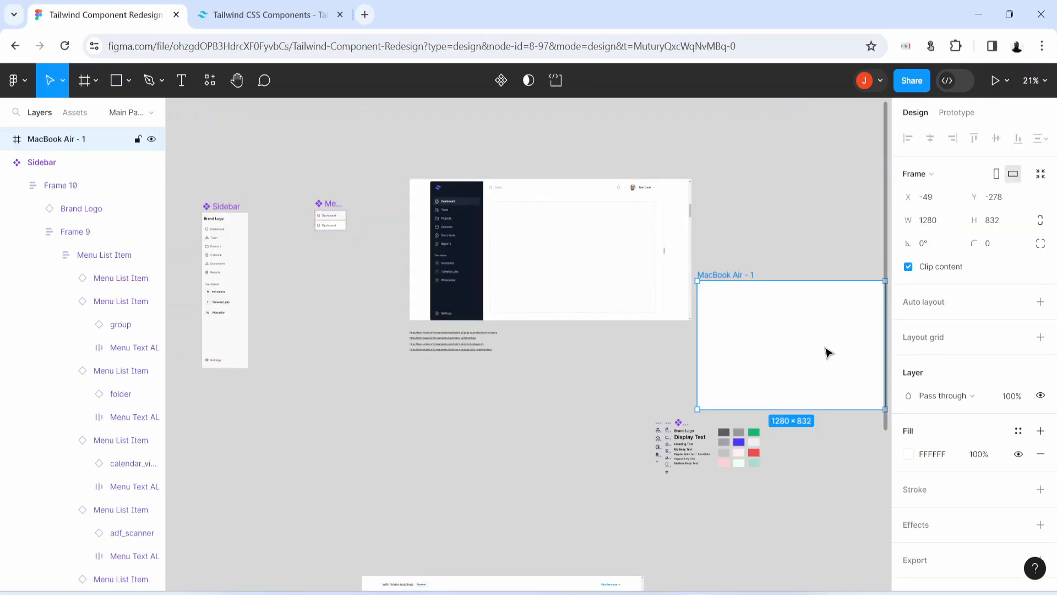
scroll(828, 352, right, 5)
scroll(828, 352, down, 2)
drag(471, 251, 654, 478)
- Add a layout grid to the MacBook Air frame and change it to 12 columns
key(plus)
key(h)
click(926, 341)
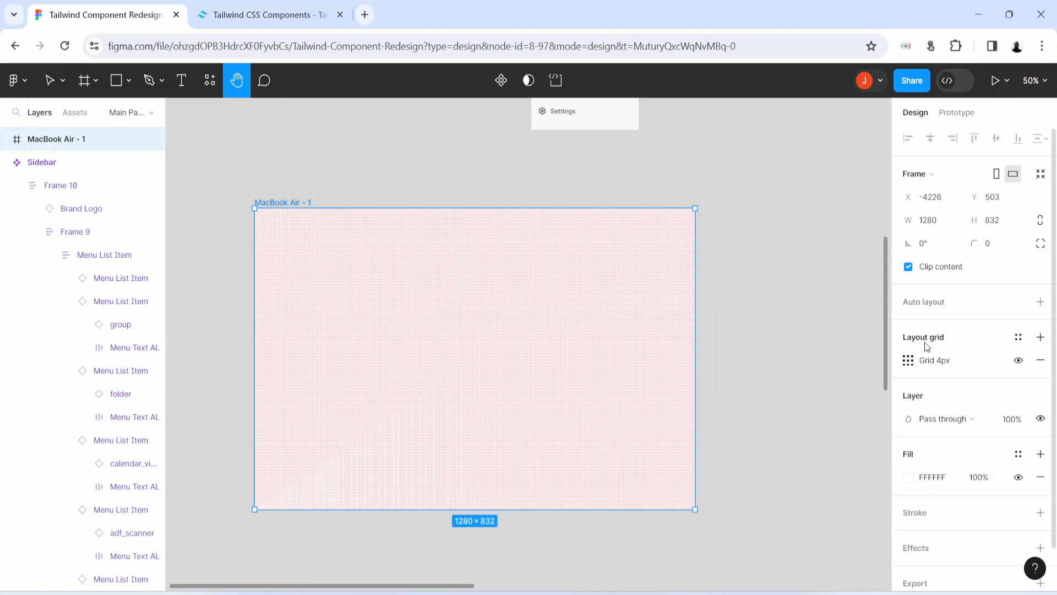
click(908, 363)
click(749, 362)
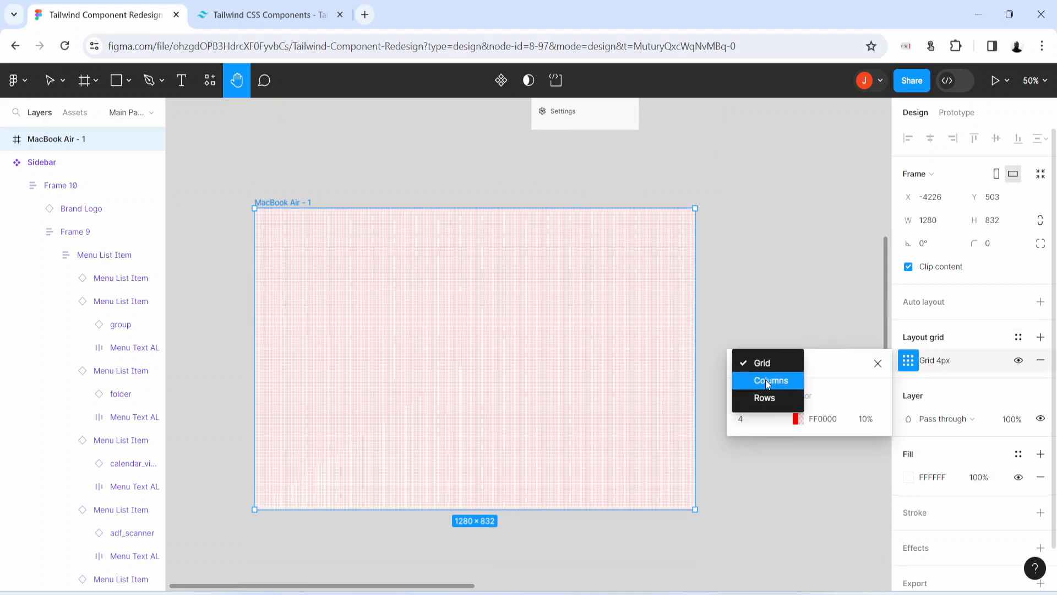
click(765, 379)
click(780, 420)
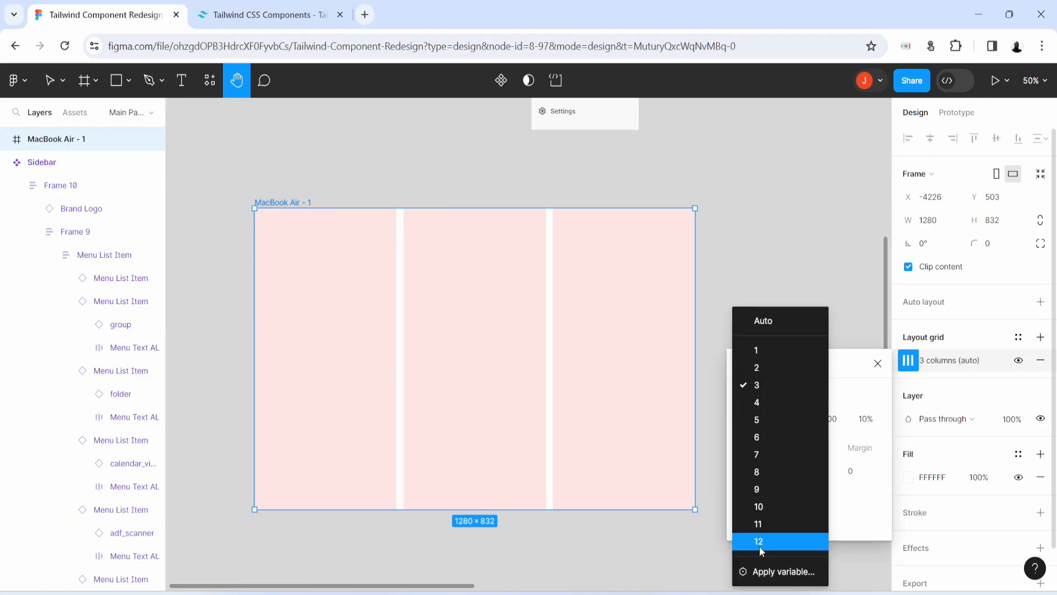
click(759, 544)
- Set the column grid's color to dark gray 3A3A3A and its gutter to 16
click(803, 423)
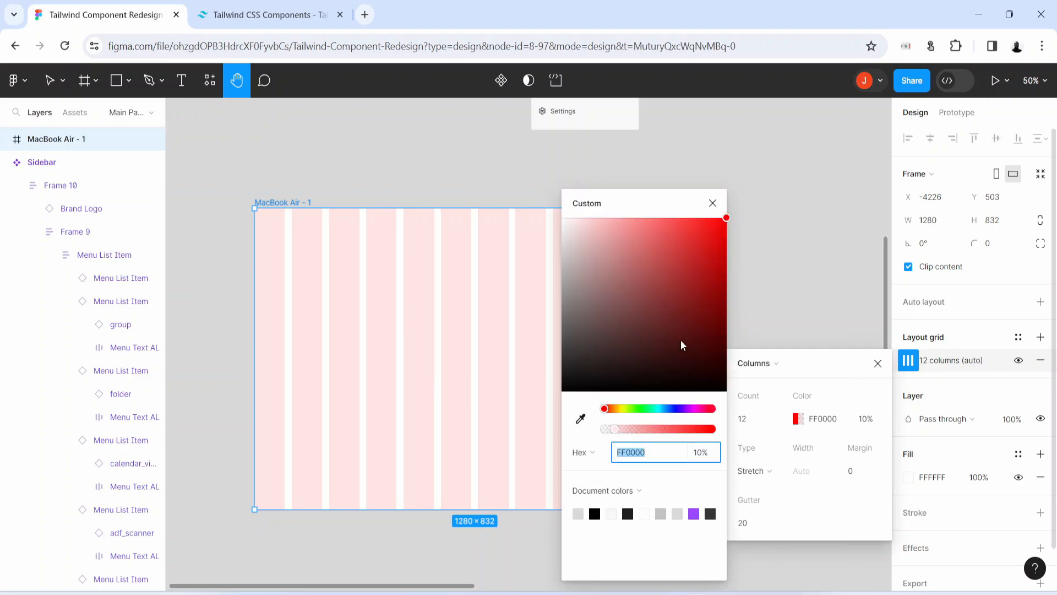
drag(681, 344, 561, 353)
click(758, 525)
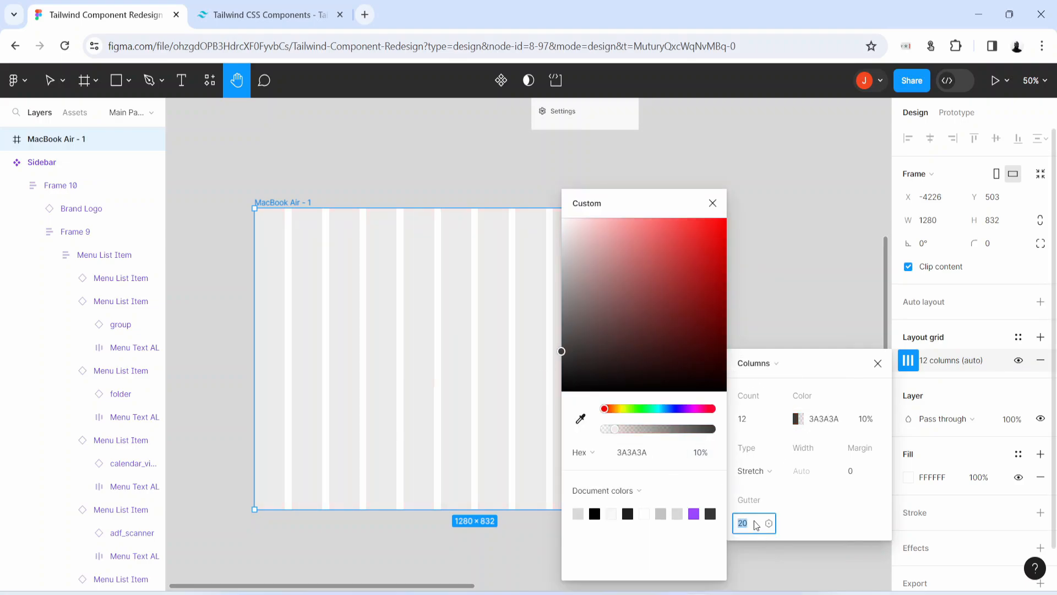
text(16)
key(Return)
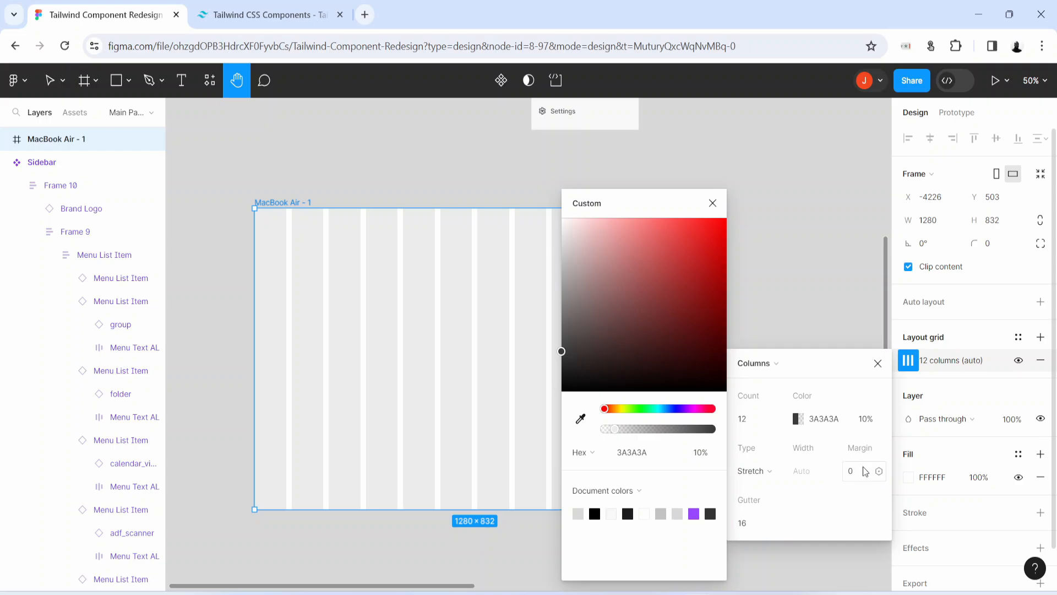
click(712, 203)
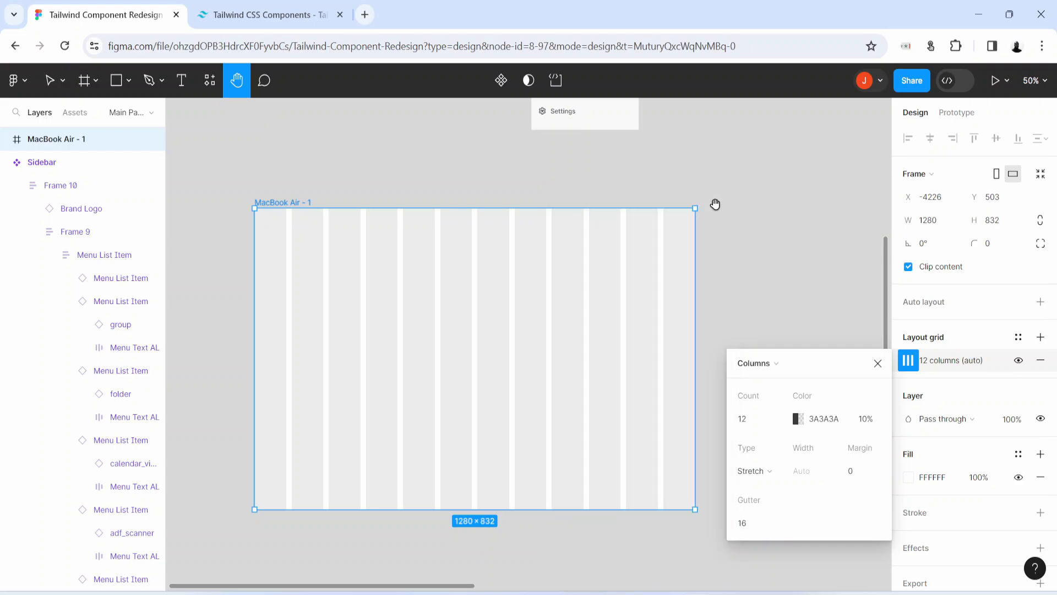
- Place an instance of the Sidebar component from the local components onto the MacBook Air frame
click(75, 112)
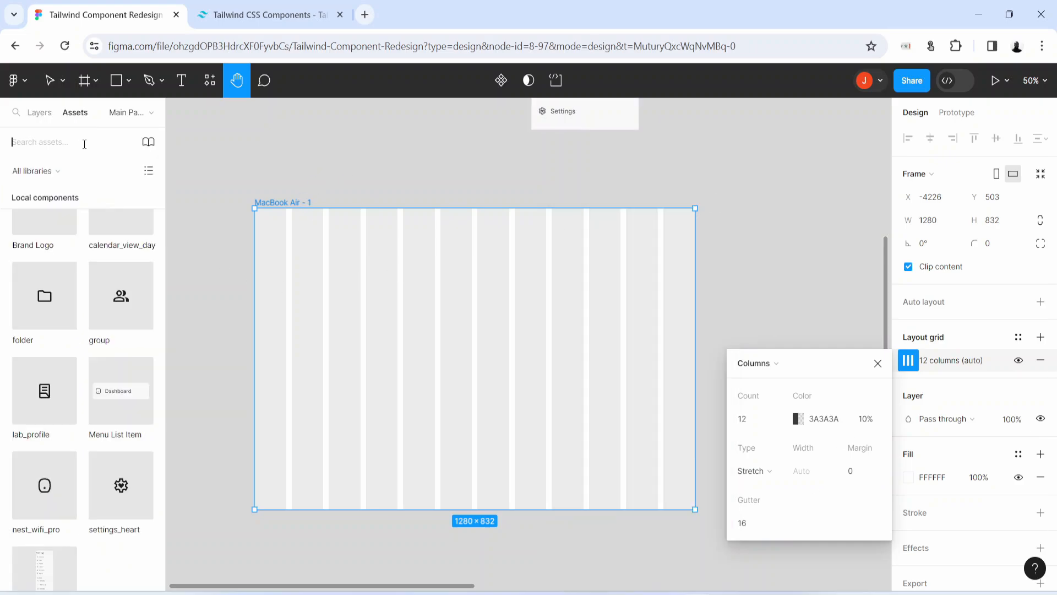
scroll(72, 482, down, 3)
drag(71, 482, 383, 386)
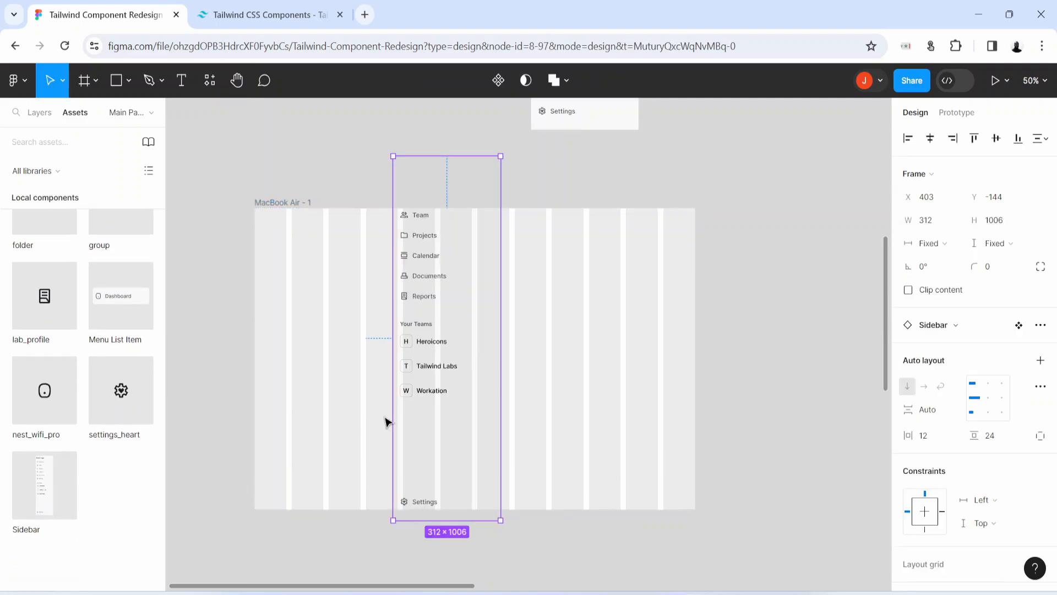
- Move the Sidebar instance to the MacBook Air frame's top-left corner and set its height to 832
drag(438, 352, 345, 375)
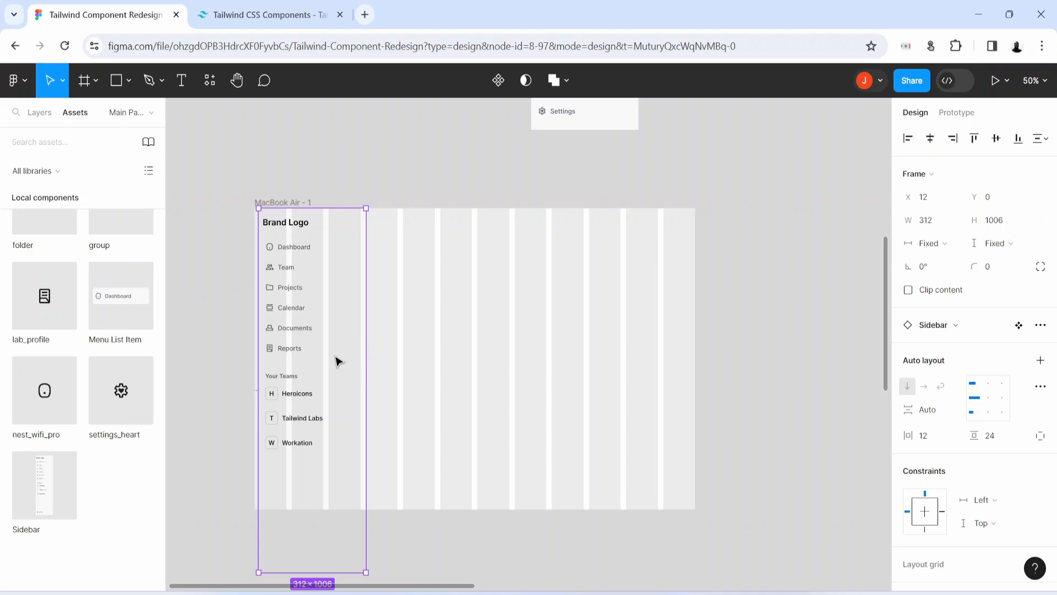
drag(336, 358, 335, 358)
drag(315, 572, 314, 500)
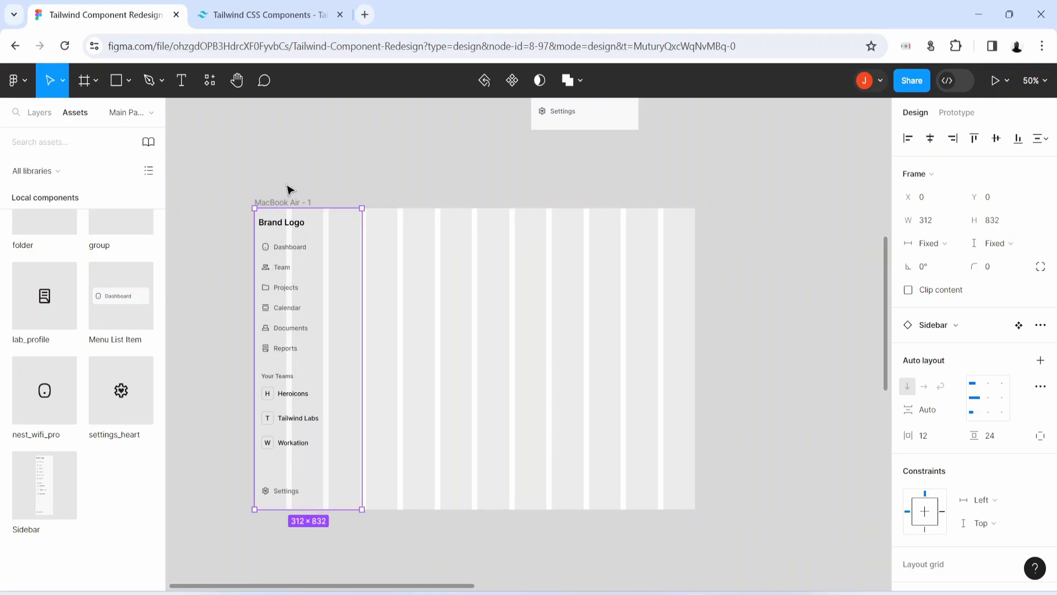
- Preview the MacBook Air frame as a prototype at a larger size and check the sidebar's look and item states
click(283, 202)
key(shift+space)
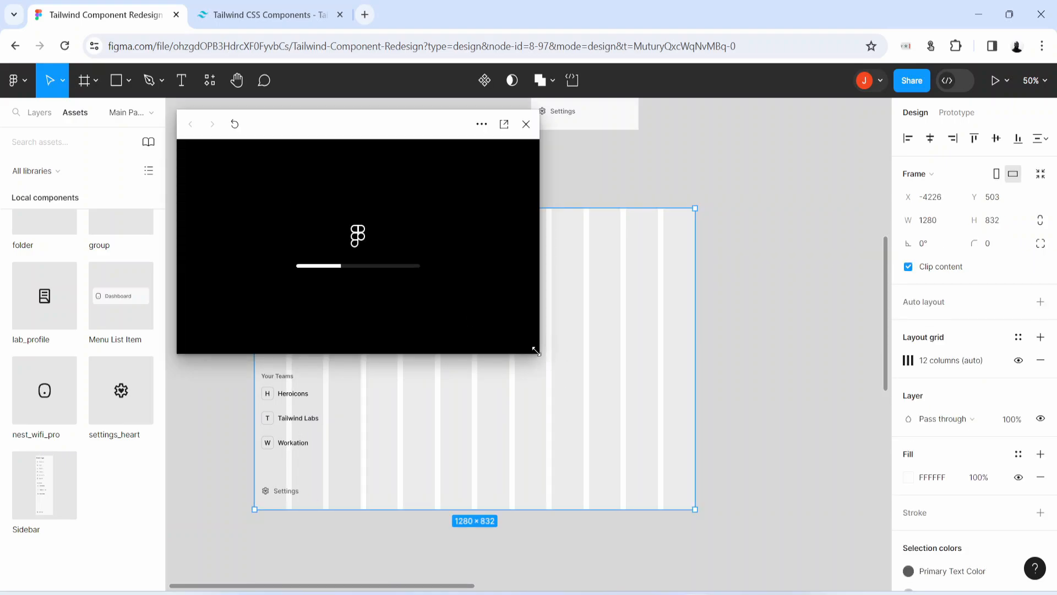
drag(536, 352, 754, 499)
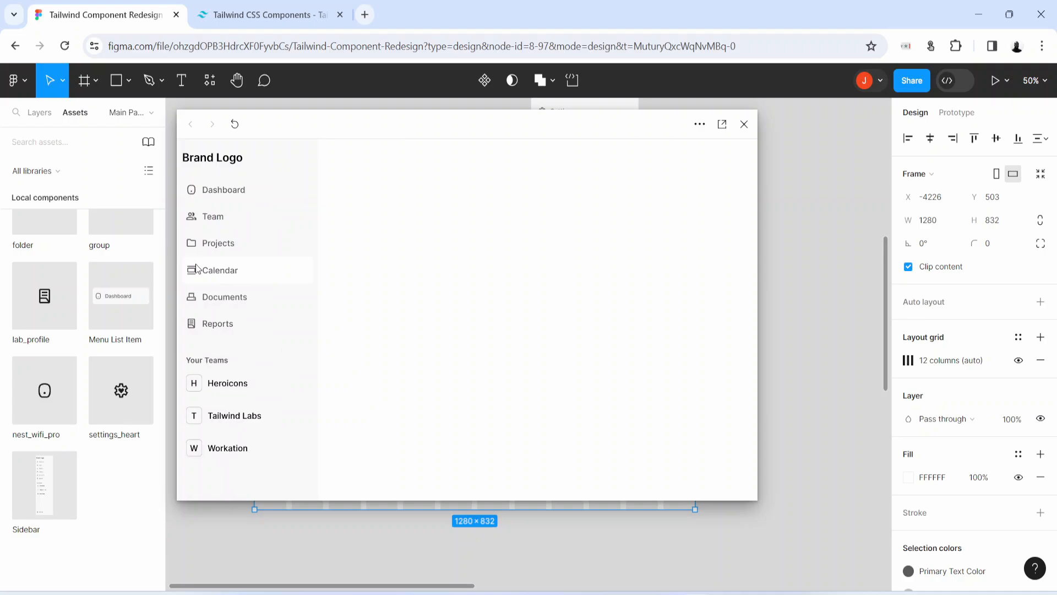
scroll(237, 430, down, 1)
scroll(235, 472, up, 1)
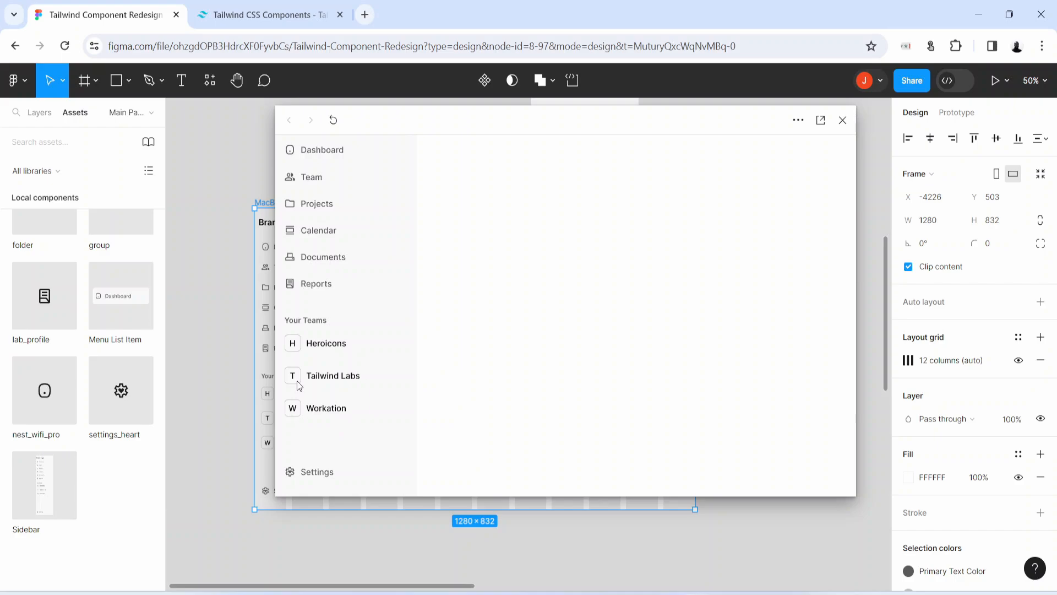
scroll(309, 341, up, 1)
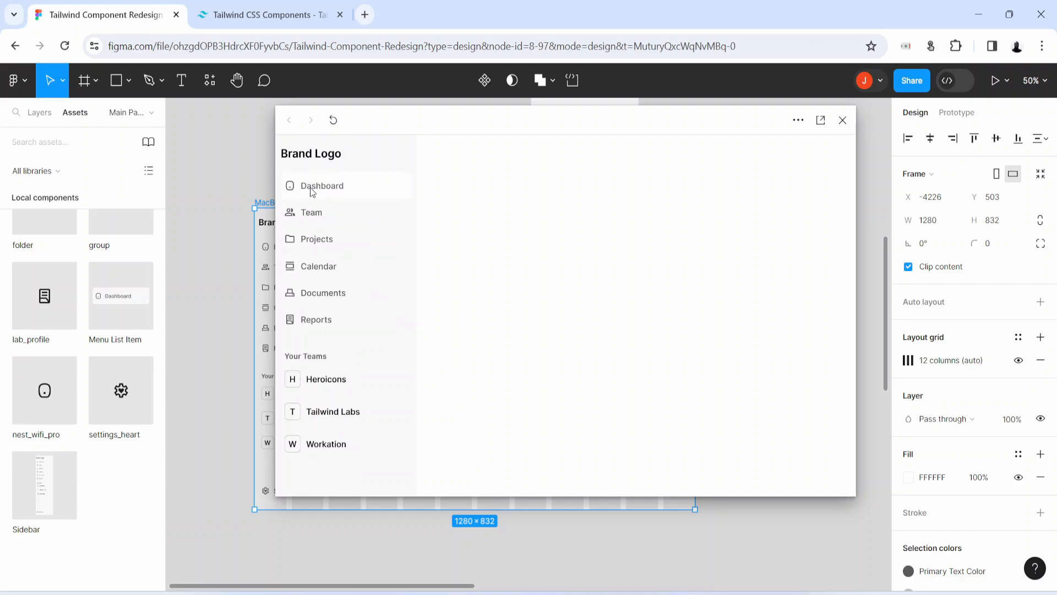
click(844, 121)
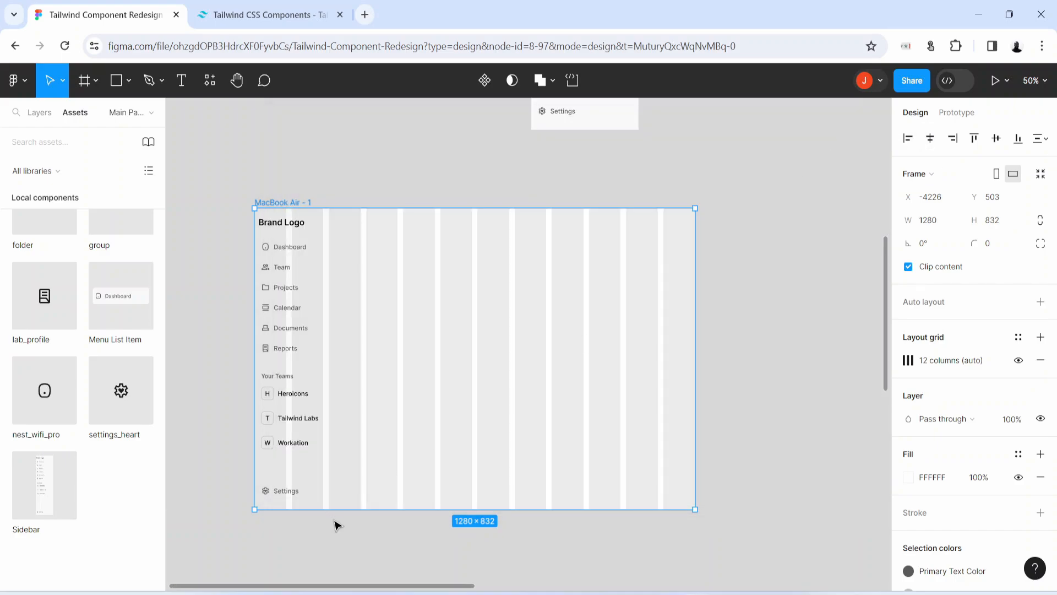
- Change the black 000000 color of the Your Teams list in the main Sidebar component to Primary Text Color
key(shift+0)
key(space)
drag(187, 187, 530, 452)
drag(786, 241, 583, 421)
double_click(433, 282)
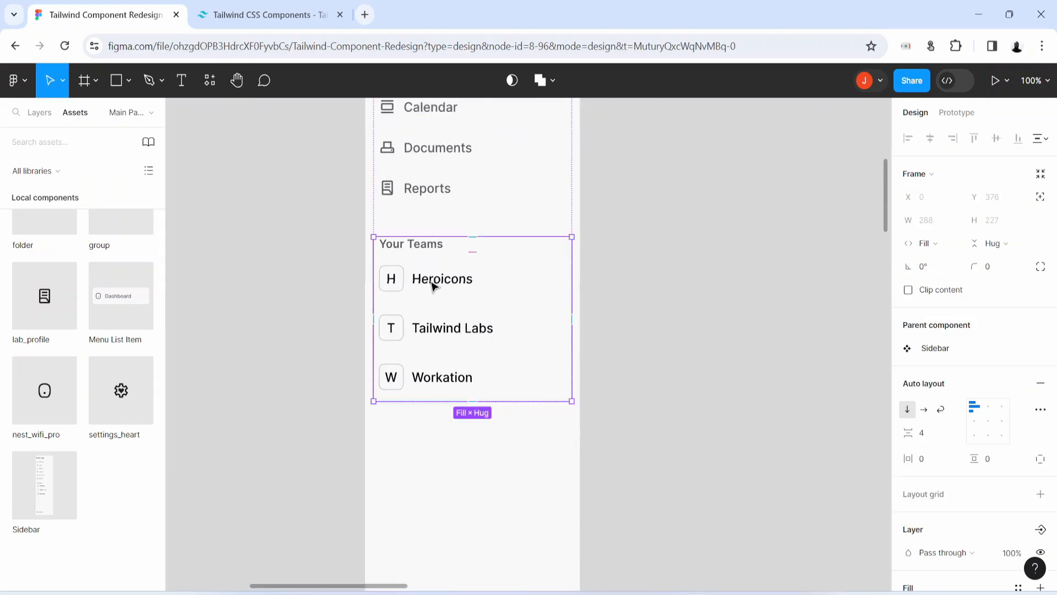
double_click(432, 282)
scroll(992, 463, down, 5)
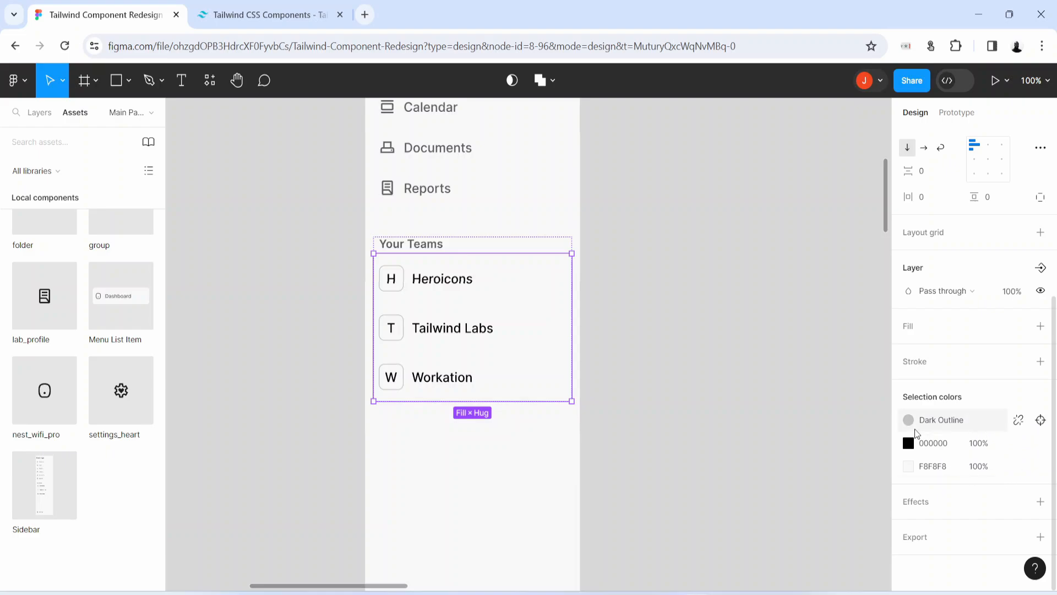
click(1019, 443)
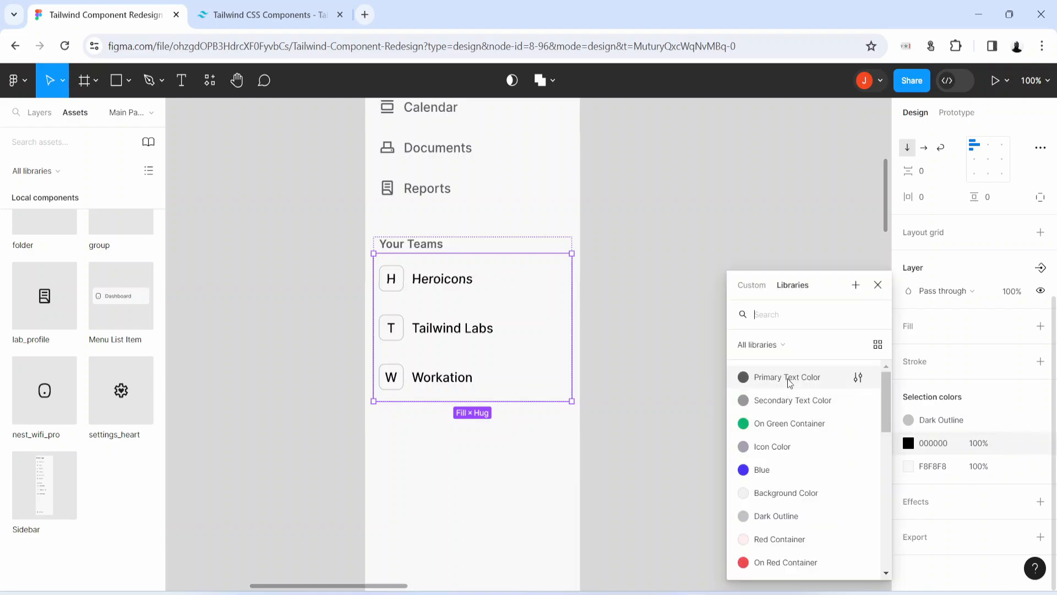
click(788, 376)
click(729, 419)
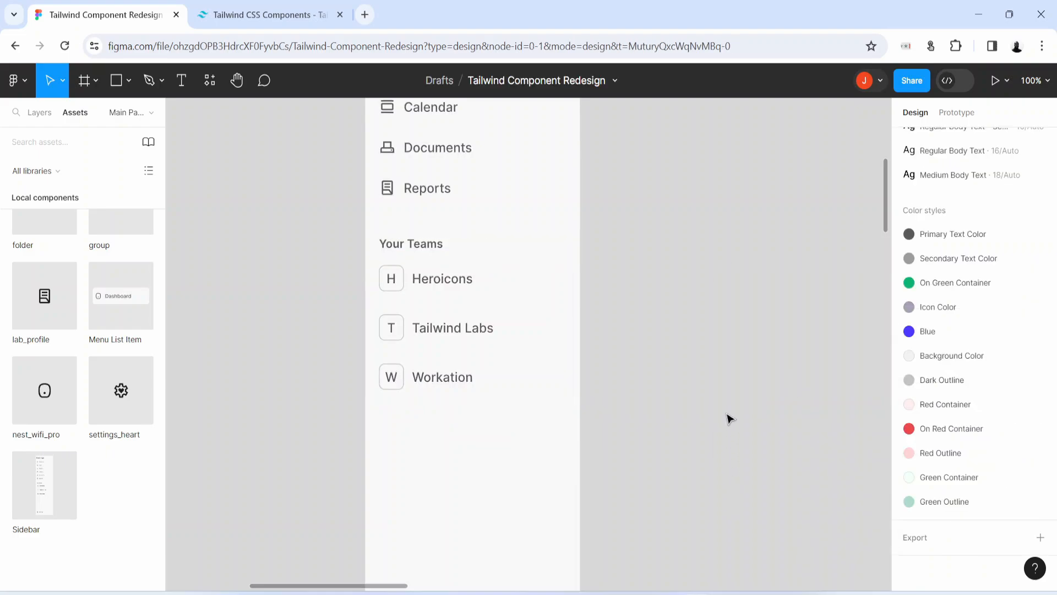
- Delete the MacBook Air frame below the Sidebar component
key(minus)
scroll(435, 491, down, 5)
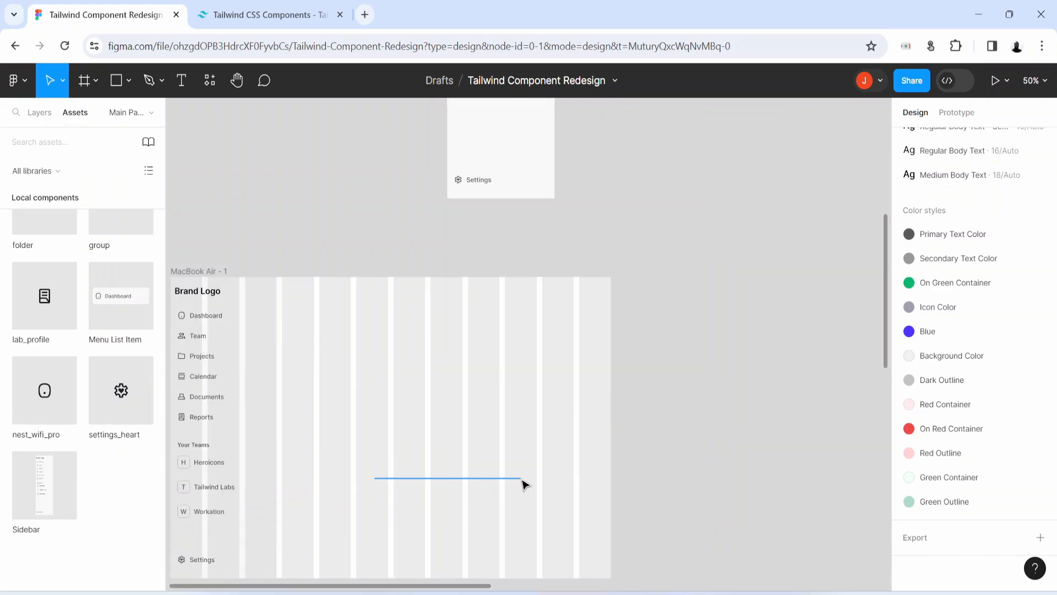
key(space)
drag(362, 310, 471, 307)
click(296, 270)
key(Delete)
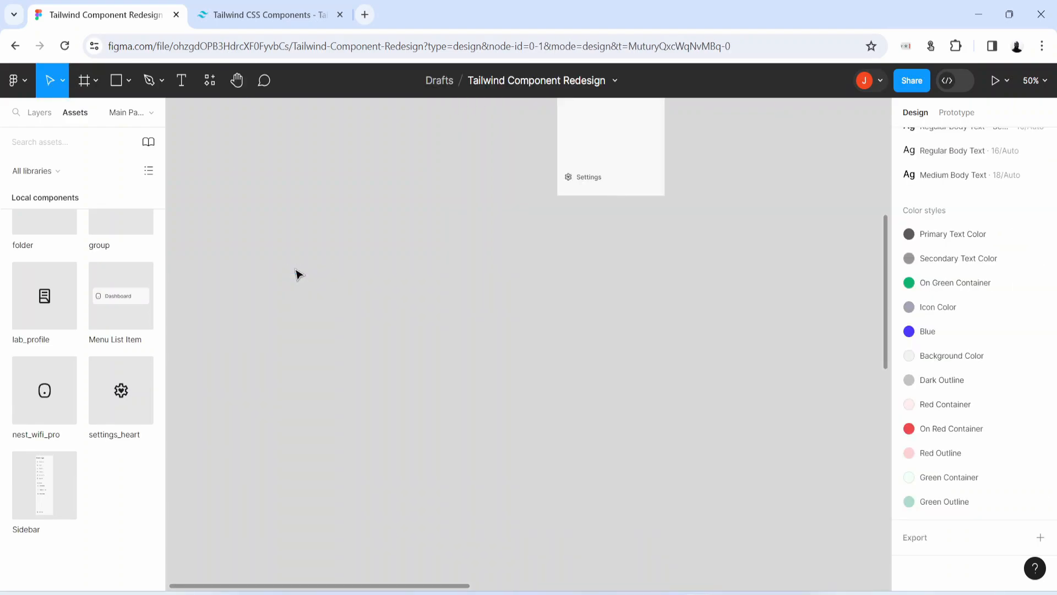
- Find the Recent activity list screenshot on the canvas and examine its heading and transaction rows
drag(799, 184, 412, 582)
click(454, 335)
key(space)
drag(652, 296, 345, 493)
scroll(633, 512, down, 1)
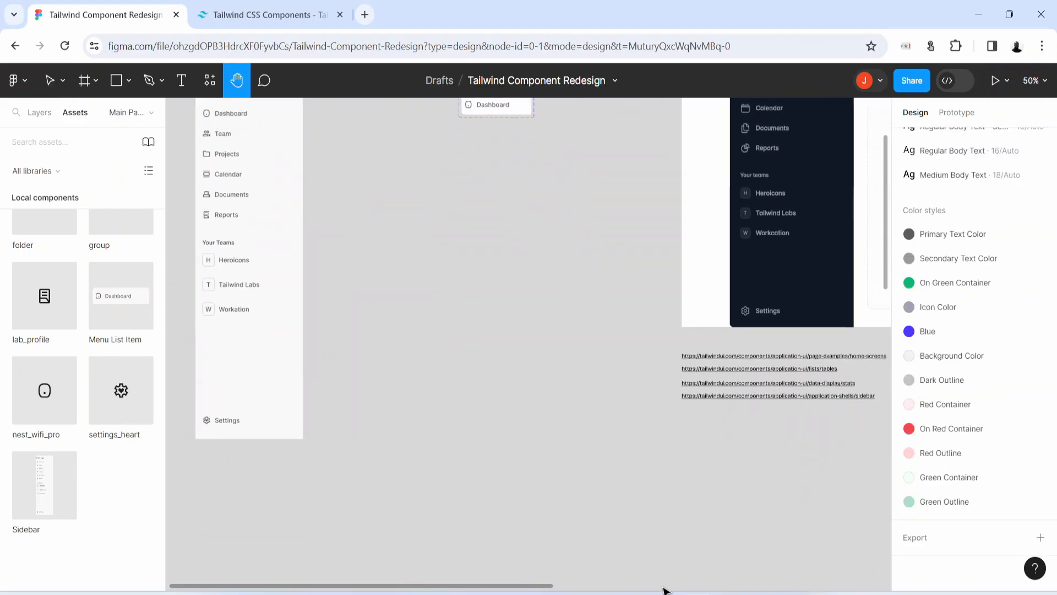
drag(815, 194, 680, 149)
scroll(635, 396, down, 9)
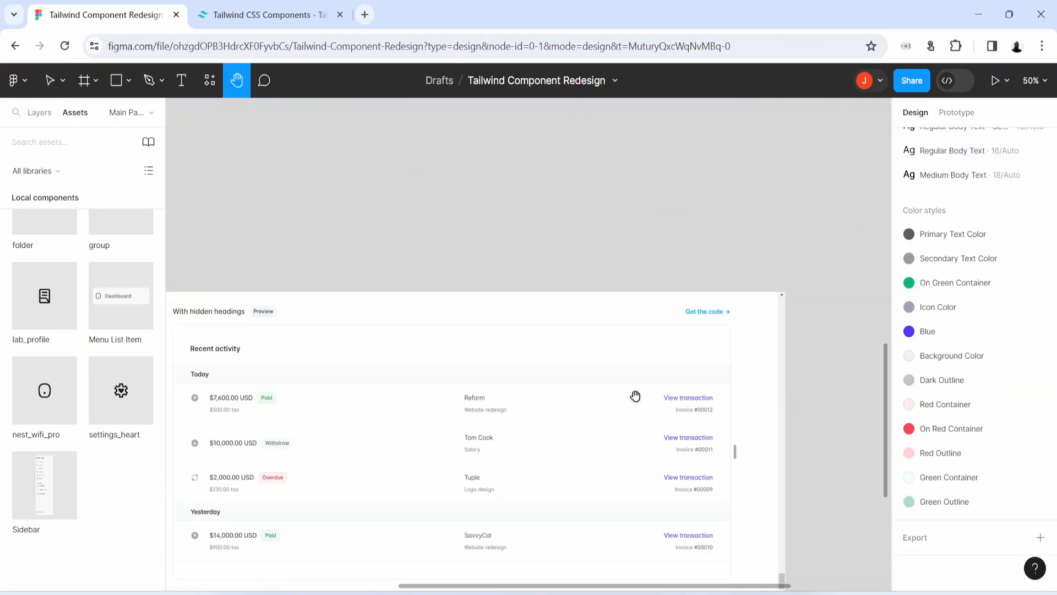
drag(342, 498, 509, 316)
drag(740, 285, 599, 332)
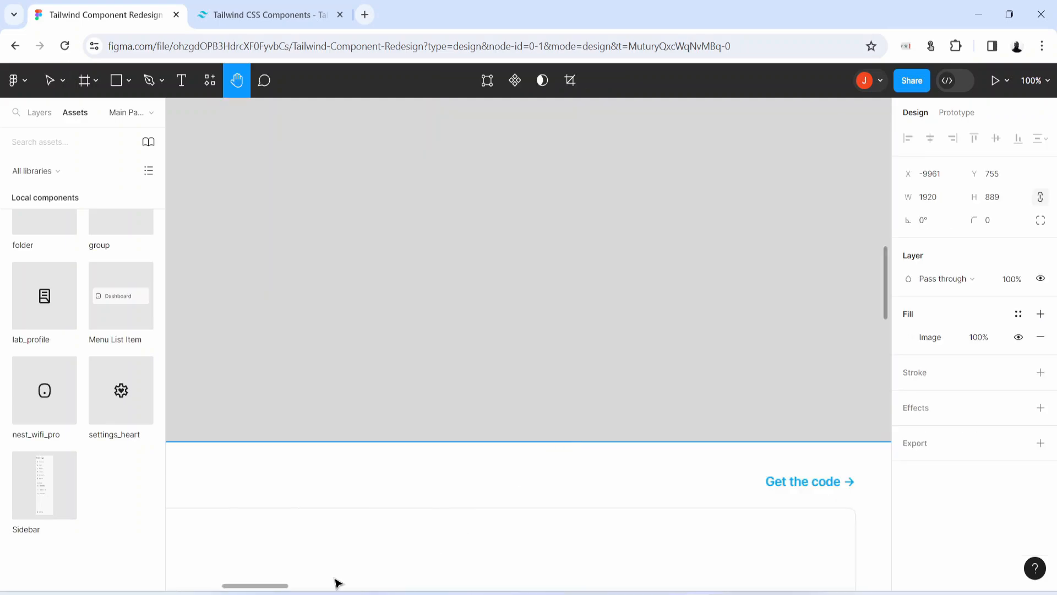
drag(277, 529, 677, 389)
drag(489, 372, 834, 435)
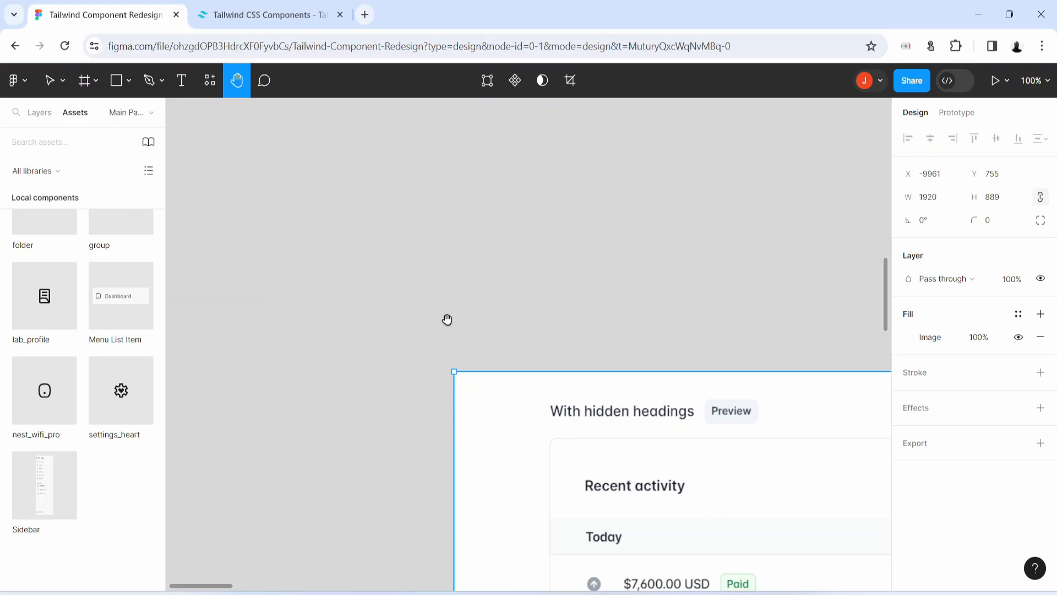
- Add the text "Recent Activity" in the empty canvas area above the Recent activity screenshot
key(t)
click(411, 238)
text(Recent A)
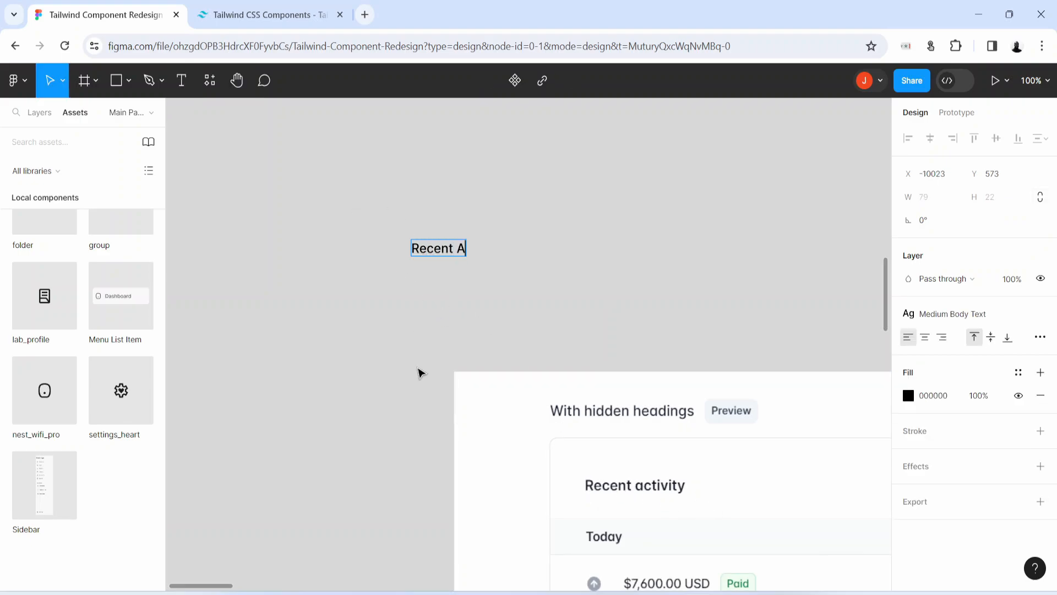
text(ctic)
text(iti)
key(BackSpace)
text(y)
key(Escape)
- Apply the Heading Text style and Primary Text Color to the Recent Activity text and move it farther from the screenshot
click(962, 311)
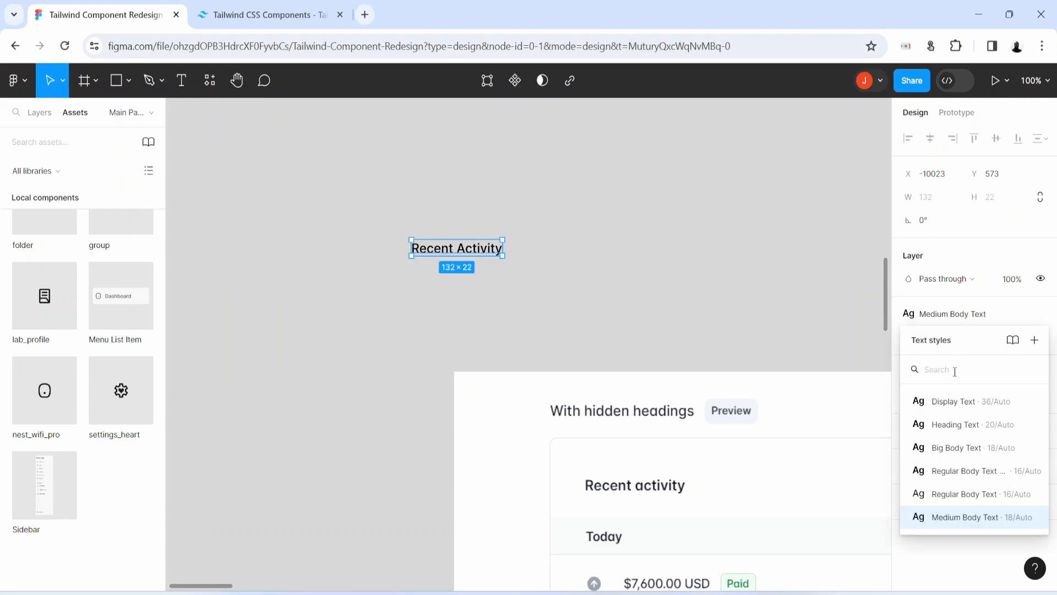
click(955, 432)
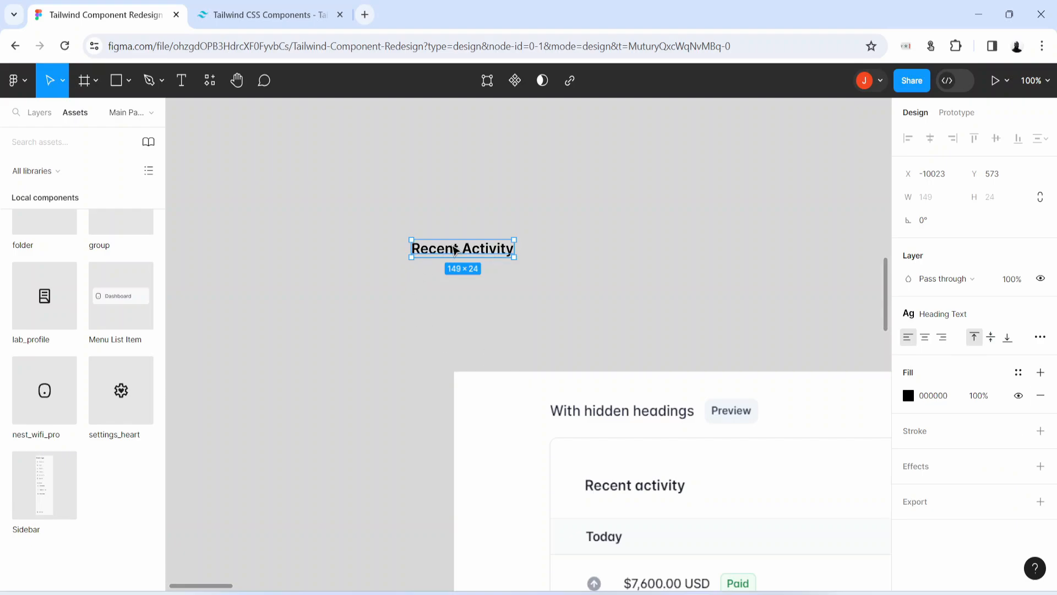
drag(455, 251, 349, 219)
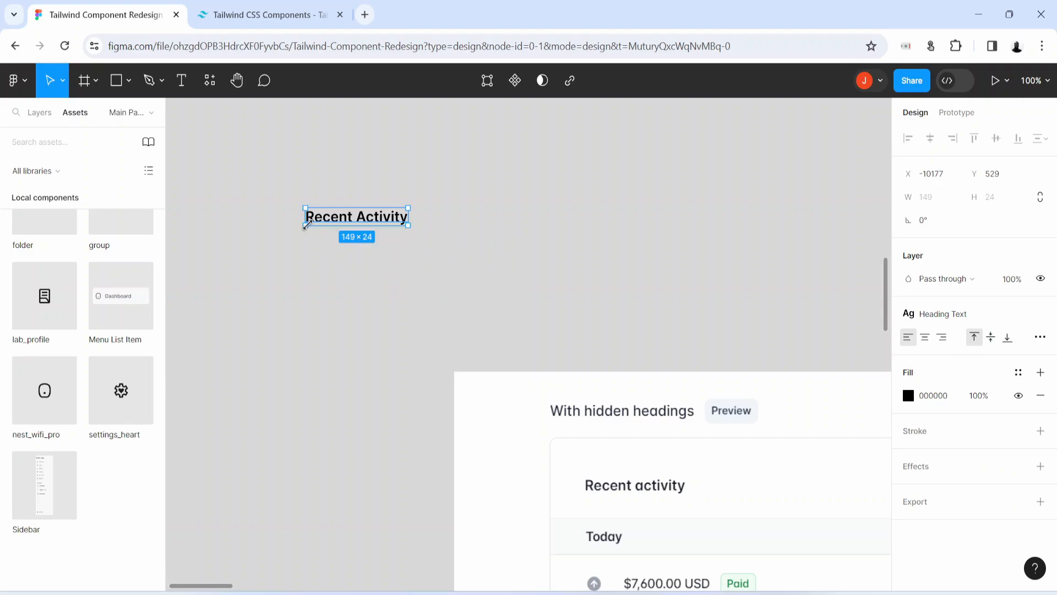
click(1019, 373)
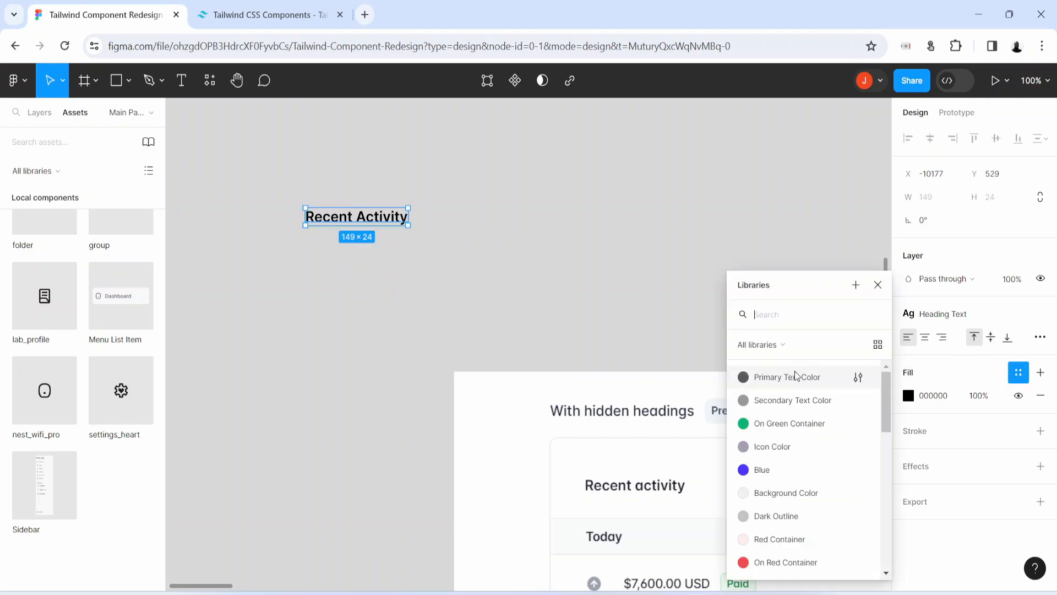
click(799, 383)
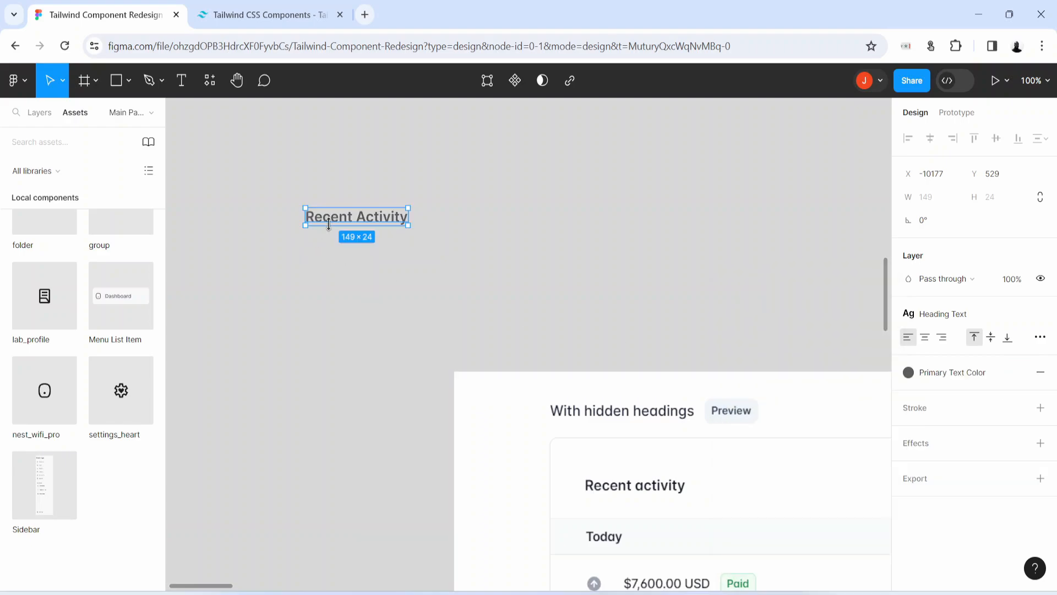
drag(328, 222, 342, 192)
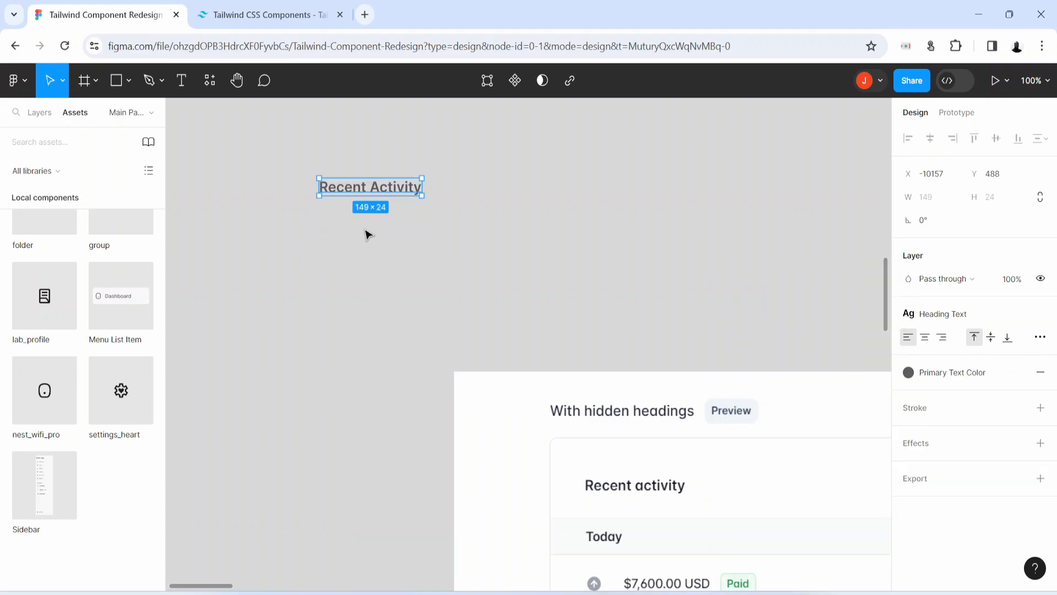
- Wrap the Recent Activity text in an auto layout frame named "Recent text" with 0 padding
key(shift+a)
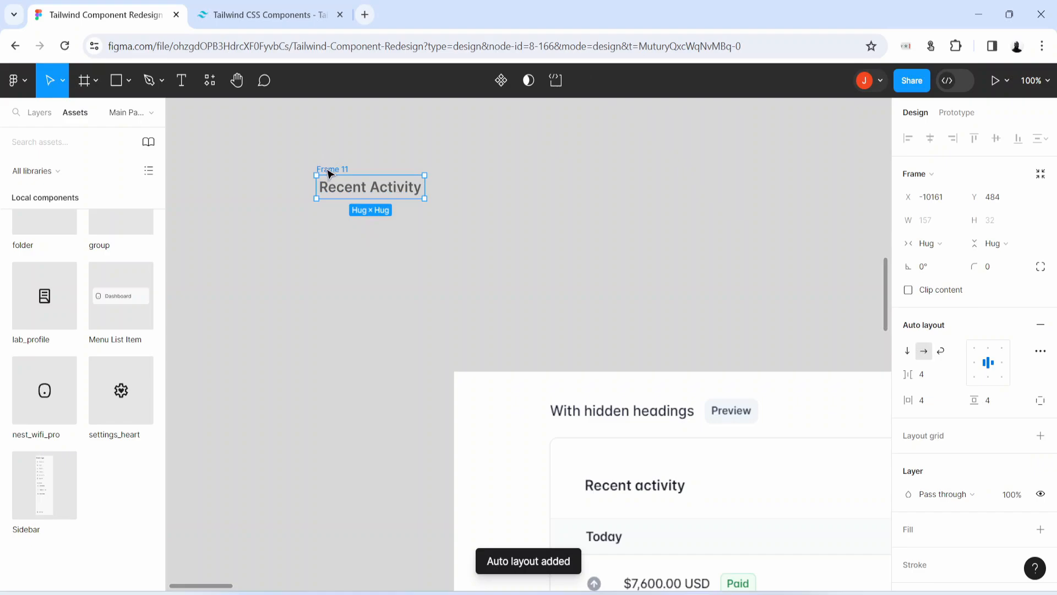
double_click(330, 169)
text(Recent text)
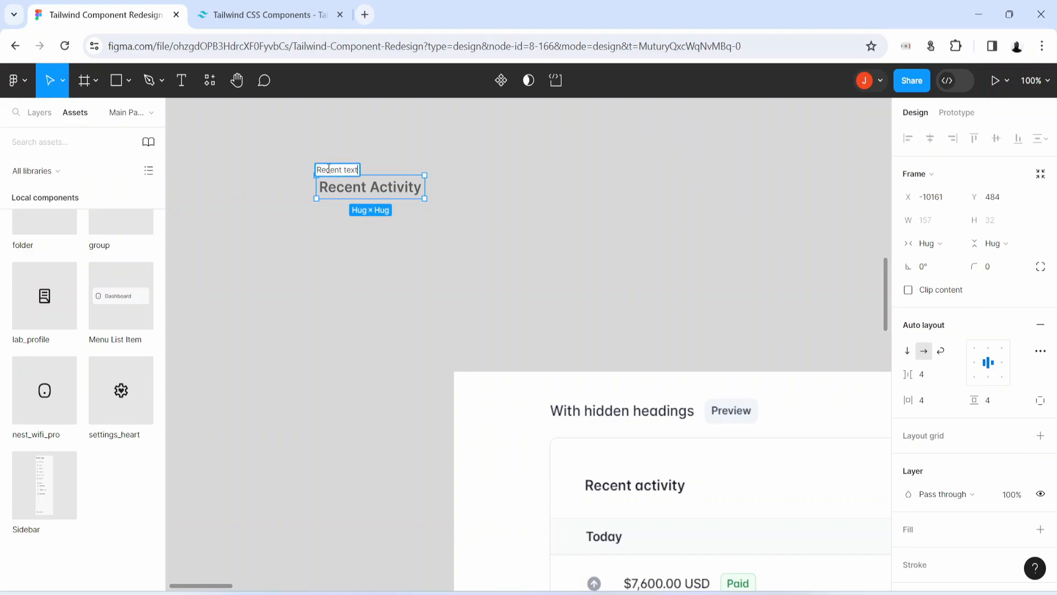
key(Return)
click(923, 402)
text(0)
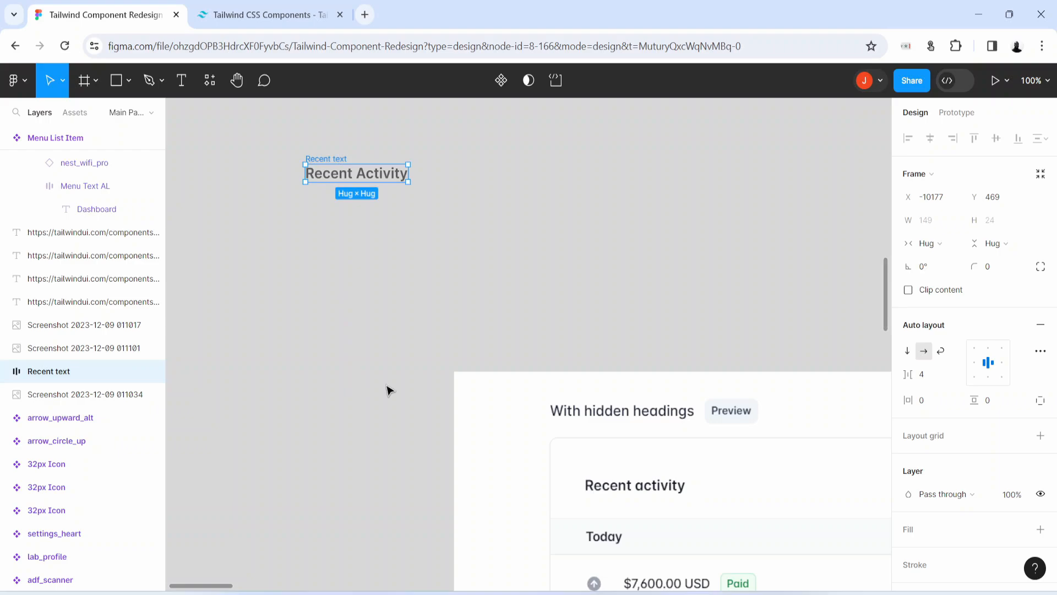
- Duplicate the Recent text frame below the original and change the copy's text to "Today"
key(h)
drag(692, 547, 620, 428)
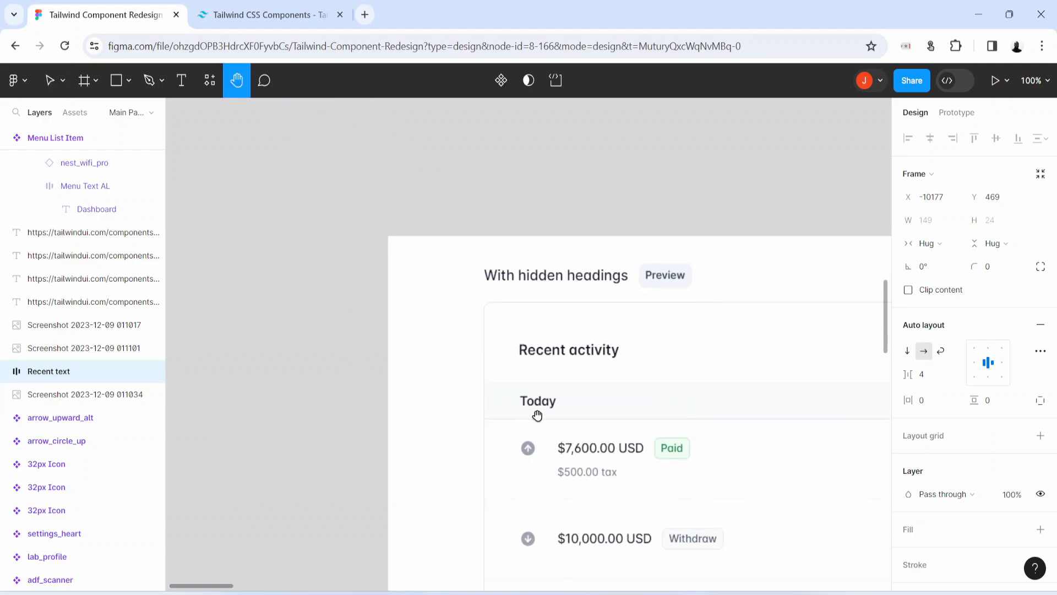
drag(406, 305, 605, 482)
key(t)
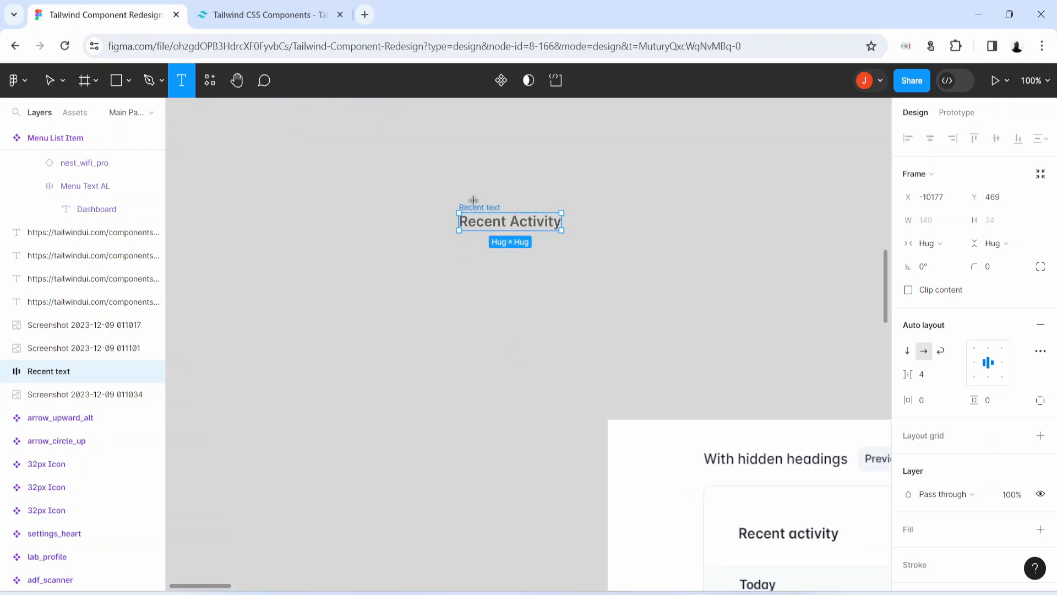
key(v)
drag(475, 211, 414, 278)
double_click(417, 292)
double_click(418, 292)
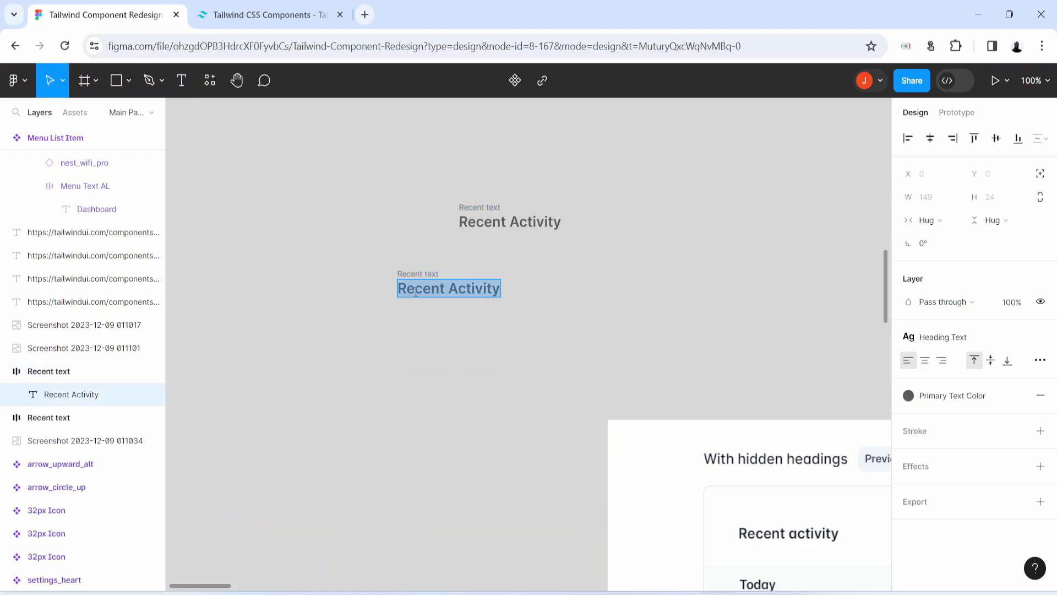
text(Today)
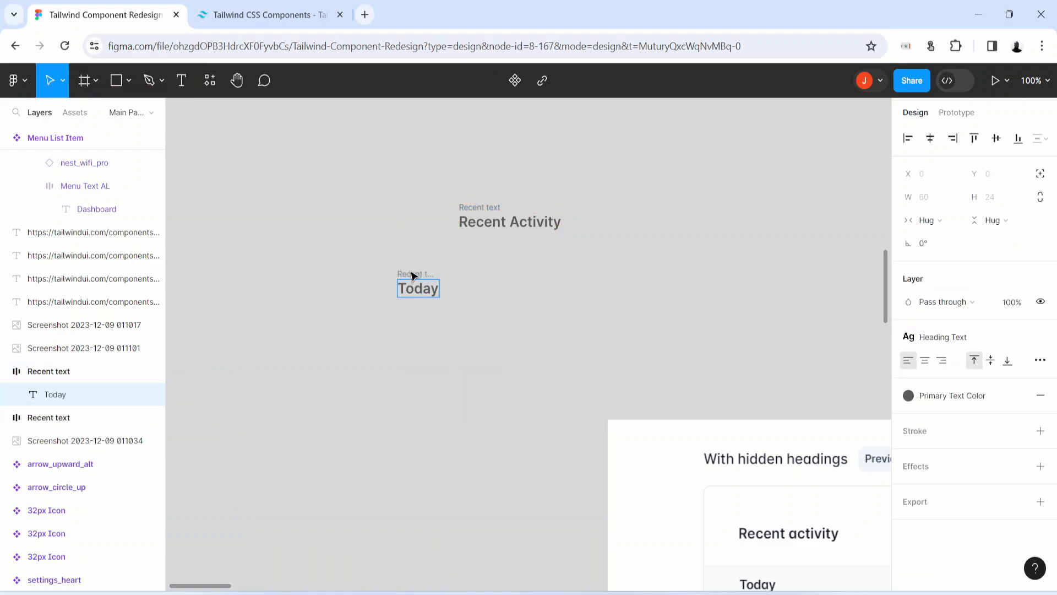
- Rename the duplicated frame as "Todat Text" and left-align it under the Recent text frame at X -10177, Y 532
click(411, 274)
text(Todat Text)
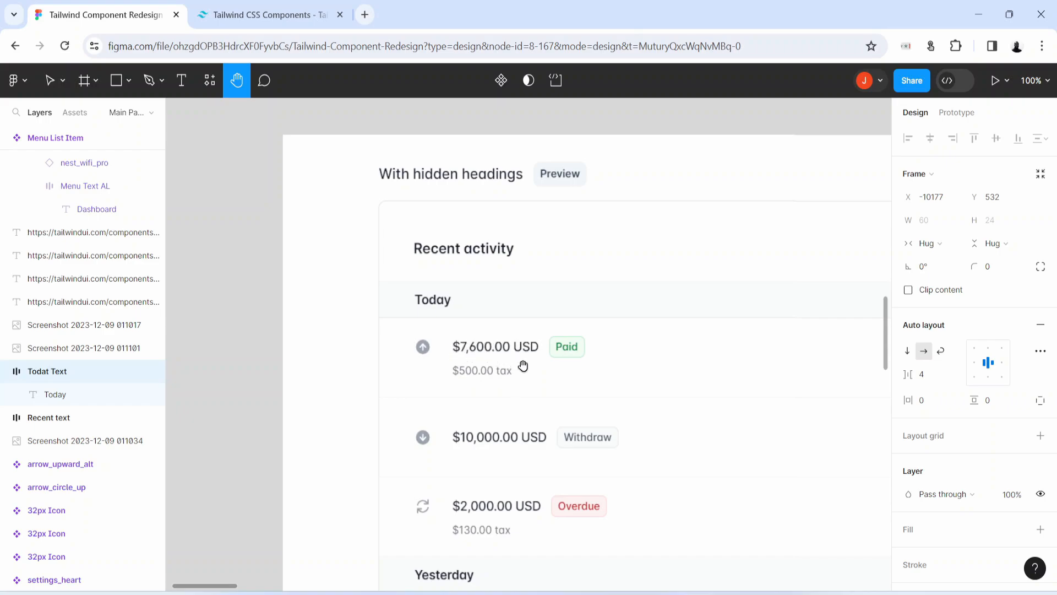
drag(473, 367, 513, 370)
drag(356, 363, 663, 375)
drag(478, 113, 471, 340)
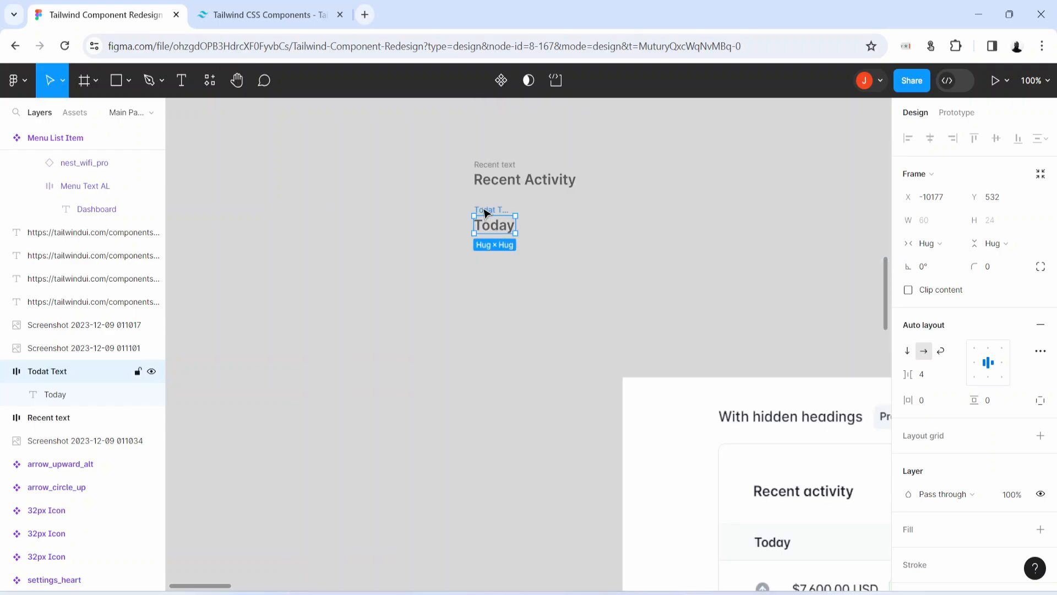
- Duplicate the Today frame below the original and change the copy's text to "$7,600.00"
alt+drag(483, 221, 484, 223)
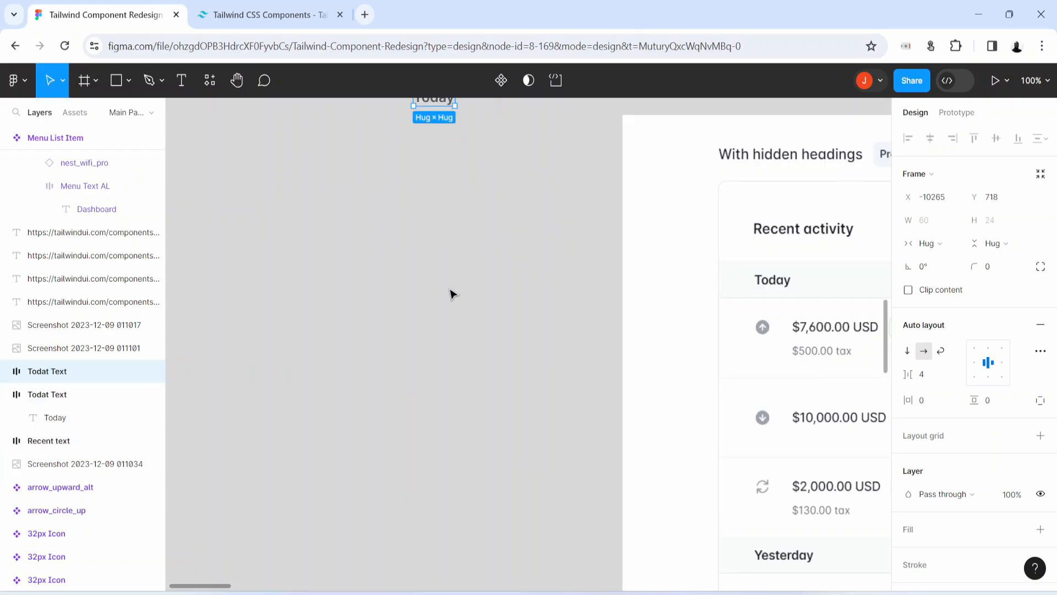
scroll(451, 294, up, 1)
drag(431, 115, 349, 173)
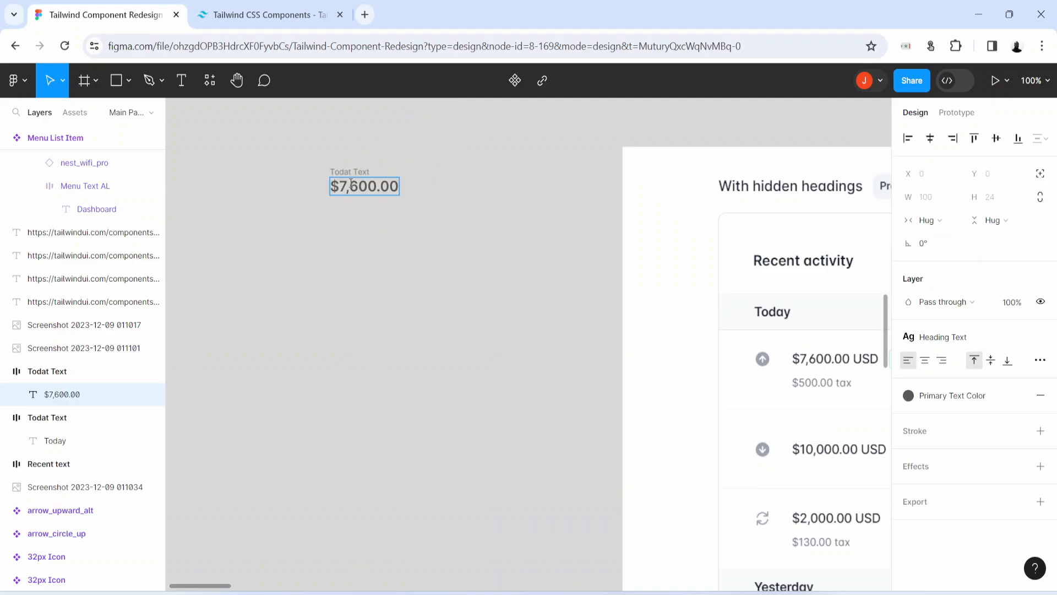
click(437, 302)
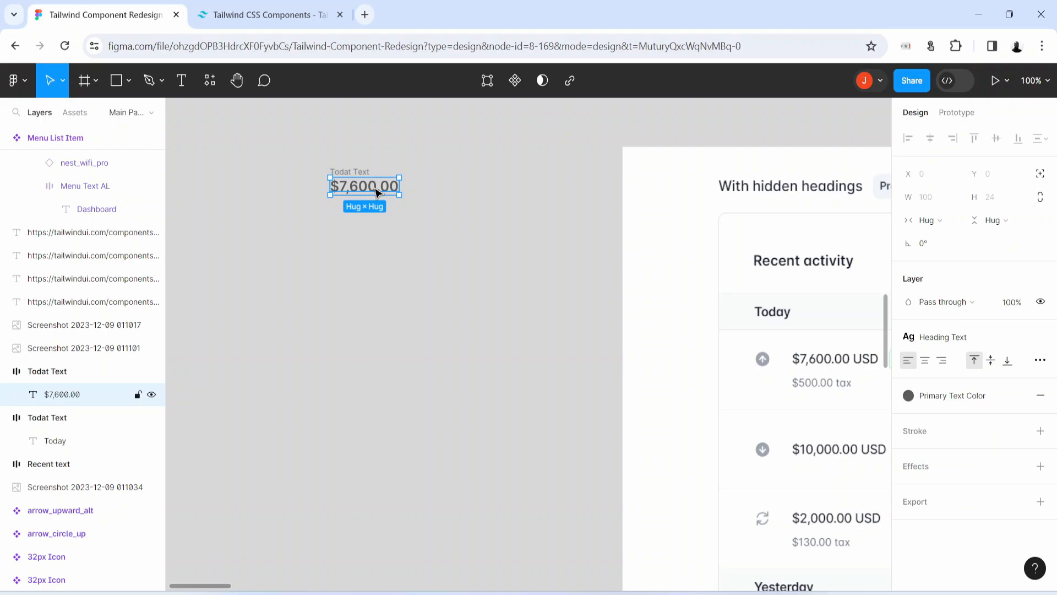
- Move the Recent Activity frame to X -10442, Y 501 and the Today frame to X -10308, Y 603
scroll(403, 335, up, 5)
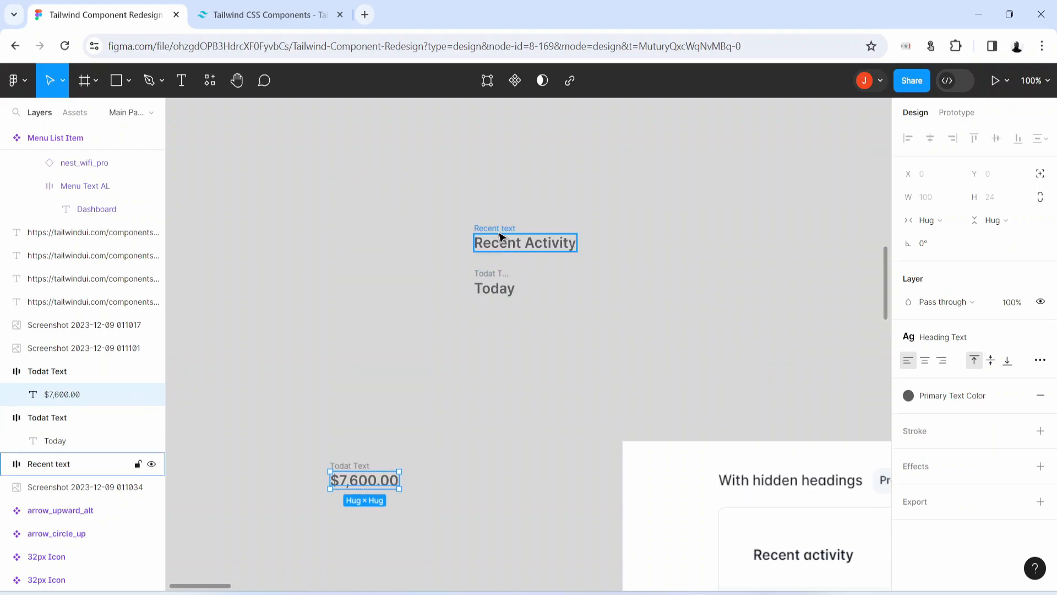
drag(497, 233, 314, 255)
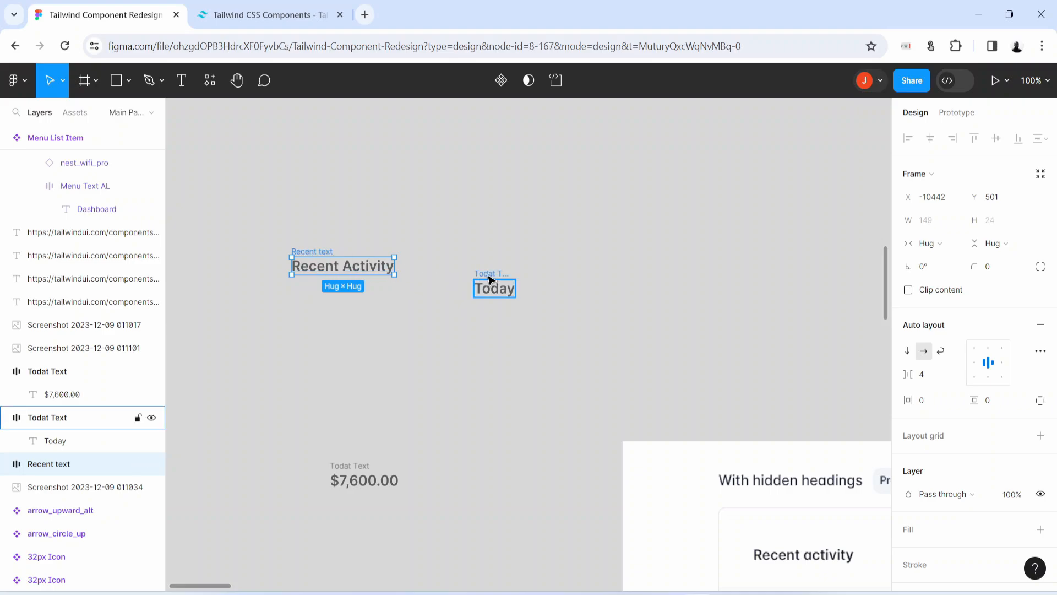
drag(489, 279, 401, 330)
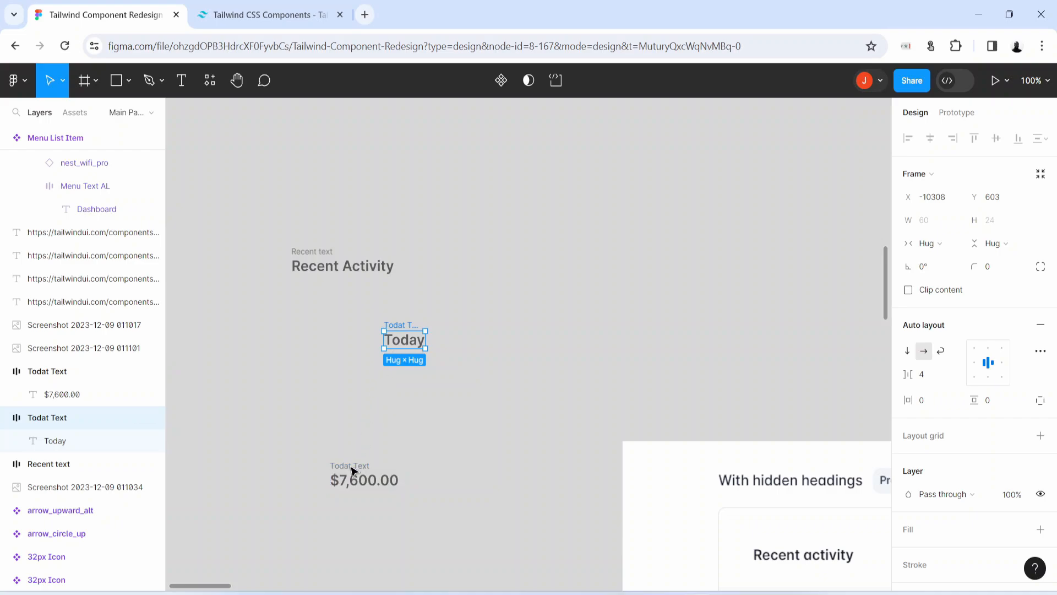
- Rename the $7,600.00 frame as "Amount" and apply the Big Body Text style to its text
double_click(363, 484)
scroll(365, 488, down, 1)
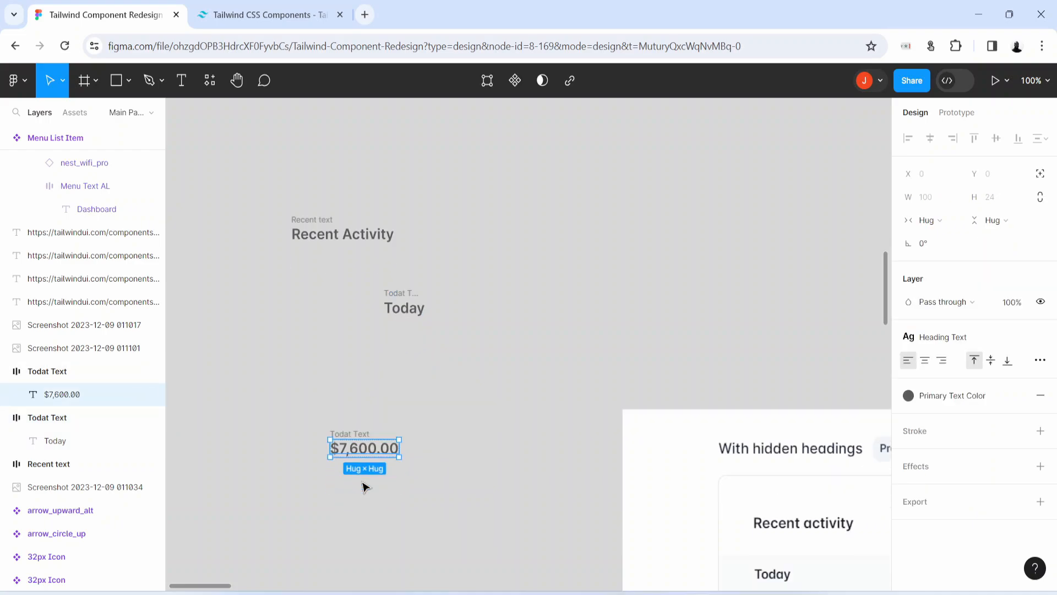
double_click(351, 434)
text(Amount)
key(Return)
click(937, 337)
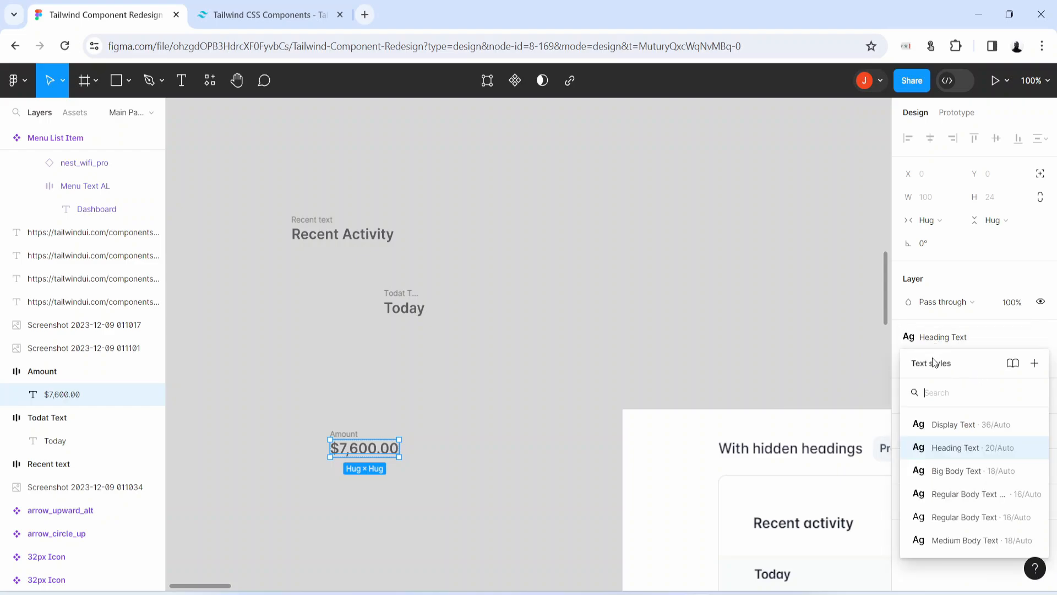
click(942, 471)
key(Escape)
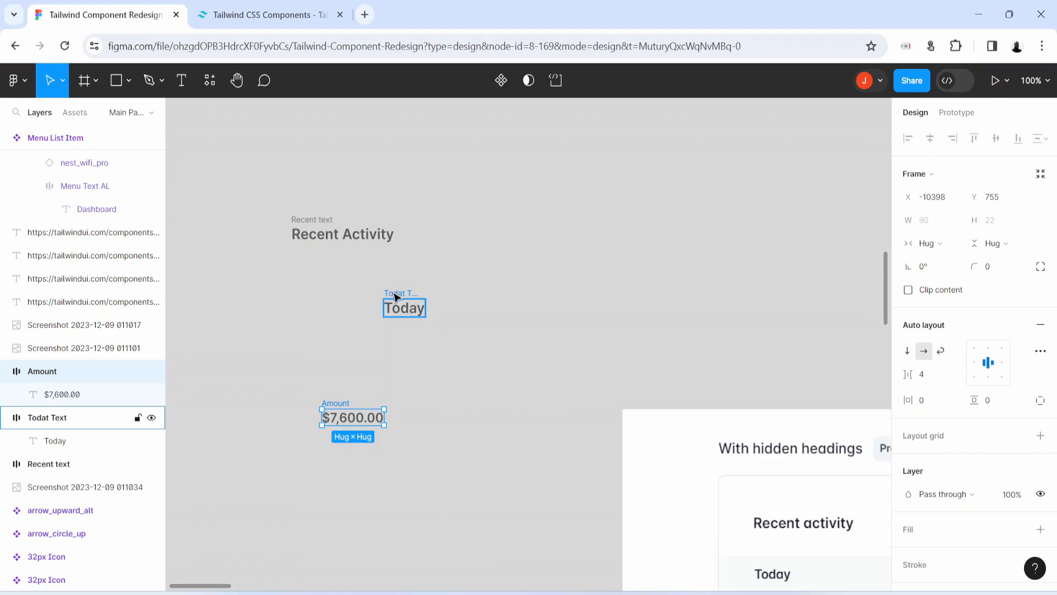
- Move the Today frame under Recent Activity and place the Amount frame below it at X -10457, Y 760
drag(395, 296, 329, 297)
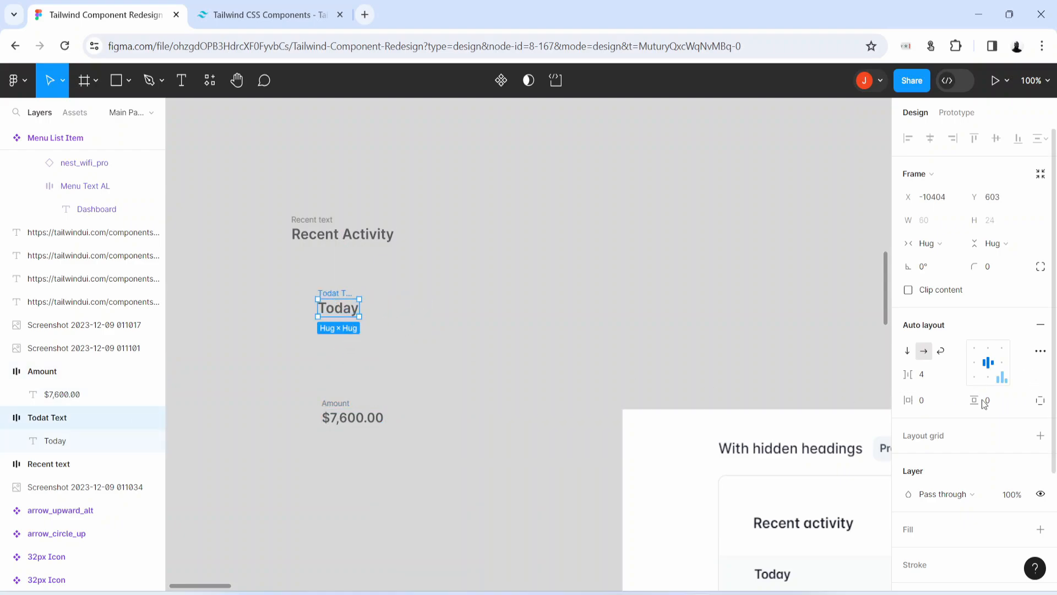
drag(343, 319, 312, 281)
scroll(372, 407, down, 3)
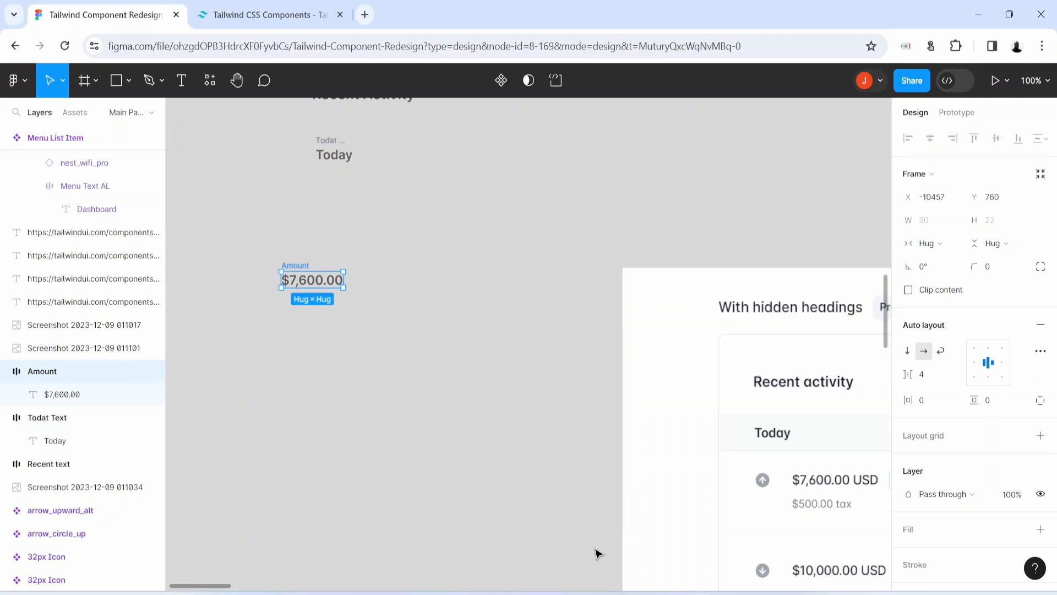
- Duplicate the Amount frame beside the original and change the copy's text to "USD"
key(h)
drag(710, 478, 556, 430)
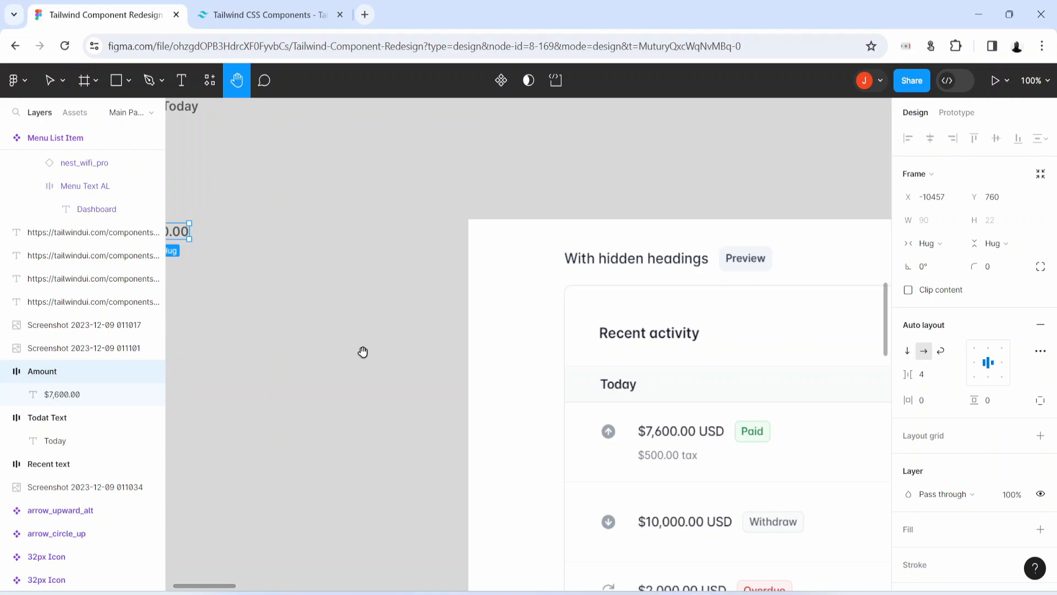
scroll(363, 351, left, 3)
key(v)
drag(266, 231, 351, 232)
double_click(351, 233)
text(USD)
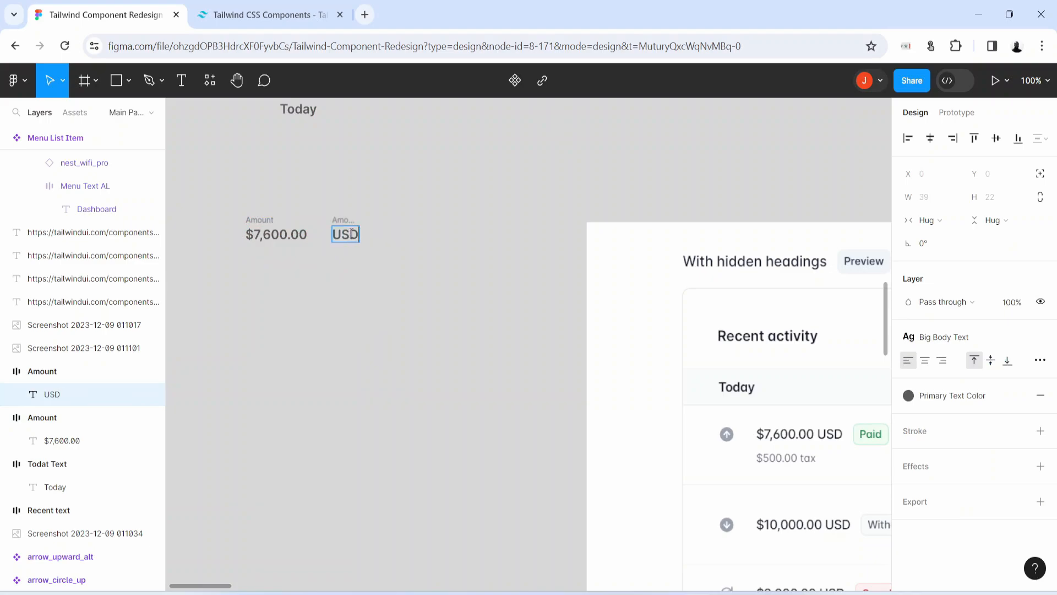
- Rename the USD frame as "Currency unit" and place it close beside the $7,600.00 amount
click(343, 219)
double_click(342, 220)
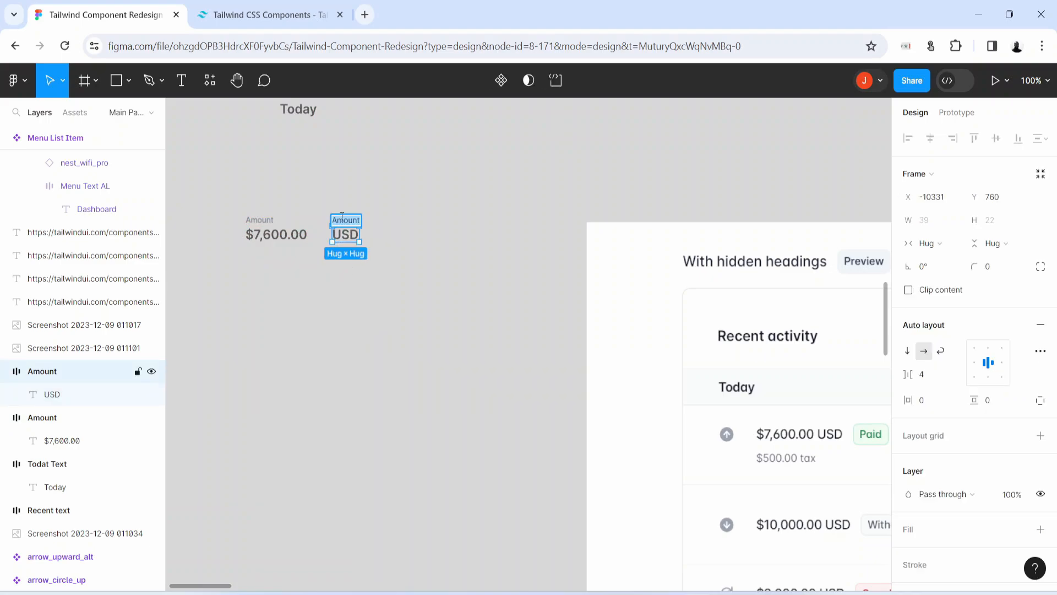
text(Currency u)
text(nit)
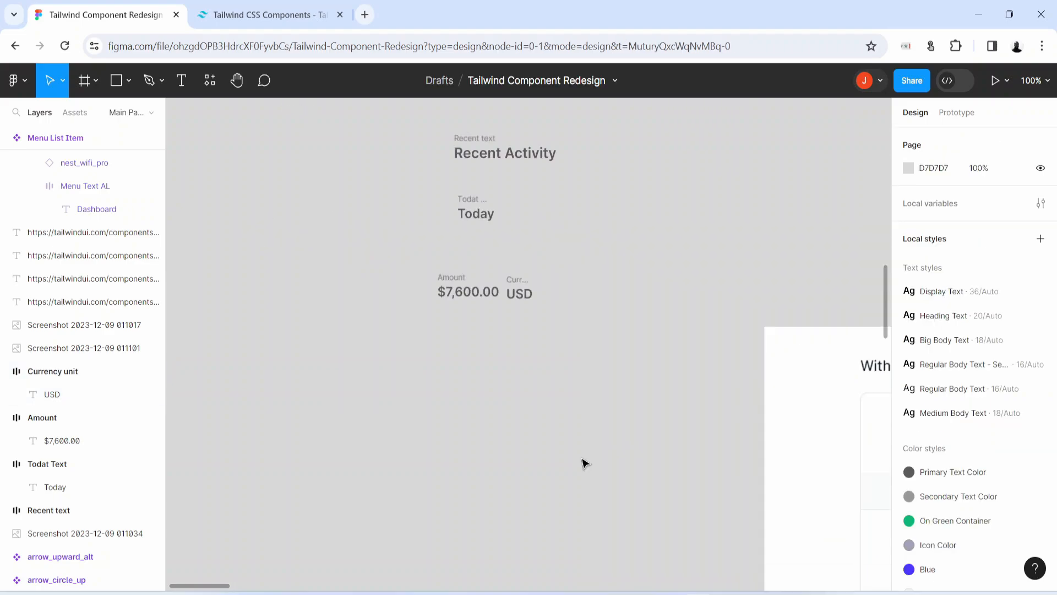
- Duplicate the Amount frame below the $7,600.00 amount and change the copy's text to "500"
key(space)
drag(711, 491, 374, 326)
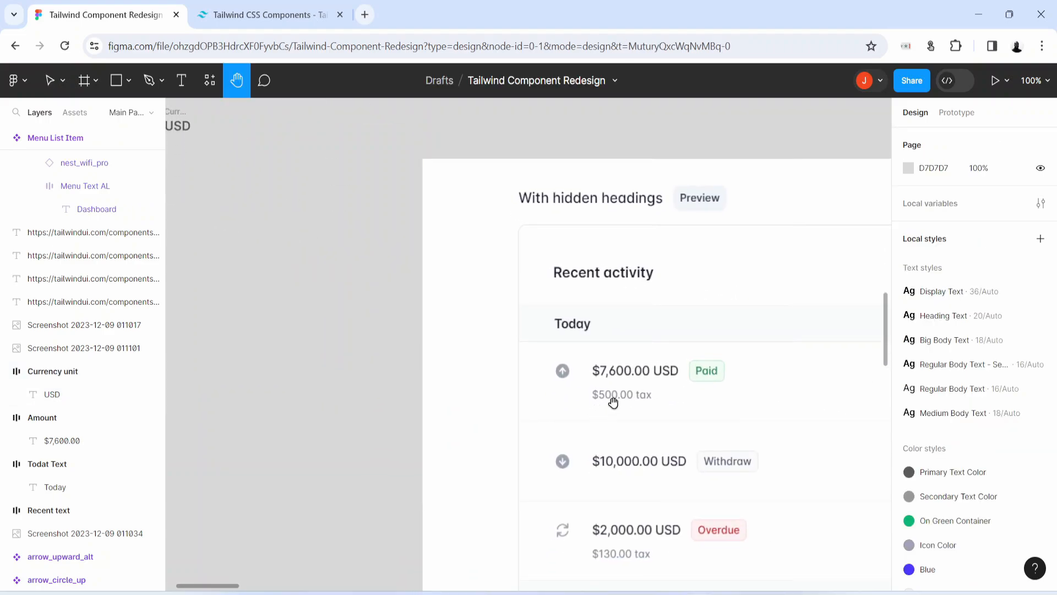
drag(394, 399, 770, 428)
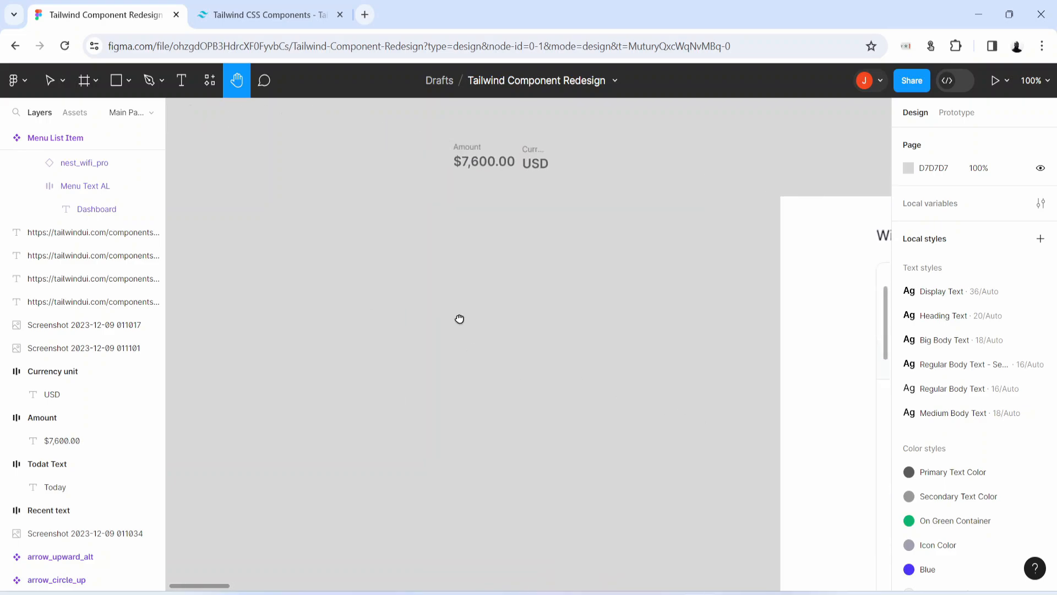
drag(460, 319, 491, 358)
scroll(492, 357, up, 2)
scroll(701, 444, up, 2)
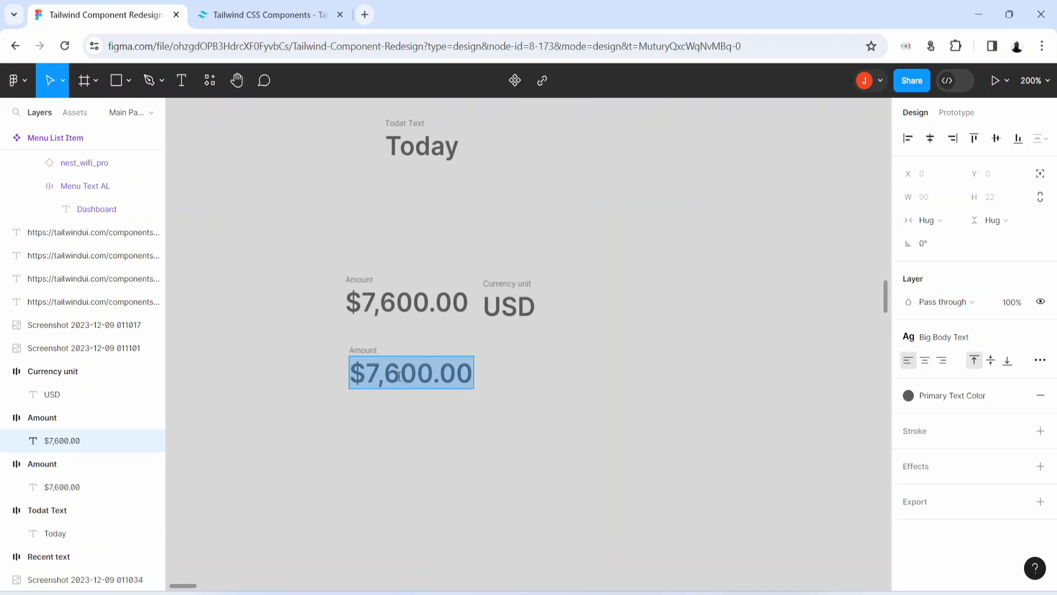
text(500)
key(Escape)
- Set the text of the lower Amount frame to "$500.00"
key(h)
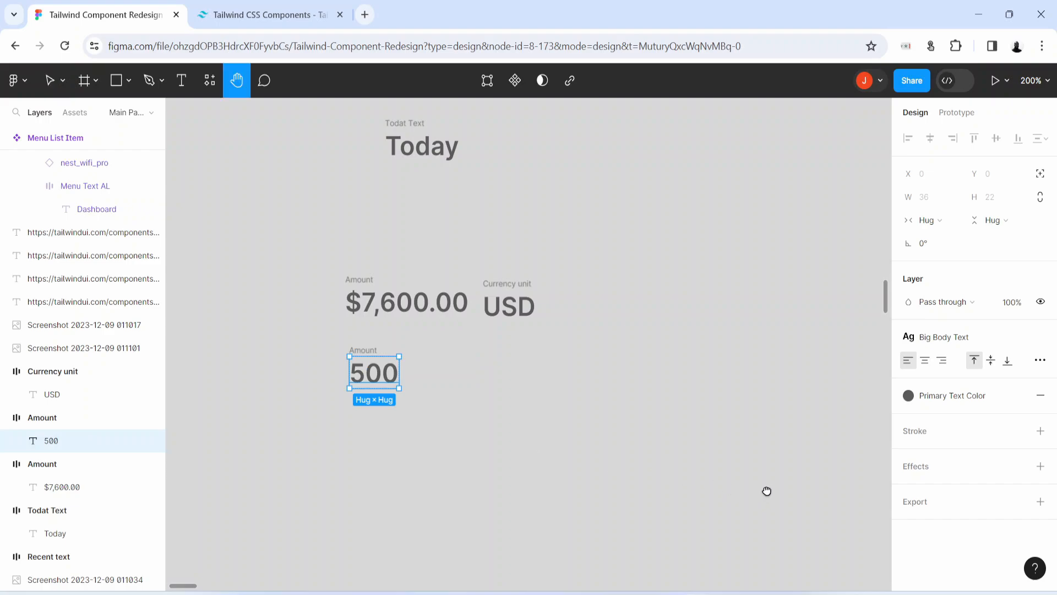
drag(767, 491, 798, 397)
key(v)
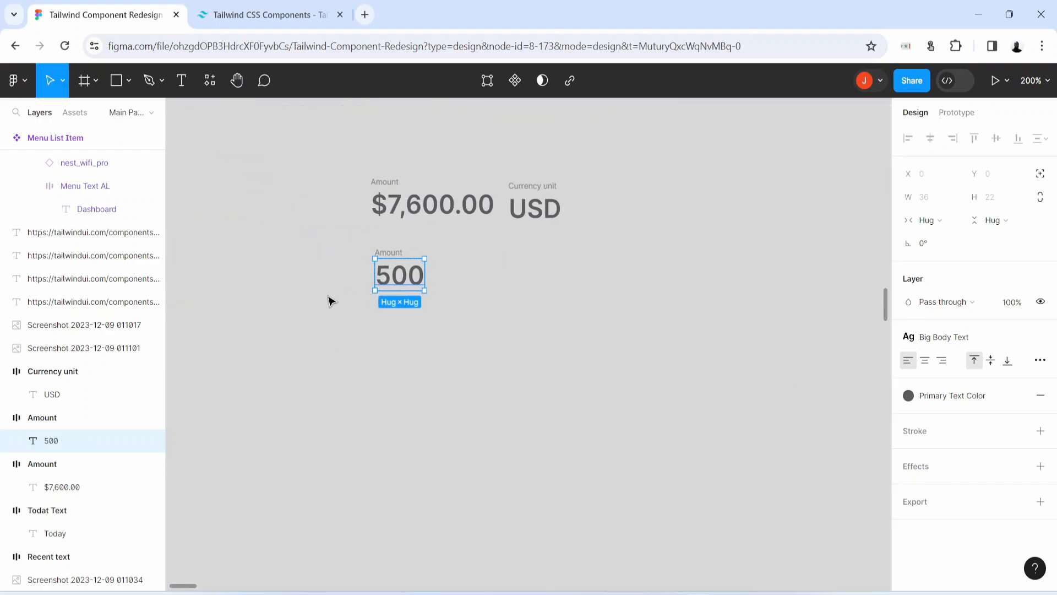
double_click(376, 275)
text($500.00)
key(Escape)
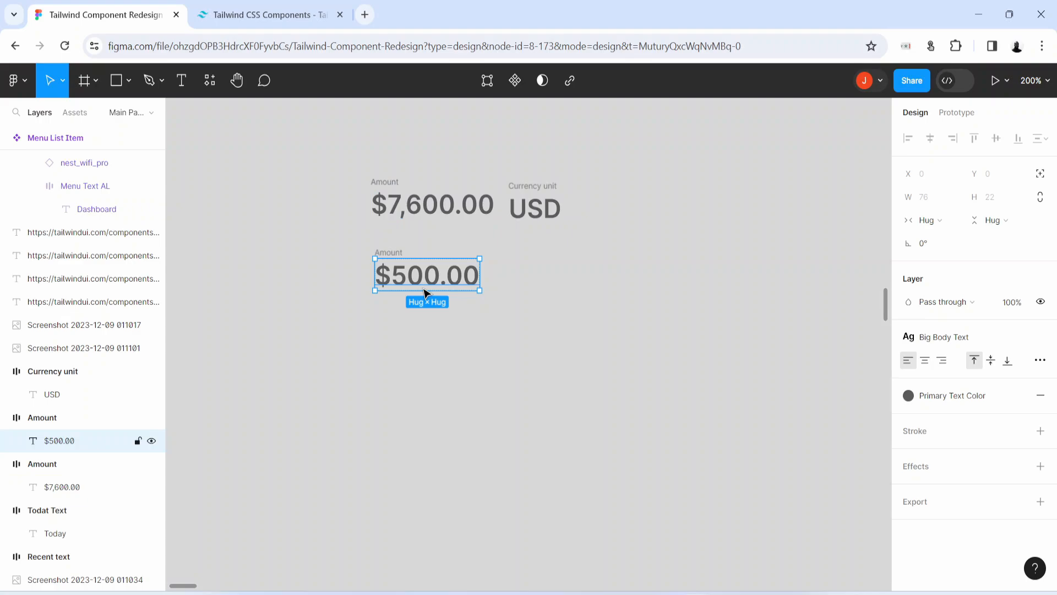
- Apply the Regular Body Text style and Secondary Text Color to the $500.00 text
click(944, 337)
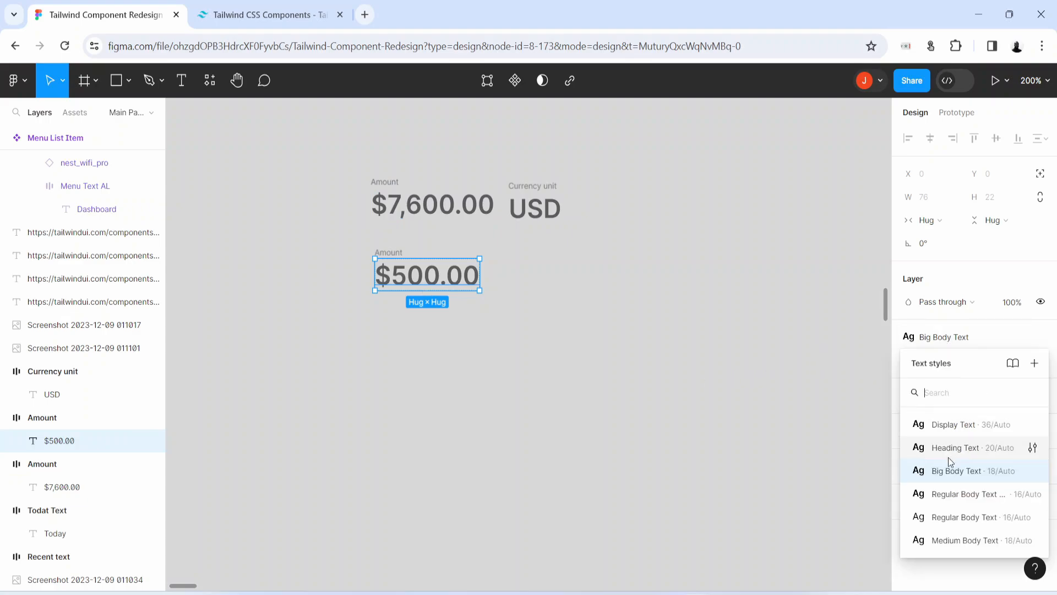
click(963, 516)
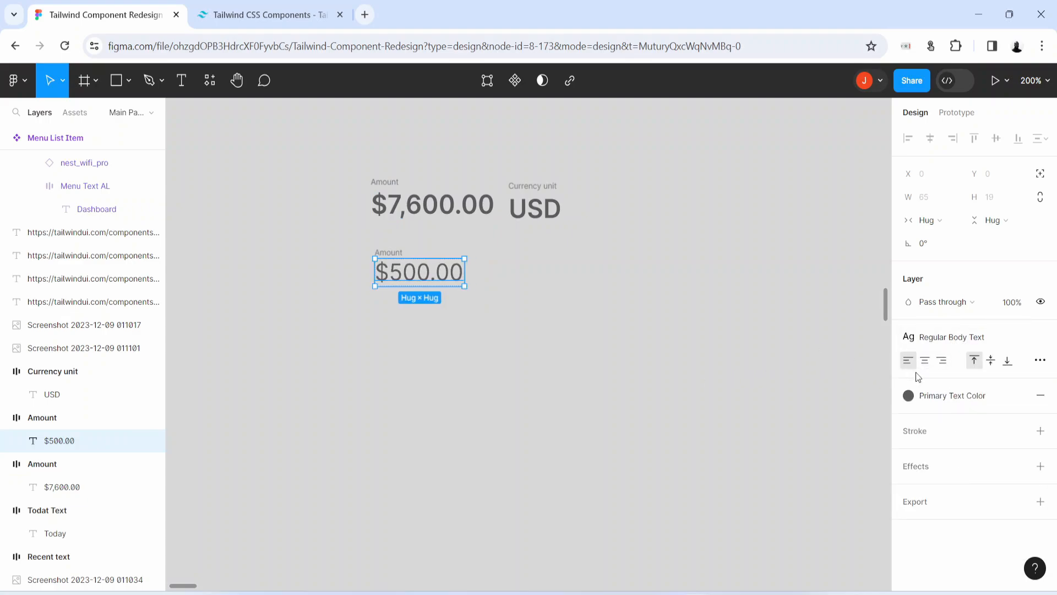
click(943, 398)
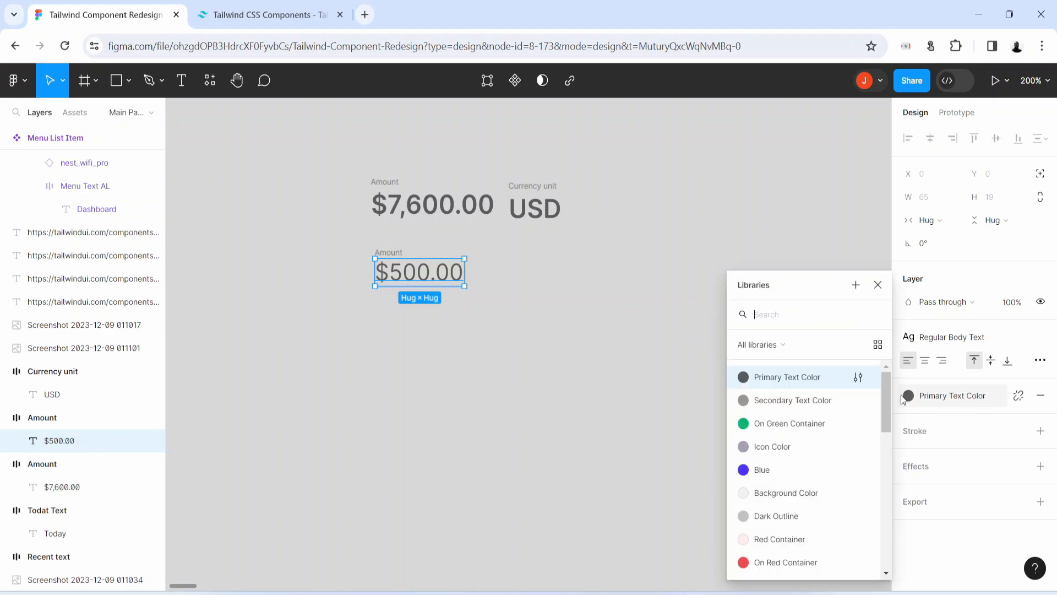
click(810, 400)
- Duplicate the $500.00 frame beside the original and change the copy's text to "tax"
click(392, 253)
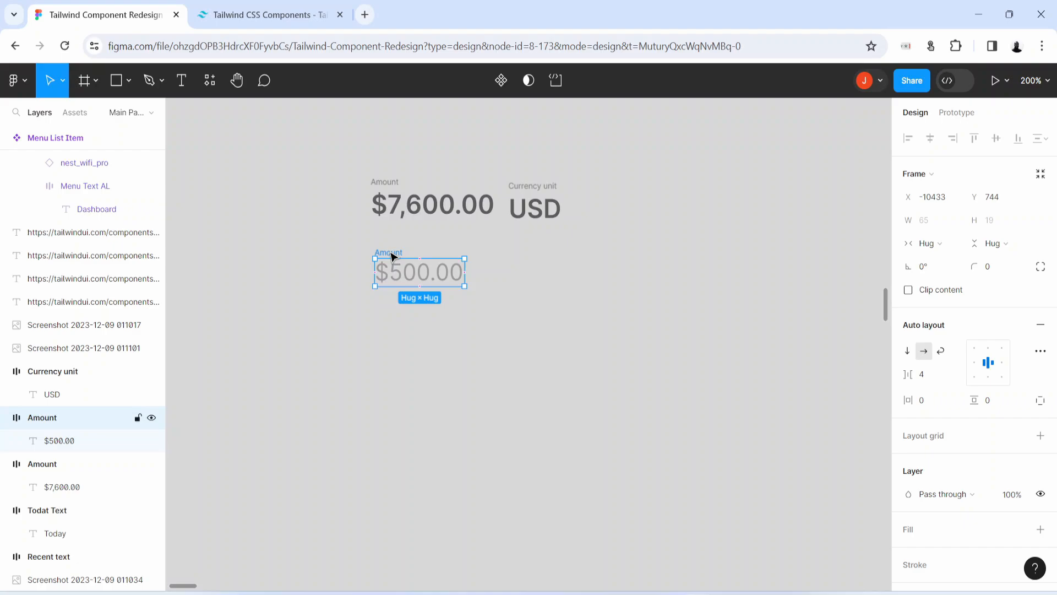
drag(392, 254, 489, 257)
double_click(511, 274)
double_click(511, 275)
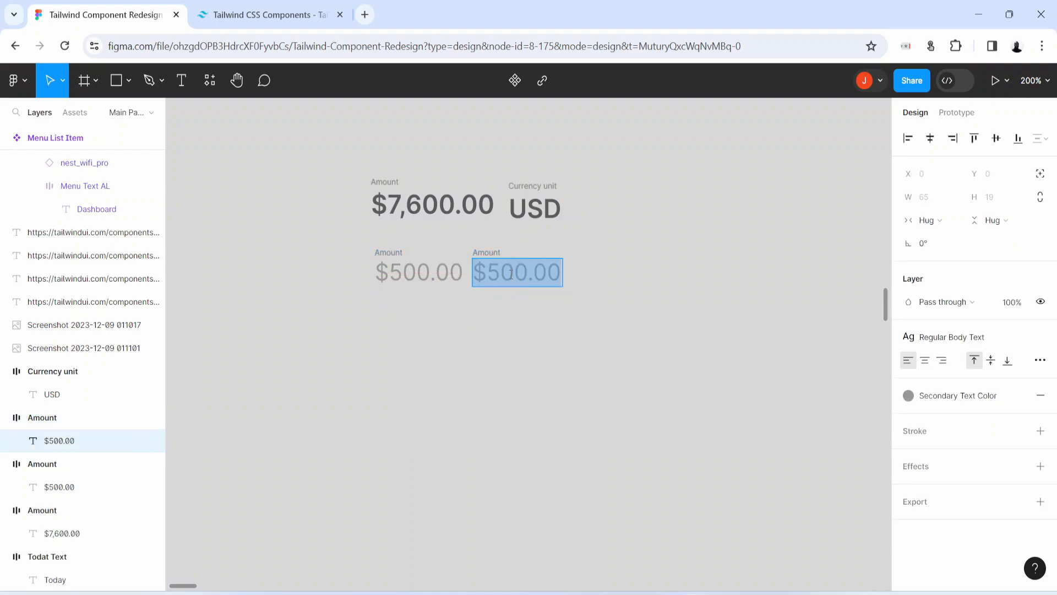
text(tax)
click(444, 309)
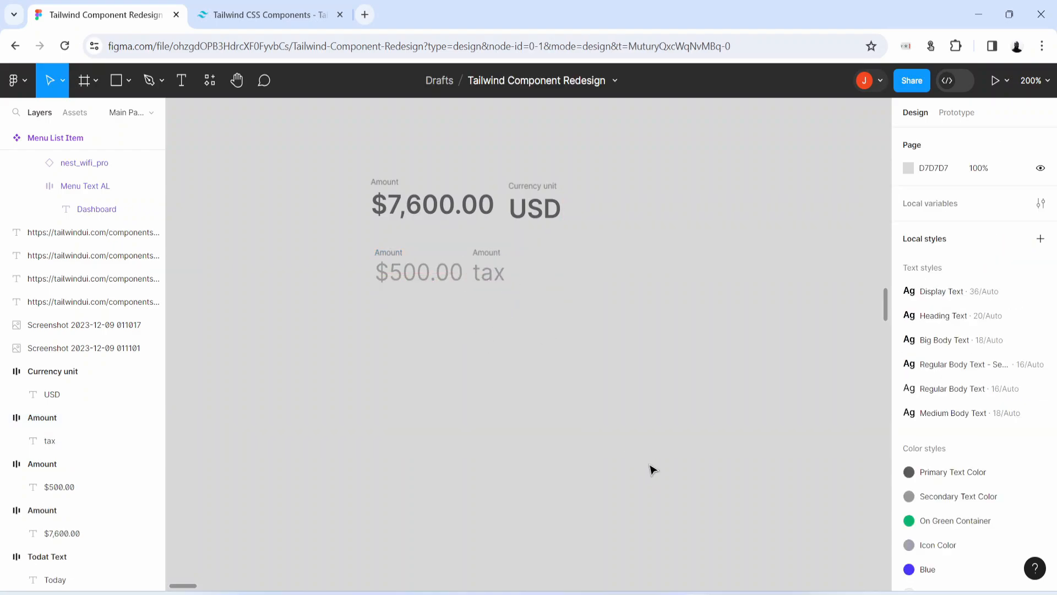
- Rename the $500.00 frame as "Tax" and the frame beside it as "tax"
key(h)
drag(798, 493, 346, 446)
drag(769, 436, 268, 79)
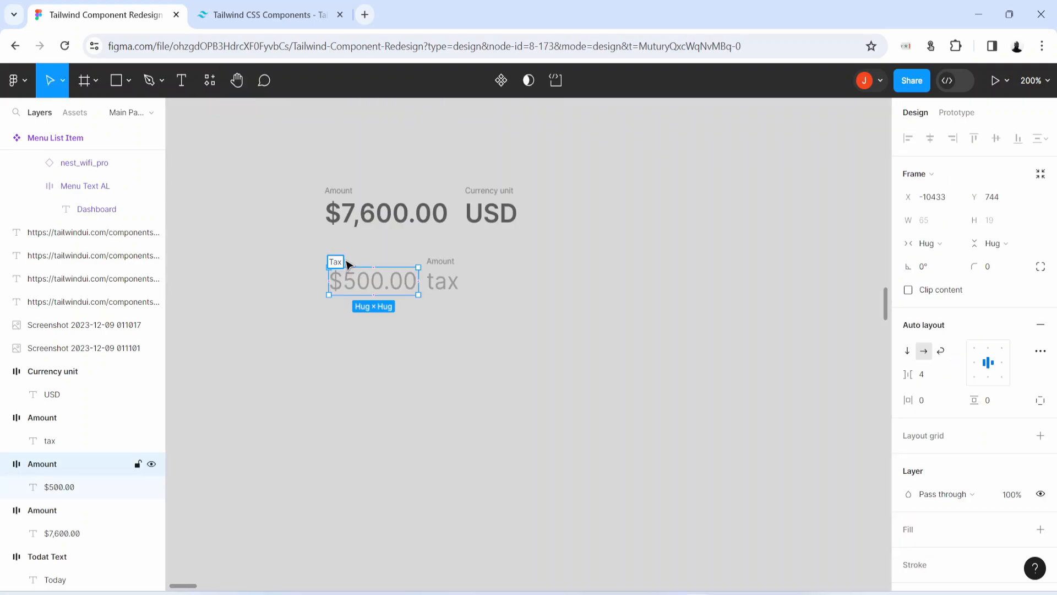
click(396, 388)
- Add a "Paid" text below the tax row and apply the Regular Body Text - Semi Bold style
key(t)
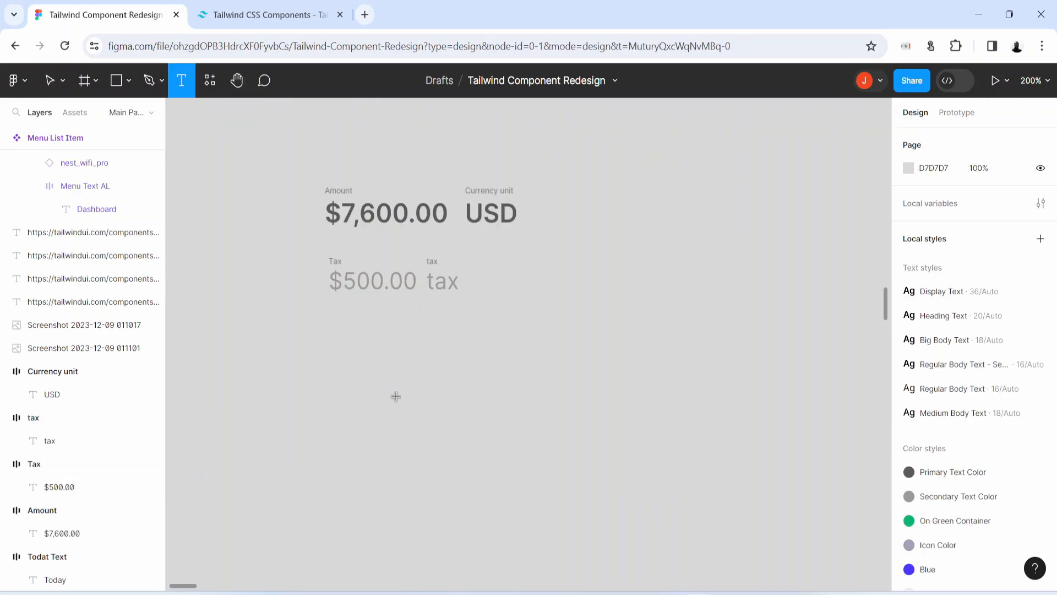
click(351, 387)
text(Paid)
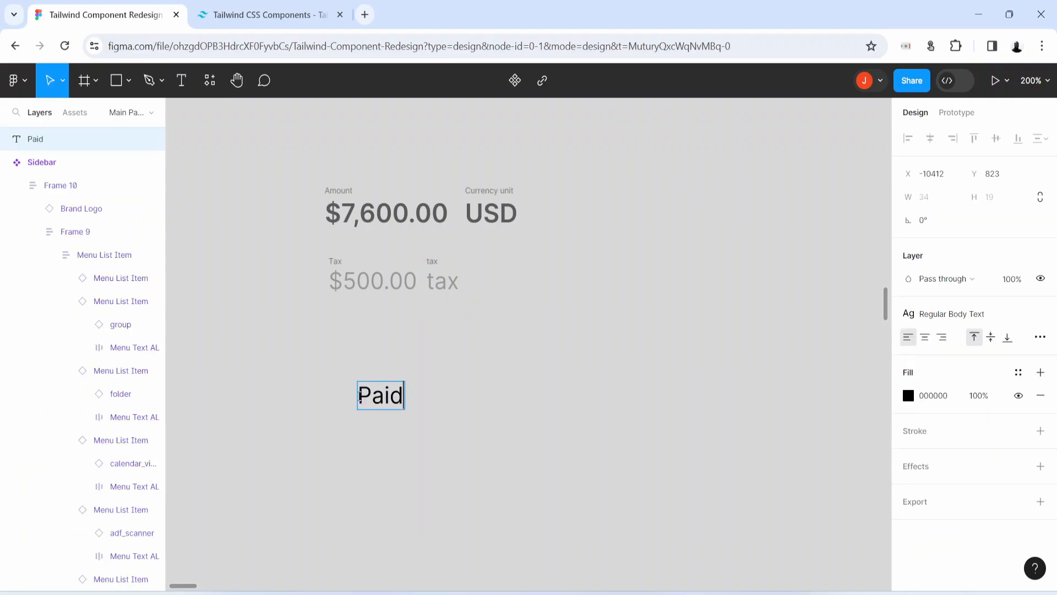
key(Escape)
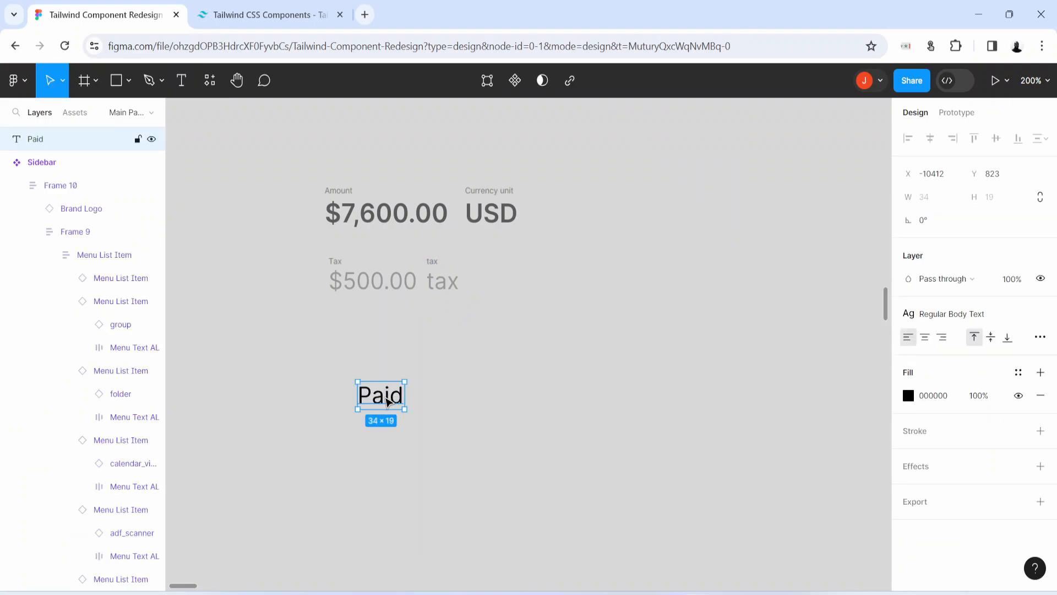
click(952, 314)
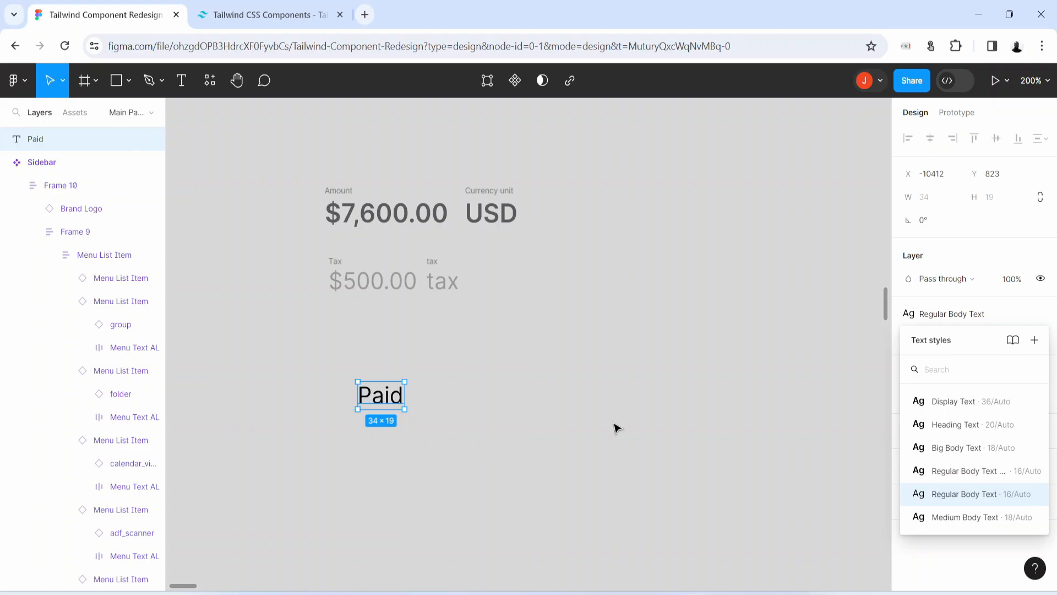
click(957, 471)
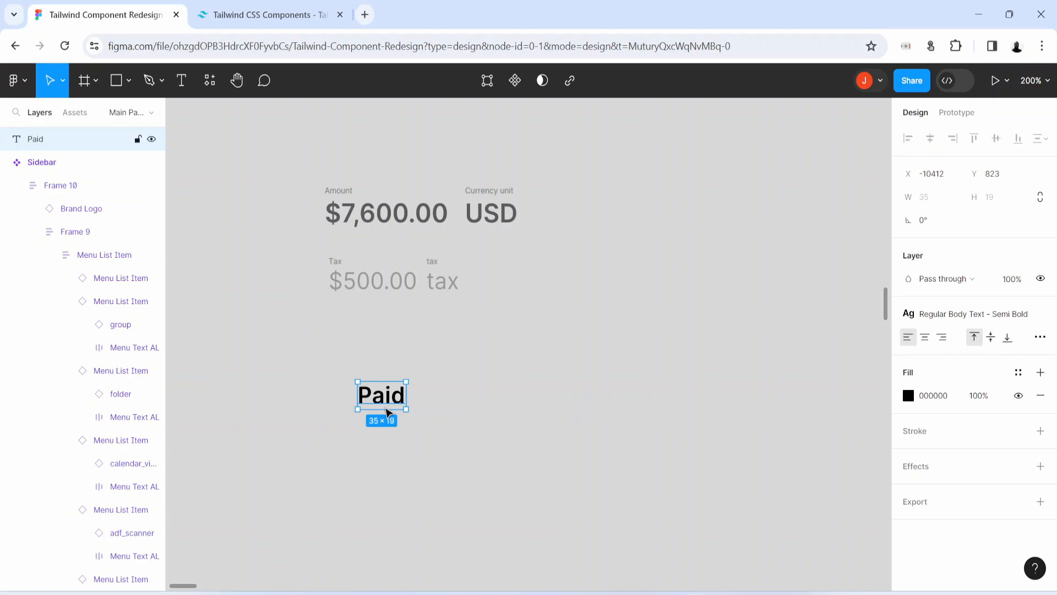
- Wrap the Paid text in an auto layout frame and set its horizontal padding to 12
key(shift+a)
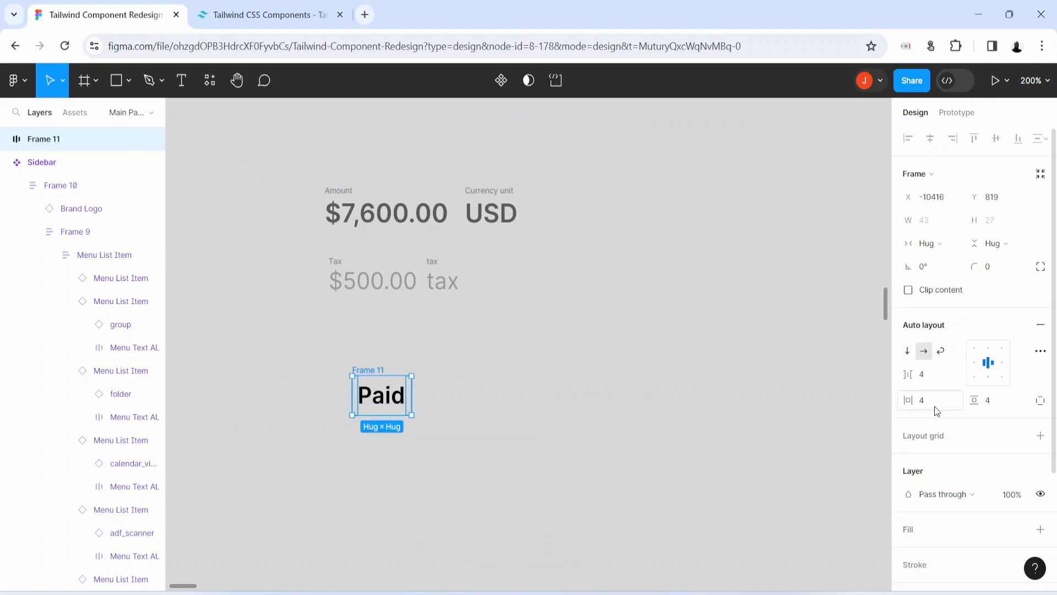
click(937, 411)
key(Return)
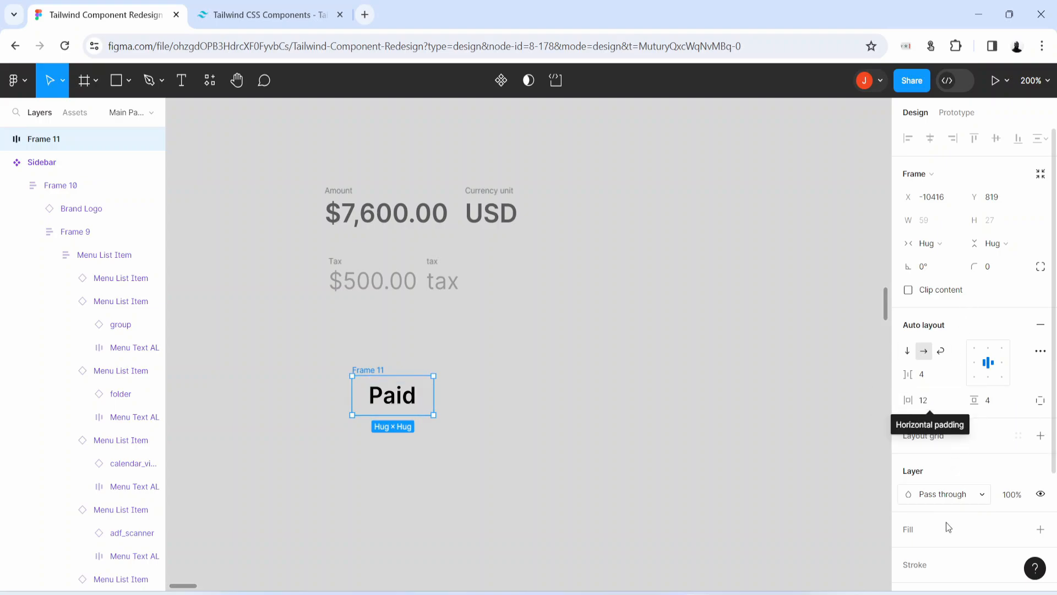
- Add a fill to the frame around the Paid text and apply the Green Container color style
click(931, 524)
scroll(931, 526, down, 4)
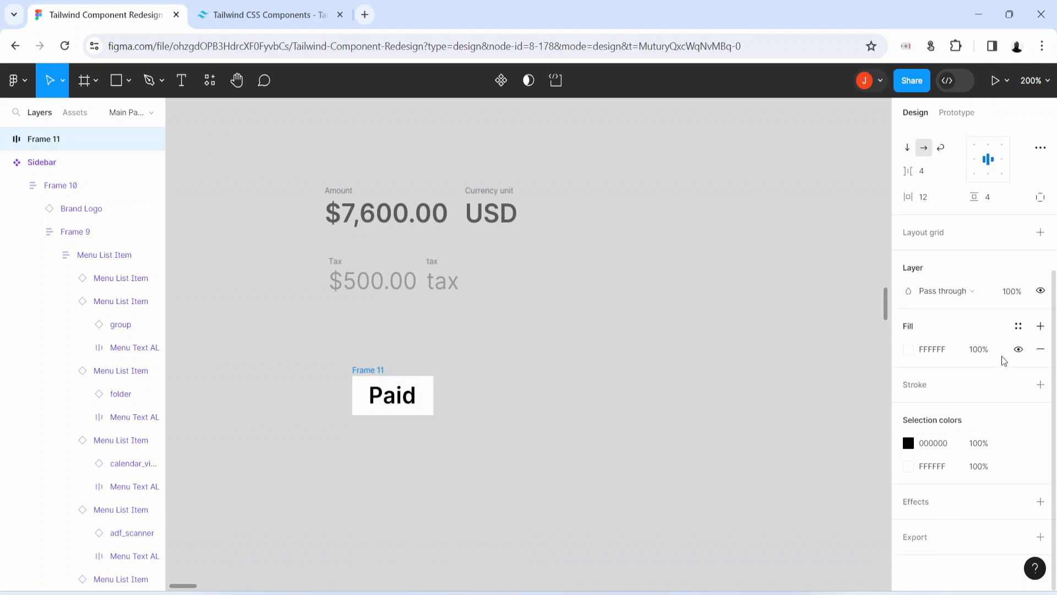
click(1019, 326)
scroll(815, 495, down, 10)
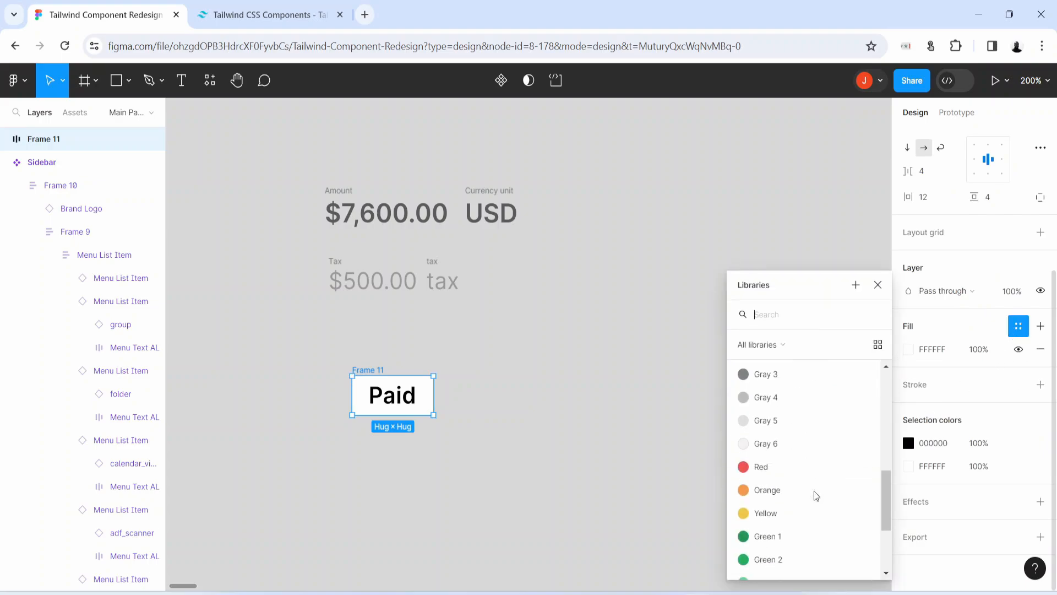
scroll(816, 496, up, 5)
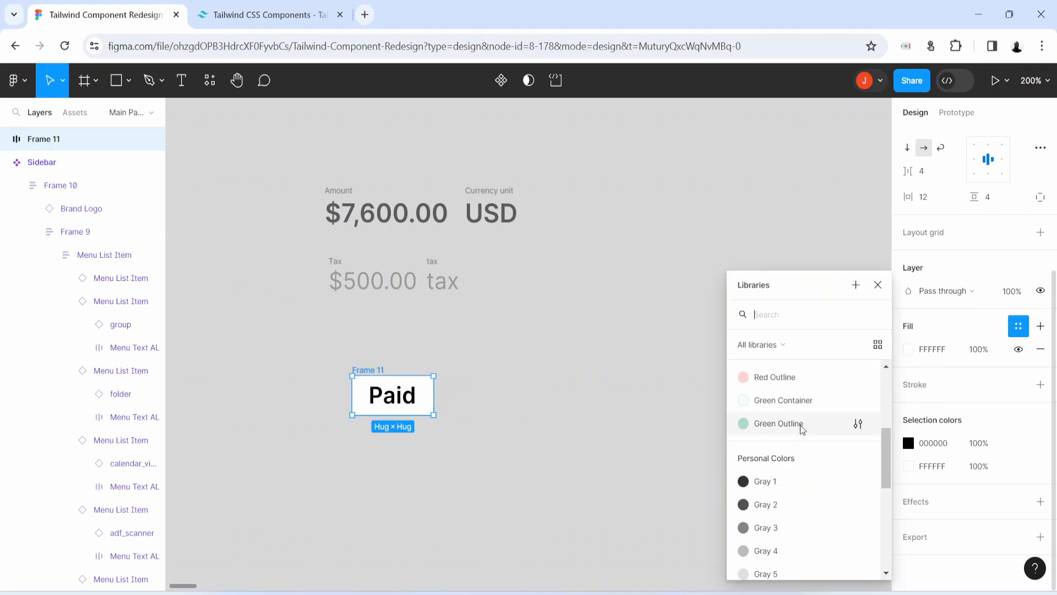
scroll(800, 427, up, 2)
click(800, 465)
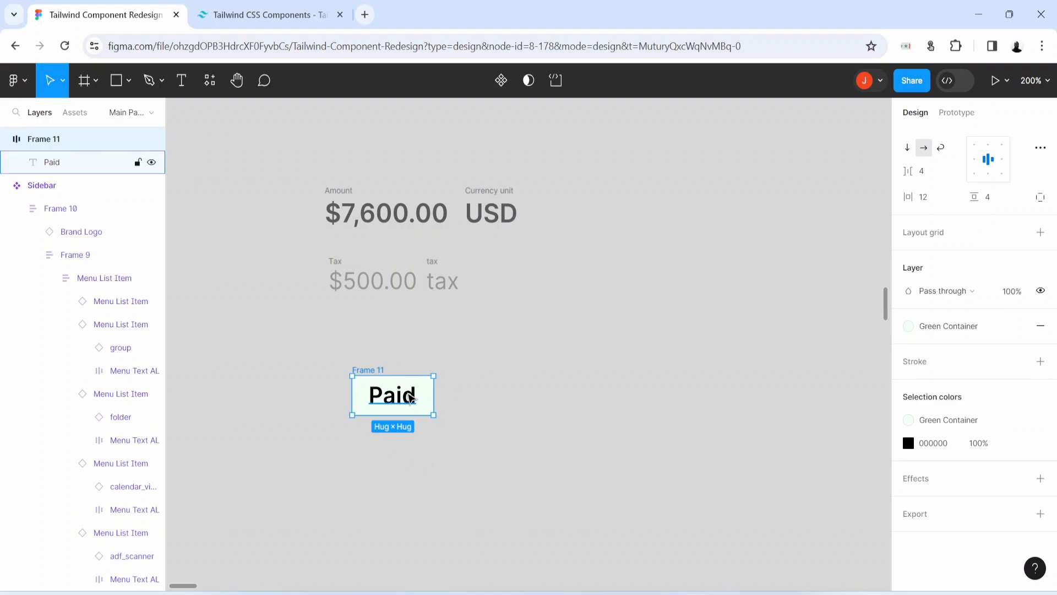
- Apply the On Green Container color style to the Paid text
double_click(386, 405)
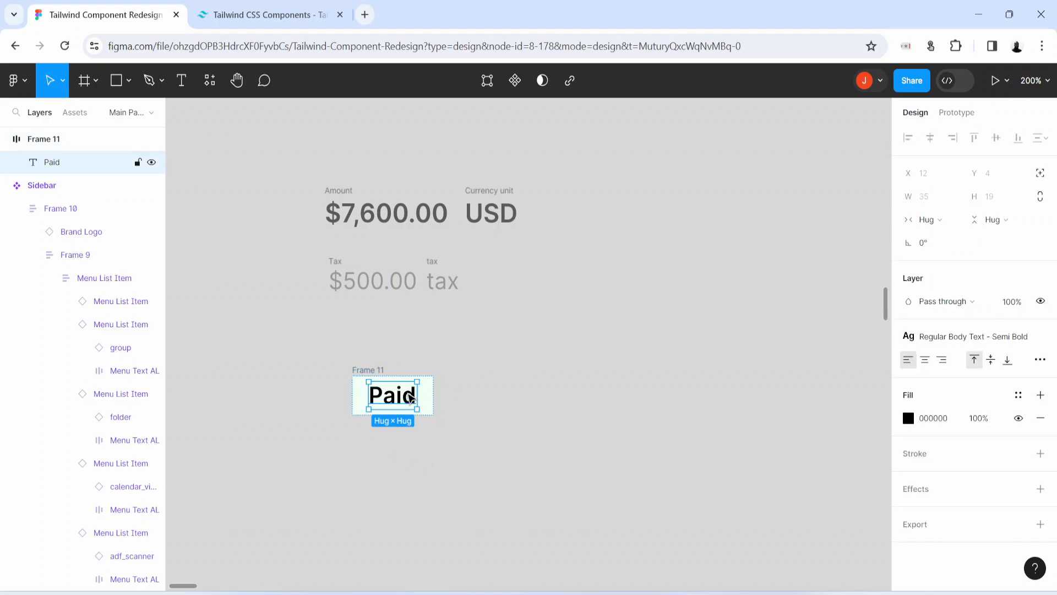
click(1017, 395)
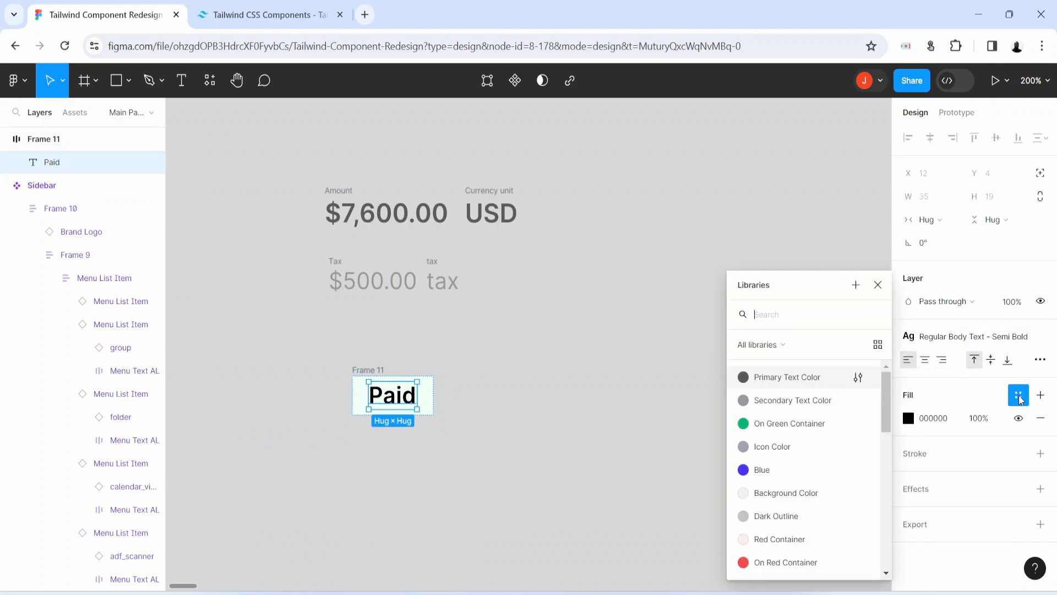
click(807, 427)
- Set the corner radius of the frame around the Paid text to 8
click(362, 370)
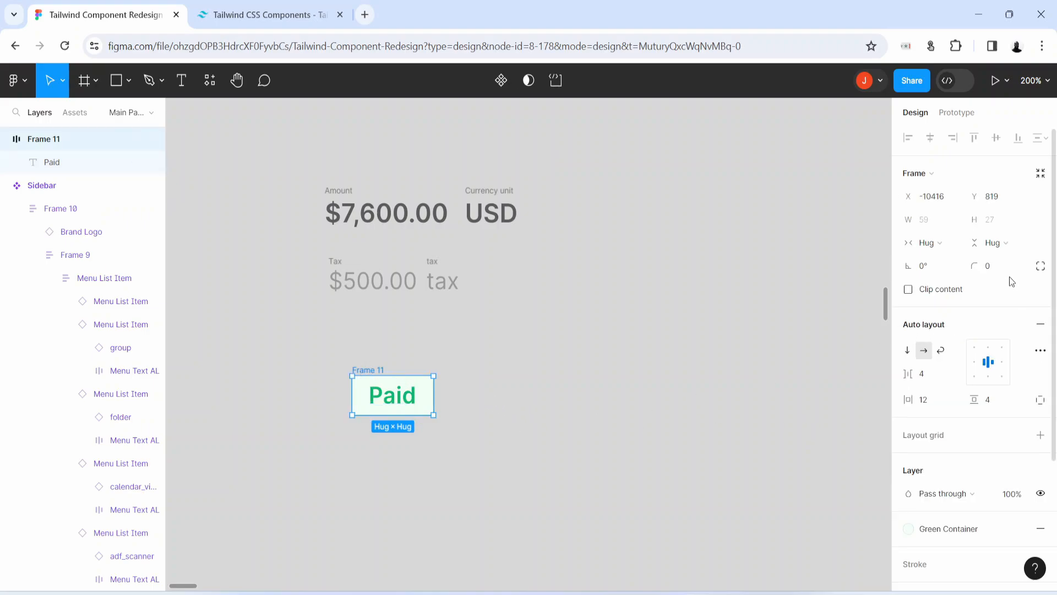
text(8)
key(Return)
- Apply the Green Outline style as the Paid badge's stroke and move the badge beside the amount and USD row
scroll(1008, 268, down, 1)
click(1018, 493)
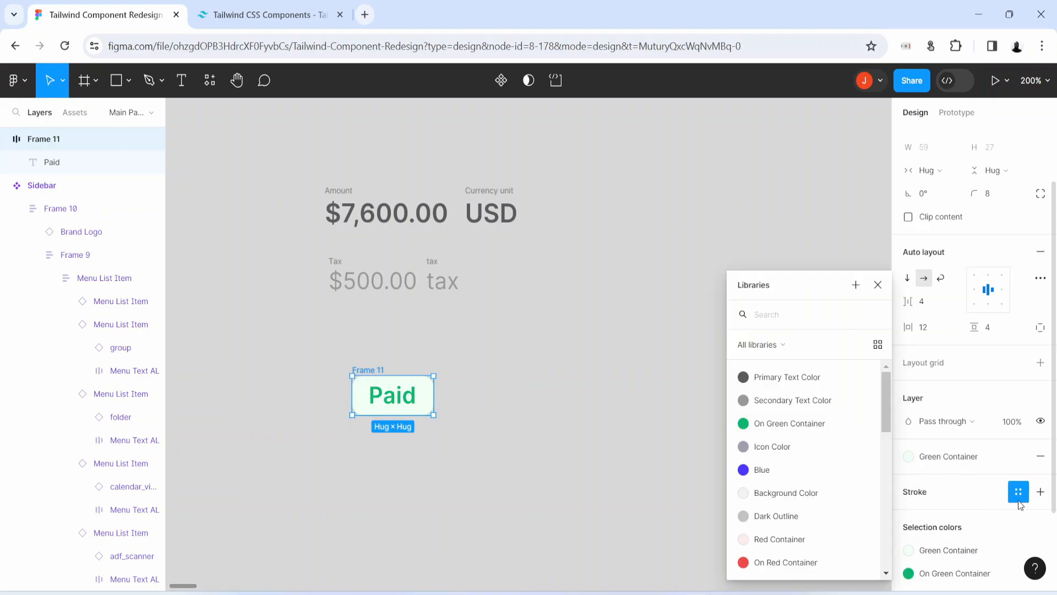
click(1019, 495)
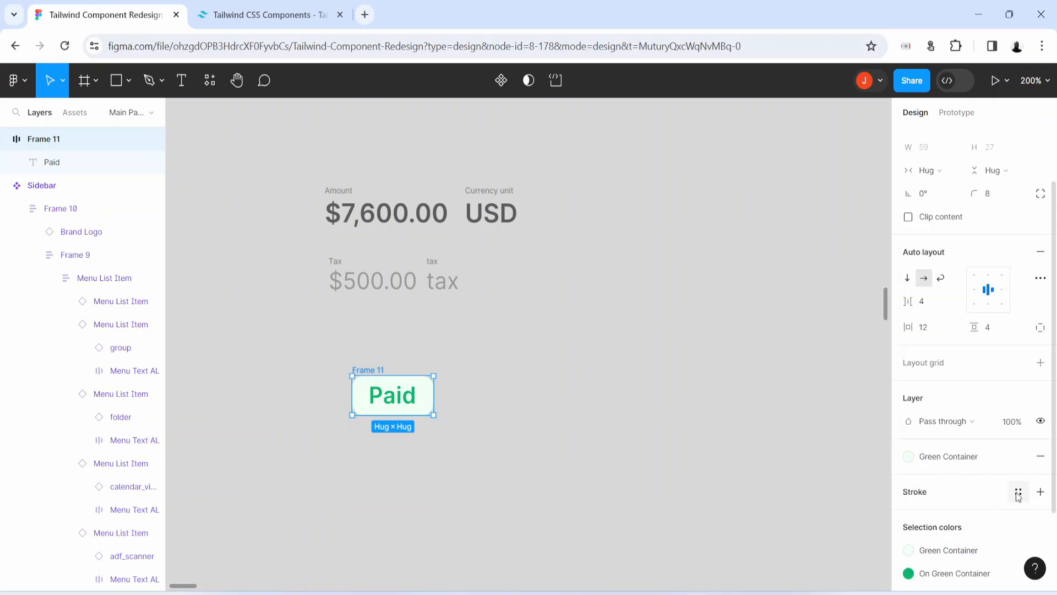
click(1018, 496)
scroll(810, 482, down, 3)
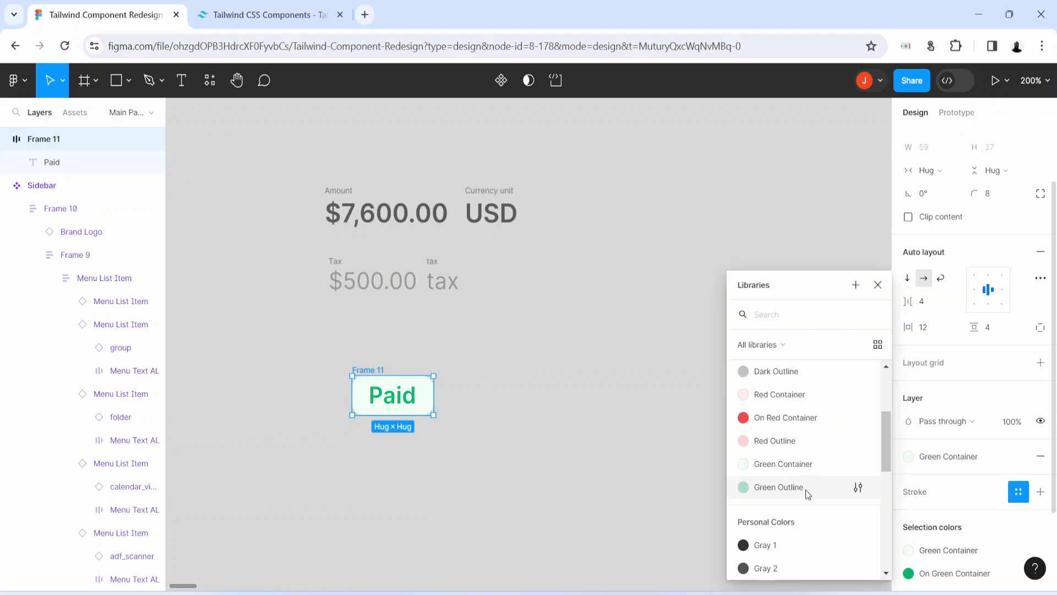
click(805, 490)
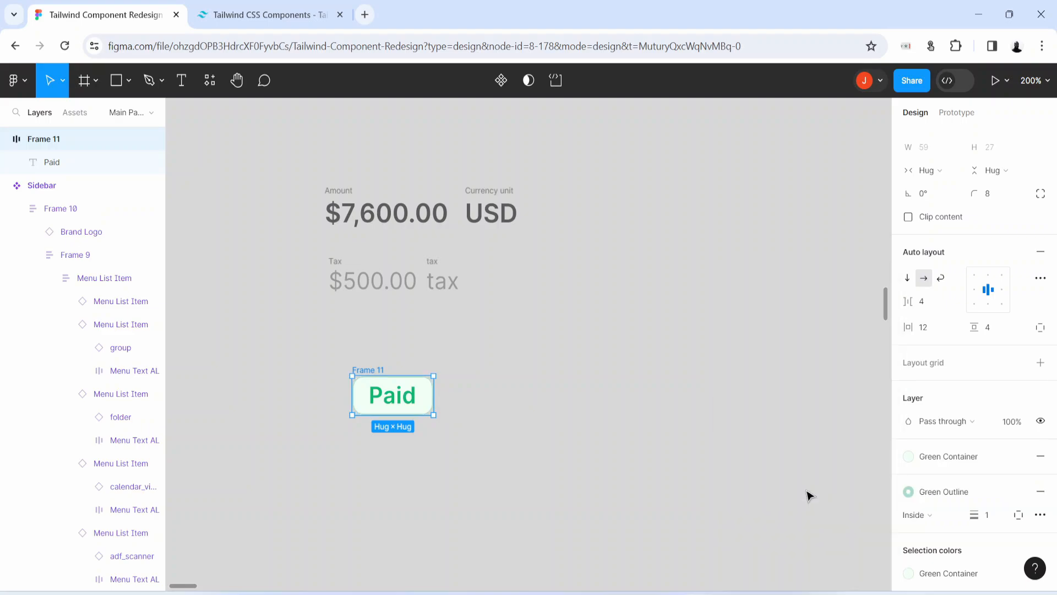
click(548, 497)
drag(364, 371, 608, 191)
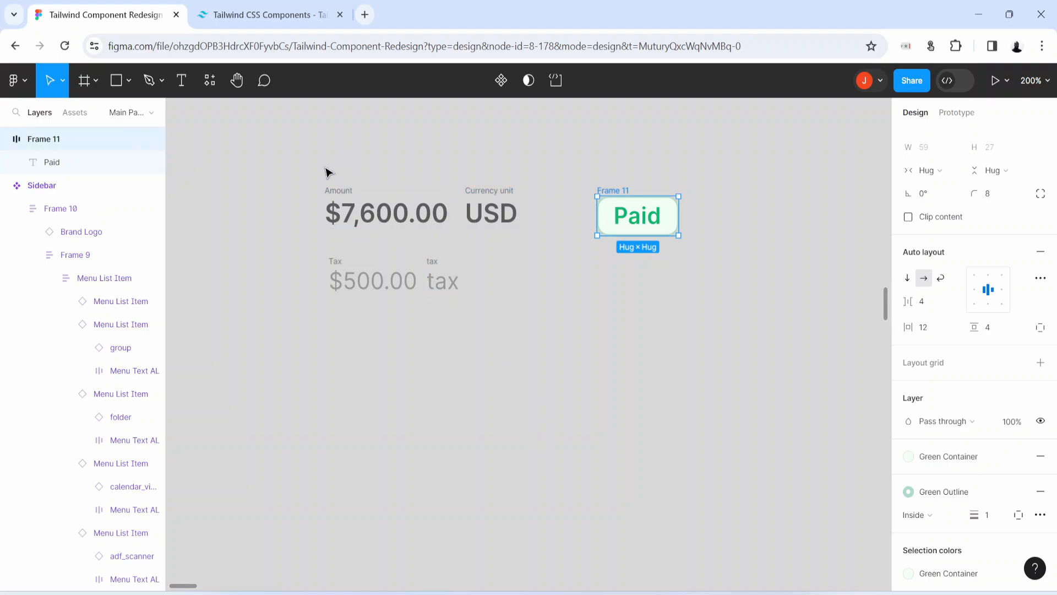
- Wrap the $7,600.00 and USD frames in a horizontal auto layout with spacing 8 and left-center alignment
drag(307, 165, 555, 238)
key(shift+a)
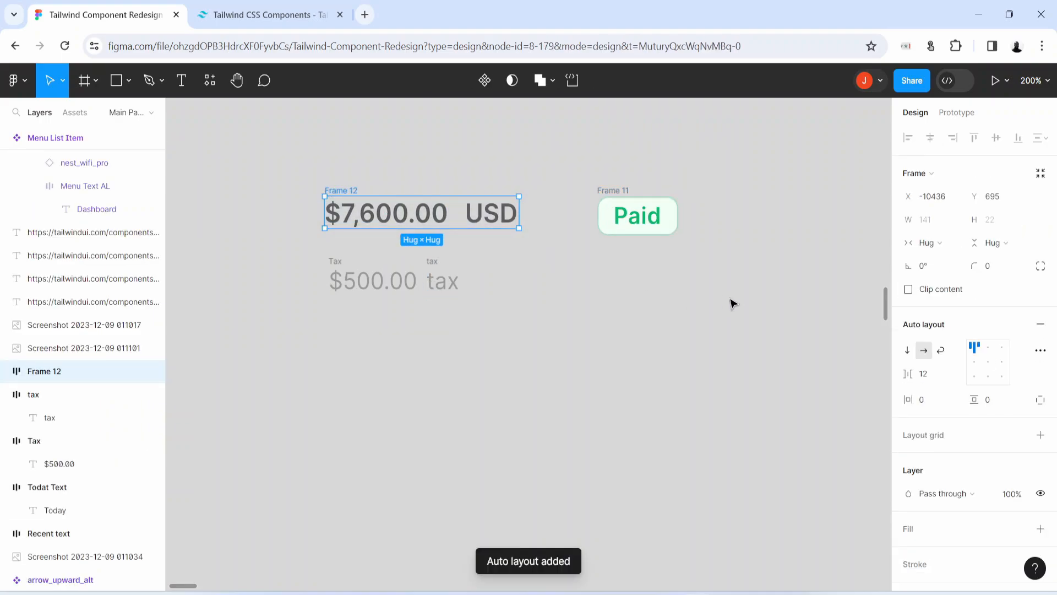
click(926, 376)
text(8)
key(Return)
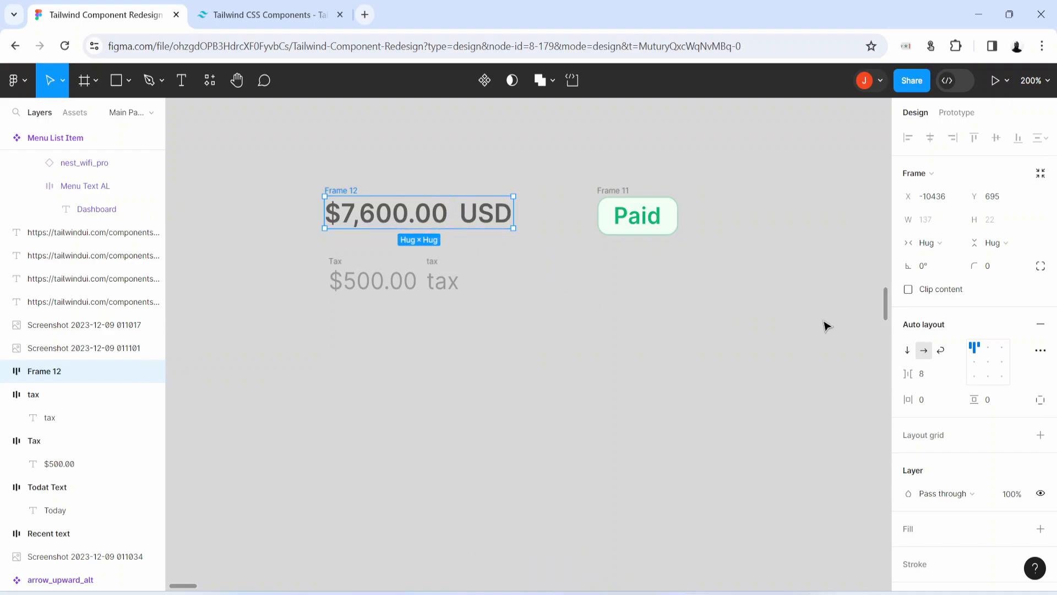
click(976, 365)
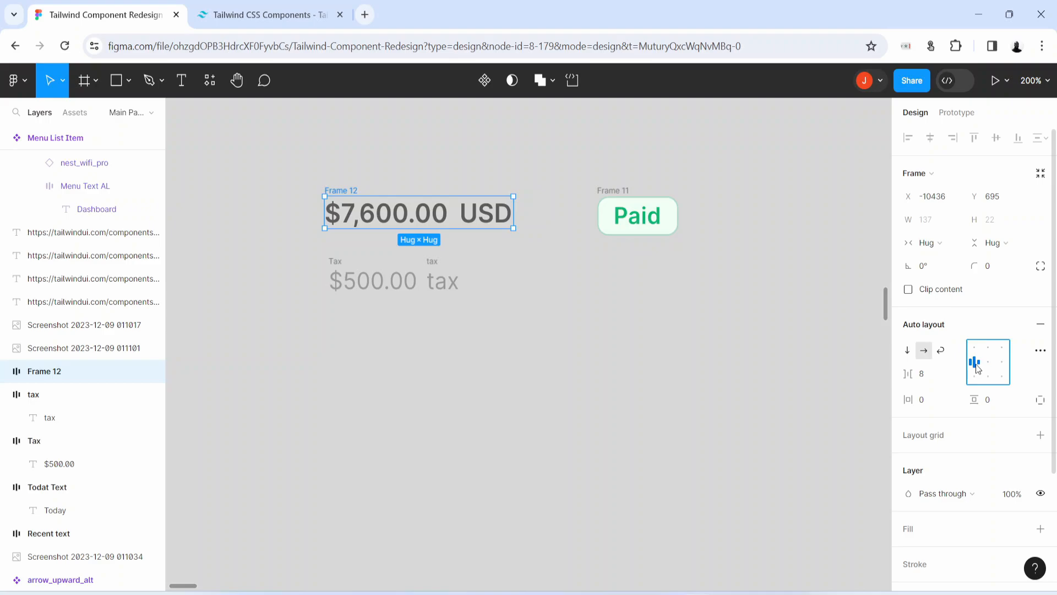
- Move the Paid badge closer to USD and wrap it with the amount group in a horizontal auto layout
drag(602, 190, 541, 182)
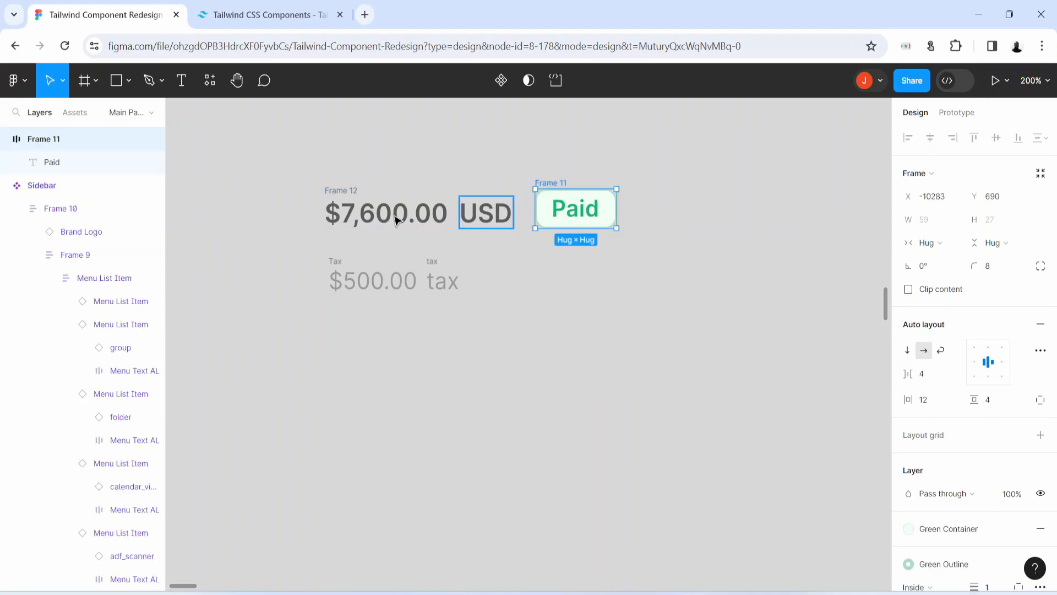
drag(302, 156, 676, 261)
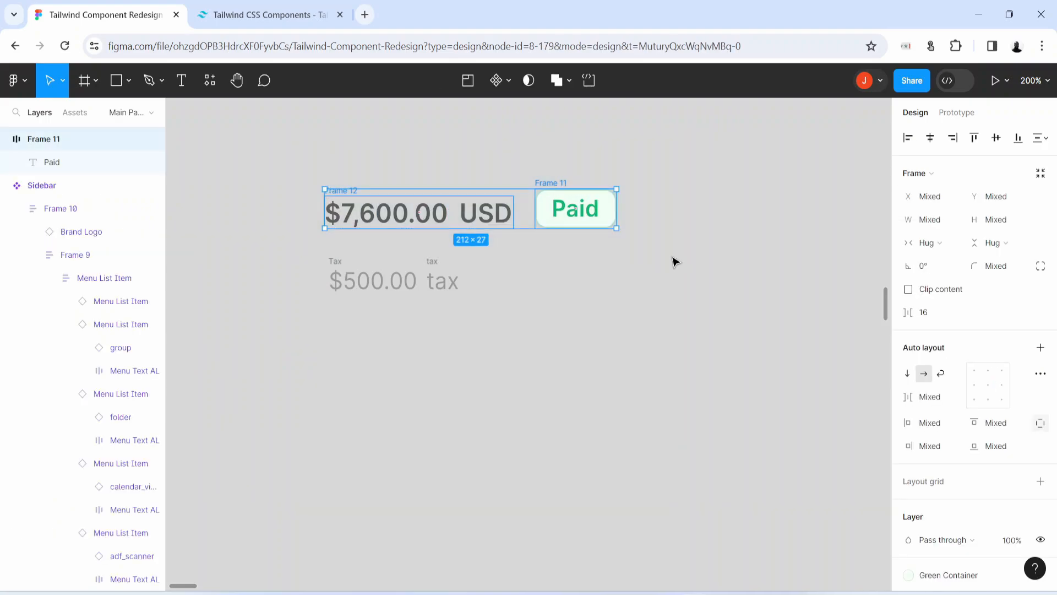
key(shift+a)
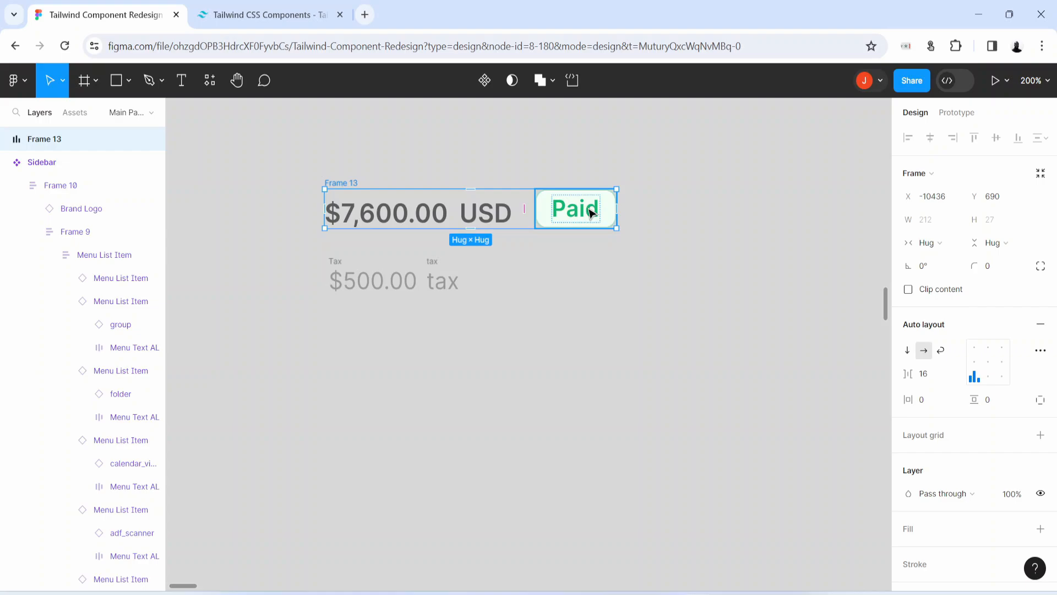
- Try a spacing of 12 between the amount group and the Paid badge, and set it back to 16
click(939, 379)
text(12)
key(Return)
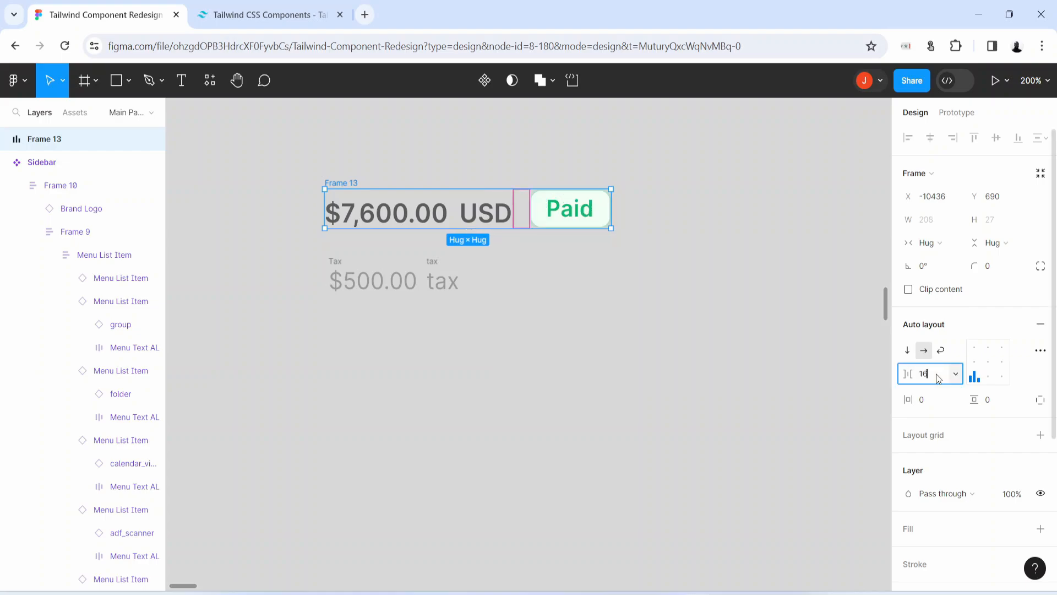
key(Return)
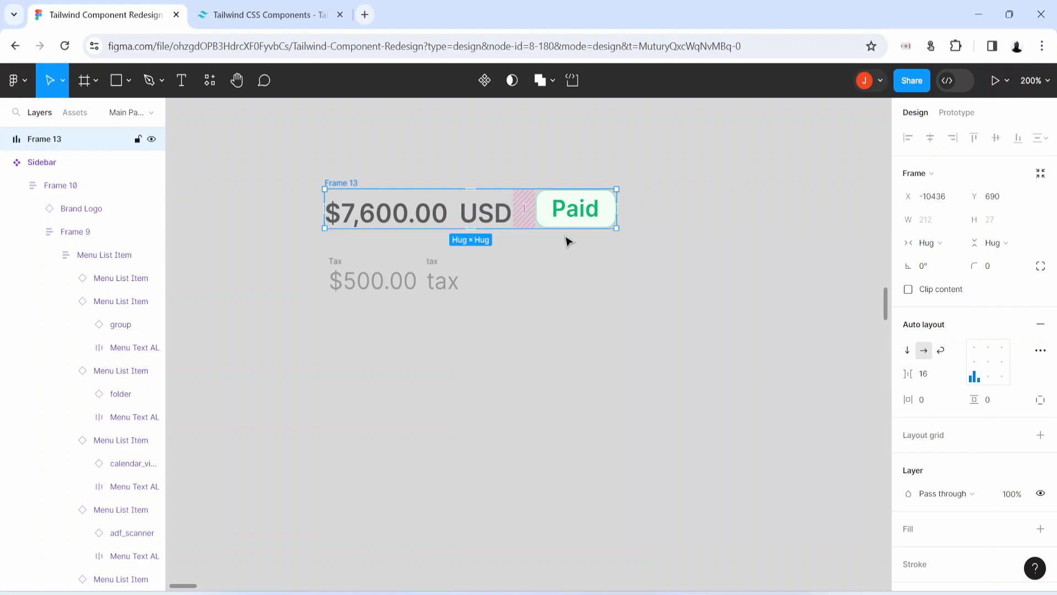
- Align the $7,600.00 USD and Paid row left-centre, and wrap the $500.00 and tax texts in an auto layout with left-centre alignment
click(975, 365)
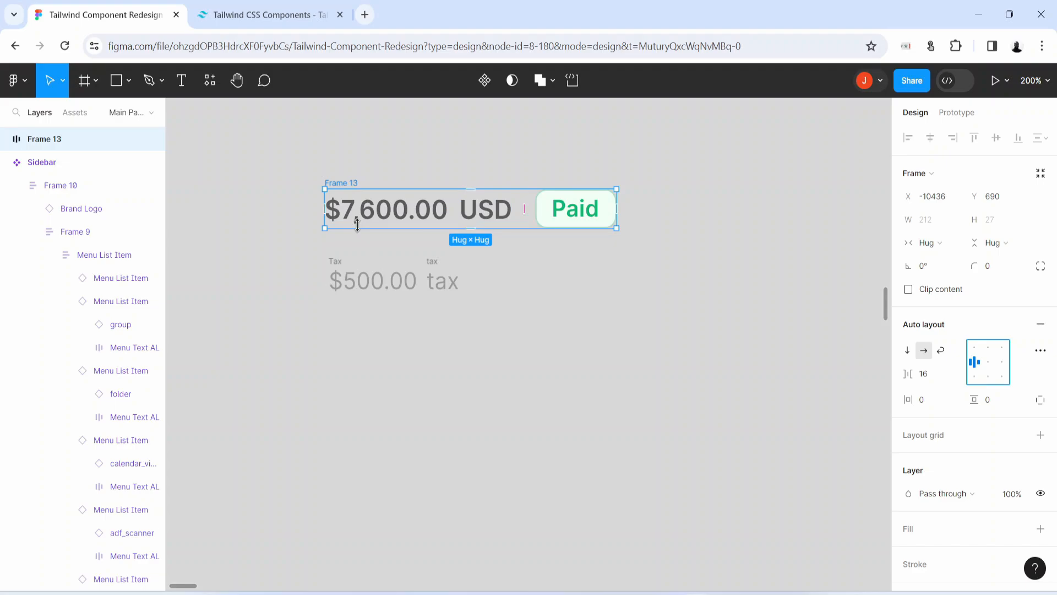
drag(521, 330, 317, 253)
key(shift+a)
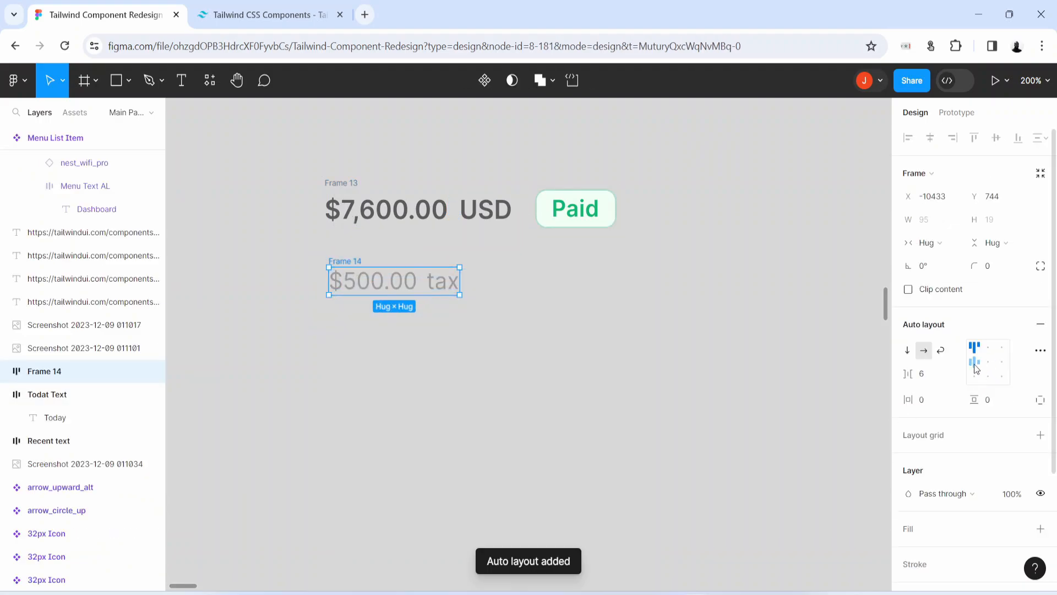
click(977, 367)
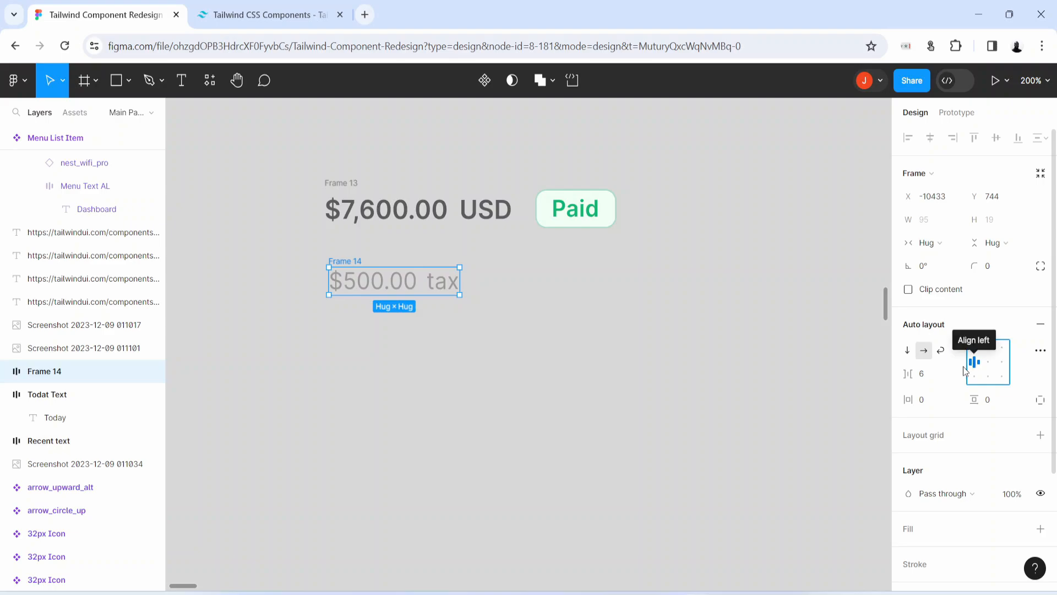
- Set the horizontal gap between the $500.00 and tax texts to 8
click(930, 373)
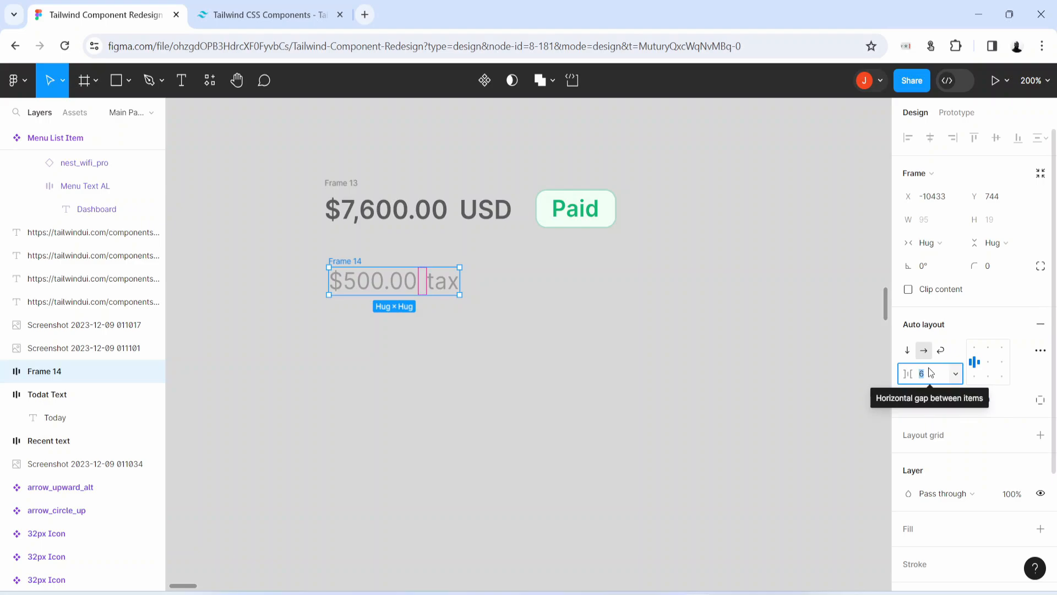
text(8)
key(Return)
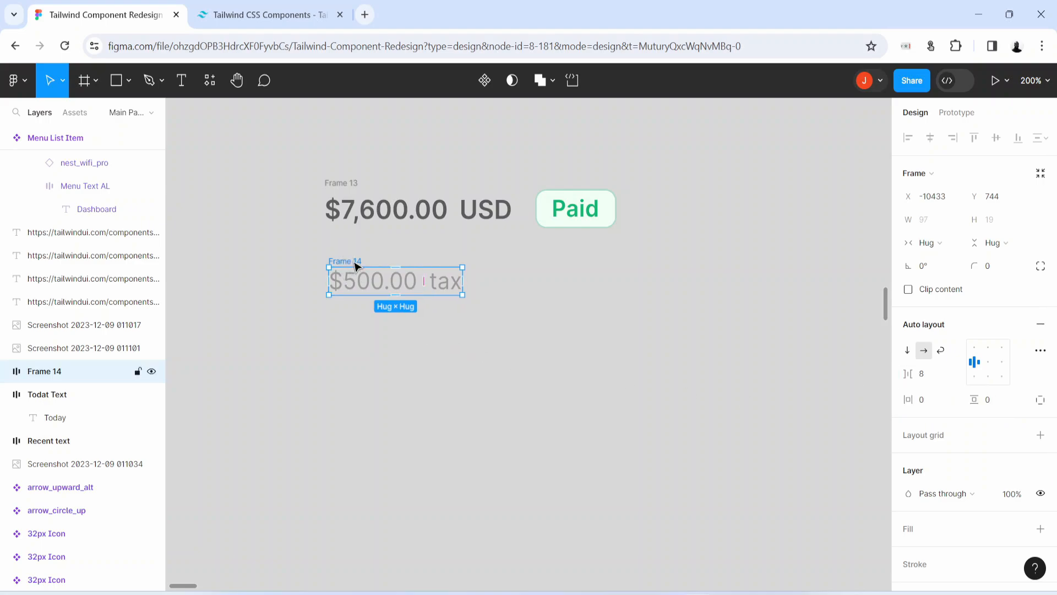
- Stack the amount row and the tax row in one vertical auto layout with a gap of 8
drag(354, 263, 349, 243)
drag(294, 133, 691, 349)
key(shift+a)
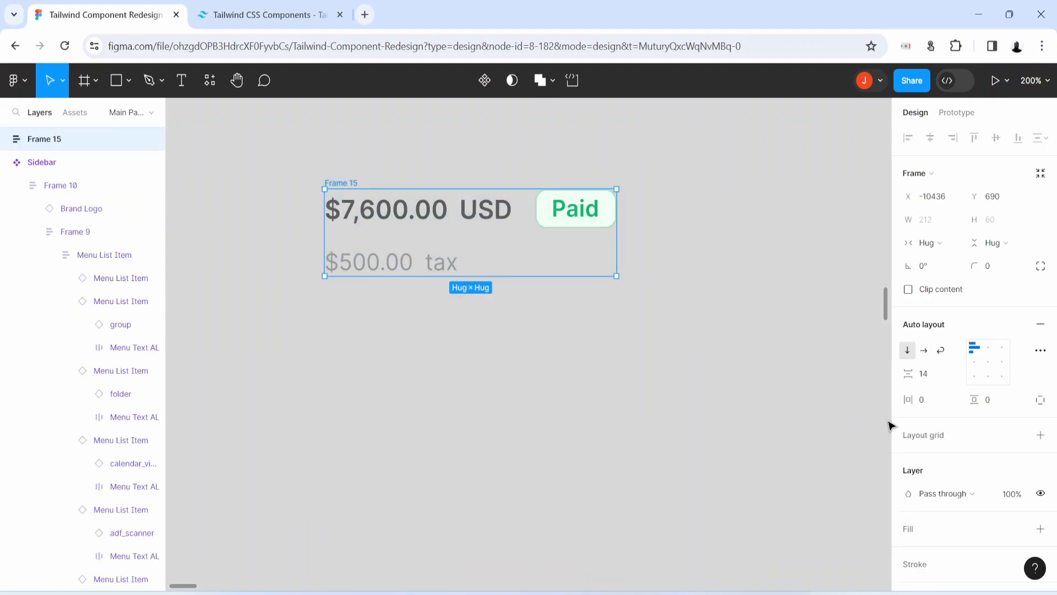
click(931, 377)
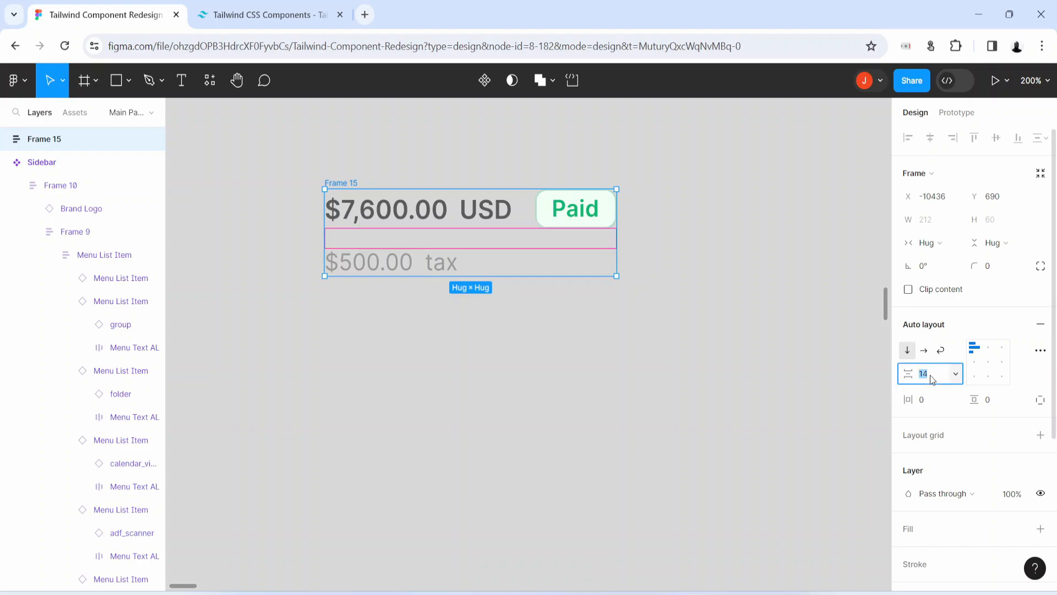
text(8)
key(Return)
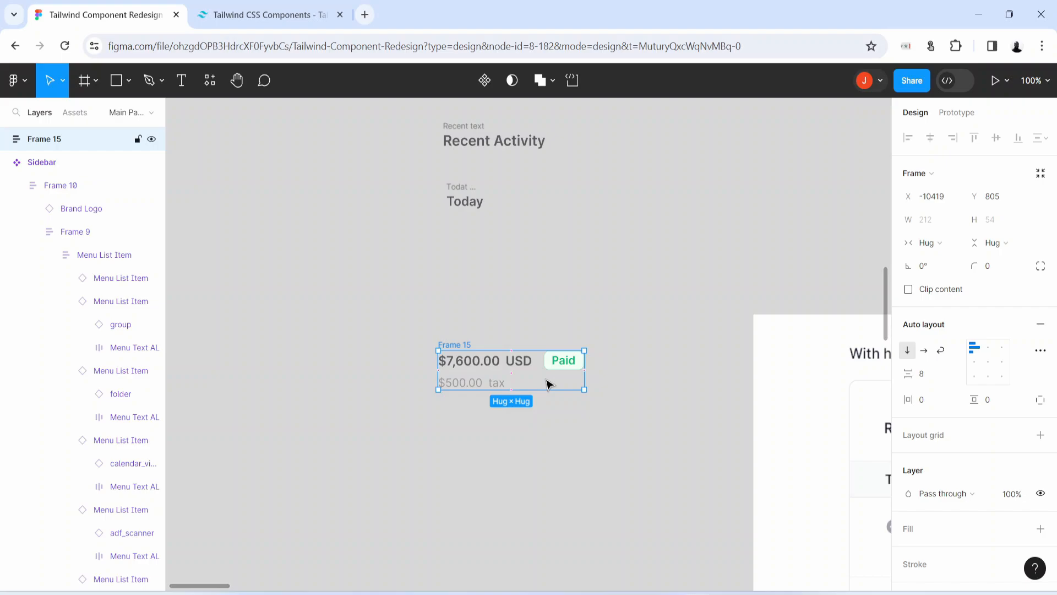
- Place an instance of the arrow_circle_up local component just to the left of the amount and tax block
click(618, 460)
key(h)
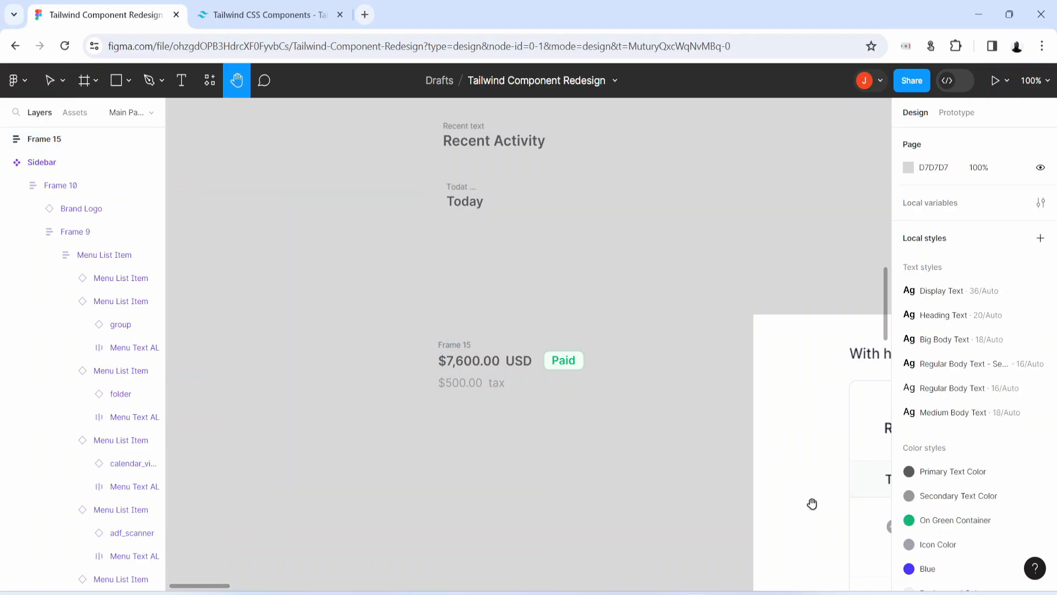
click(63, 114)
drag(755, 498, 477, 352)
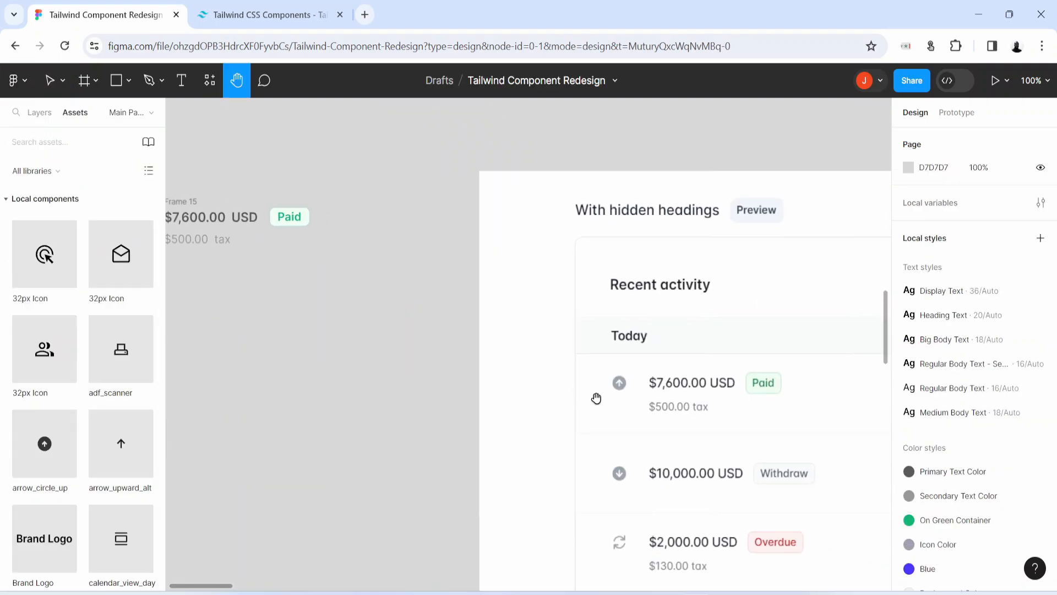
drag(326, 429, 647, 466)
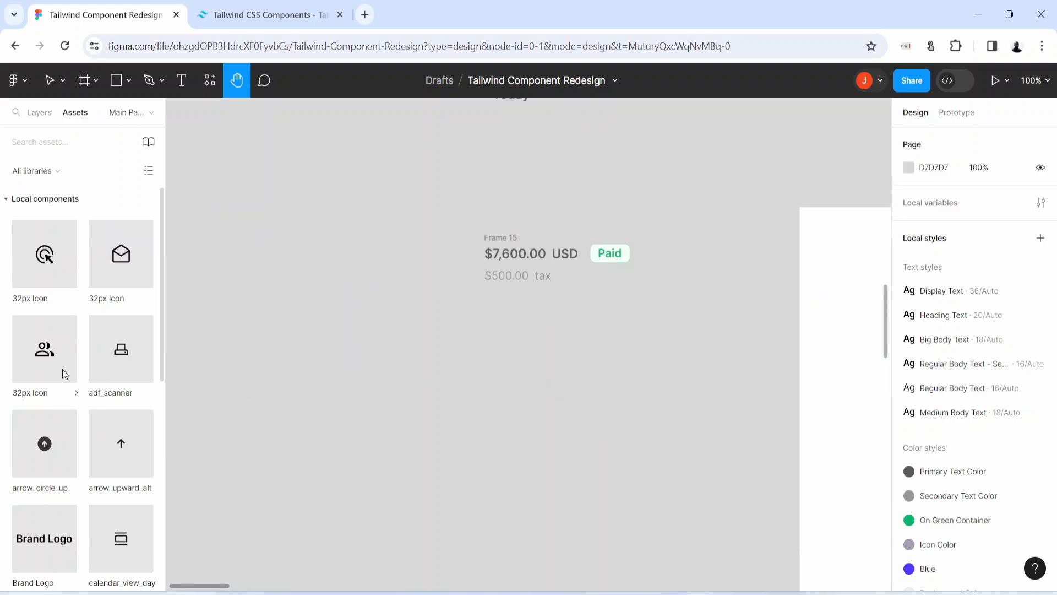
scroll(62, 370, down, 8)
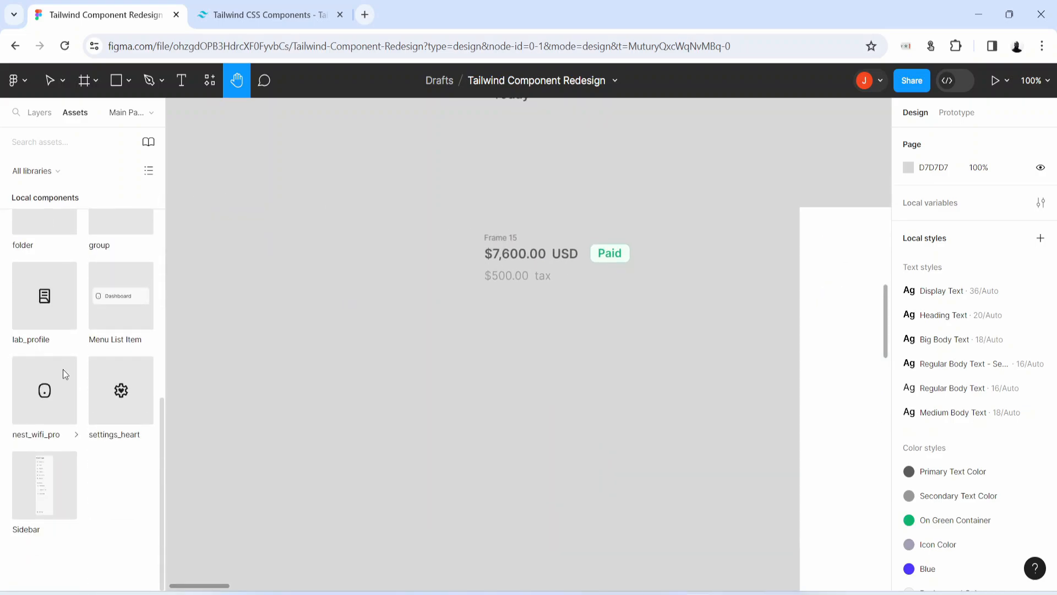
scroll(63, 369, up, 5)
drag(47, 306, 412, 266)
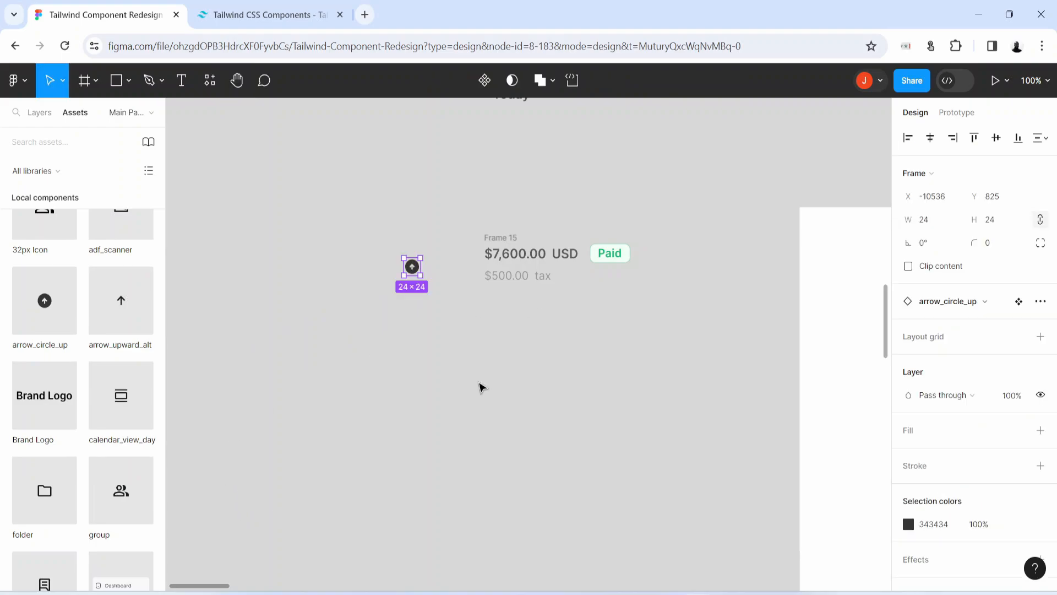
key(ctrl+plus)
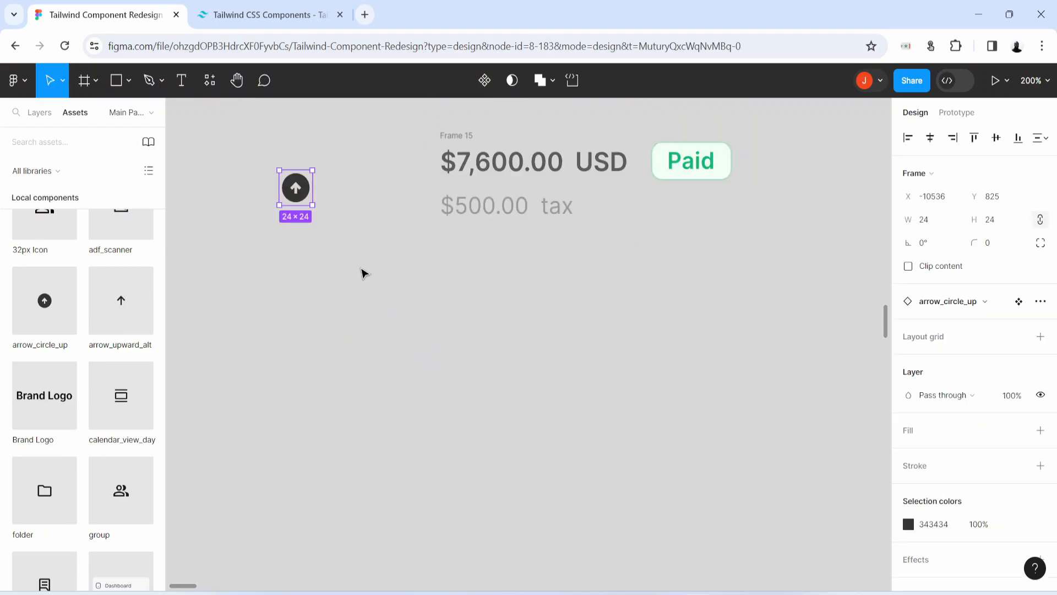
drag(297, 190, 372, 183)
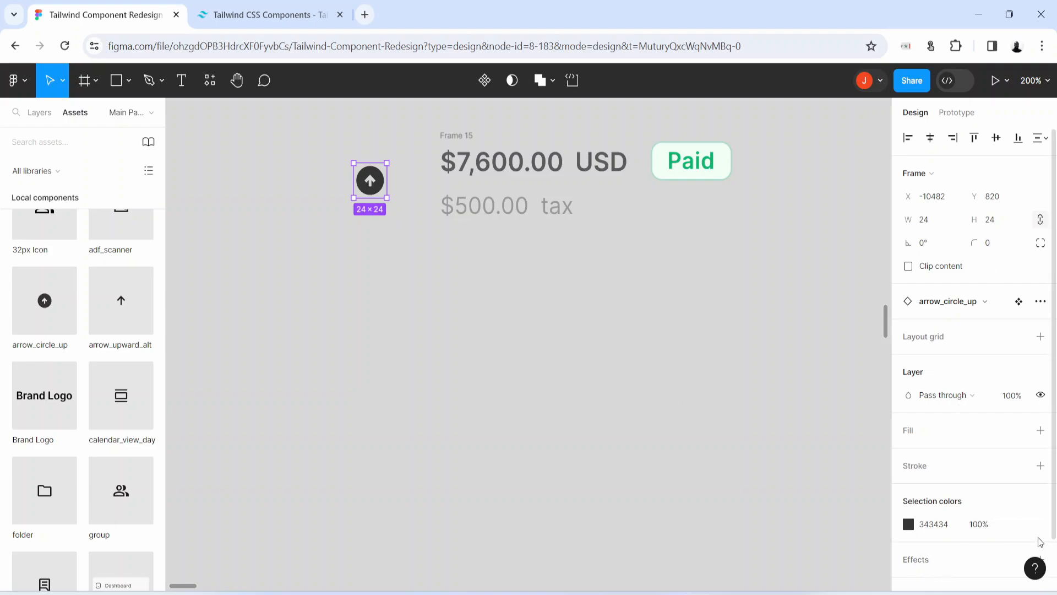
- Apply the Icon Color style to the arrow_circle_up icon
click(1018, 525)
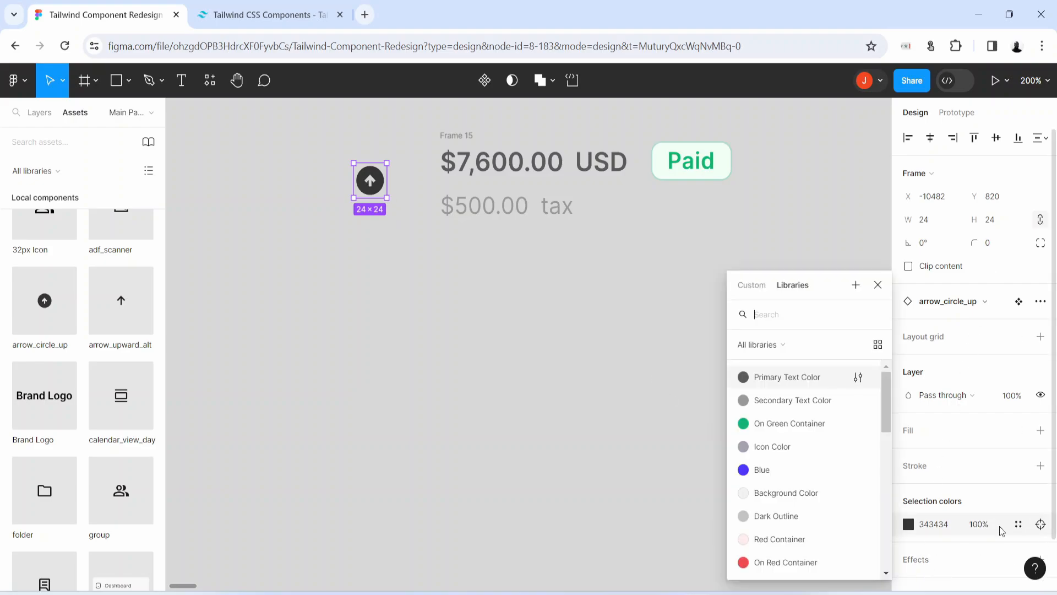
click(789, 446)
scroll(419, 231, up, 4)
- Combine the arrow icon and the amount block in a horizontal auto layout with a white FFFFFF fill
drag(308, 246, 778, 494)
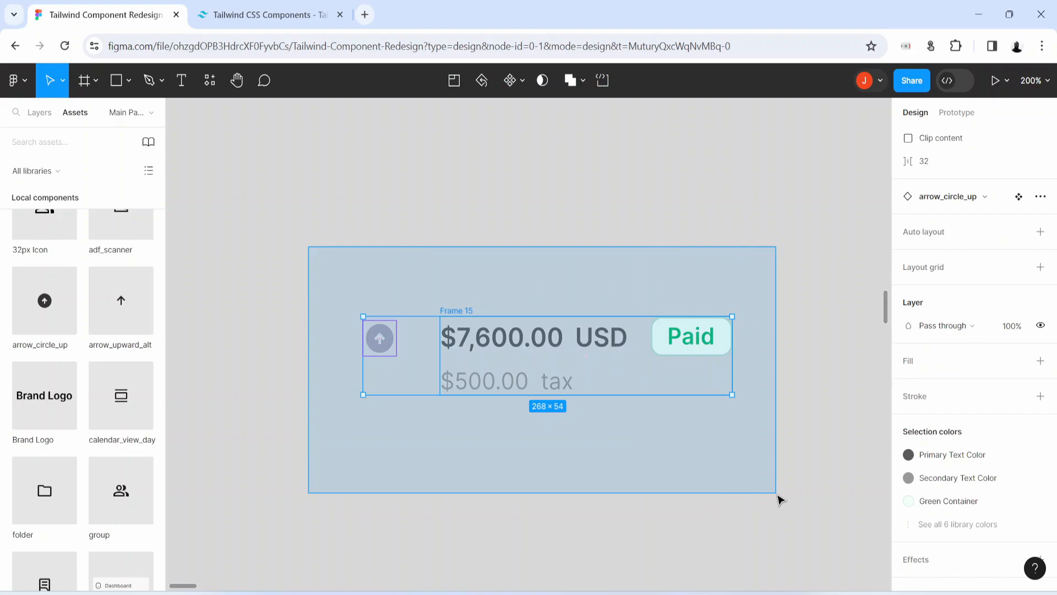
key(shift+a)
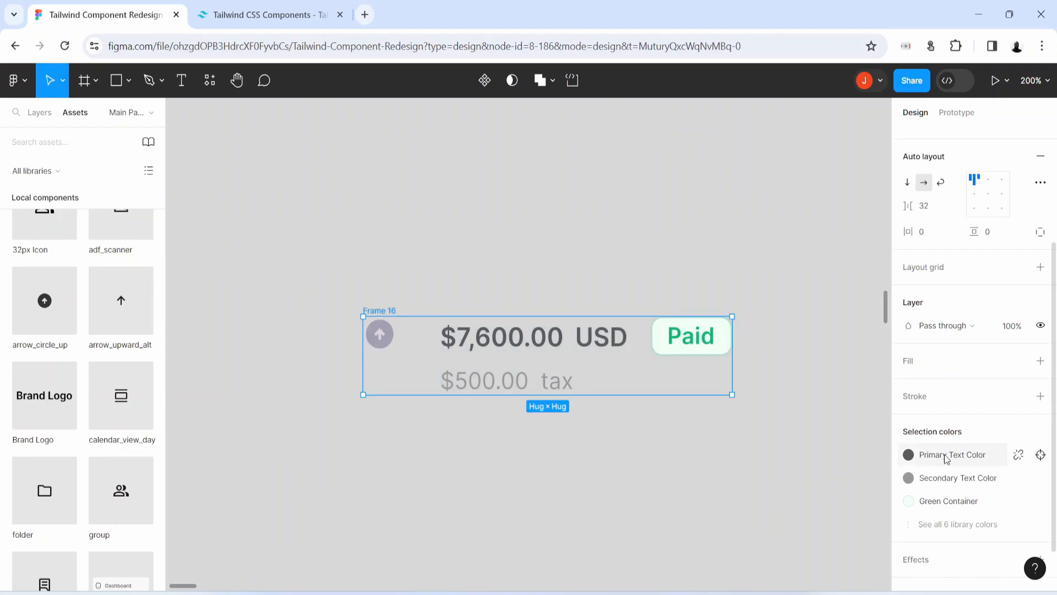
scroll(923, 357, up, 3)
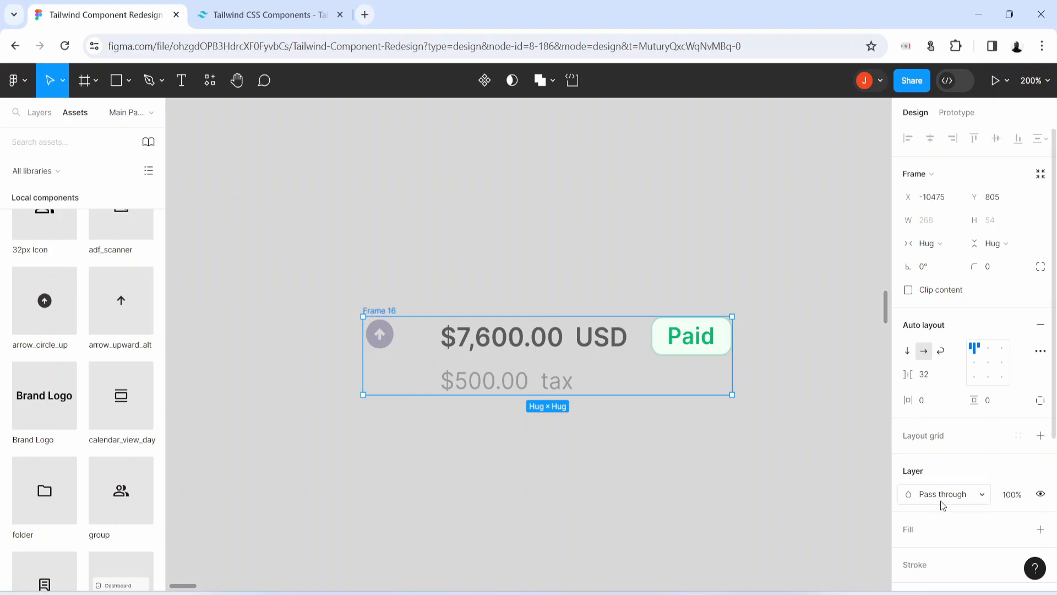
click(916, 530)
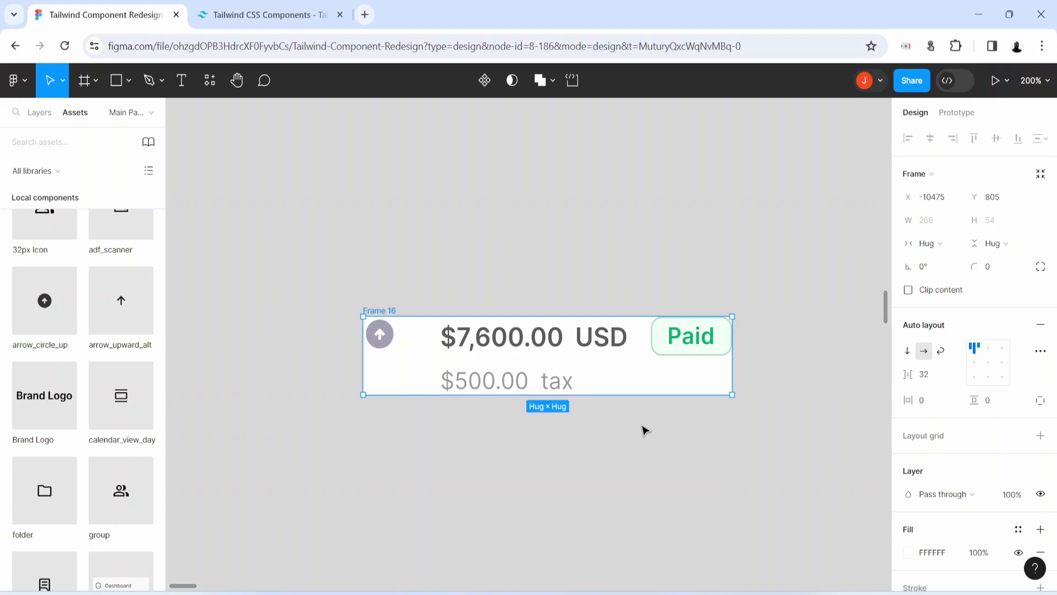
drag(658, 380, 597, 395)
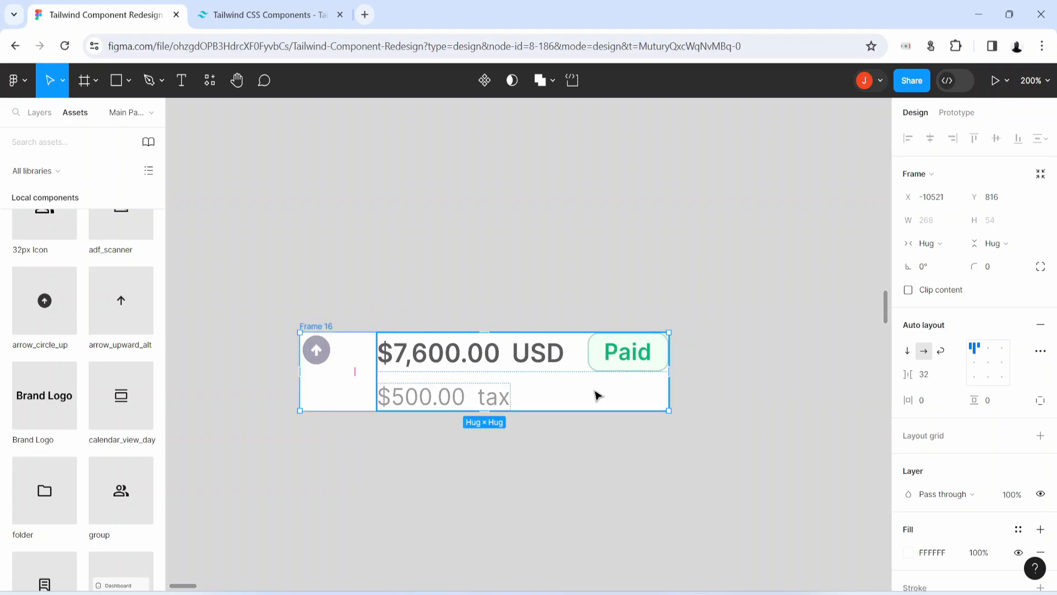
key(Escape)
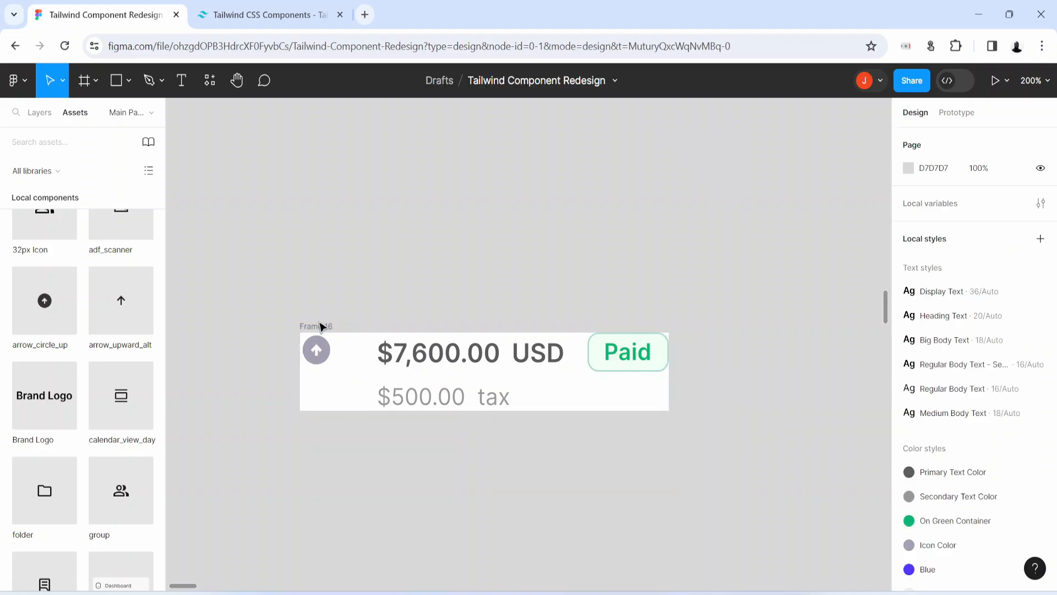
- Rename the frame holding the arrow icon and amount block to Cash Record
double_click(321, 327)
text(Cash Record)
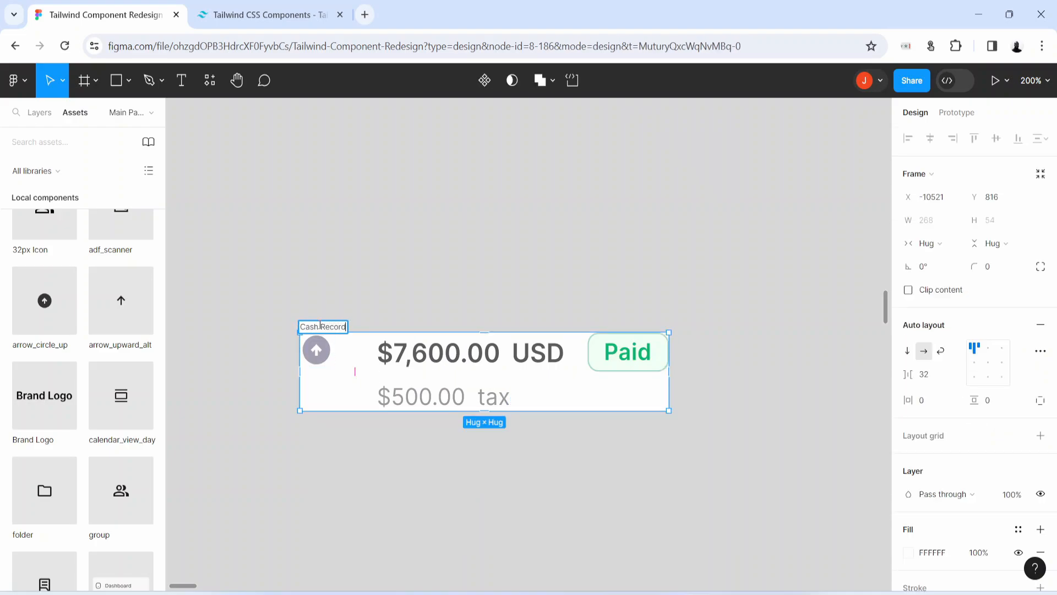
key(Return)
click(40, 113)
click(525, 230)
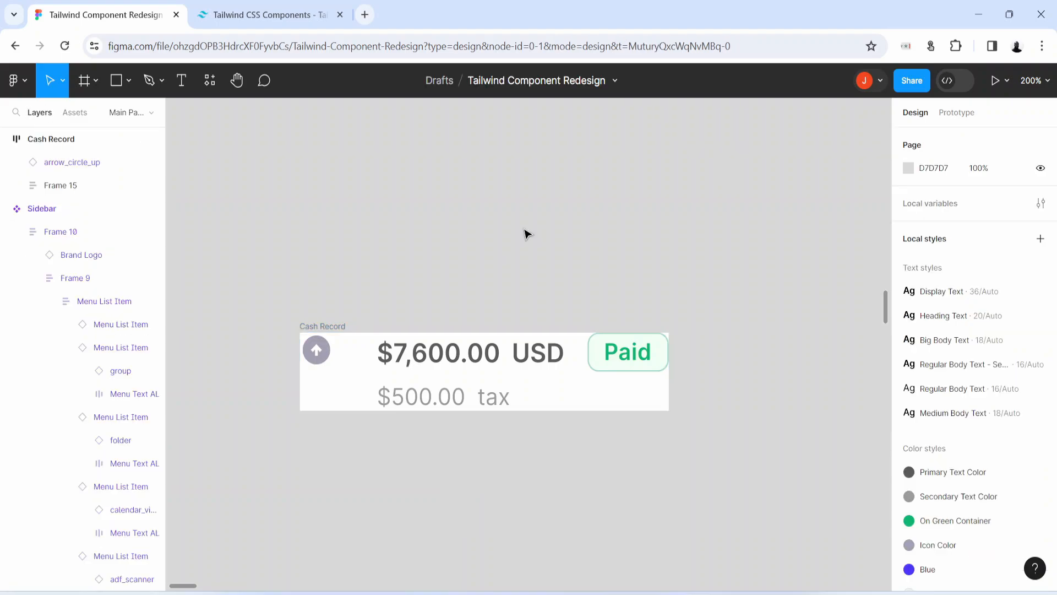
- Examine the columns of the Recent activity reference screenshot, from the amounts across to the transaction links
key(ctrl+minus)
key(space)
drag(769, 471, 331, 426)
drag(696, 447, 543, 269)
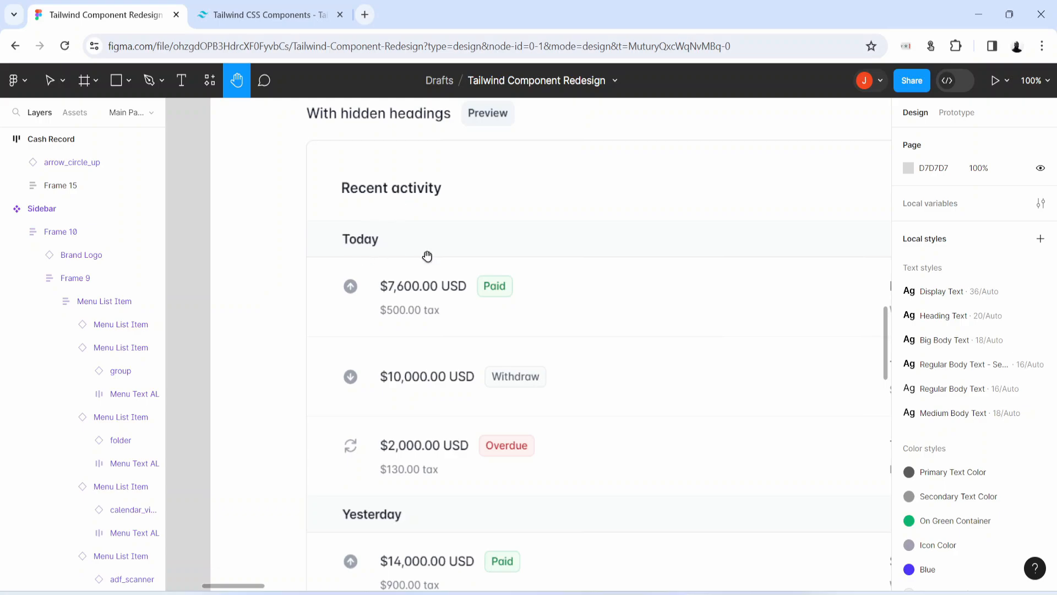
scroll(428, 255, right, 3)
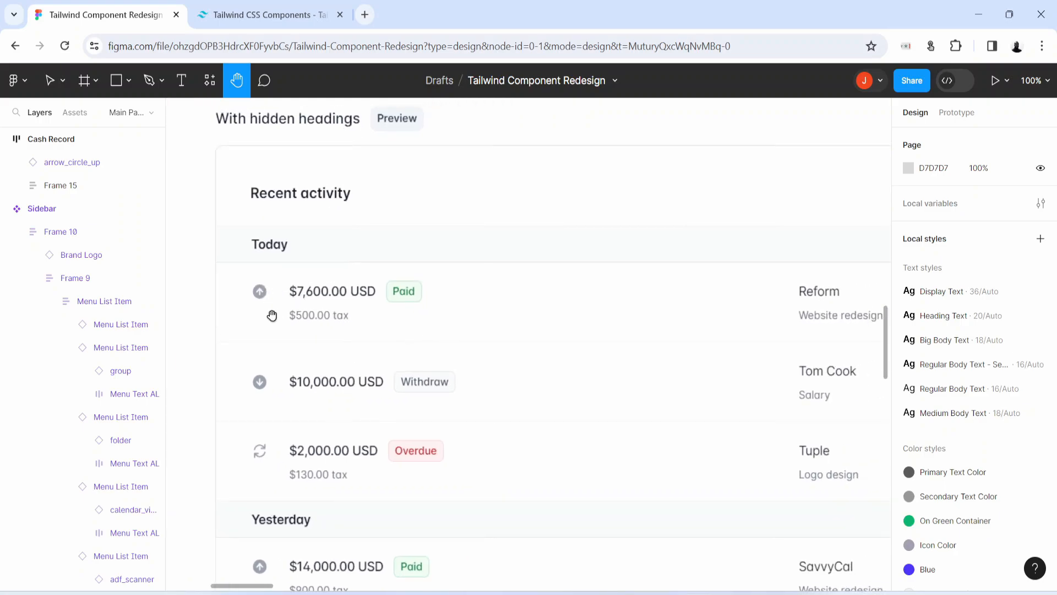
scroll(553, 323, right, 4)
drag(716, 319, 567, 321)
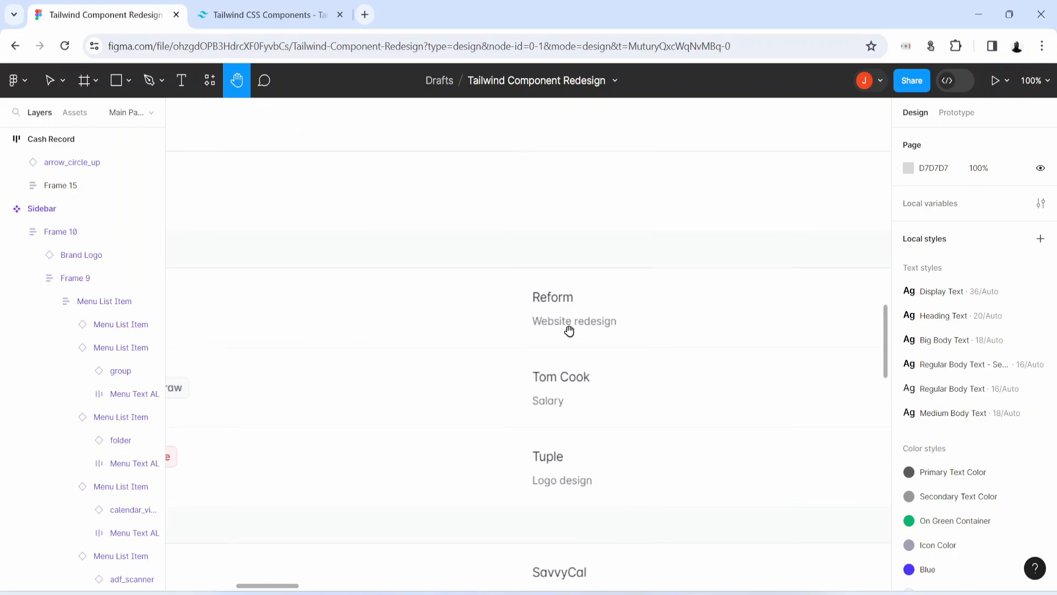
scroll(523, 352, right, 6)
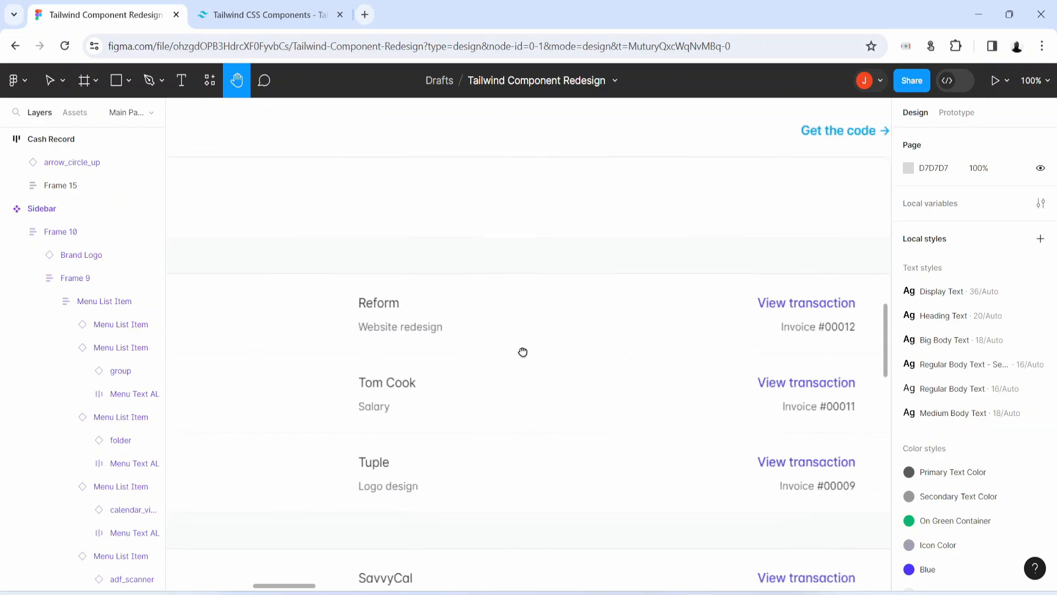
scroll(523, 352, right, 6)
scroll(618, 352, left, 12)
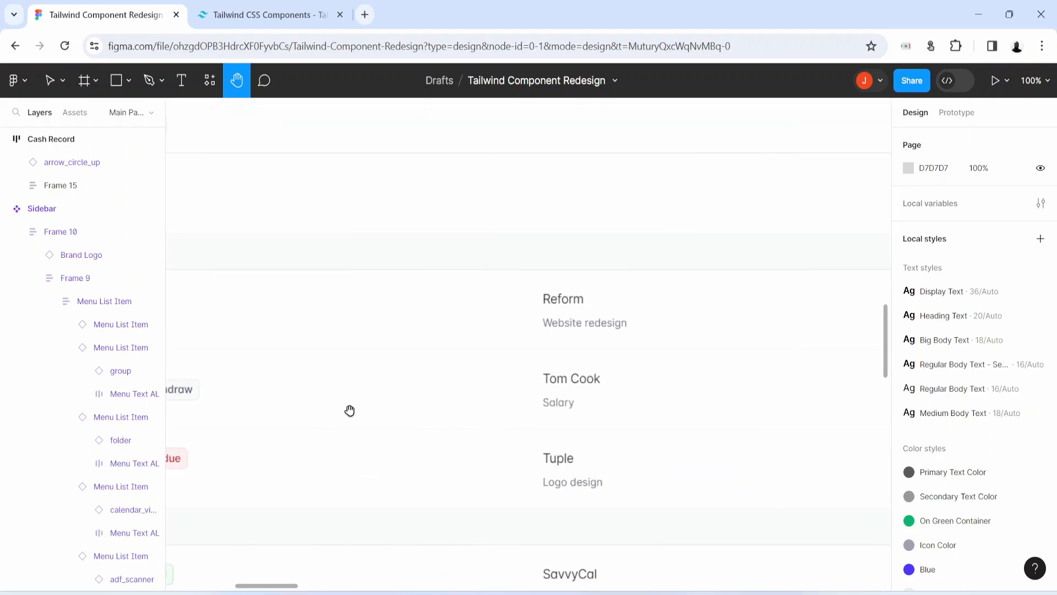
scroll(330, 430, left, 20)
scroll(536, 321, up, 7)
- Duplicate the Today text frame below the Cash Record frame and change the copy's text to Reform
key(v)
click(417, 180)
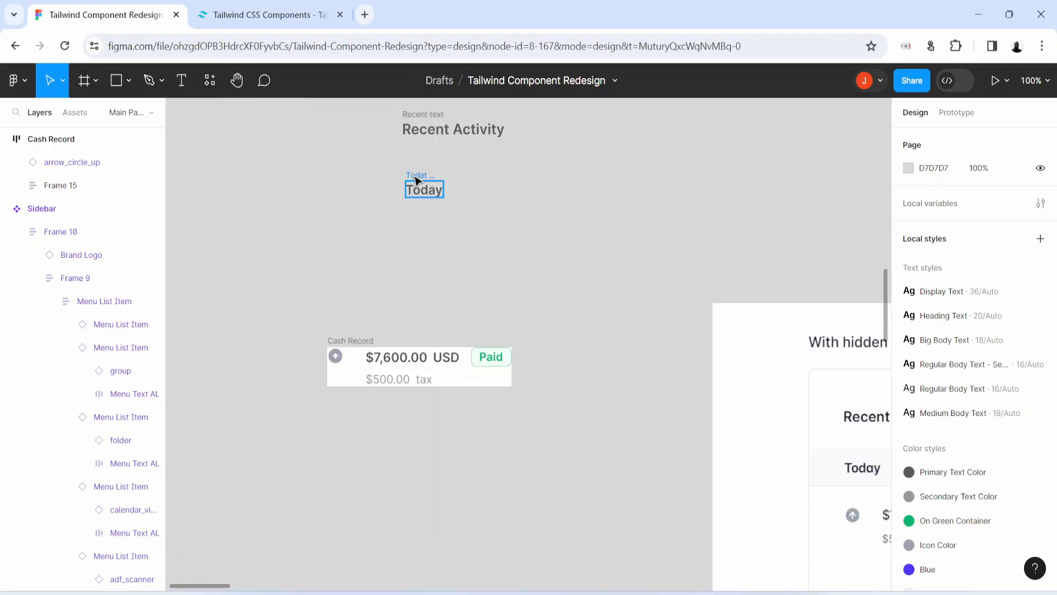
drag(417, 180, 425, 512)
scroll(425, 515, down, 3)
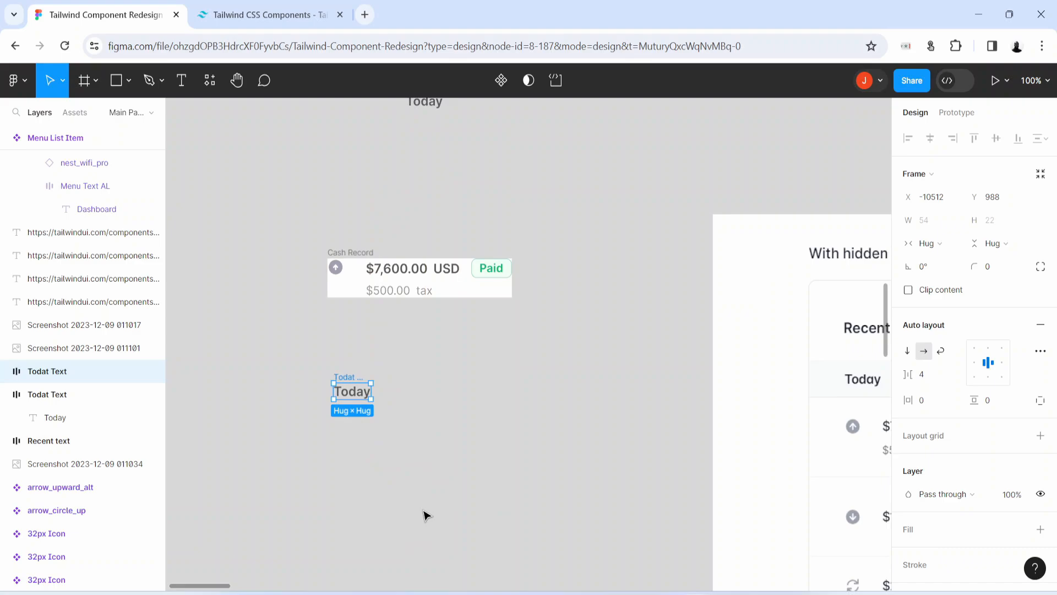
key(ctrl+plus)
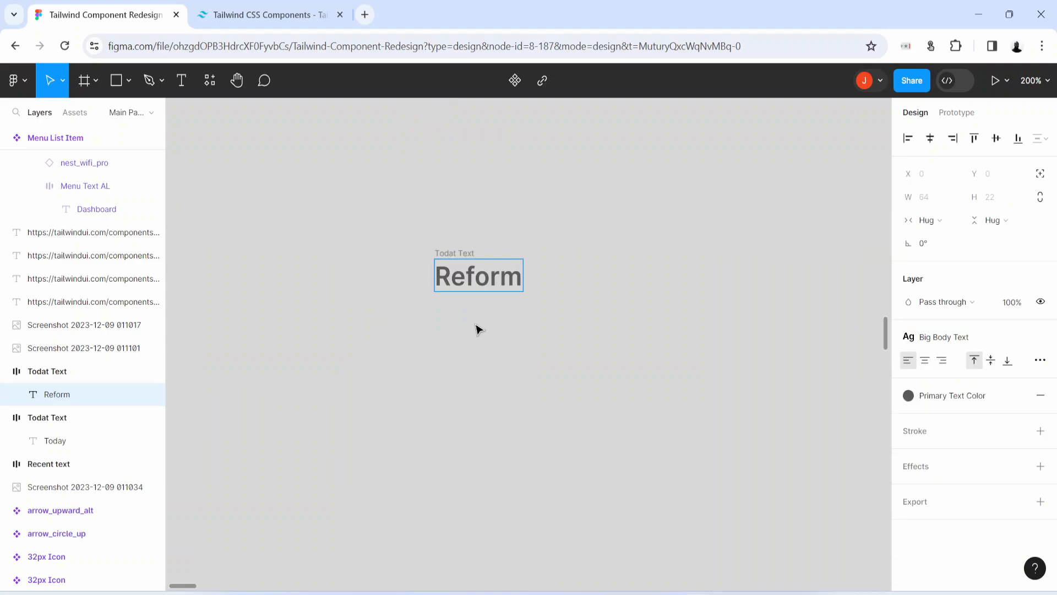
key(Escape)
- Rename the frame around the Reform text to Reform AL
click(461, 254)
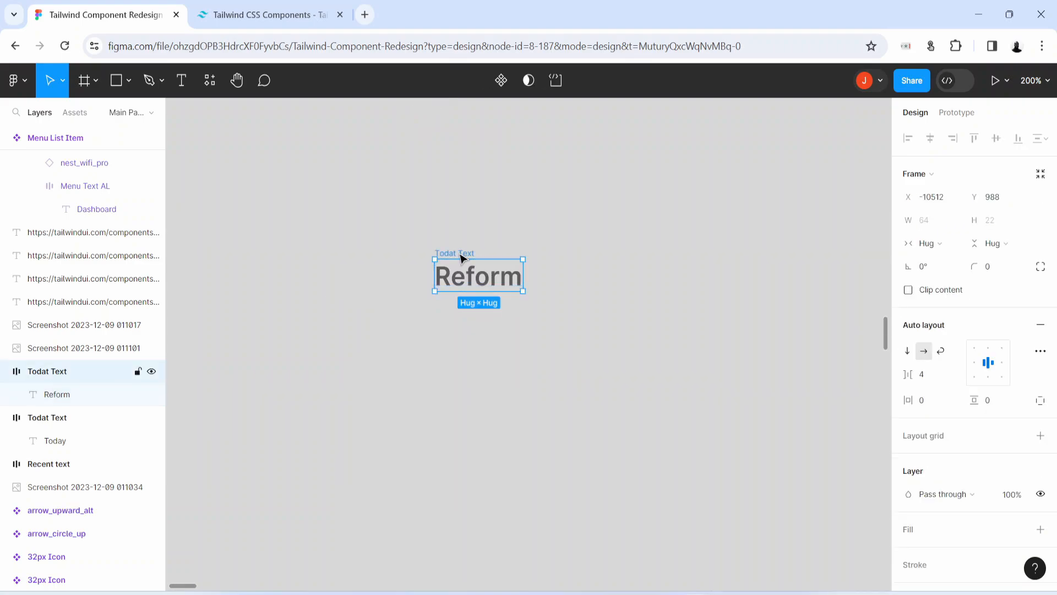
double_click(461, 254)
text(Reform AL)
key(Return)
- Check the text style of Reform and compare it with the Recent activity reference screenshot
click(477, 278)
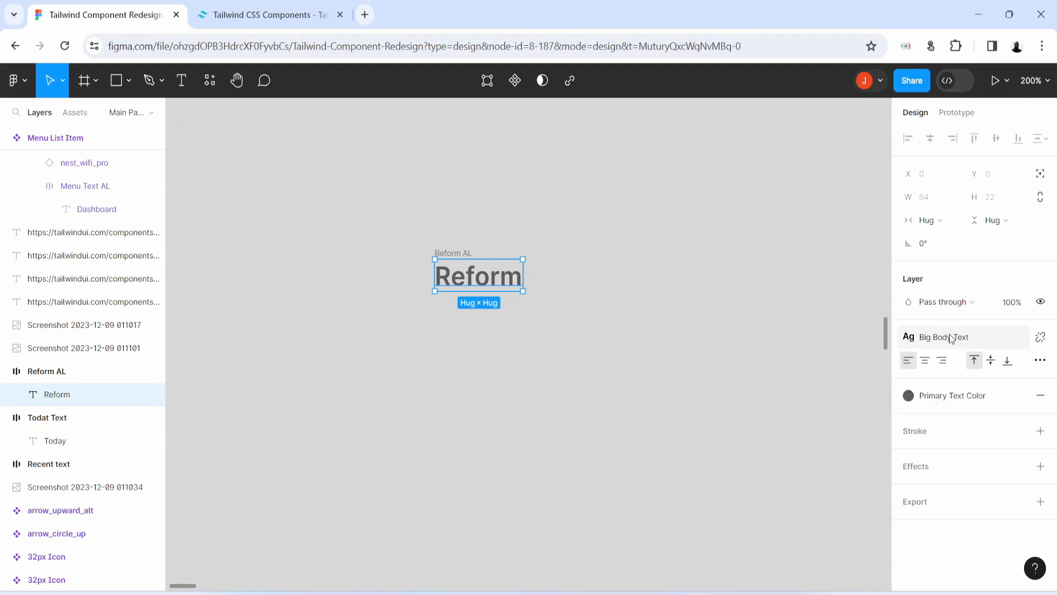
click(634, 433)
key(h)
drag(727, 481, 312, 494)
drag(751, 411, 854, 324)
key(minus)
key(minus)
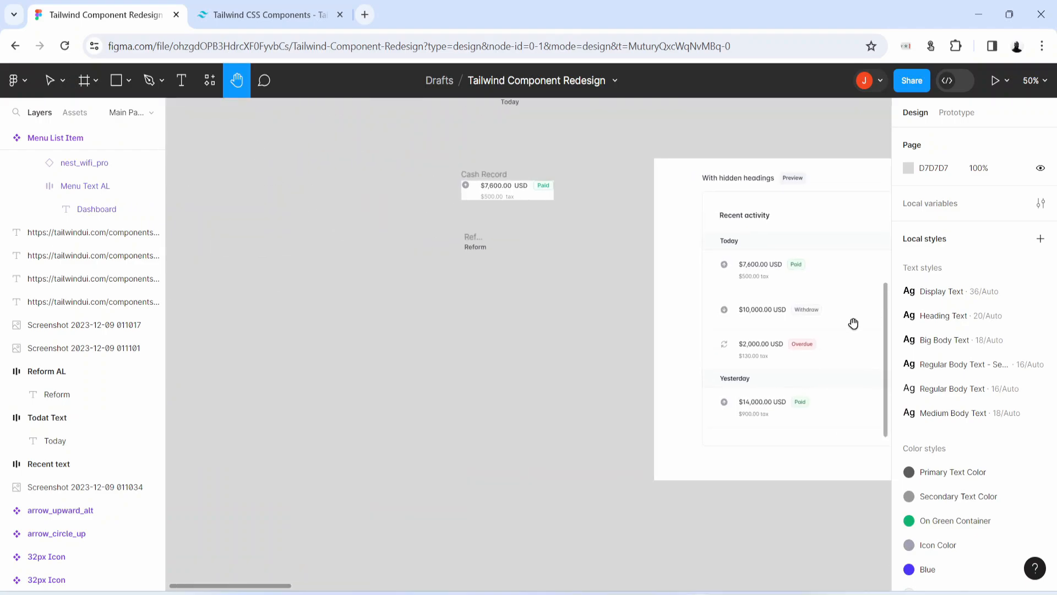
- Duplicate the Reform AL frame directly below itself and change the copy's text to Website Redesign
key(plus)
key(plus)
drag(748, 376, 274, 458)
key(v)
click(368, 233)
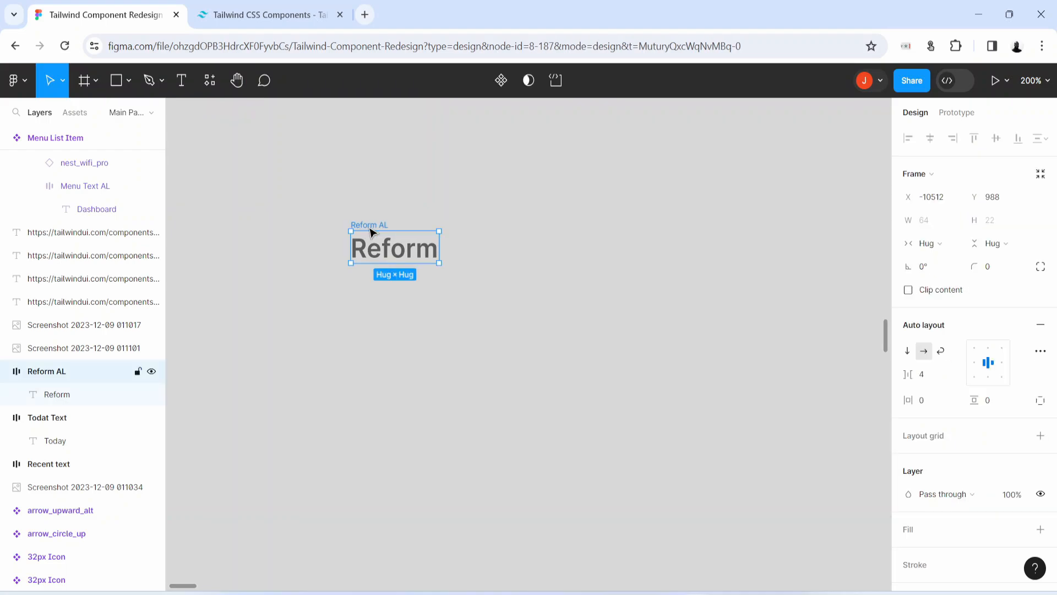
drag(370, 233, 370, 280)
double_click(379, 297)
double_click(379, 297)
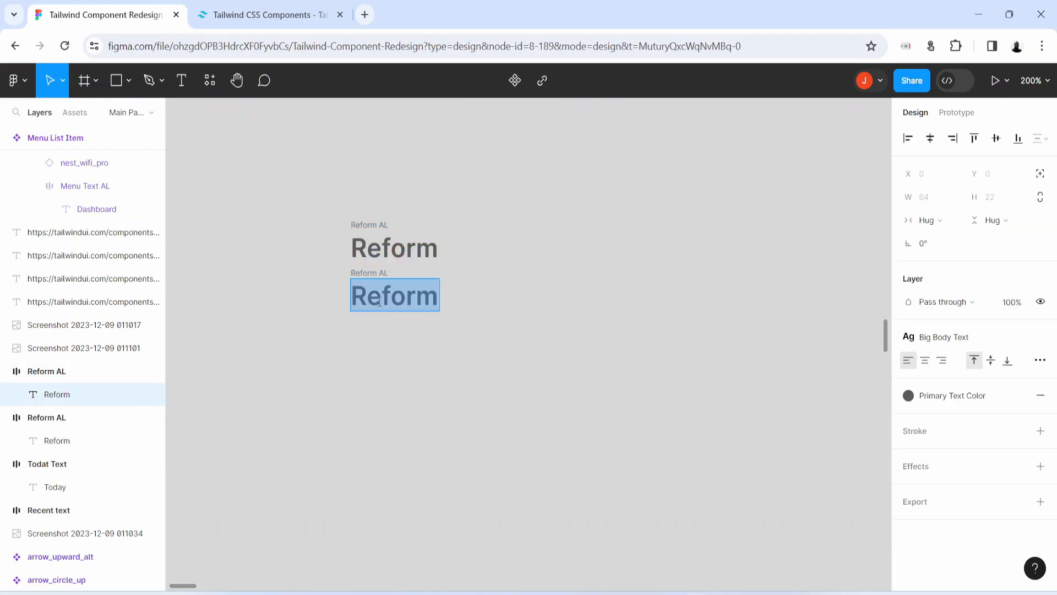
text(Website Redesign)
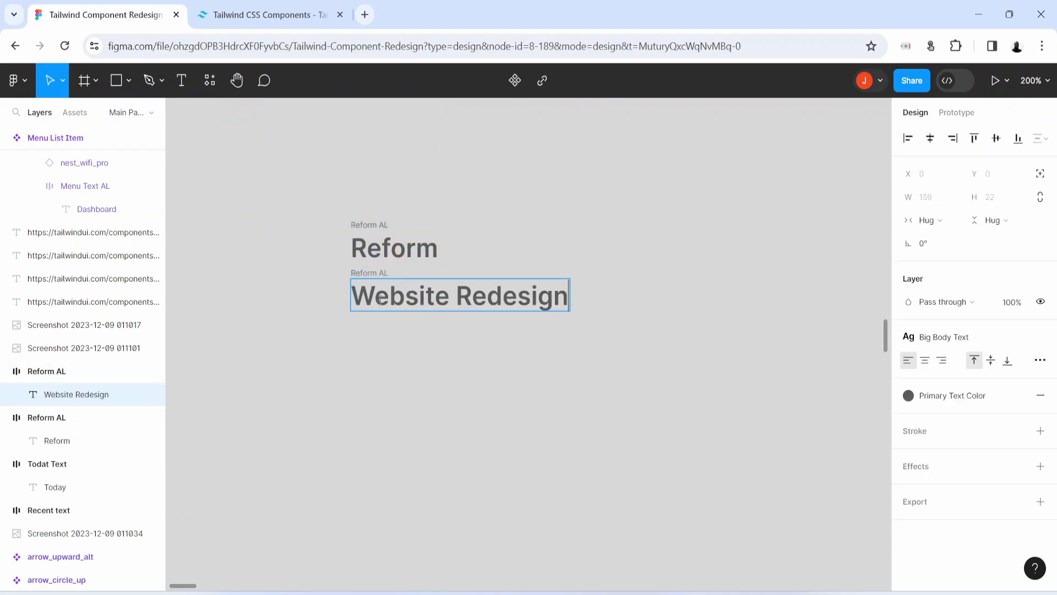
key(Escape)
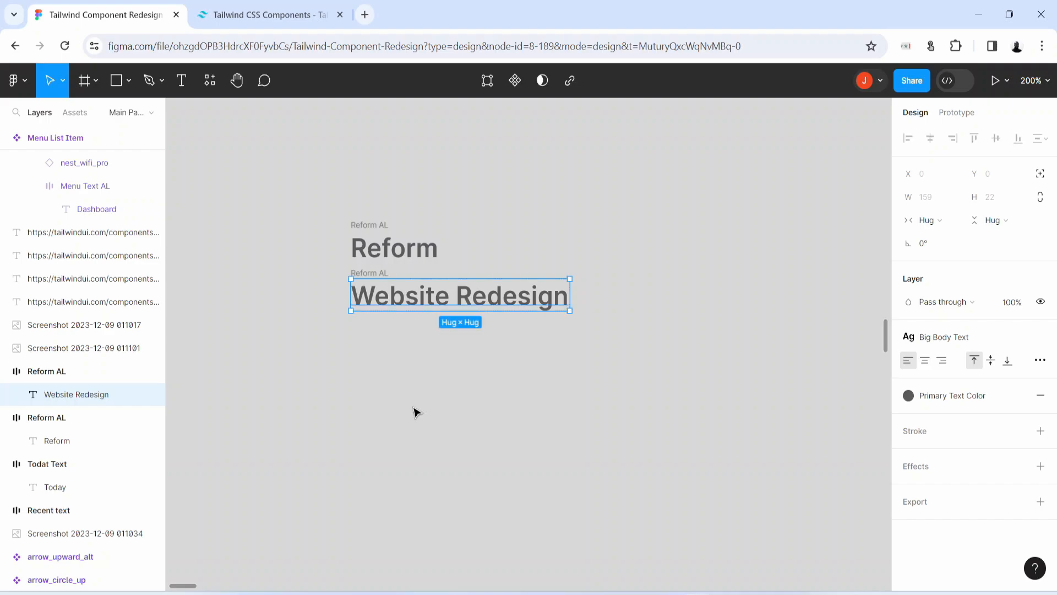
- Apply the Regular Body Text style and the Secondary Text Color to the Website Redesign text
click(983, 336)
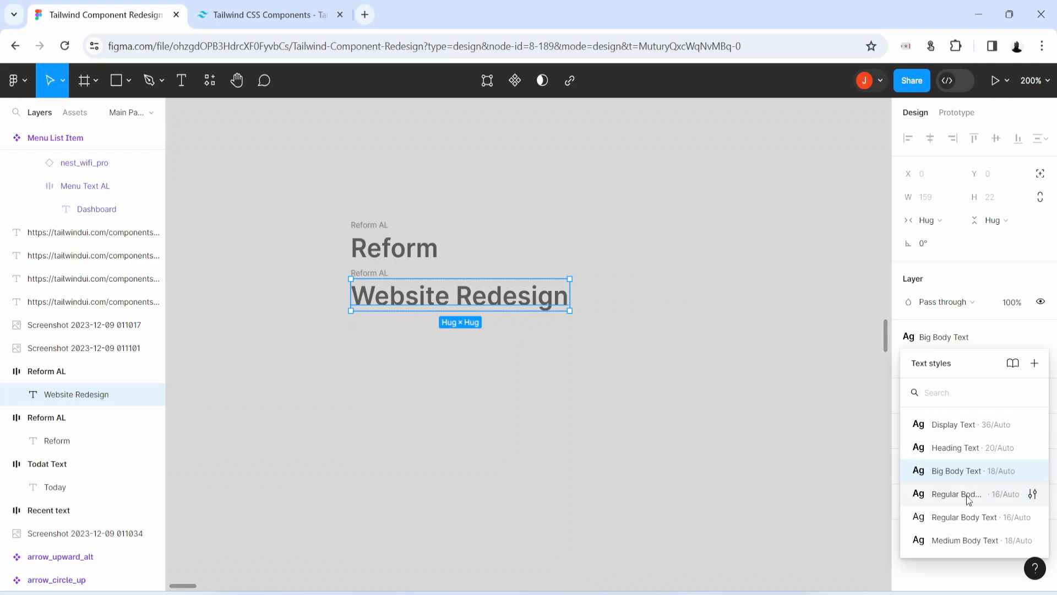
click(969, 518)
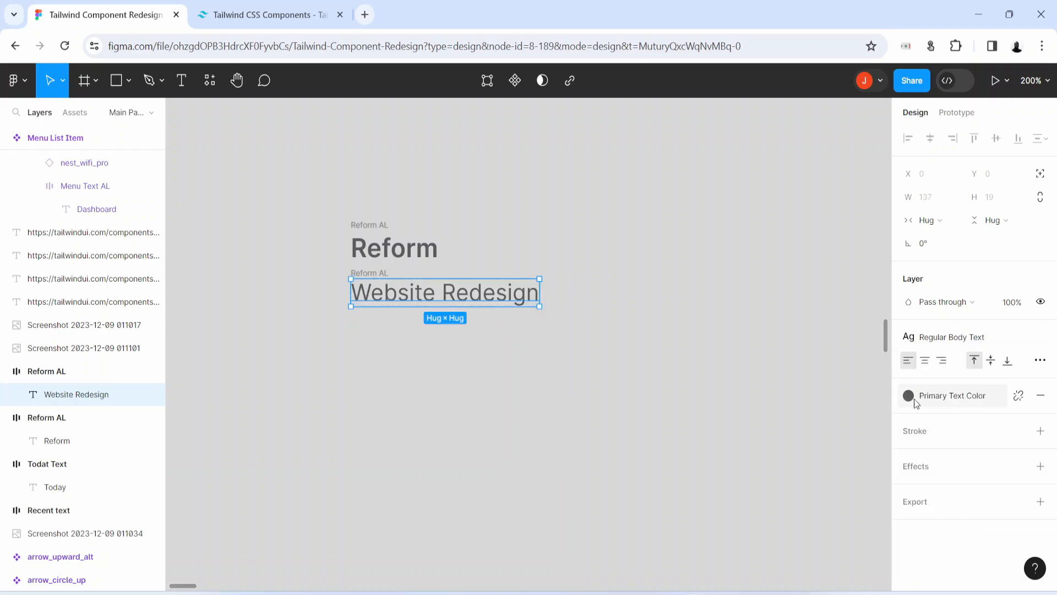
click(948, 397)
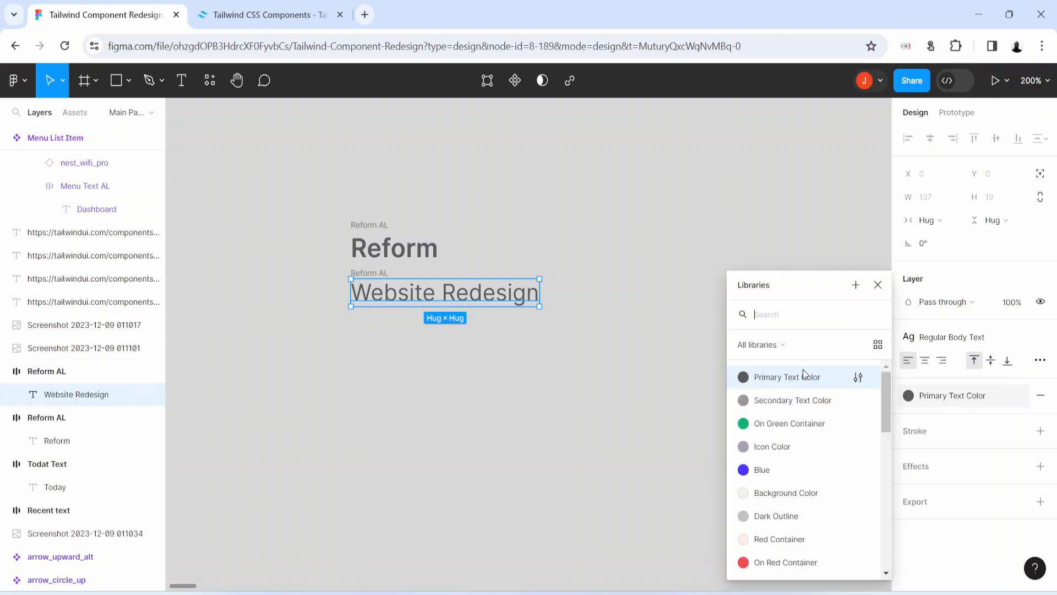
click(793, 400)
click(444, 433)
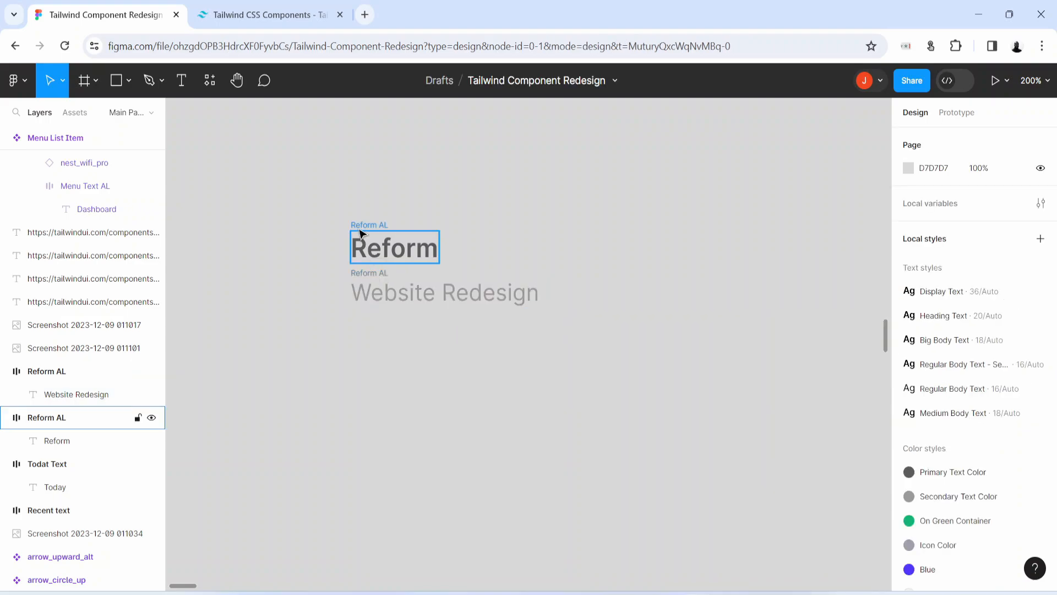
- Move Reform slightly up and combine it with Website Redesign in a vertical auto layout with a gap of 8
drag(361, 233, 360, 223)
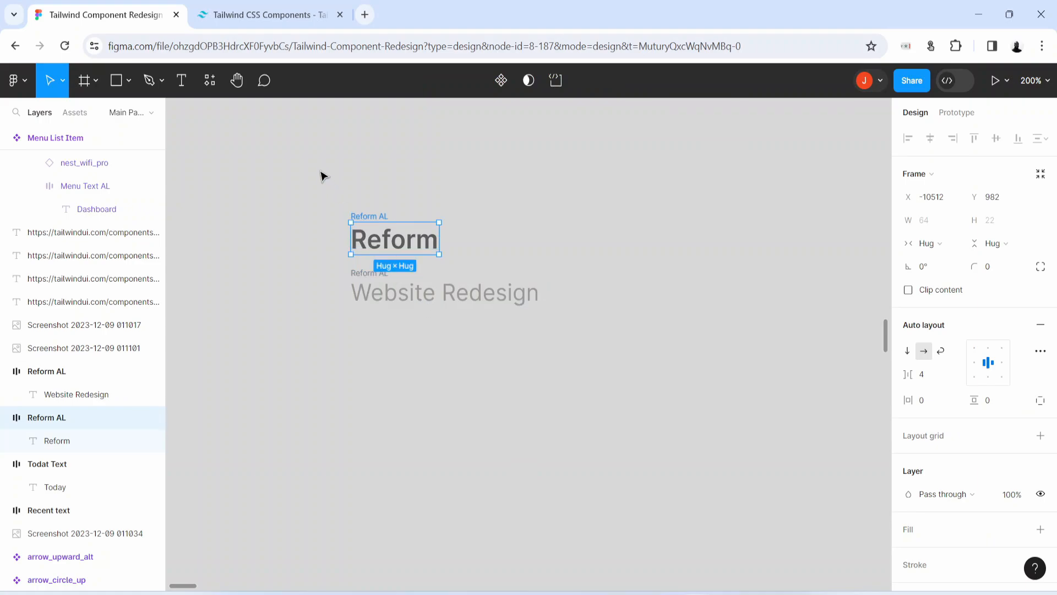
drag(312, 189, 646, 394)
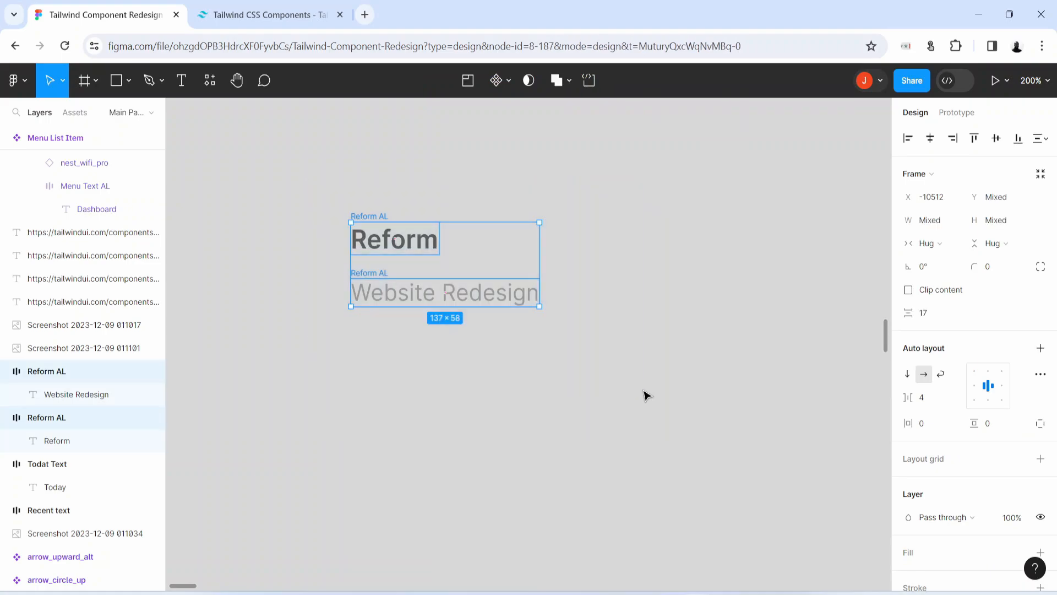
key(shift+a)
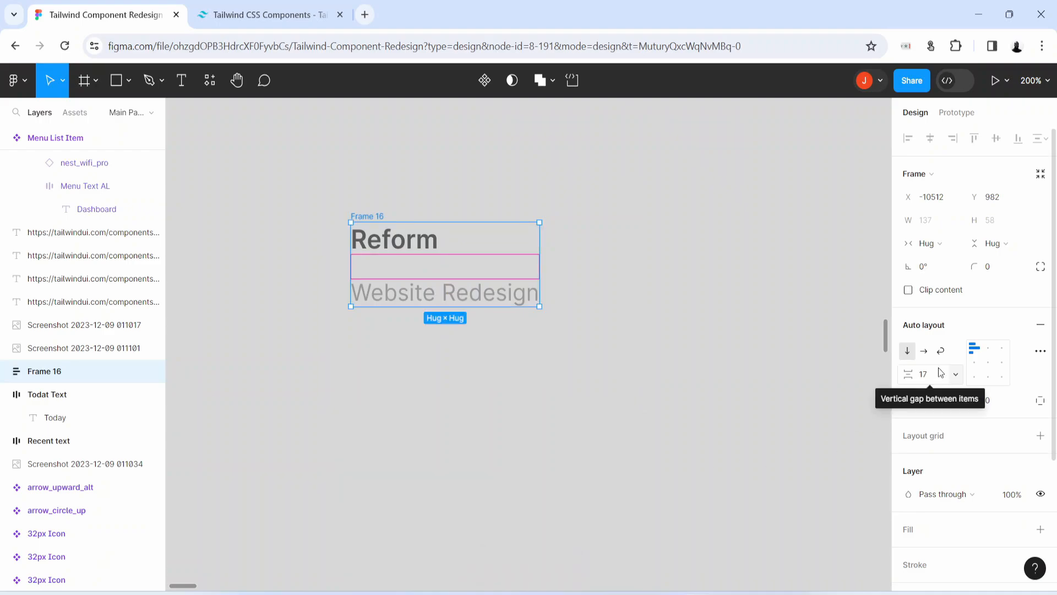
click(940, 372)
text(8)
key(Return)
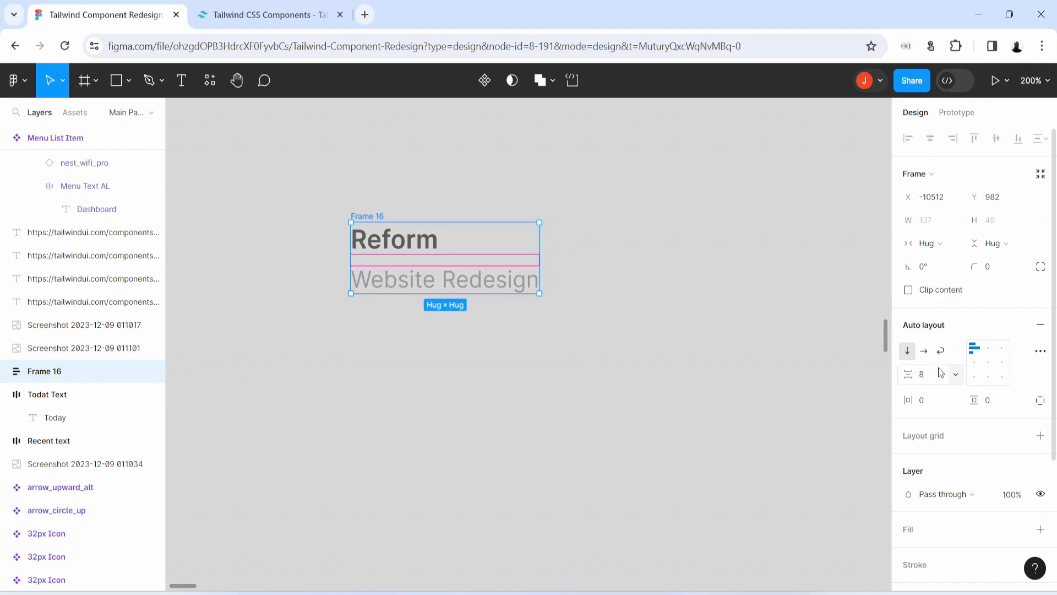
- Move the Reform and Website Redesign auto-layout frame slightly lower and rename it as Reform record
key(minus)
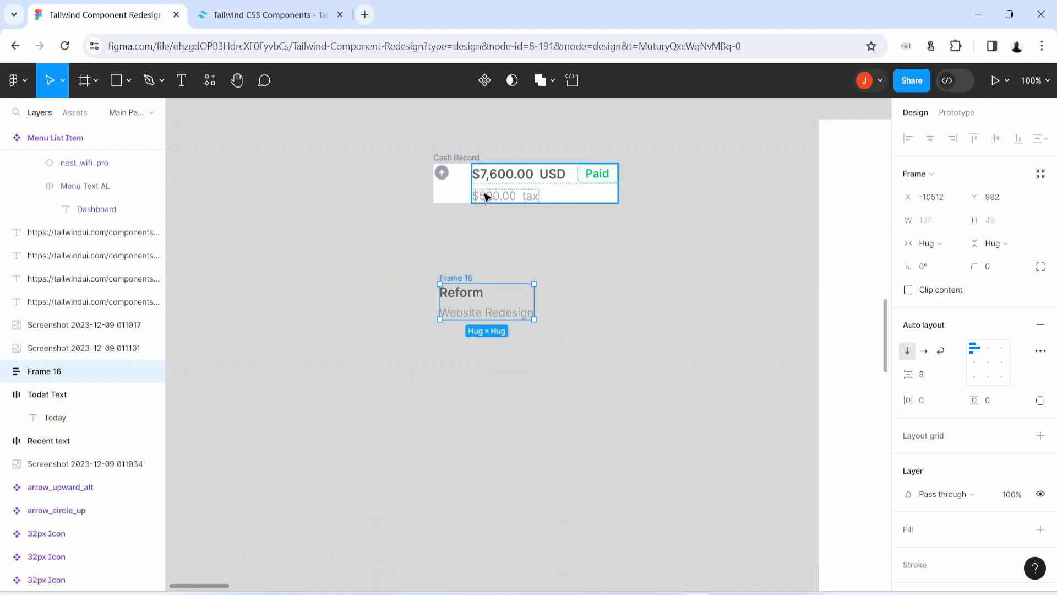
drag(495, 314, 501, 330)
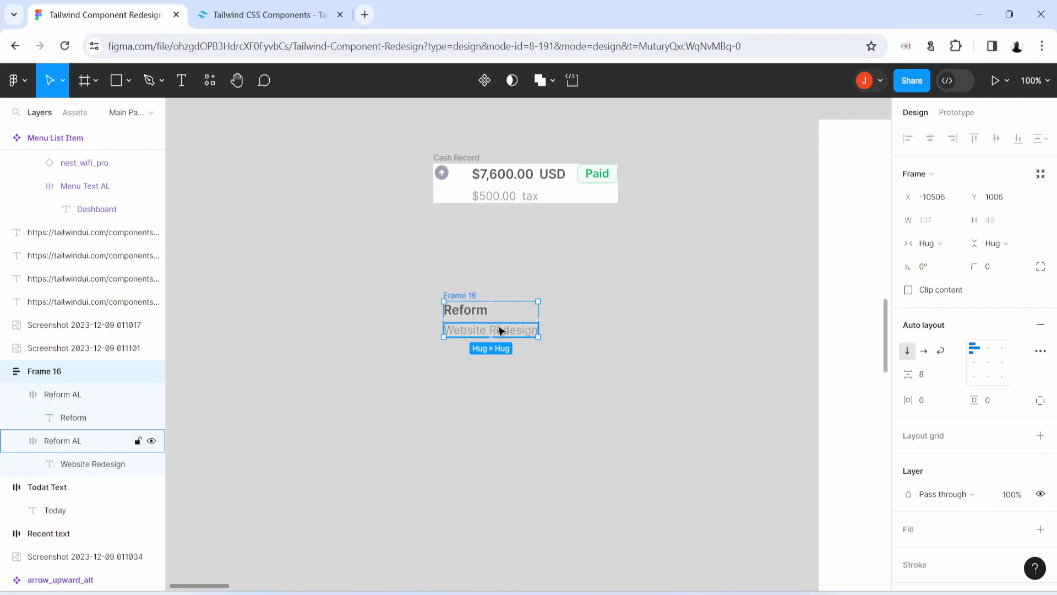
double_click(461, 295)
text(R)
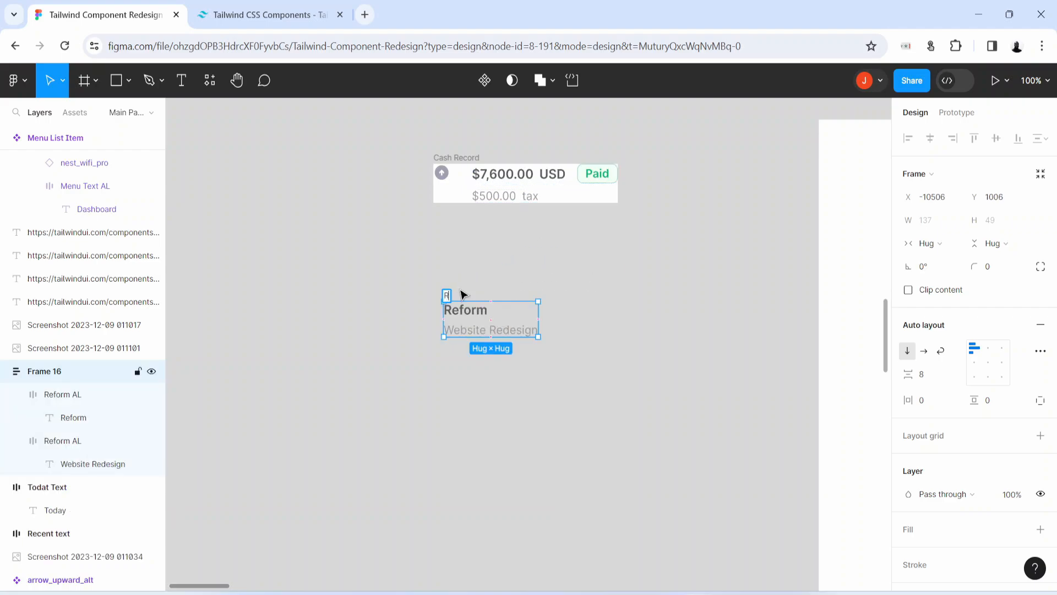
text(eform recor)
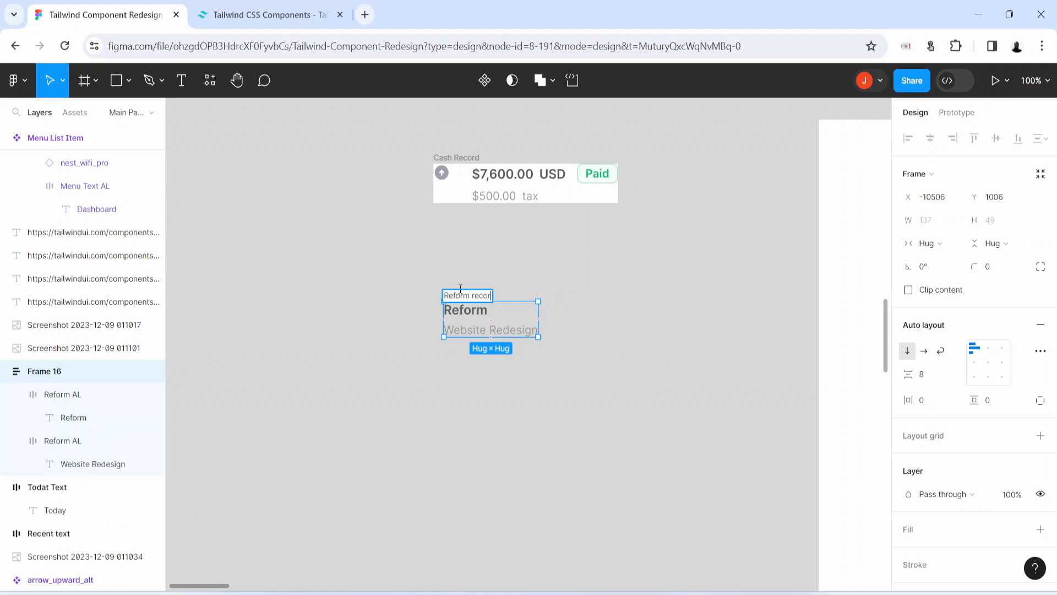
text(d)
key(Return)
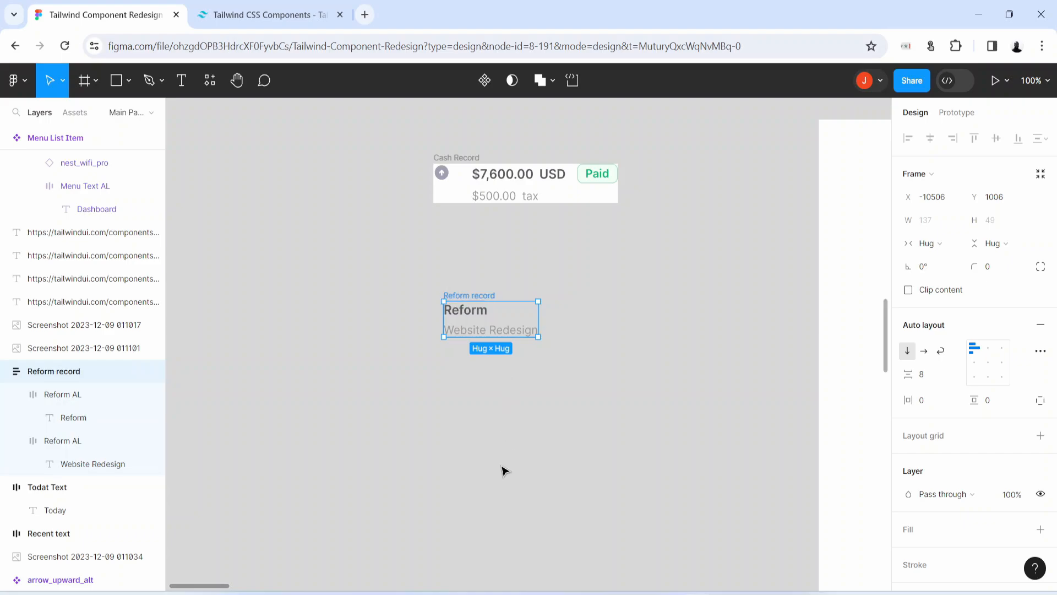
- Give the Reform record frame a white FFFFFF fill and place it beside the Cash Record frame
click(917, 534)
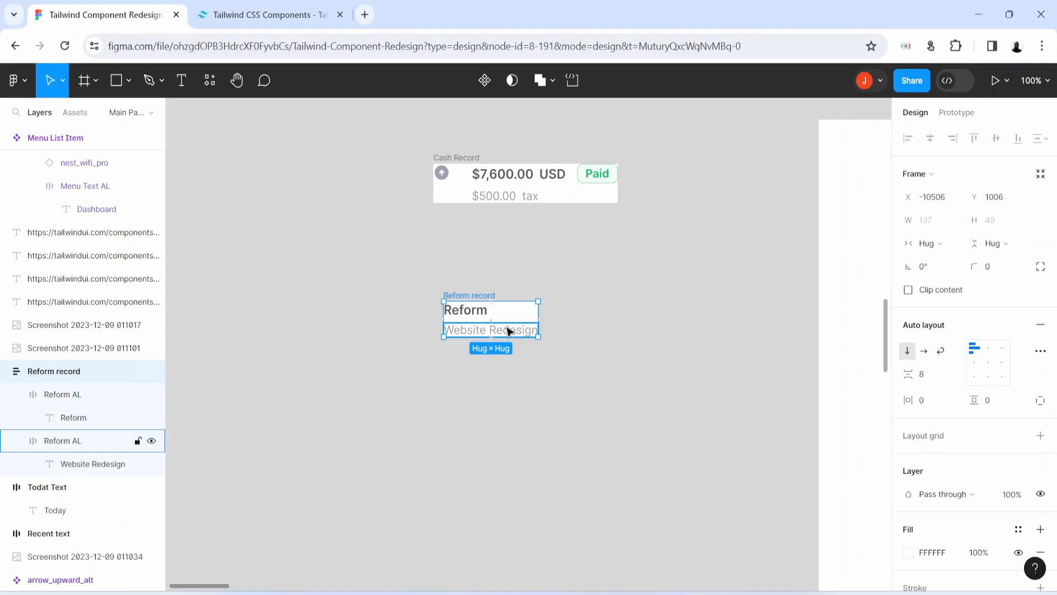
drag(507, 332, 456, 331)
drag(646, 420, 636, 421)
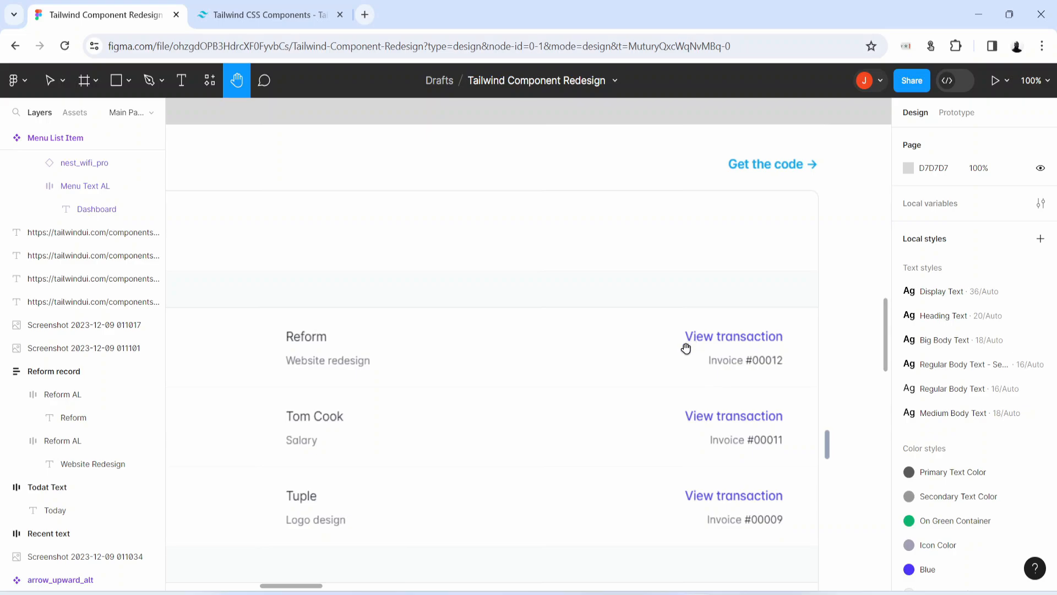
- Duplicate the Today text frame into the empty area below the Cash Record frame
drag(400, 413, 856, 404)
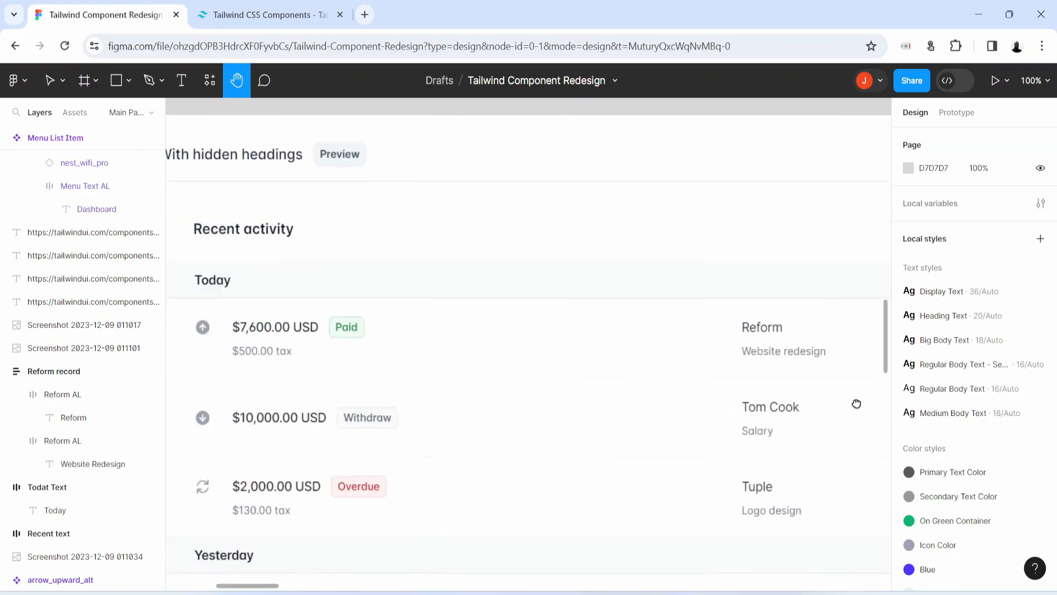
scroll(856, 404, left, 10)
key(v)
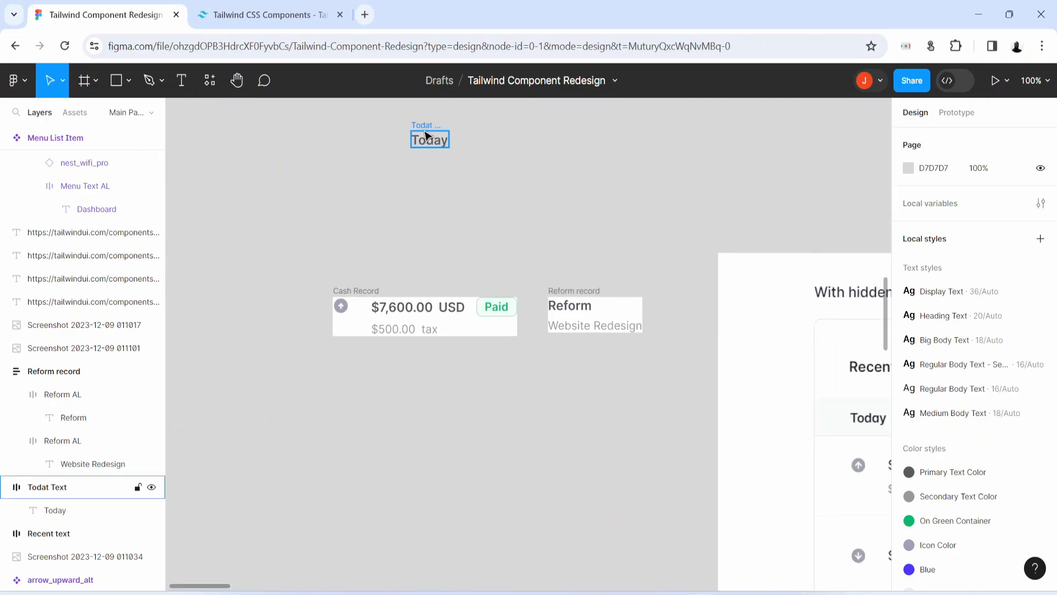
click(426, 136)
drag(426, 136, 348, 425)
scroll(340, 448, up, 2)
key(space)
drag(340, 447, 448, 347)
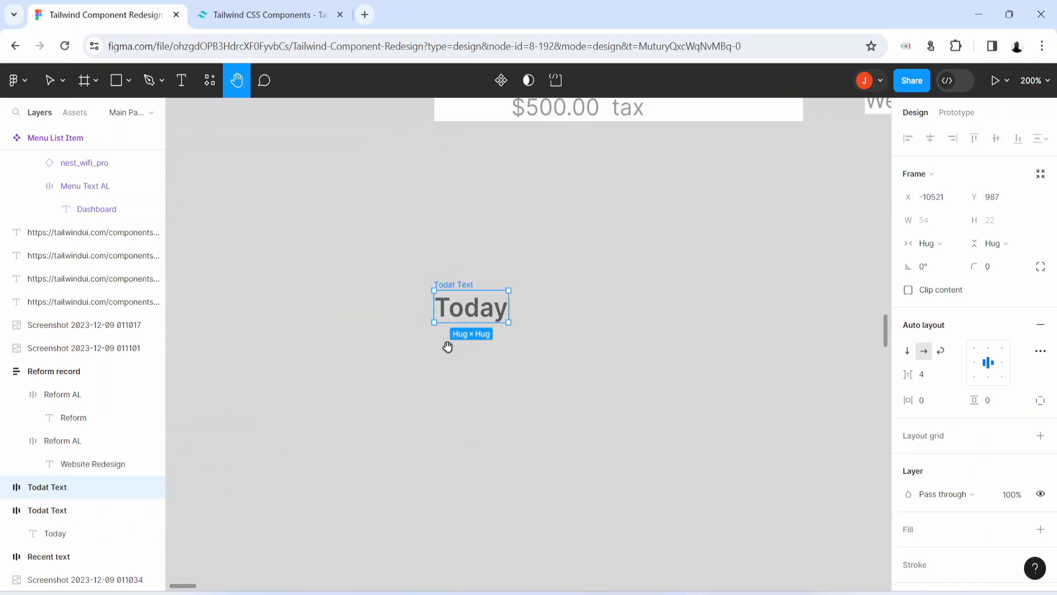
- Change the text of the Today copy below Cash Record to View Transaction
double_click(479, 315)
text(Vie)
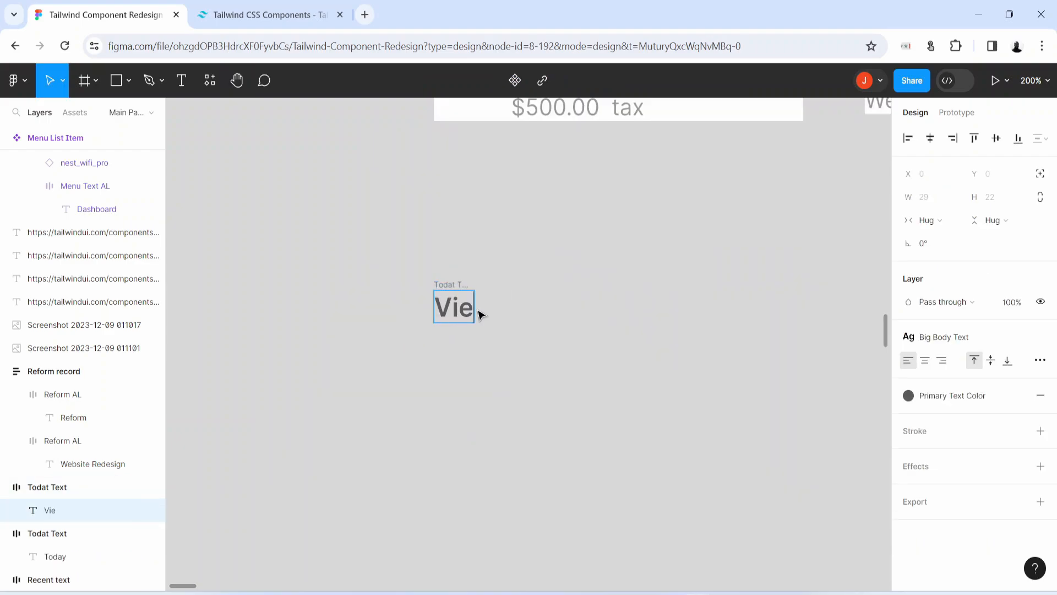
text(w Transaction)
click(477, 325)
click(484, 315)
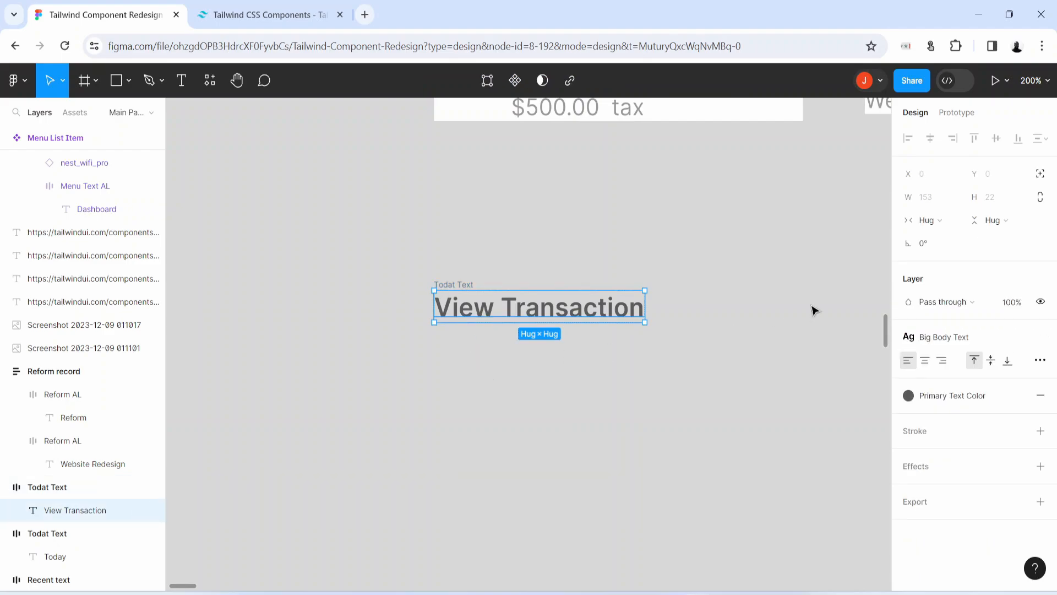
- Apply the Blue color style to the View Transaction text
click(970, 341)
click(954, 346)
click(953, 397)
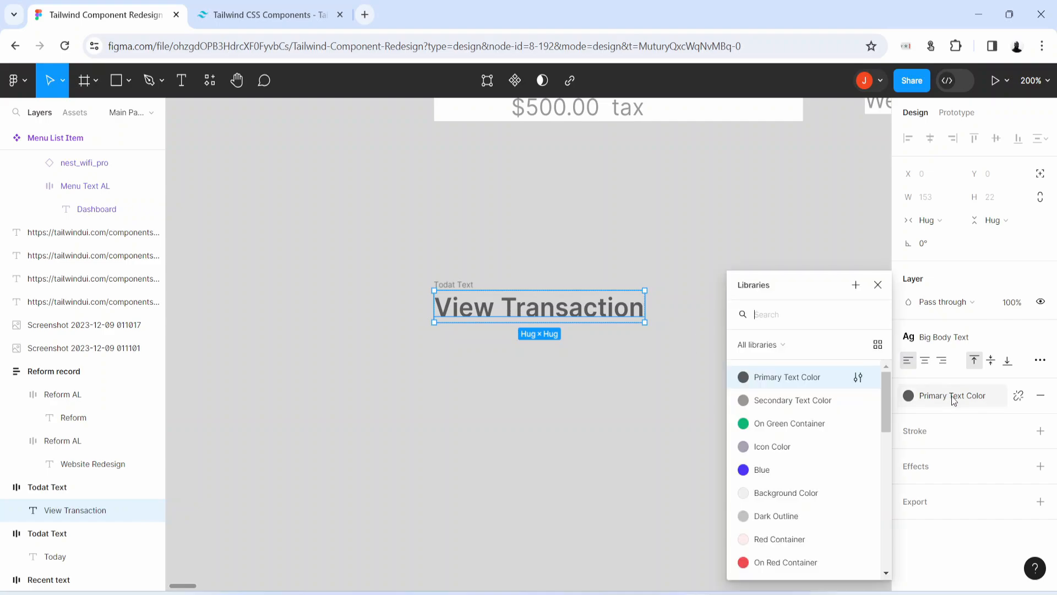
click(772, 469)
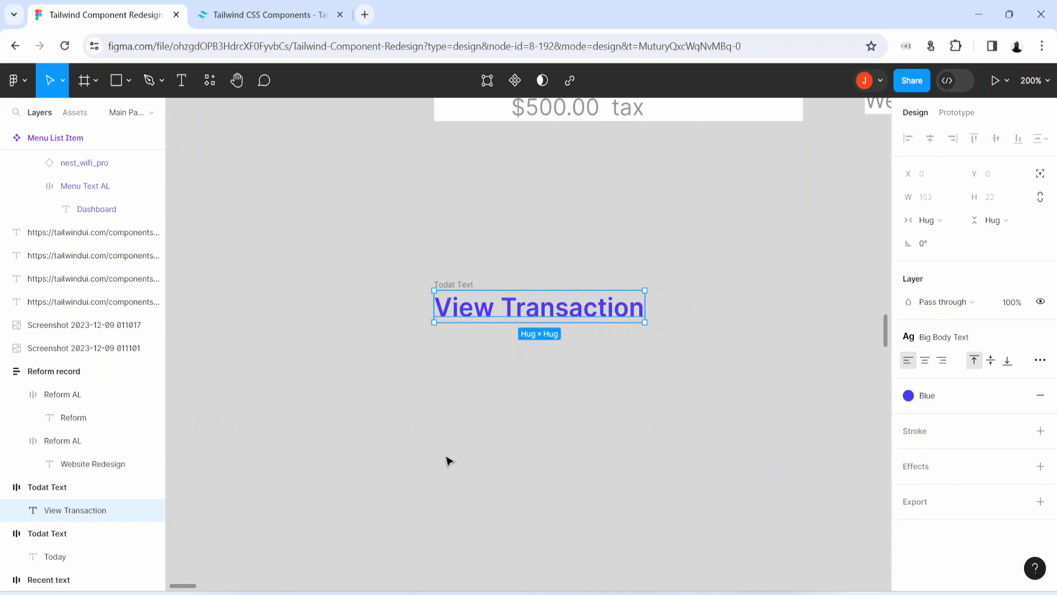
- Duplicate the Today text frame below View Transaction and change the copy's text to Invoice followed by a sample invoice number
scroll(526, 274, up, 8)
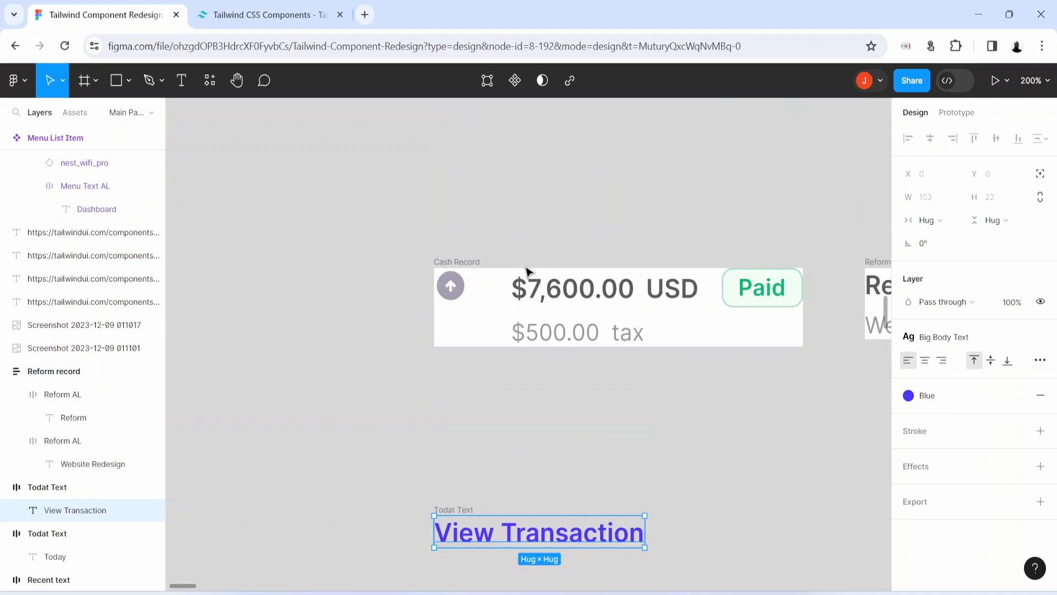
scroll(526, 268, up, 1)
drag(615, 277, 467, 373)
double_click(467, 376)
text(Inov)
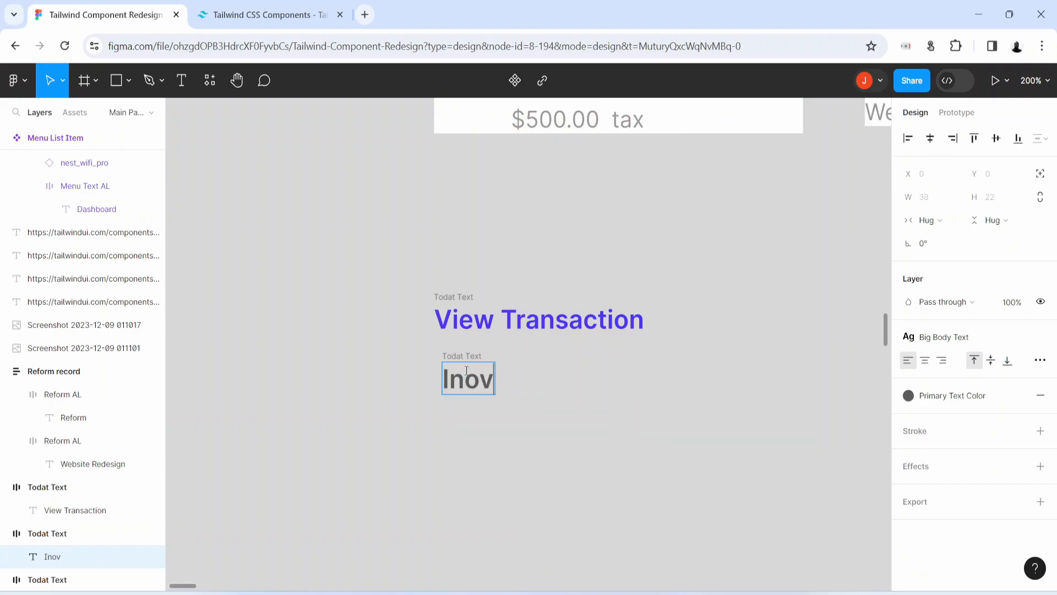
key(BackSpace)
key(BackSpace)
text(voice #0569596)
key(Escape)
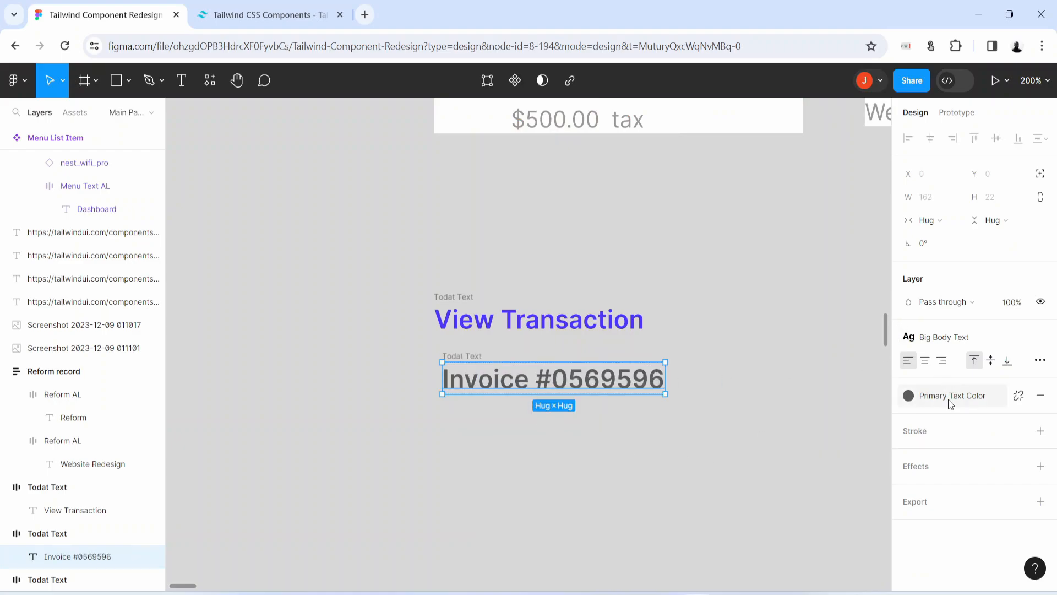
- Apply the Regular Body Text style and the Secondary Text Color to the invoice text
click(944, 337)
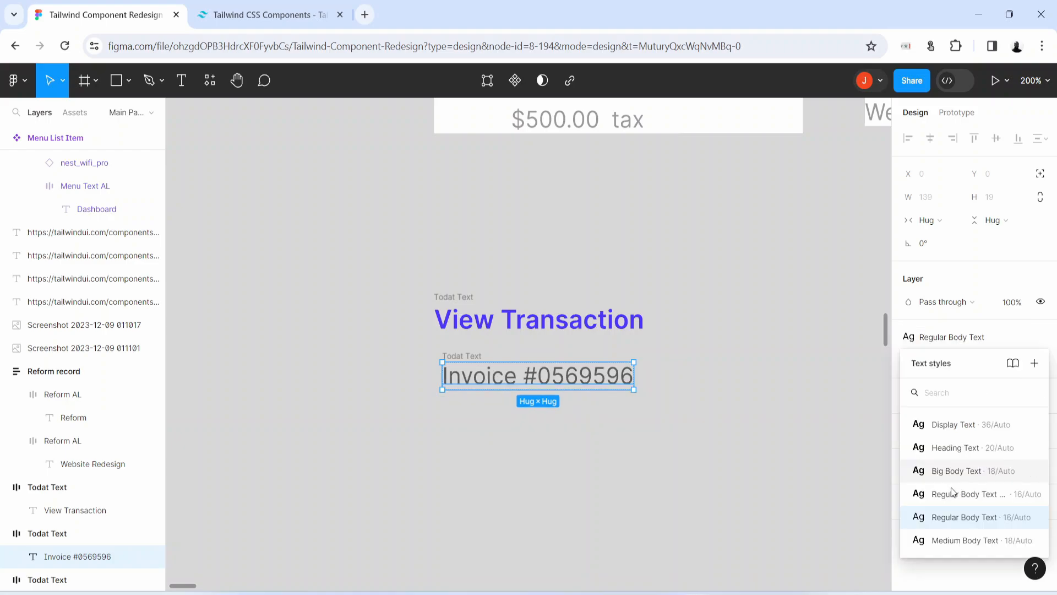
click(963, 527)
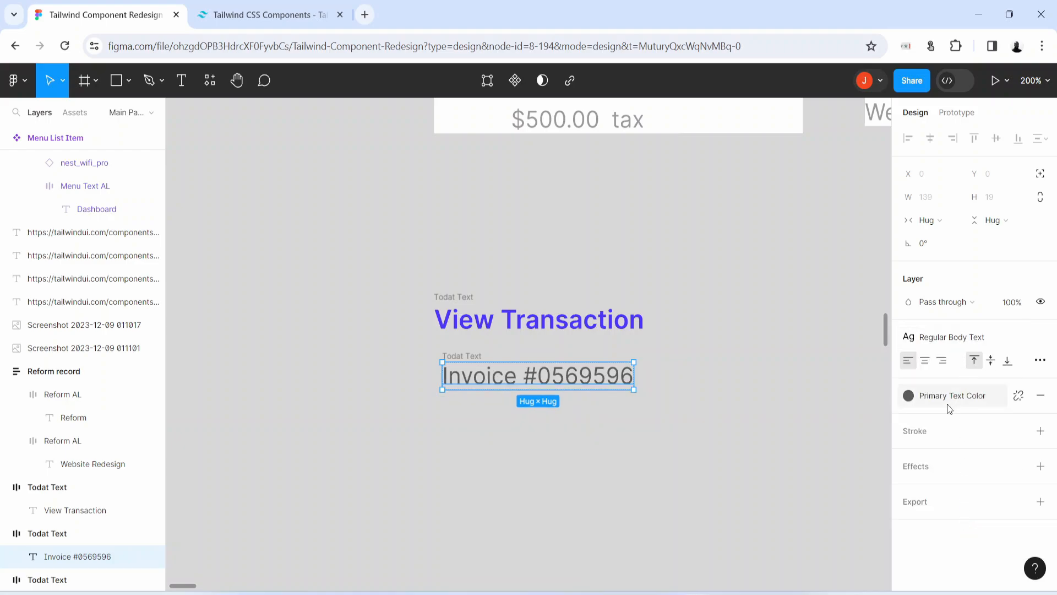
click(948, 407)
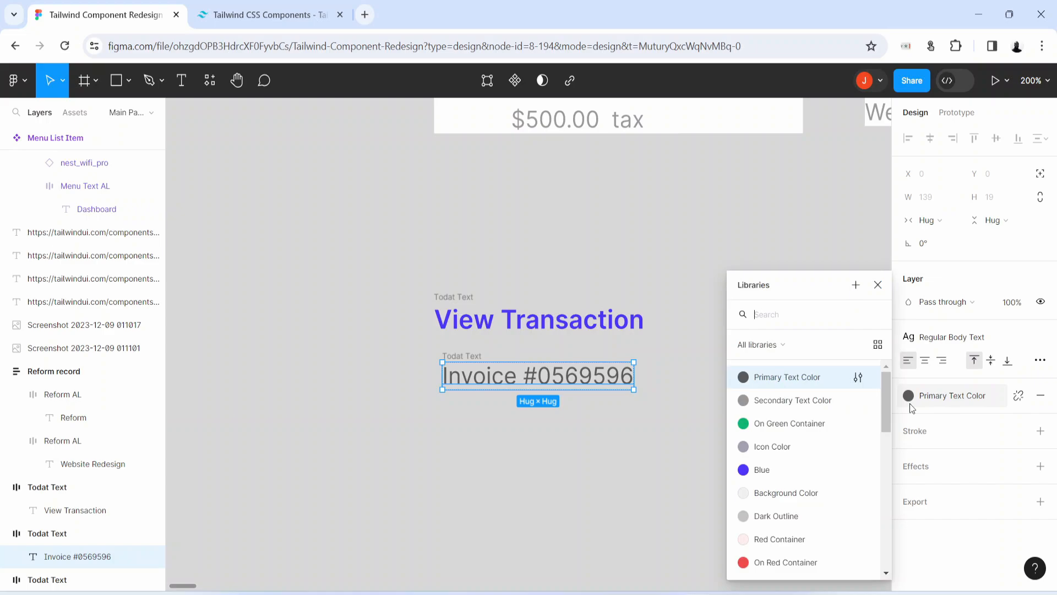
click(821, 403)
- Align the invoice text under View Transaction and combine both in a vertical auto layout with a gap of 8
drag(464, 360, 456, 354)
drag(400, 254, 721, 449)
key(shift+a)
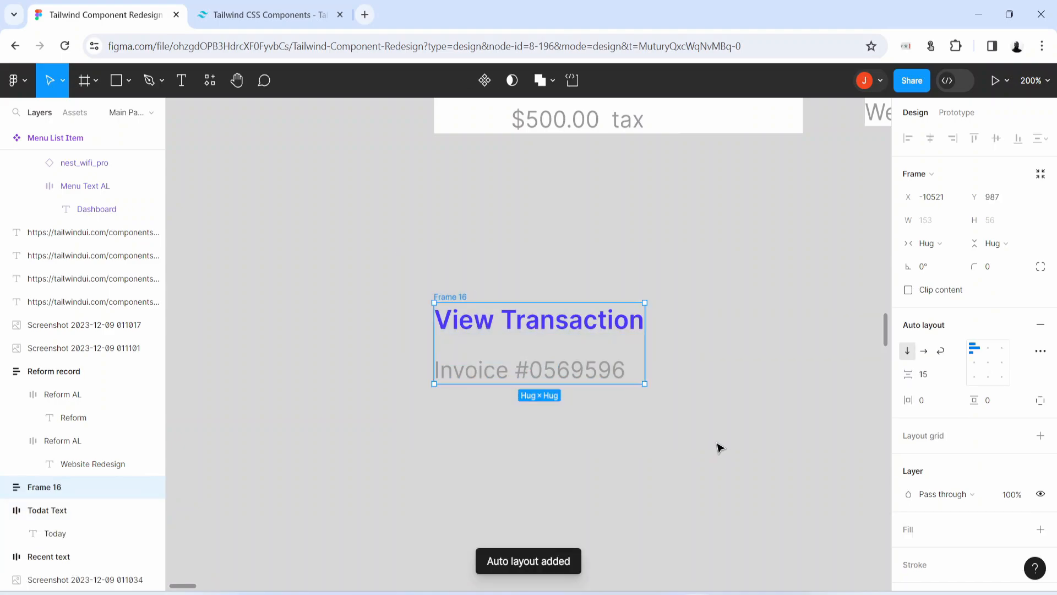
click(938, 380)
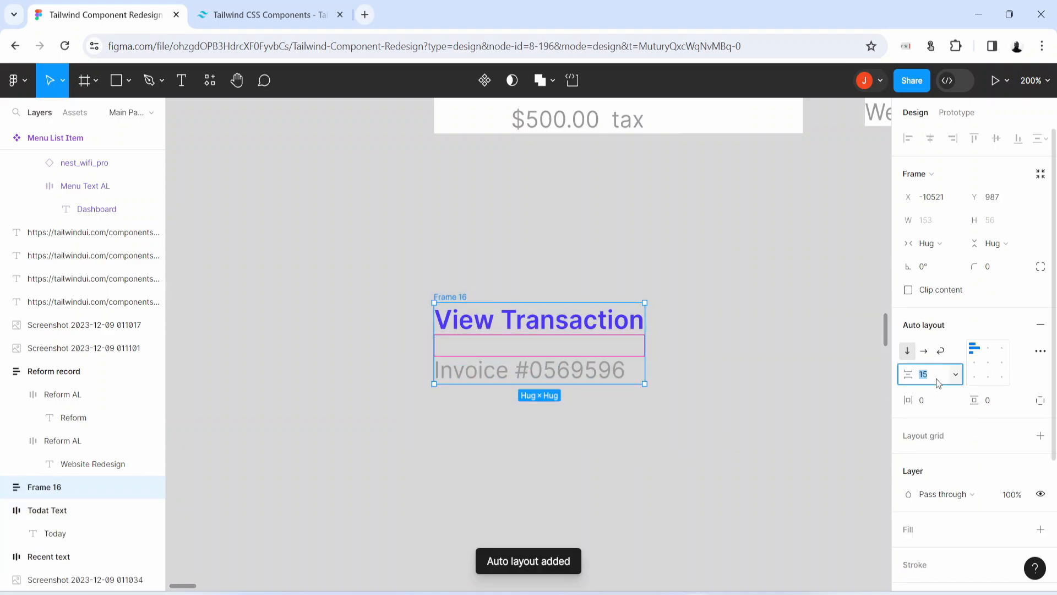
text(9)
key(BackSpace)
text(8)
key(Return)
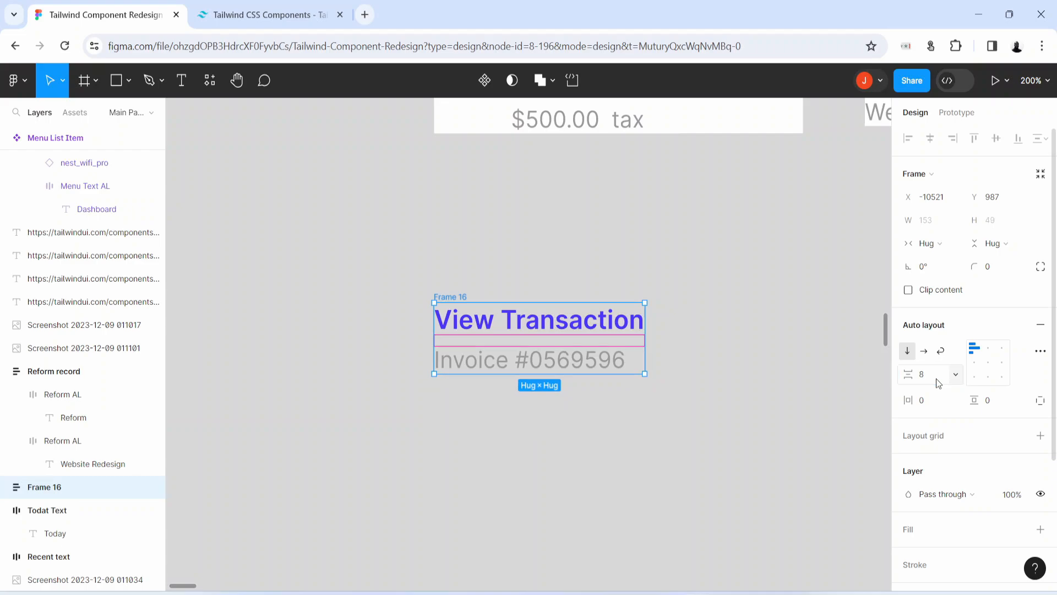
- Examine how the transaction links and invoice numbers are aligned in the reference screenshot's rows
click(566, 466)
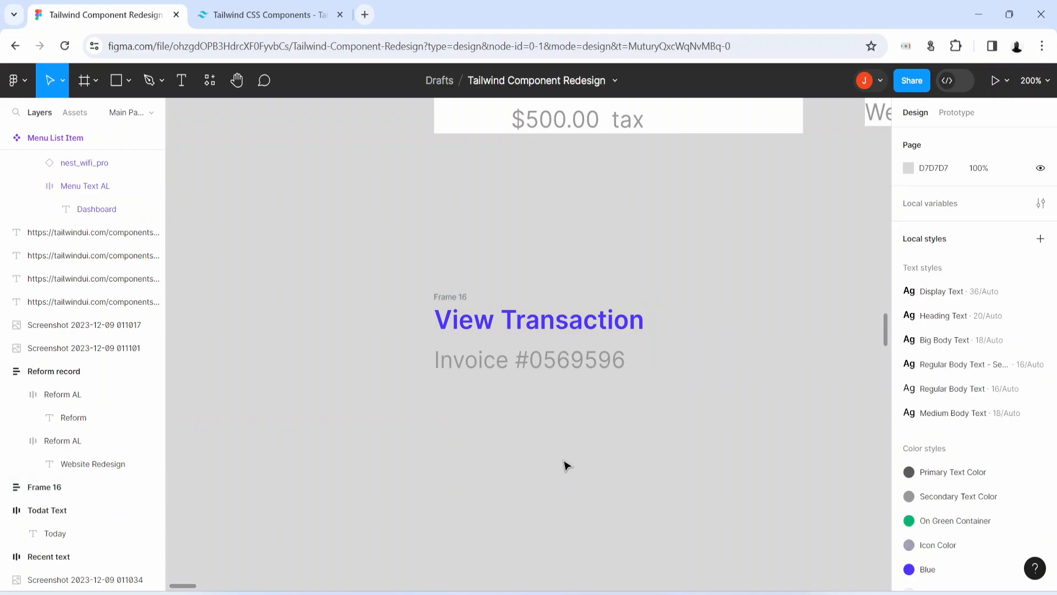
key(space)
drag(796, 270, 455, 455)
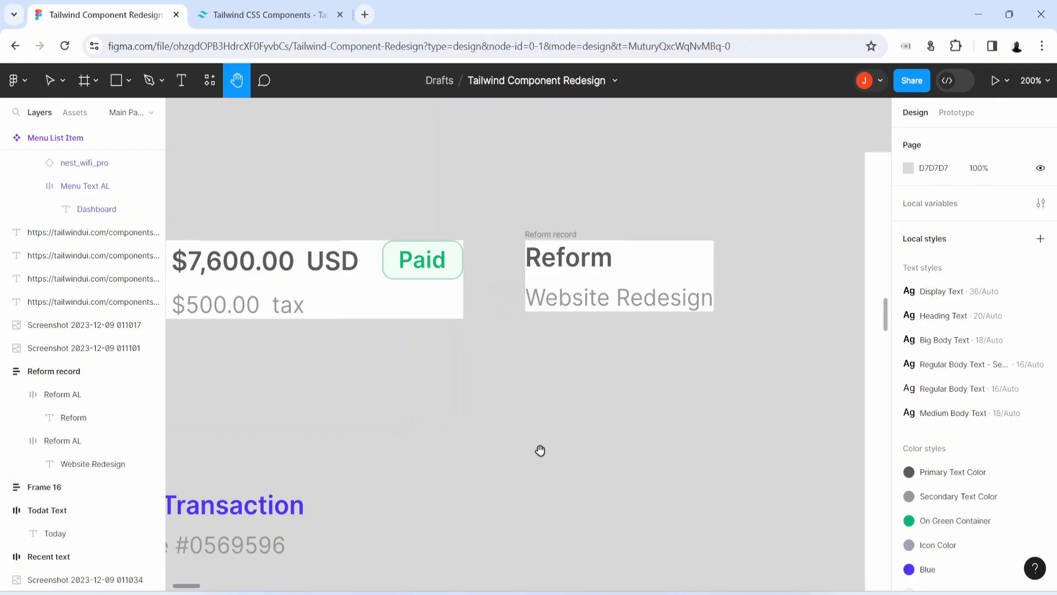
key(ctrl+minus)
drag(825, 493, 248, 409)
drag(684, 505, 250, 446)
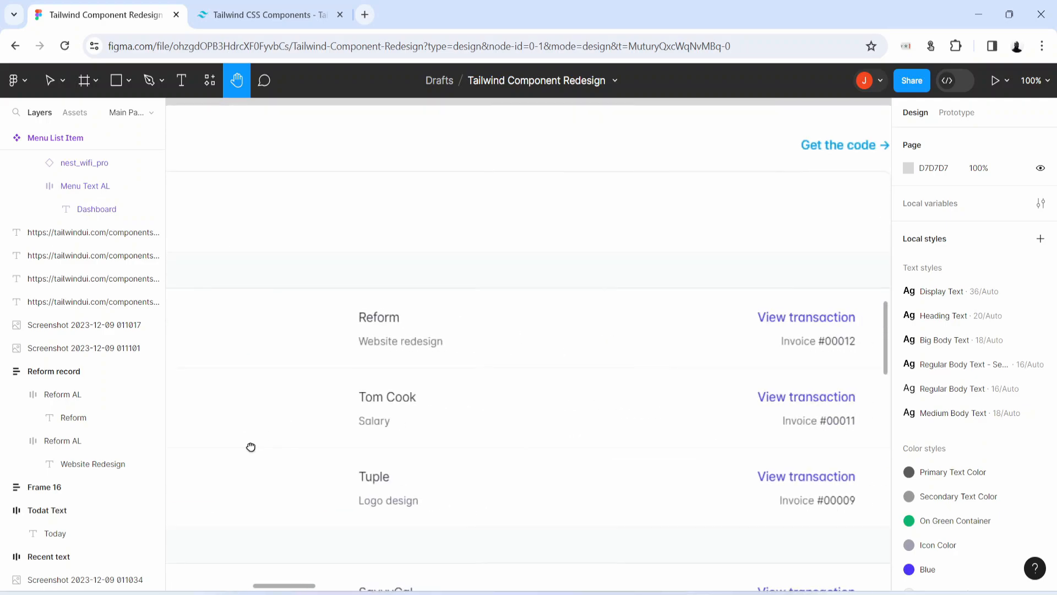
drag(706, 430, 552, 422)
drag(776, 298, 715, 295)
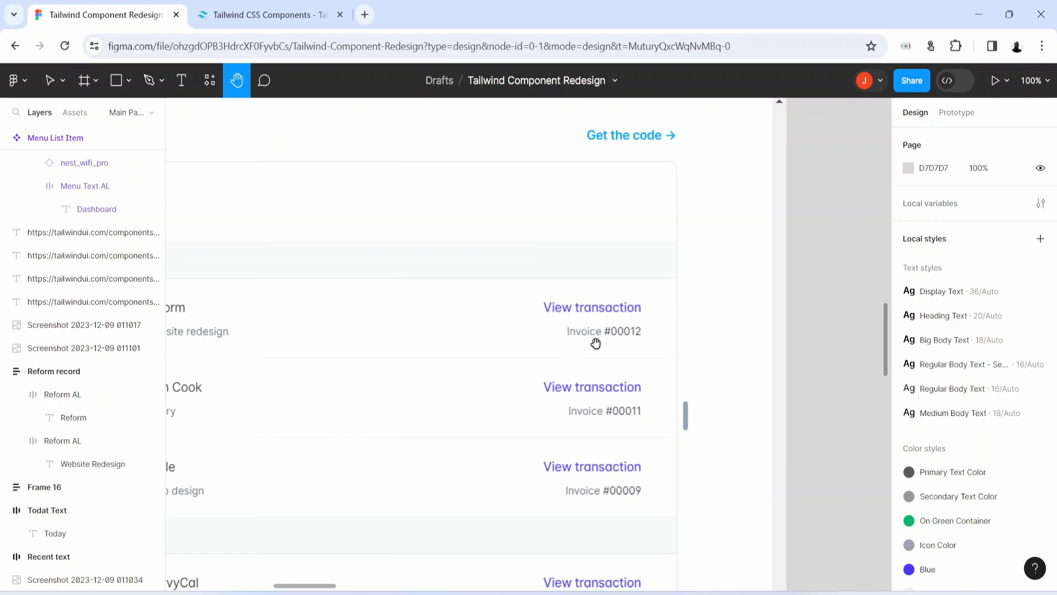
scroll(643, 335, left, 15)
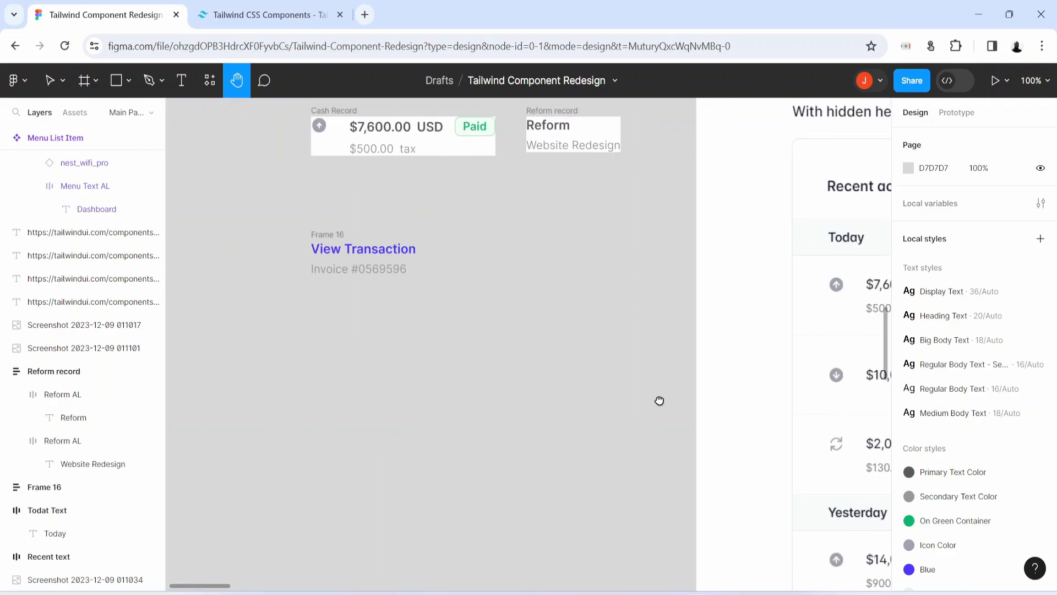
- Right-align the two texts in the View Transaction frame and give it a white fill
key(v)
click(388, 242)
click(388, 243)
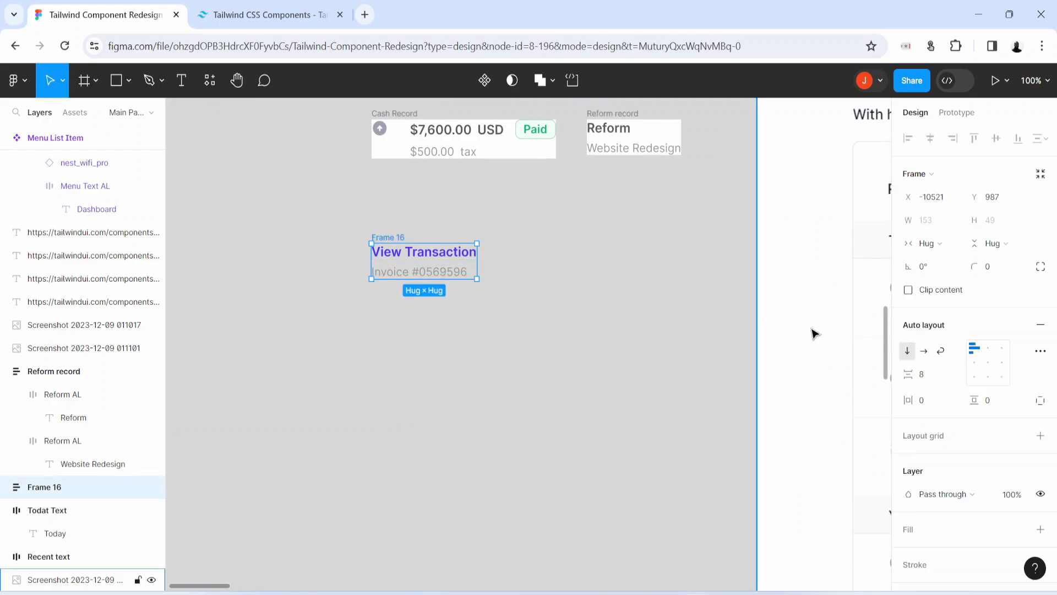
click(1006, 348)
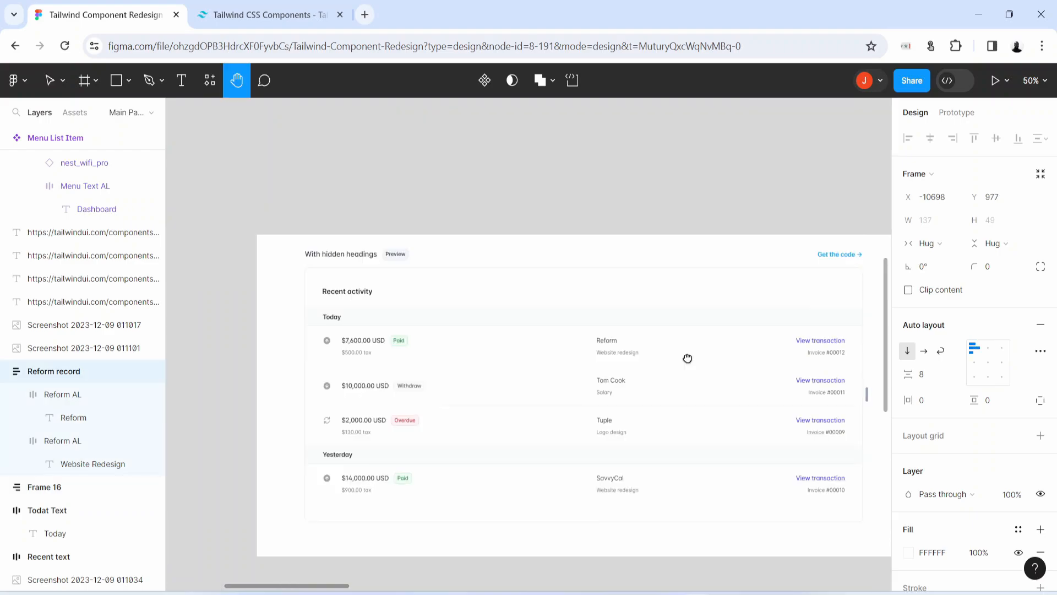
- Place the View Transaction frame well to the right of the Reform record frame and shift the Reform record slightly right
drag(687, 359, 933, 339)
drag(340, 411, 487, 390)
key(ctrl+plus)
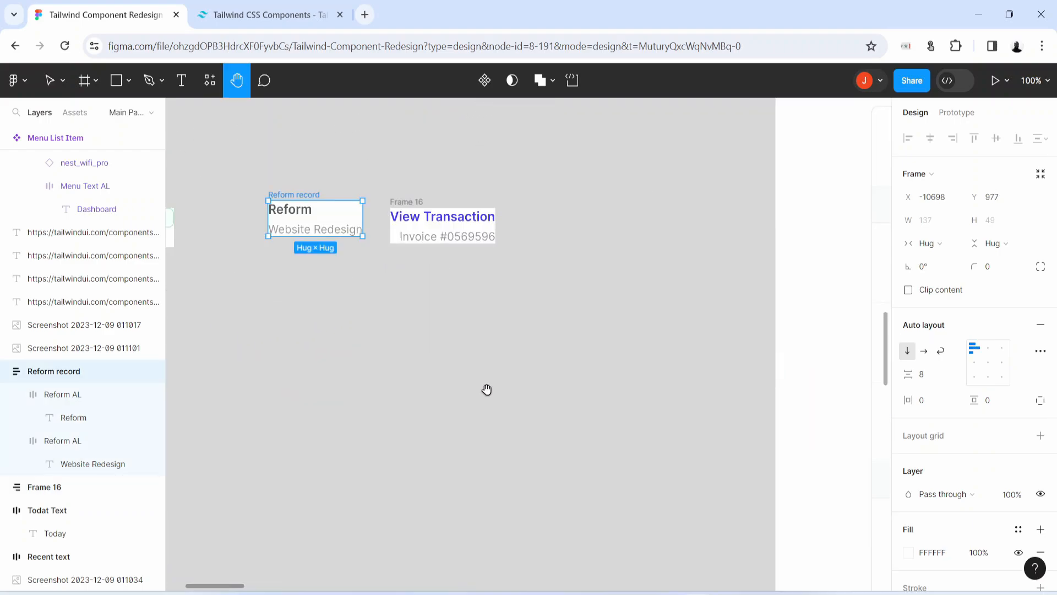
drag(344, 378, 485, 398)
key(v)
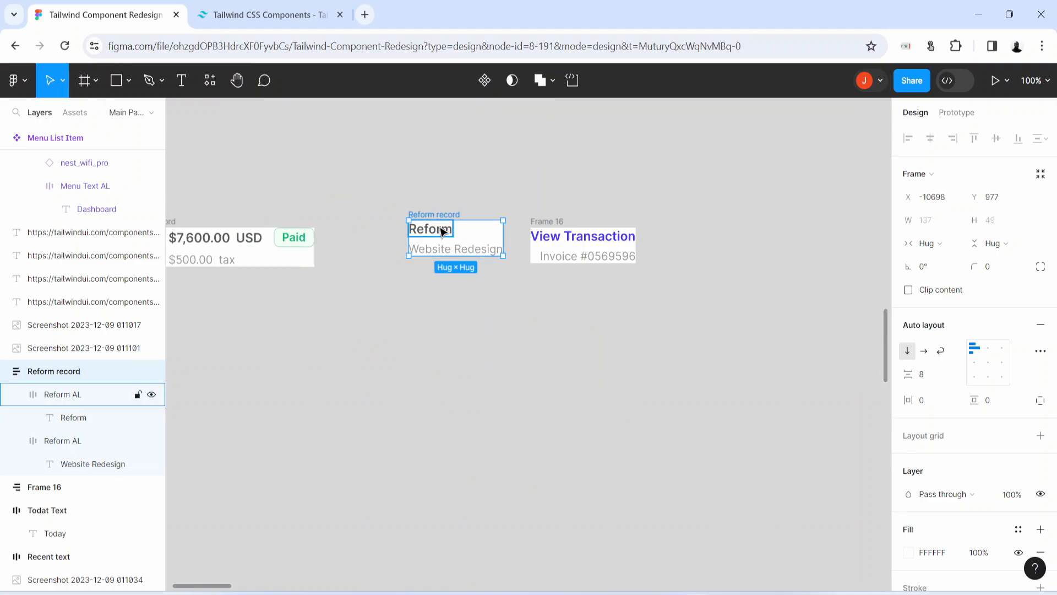
drag(545, 220, 633, 210)
click(447, 215)
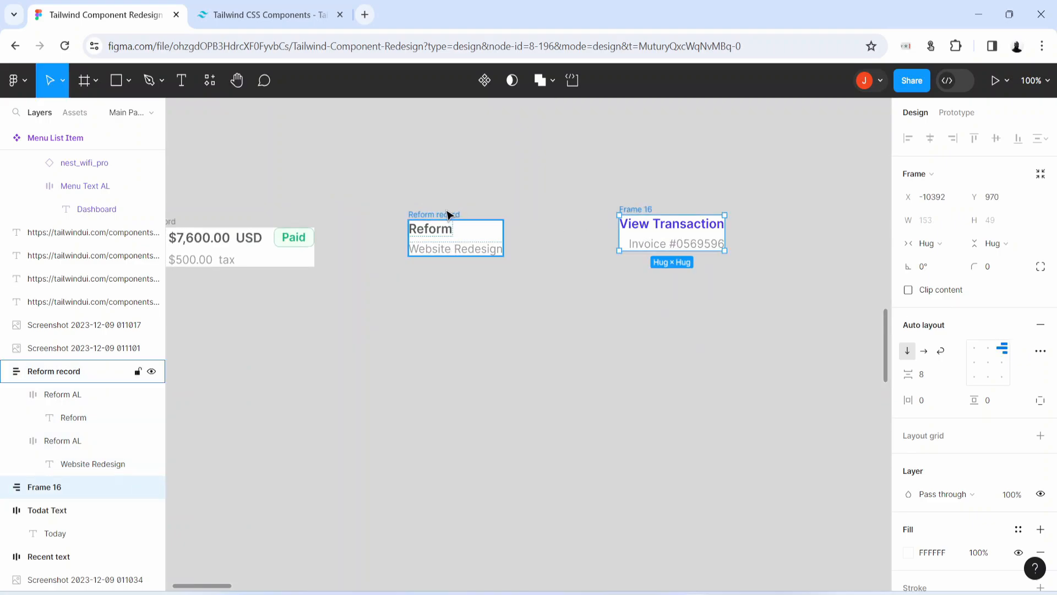
drag(440, 214, 481, 215)
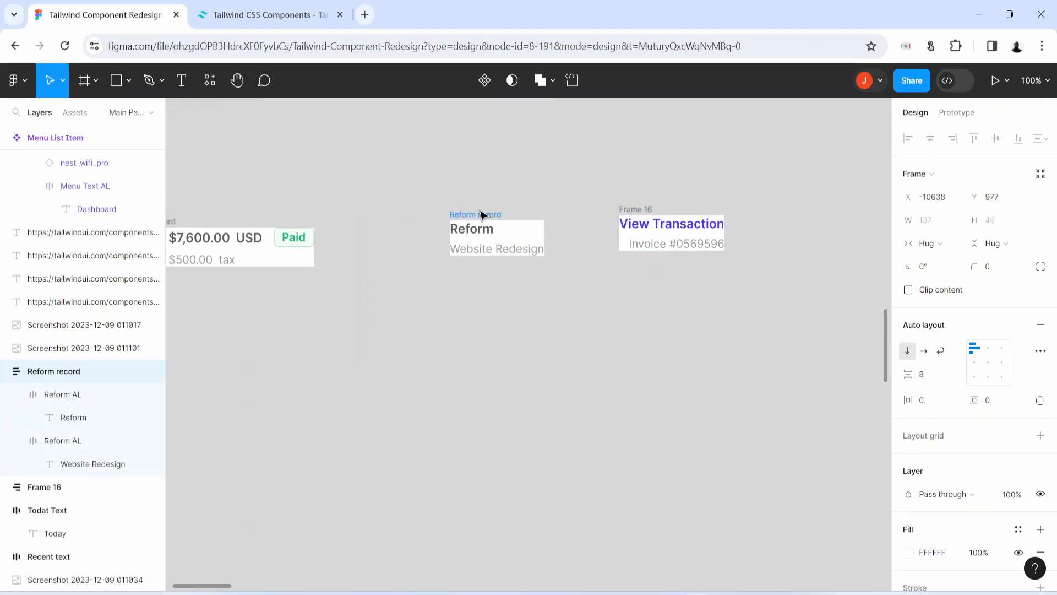
click(520, 289)
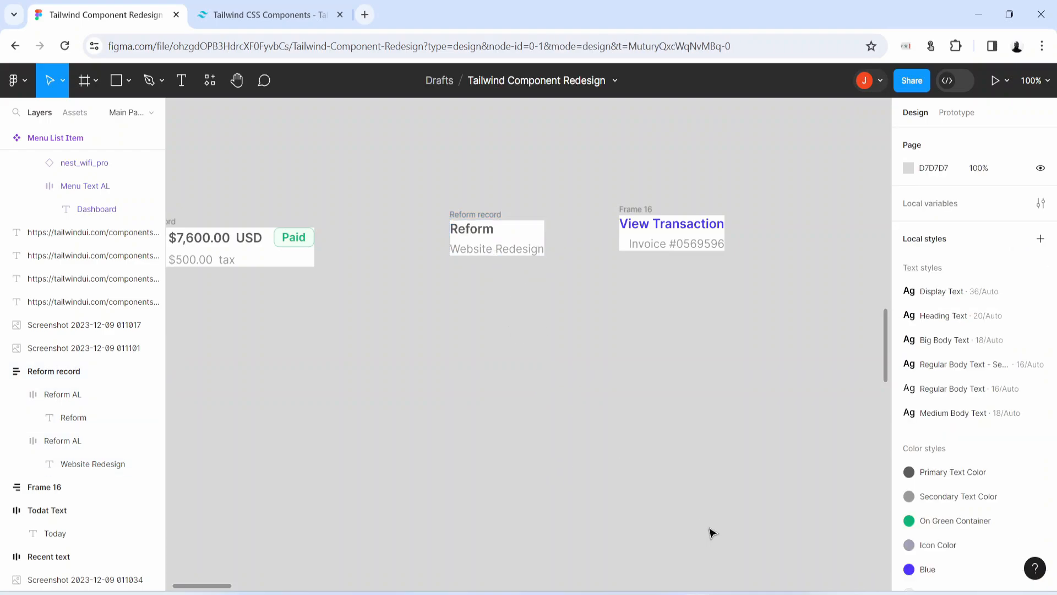
- Combine the Reform record and View Transaction frames in a horizontal auto layout with a gap of 80, vertically centred, with an FFFFFF fill
key(h)
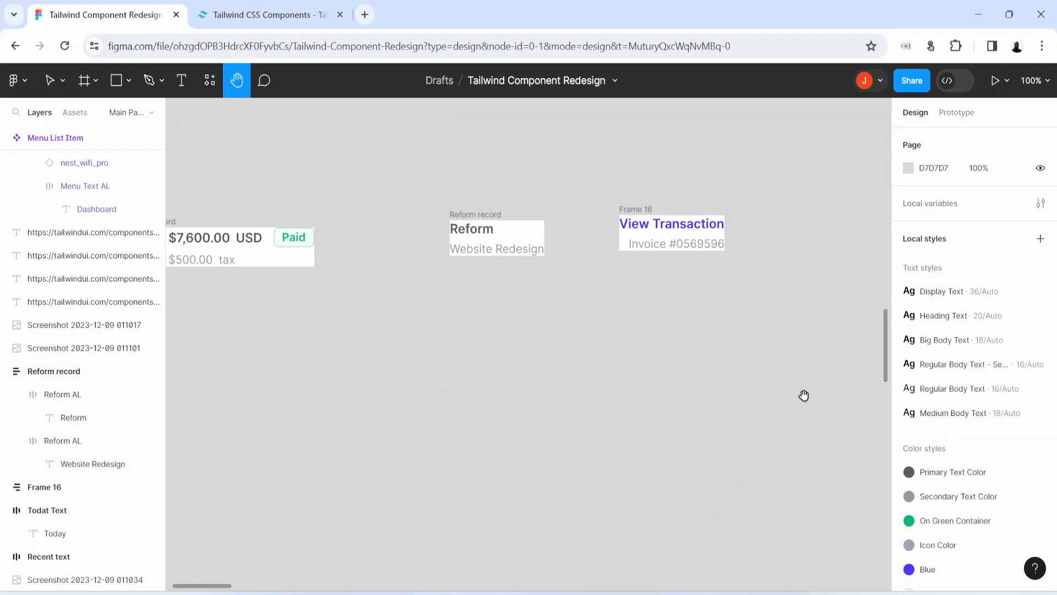
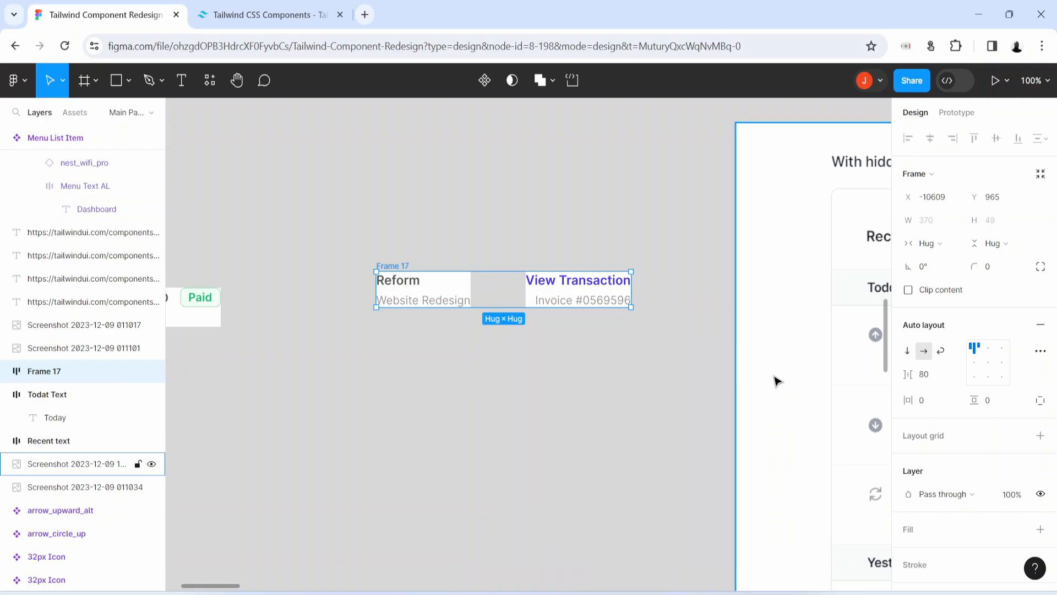
click(974, 363)
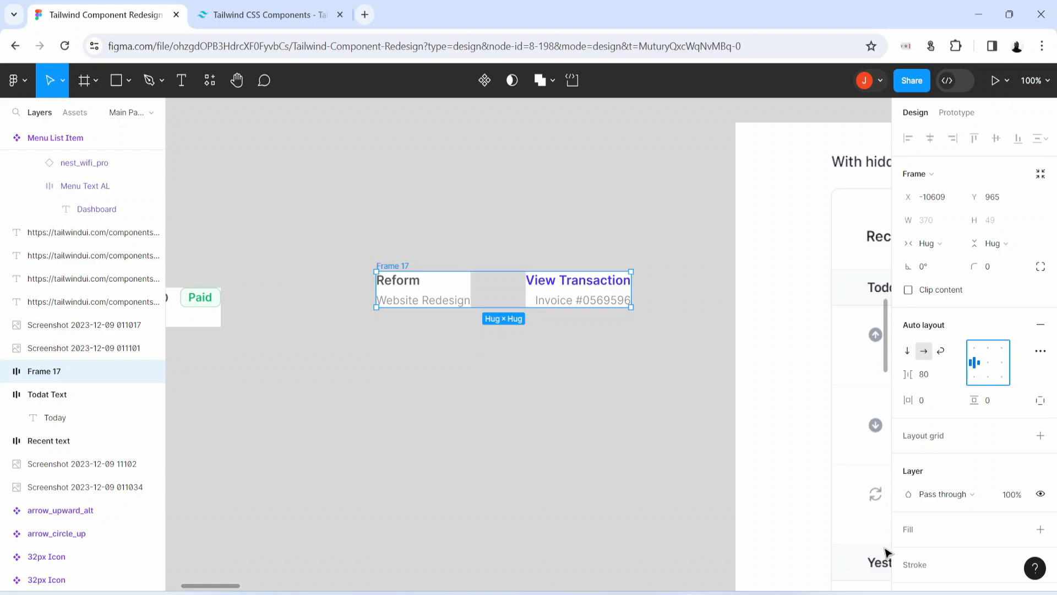
click(910, 531)
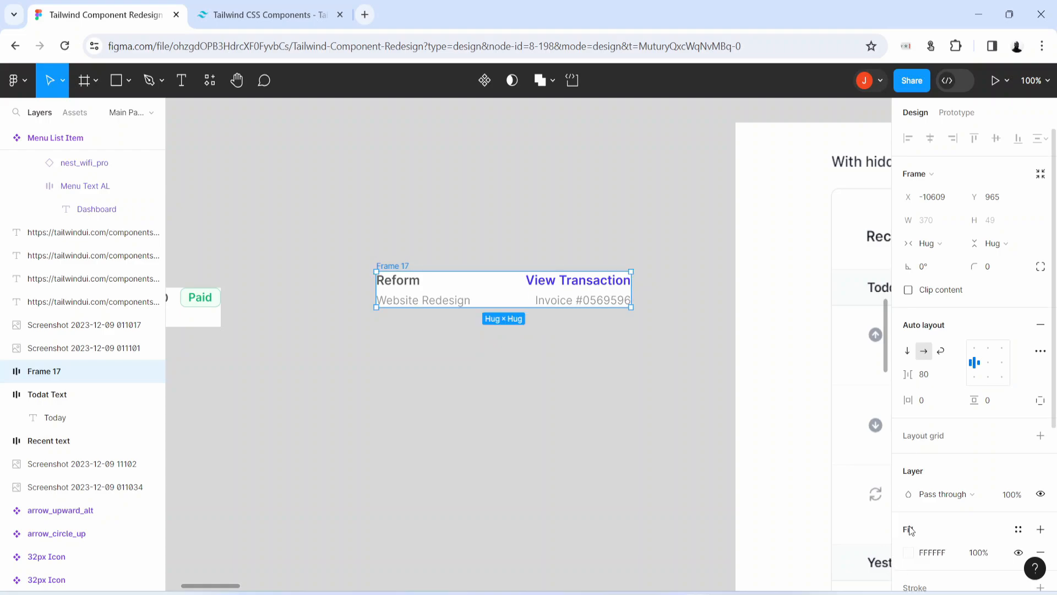
- Set the item spacing of the combined Reform and View Transaction frame to Auto and widen it to about 425
click(400, 296)
drag(399, 298, 317, 266)
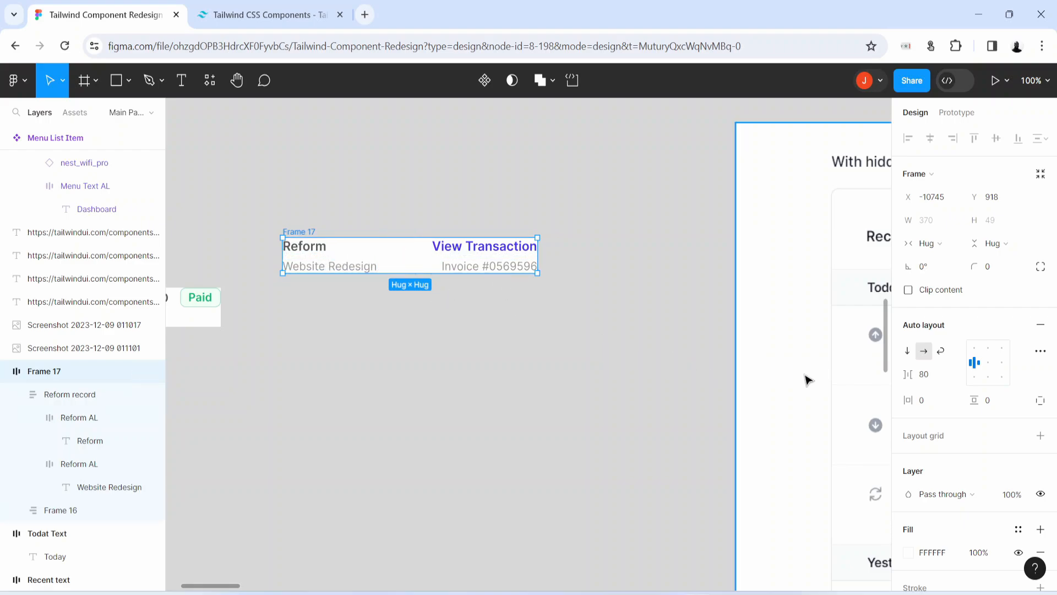
click(956, 375)
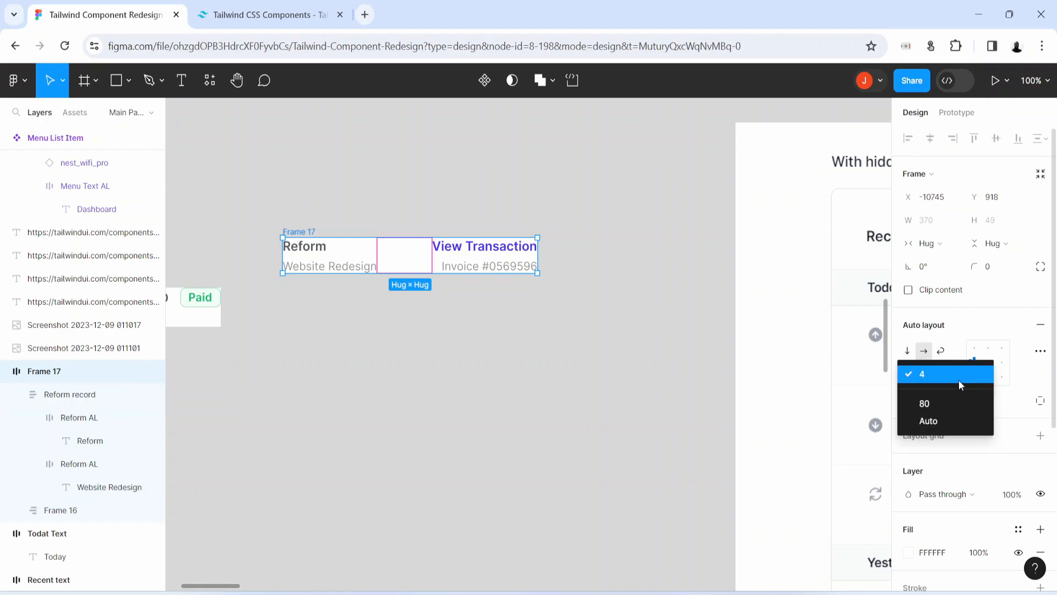
click(953, 420)
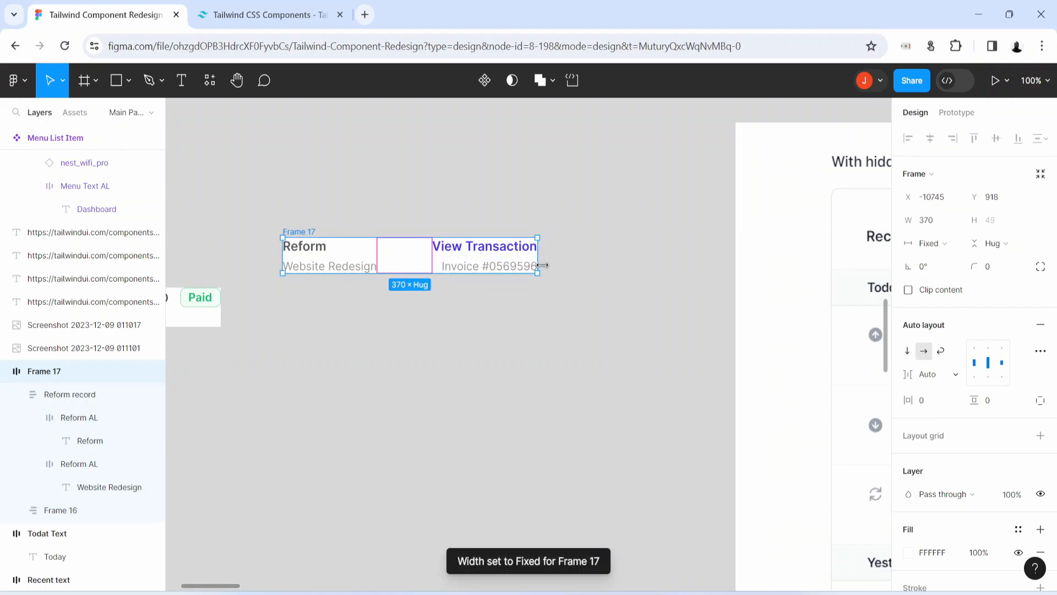
drag(551, 265, 578, 265)
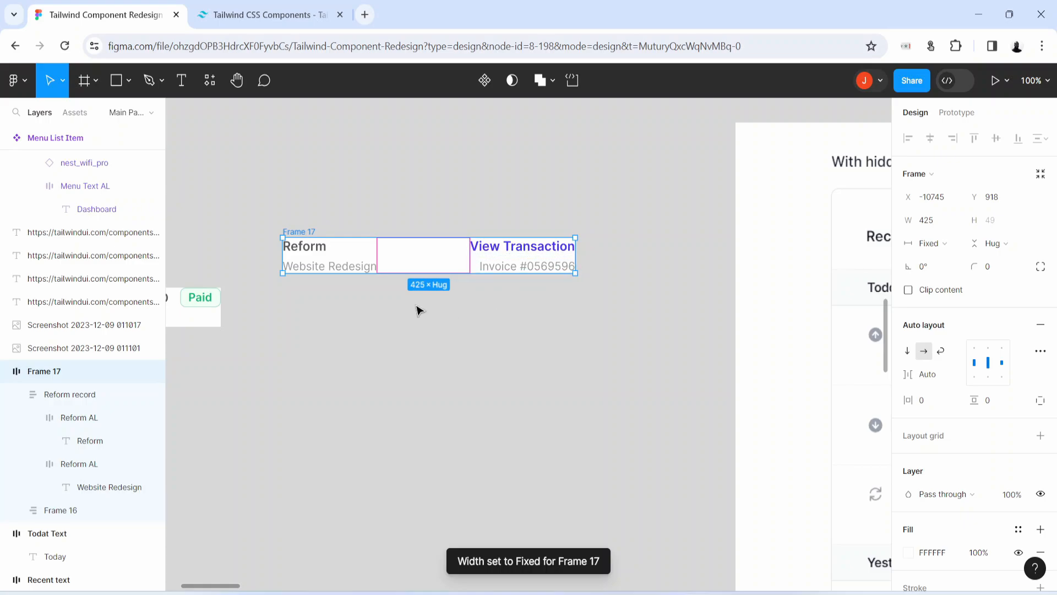
- Move the Cash Record frame up beside the combined Reform and View Transaction frame, roughly level with it
key(h)
drag(341, 372, 554, 441)
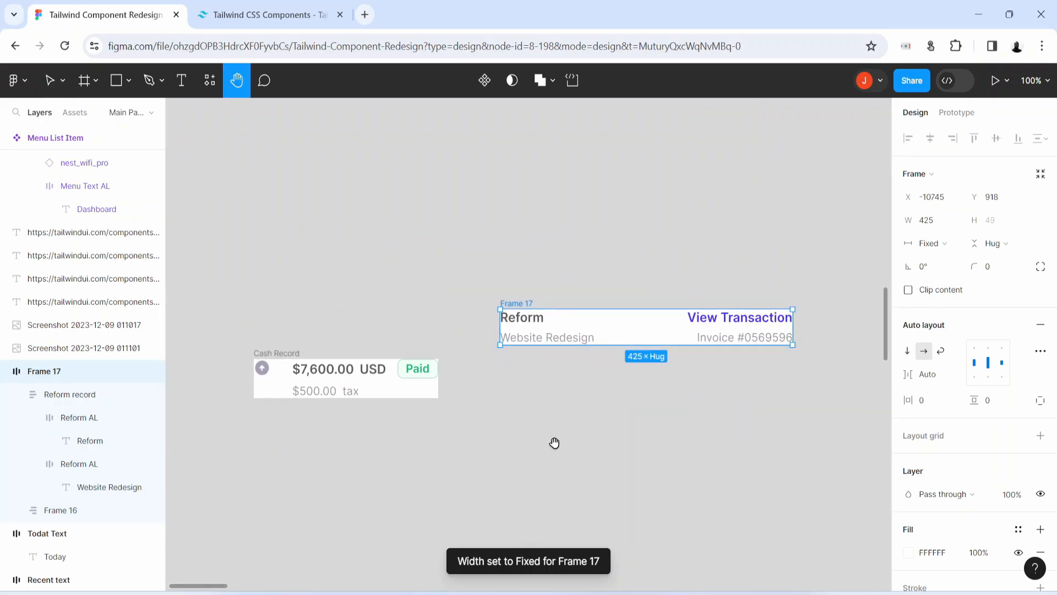
key(v)
click(278, 342)
drag(277, 342, 291, 283)
- Combine the Cash Record and the Reform/transaction frame in a horizontal auto layout with a gap of 64, vertically centred and filled with FFFFFF
drag(223, 251, 827, 394)
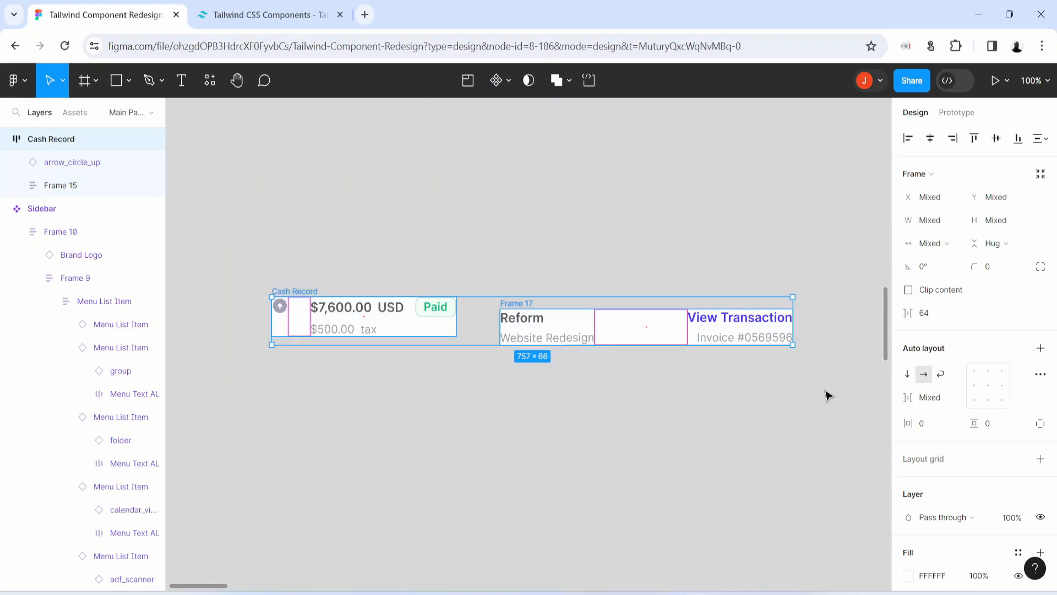
key(shift+a)
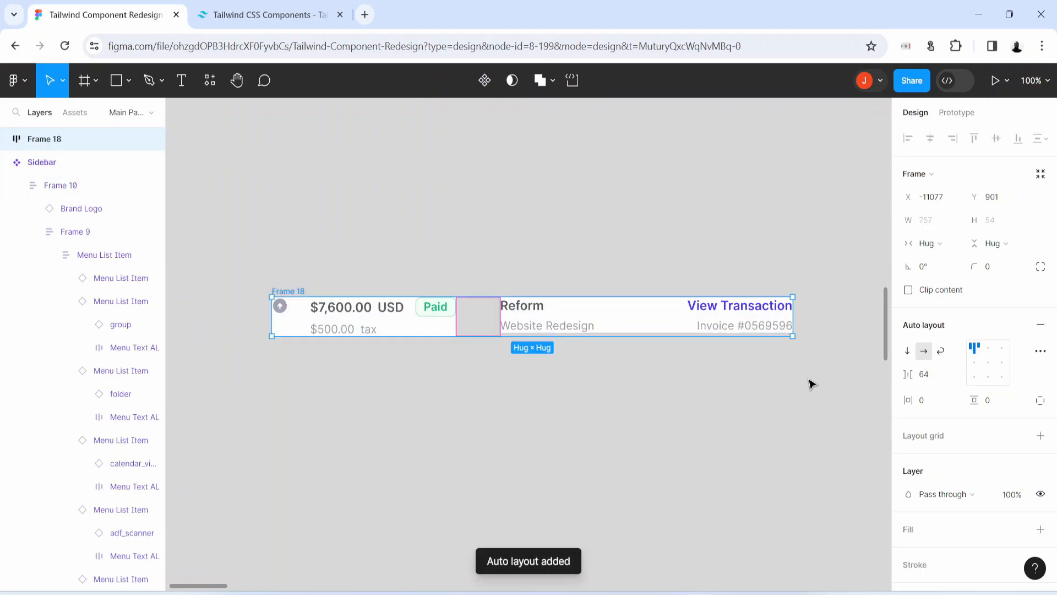
click(972, 364)
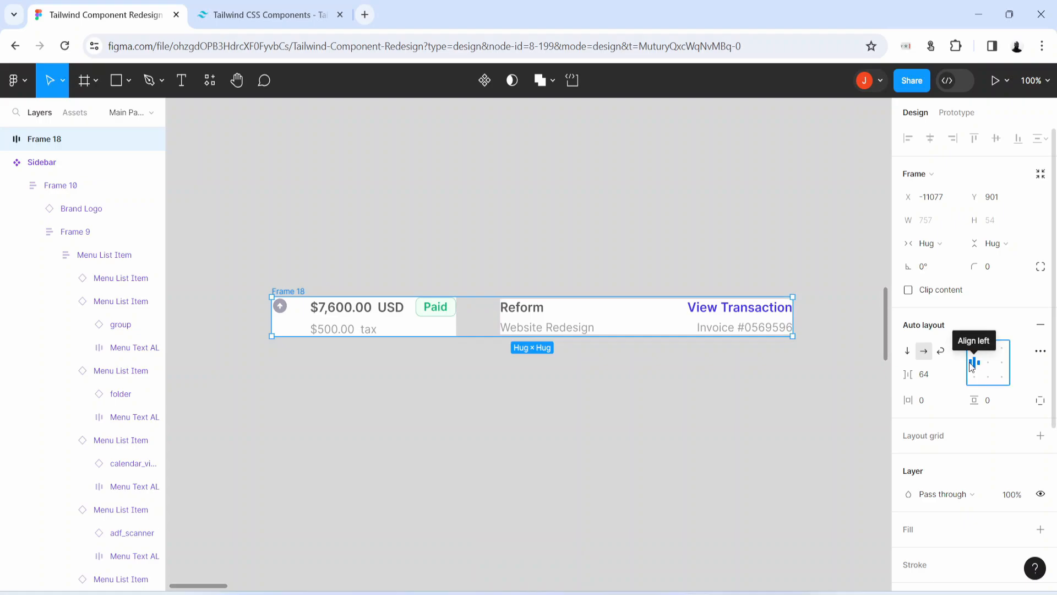
click(915, 534)
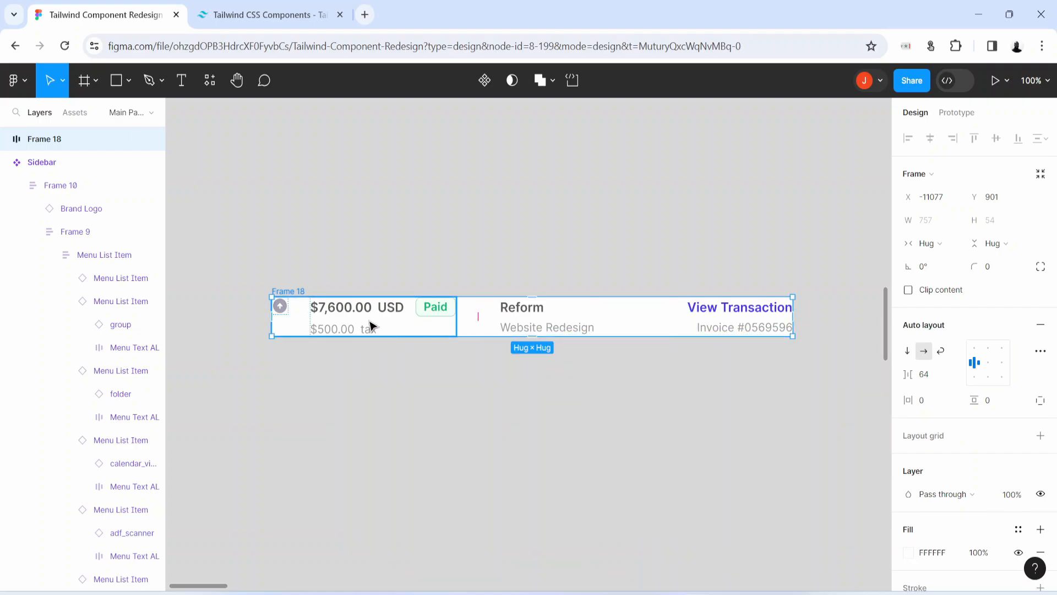
- Set the whole row frame's item spacing to Auto and widen it to about 875
click(565, 328)
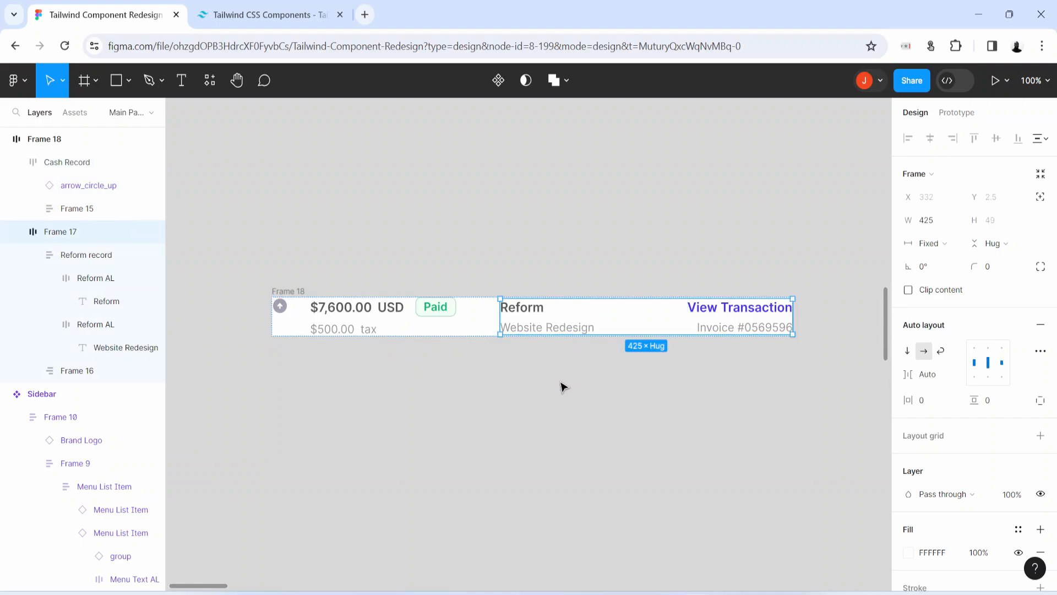
click(297, 291)
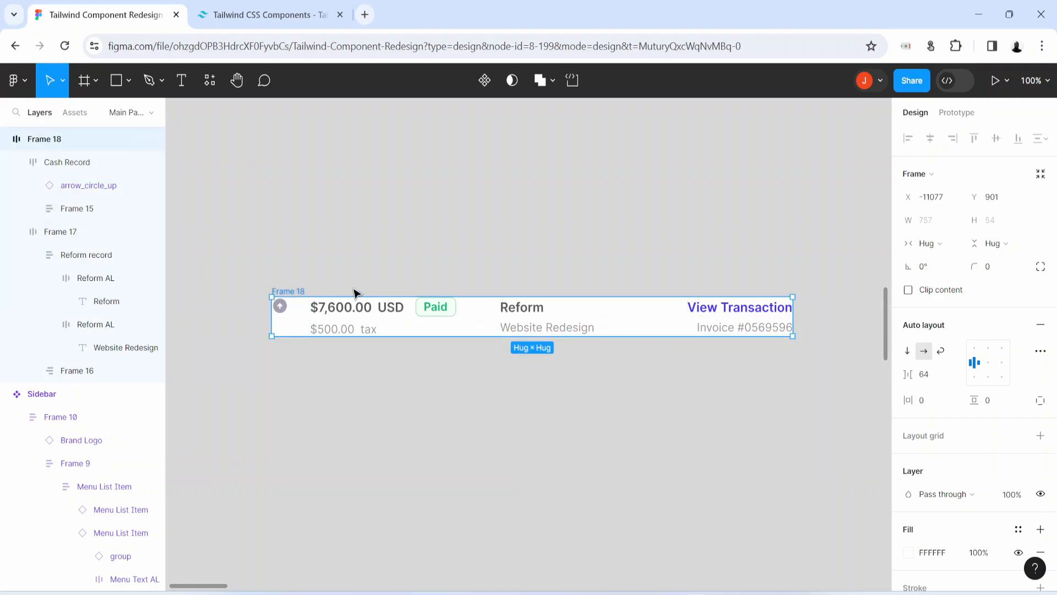
click(952, 376)
click(956, 418)
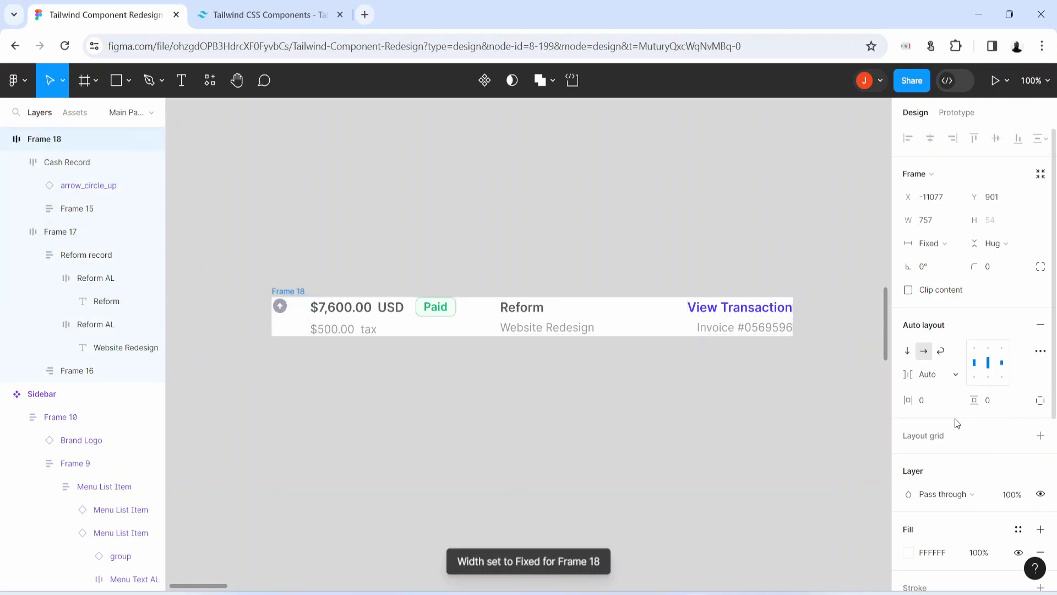
drag(285, 291, 238, 261)
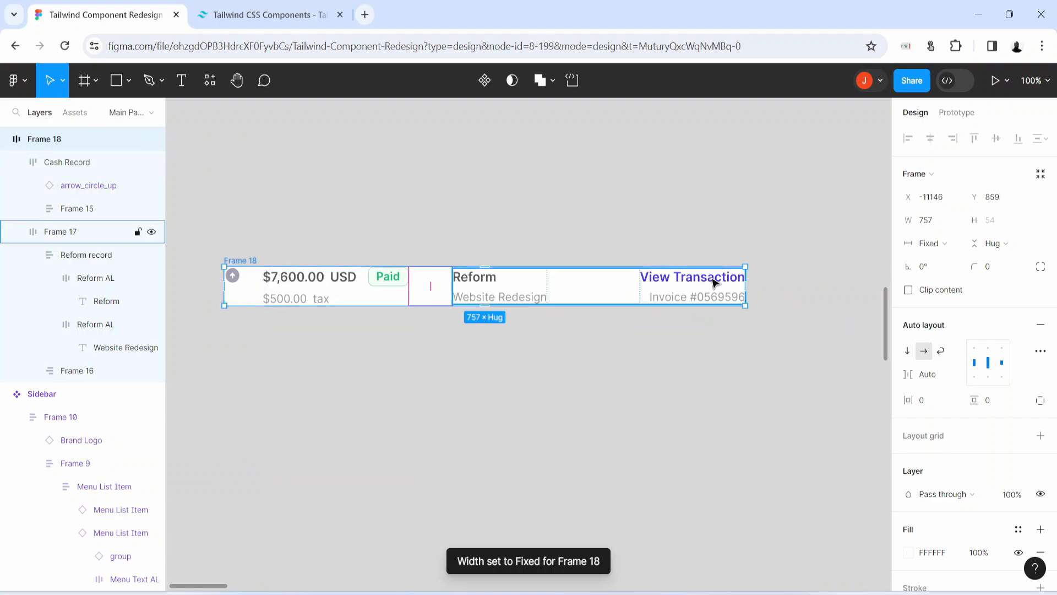
drag(752, 289, 828, 287)
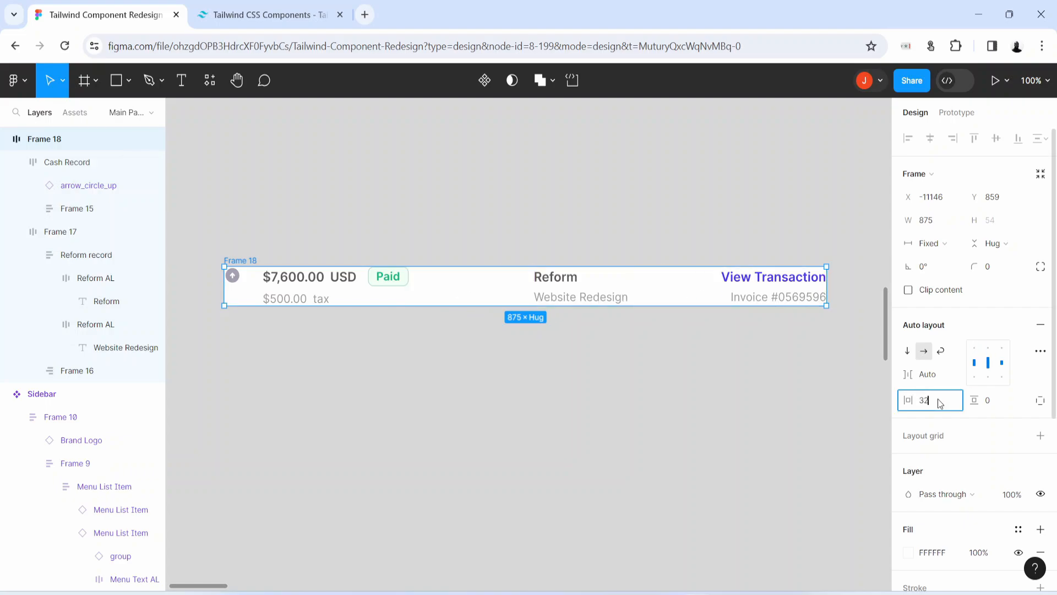
- Set the row frame's horizontal padding to 32 and its vertical padding to 24
text(2)
click(1000, 401)
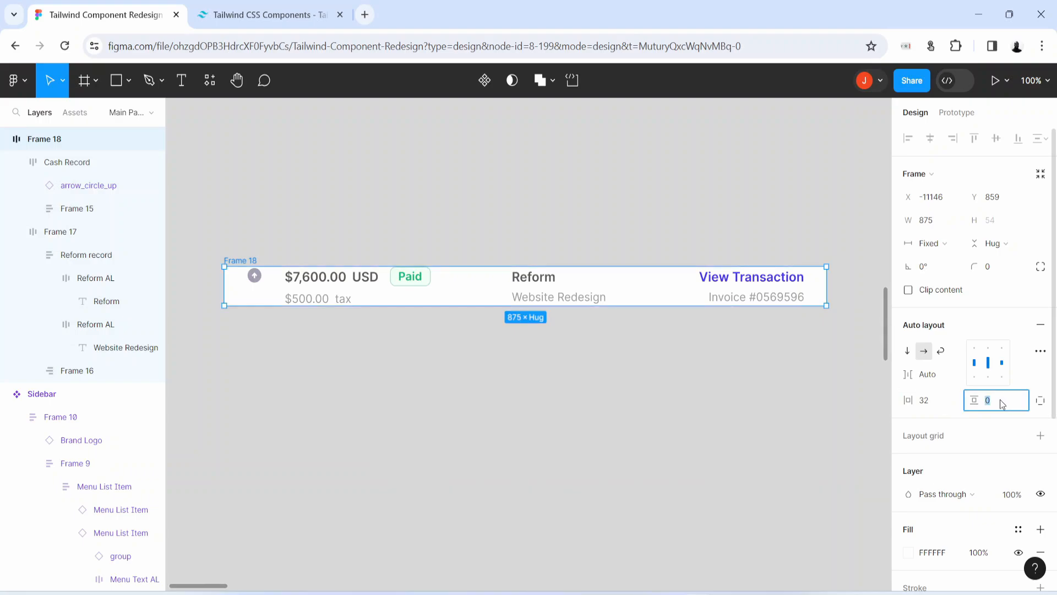
text(24)
key(Return)
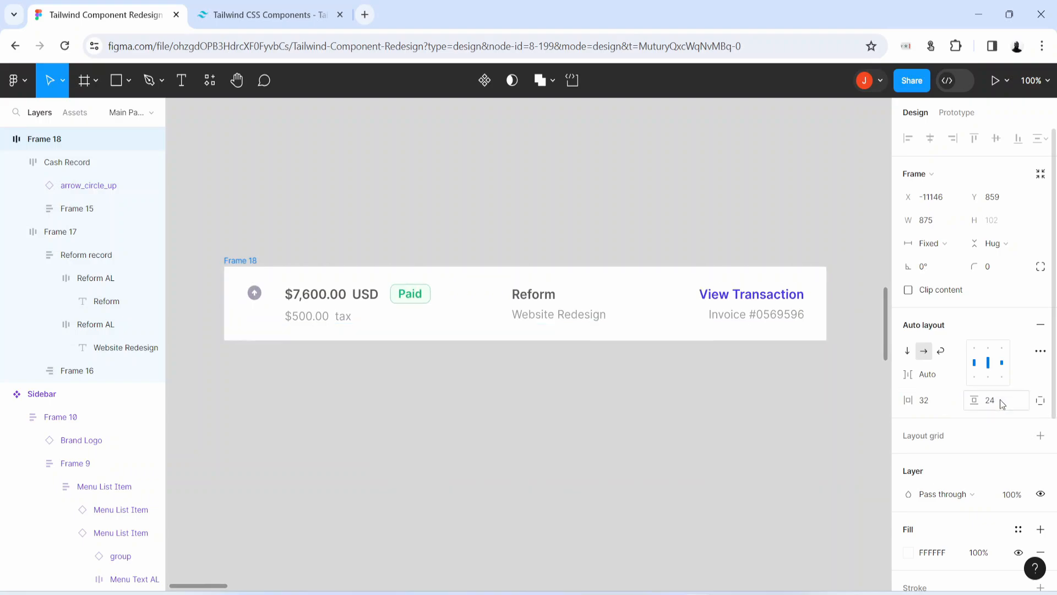
- Widen the row frame to about 965 and move the Today text frame just above the row's left end
key(minus)
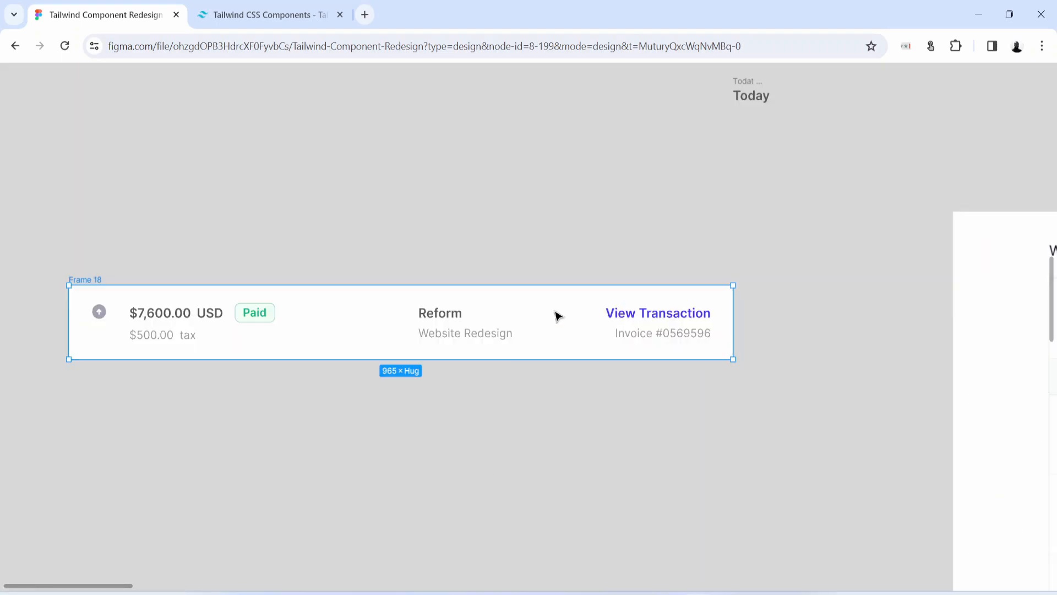
scroll(767, 112, up, 3)
scroll(768, 112, up, 2)
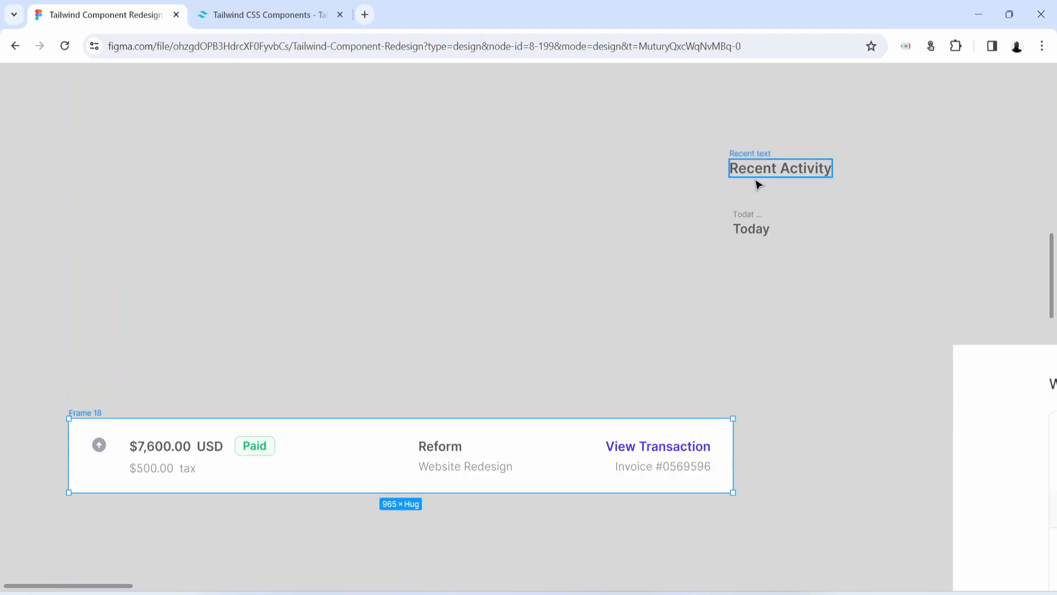
drag(749, 226, 458, 282)
drag(387, 304, 100, 345)
drag(163, 378, 317, 325)
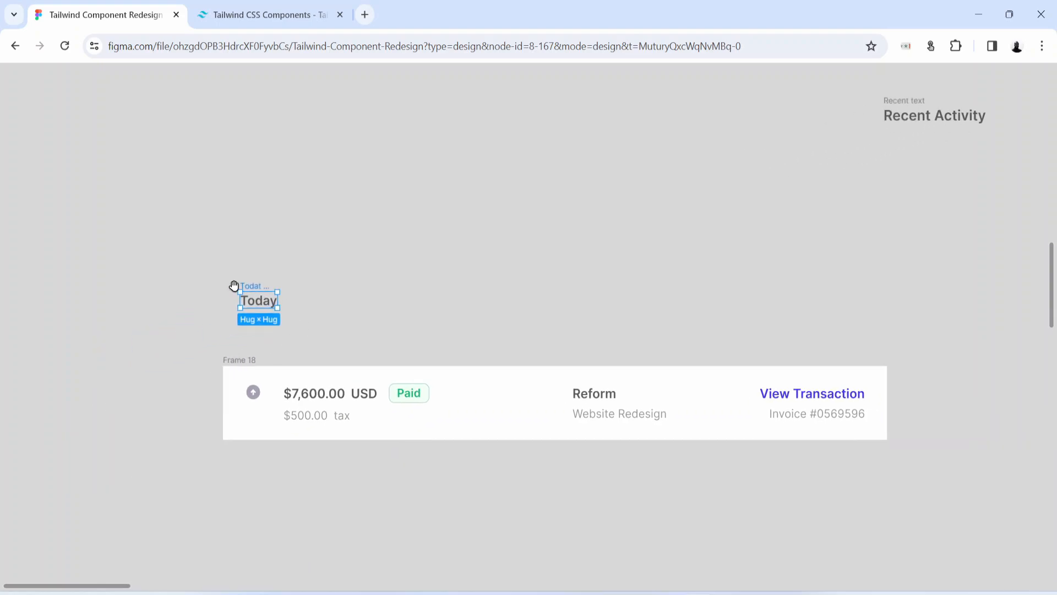
- Set the Today text frame's horizontal padding to 32 and its vertical padding to 16
key(ctrl+plus)
drag(674, 212, 911, 340)
drag(258, 416, 370, 282)
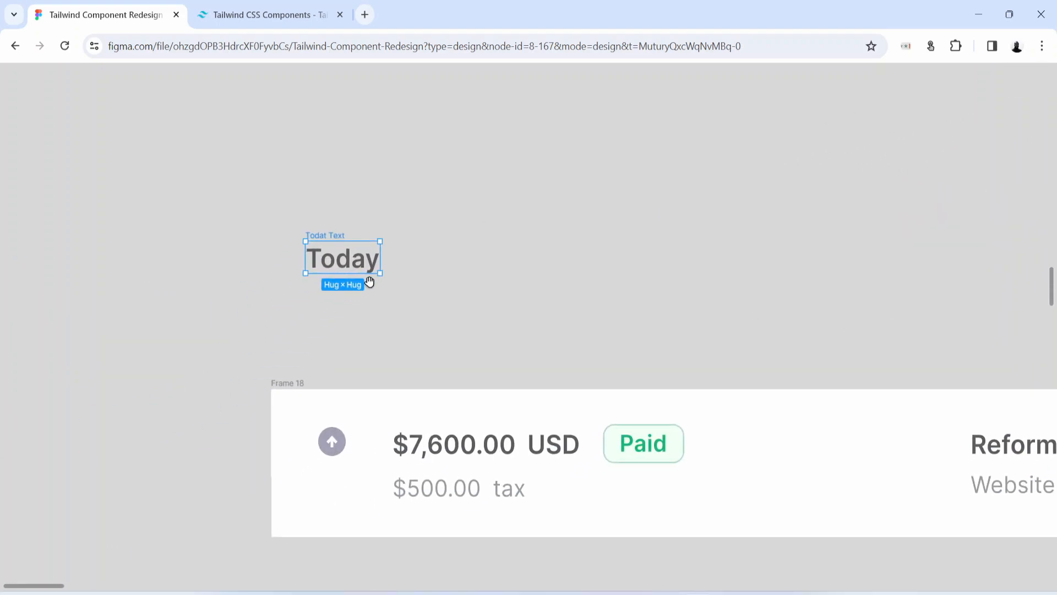
key(ctrl+backslash)
key(v)
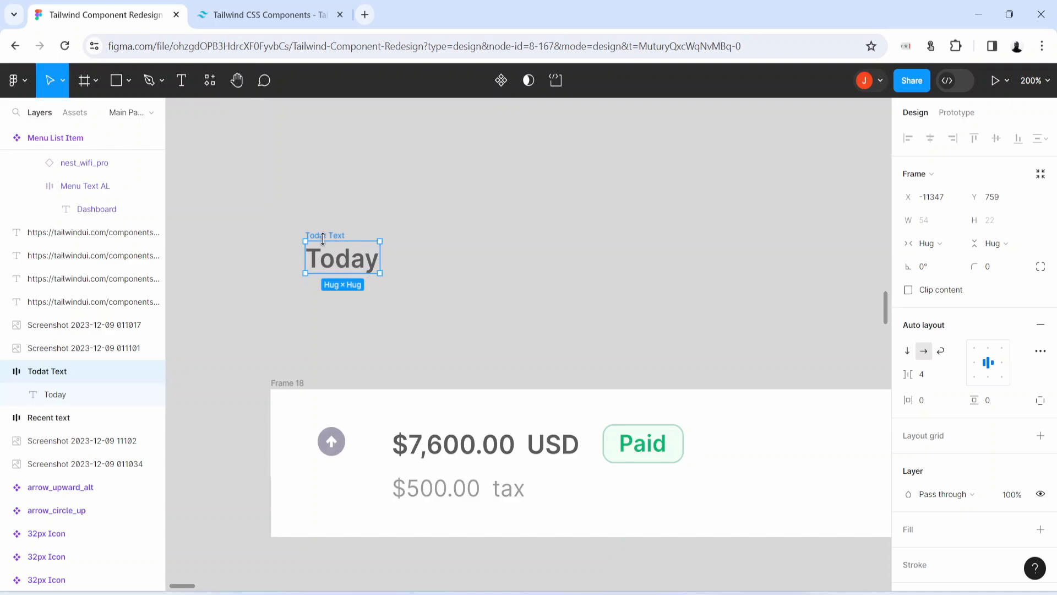
drag(325, 237, 318, 240)
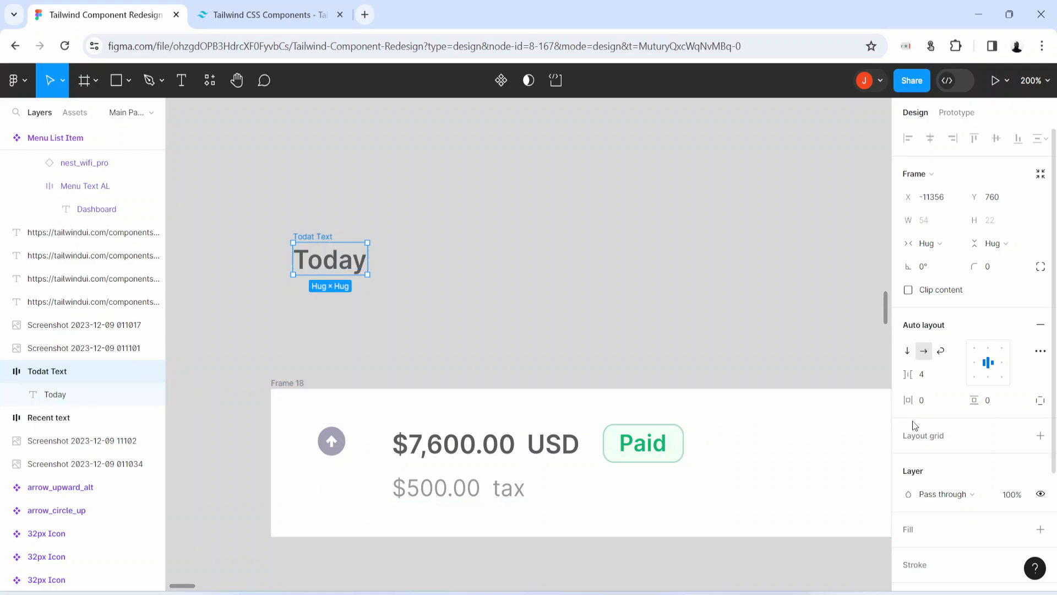
click(938, 399)
text(32)
key(Return)
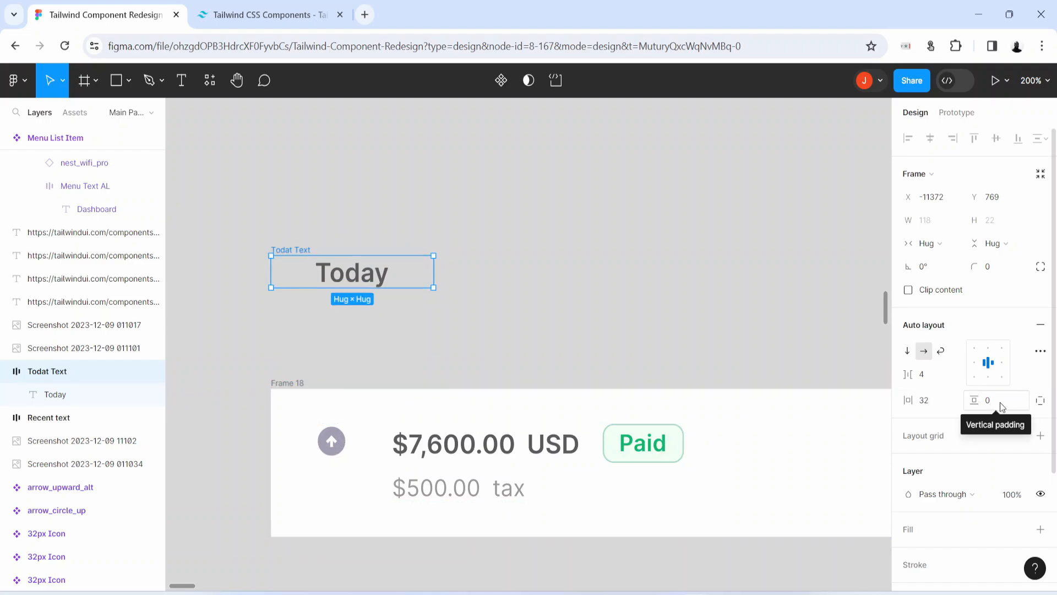
click(999, 402)
key(Return)
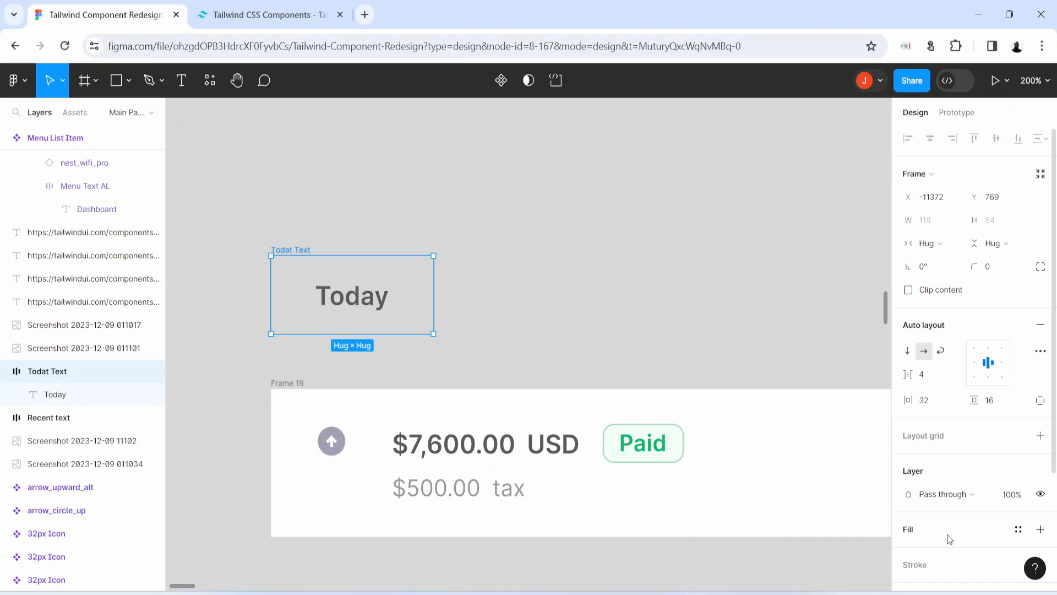
- Fill the Today frame with the Background Color style and widen it to about 267 just above the row, with its content aligned top left
click(1018, 530)
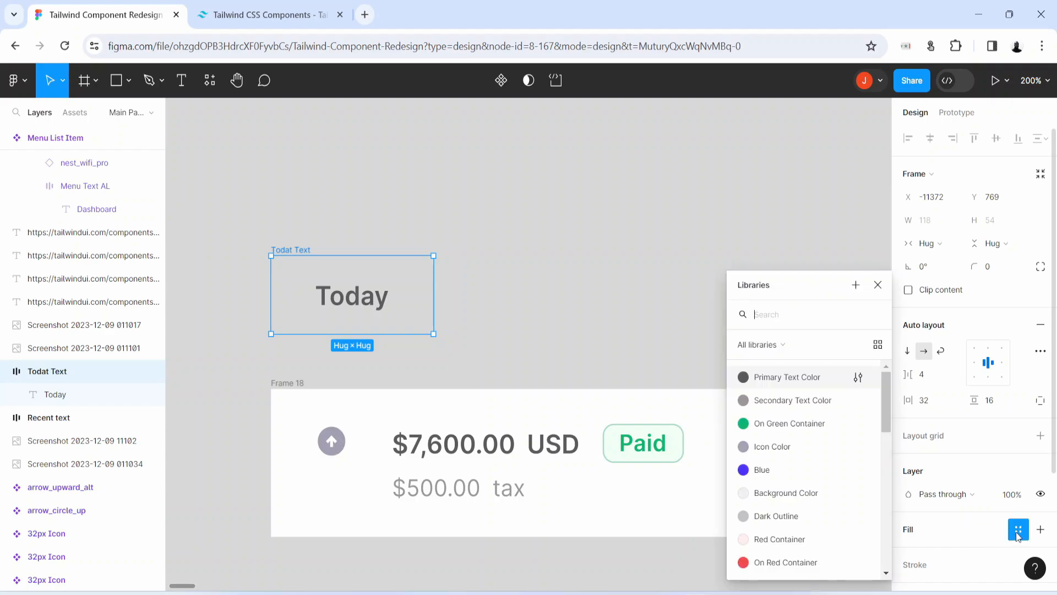
click(803, 499)
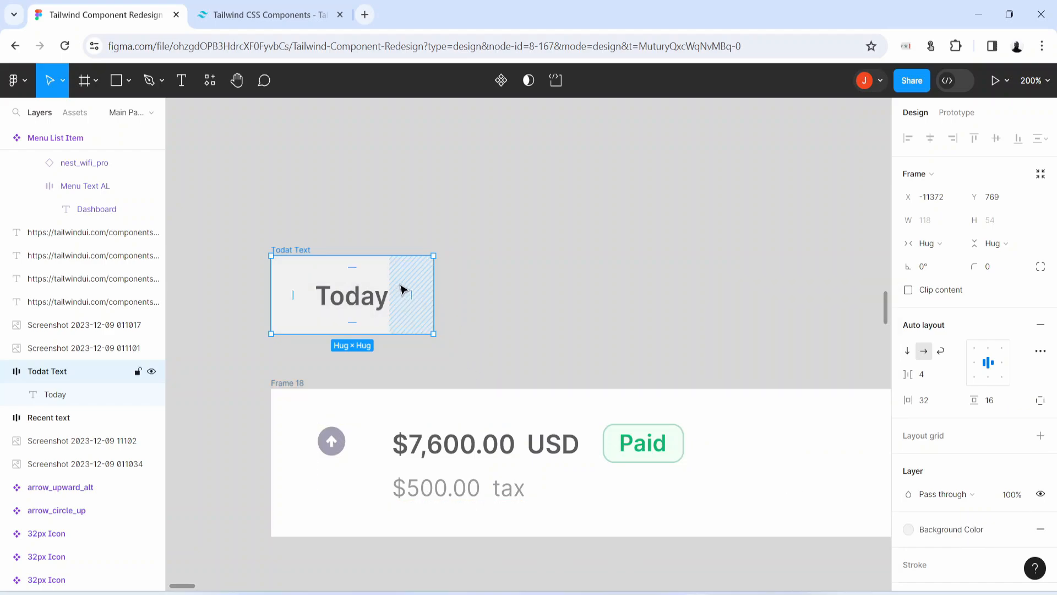
drag(403, 290, 638, 350)
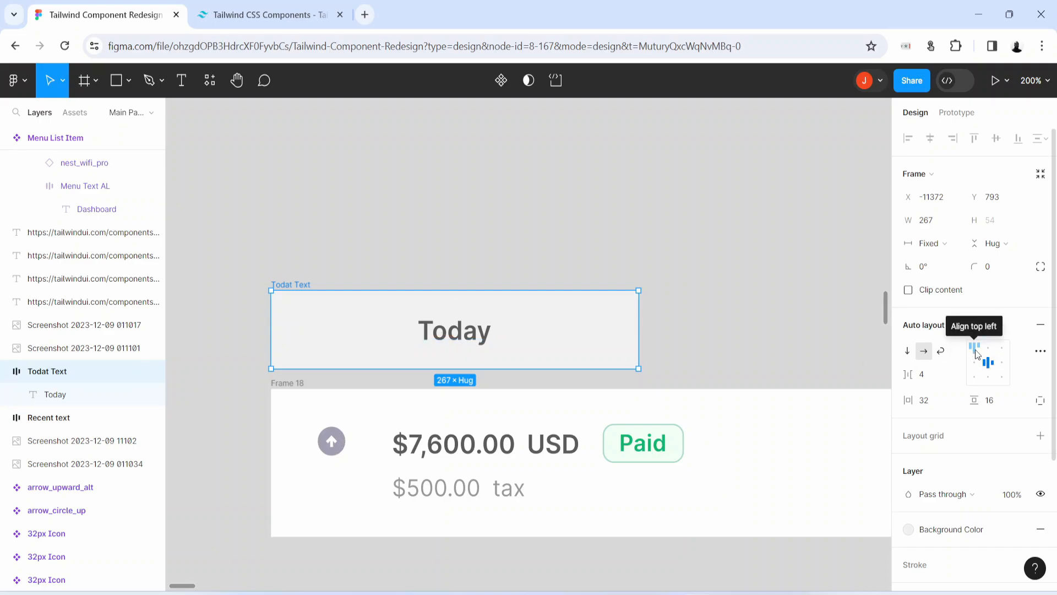
click(975, 347)
click(748, 312)
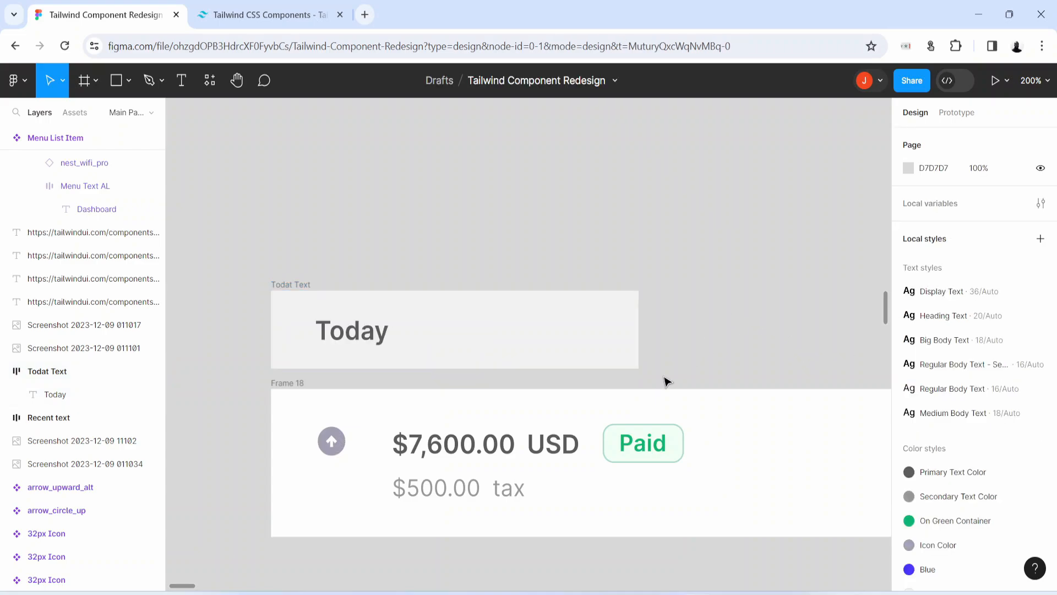
- Widen the Today frame to match the full width of the transaction row beneath it
key(space)
drag(742, 298, 671, 307)
key(ctrl+minus)
drag(674, 263, 559, 274)
click(402, 353)
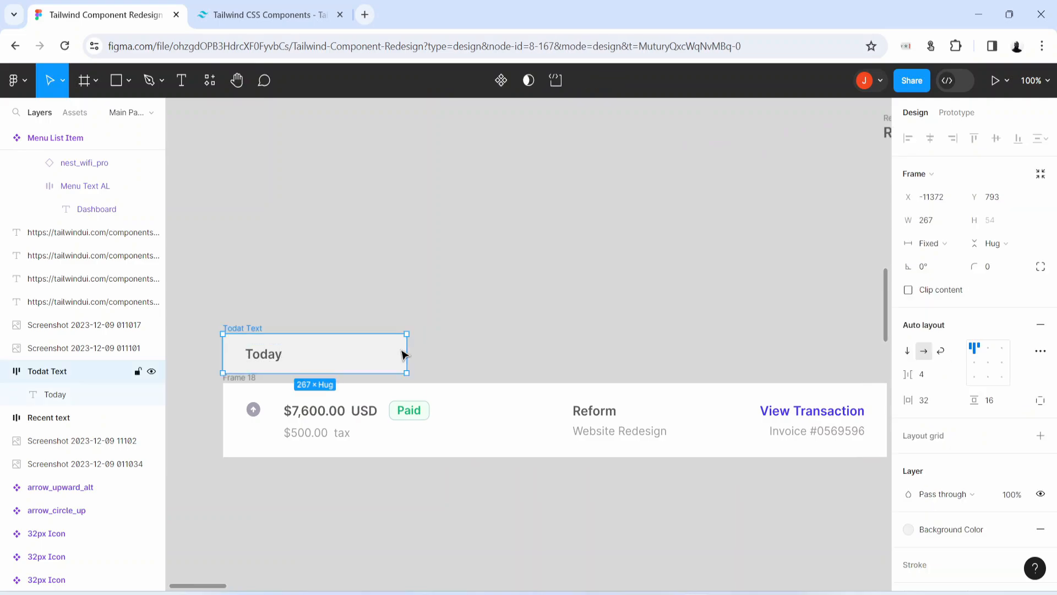
drag(402, 354, 863, 354)
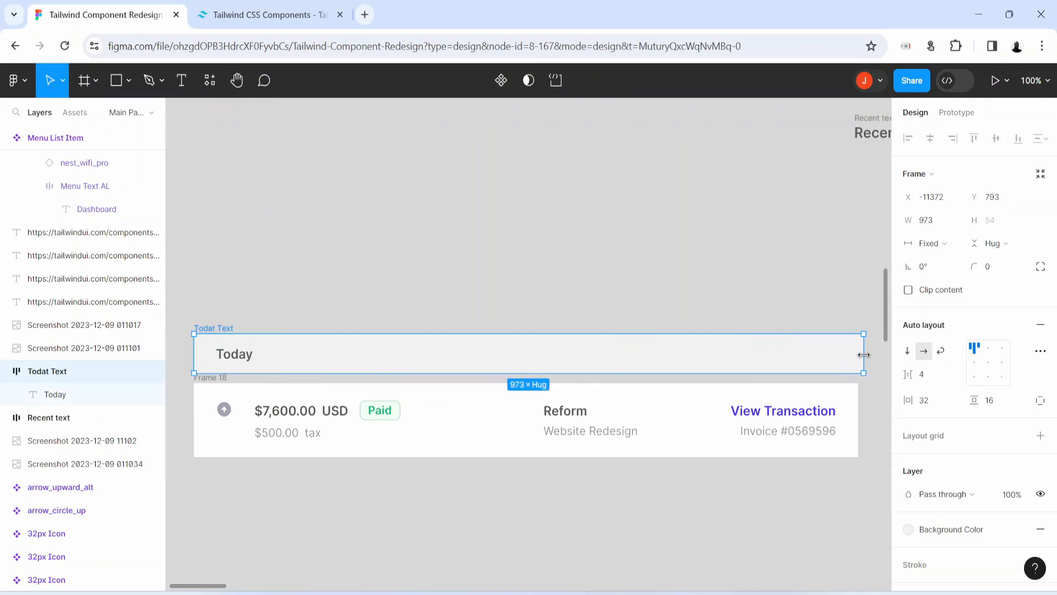
- Move the Recent Activity text frame above the Today frame and set its horizontal padding to 32 and vertical padding to 40, 24
drag(876, 132, 211, 208)
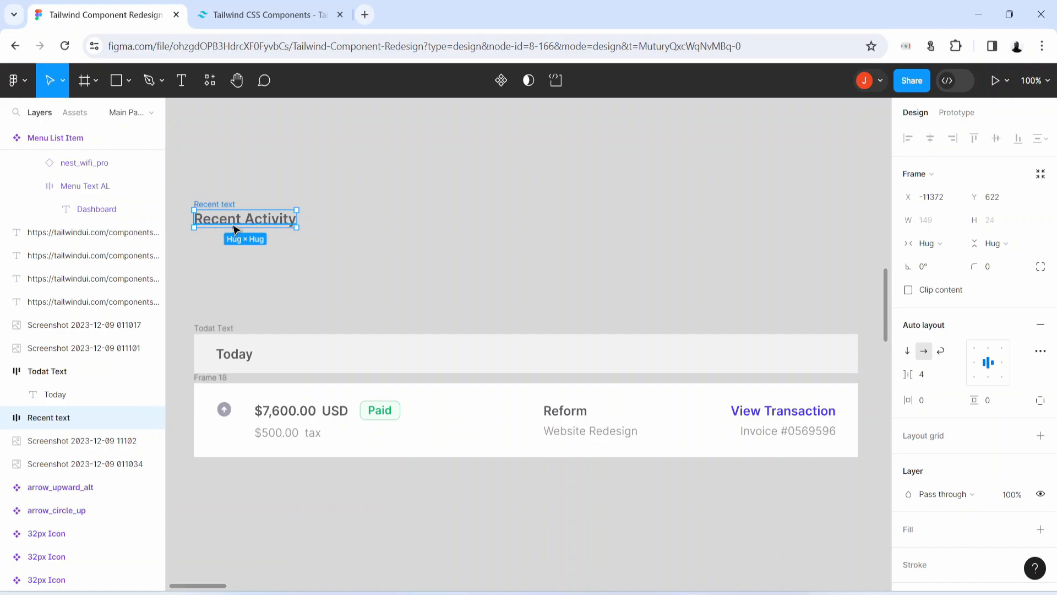
drag(212, 205, 227, 210)
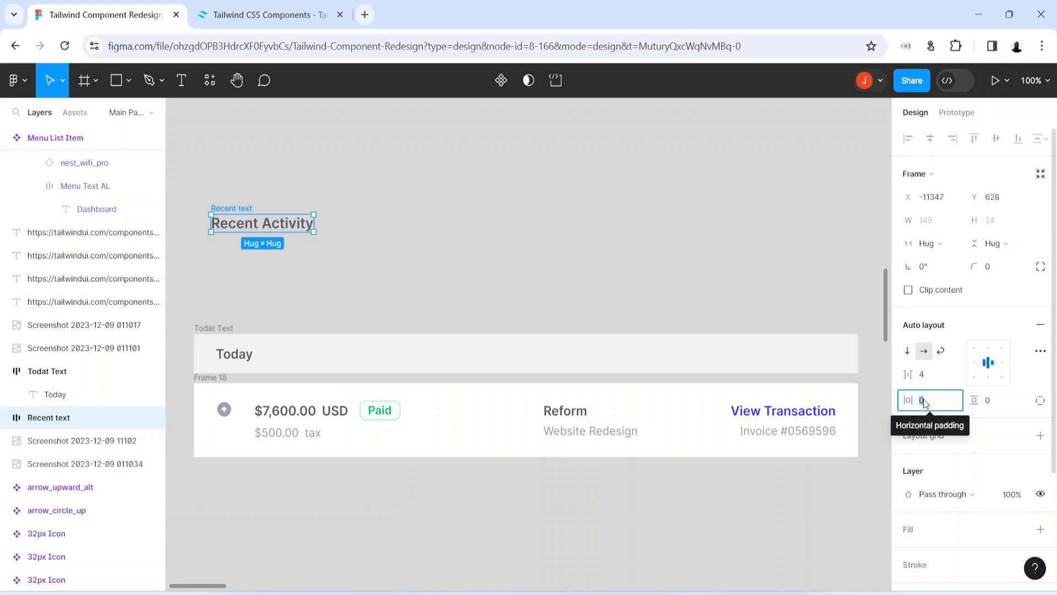
text(30)
key(Return)
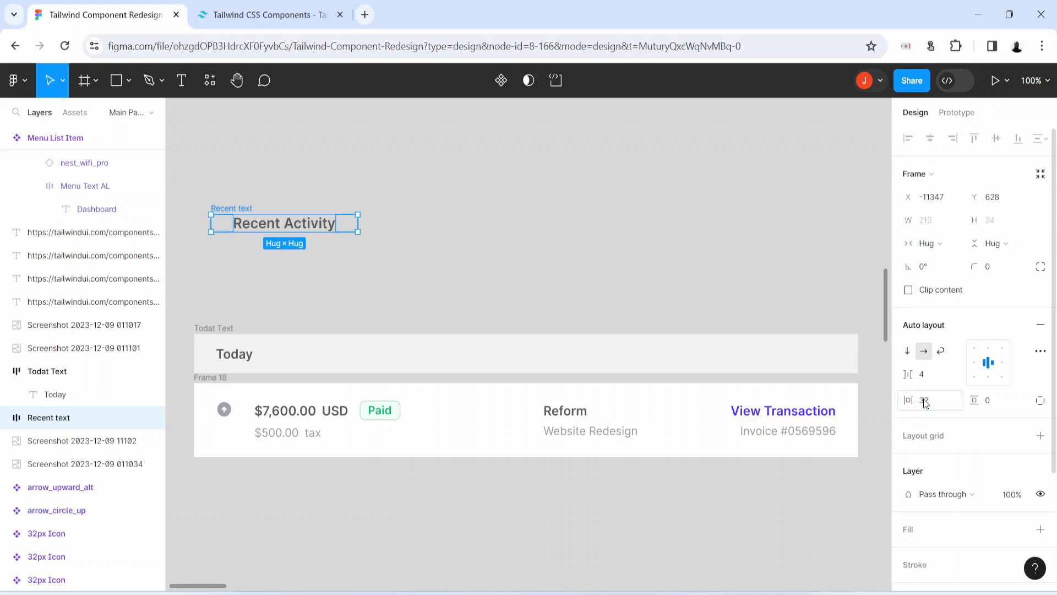
click(1017, 407)
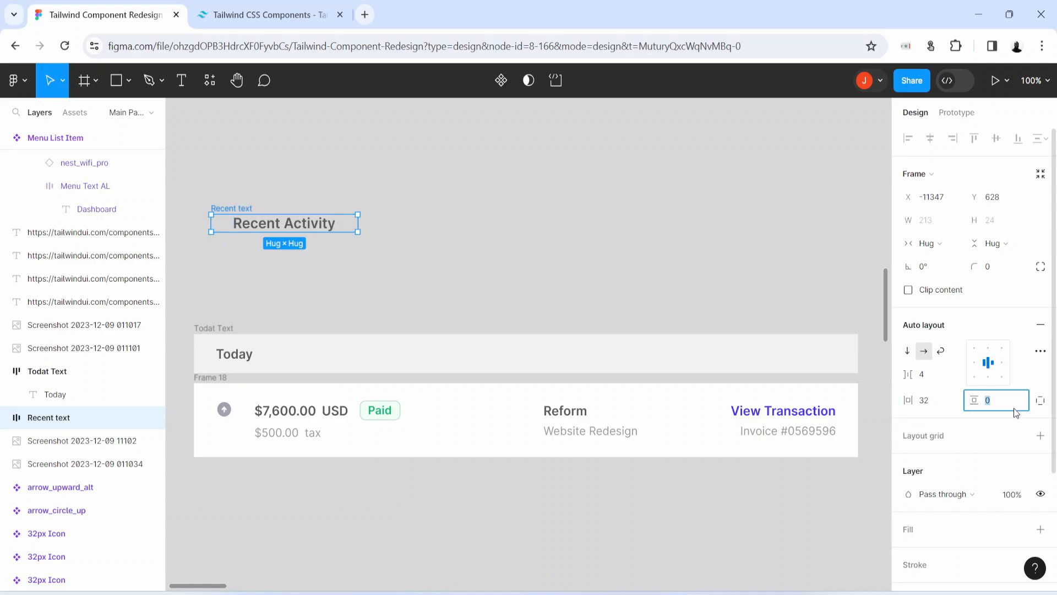
text(40, 24)
key(Return)
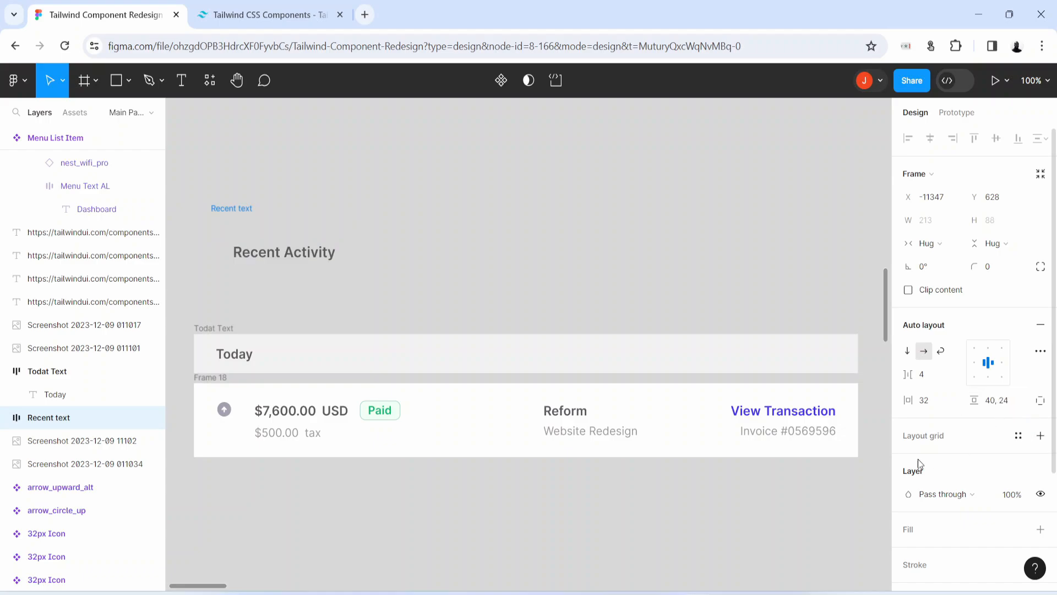
- Fill the Recent Activity frame with FFFFFF and widen it to 965 directly above the Today frame, with its content aligned top left
click(914, 530)
drag(281, 239, 260, 273)
drag(341, 281, 660, 286)
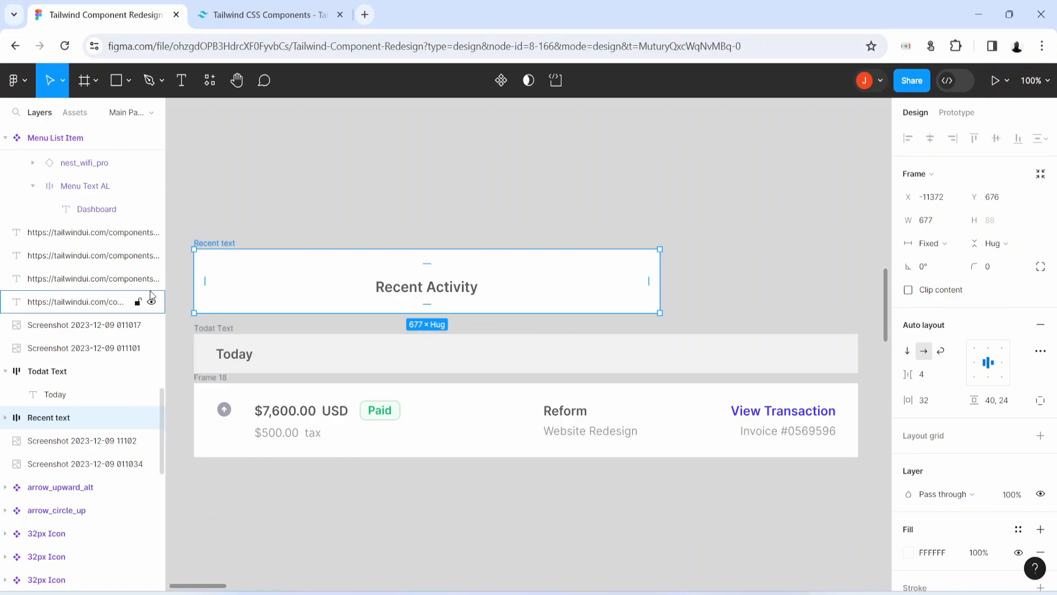
click(975, 347)
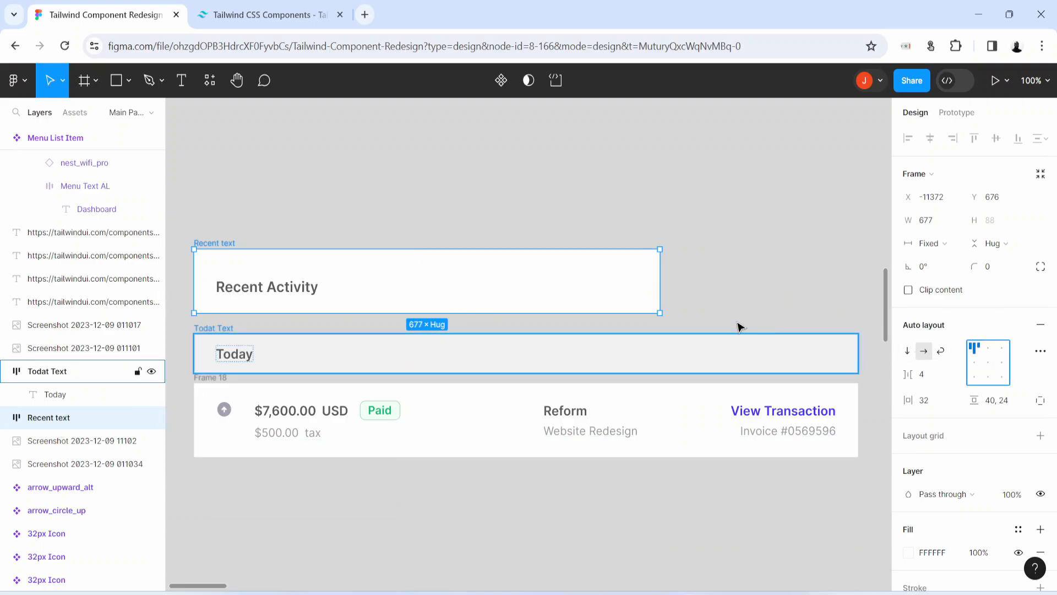
drag(657, 293, 857, 291)
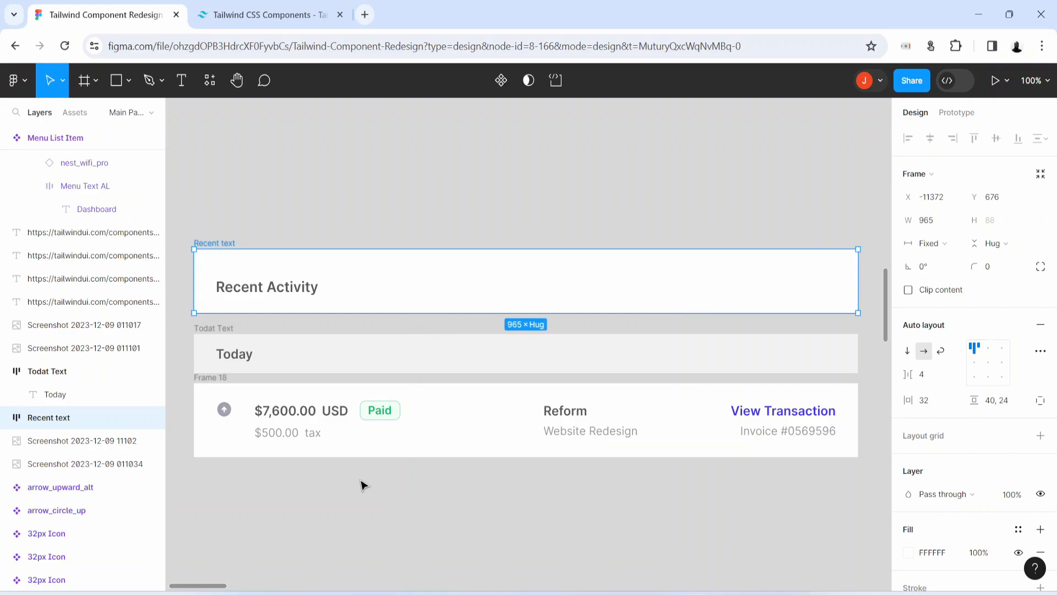
- Duplicate the transaction row twice and stack the two copies directly beneath the original
scroll(363, 484, down, 1)
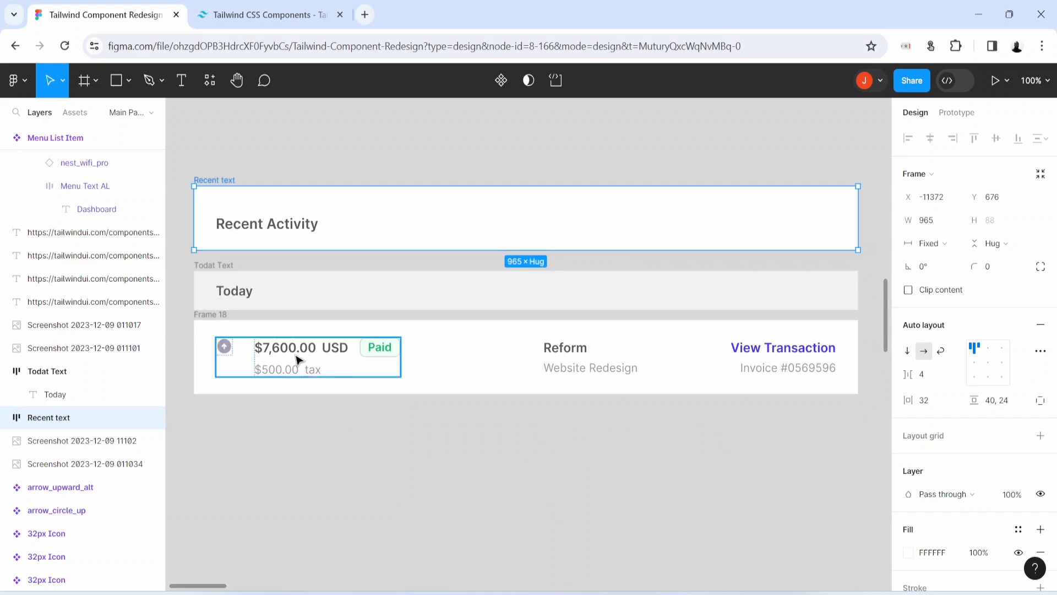
click(529, 392)
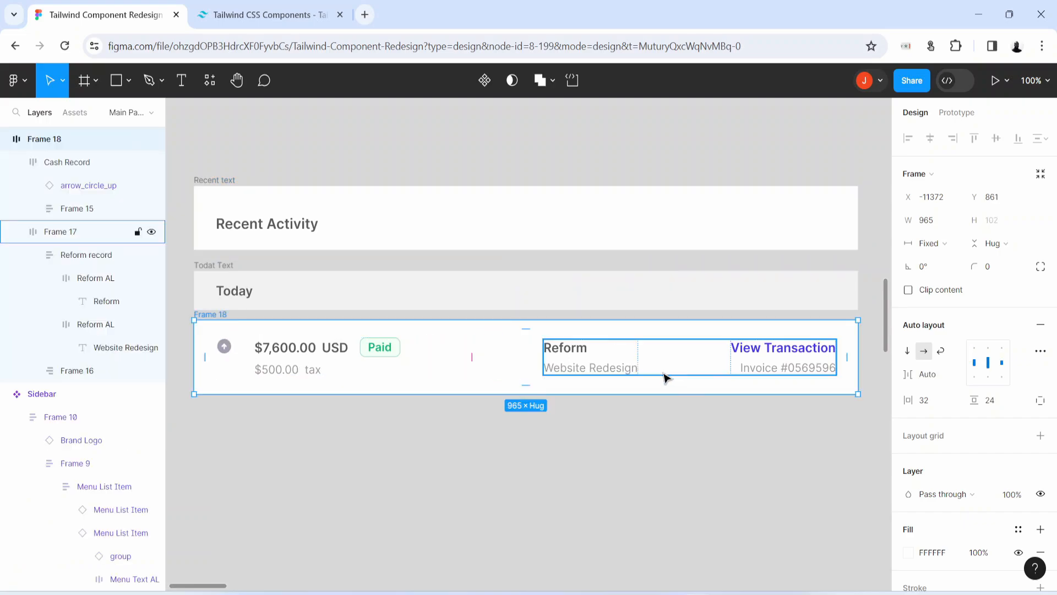
drag(634, 356, 634, 455)
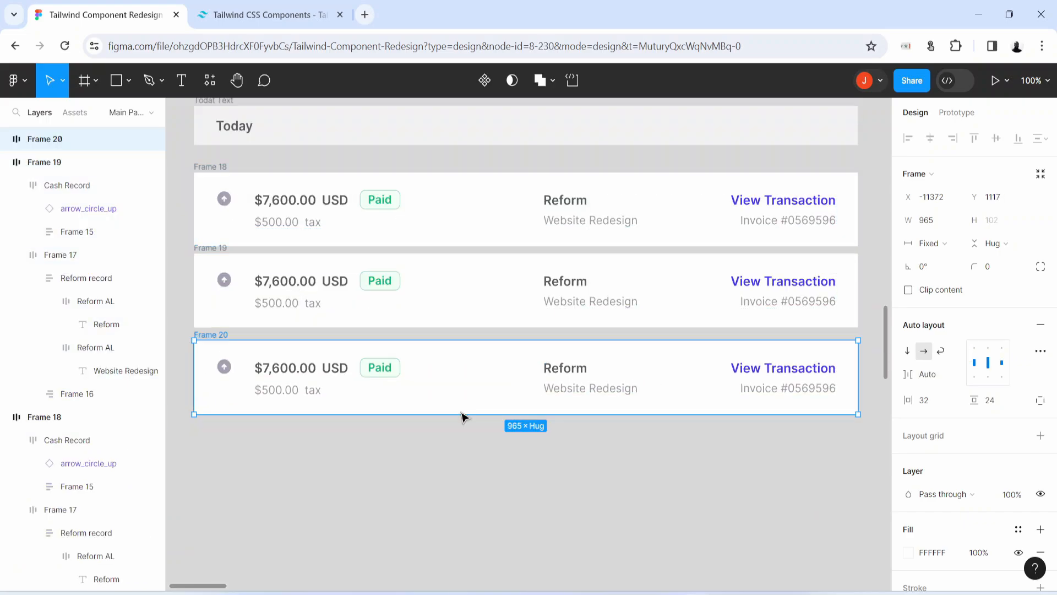
click(666, 516)
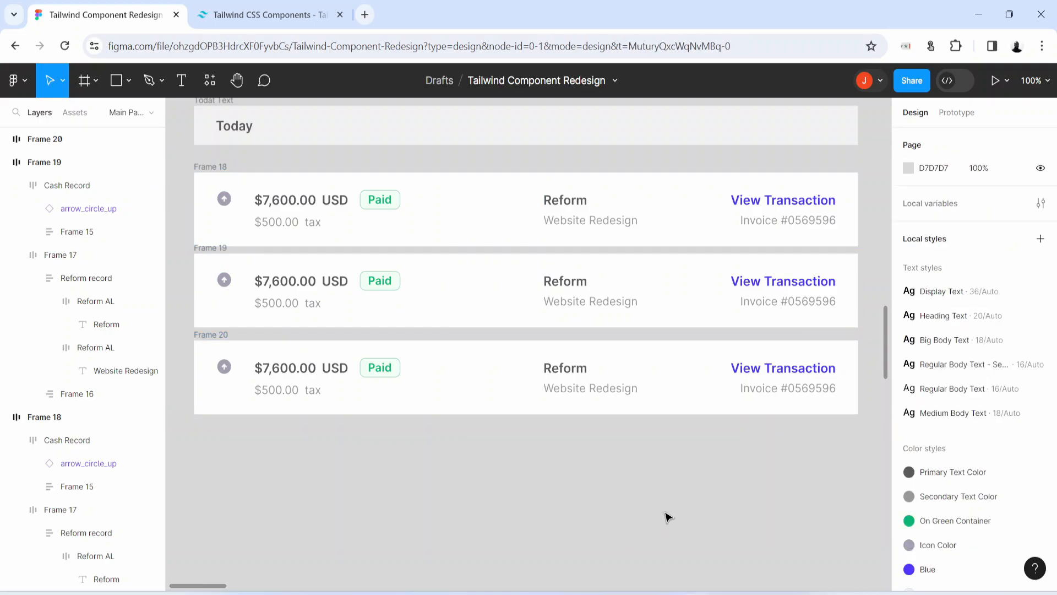
- Set the second row's amount to $10,000.00 as in the reference table and delete that row's tax line
key(h)
drag(833, 508, 374, 399)
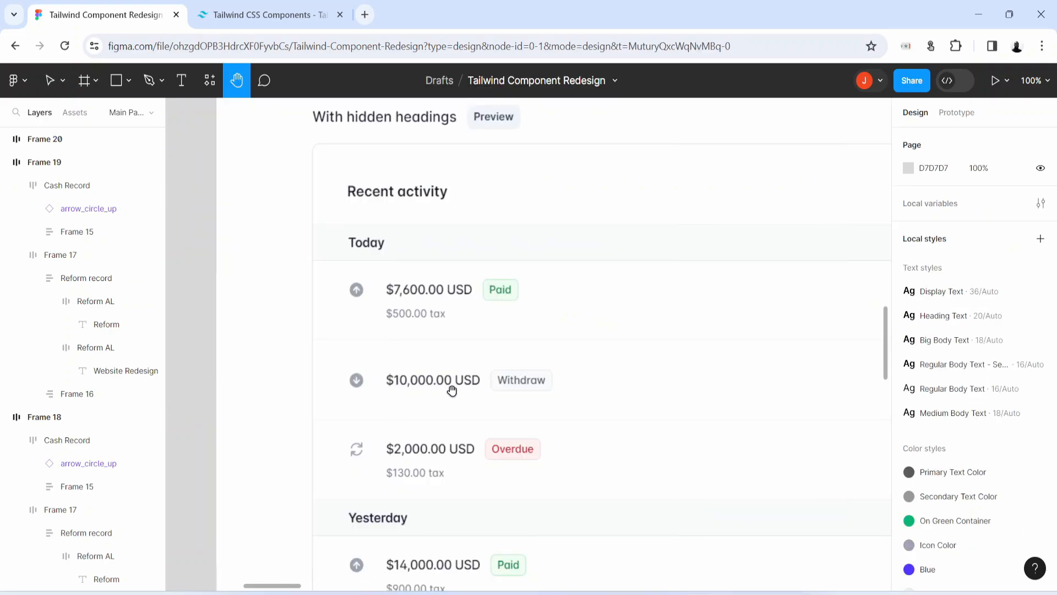
scroll(347, 426, left, 10)
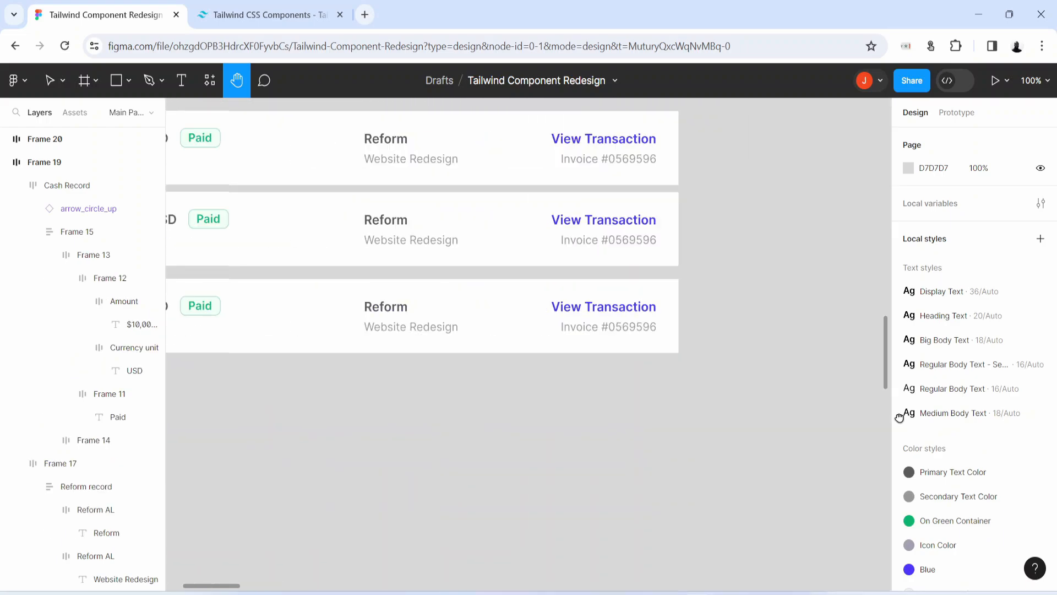
key(v)
click(436, 217)
double_click(436, 219)
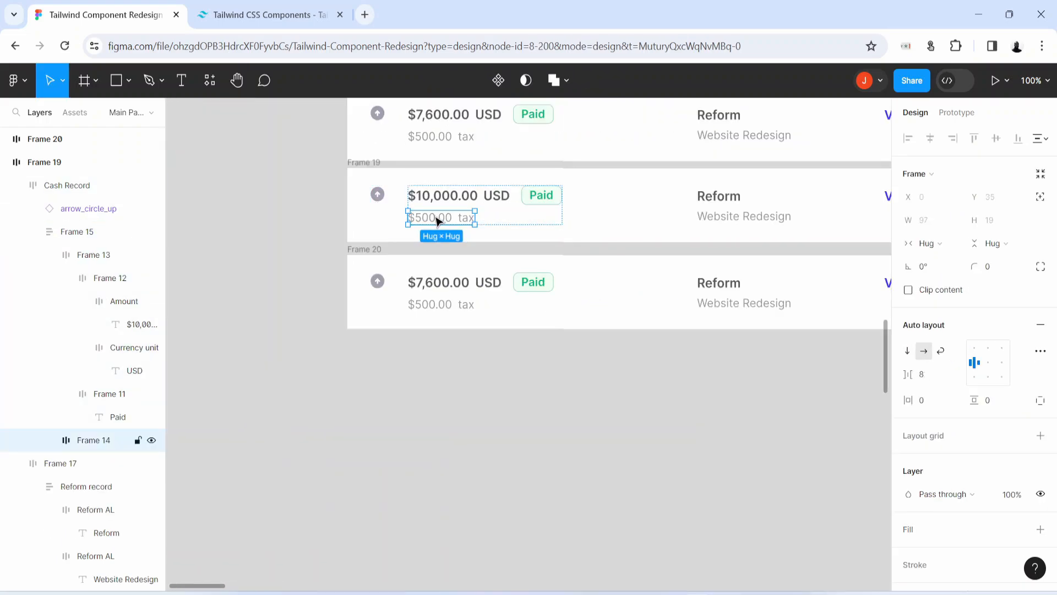
key(Delete)
- Change the second row's status badge text to Withdraw
click(545, 206)
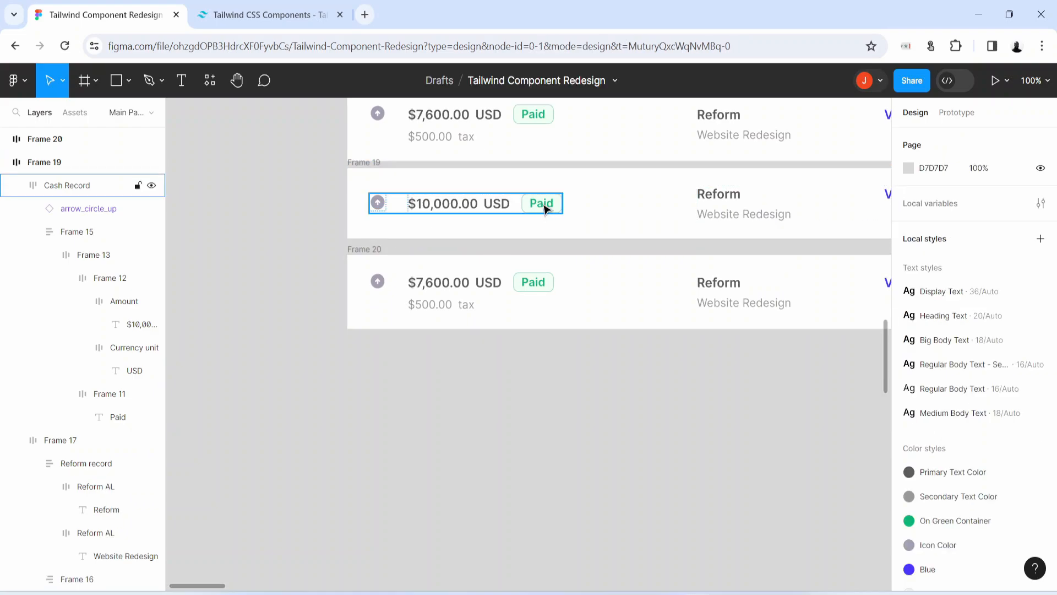
double_click(545, 208)
double_click(544, 205)
text(Withdraw)
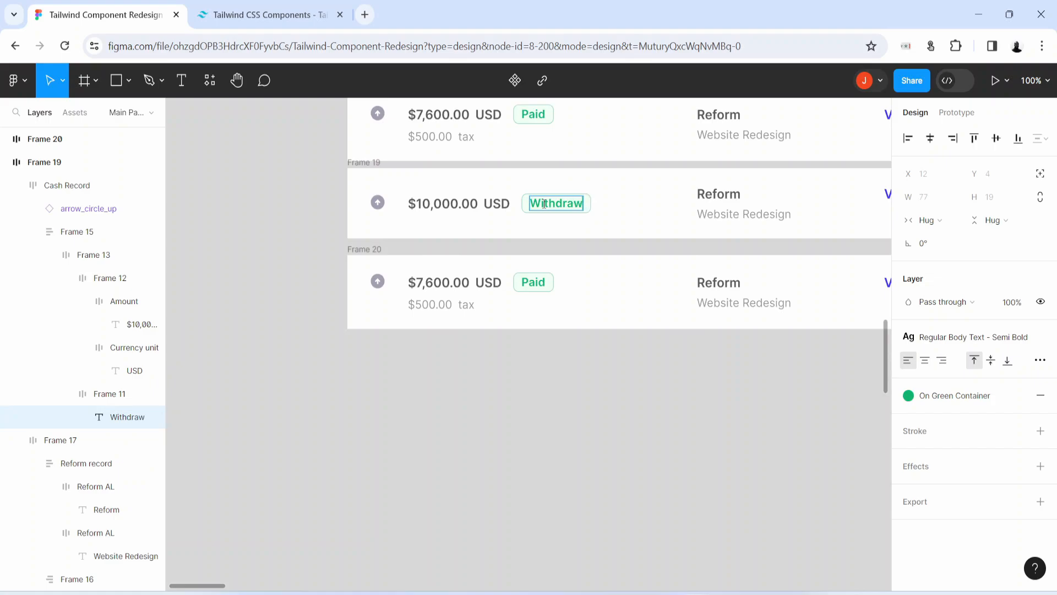
- Change the Withdraw badge's fill to the Background Color style
click(535, 204)
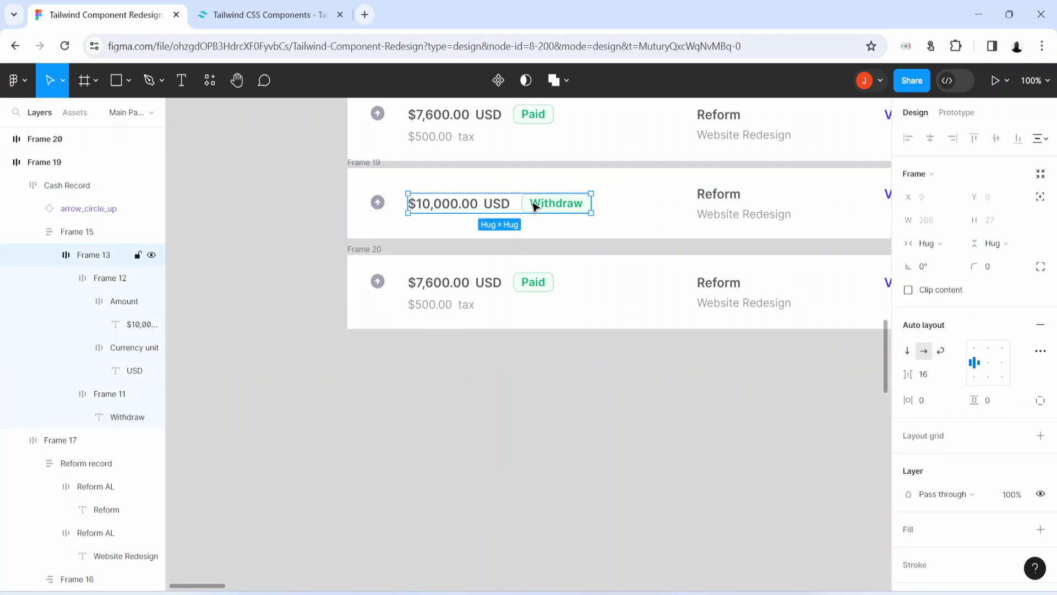
click(535, 206)
scroll(936, 523, down, 2)
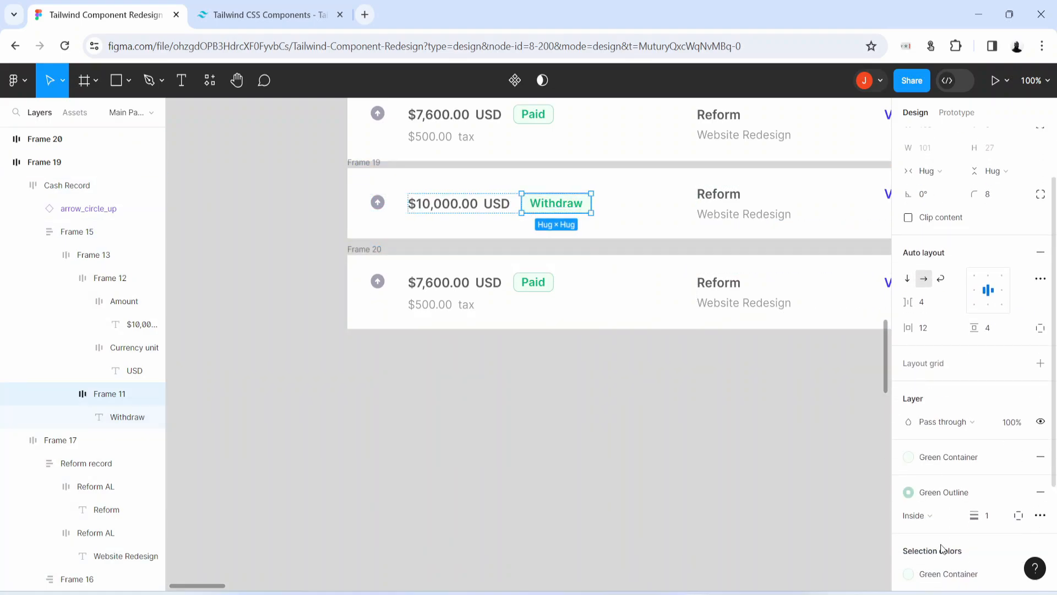
click(951, 464)
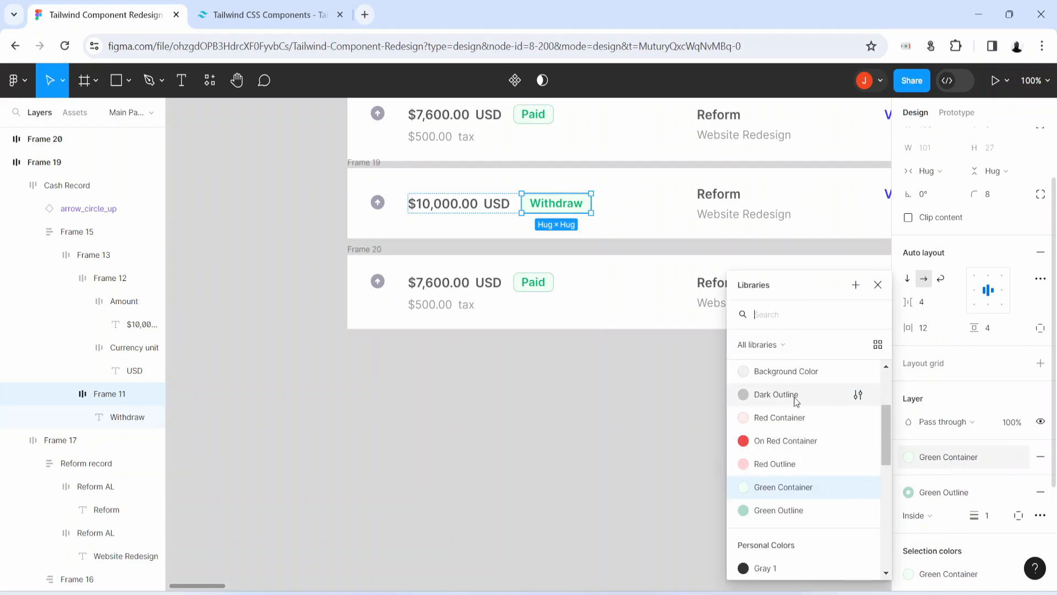
click(793, 373)
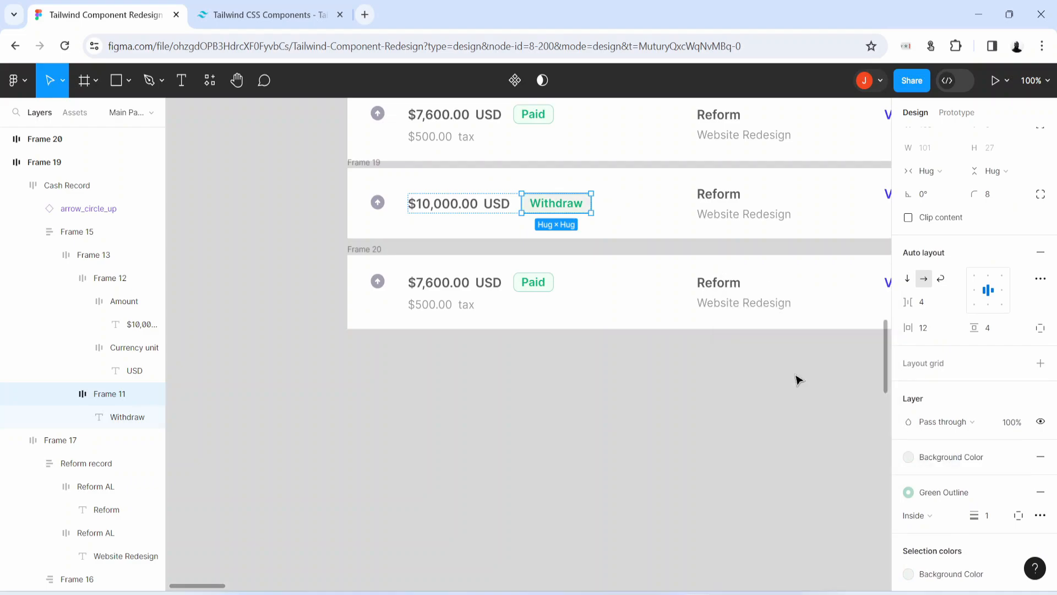
- Change the Withdraw label's text color to the Secondary Text Color style
click(127, 417)
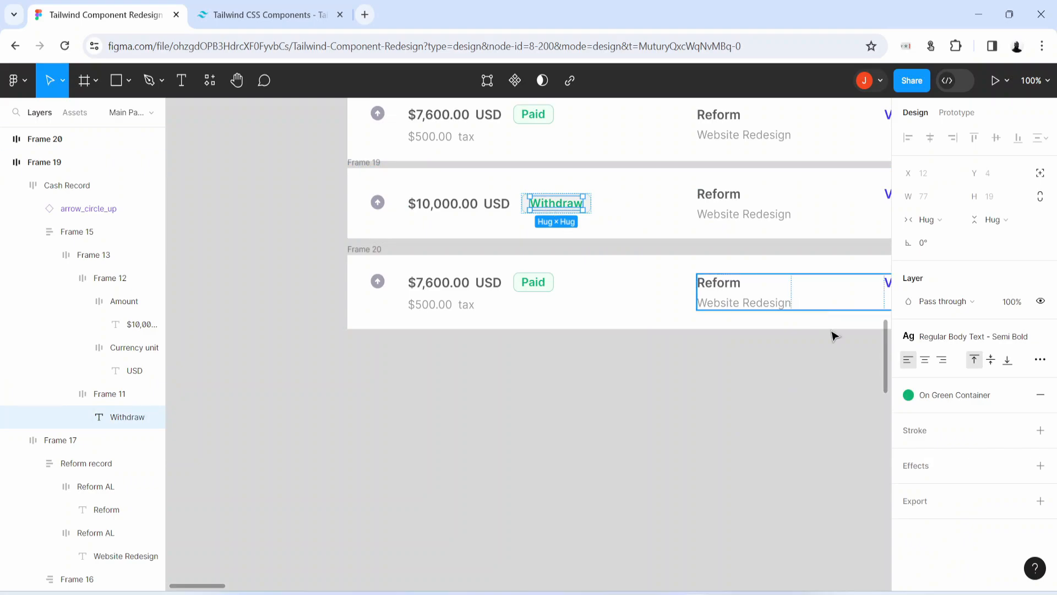
click(956, 403)
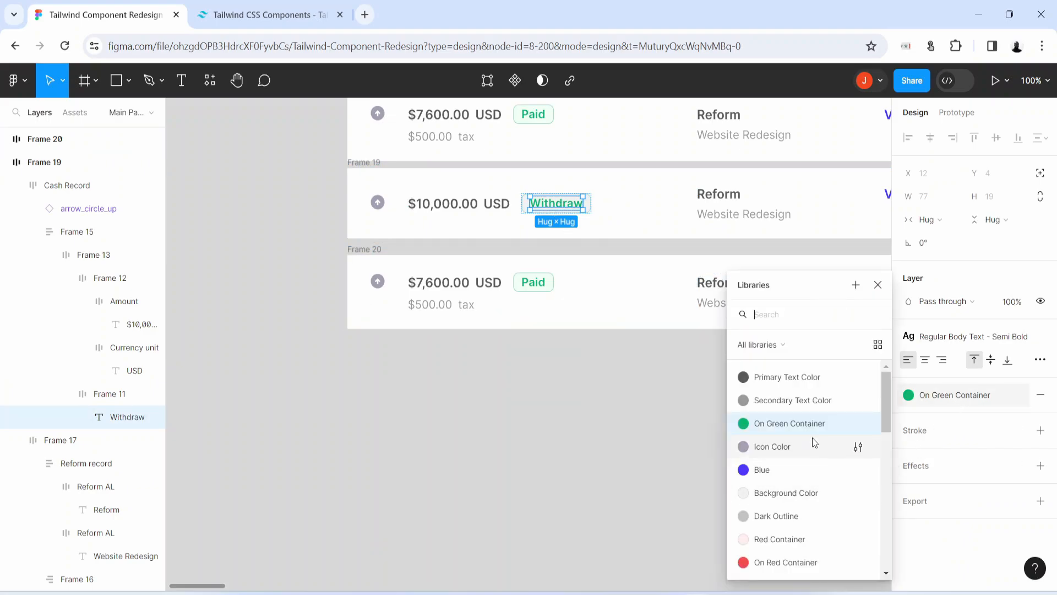
click(801, 404)
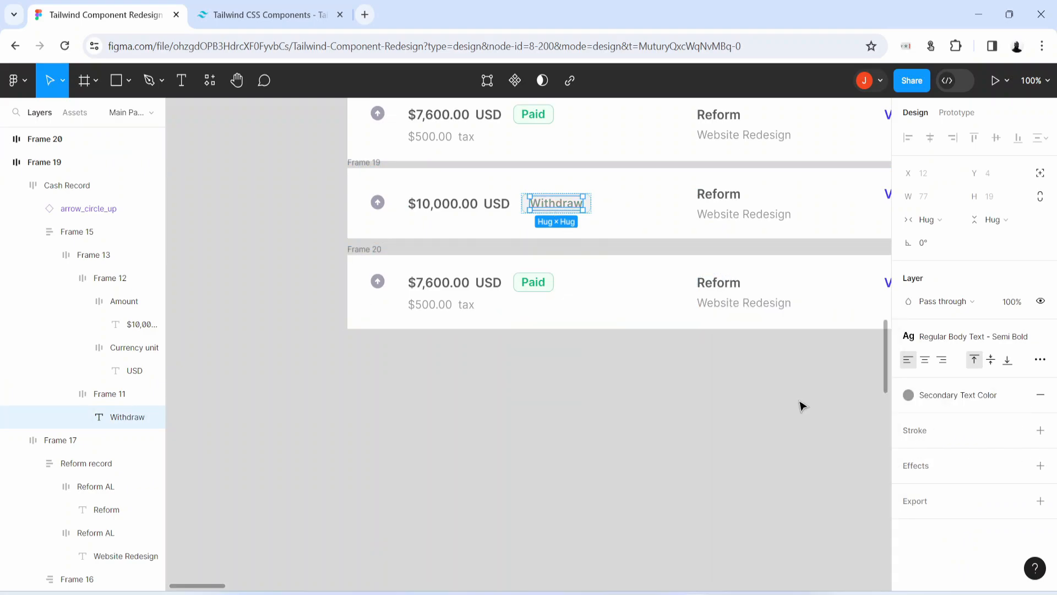
- Change the Withdraw badge's stroke to the Dark Outline style
click(675, 467)
scroll(675, 467, up, 3)
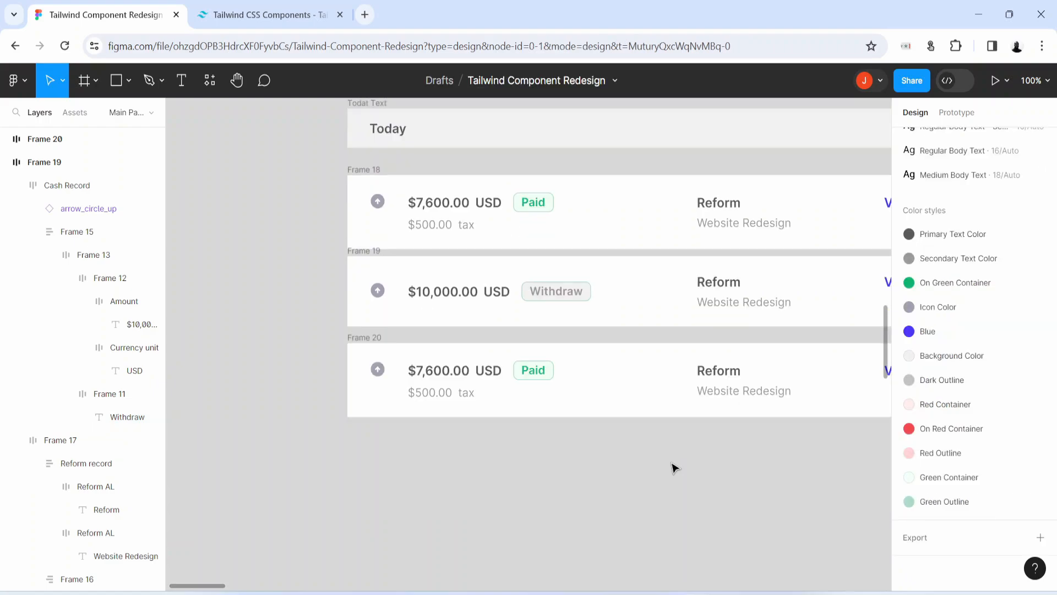
click(567, 298)
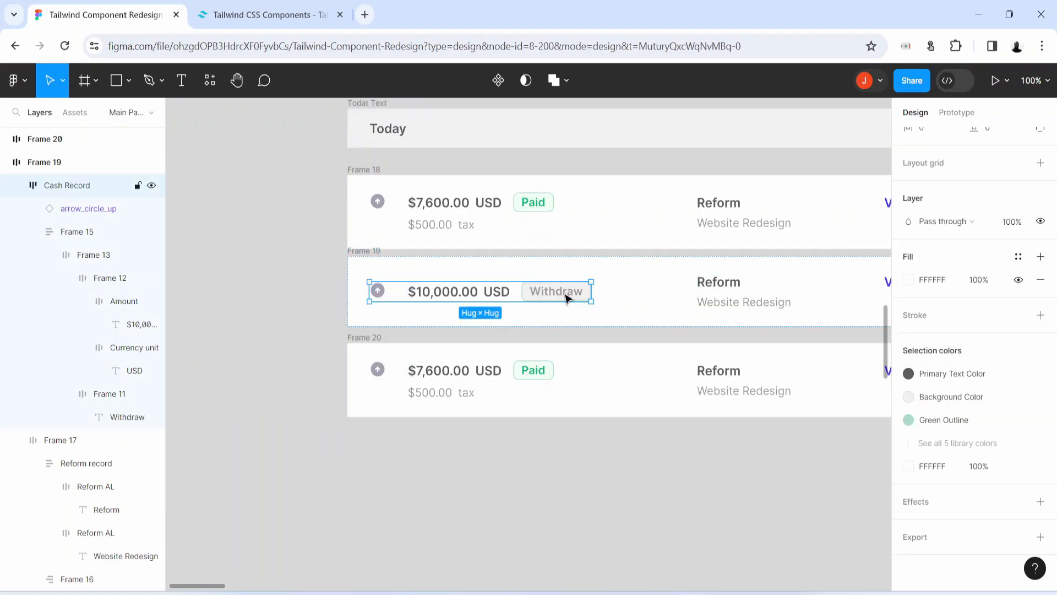
double_click(566, 298)
double_click(566, 298)
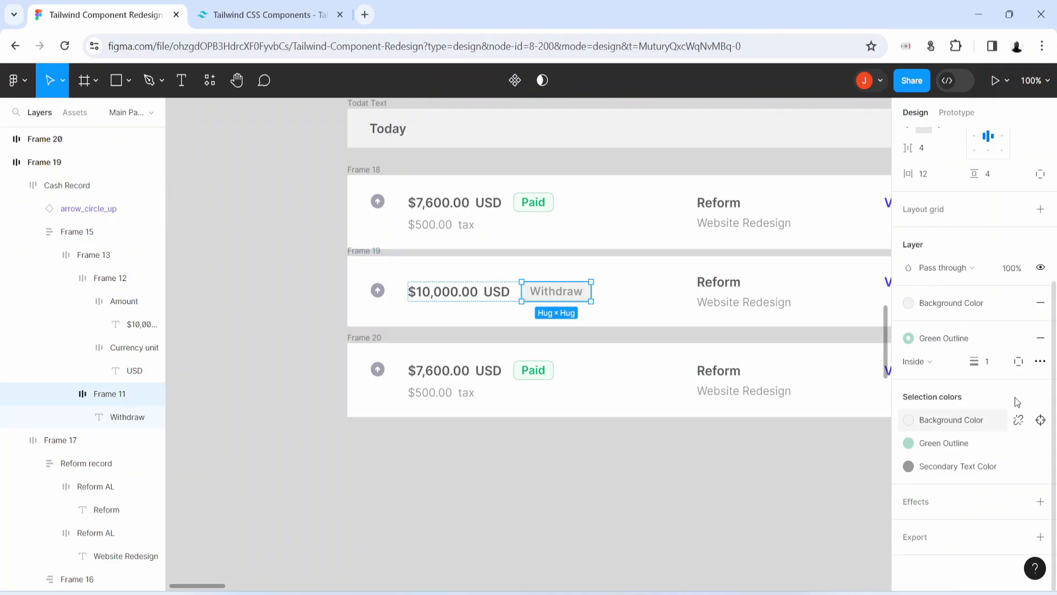
click(954, 338)
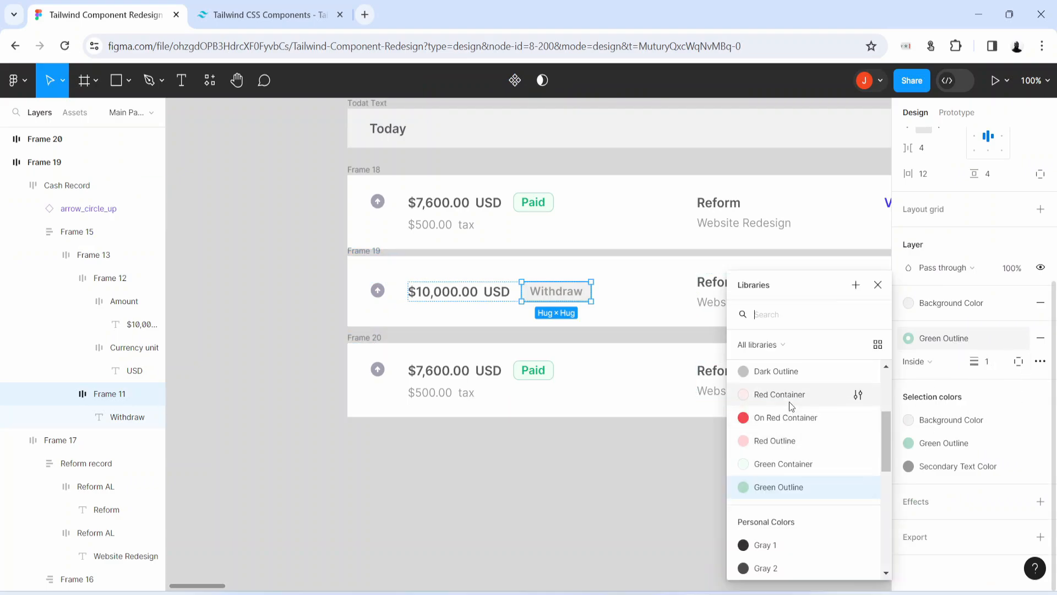
click(777, 372)
click(662, 518)
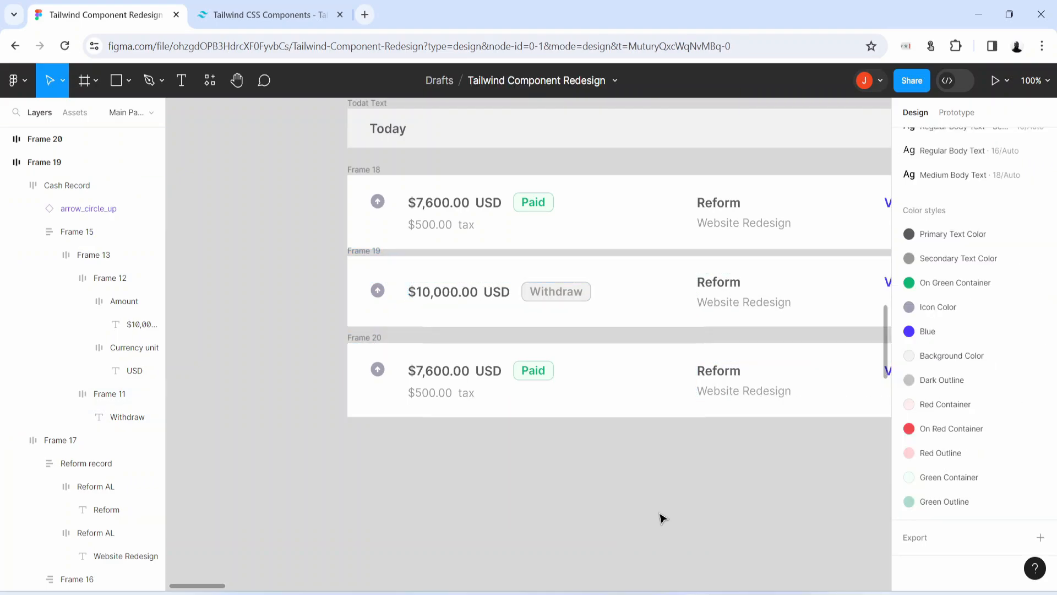
- Replace the second row's client name with the one in the reference table and set its description to Salary
key(space)
drag(840, 516, 405, 526)
drag(655, 517, 345, 522)
drag(651, 494, 721, 406)
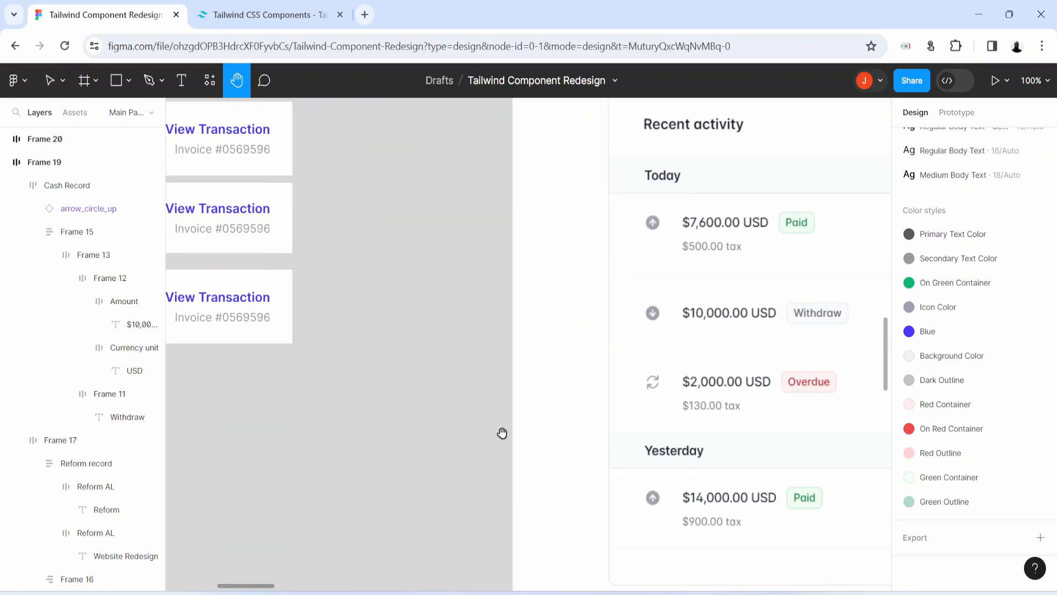
drag(254, 464, 710, 393)
drag(416, 315, 510, 452)
double_click(568, 279)
text(To)
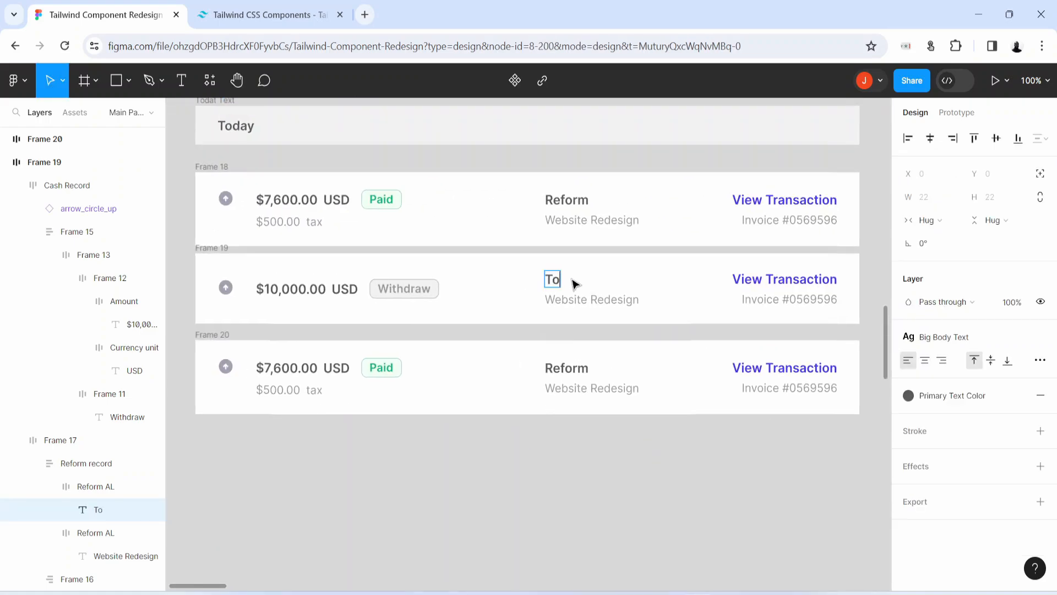
text(m Cook)
click(592, 299)
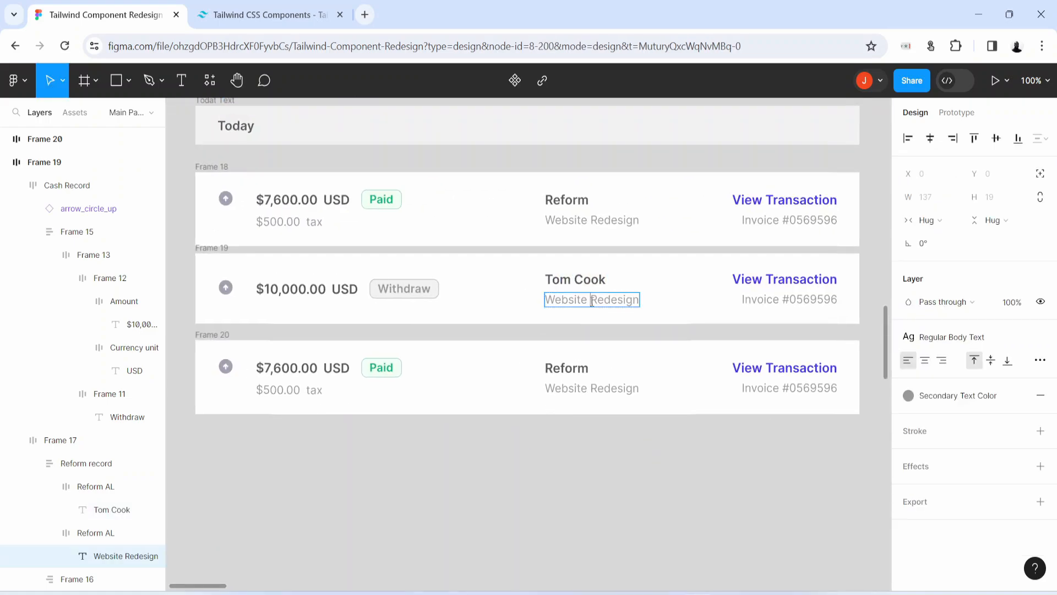
double_click(592, 299)
text(Salary)
click(589, 504)
click(590, 504)
- Set the third row's amount to $2,000.00 and its status badge text to Overdue, following the reference table
key(space)
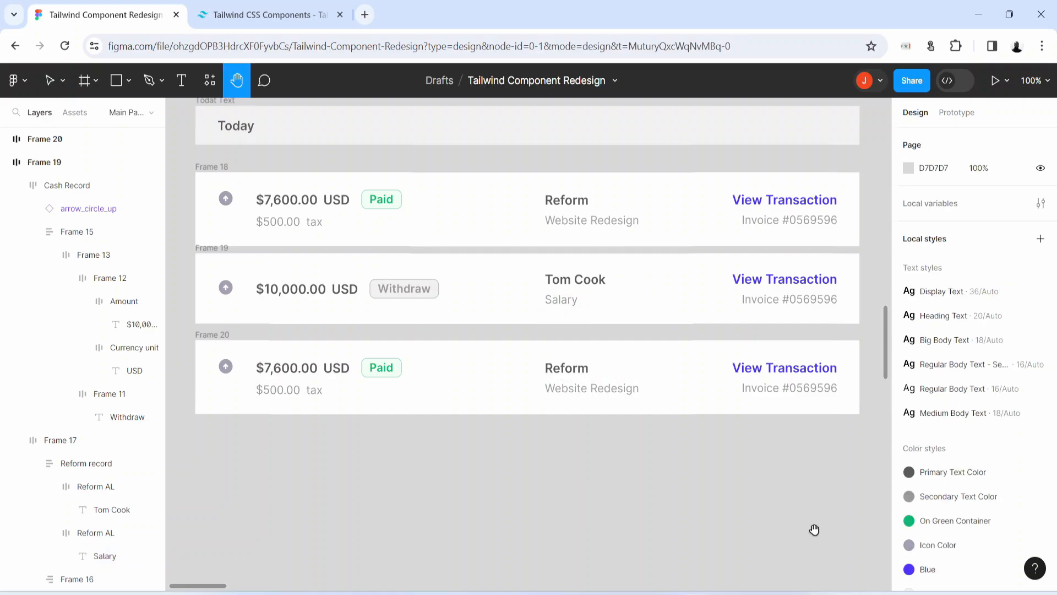
drag(815, 529, 321, 537)
drag(667, 479, 382, 369)
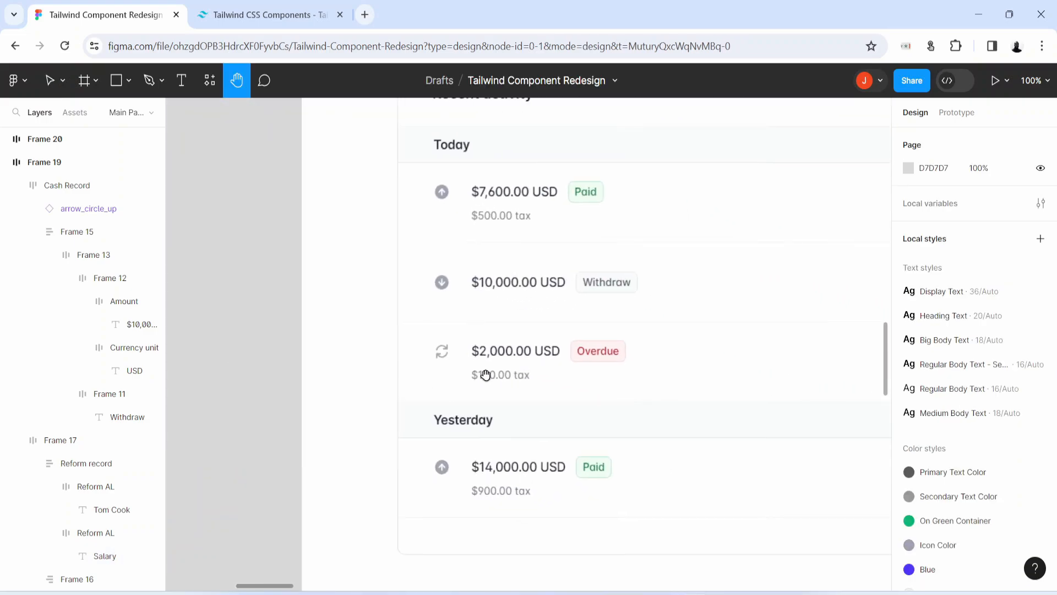
drag(327, 451, 430, 448)
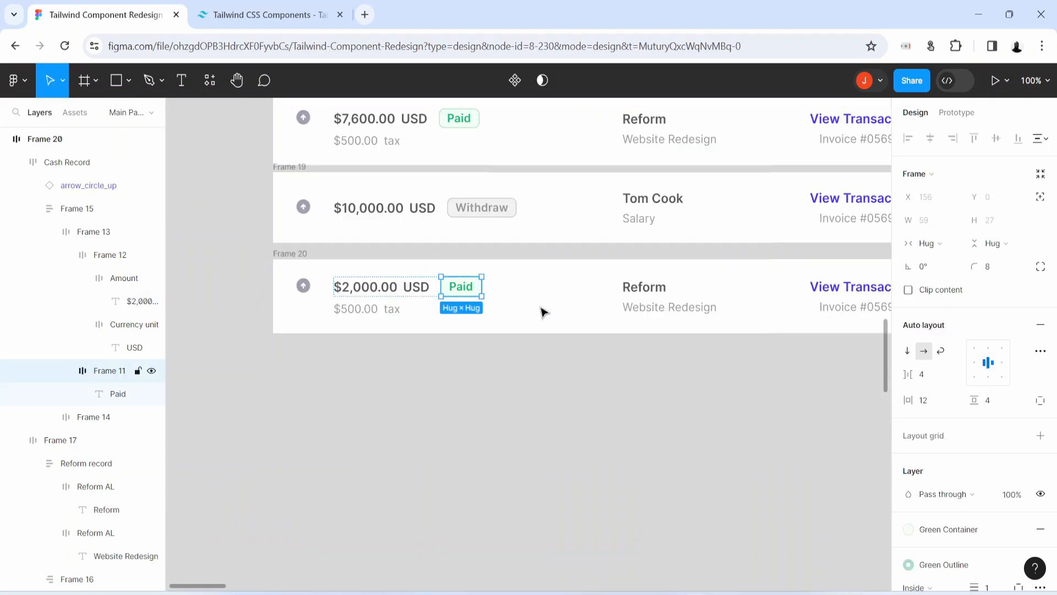
double_click(461, 286)
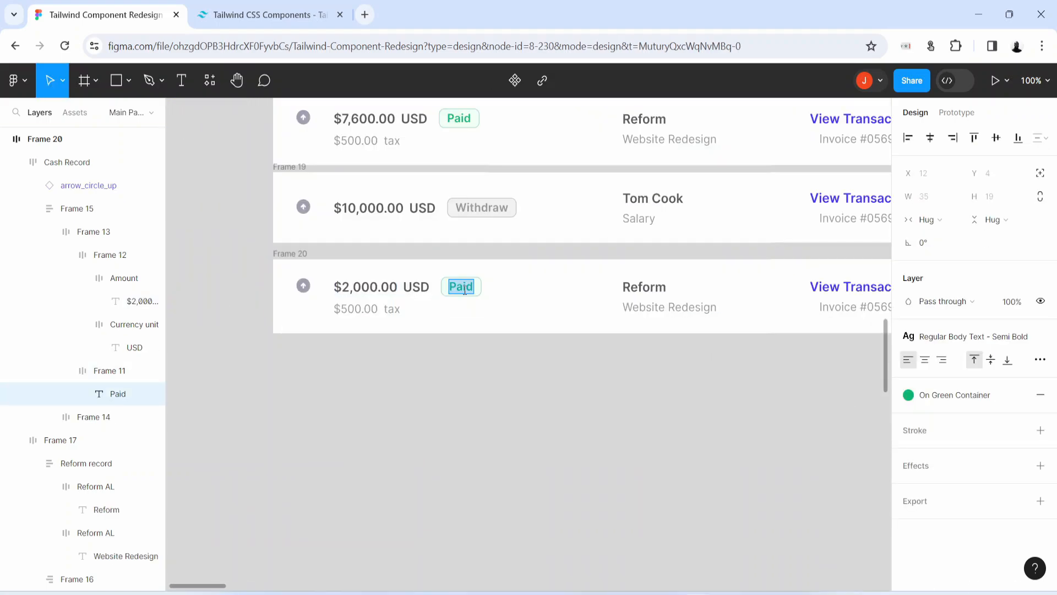
text(Overdue)
key(Escape)
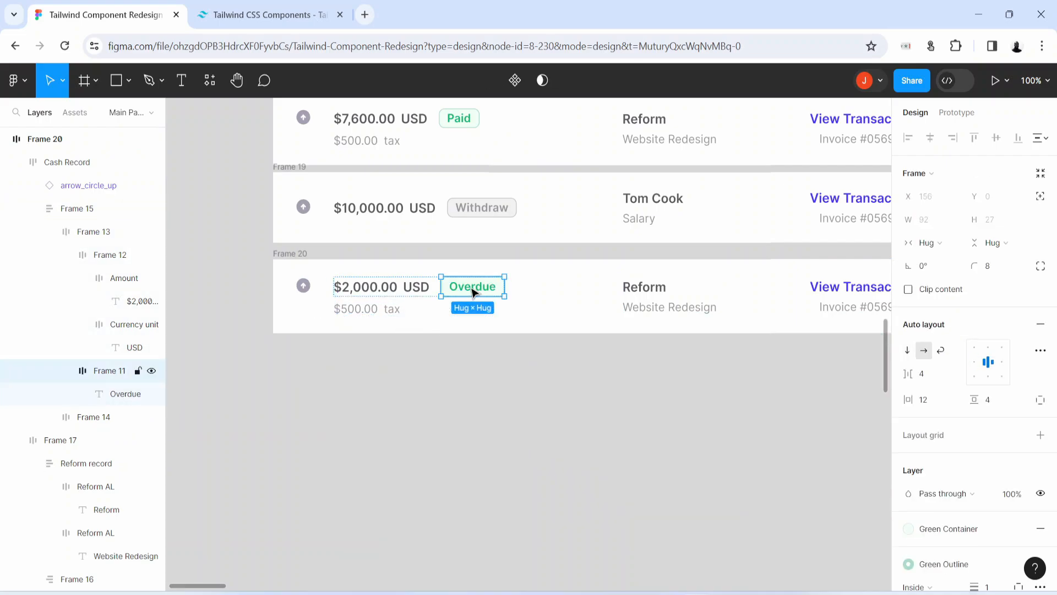
key(Escape)
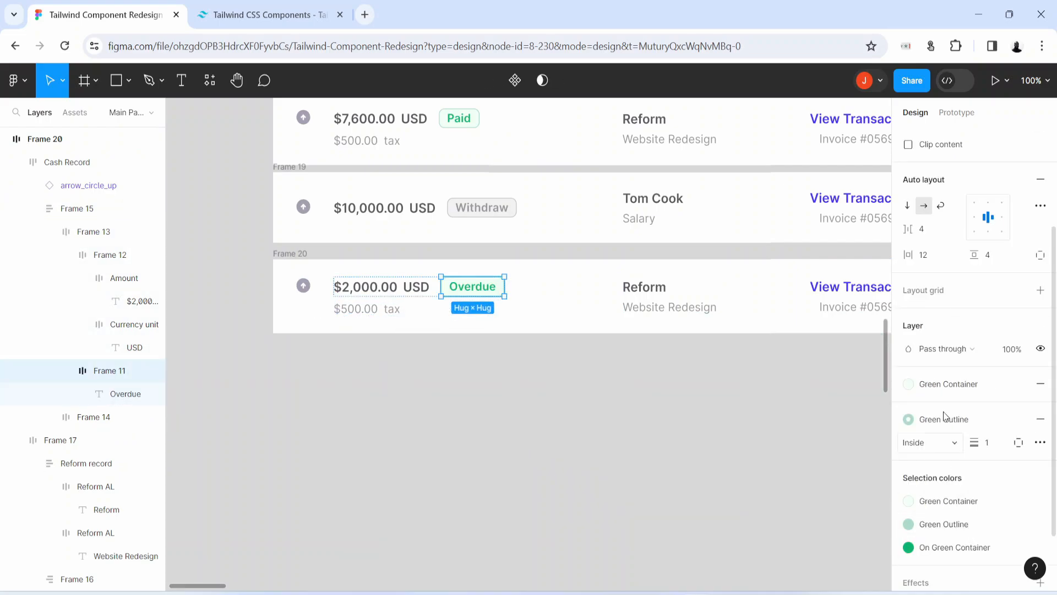
- Apply the Red Container style to the Overdue badge's fill and the On Red Container style to its label
click(944, 383)
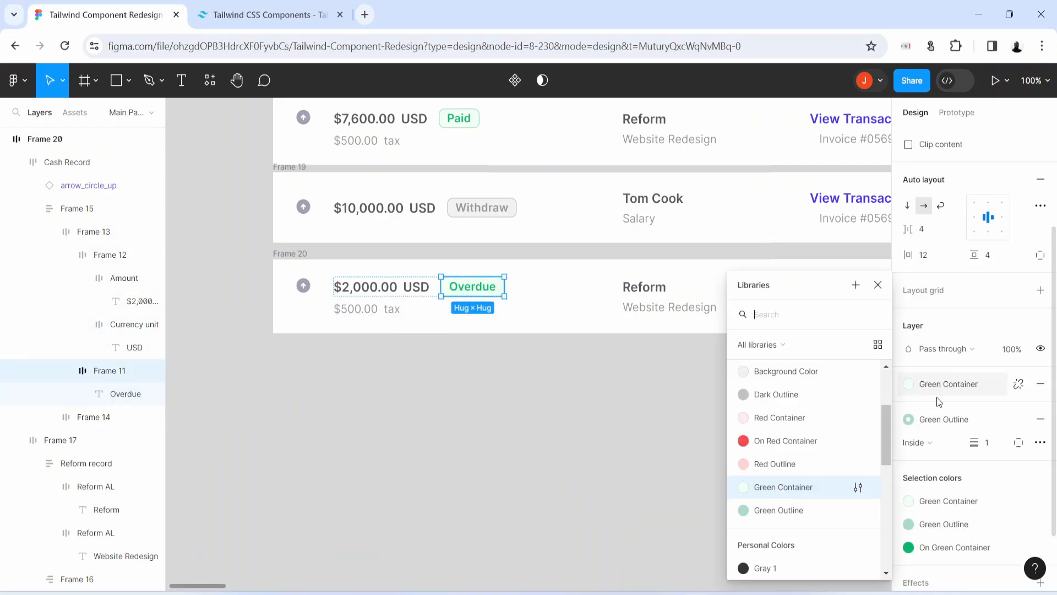
click(801, 422)
key(Return)
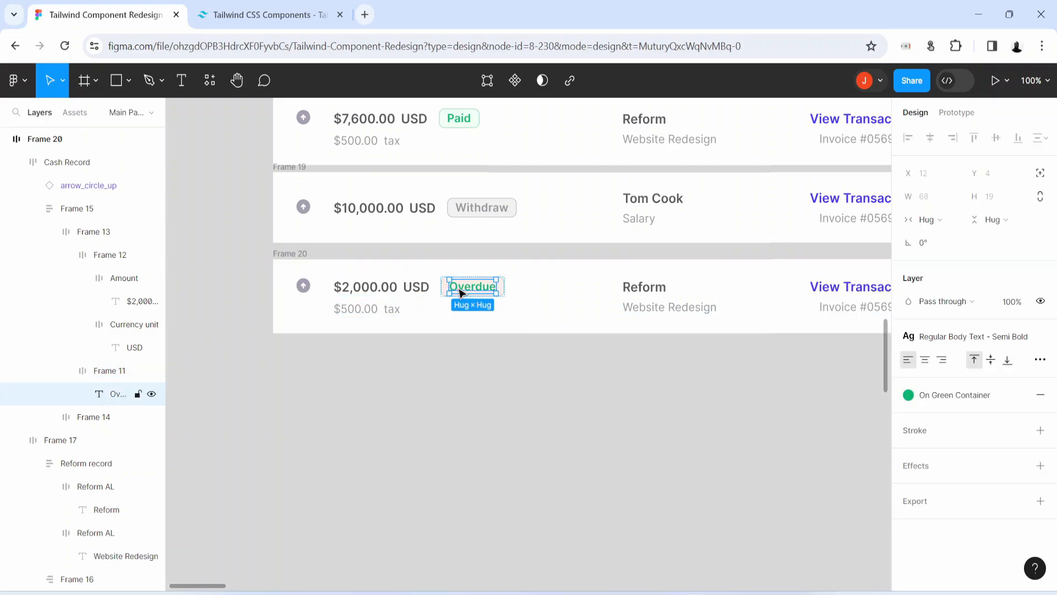
click(957, 400)
click(795, 560)
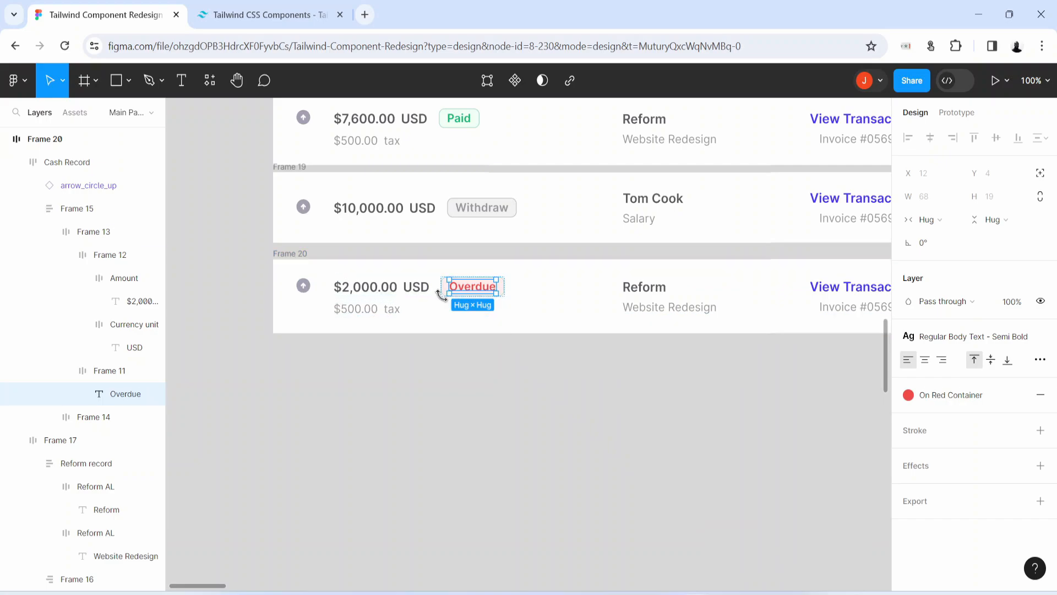
- Change the Overdue badge's stroke to the Red Outline style
double_click(475, 286)
click(476, 291)
scroll(969, 385, down, 4)
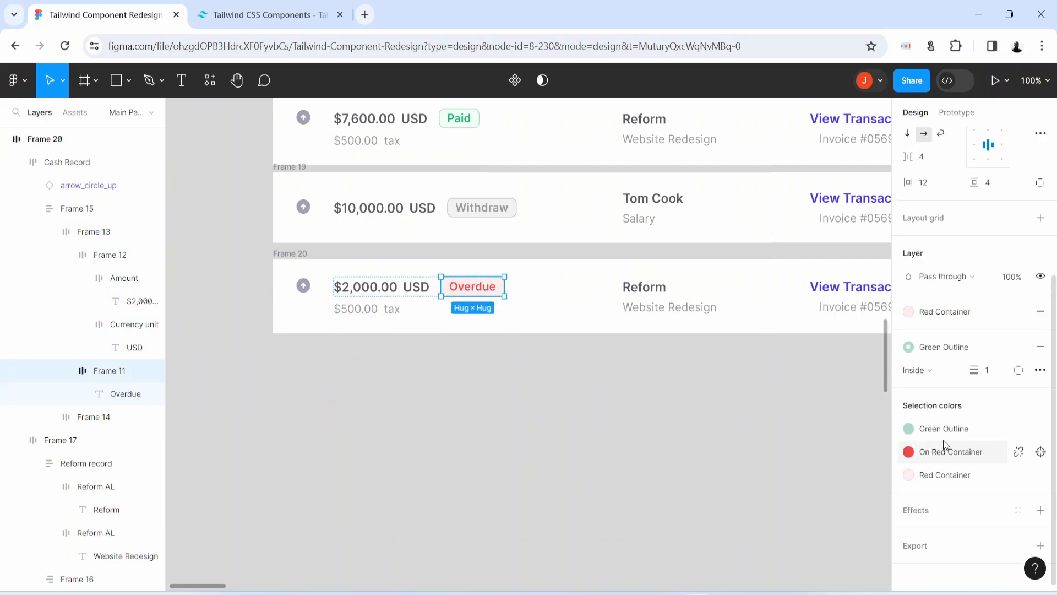
click(945, 348)
click(817, 443)
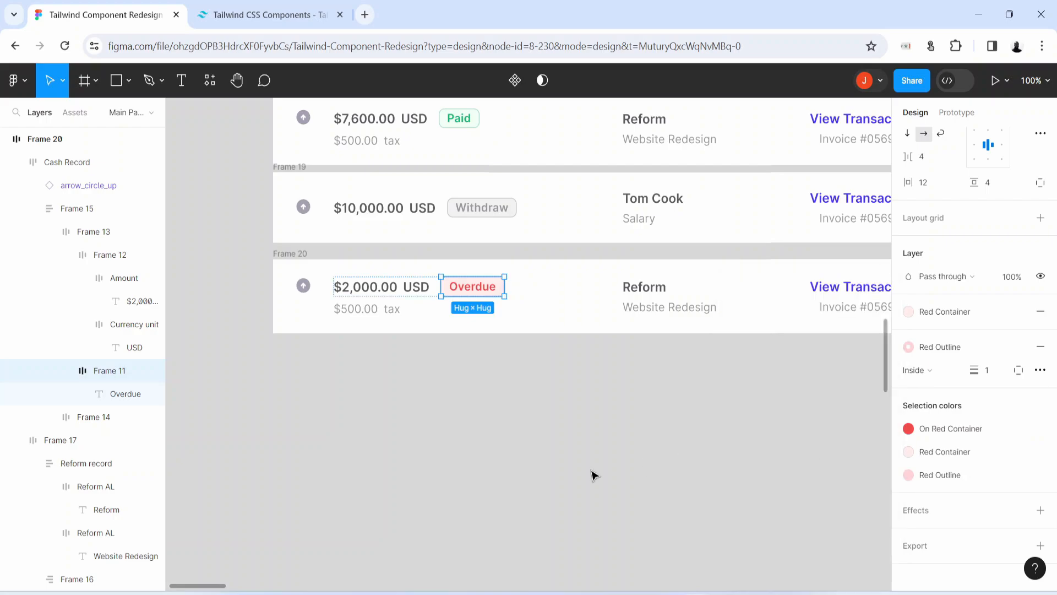
click(589, 476)
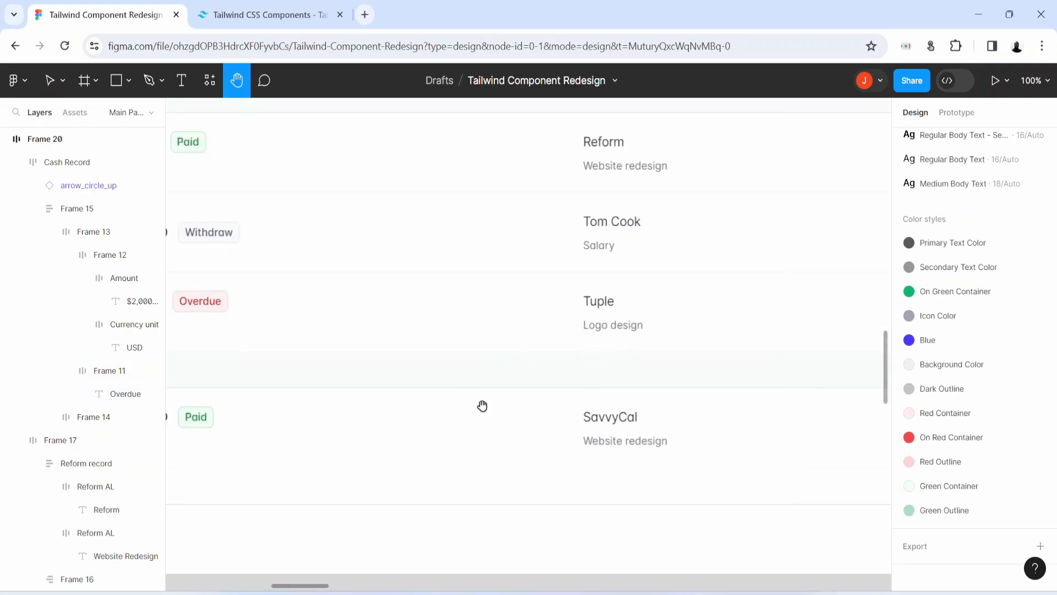
- Set the third row's client to Tuple and its description to Logo Design, as in the reference table
drag(463, 409, 832, 398)
drag(382, 445, 793, 445)
drag(198, 277, 548, 390)
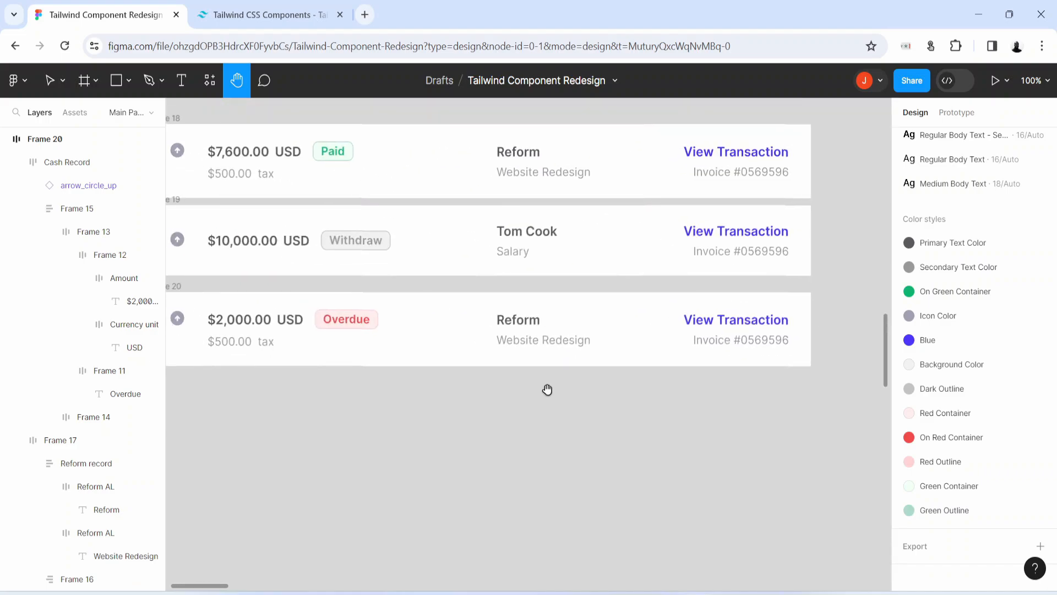
click(511, 336)
double_click(516, 322)
text(Tuple)
double_click(540, 343)
text(Llo)
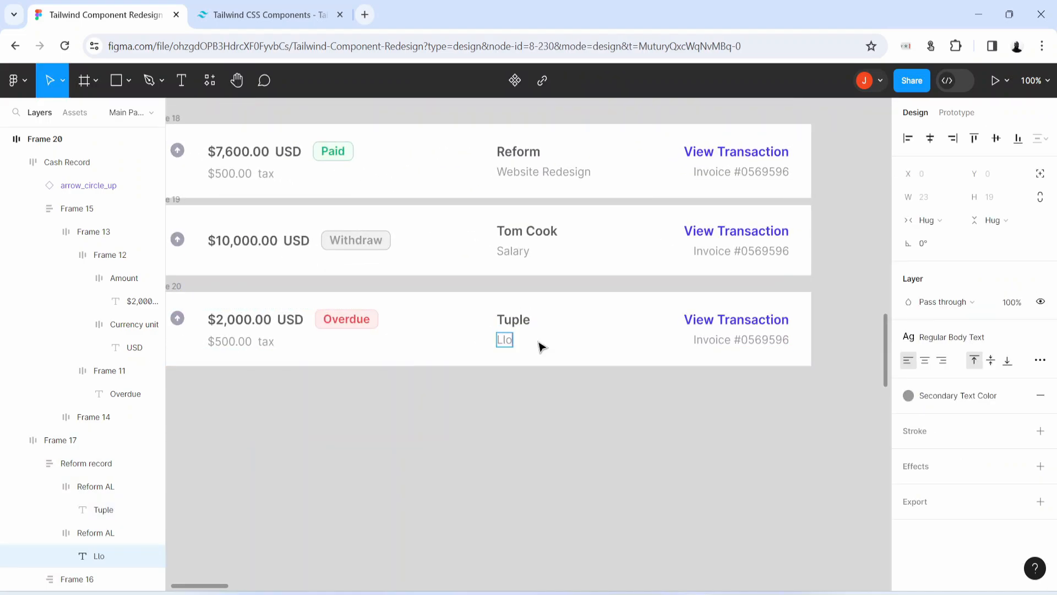
text(go)
key(BackSpace)
key(BackSpace)
key(BackSpace)
key(BackSpace)
text(ogo Design)
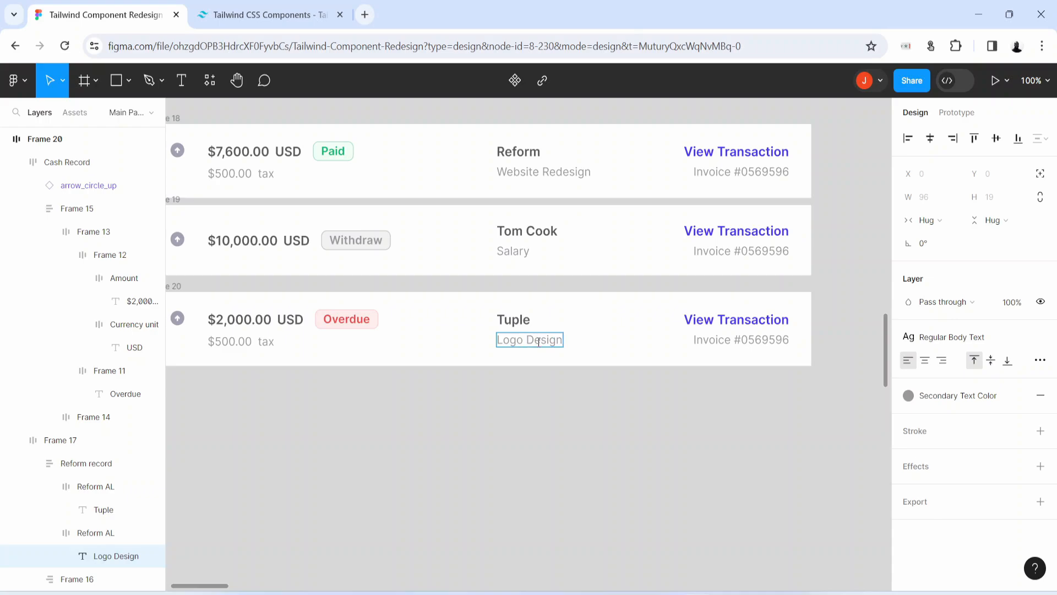
click(547, 449)
- Combine the three transaction rows into one vertical auto layout frame with a spacing of 0
key(space)
drag(298, 449, 405, 542)
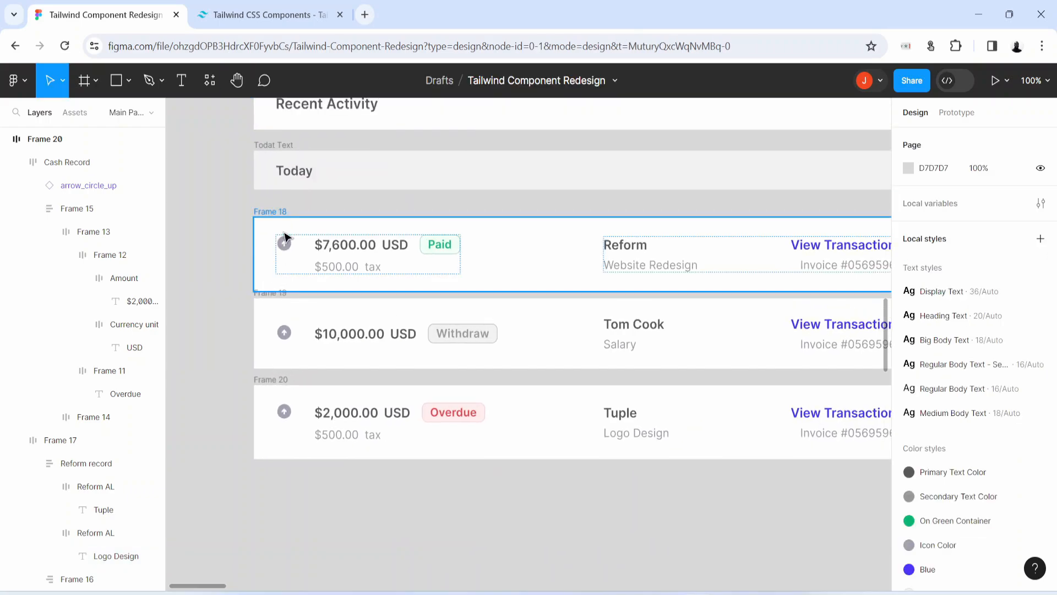
click(278, 213)
shift+click(263, 303)
shift+click(277, 380)
key(shift+a)
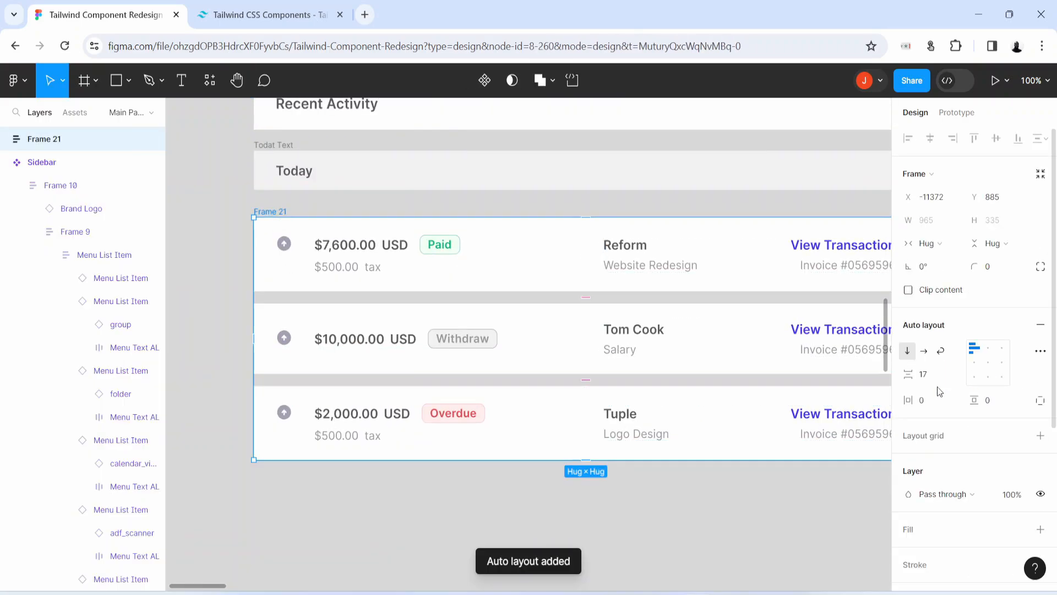
click(929, 381)
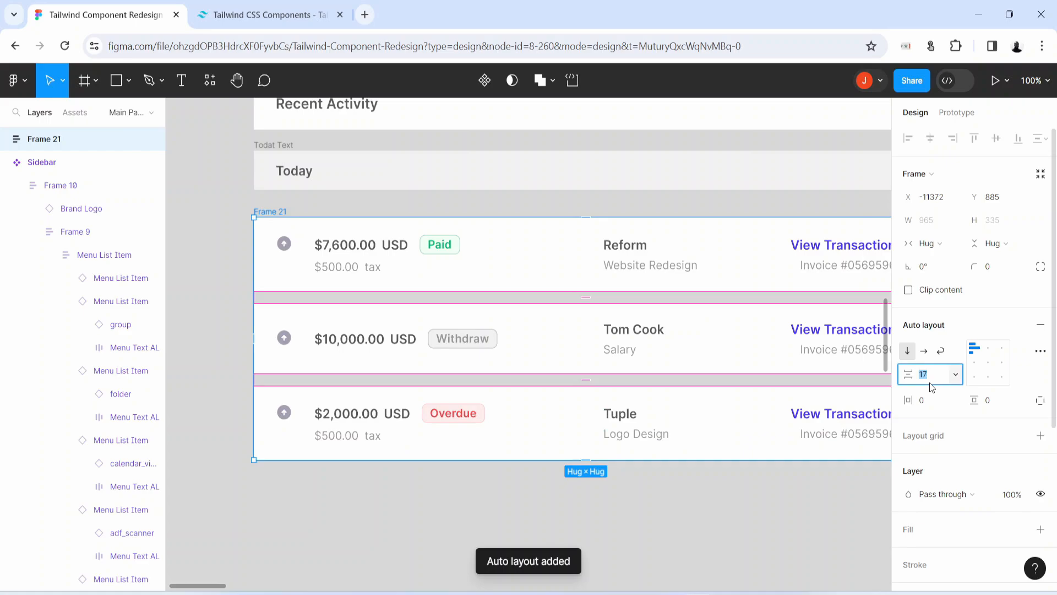
text(0)
key(Return)
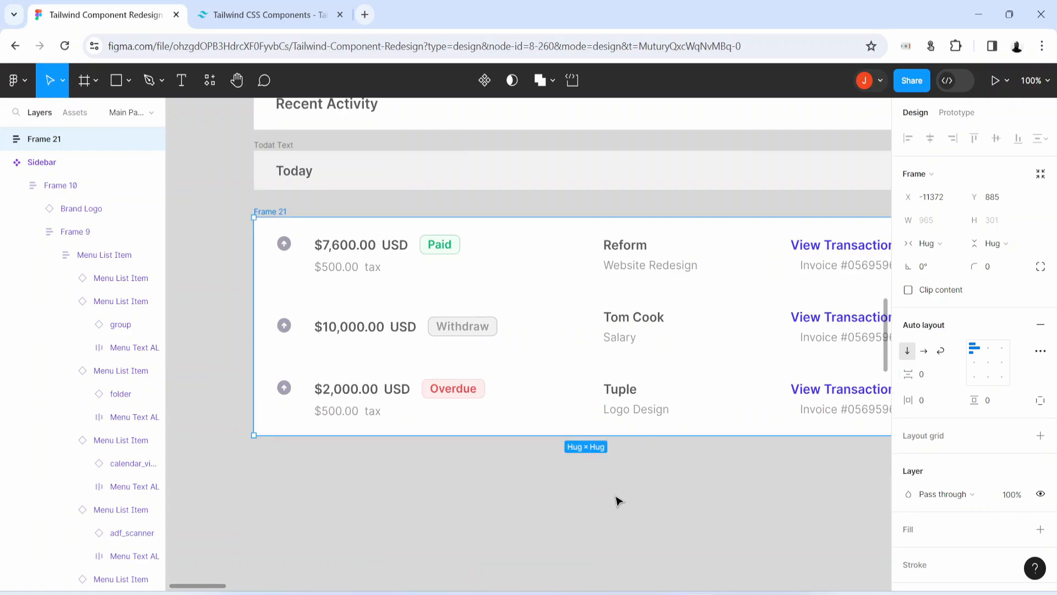
- Move the combined rows frame clear of the headings and set its first row's width to Fill container
key(minus)
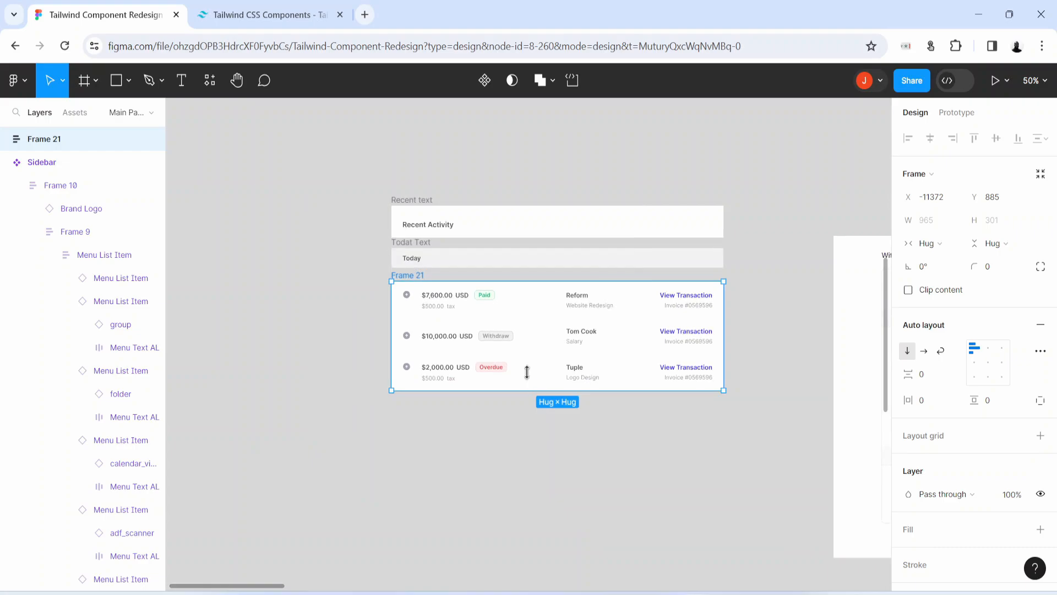
drag(536, 331, 471, 417)
click(453, 389)
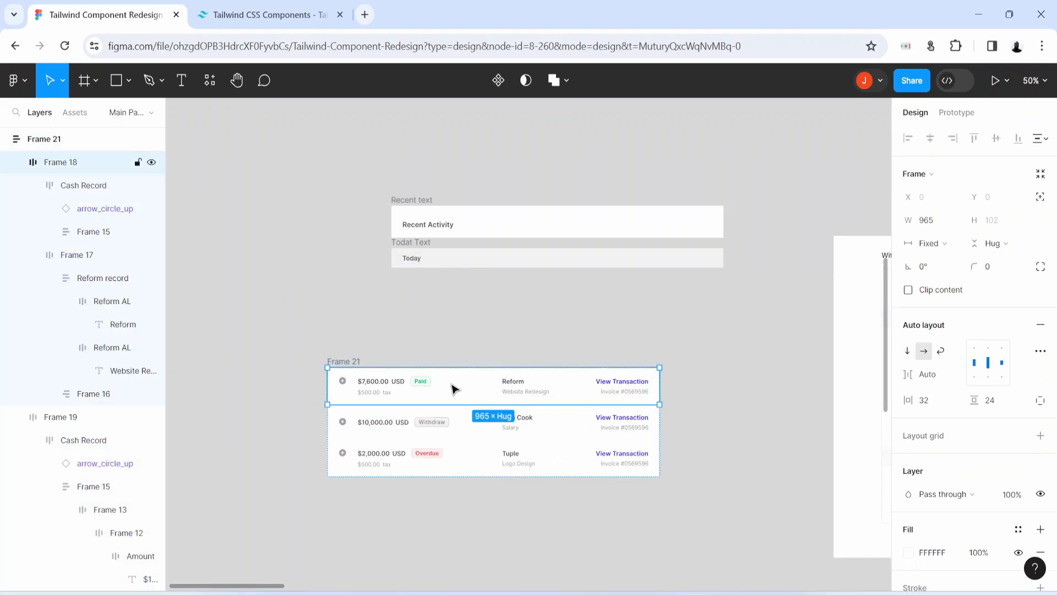
click(942, 243)
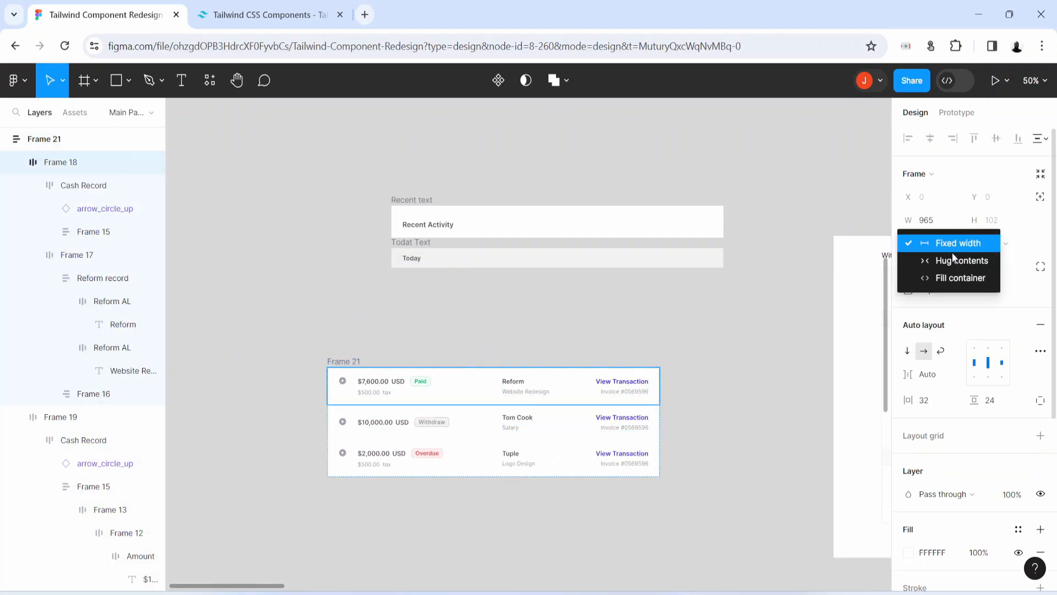
click(957, 285)
click(545, 435)
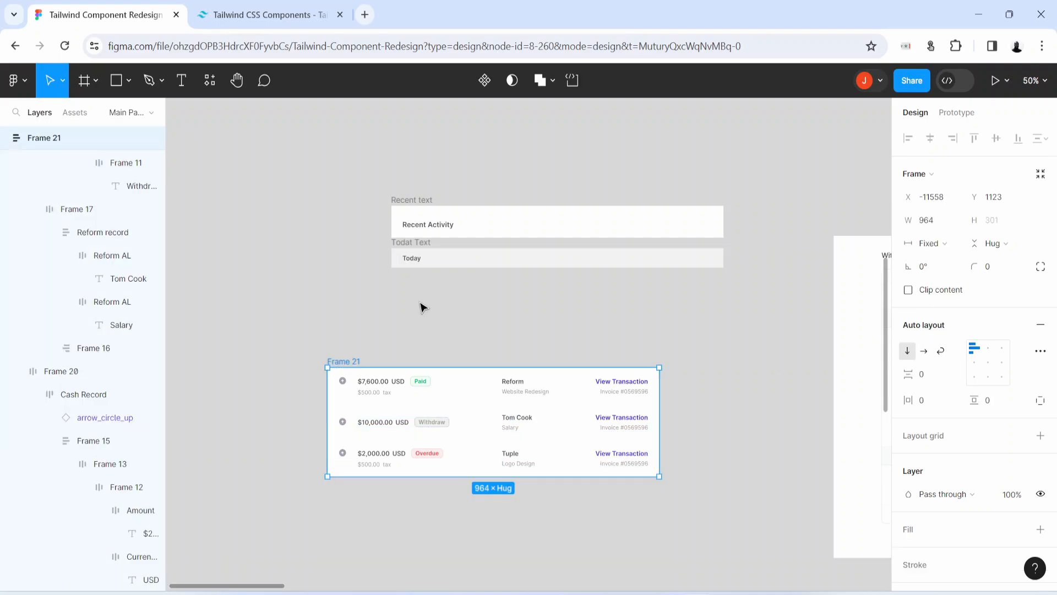
- Place the Today heading directly on top of the transaction rows and combine both into one auto layout frame
drag(432, 265, 385, 361)
drag(289, 304, 716, 524)
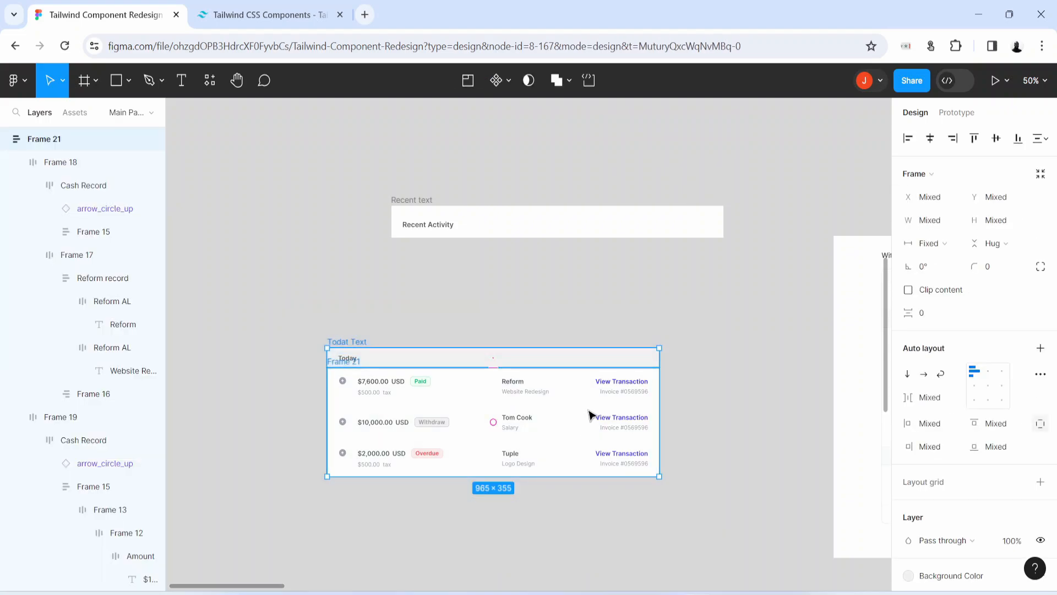
key(shift+a)
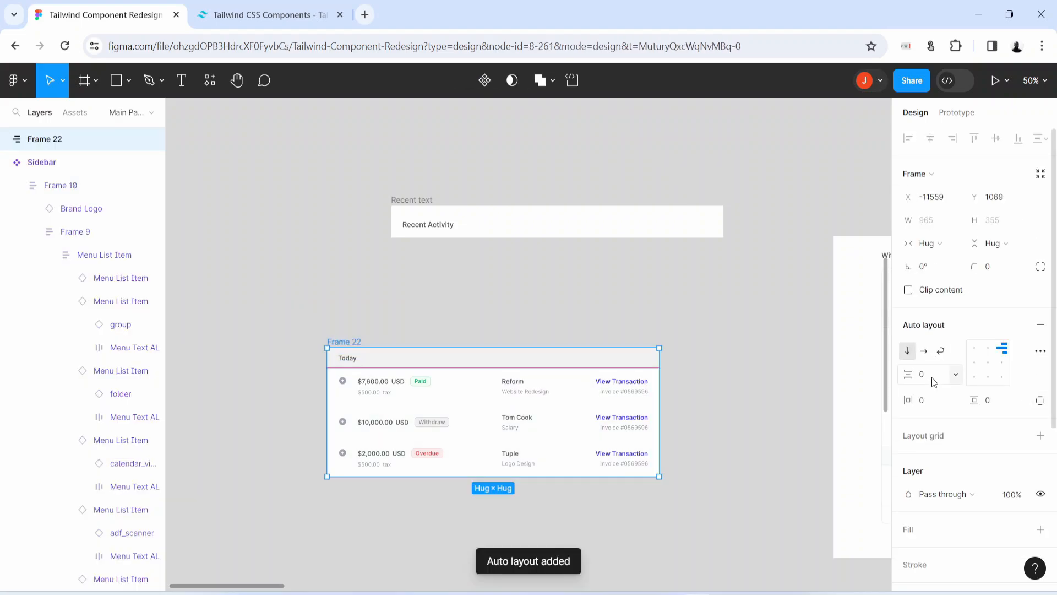
click(931, 378)
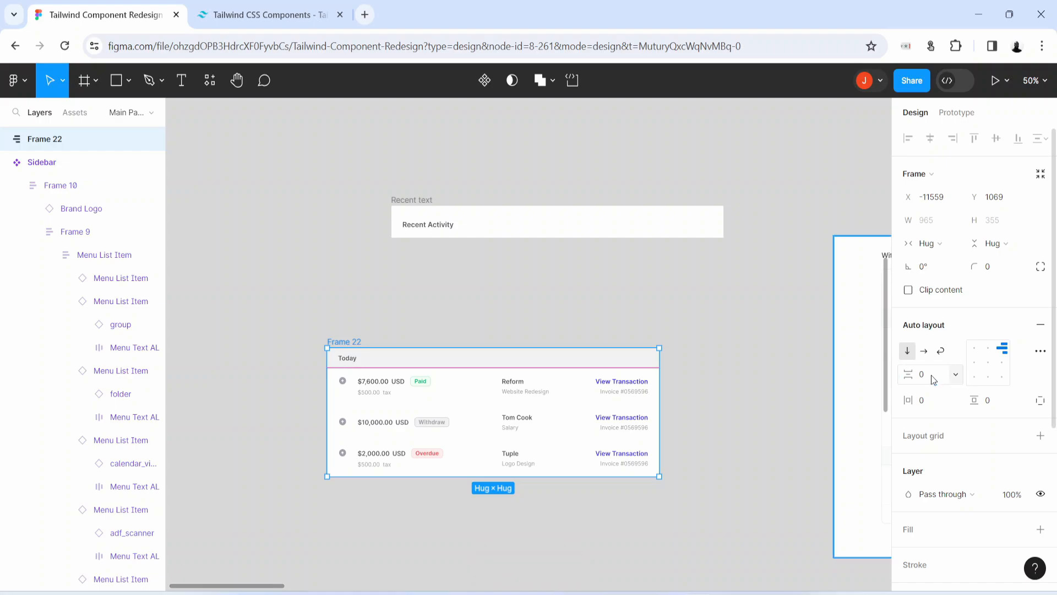
click(610, 418)
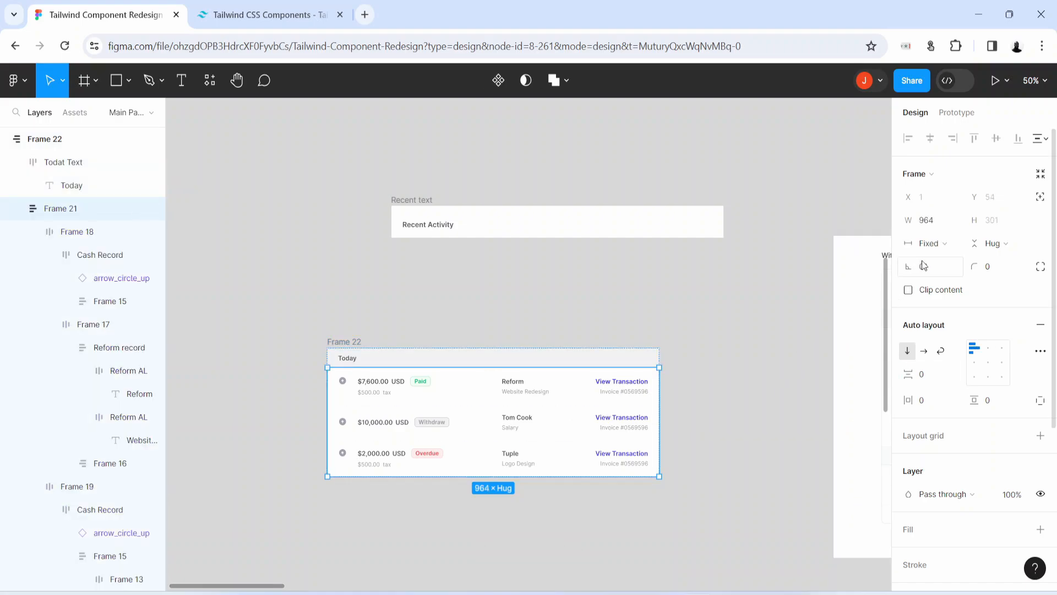
- Set the transaction rows frame and the Today heading to Fill container width, and widen their parent frame to 939
click(930, 243)
click(944, 279)
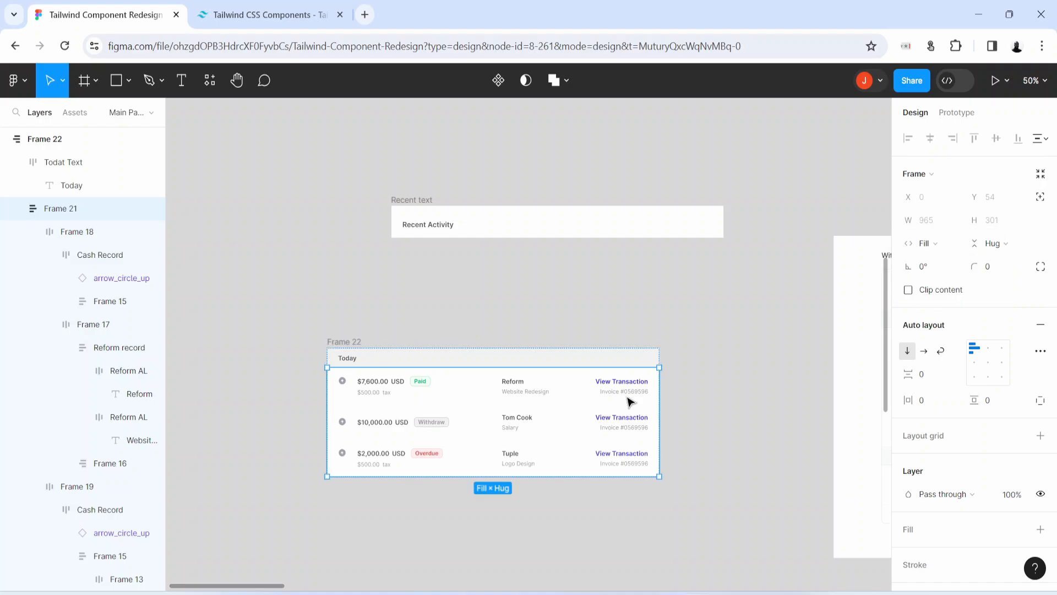
click(504, 359)
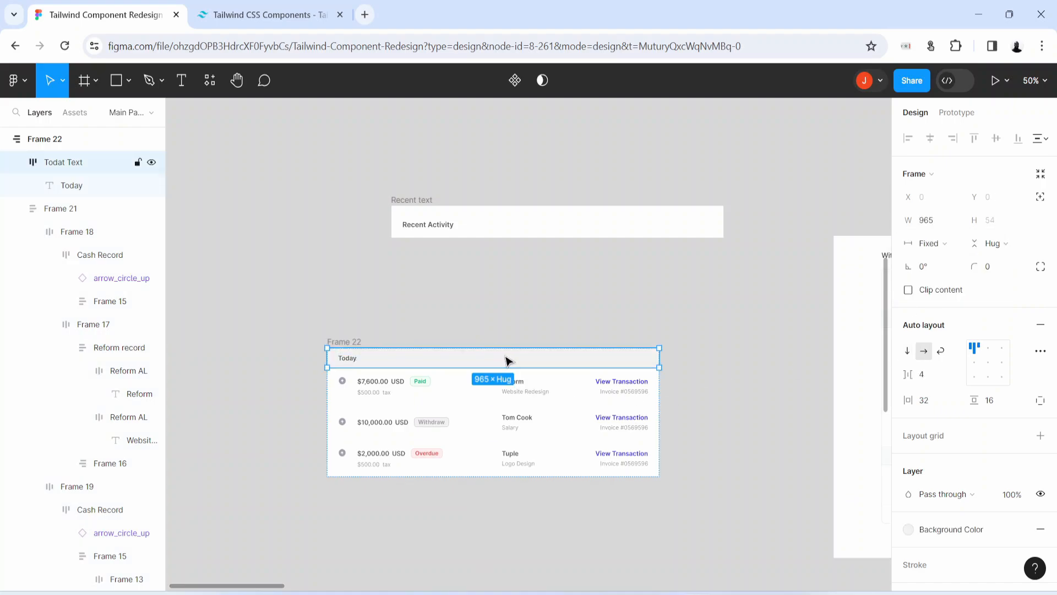
click(950, 246)
click(948, 276)
click(344, 342)
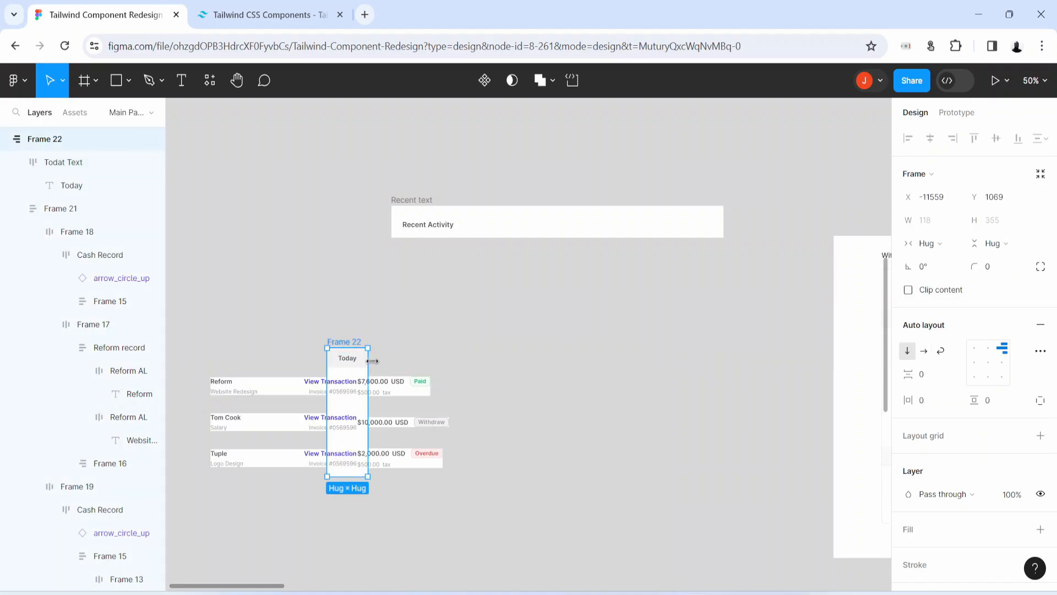
drag(373, 360, 651, 342)
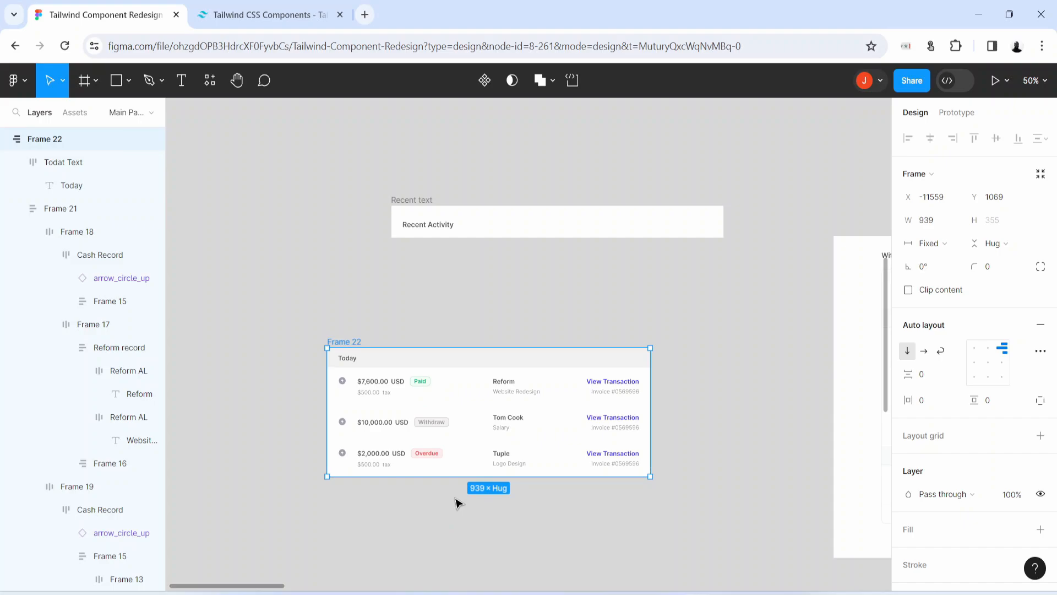
- Duplicate the Today section below the original, following the reference table, and retitle the copy's heading Yesterday
key(minus)
key(space)
drag(684, 542, 520, 498)
key(plus)
key(plus)
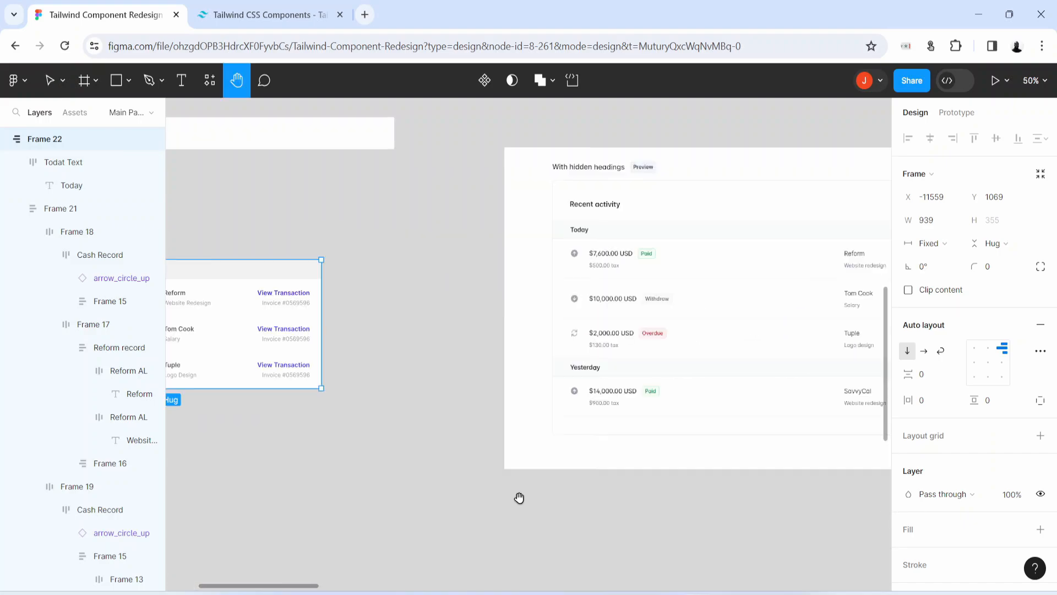
drag(708, 452, 311, 364)
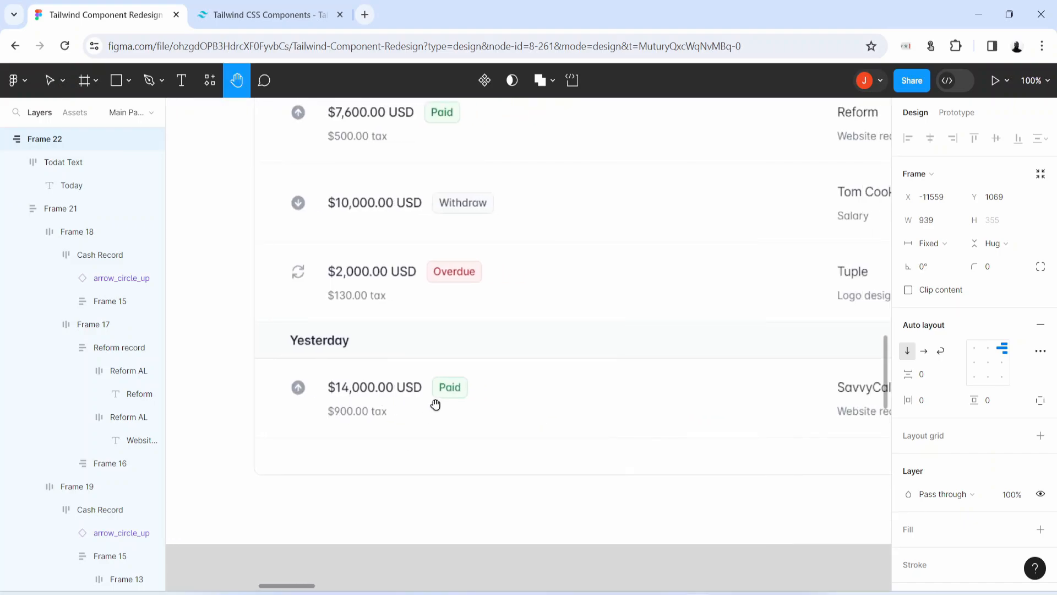
drag(319, 458, 819, 439)
drag(413, 385, 947, 422)
key(ctrl+backslash)
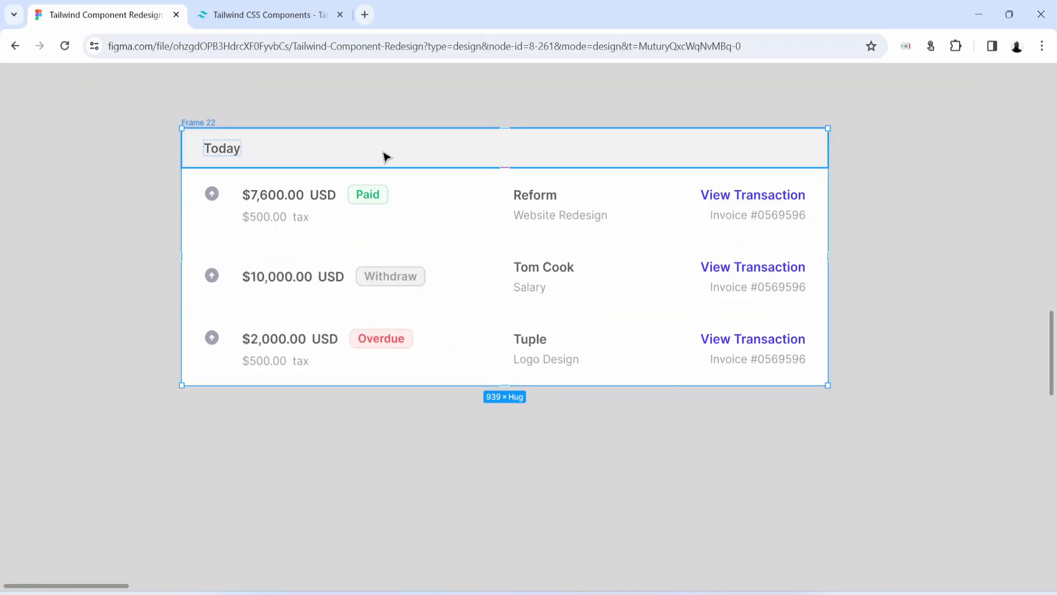
key(ctrl+d)
scroll(454, 404, down, 4)
double_click(220, 220)
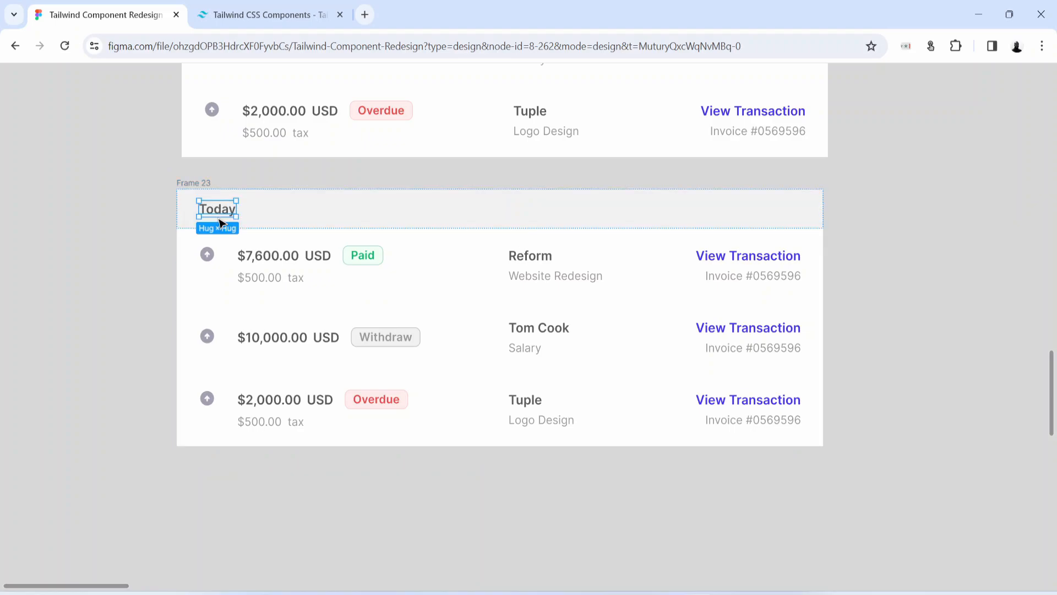
text(Yesterday)
- Delete the Tuple and Tom Cook rows from the Yesterday section
click(314, 428)
click(314, 427)
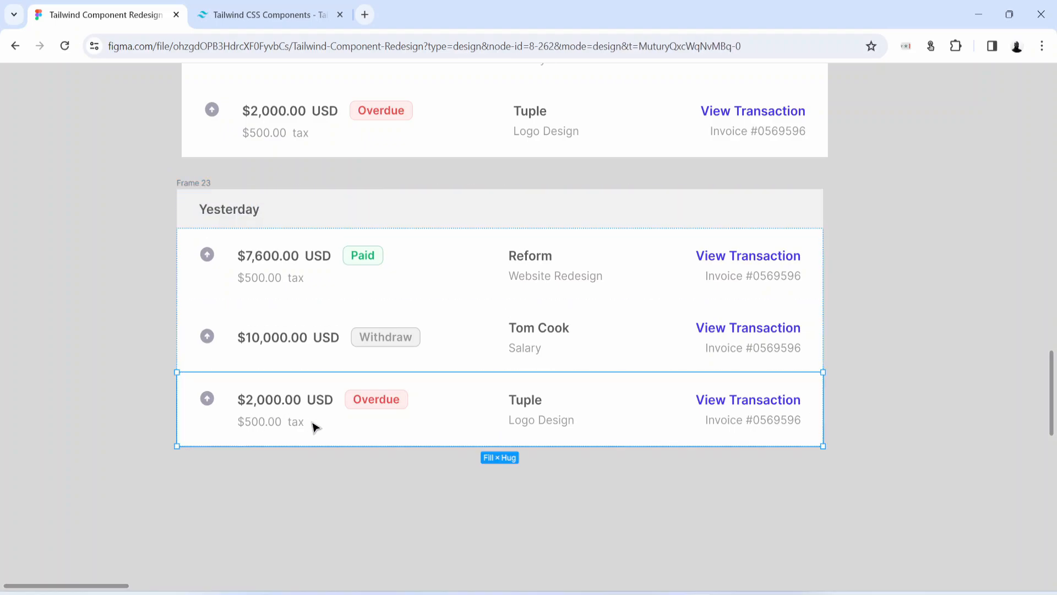
key(Delete)
click(300, 351)
click(299, 352)
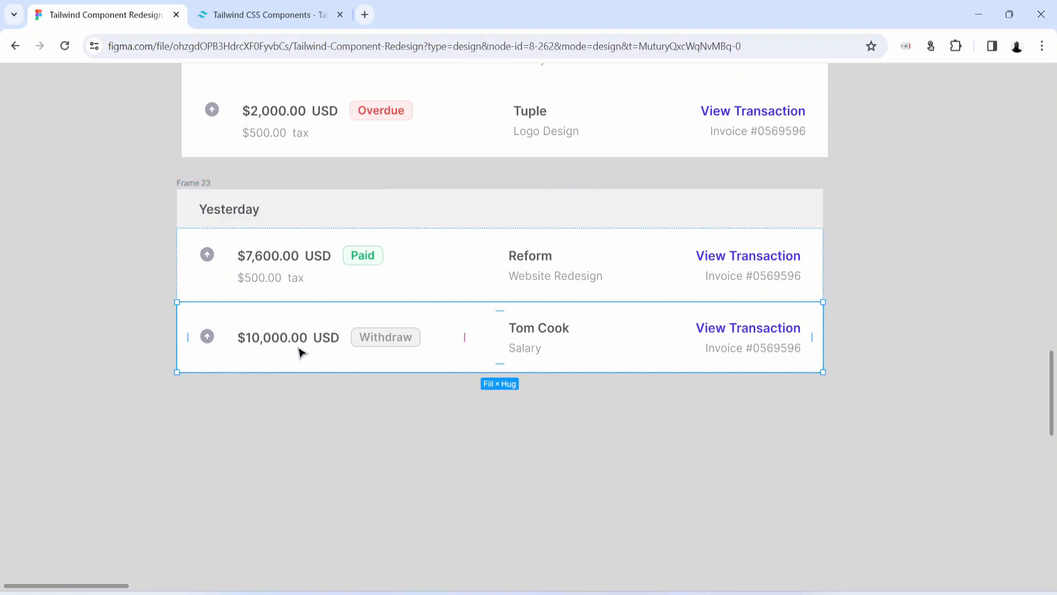
key(Delete)
- Combine the Today and Yesterday sections into one vertical auto layout frame with a spacing of 0
mouse_move(193, 182)
mouse_down()
mouse_move(221, 190)
mouse_move(197, 192)
mouse_up()
scroll(267, 330, up, 5)
drag(115, 116, 897, 477)
key(shift+a)
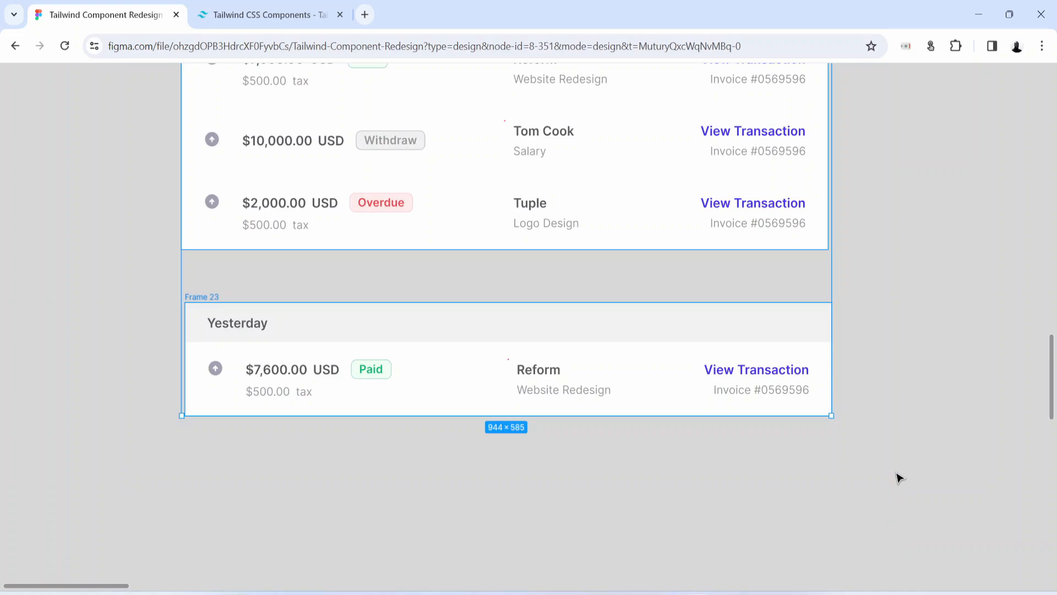
key(ctrl+backslash)
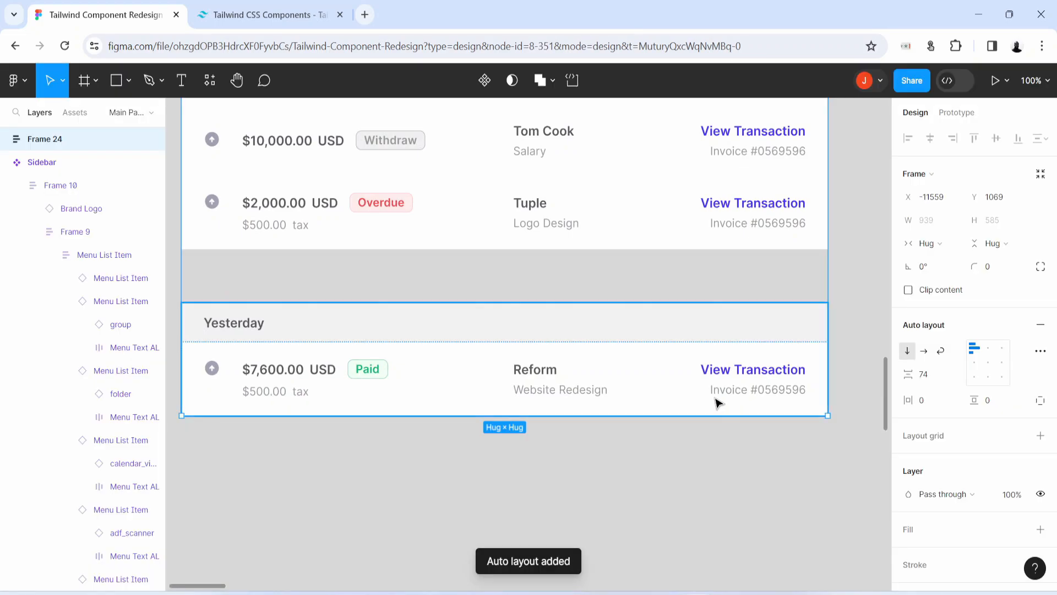
click(938, 374)
text(0)
key(Return)
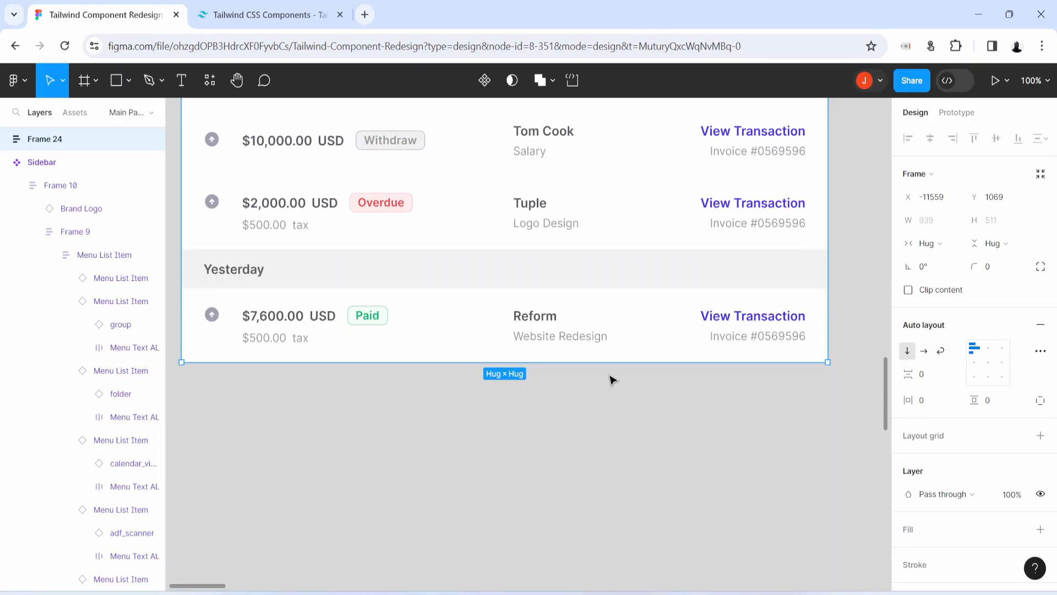
- Set the widths of the Yesterday and Today sections to Fill container inside their shared frame
click(693, 292)
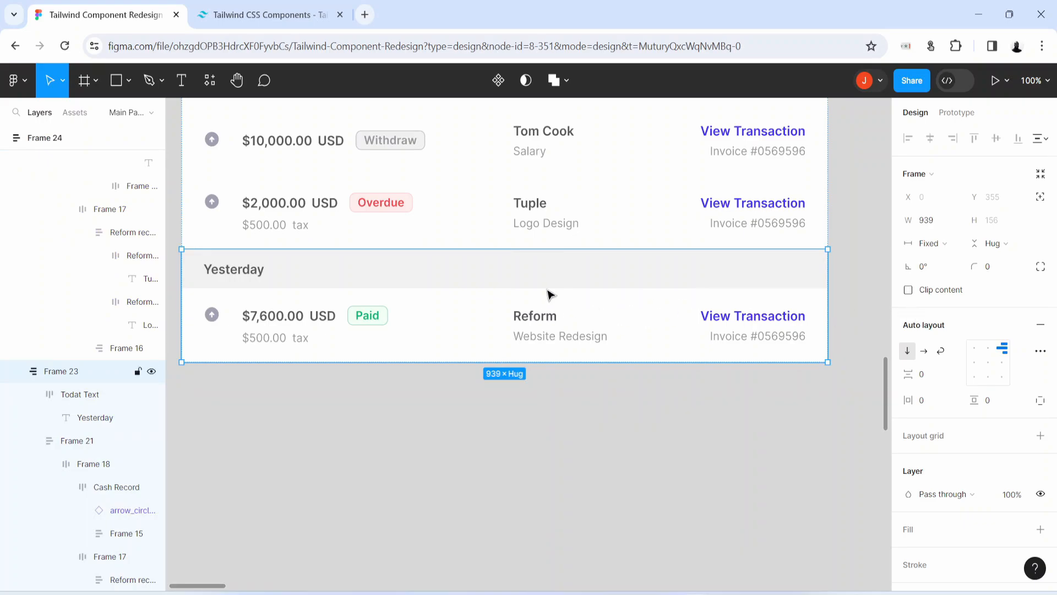
click(930, 243)
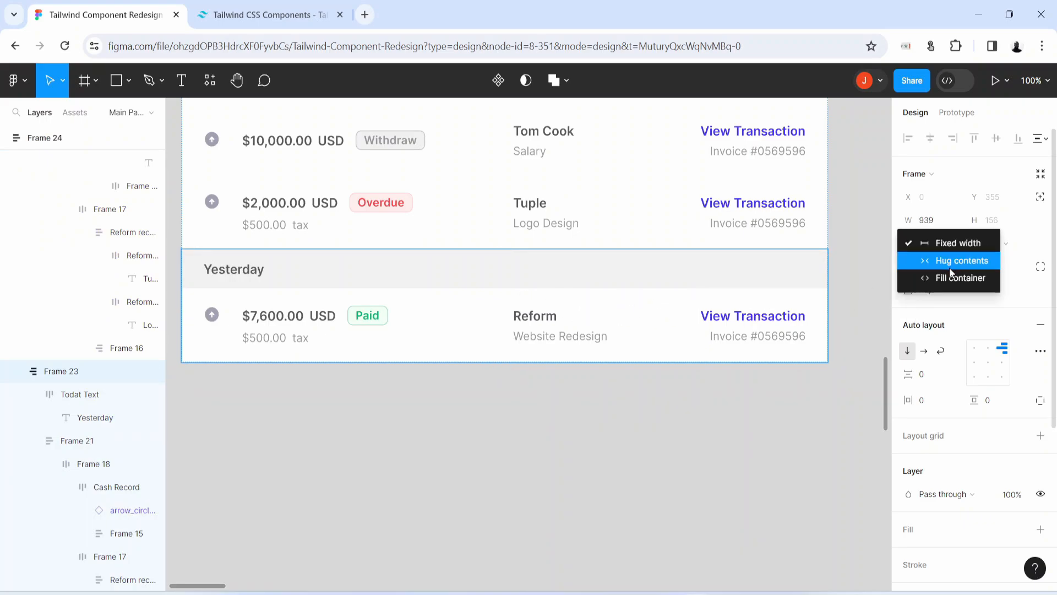
click(953, 278)
scroll(566, 335, up, 3)
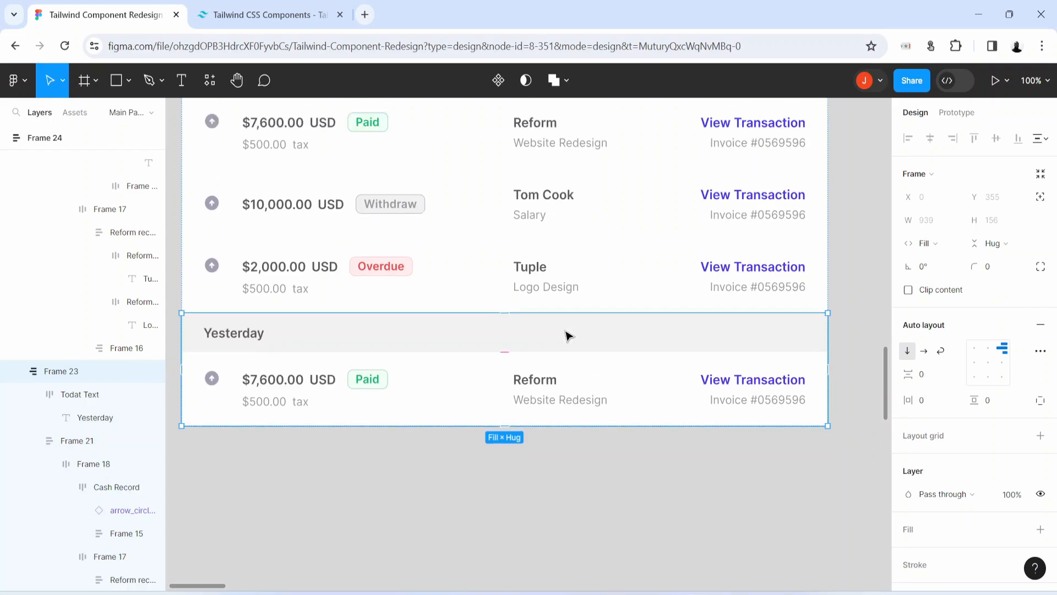
click(567, 268)
click(961, 242)
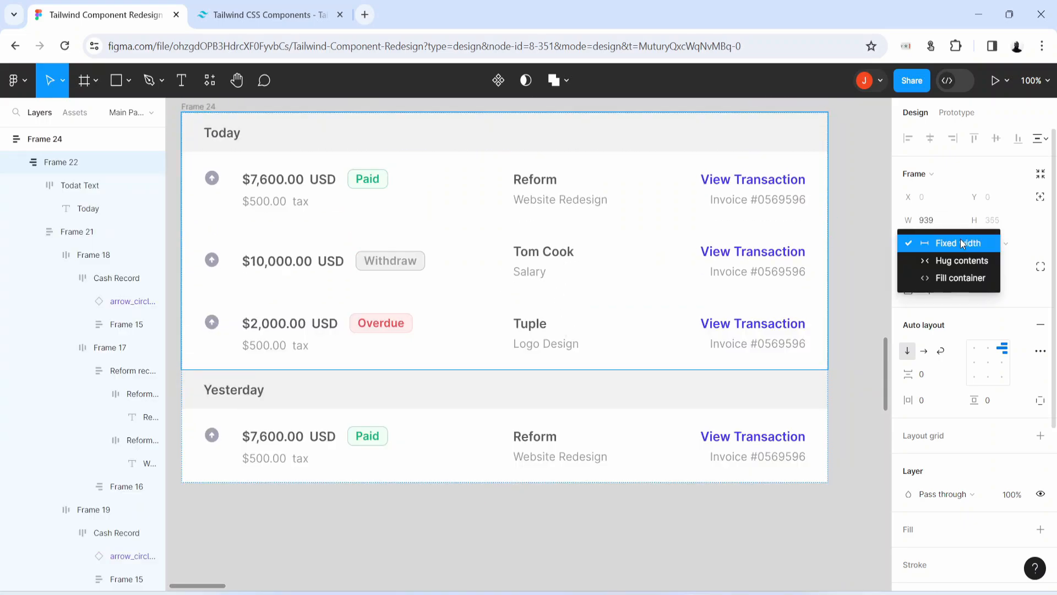
click(972, 280)
- Move the Recent Activity heading just above the combined sections, aligned with their left edge
scroll(500, 377, up, 3)
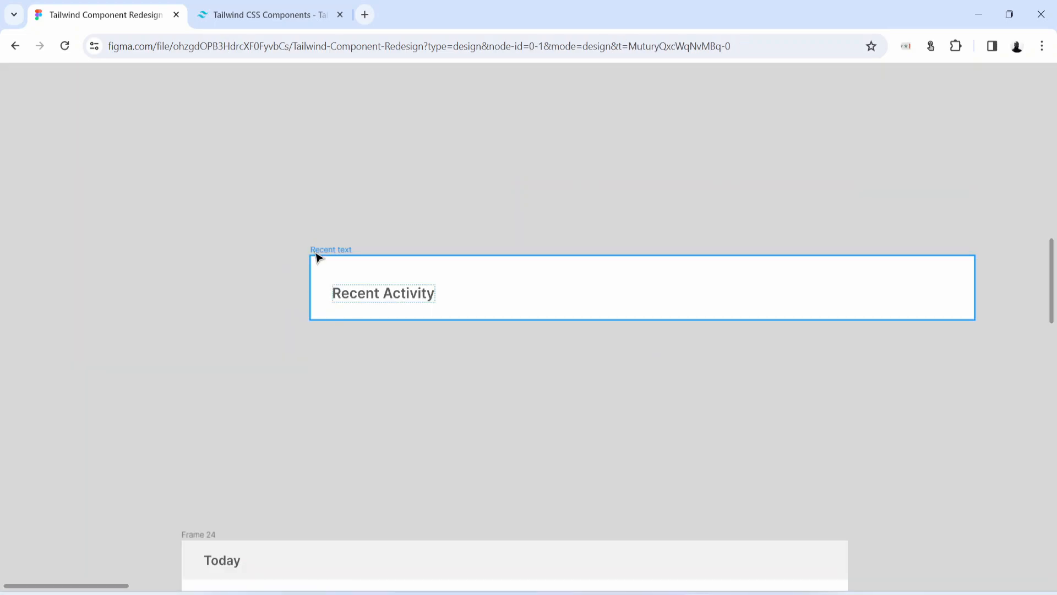
drag(319, 257, 200, 416)
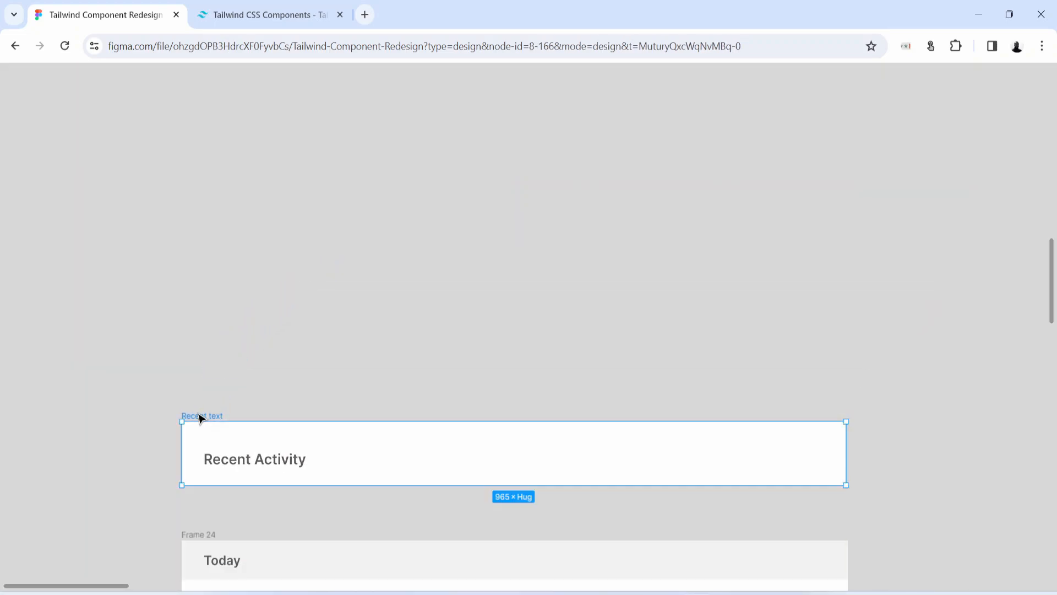
scroll(200, 416, down, 5)
scroll(184, 319, down, 3)
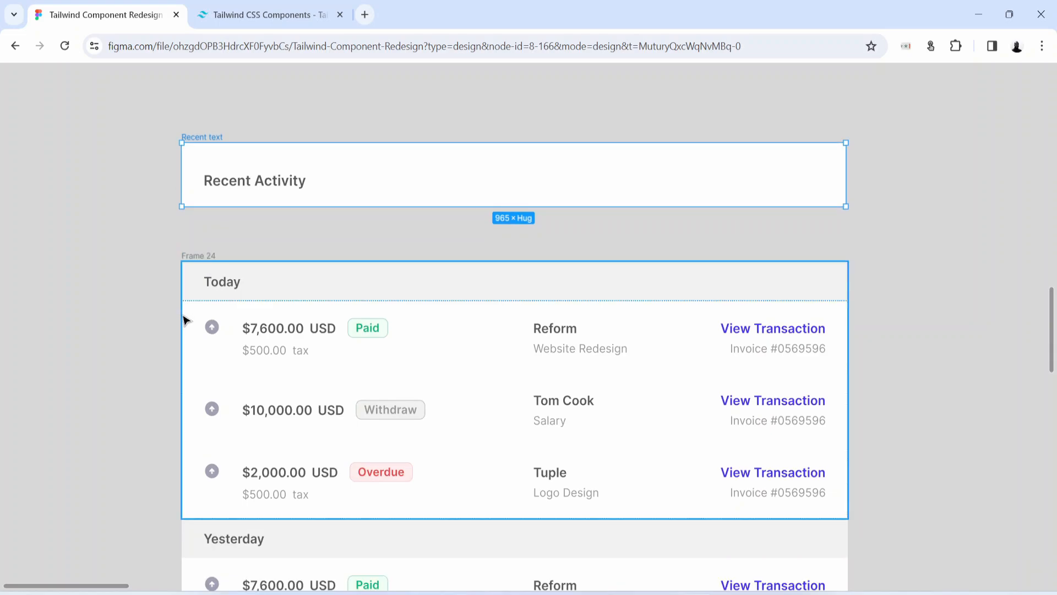
ctrl+scroll(186, 320, down, 3)
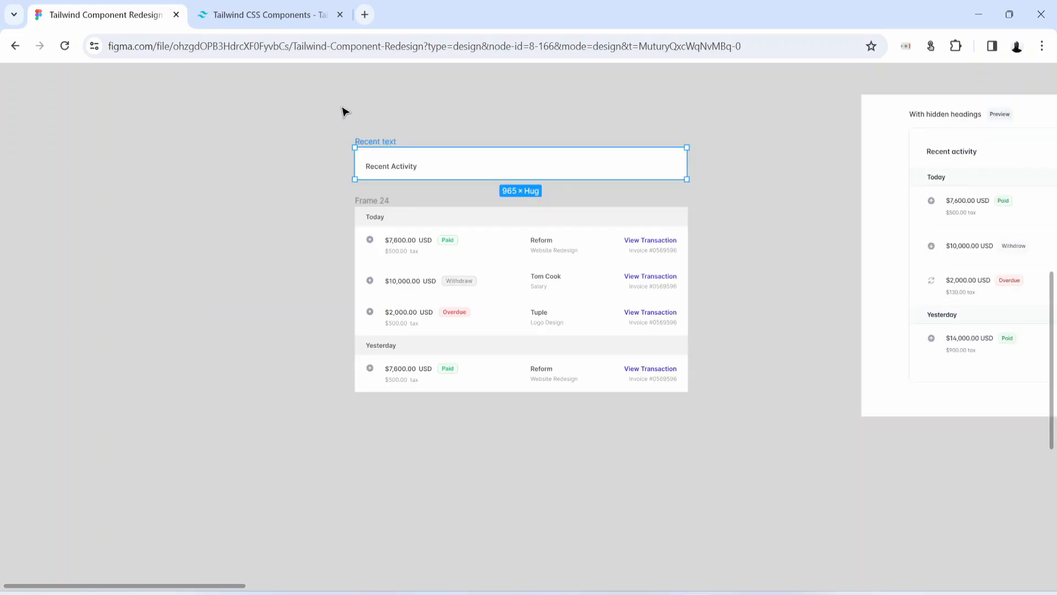
- Combine the Recent Activity heading and the sections frame into one vertical auto layout frame with a spacing of 0
drag(343, 111, 759, 382)
key(shift+a)
key(ctrl+backslash)
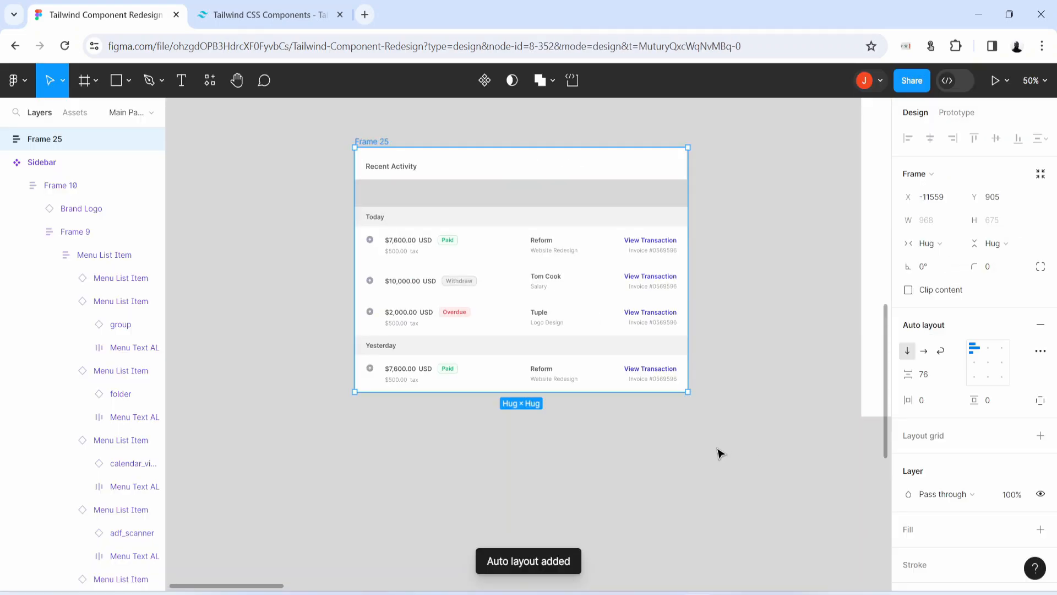
click(930, 375)
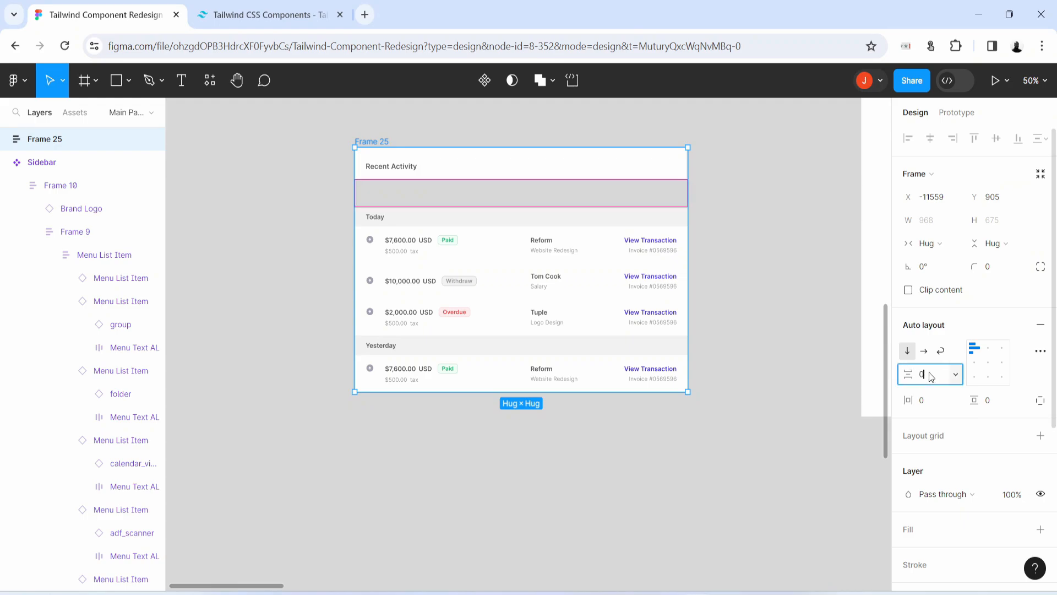
key(Return)
- Set the sections frame and the Recent Activity heading to Fill container width, and widen their parent frame to 1009
click(540, 277)
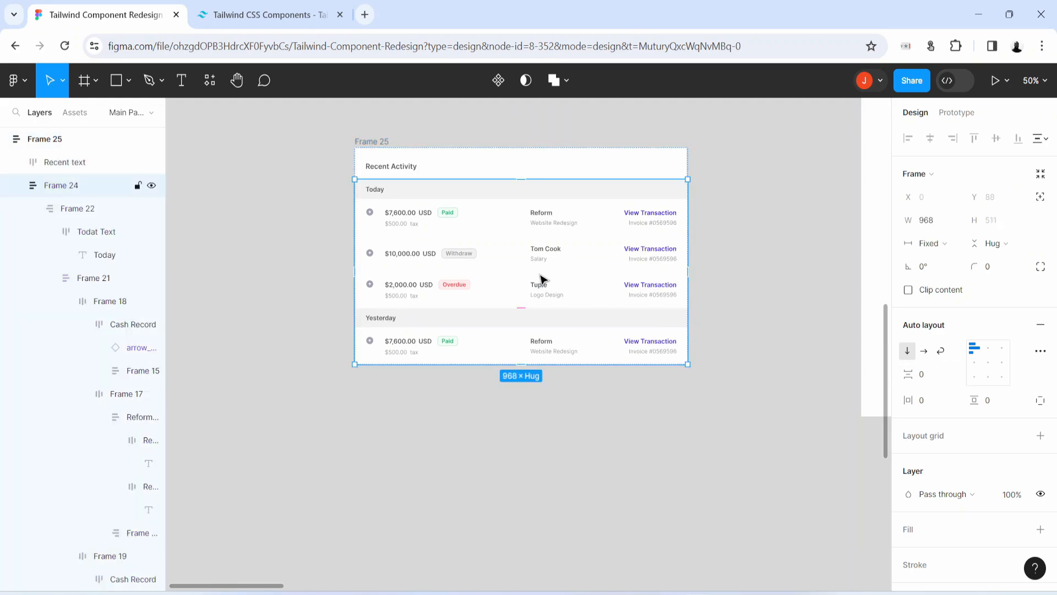
click(945, 243)
click(945, 275)
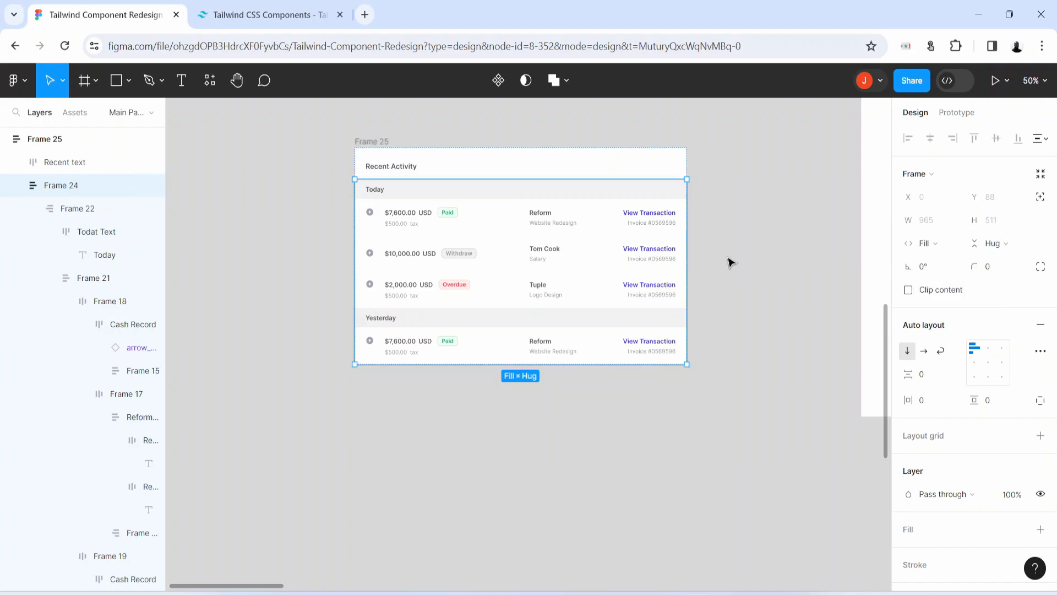
click(439, 168)
click(940, 244)
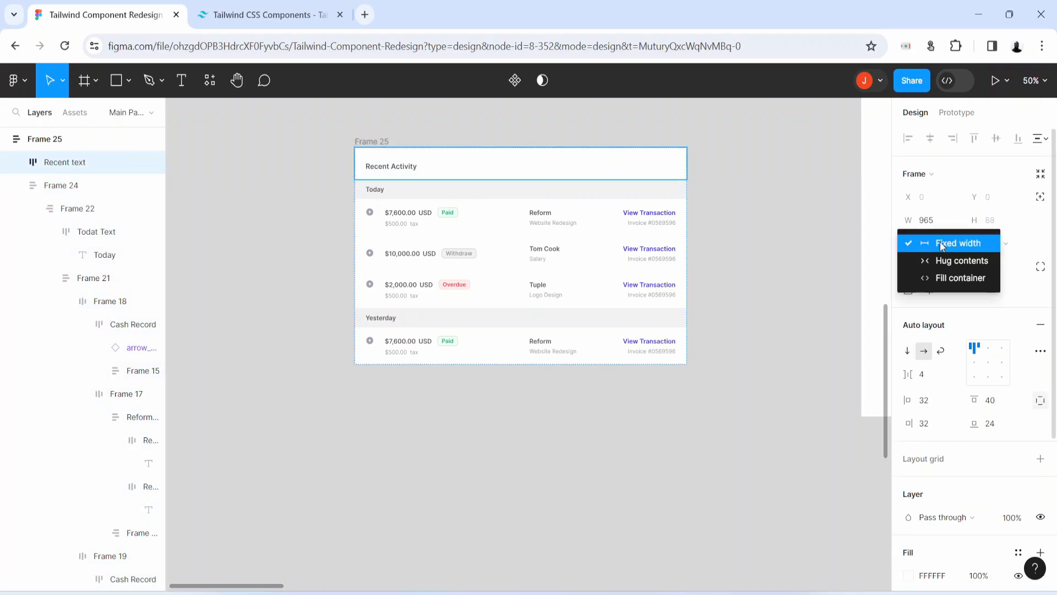
click(953, 278)
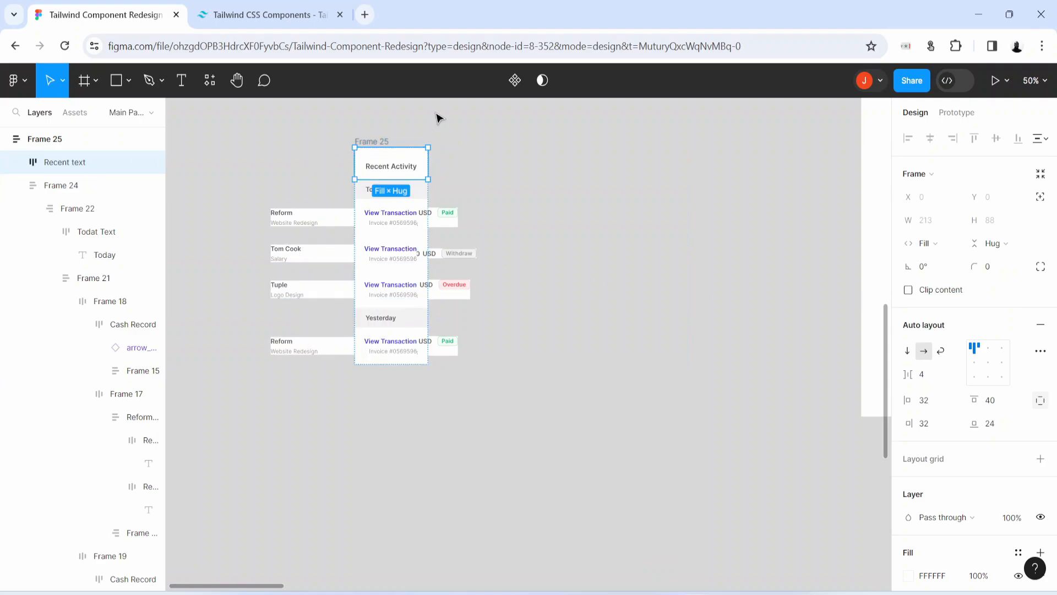
click(370, 141)
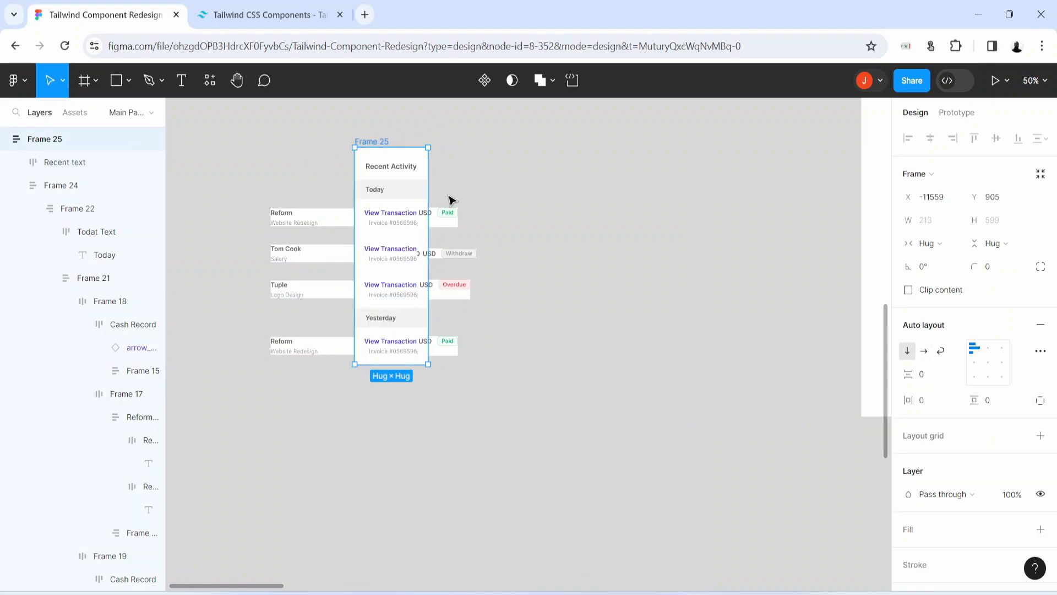
drag(440, 198, 701, 204)
- Rename the complete table frame Recent Activity and turn it into a component
double_click(380, 142)
text(Re)
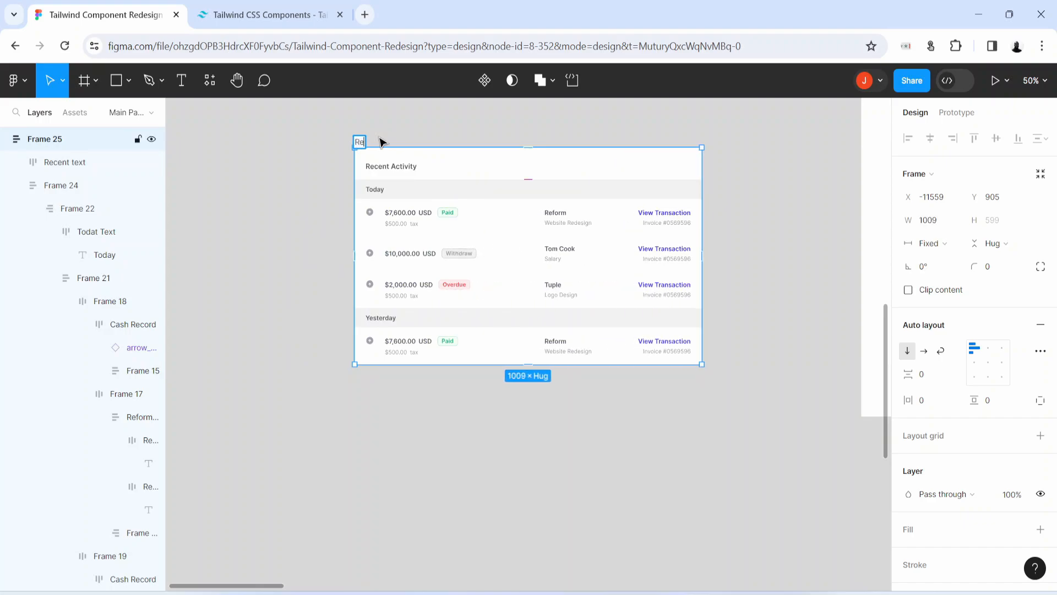
text(cent Activit)
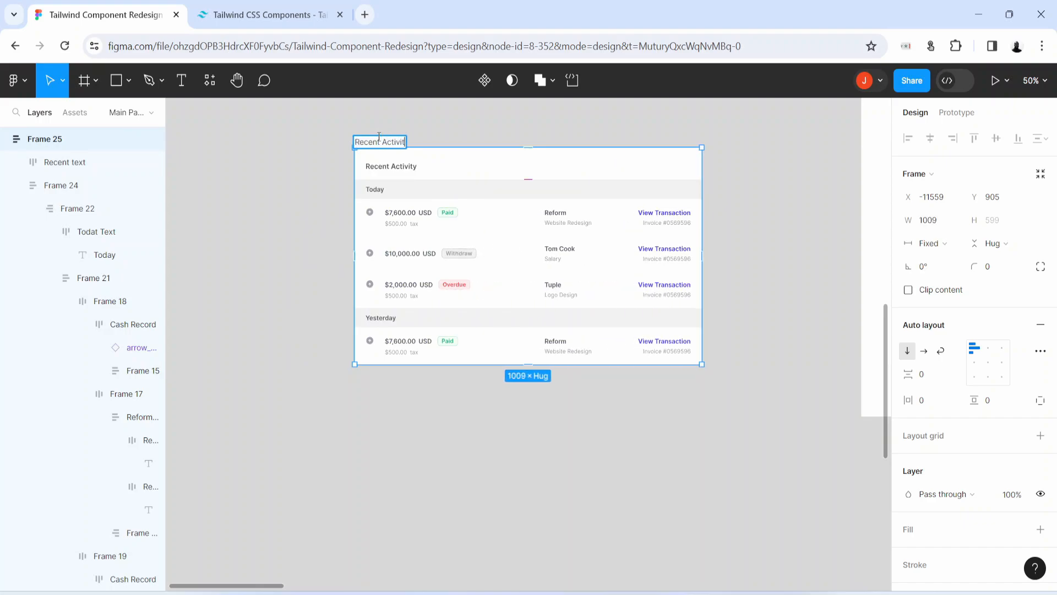
text(y)
key(Return)
scroll(550, 489, up, 5)
scroll(550, 489, down, 4)
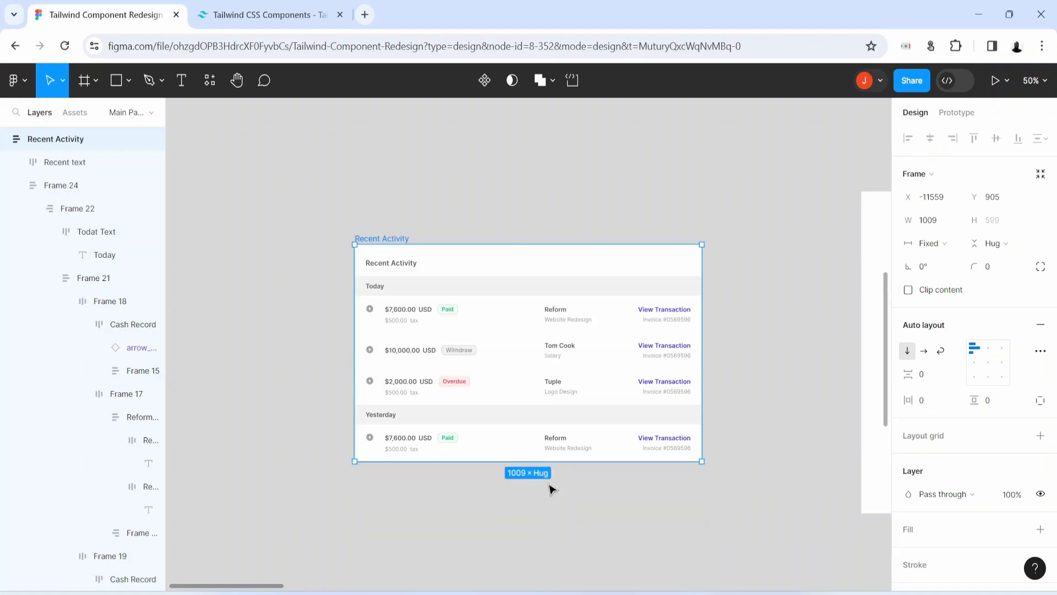
click(487, 86)
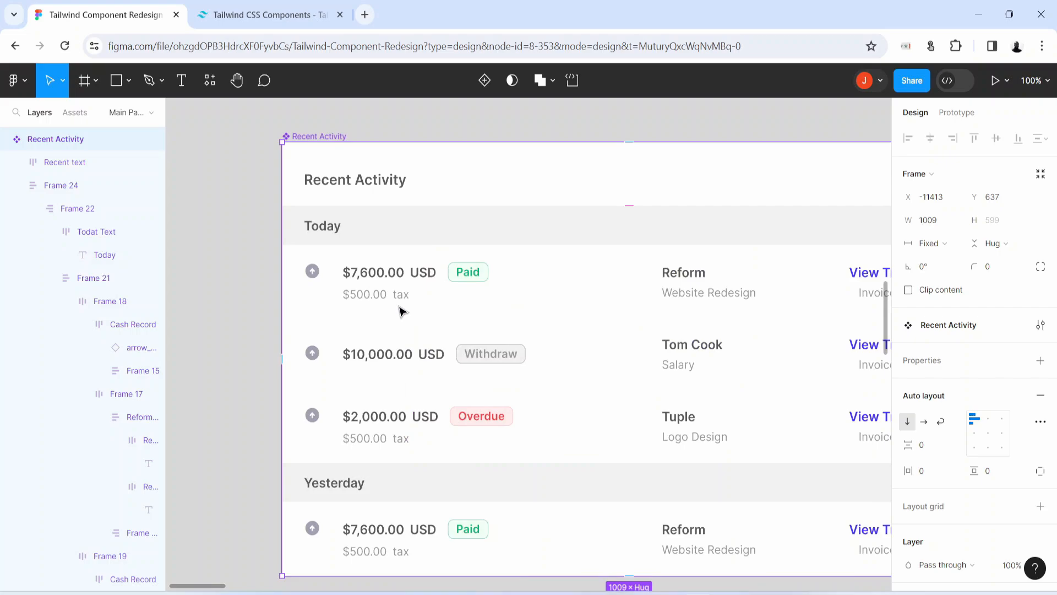
- Examine the heading and first rows of the reference Recent activity table up close
key(ctrl+minus)
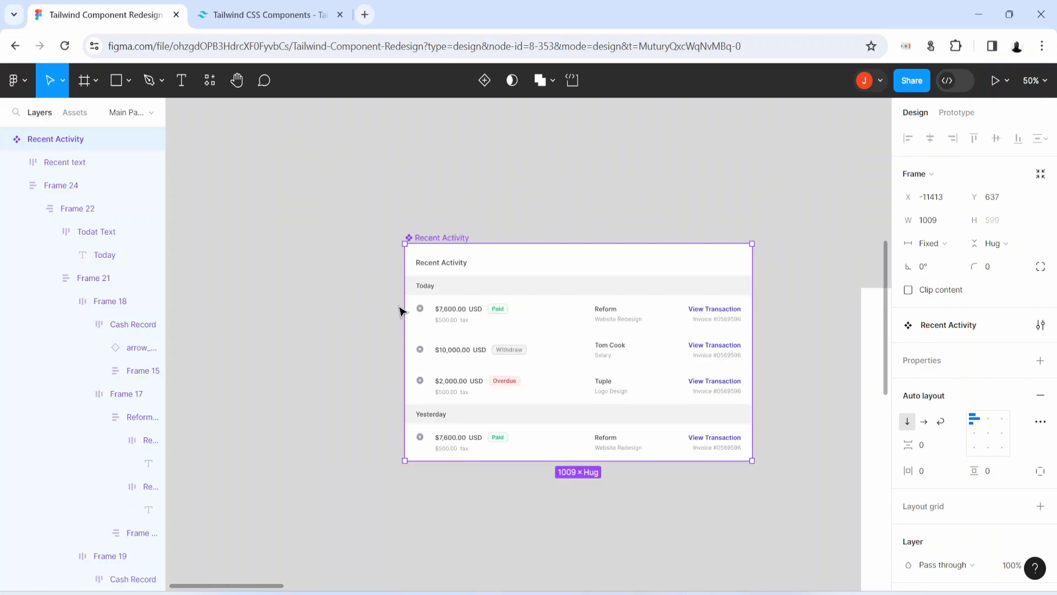
click(368, 520)
key(space)
drag(797, 519, 187, 410)
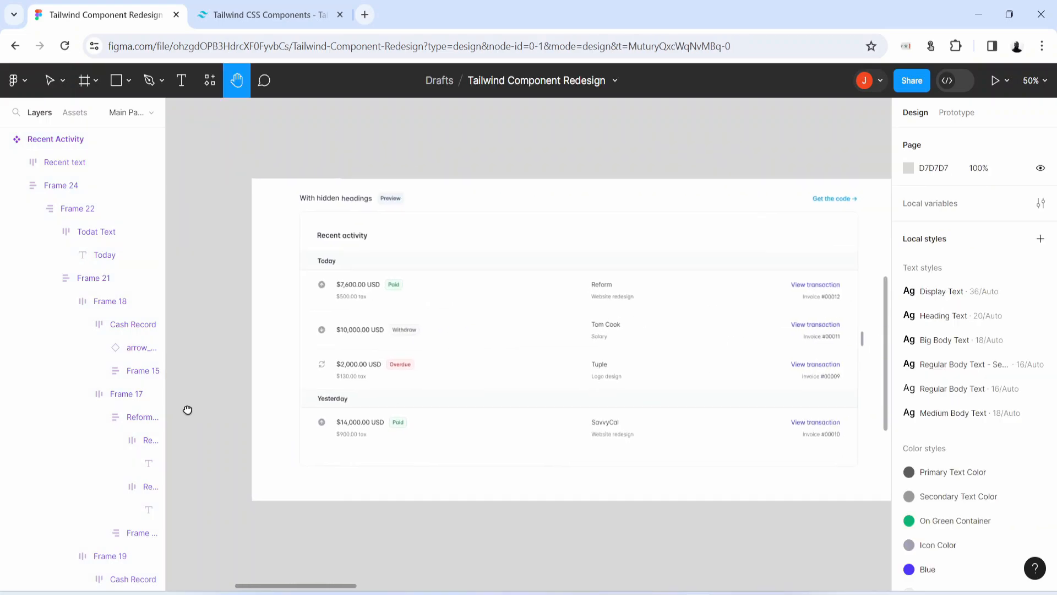
key(ctrl+plus)
drag(415, 312, 658, 459)
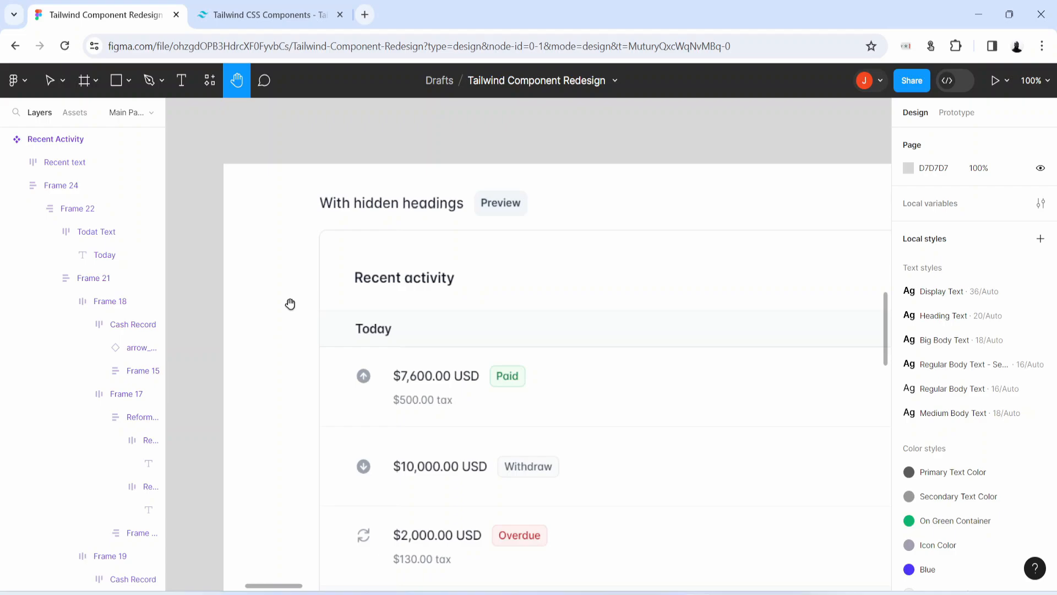
- Add a 1 px stroke to the Recent Activity component
key(ctrl+minus)
drag(224, 456, 642, 385)
key(ctrl+plus)
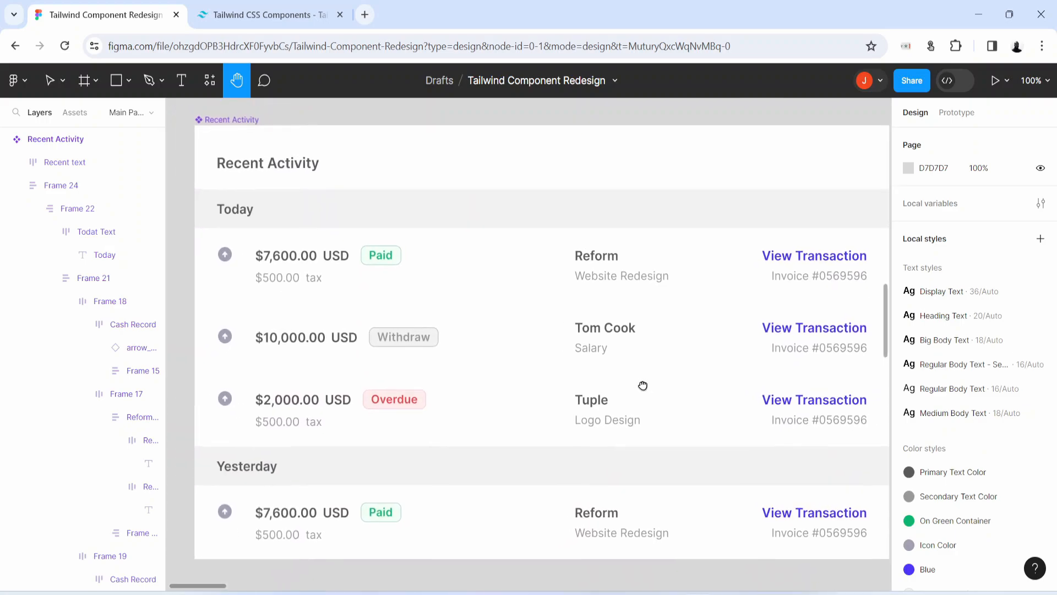
key(v)
click(239, 148)
click(238, 147)
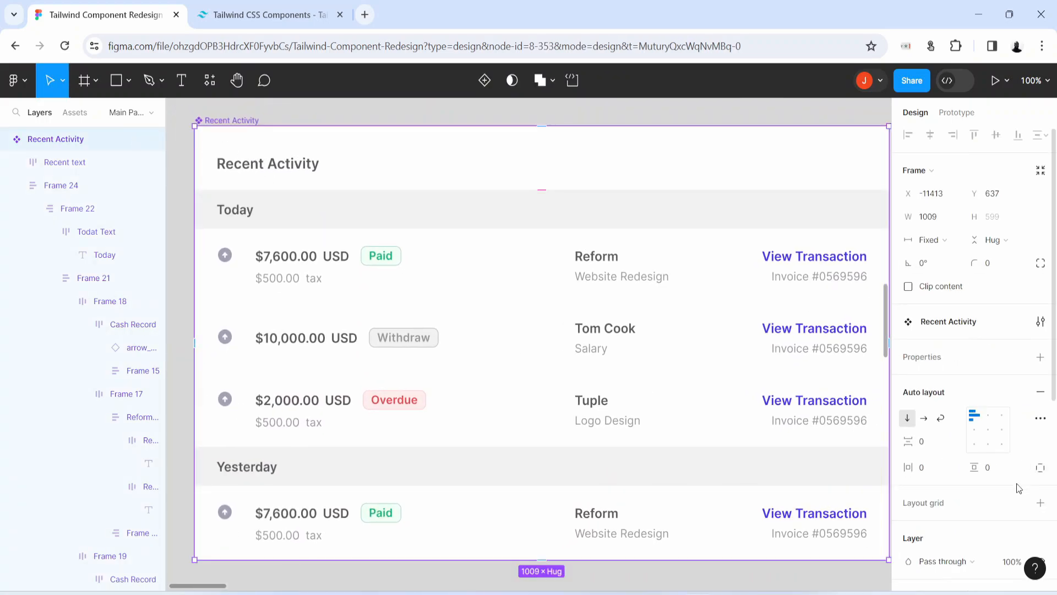
scroll(970, 457, down, 5)
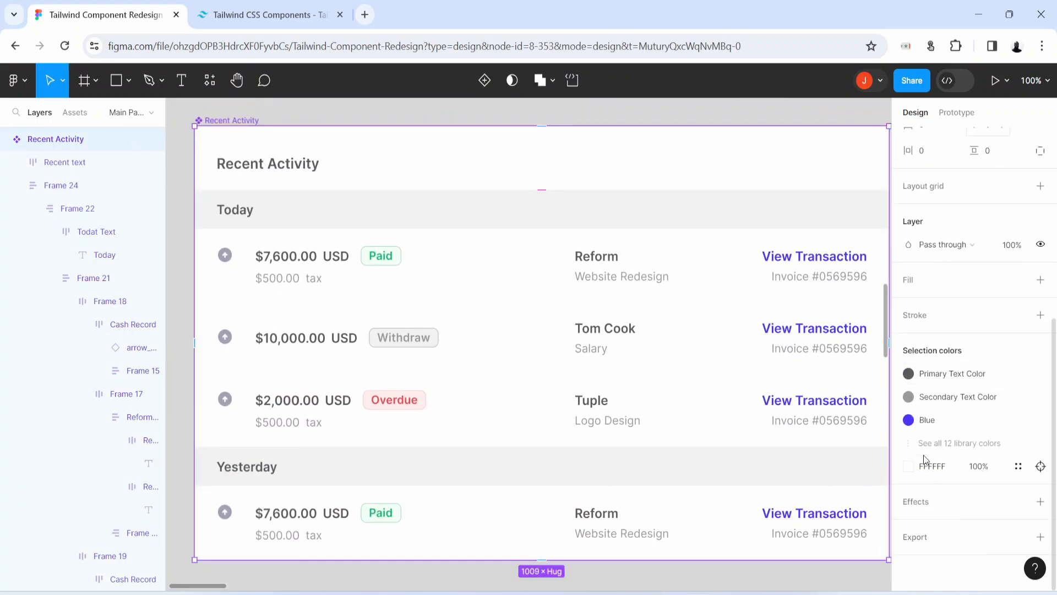
click(924, 313)
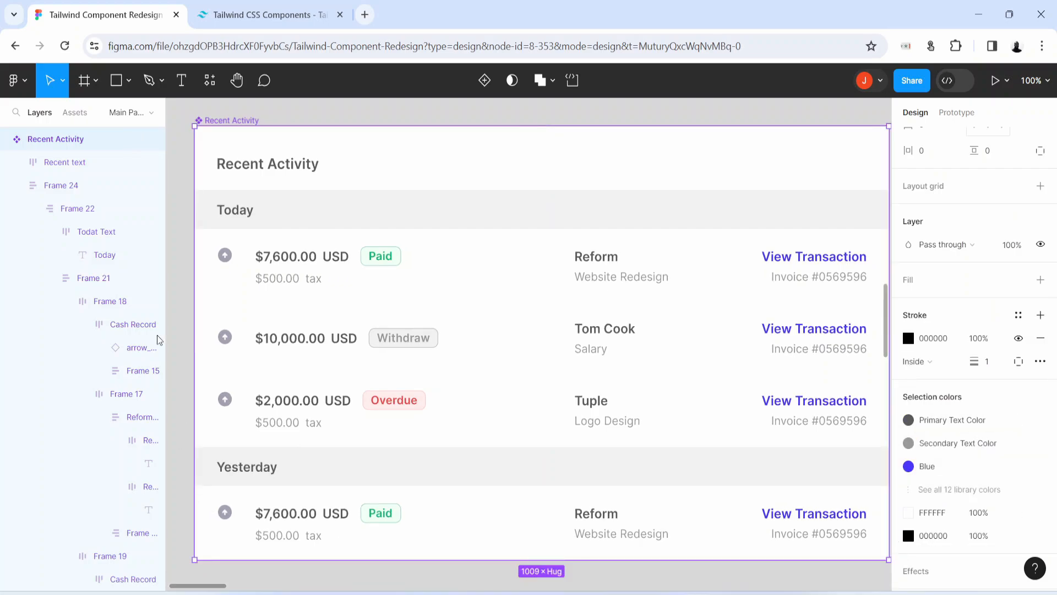
click(375, 122)
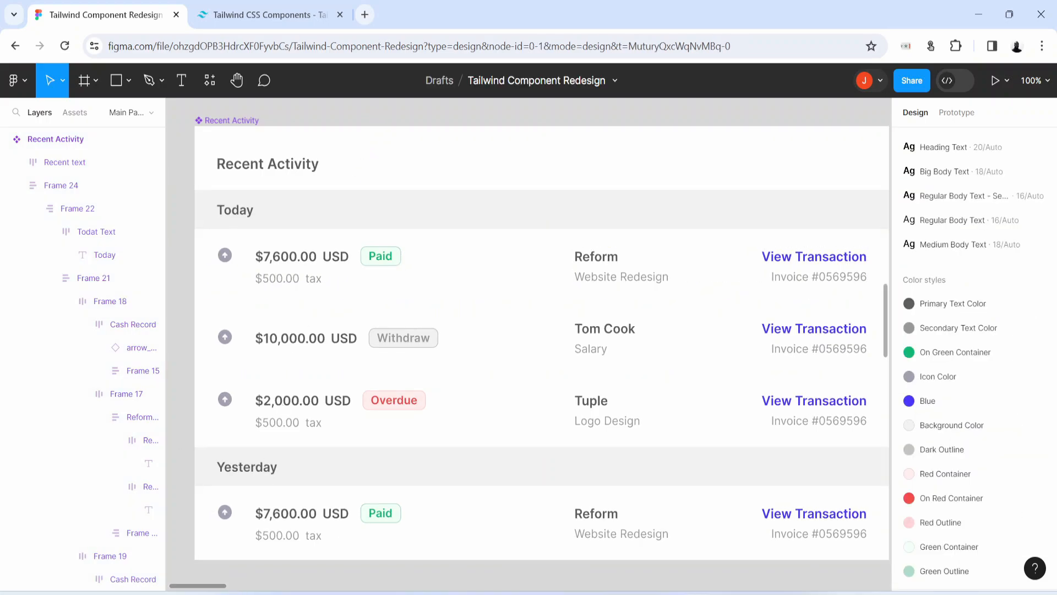
click(209, 126)
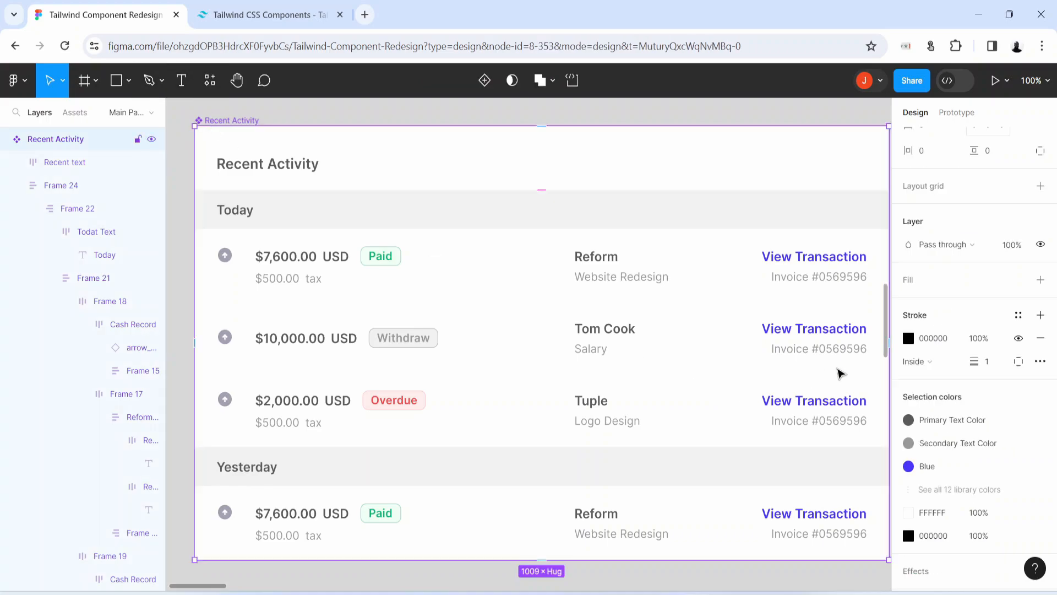
- Set the Recent Activity component's stroke position to Outside and apply the Dark Outline color style to it
click(938, 367)
click(932, 376)
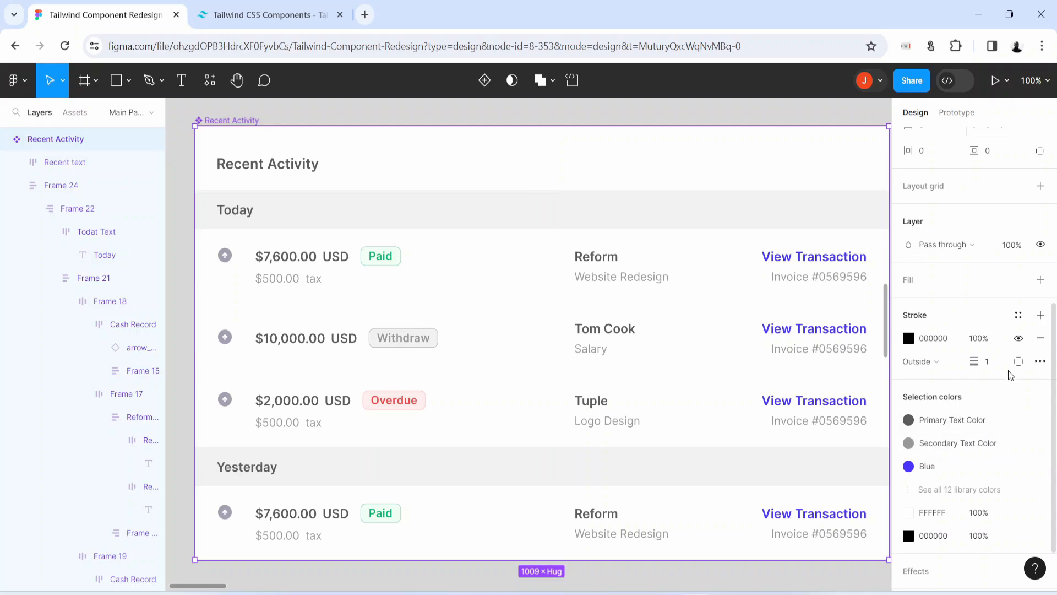
click(1019, 317)
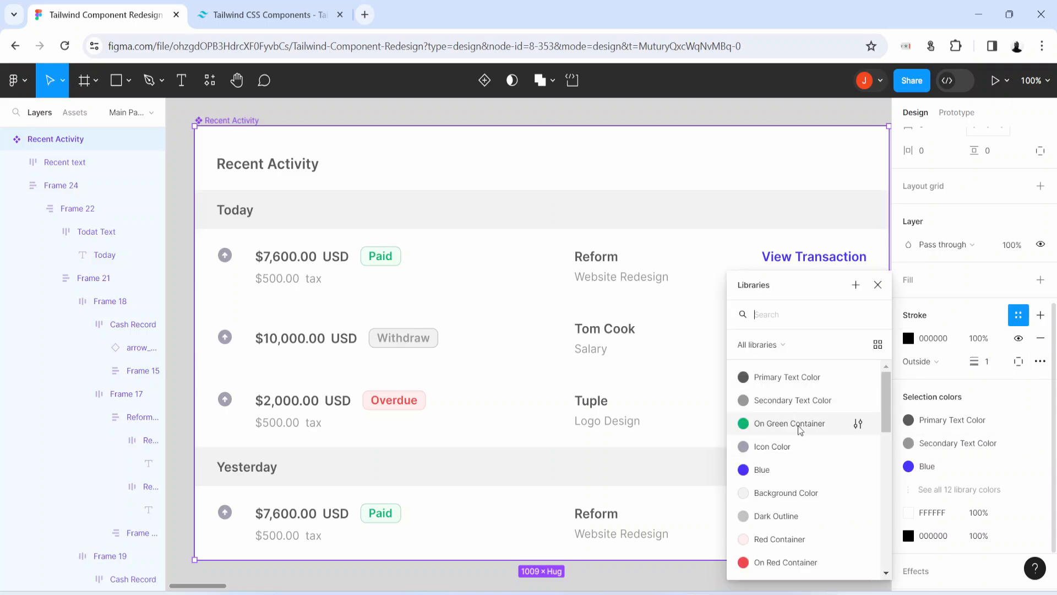
click(785, 515)
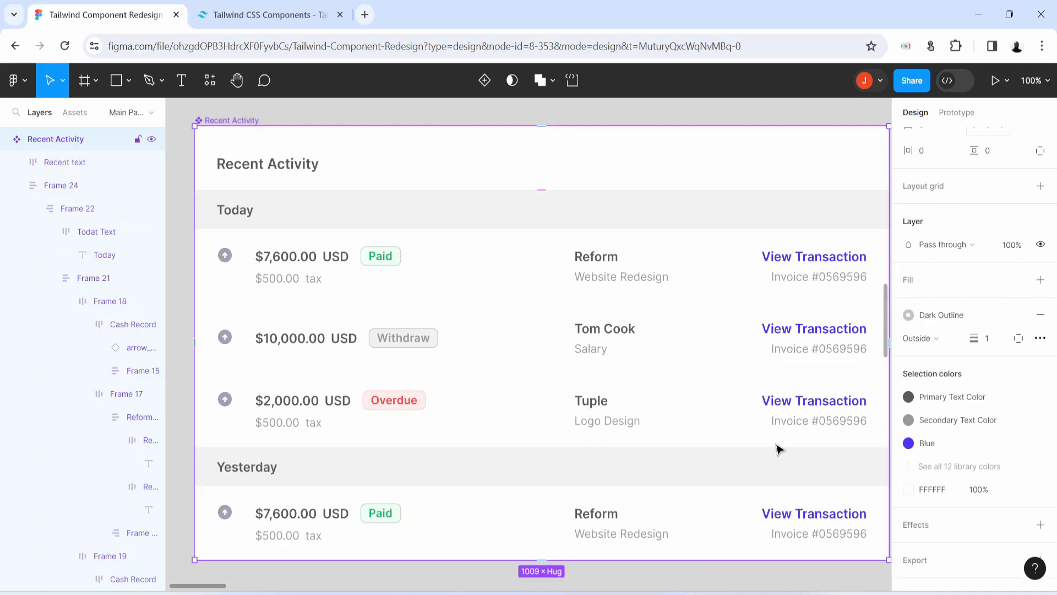
key(Escape)
- Give the Recent Activity component a corner radius of 16 and turn on Clip content
click(343, 151)
scroll(906, 351, up, 6)
click(1003, 266)
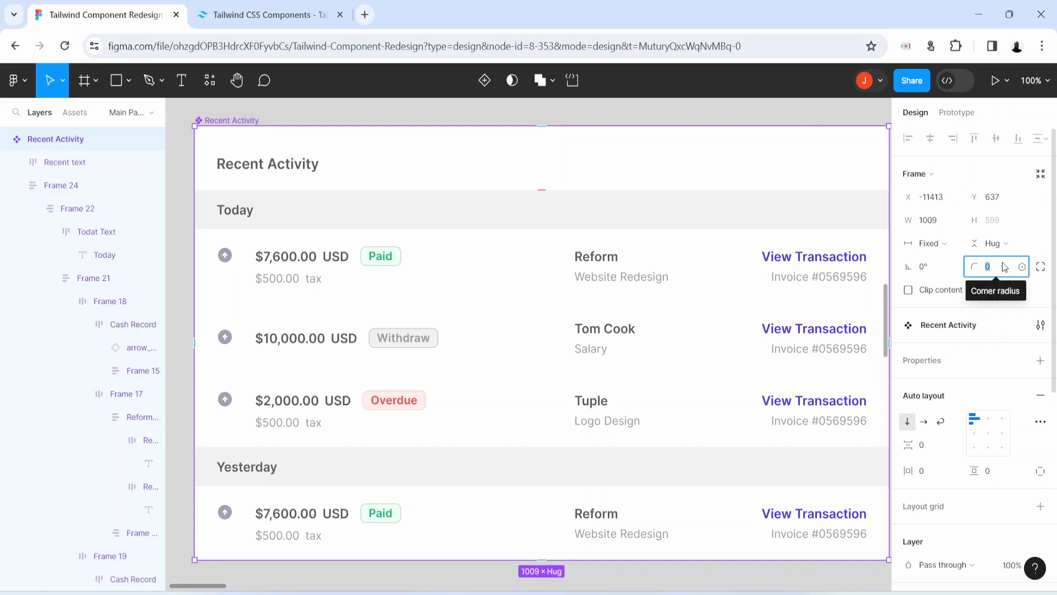
text(16)
key(Return)
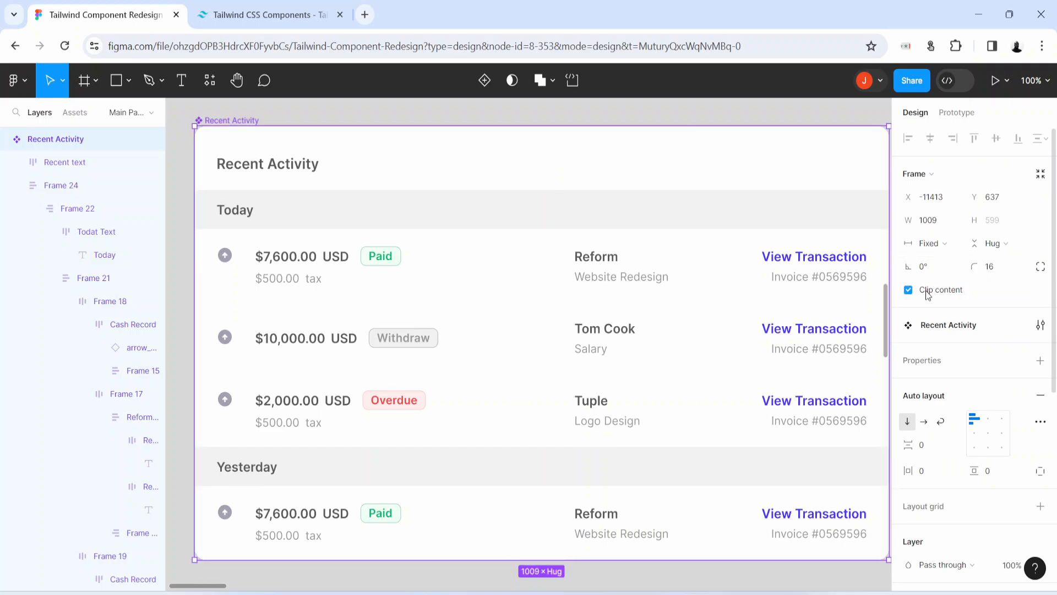
click(431, 116)
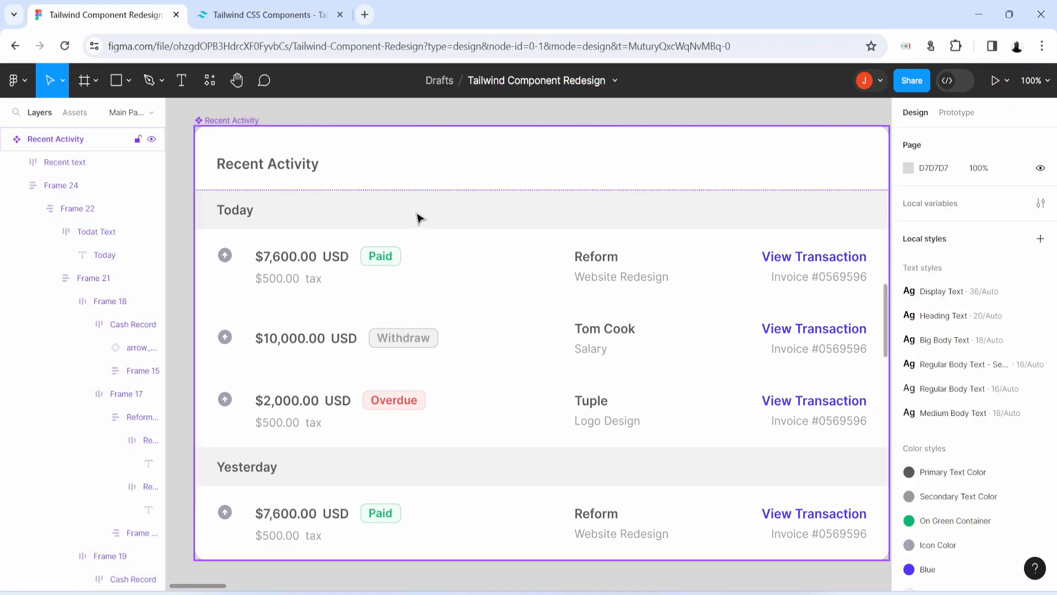
- Move the Last 30 days stats reference screenshot to an empty canvas area and make room beside it for the rebuild
drag(677, 329, 688, 342)
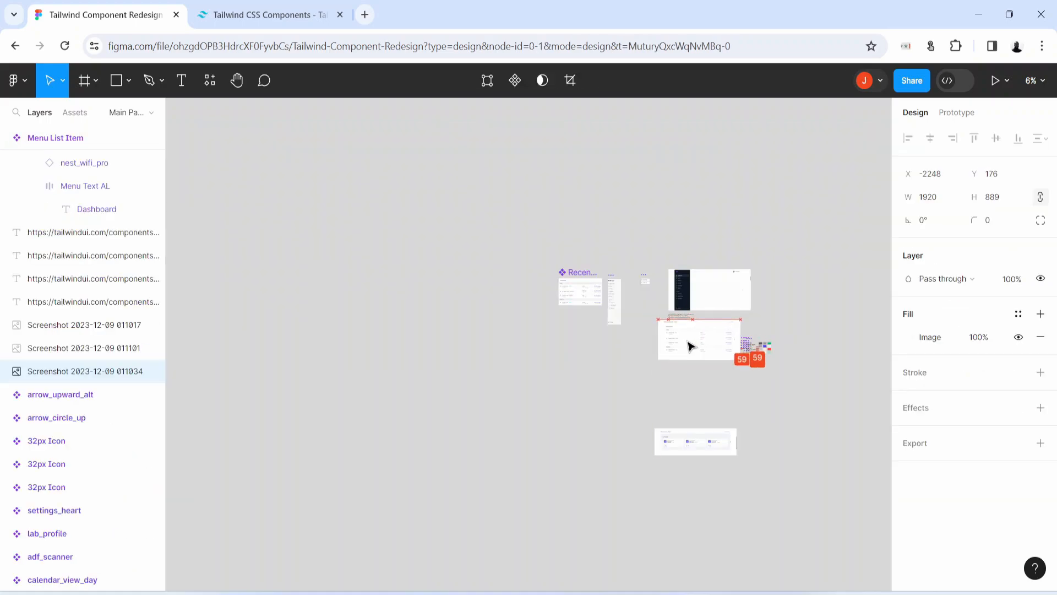
drag(684, 451, 394, 371)
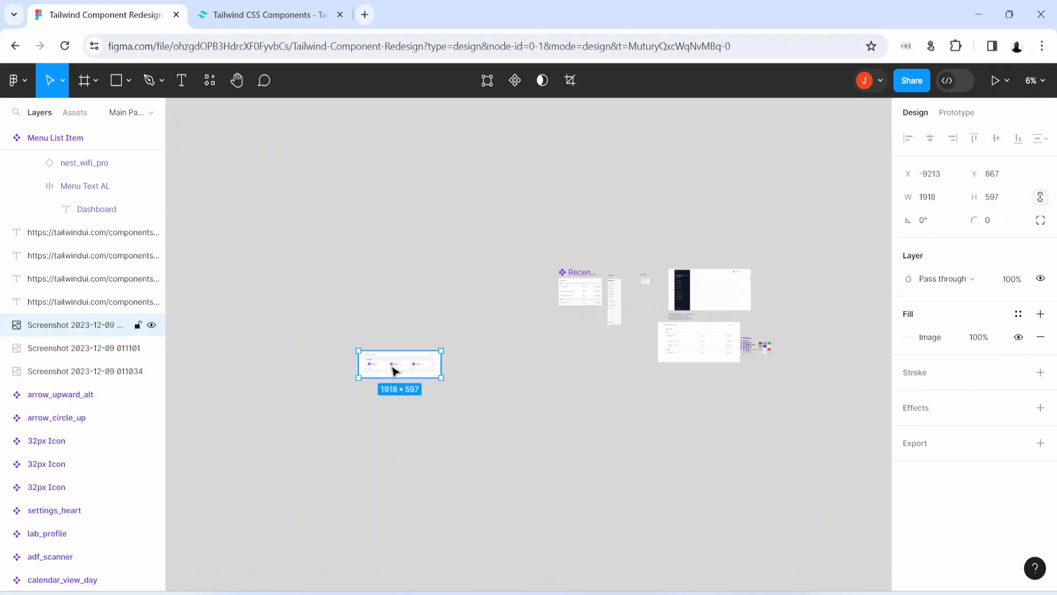
key(ctrl+plus)
key(ctrl+plus)
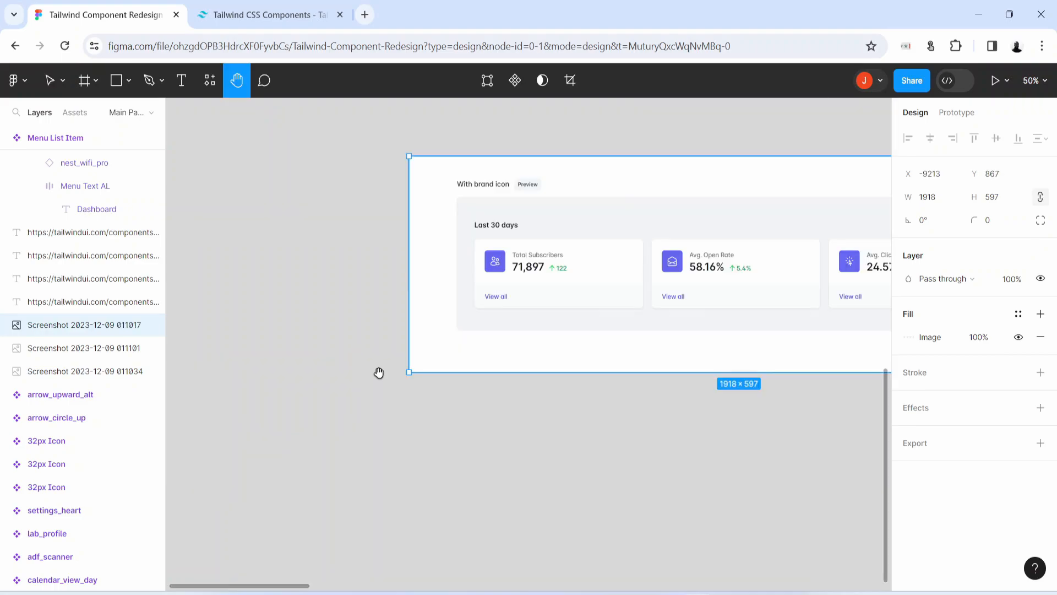
key(ctrl+plus)
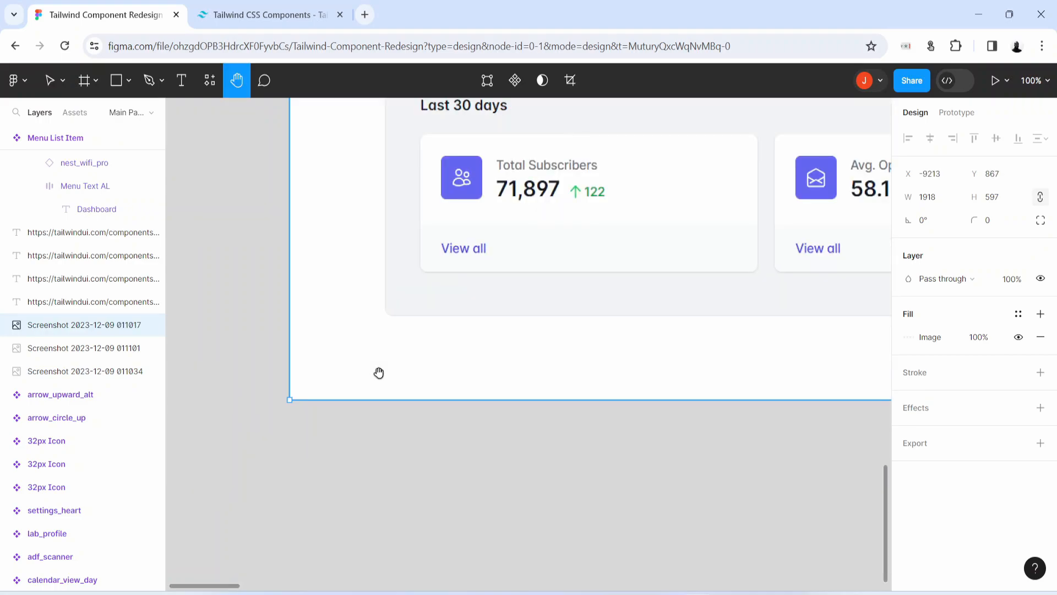
drag(487, 223, 430, 343)
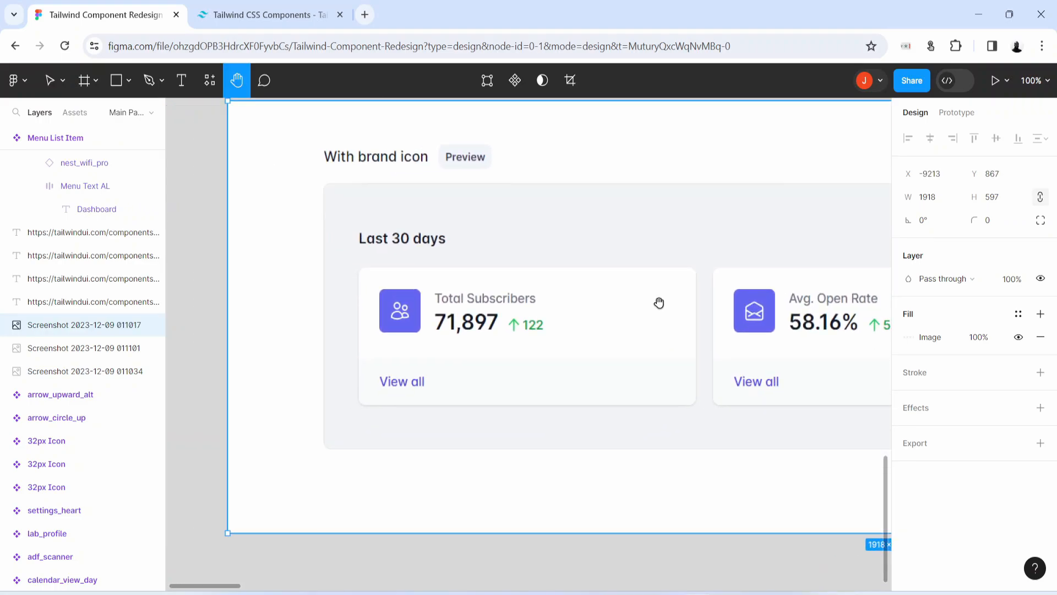
drag(359, 312, 682, 473)
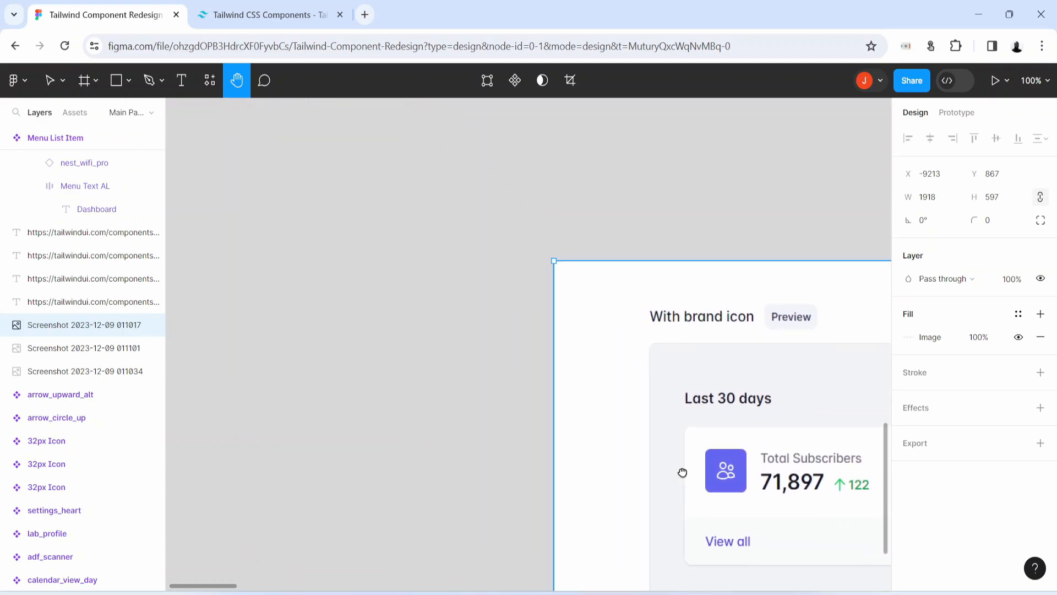
- Add a text layer reading "Last 30 Days" beside the stats reference screenshot
key(t)
click(265, 279)
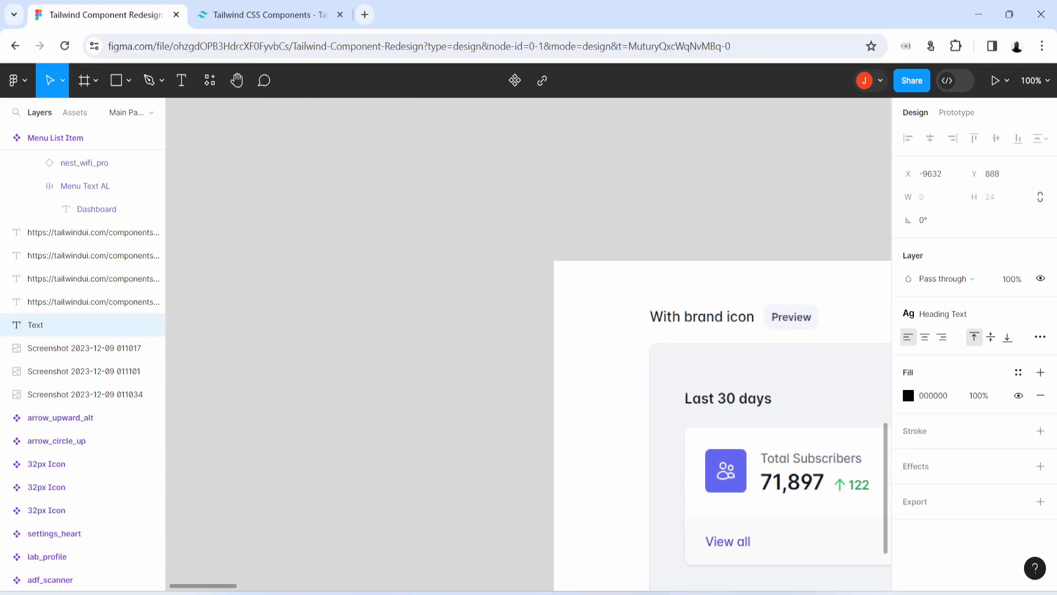
text(Last 30 Days)
key(Escape)
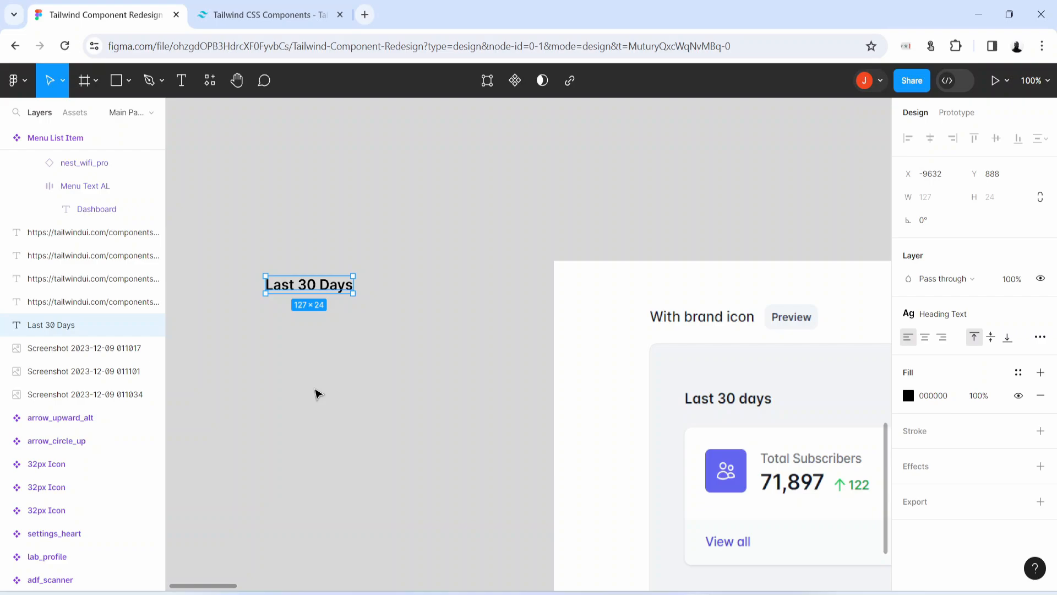
- Apply the Heading Text style and Primary Text Color to the Last 30 Days text, and move it slightly higher on the canvas
click(967, 313)
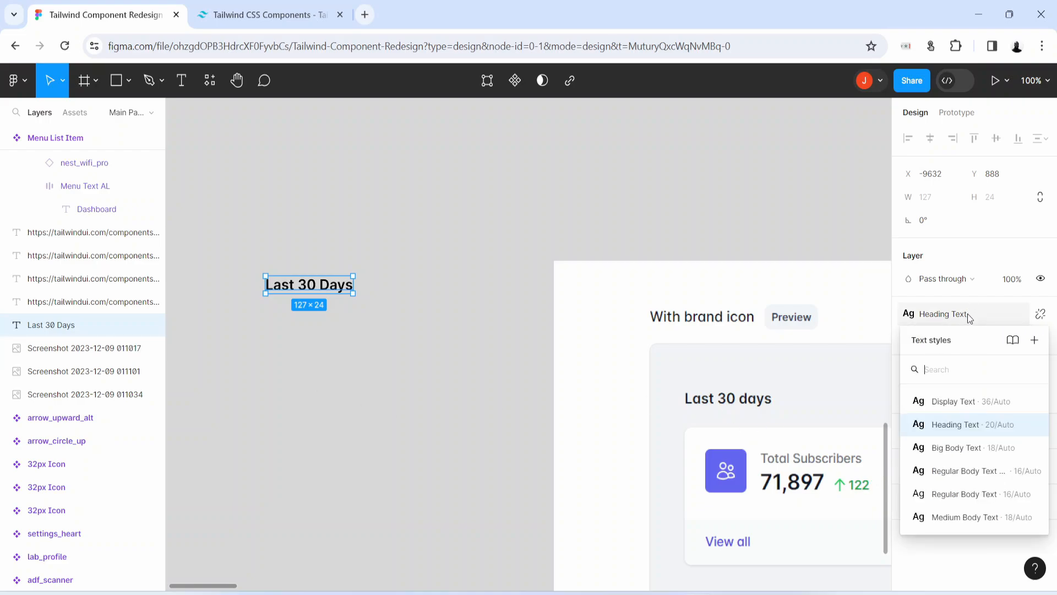
click(947, 414)
click(1021, 380)
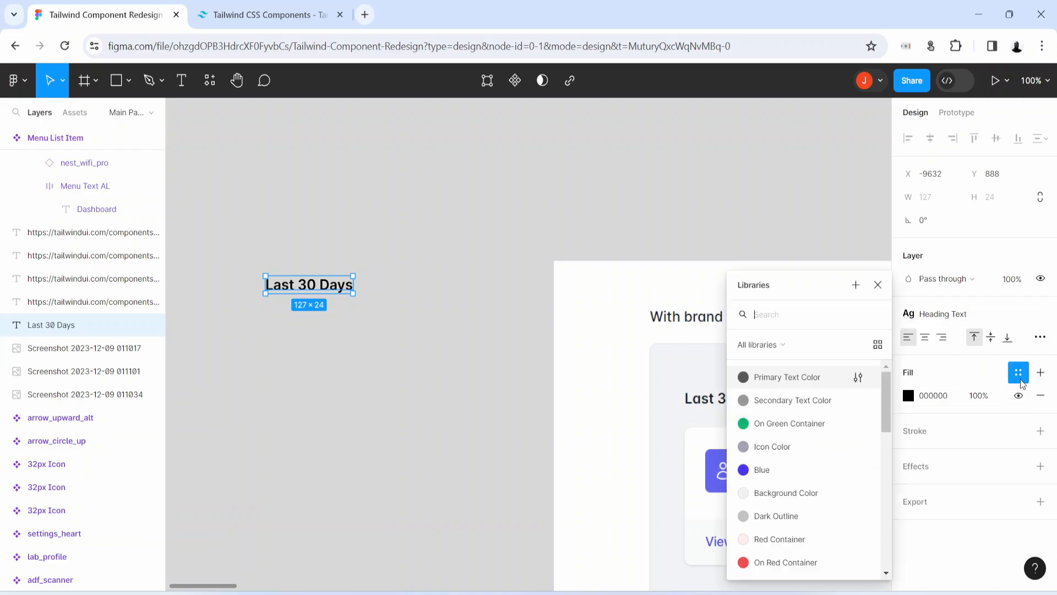
click(792, 380)
drag(281, 295, 272, 254)
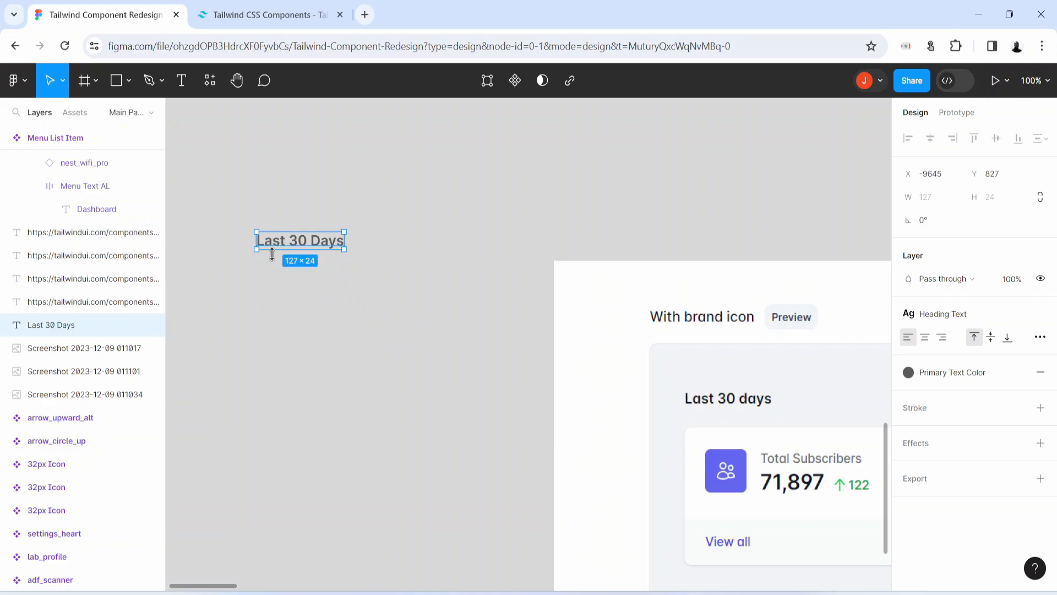
- Wrap the Last 30 Days text in an auto layout frame with 0 padding and rename the frame Last AL
key(shift+a)
click(931, 405)
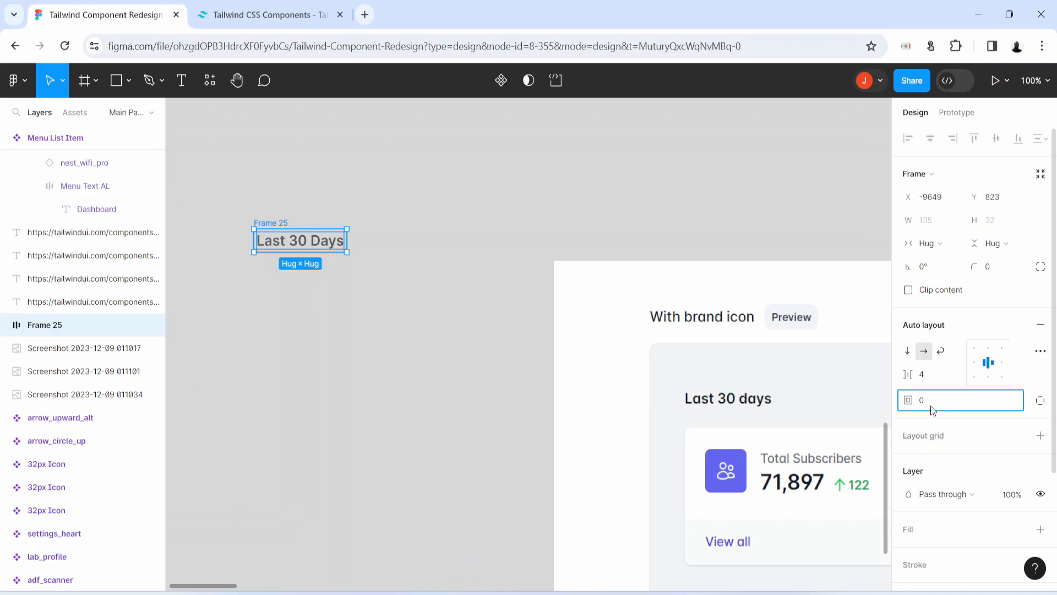
text(0)
key(Return)
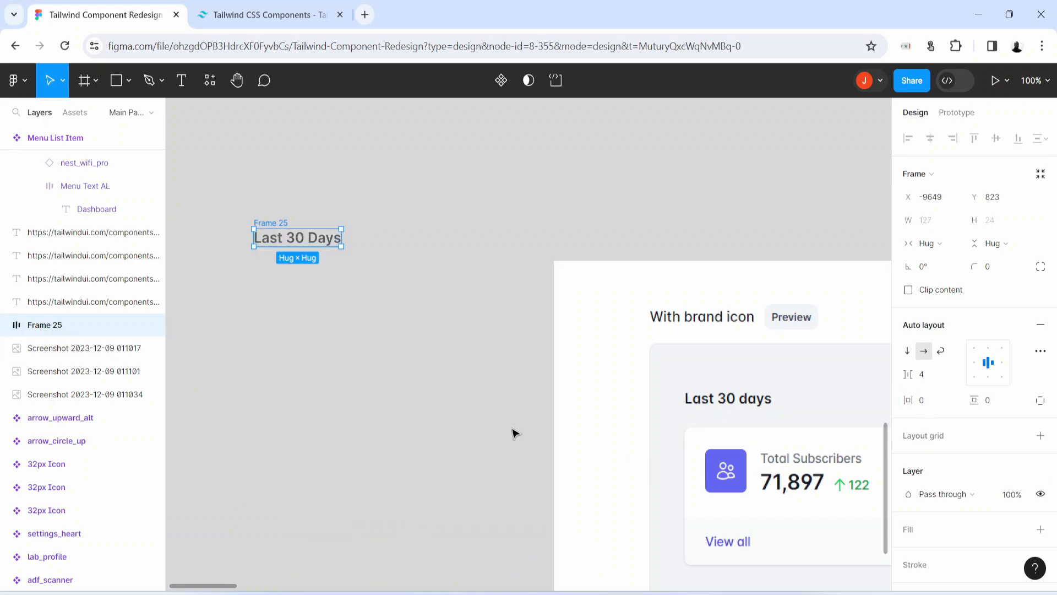
double_click(270, 223)
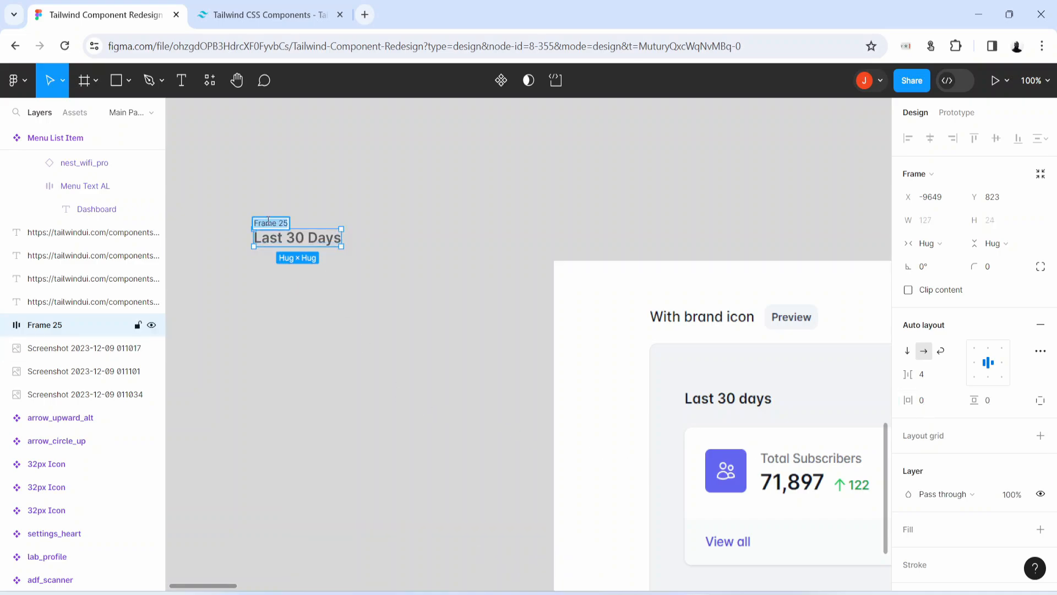
text(Last AL)
key(Return)
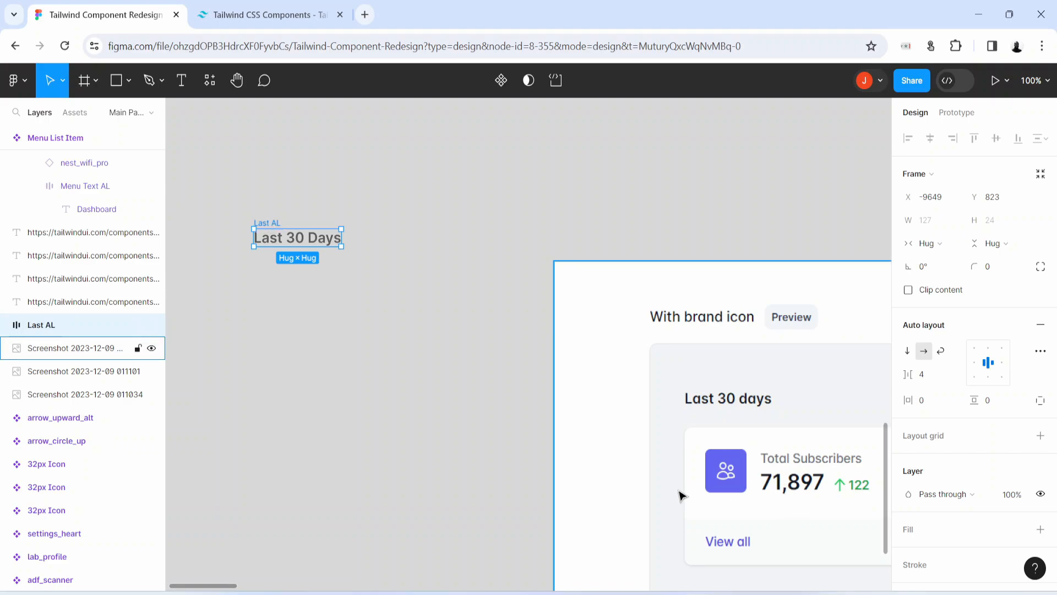
- Create a new frame below the Last 30 Days heading and resize it to 64 × 64 with proportions constrained
scroll(681, 495, down, 2)
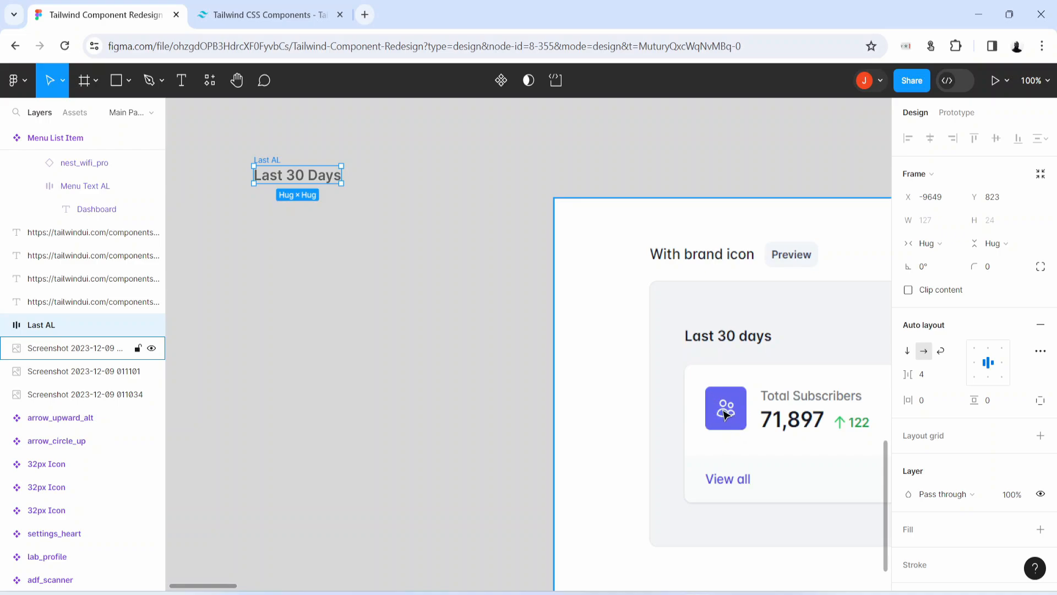
key(Escape)
click(82, 80)
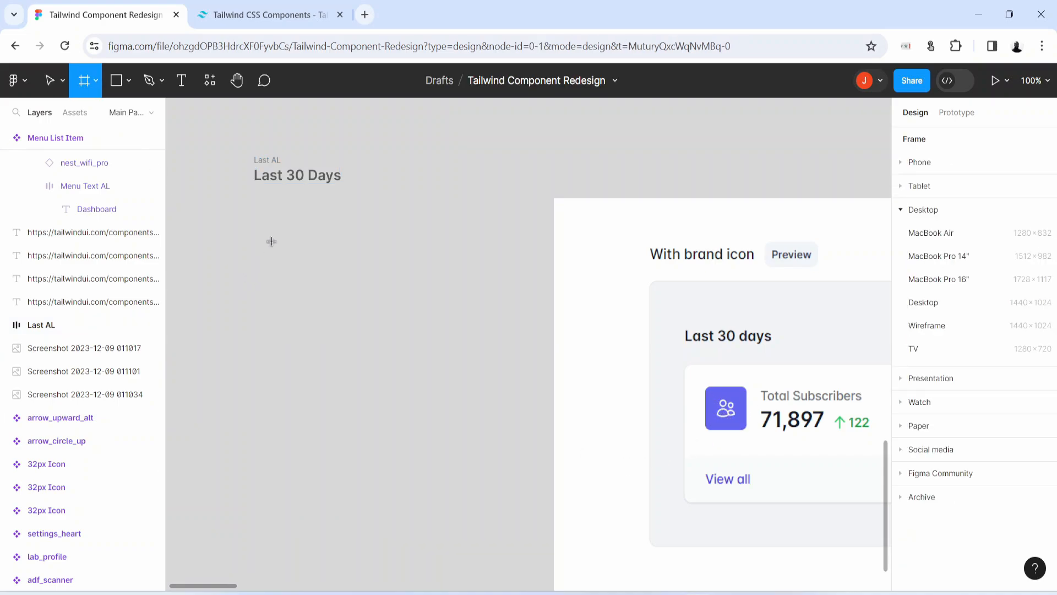
click(286, 300)
drag(286, 309, 294, 283)
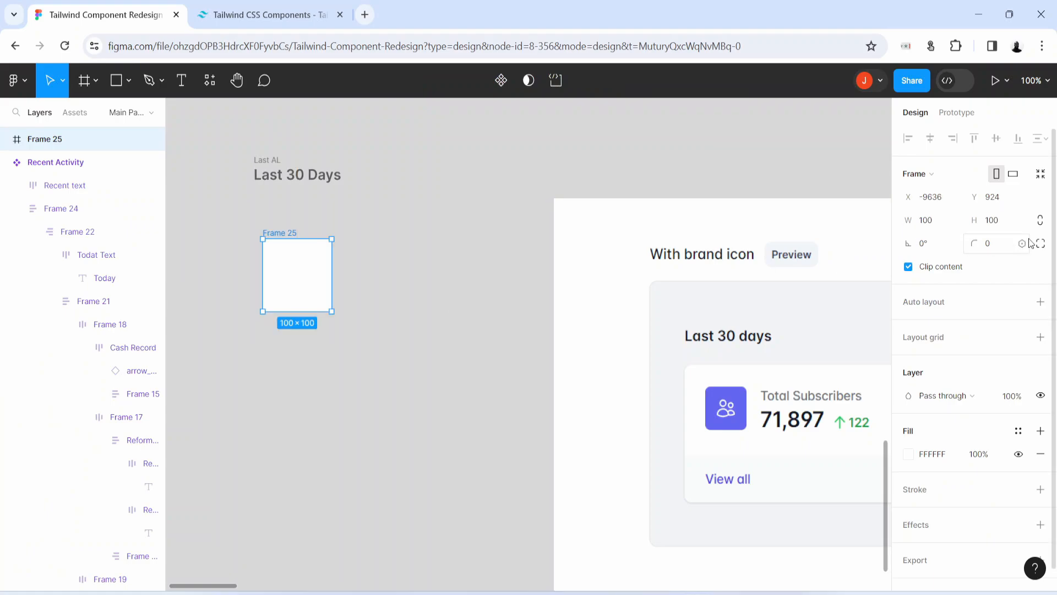
click(946, 221)
text(64)
key(Return)
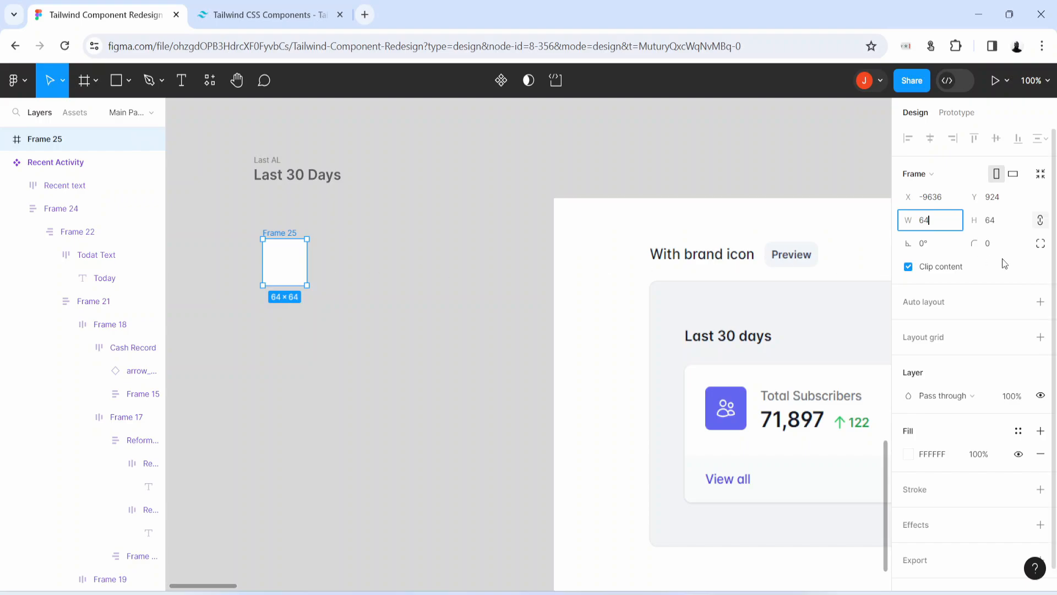
click(1016, 223)
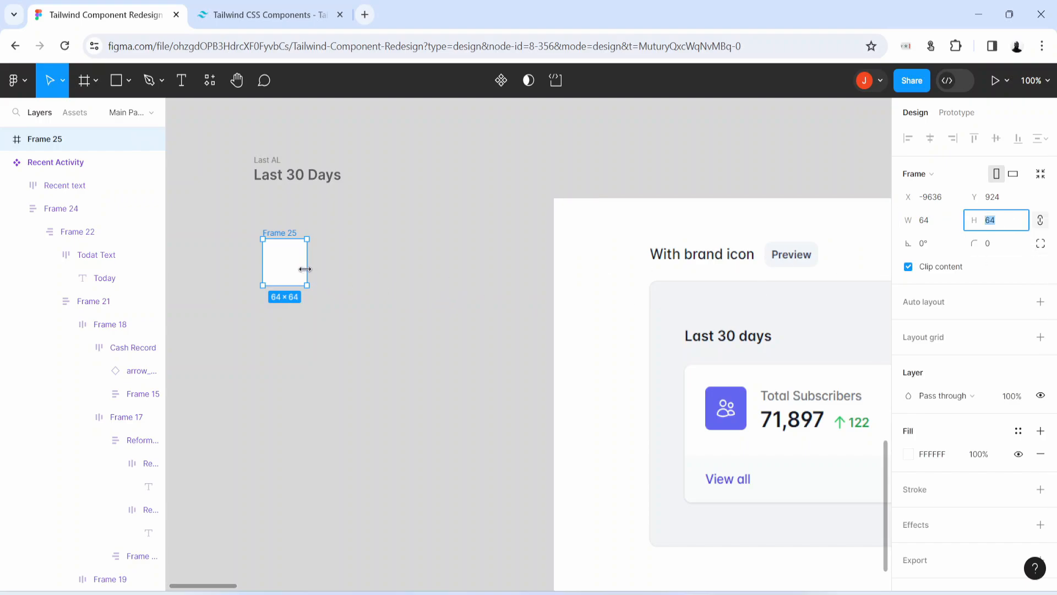
- Give the 64 × 64 frame a corner radius of 8 and apply the Blue color style as its fill
click(1001, 249)
text(8)
key(Return)
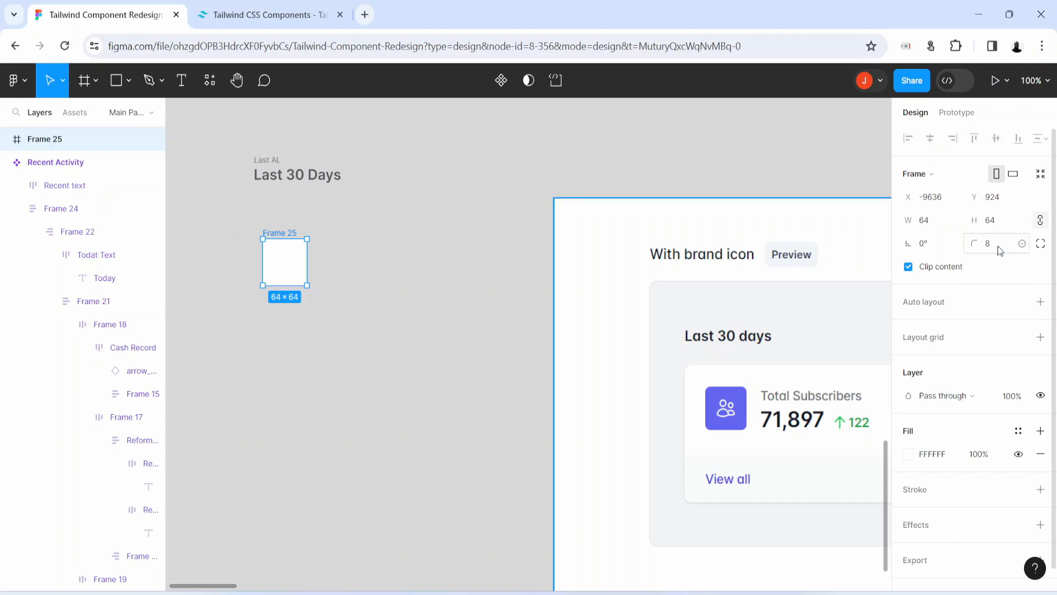
scroll(953, 498, down, 1)
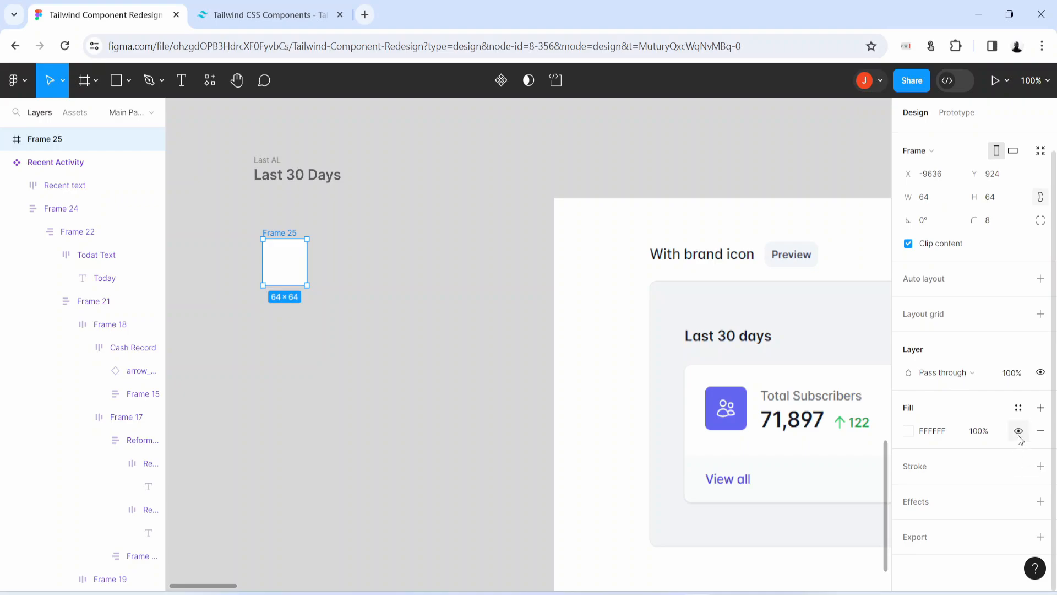
click(1020, 410)
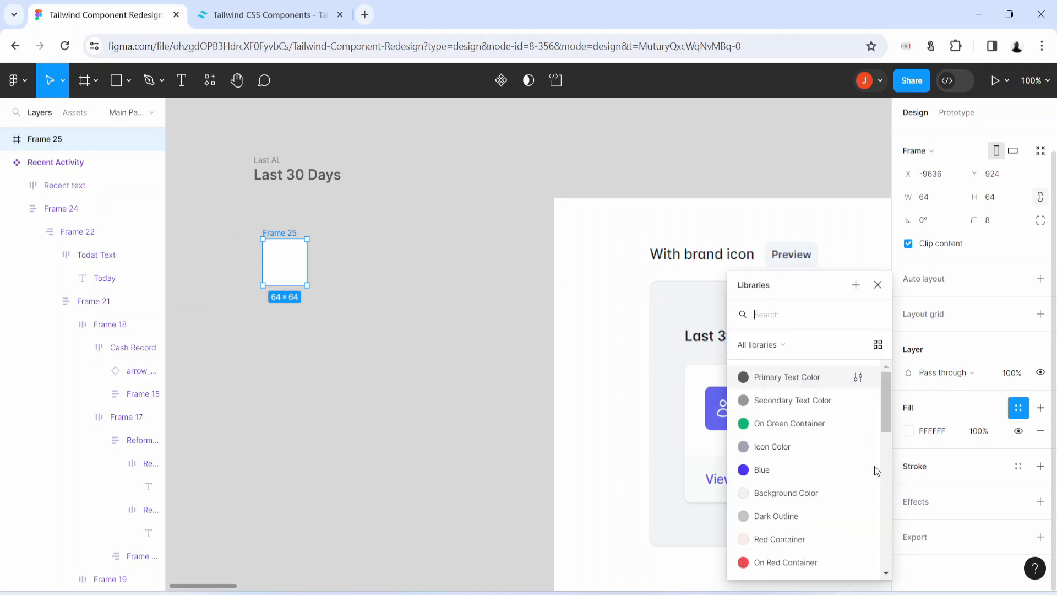
click(791, 472)
- Add the two-person 32px Icon component from the local assets and center it inside the blue frame
key(plus)
key(space)
drag(283, 316, 649, 390)
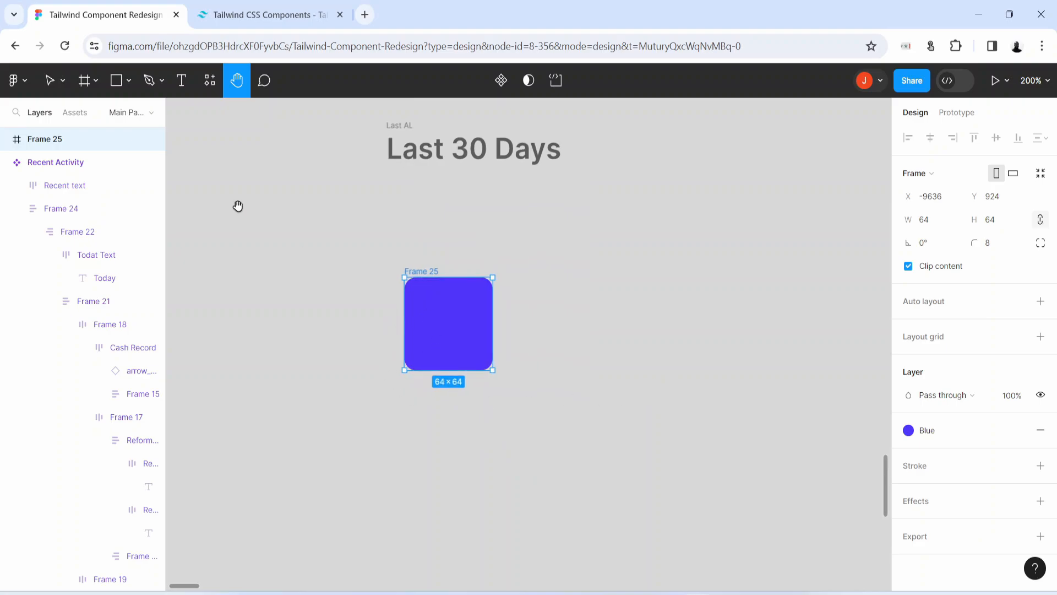
click(77, 115)
scroll(94, 480, down, 4)
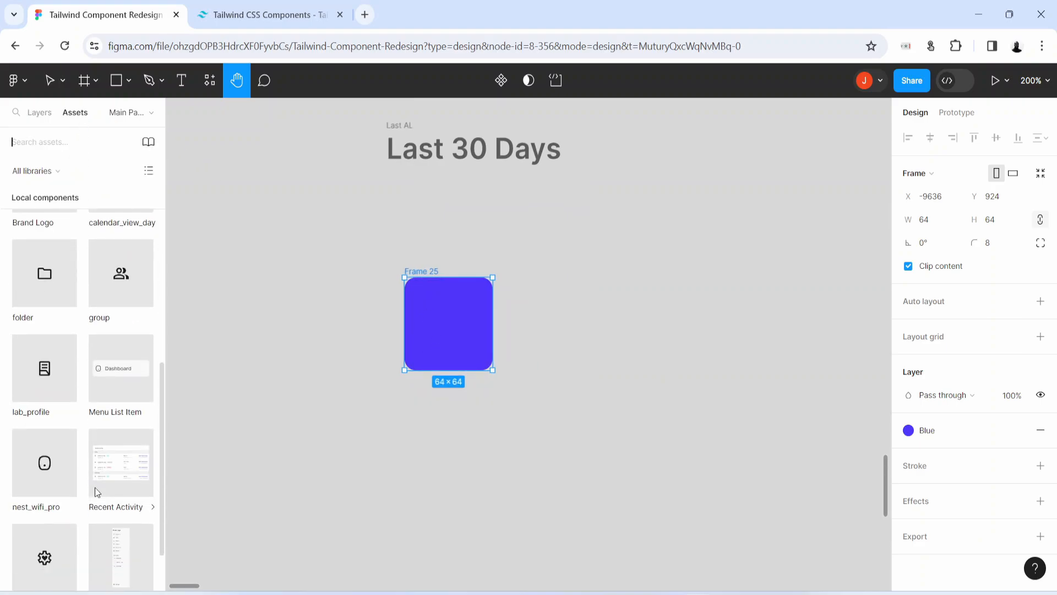
scroll(95, 487, up, 5)
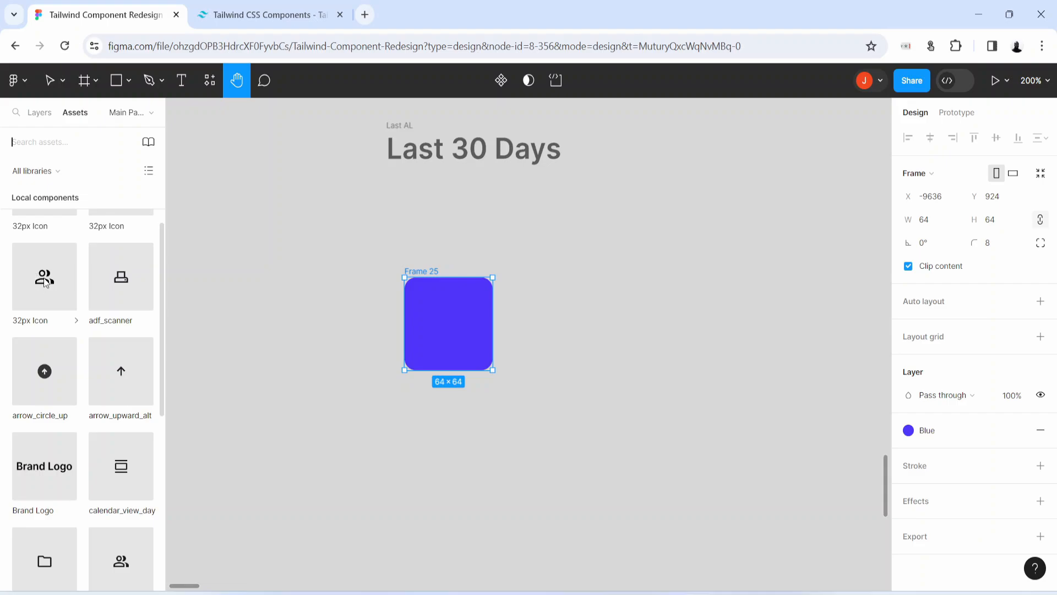
drag(45, 282, 665, 299)
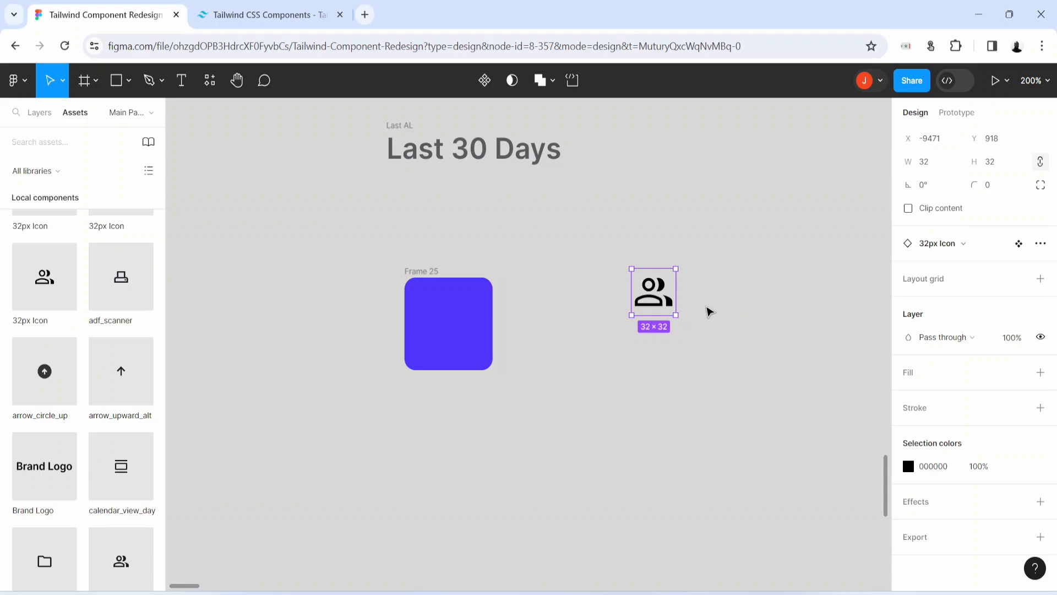
drag(659, 297, 457, 328)
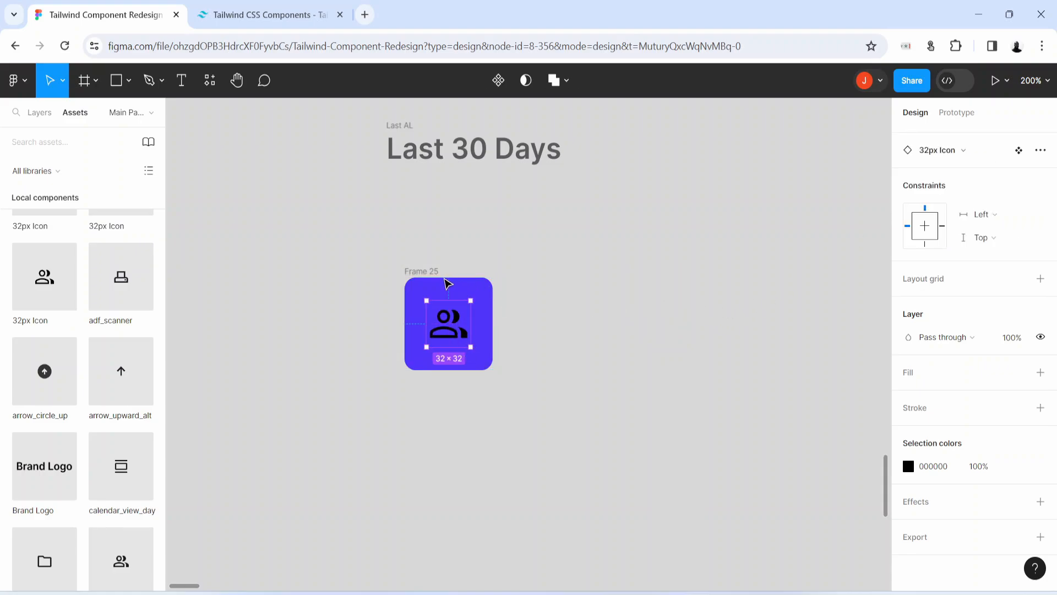
- Recolor the people icon to FFFFFF and set its horizontal and vertical constraints to Center
click(1019, 465)
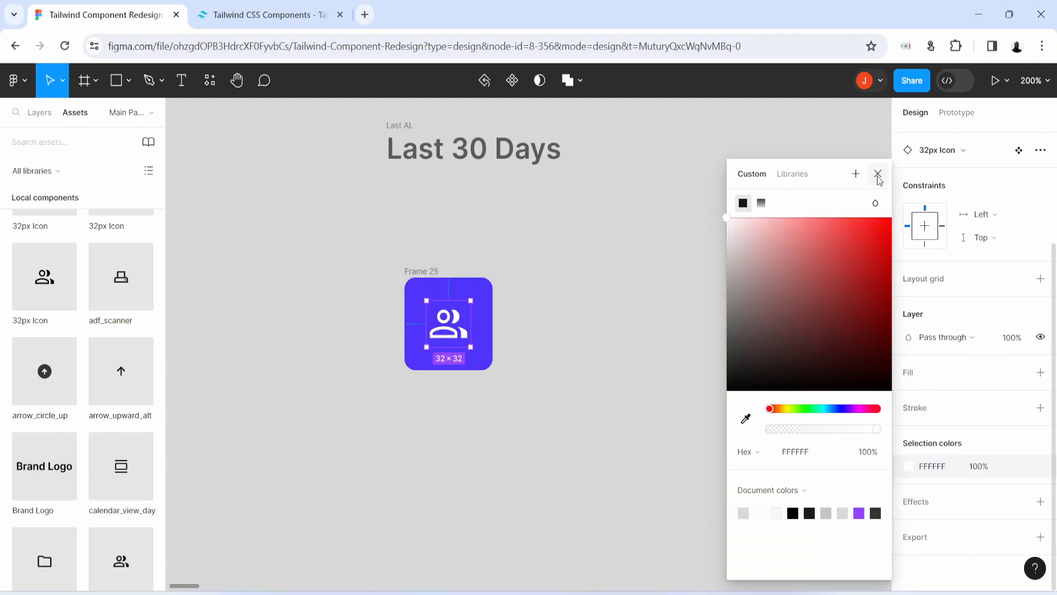
click(878, 174)
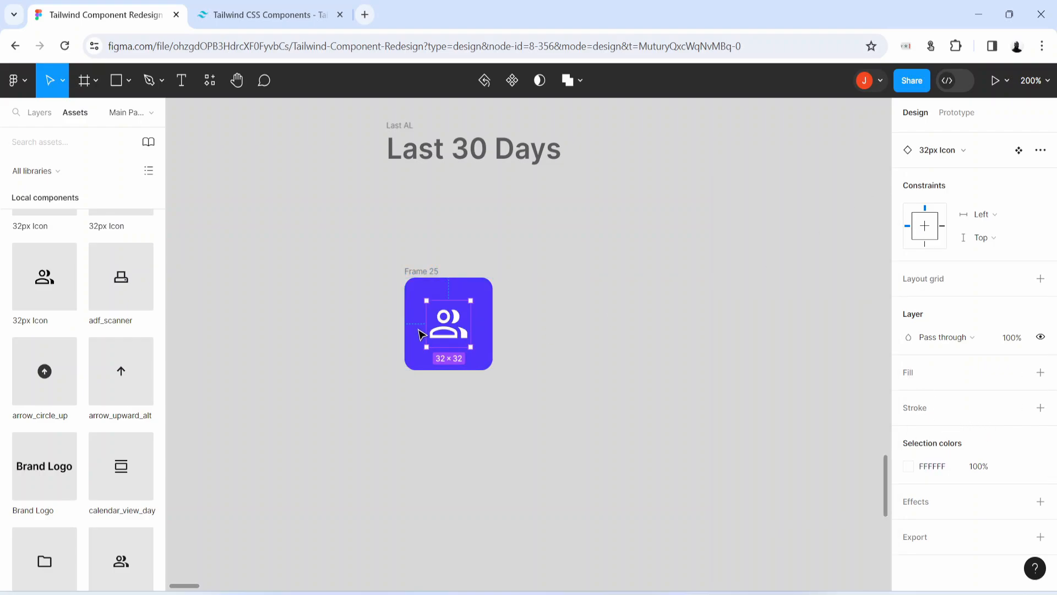
click(994, 214)
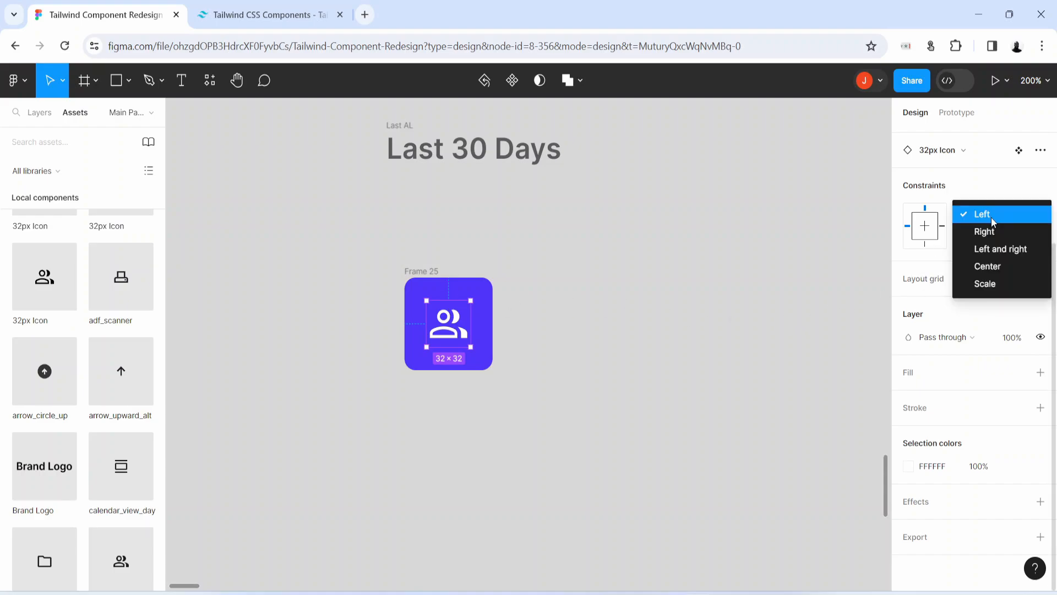
click(989, 266)
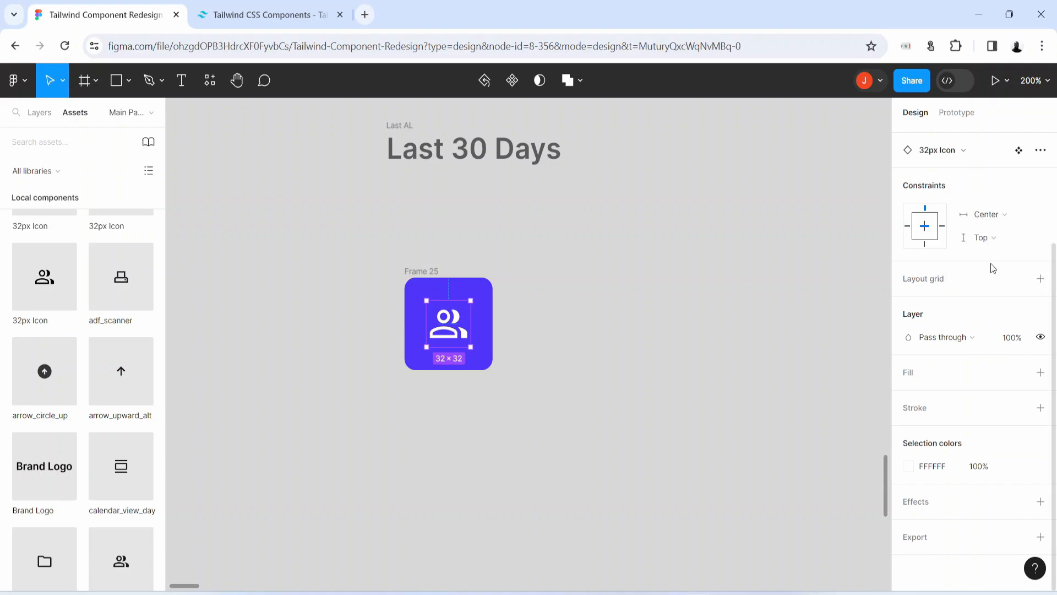
click(997, 239)
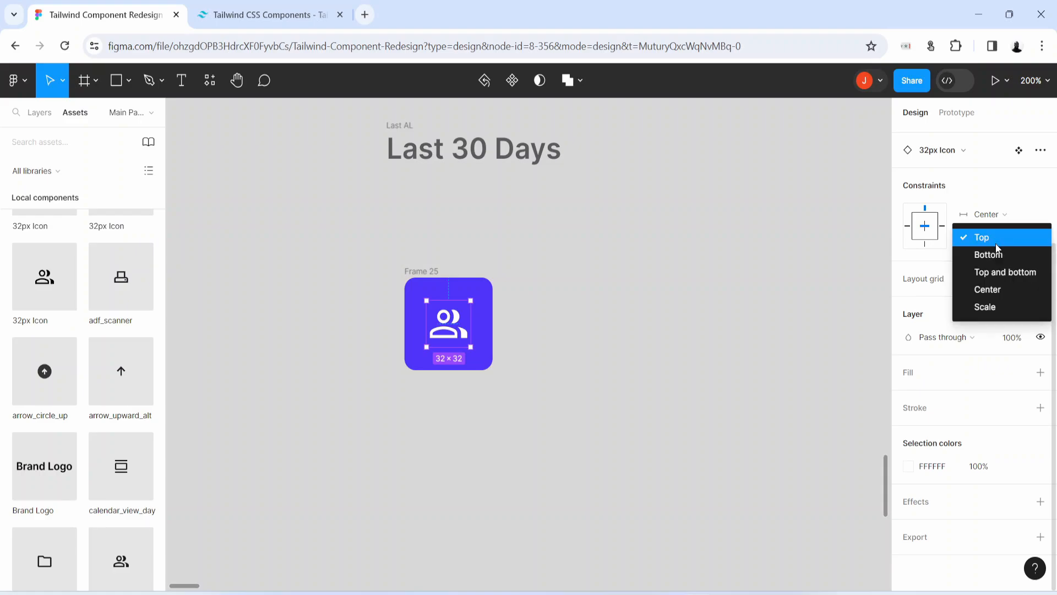
click(986, 288)
scroll(977, 453, up, 3)
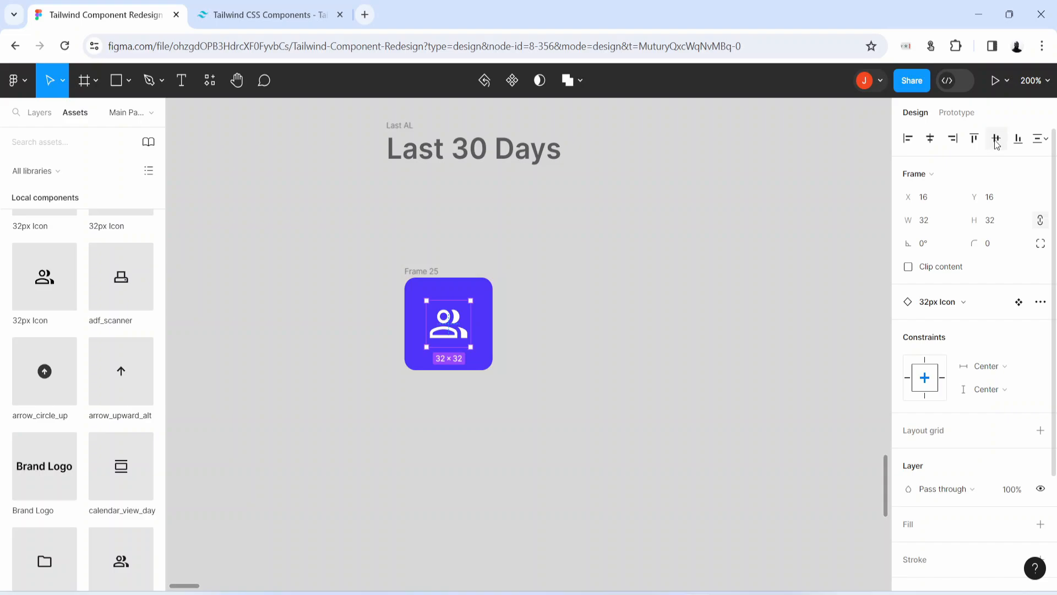
- Move the blue icon frame slightly down and to the left on the canvas and rename it Blue container
drag(428, 271, 340, 289)
double_click(341, 289)
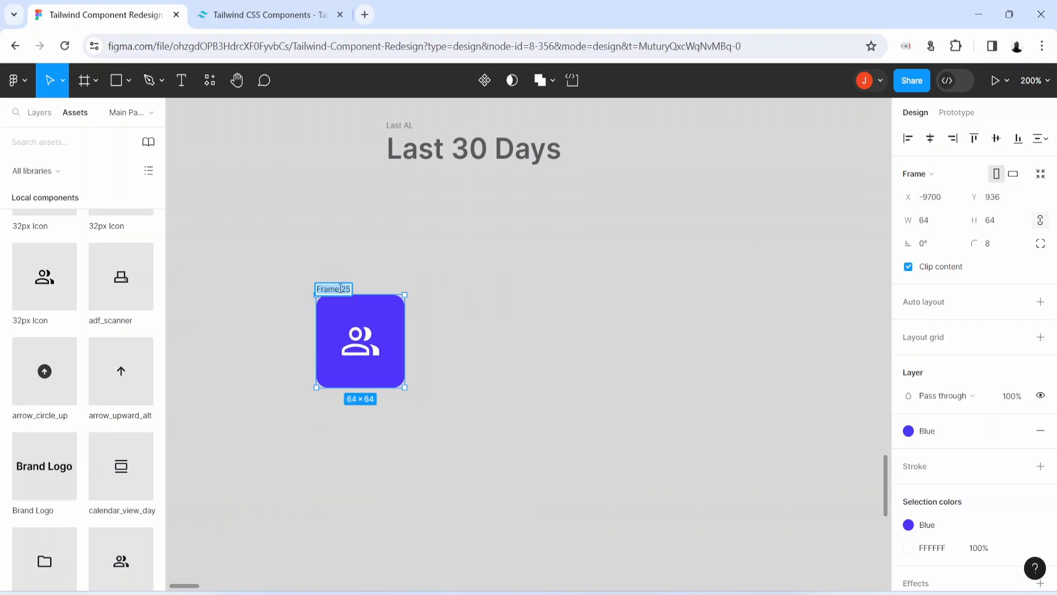
text(Blue container)
key(Return)
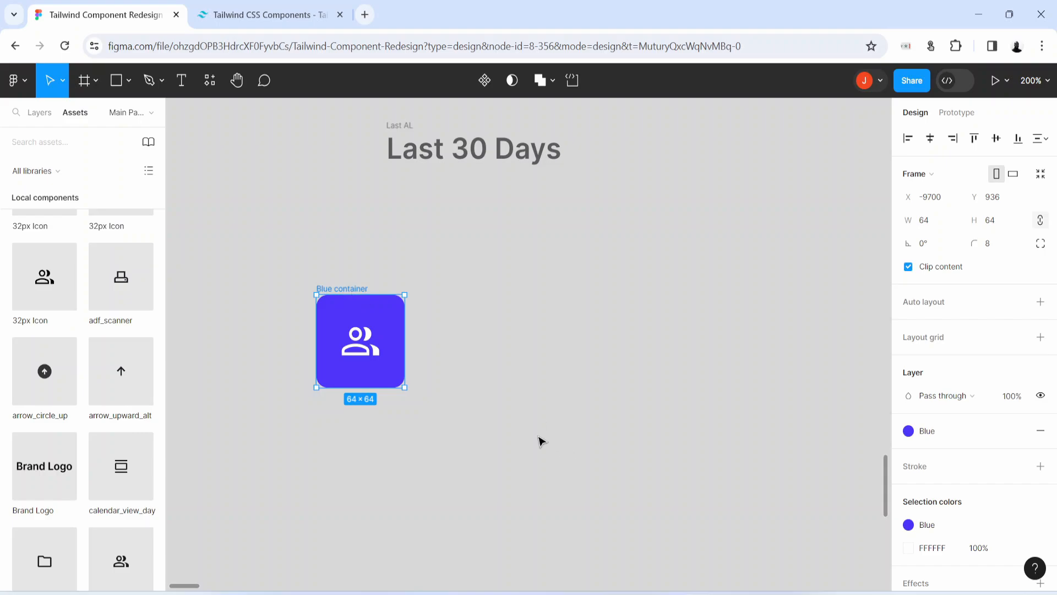
- Add a text layer reading "Total Subscribers" to the right of the blue icon container
click(526, 456)
key(space)
drag(864, 563, 369, 567)
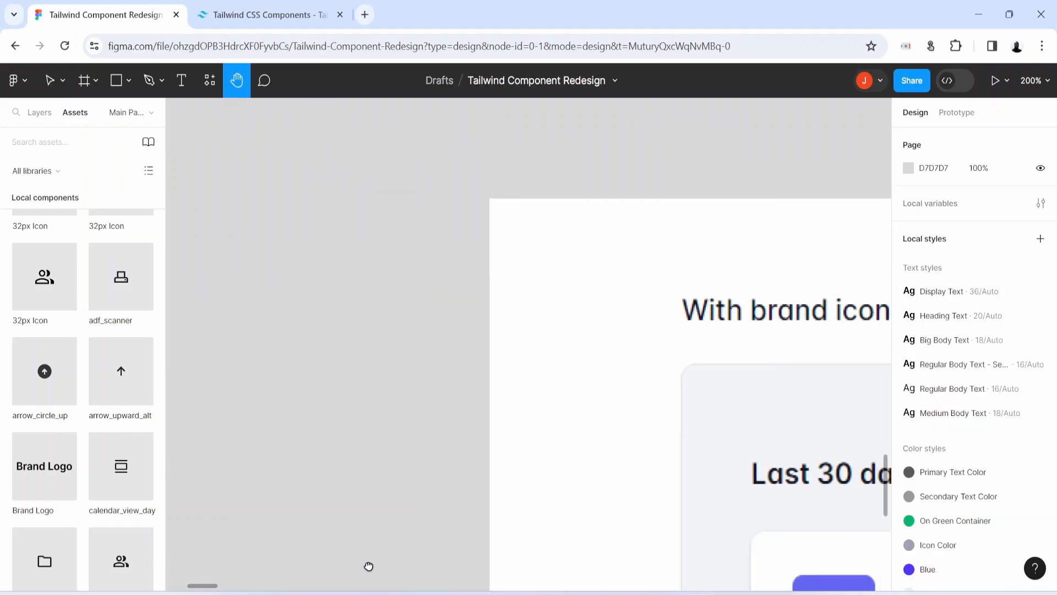
drag(762, 515, 977, 331)
drag(474, 365, 801, 408)
drag(618, 212, 621, 385)
key(t)
click(555, 319)
text(Total Subsc)
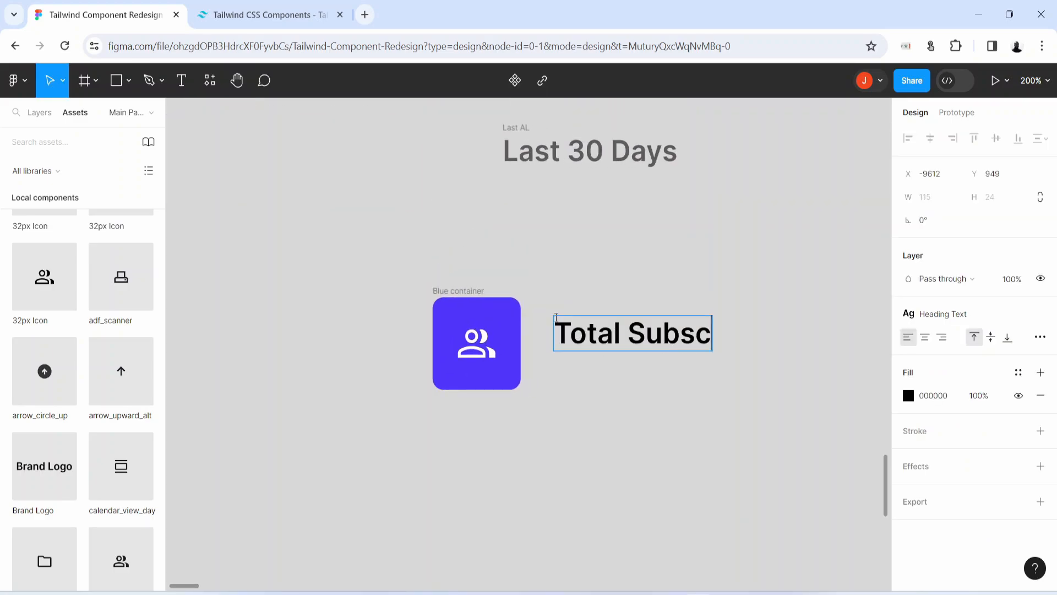
text(ribers)
key(Escape)
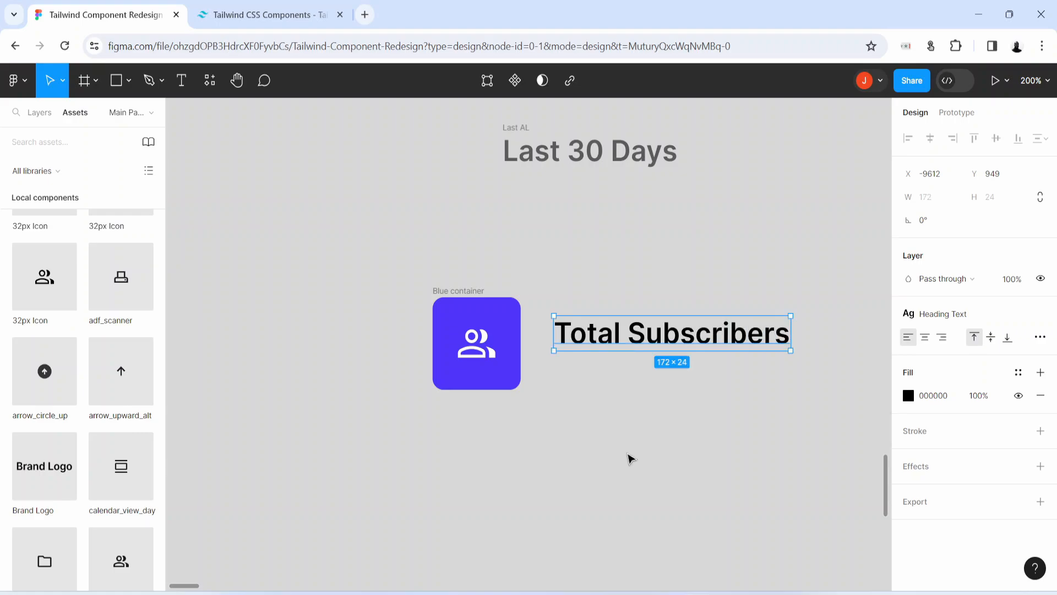
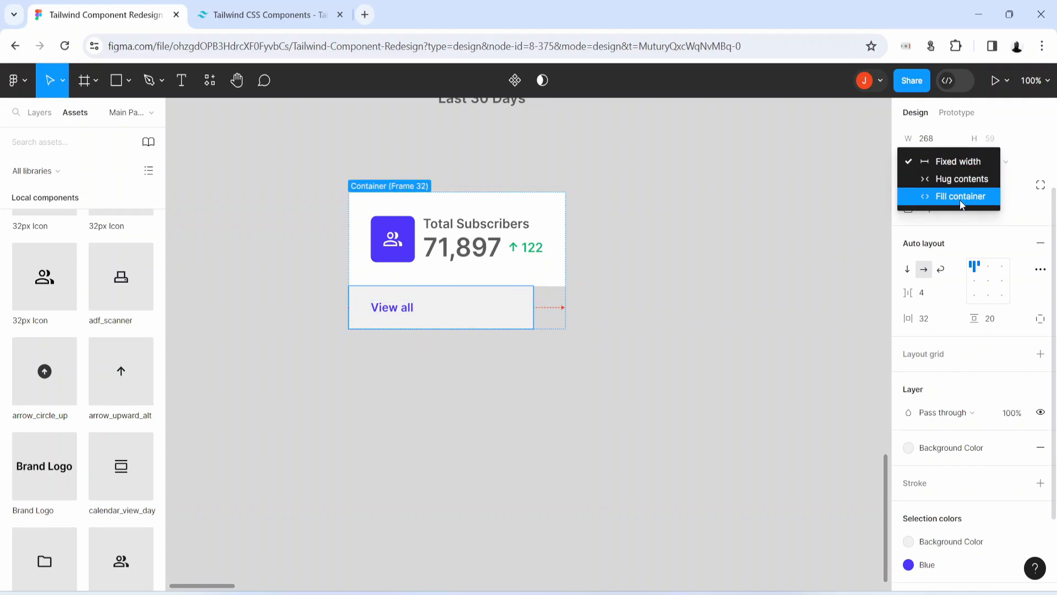
- Make the View all row fill its container's width and stretch the whole card to about 437 wide
click(960, 199)
click(359, 187)
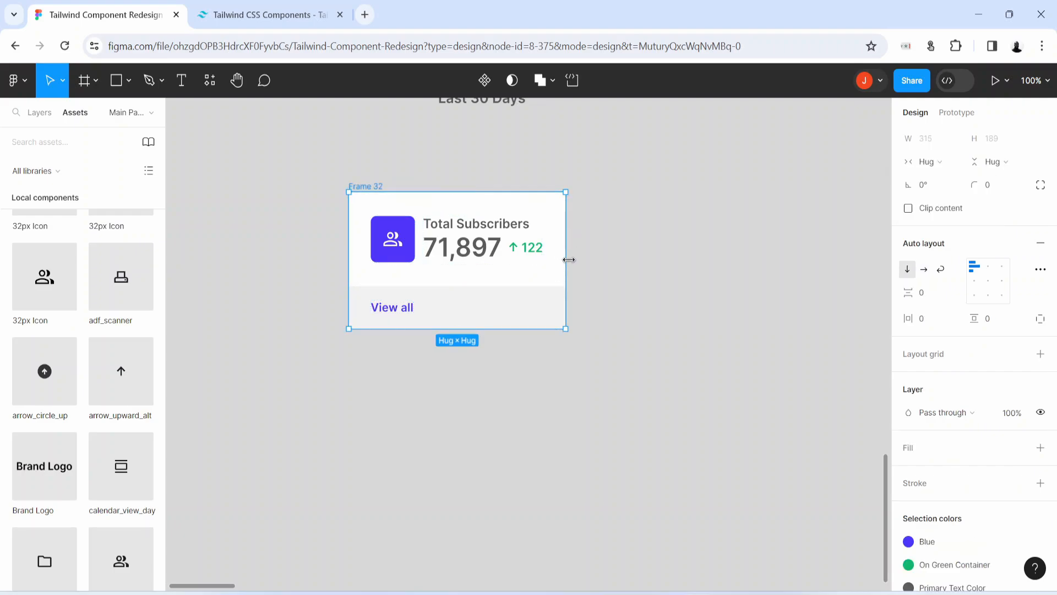
drag(569, 259, 650, 260)
click(606, 394)
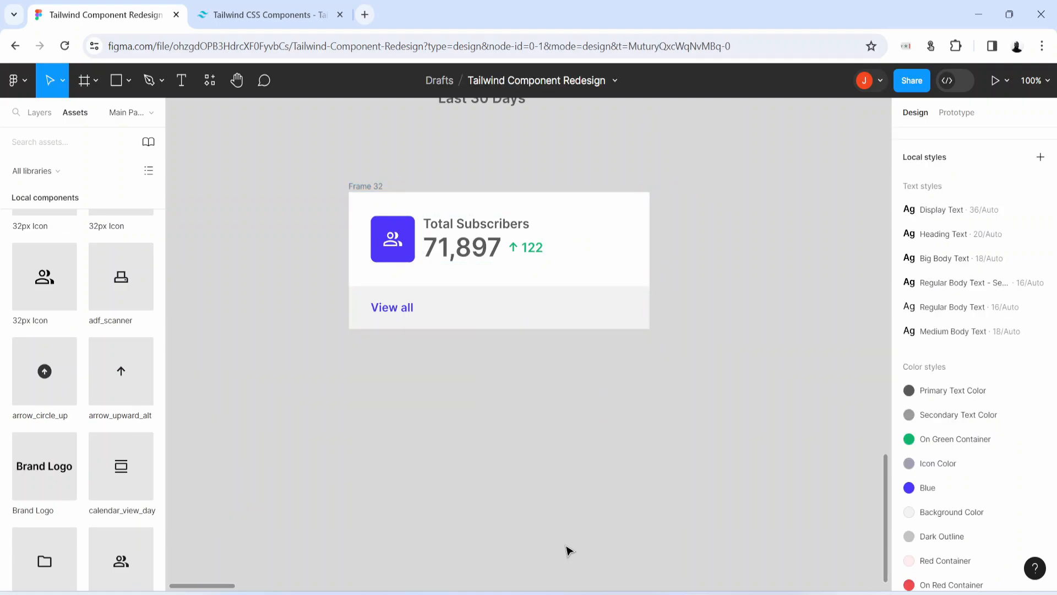
- Set the card frame's corner radius to 16 and turn on content clipping
key(space)
drag(617, 357, 660, 393)
key(ctrl+plus)
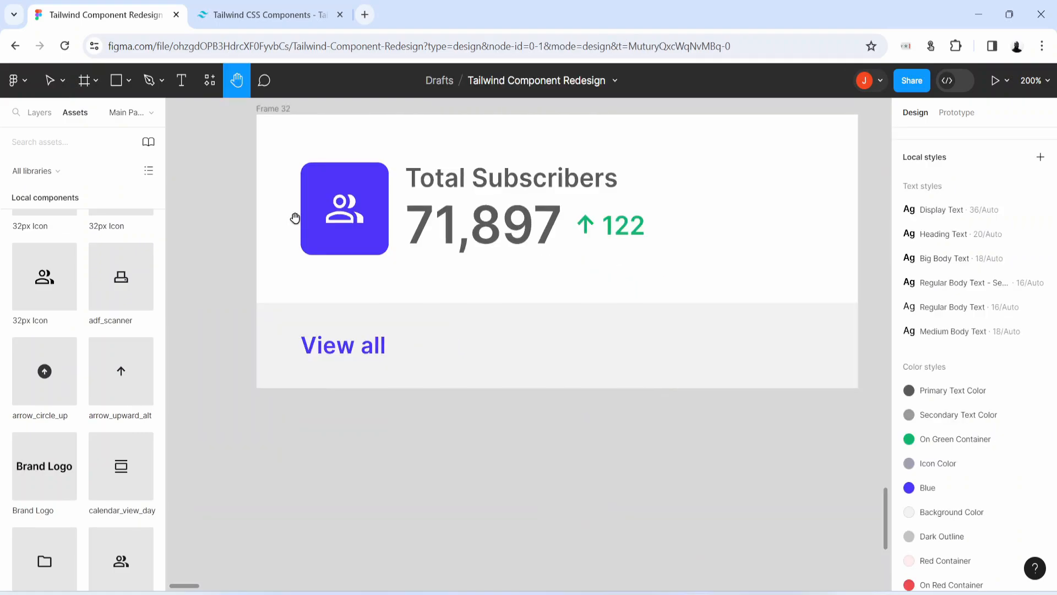
click(270, 108)
click(1002, 185)
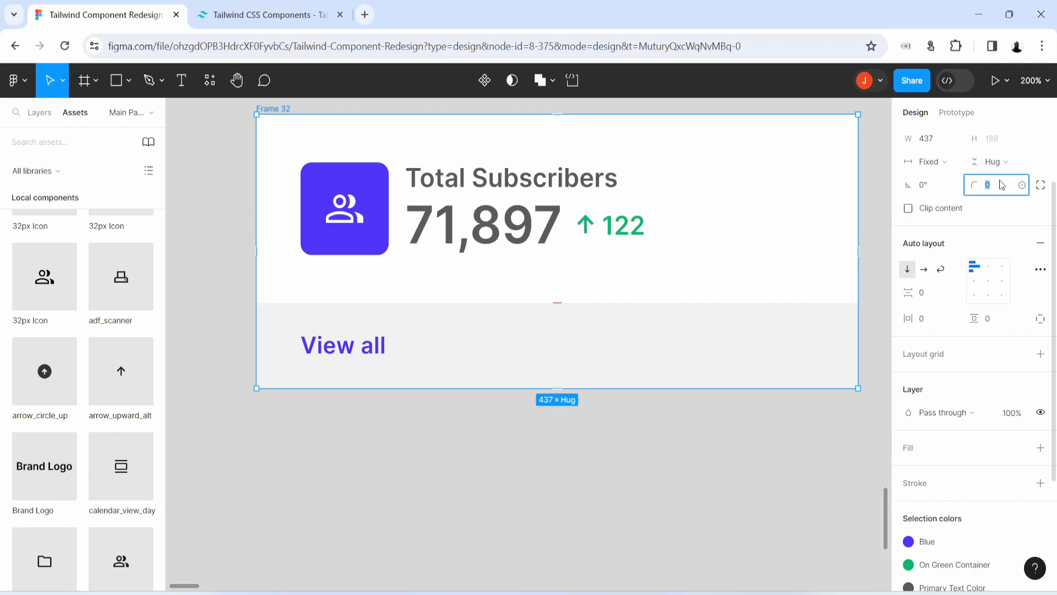
text(16)
key(Return)
click(927, 208)
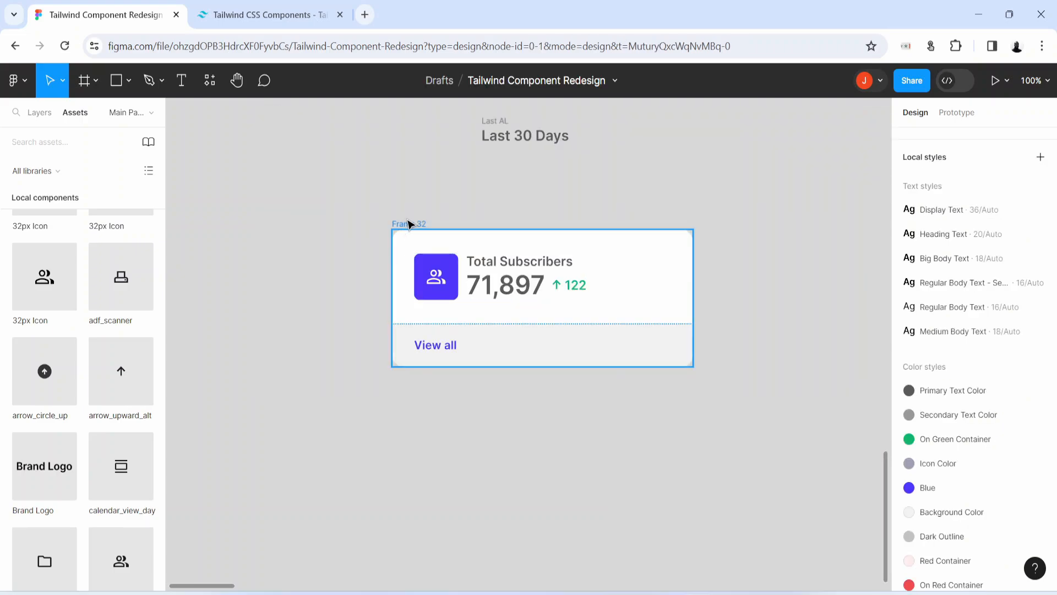
- Narrow the card frame to about 314 wide and add a minimum width of 314
click(409, 223)
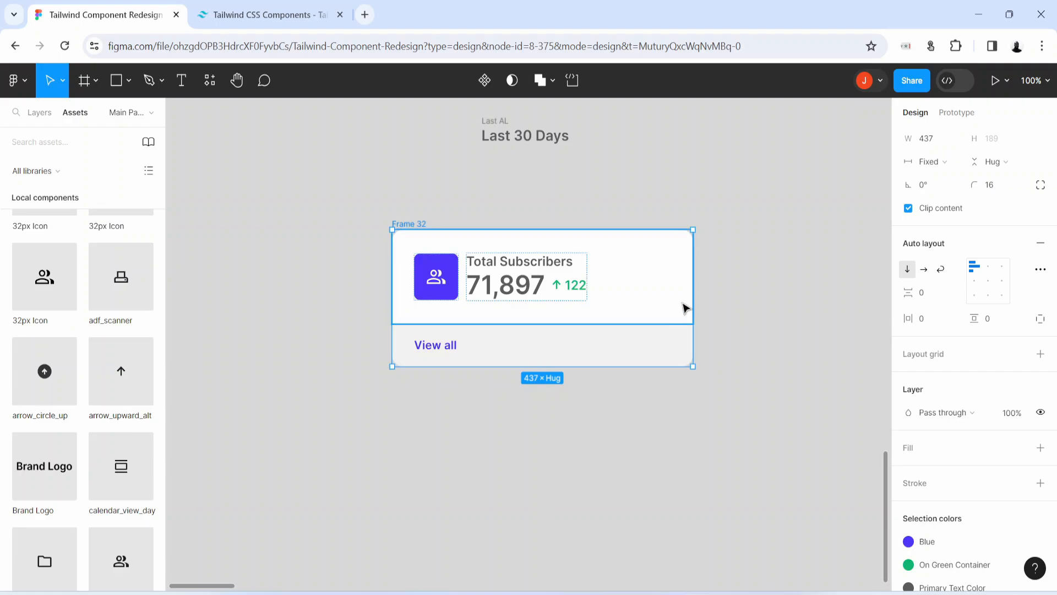
drag(697, 309, 612, 302)
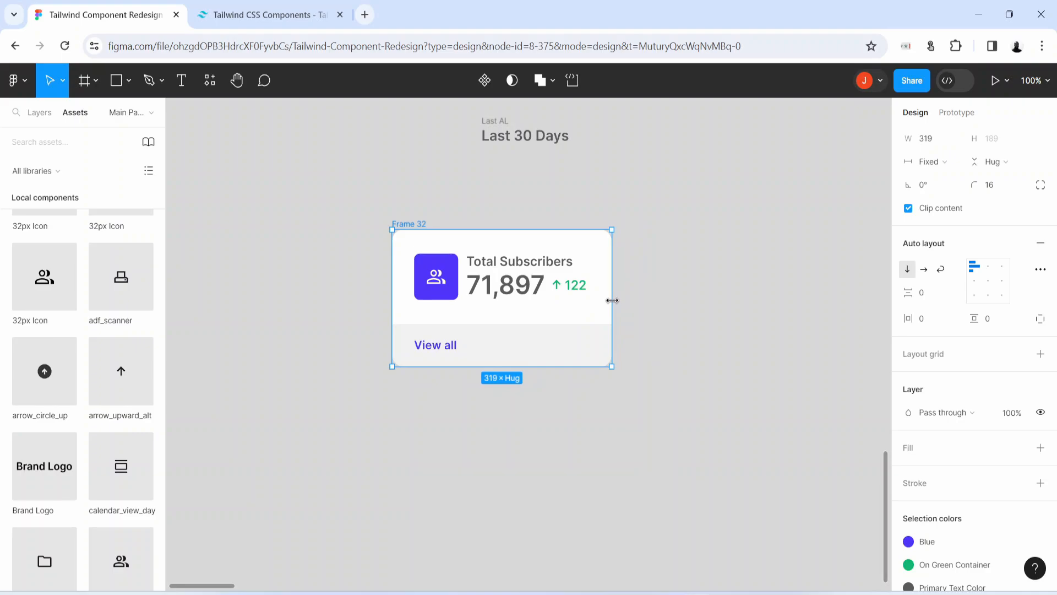
drag(612, 300, 653, 301)
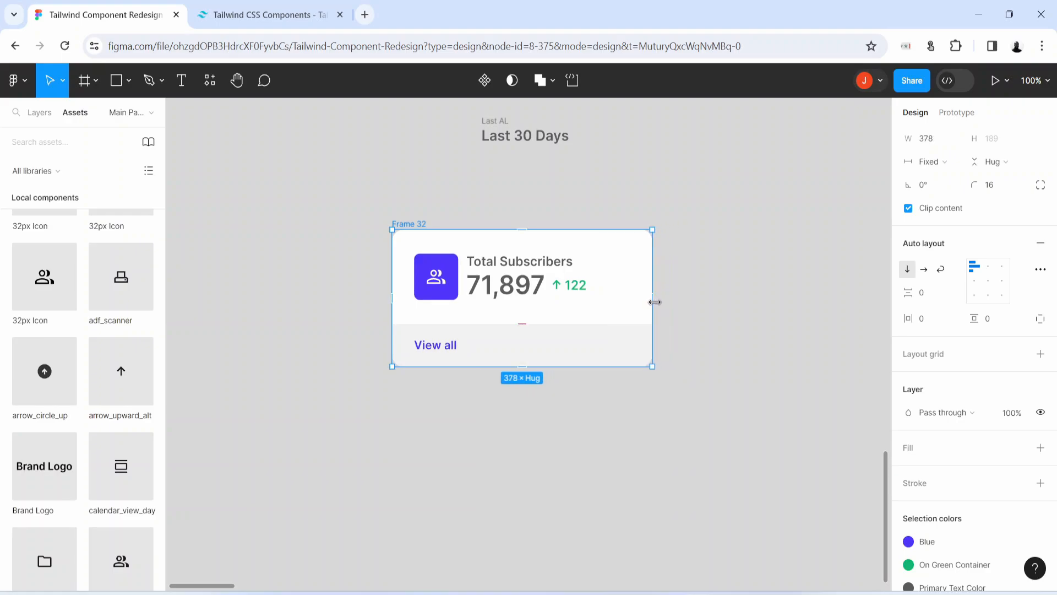
scroll(991, 325, up, 2)
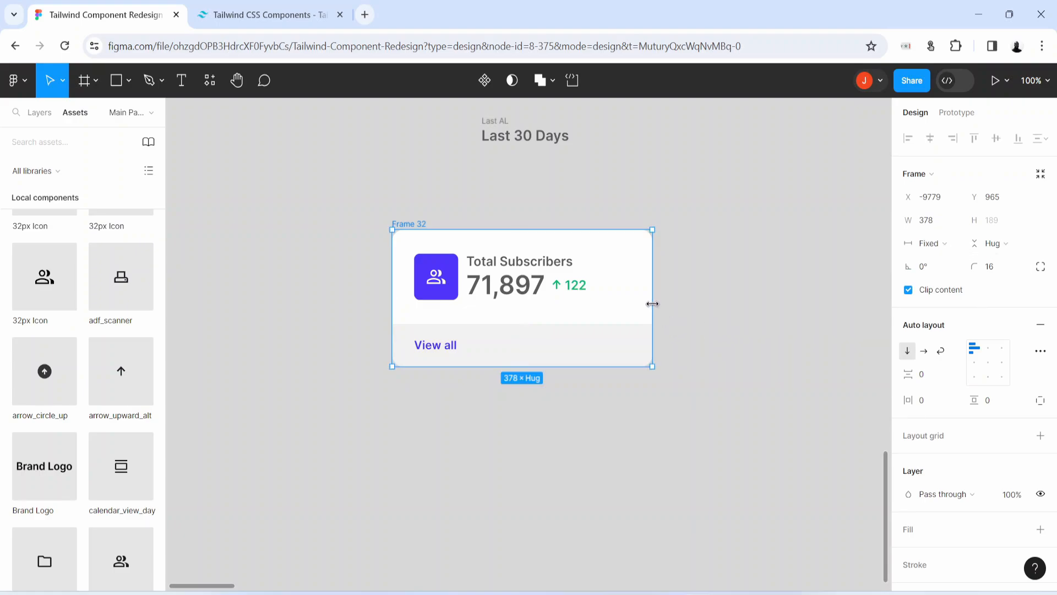
drag(653, 303, 608, 303)
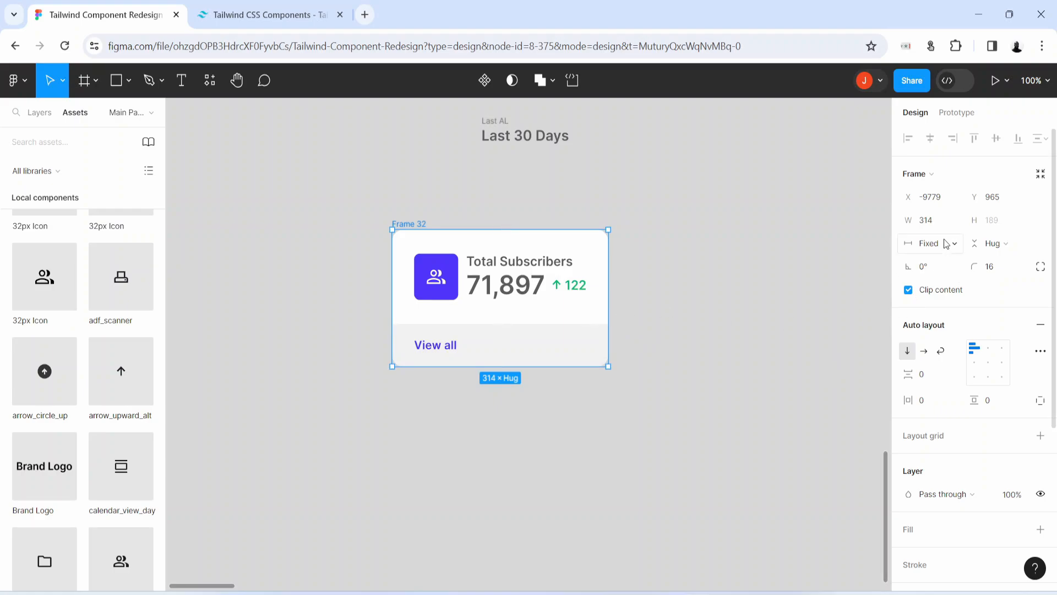
click(958, 222)
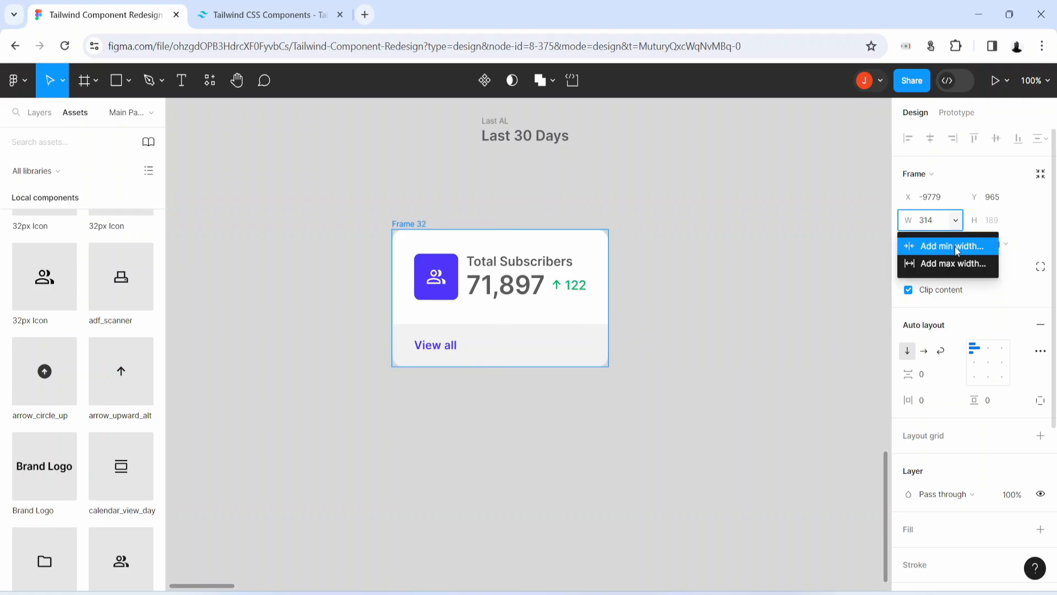
click(956, 246)
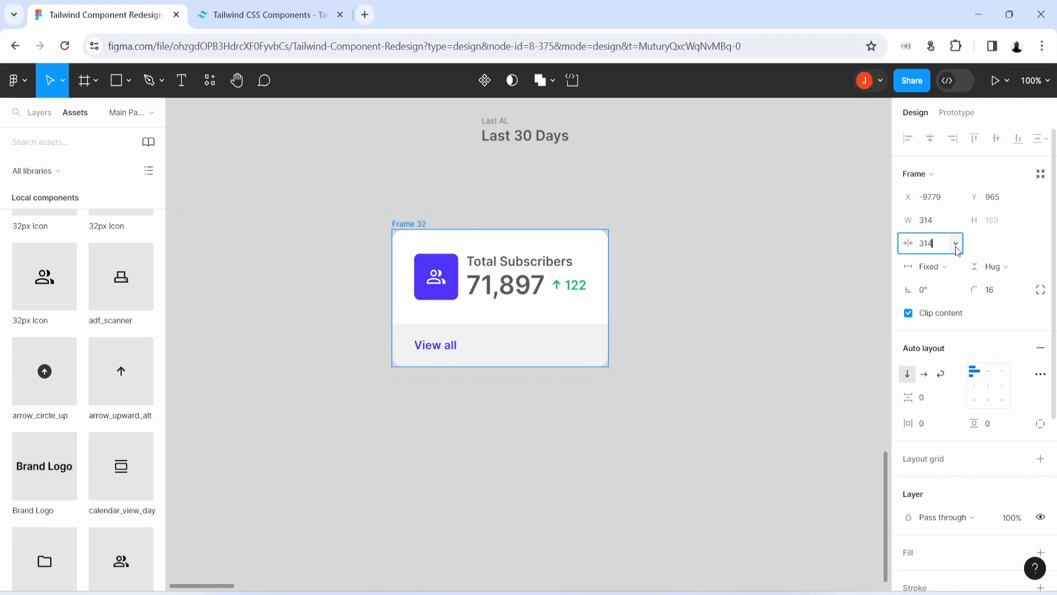
key(Return)
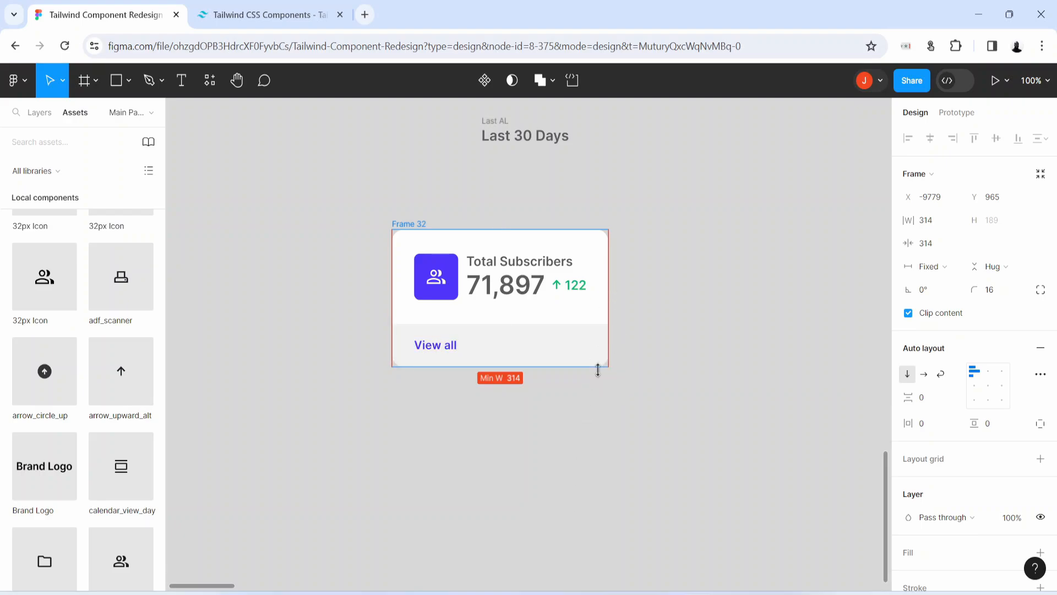
- Rename the card frame Stats and place two copies of it in a row to its right
key(ctrl+r)
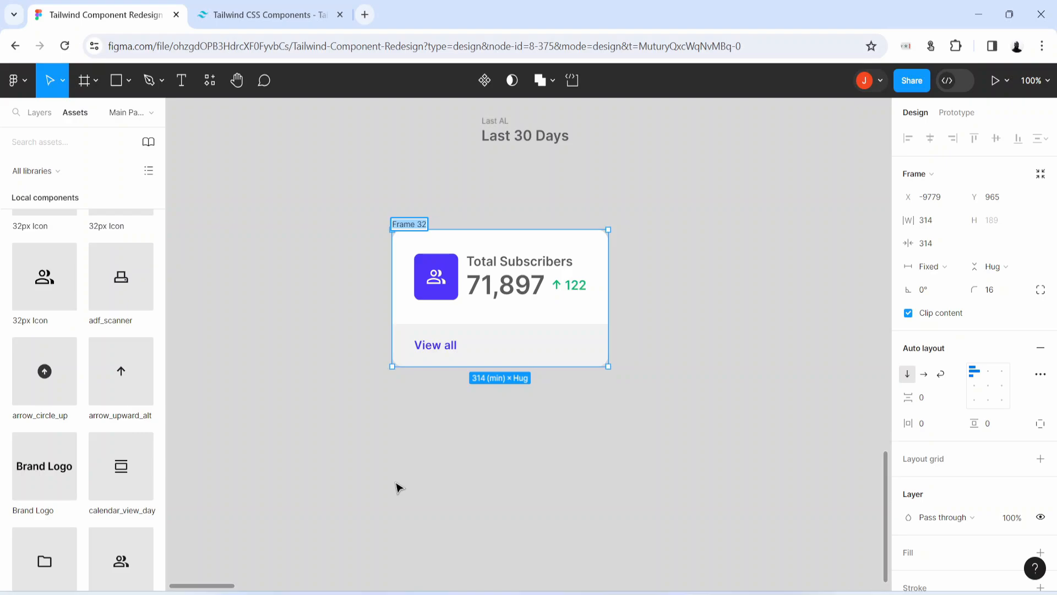
text(Stats)
key(Return)
drag(487, 311, 780, 308)
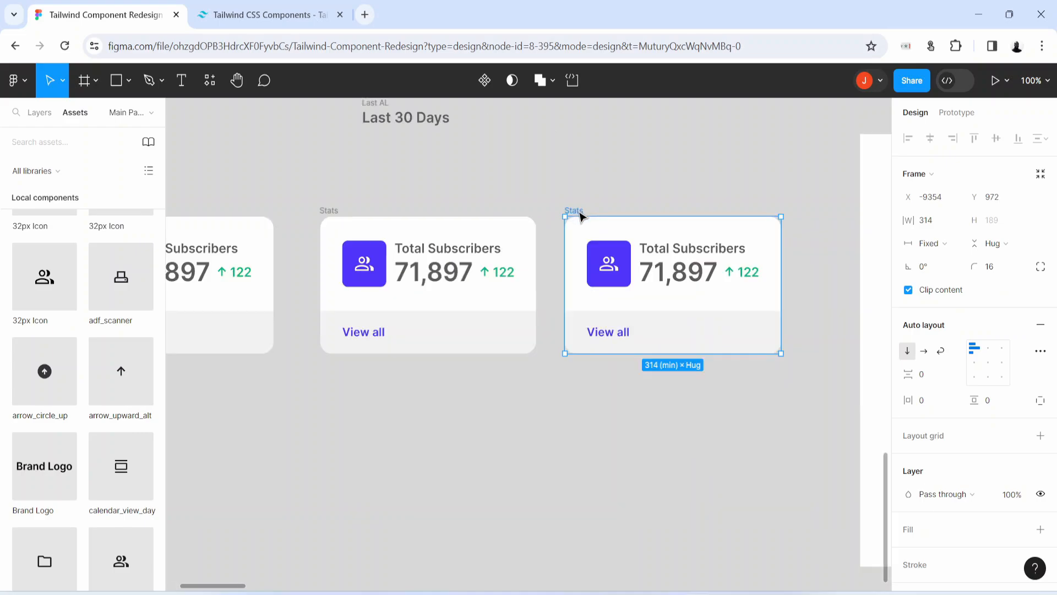
- Wrap the three Stats cards in one horizontal auto layout frame with a gap of 16 between them
key(space)
drag(390, 466, 565, 459)
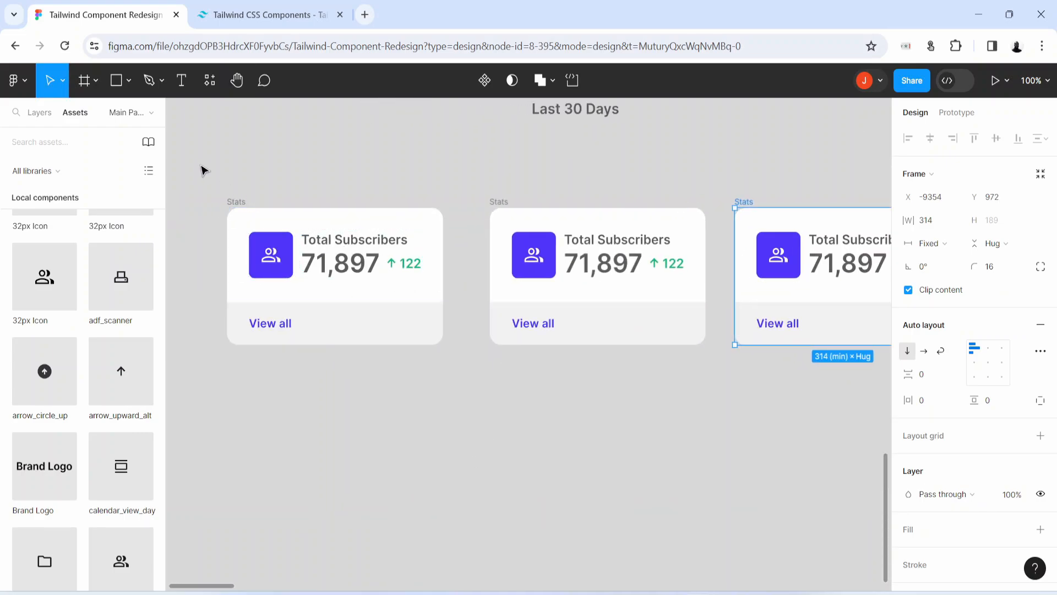
drag(201, 165, 771, 352)
key(shift+a)
key(space)
drag(468, 472, 408, 468)
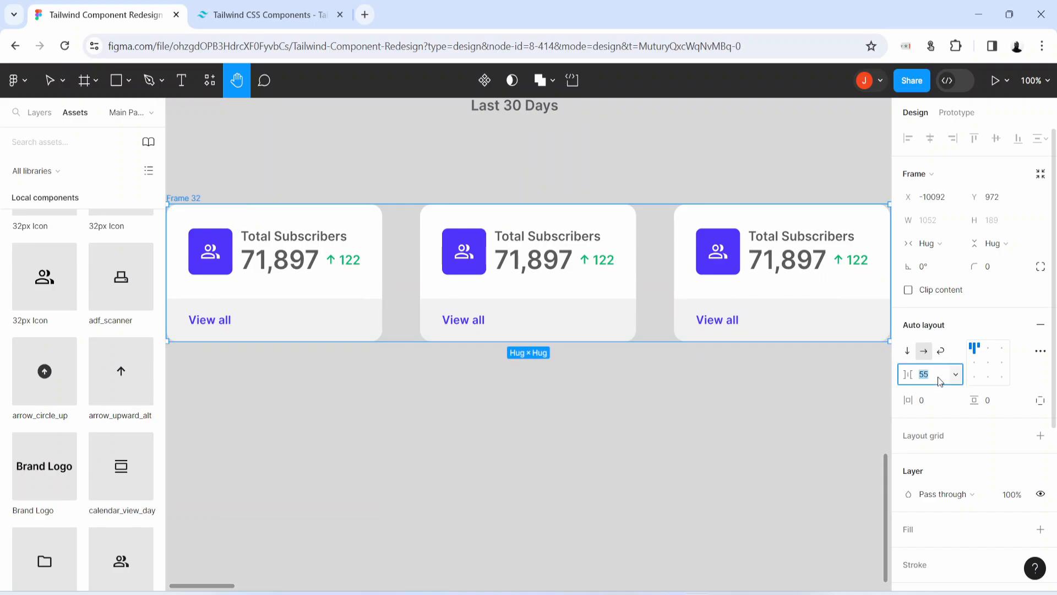
text(16)
key(Return)
key(v)
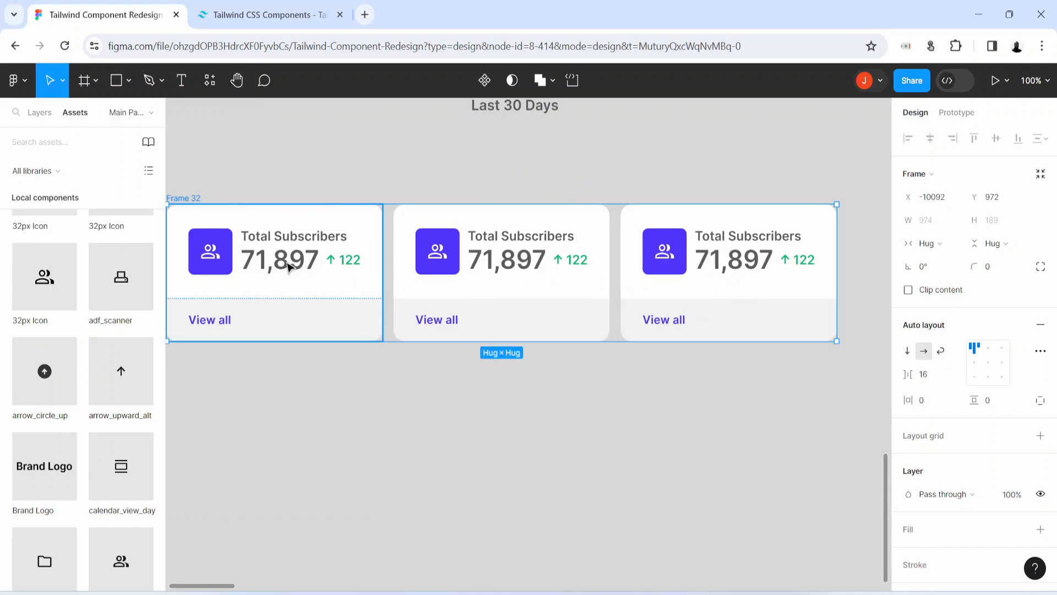
- Set the width of each of the three Stats cards to Fill container
click(298, 268)
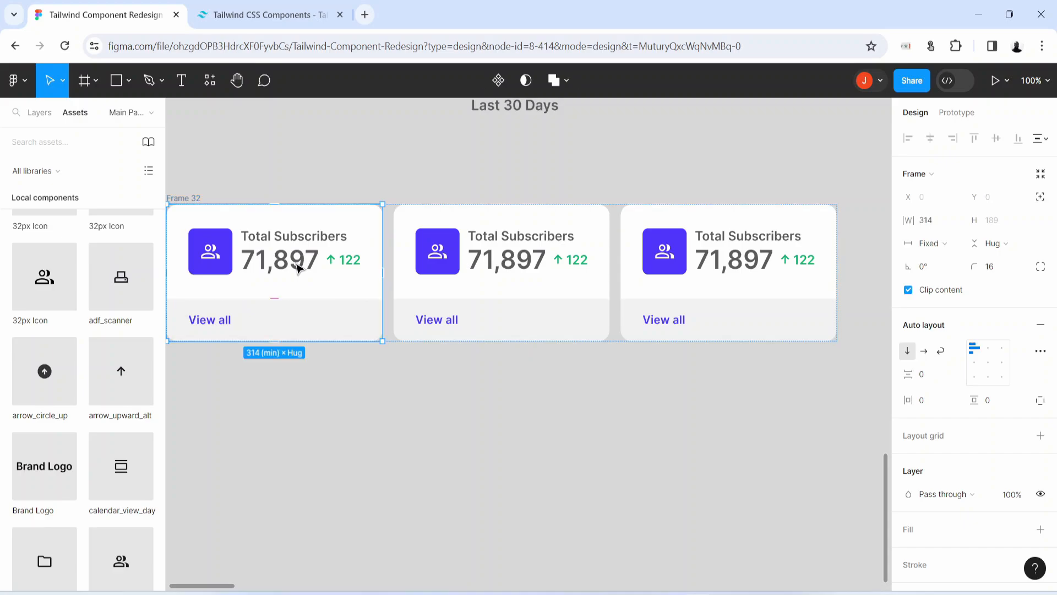
click(951, 243)
click(943, 279)
click(596, 282)
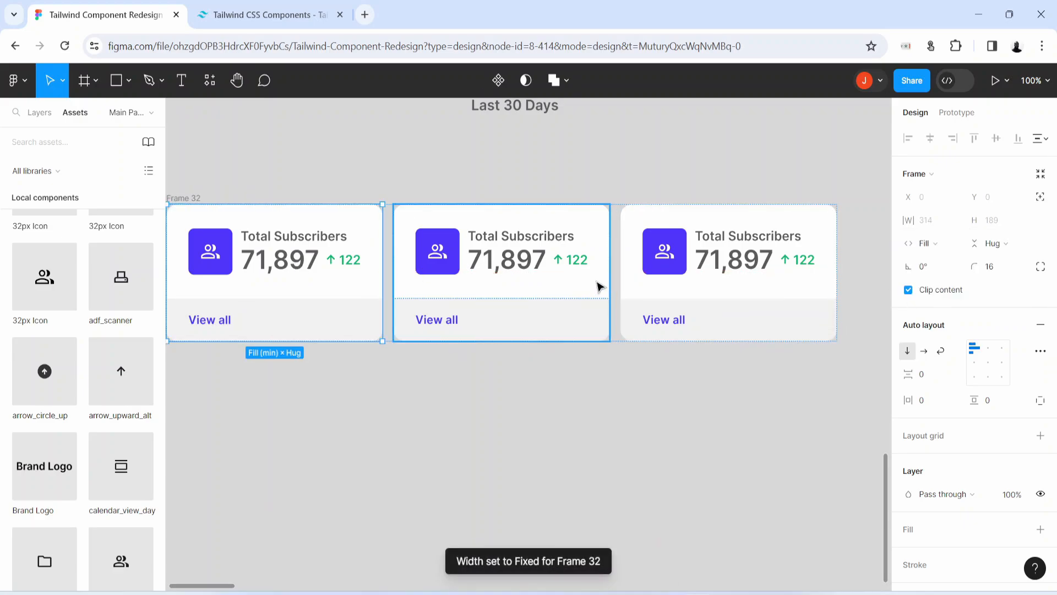
click(936, 243)
click(951, 278)
click(750, 292)
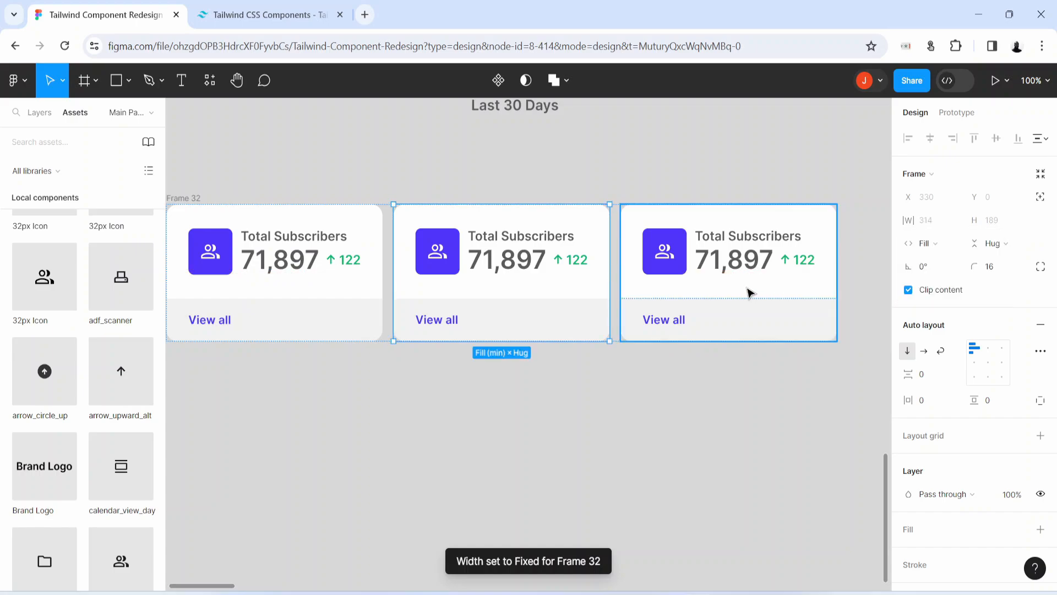
click(936, 243)
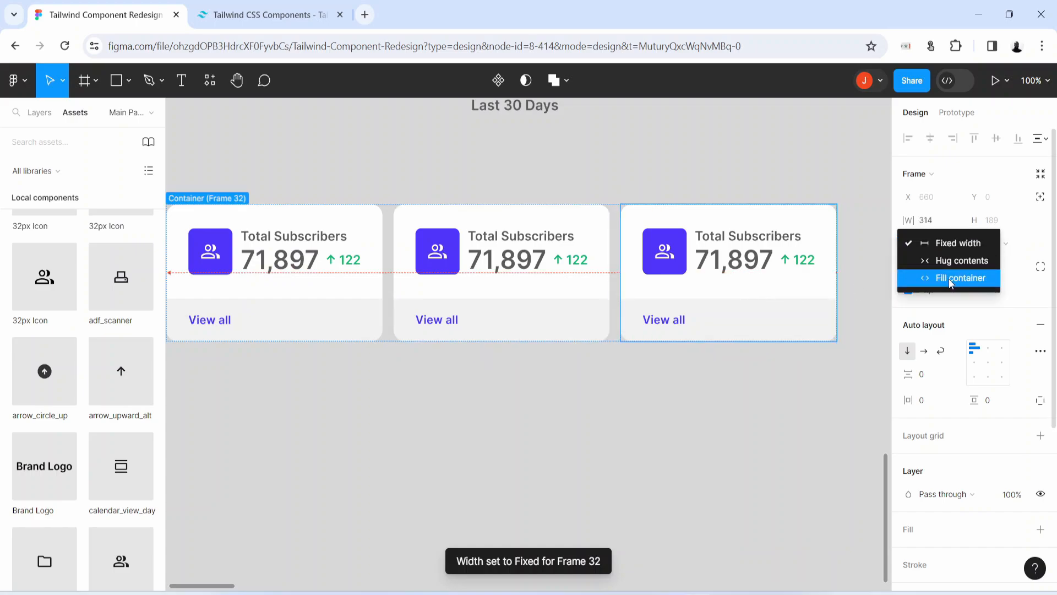
click(950, 279)
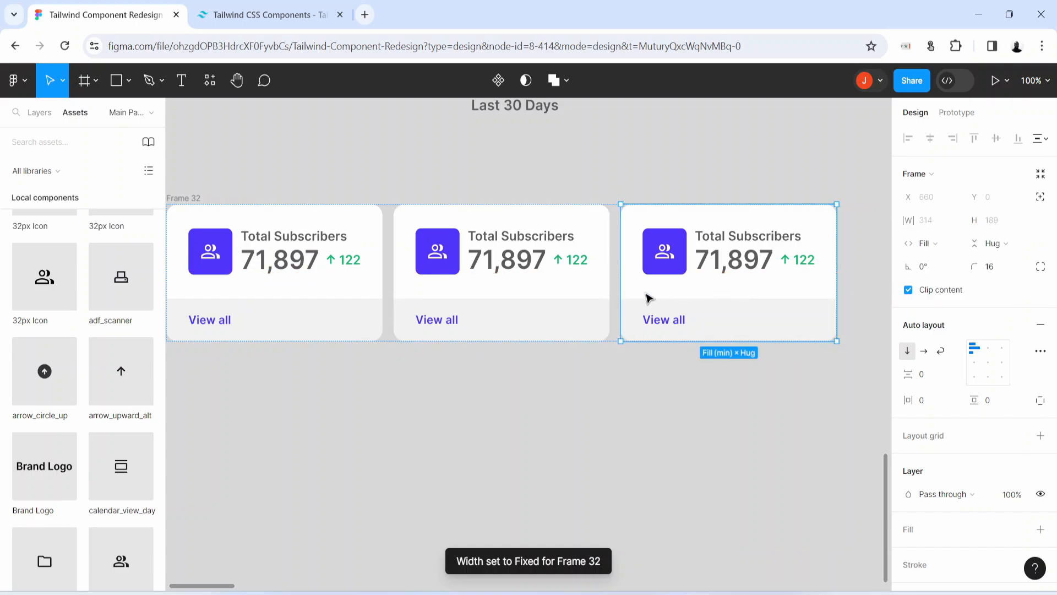
- Shift the frame around the three cards slightly and rename it Stats Container
click(201, 204)
drag(200, 202, 230, 189)
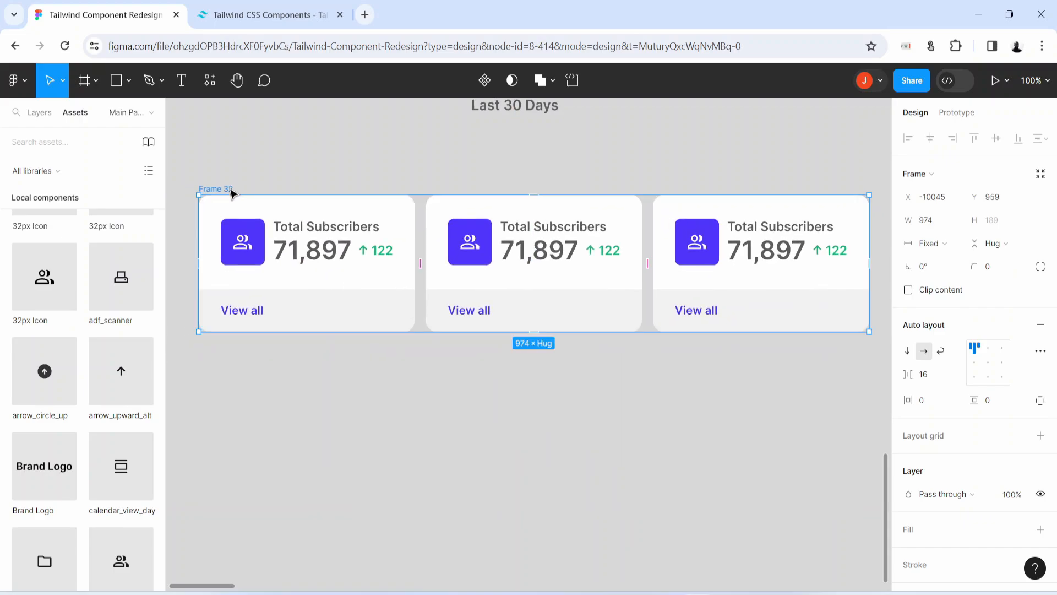
double_click(230, 189)
text(Stats Contai)
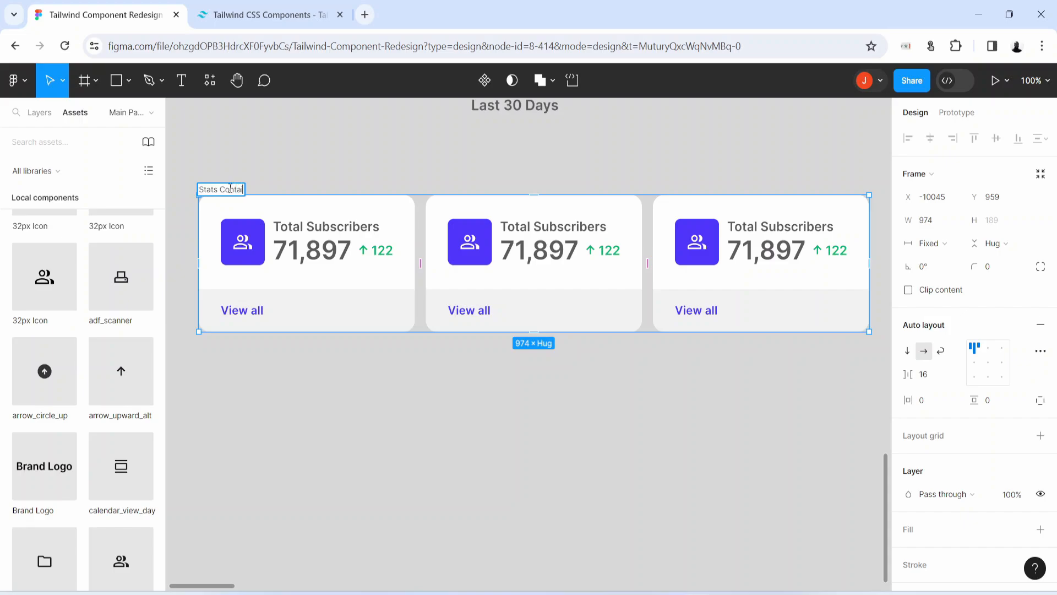
text(ner)
key(Return)
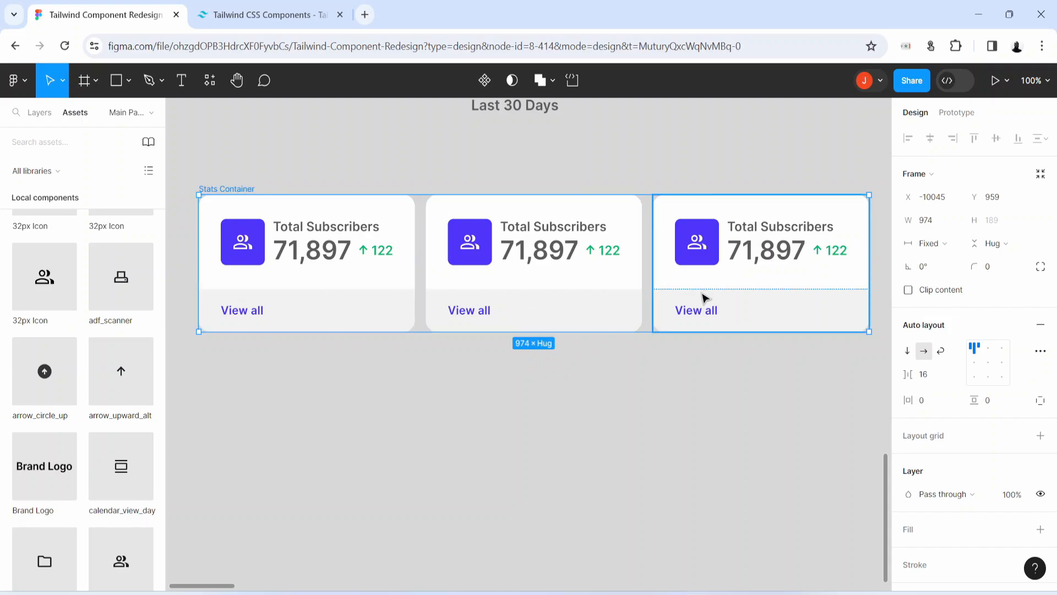
- Switch the Stats Container's auto layout to wrap, move it to free canvas space and resize it to about 1179 wide
click(942, 352)
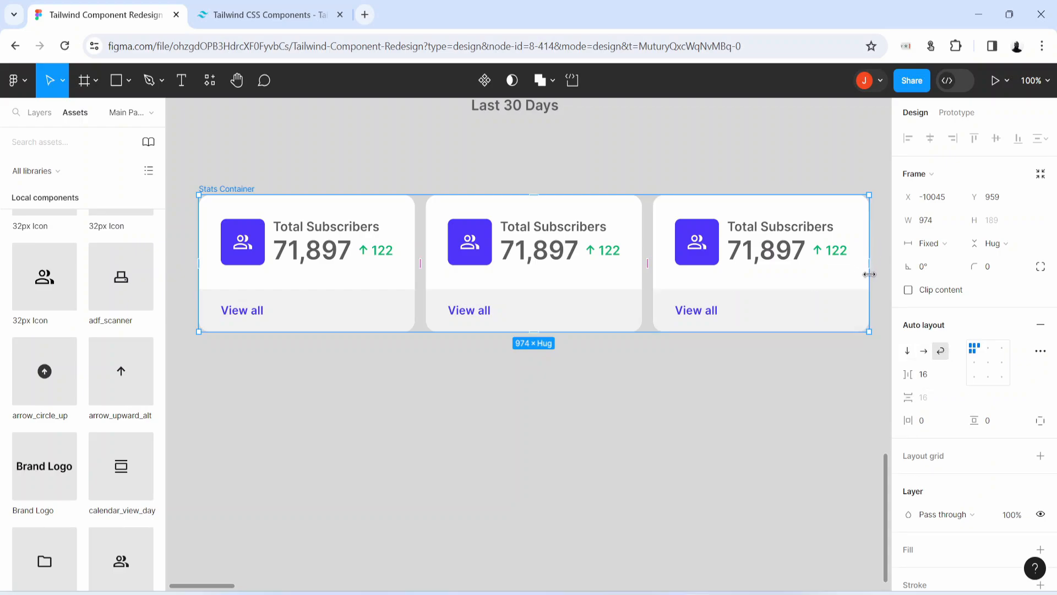
key(ctrl+minus)
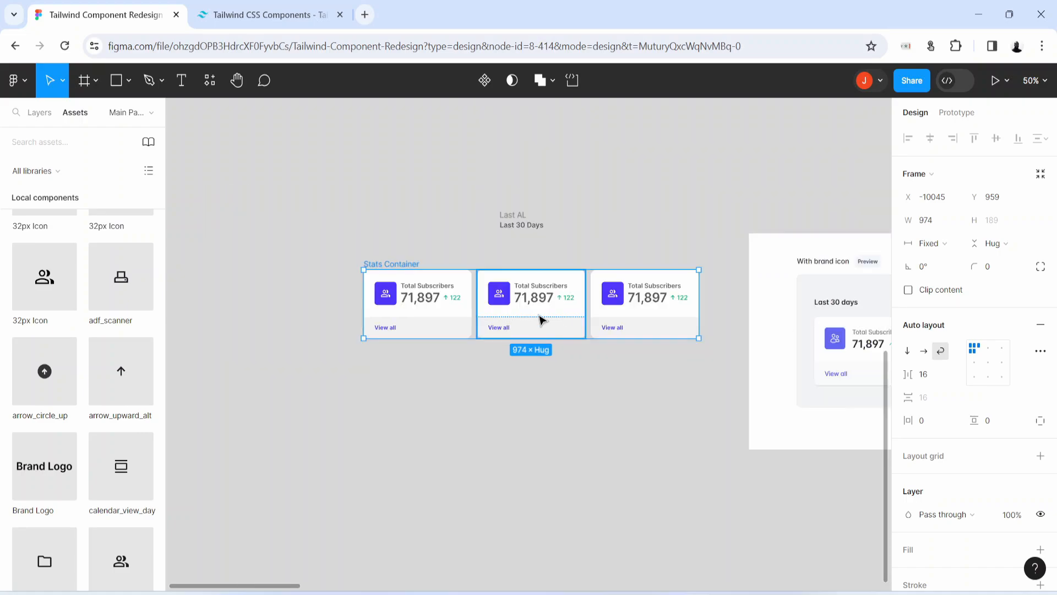
drag(520, 319, 374, 323)
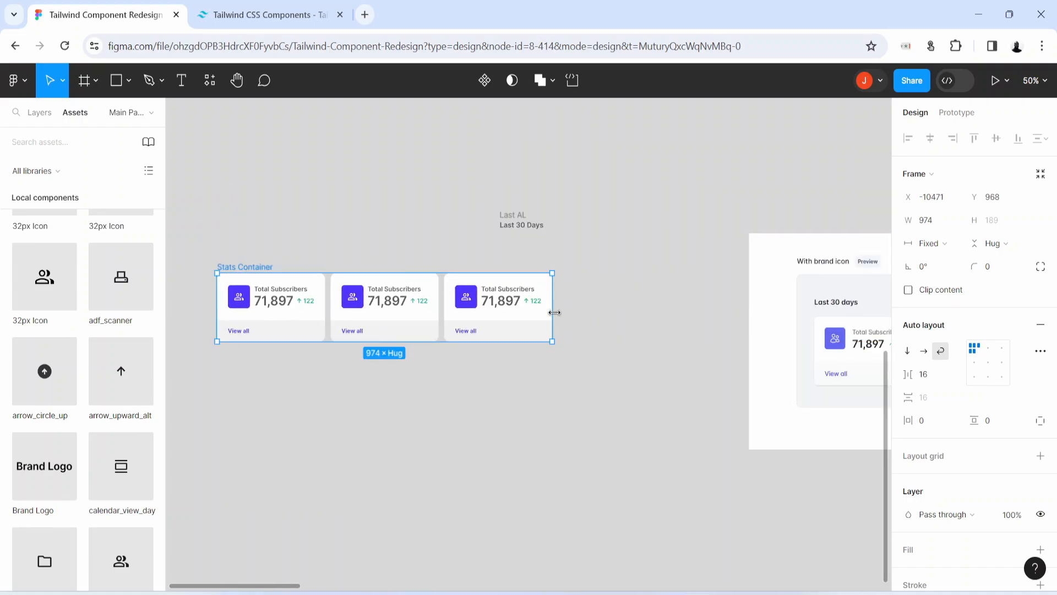
mouse_move(555, 312)
mouse_down()
mouse_move(734, 321)
mouse_move(563, 311)
mouse_up()
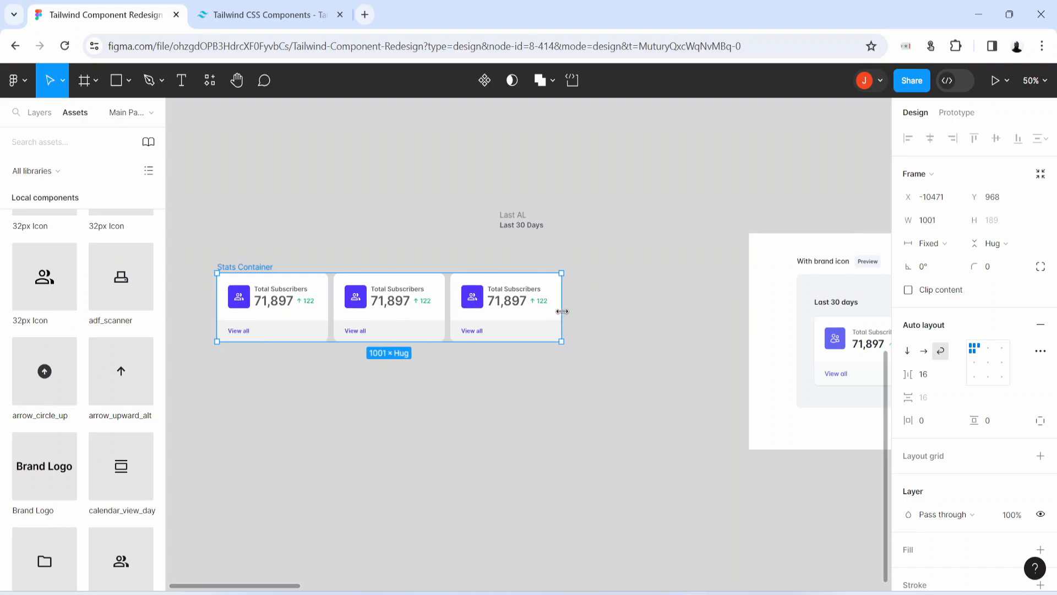
drag(562, 311, 535, 317)
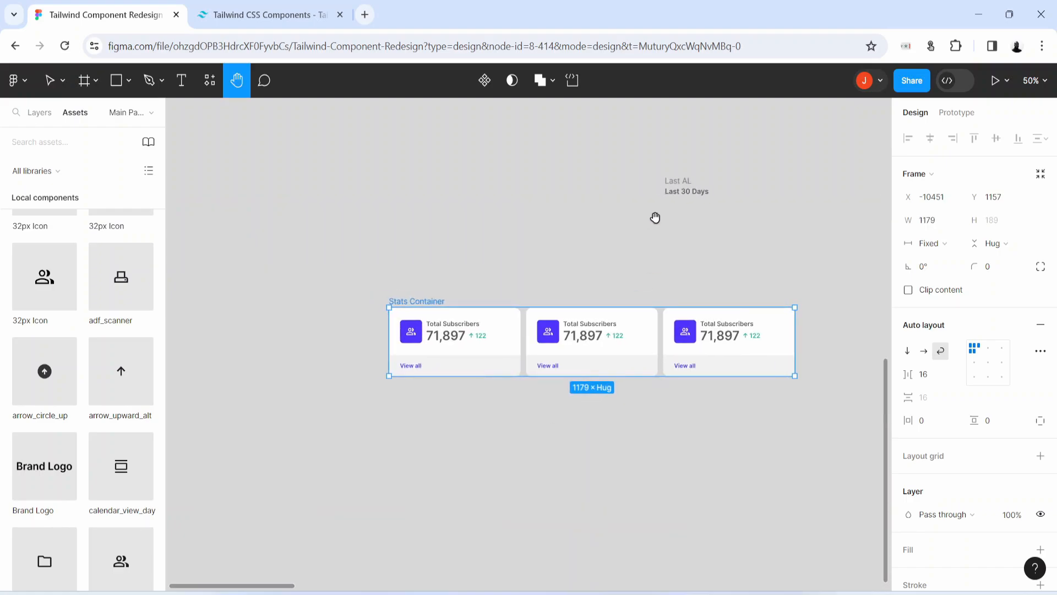
- Place the Last 30 Days heading above the Stats Container and wrap both in a vertical auto layout with a gap of 8
key(v)
drag(682, 183, 404, 270)
drag(342, 241, 854, 478)
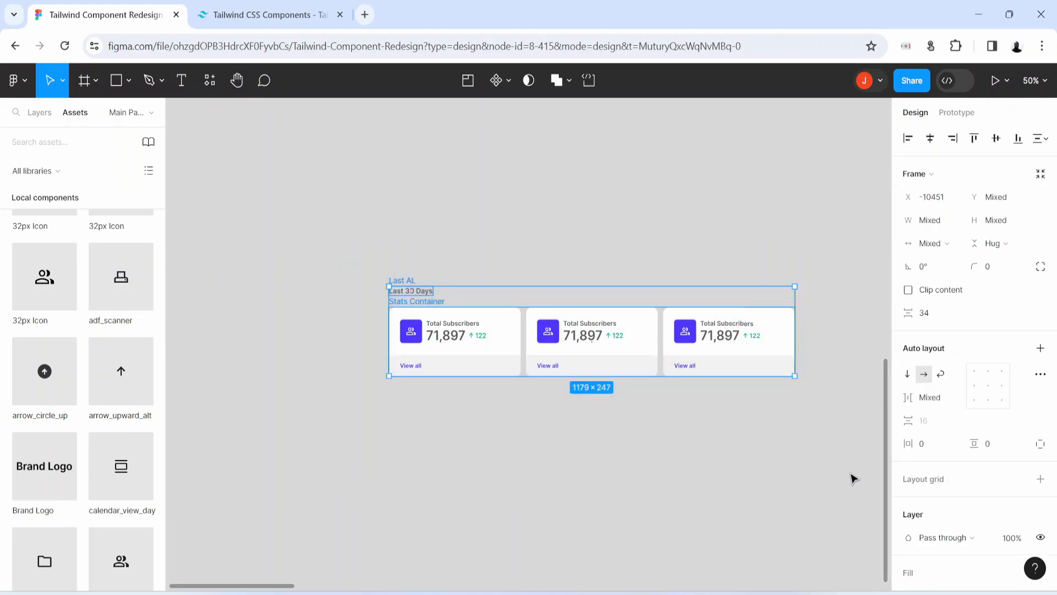
key(shift+a)
click(936, 374)
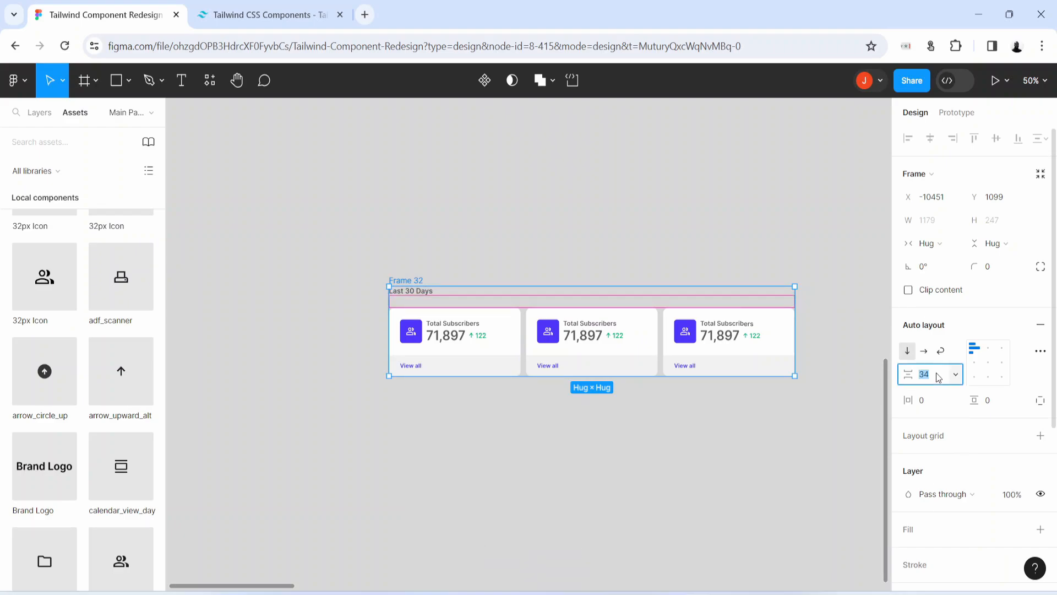
text(8)
key(Return)
key(shift+0)
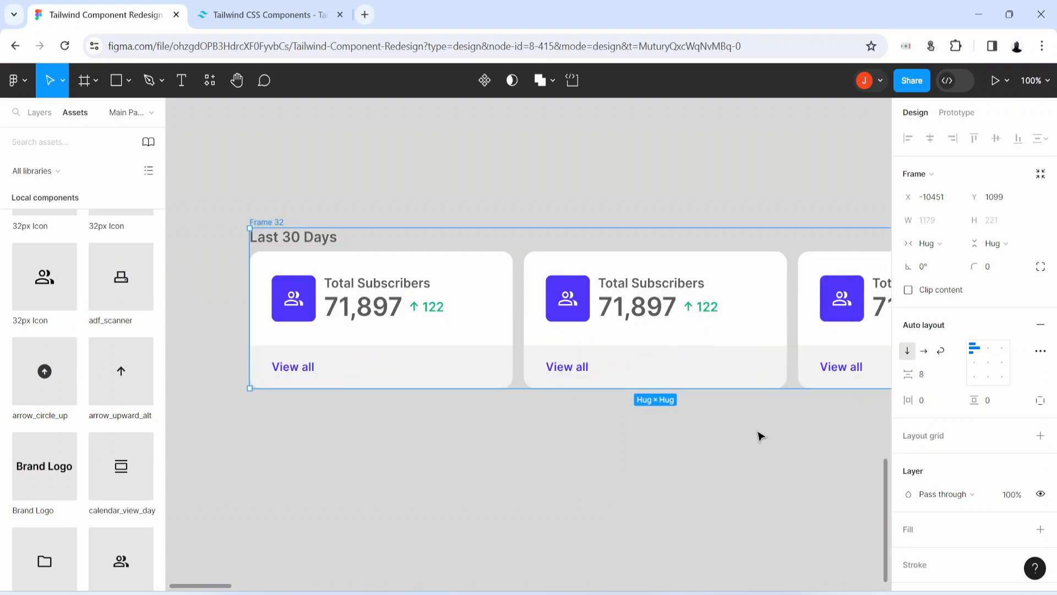
- Set the Stats Container's width to Fill container and widen the outer frame to about 1193
click(445, 332)
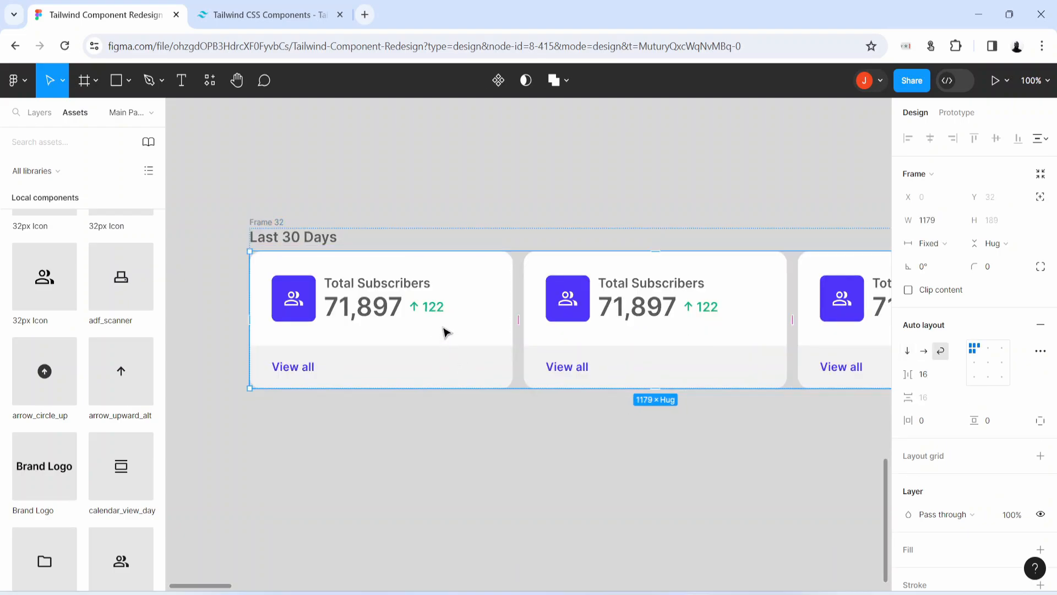
click(942, 244)
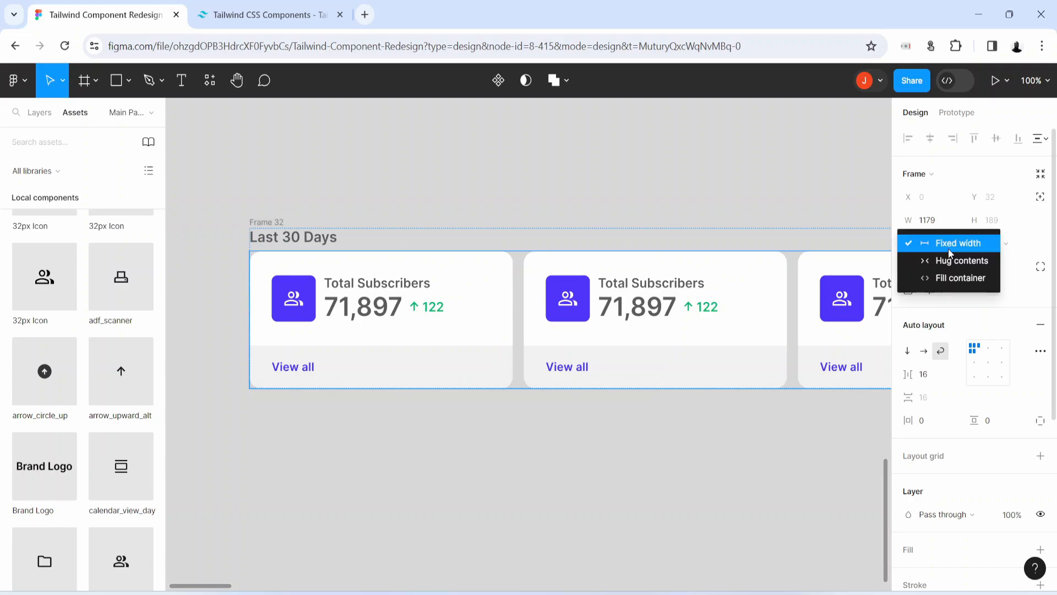
click(953, 279)
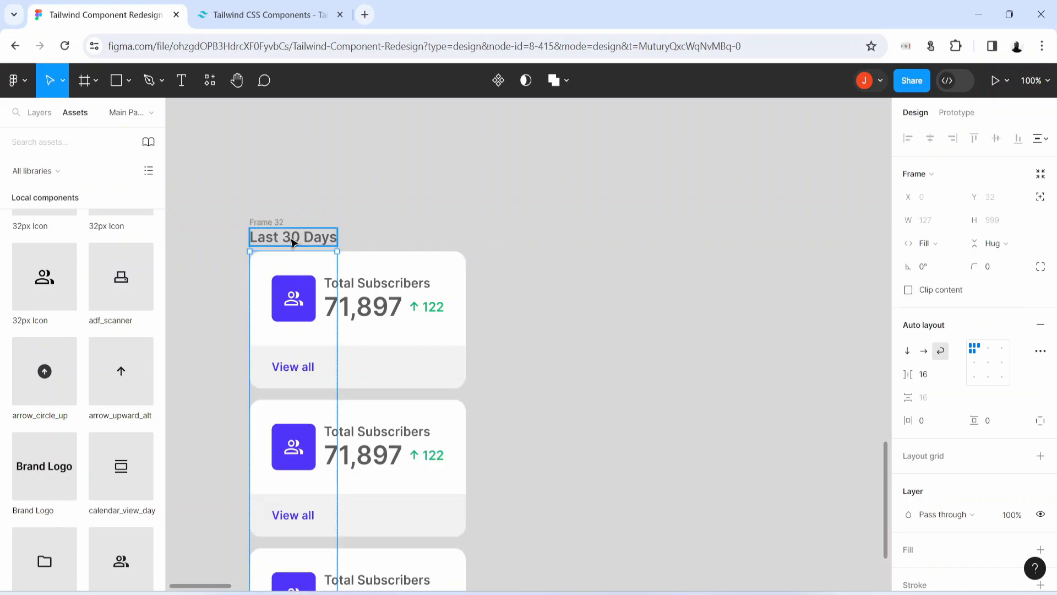
click(268, 224)
drag(338, 255, 800, 277)
key(minus)
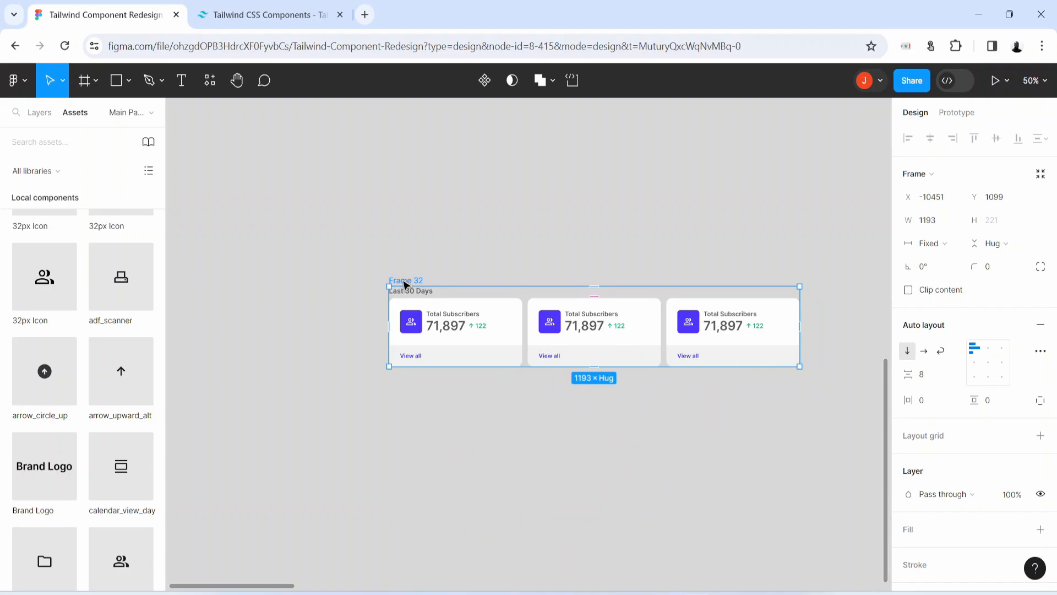
- Rename the outer frame holding the heading and cards Last 30 Days
double_click(403, 281)
text(Last 30 Days)
key(Return)
key(Escape)
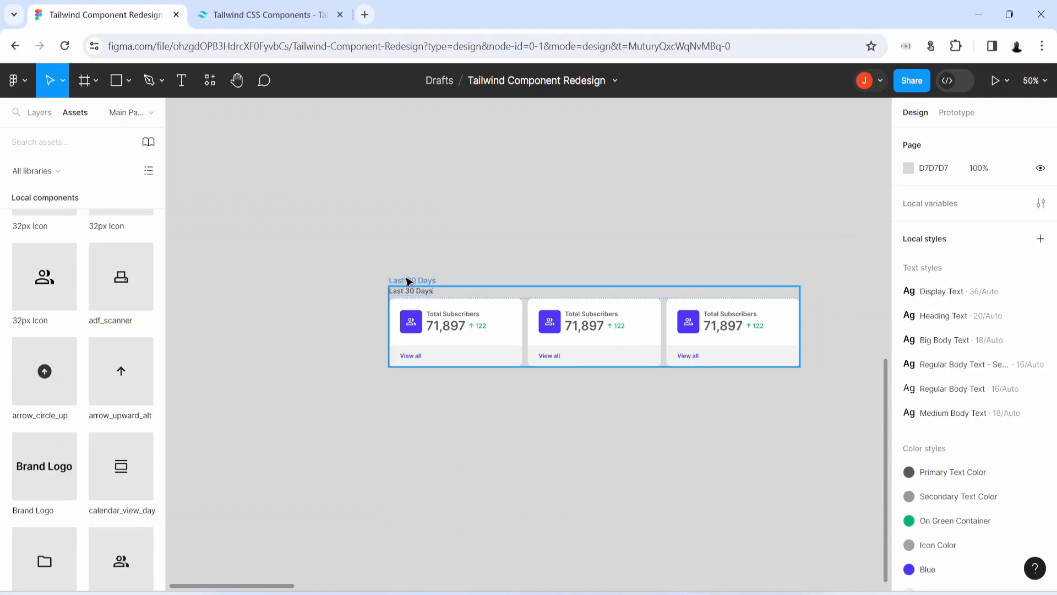
- Move the Last 30 Days frame across the canvas to just below the Recent Activity component
key(minus)
drag(471, 310, 707, 359)
key(minus)
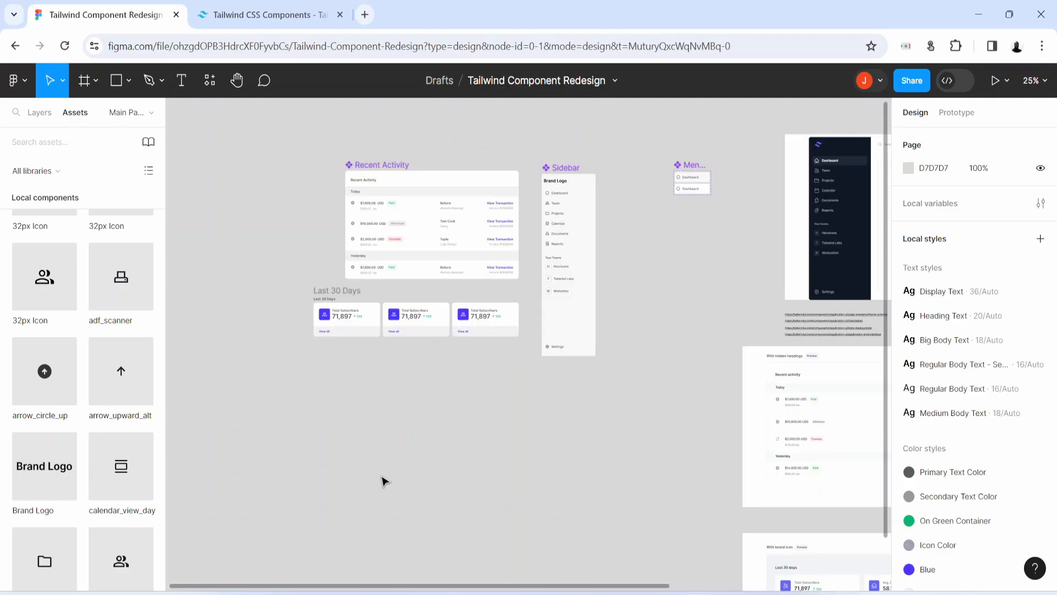
- Turn the Last 30 Days frame below Recent Activity into a component
key(plus)
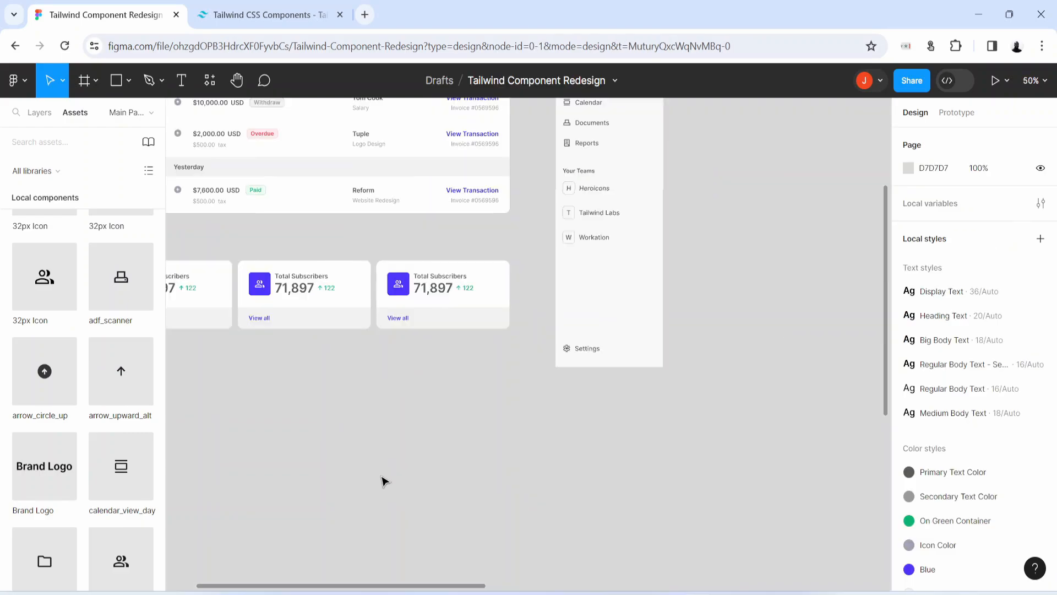
drag(336, 408, 616, 425)
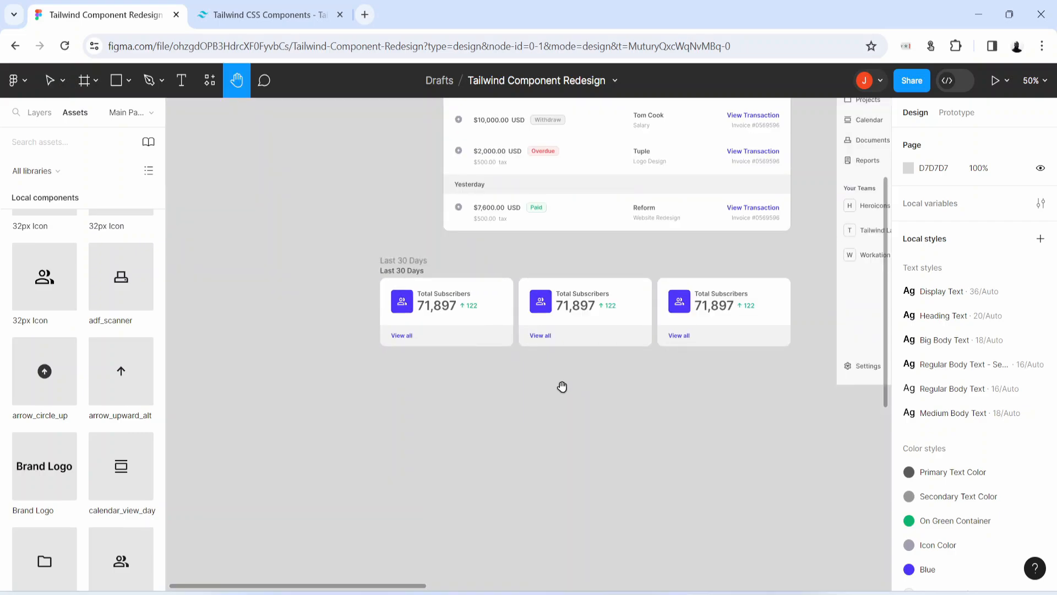
double_click(408, 269)
click(406, 260)
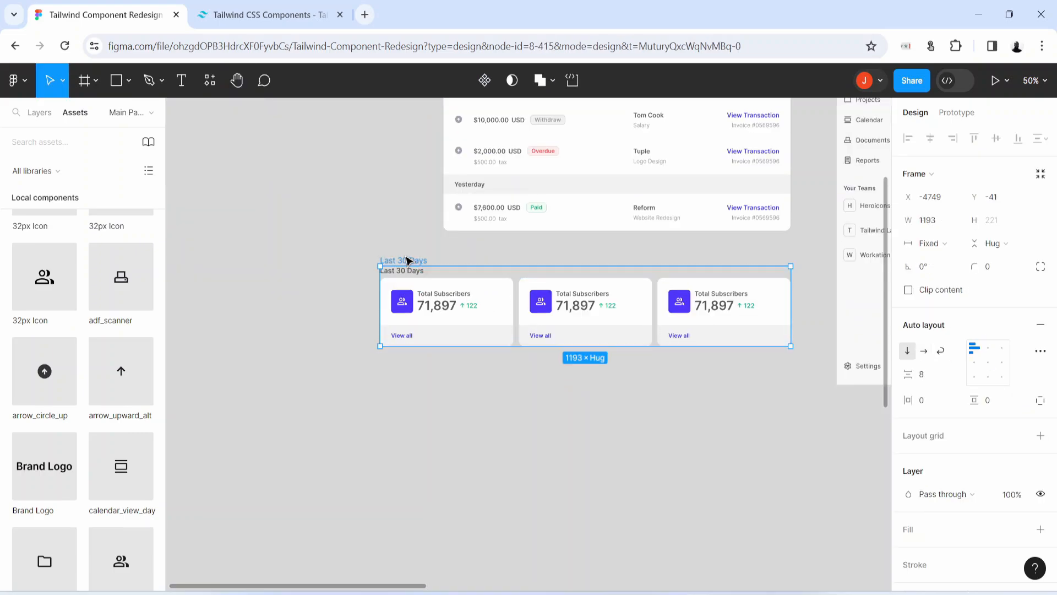
click(484, 81)
- Add a Desktop preset frame of 1440 × 1024 in the empty canvas area above the components
scroll(515, 472, up, 10)
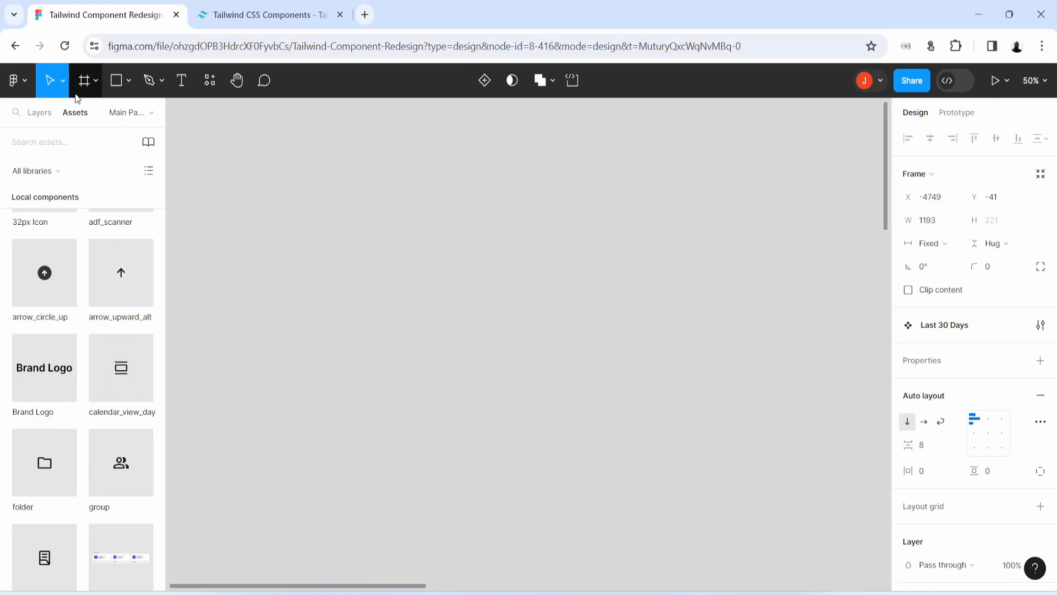
click(86, 80)
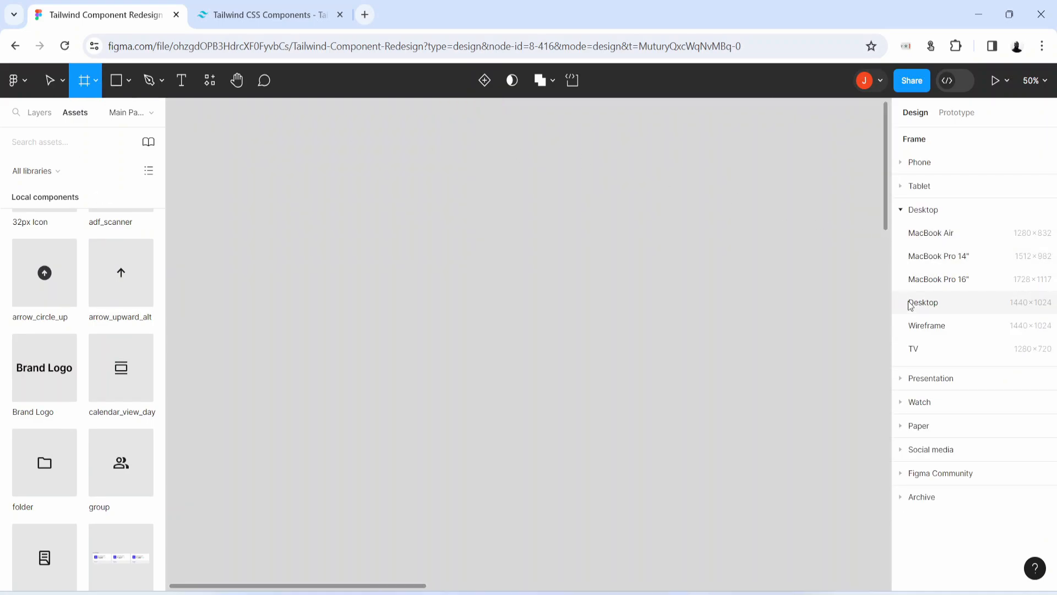
click(930, 305)
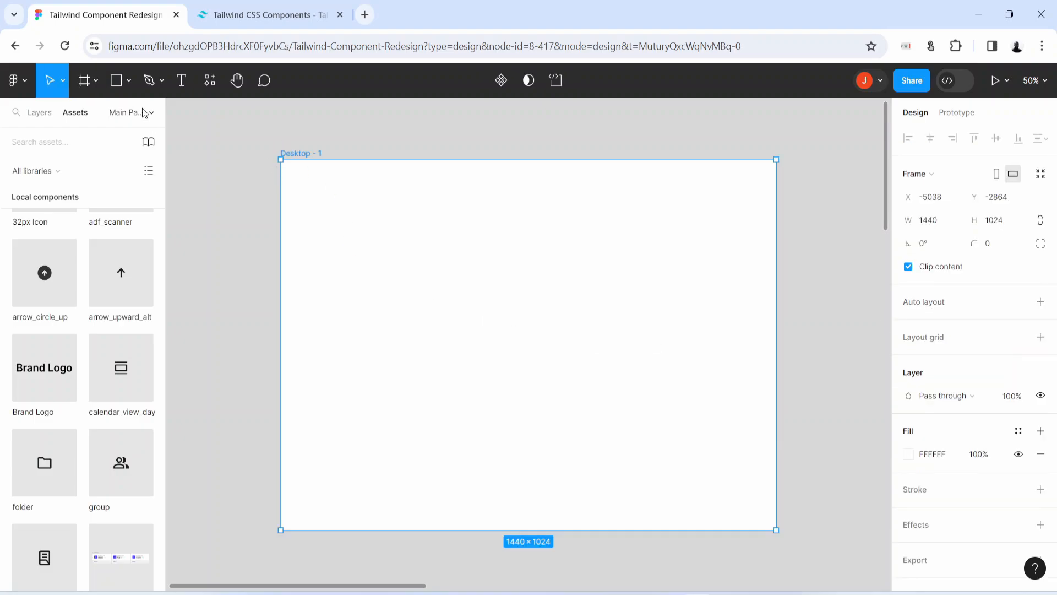
- Add a column layout grid to the Desktop frame with 12 stretch columns and a gutter of 16
click(924, 341)
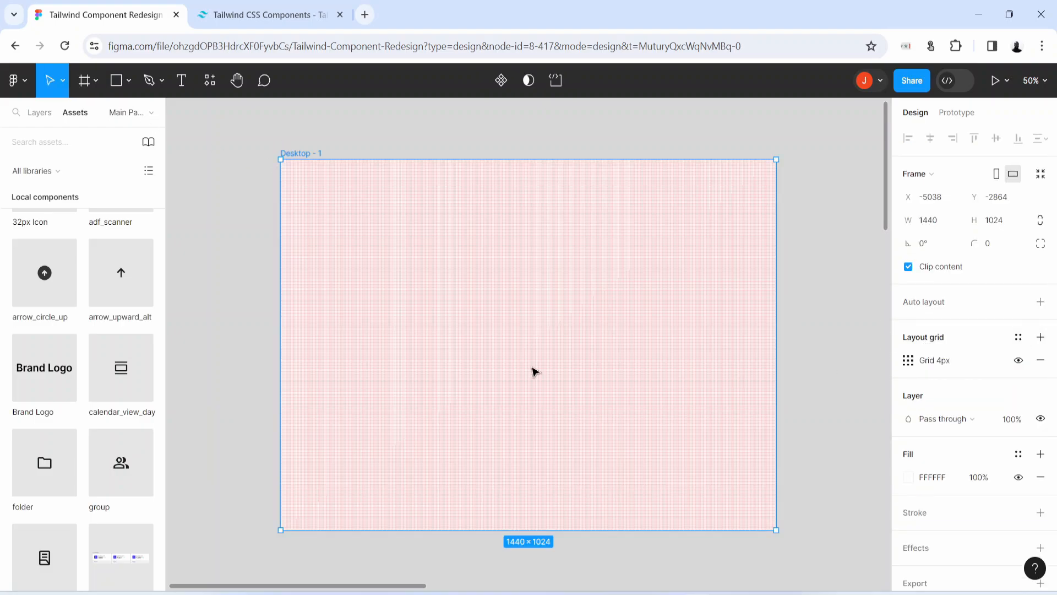
click(909, 360)
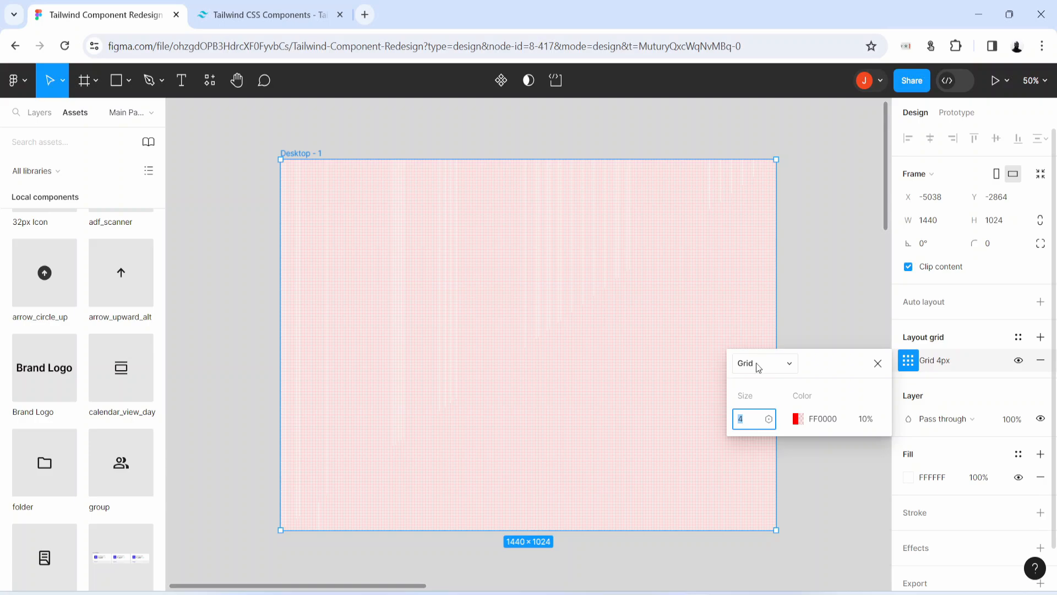
click(758, 364)
click(776, 387)
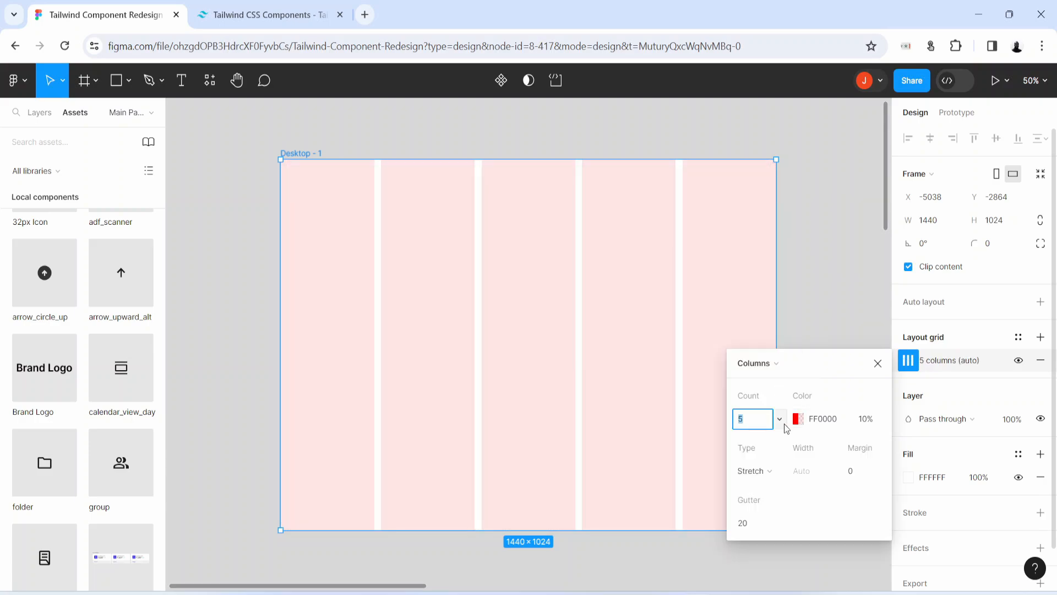
click(782, 425)
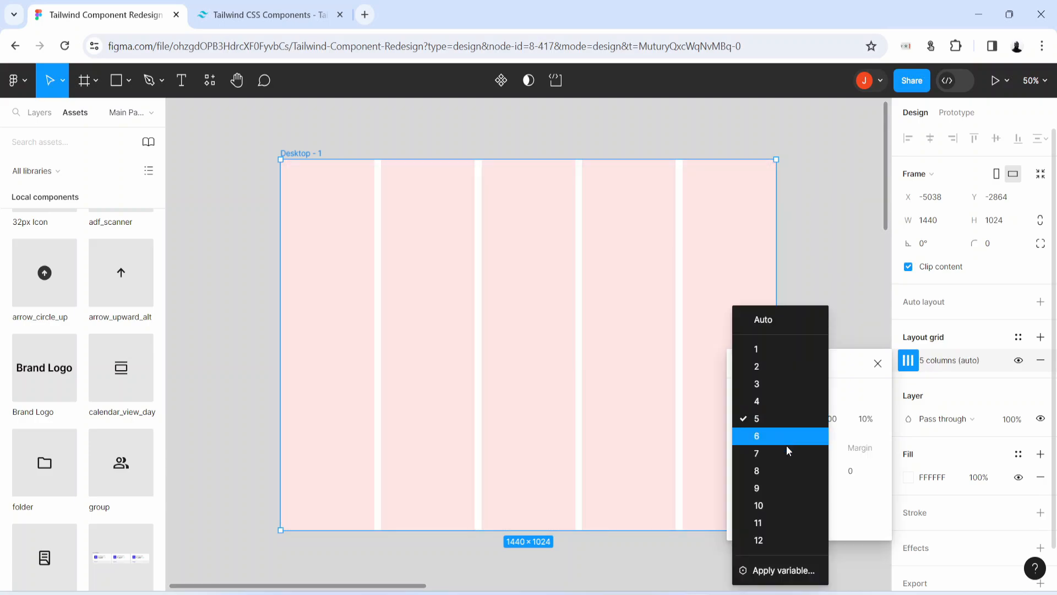
click(776, 539)
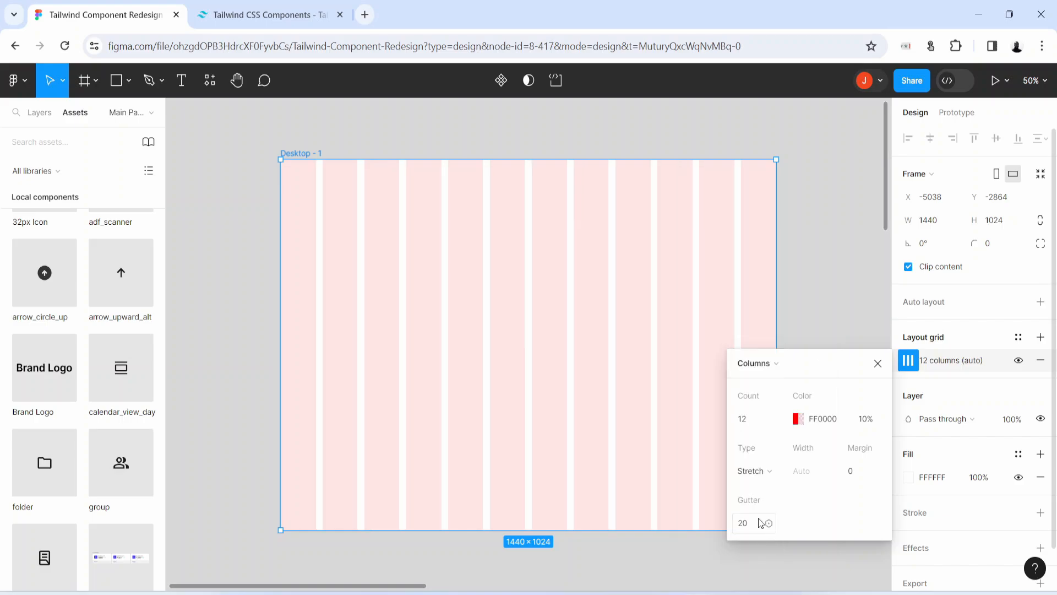
click(760, 523)
key(Return)
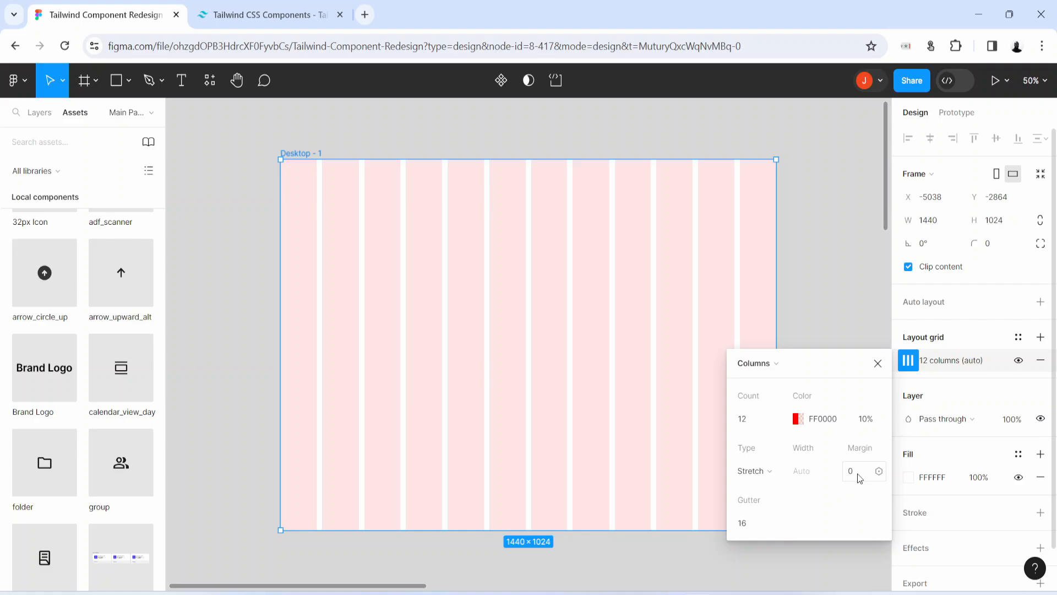
- Recolor the Desktop frame's column grid to dark gray 3C3C3C
click(816, 424)
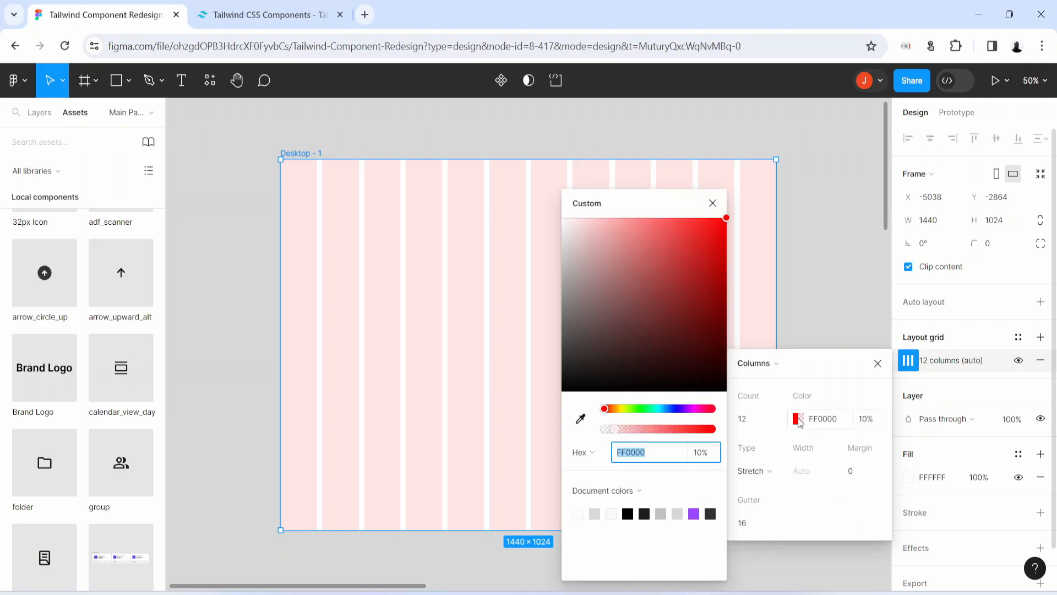
drag(583, 347, 561, 351)
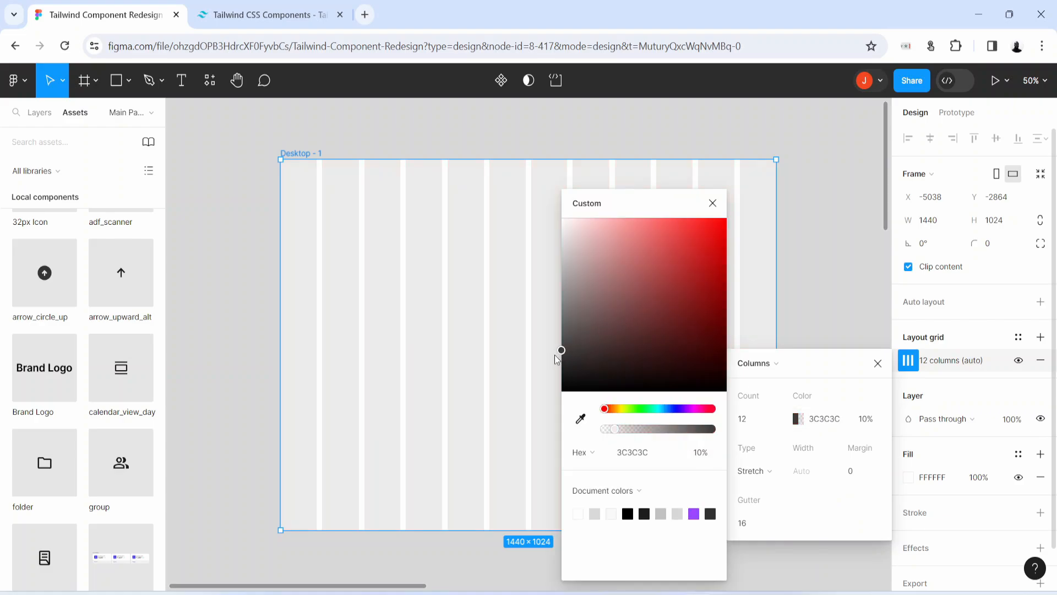
click(715, 203)
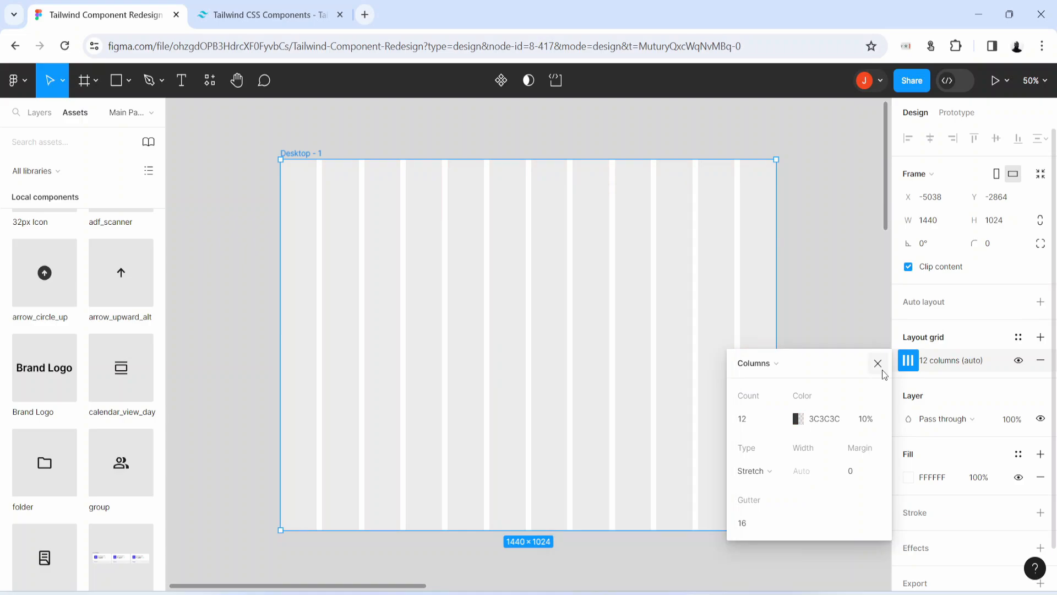
click(878, 364)
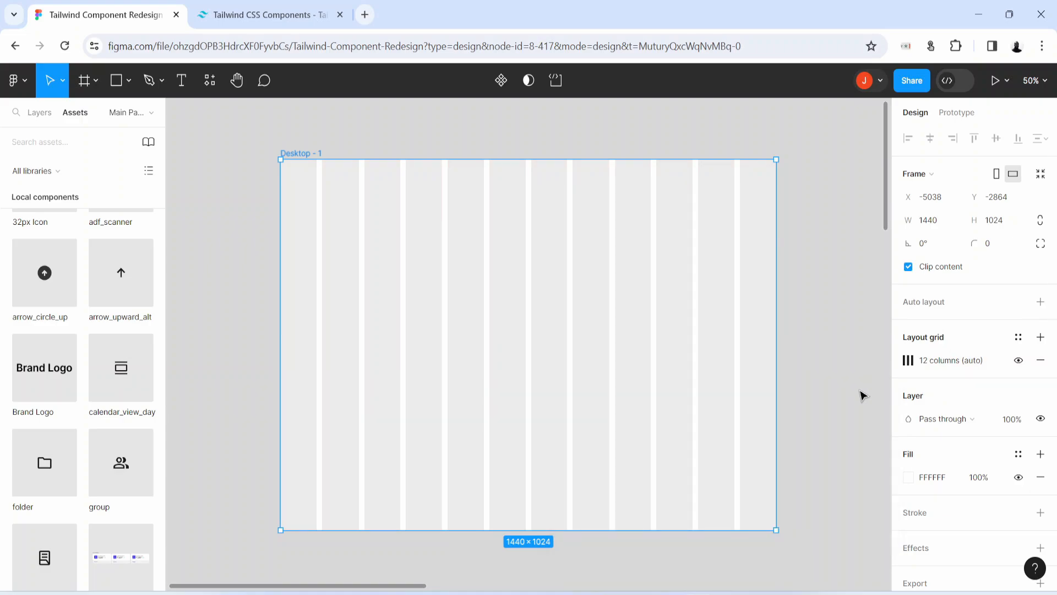
- Place a Sidebar component instance along the Desktop frame's left edge and resize it to 348 × 1024
click(38, 113)
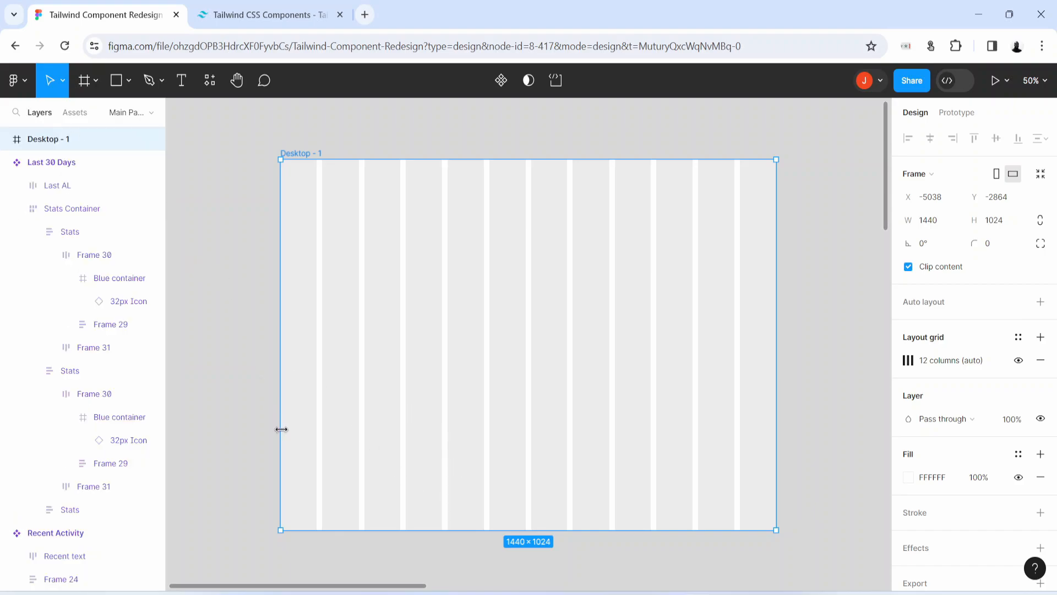
click(76, 112)
text(sdide)
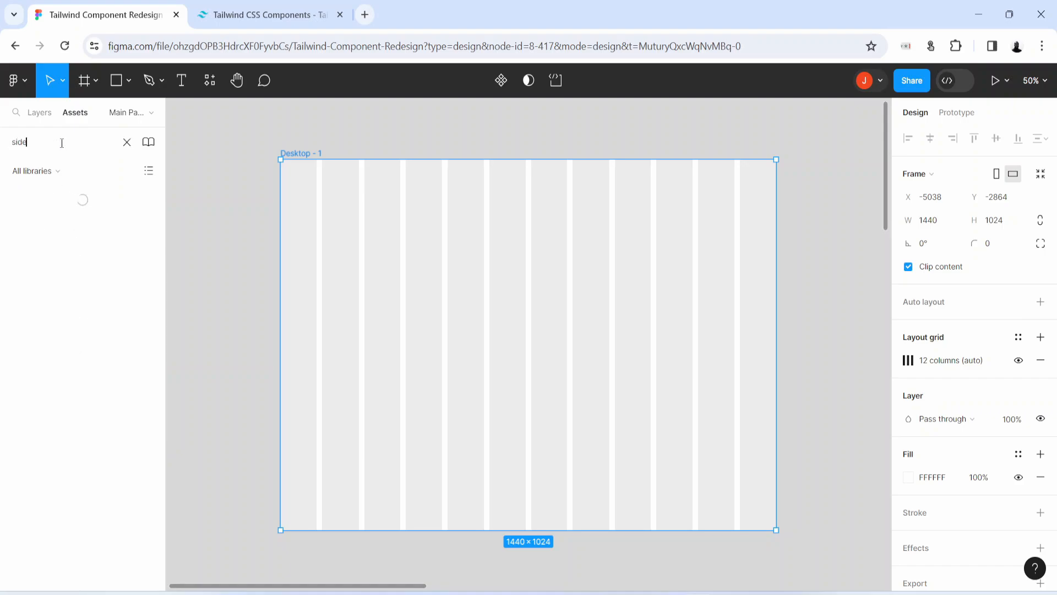
drag(44, 228, 332, 325)
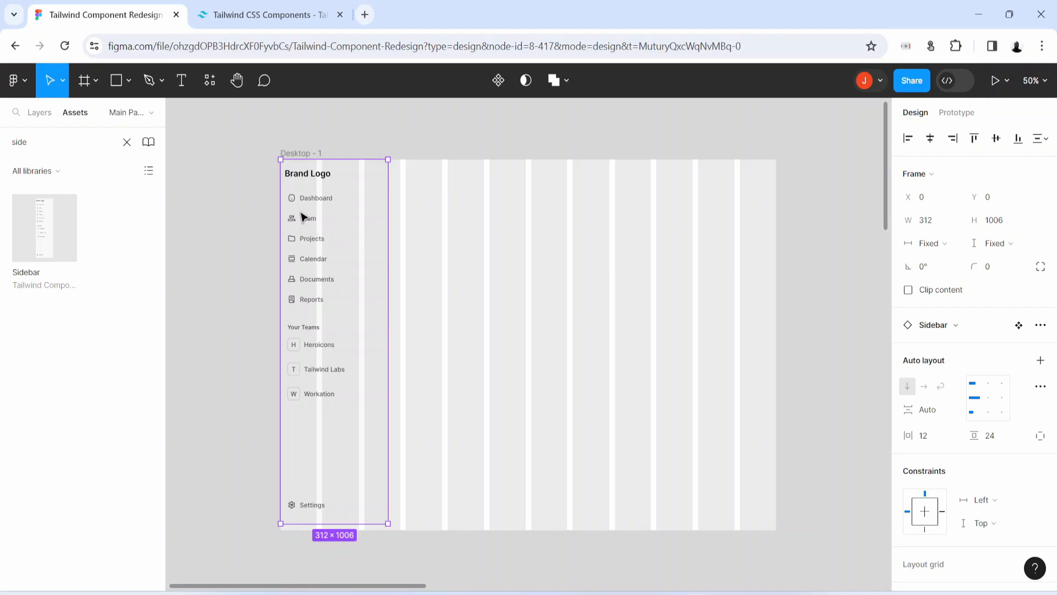
drag(391, 241, 401, 241)
drag(357, 524, 359, 530)
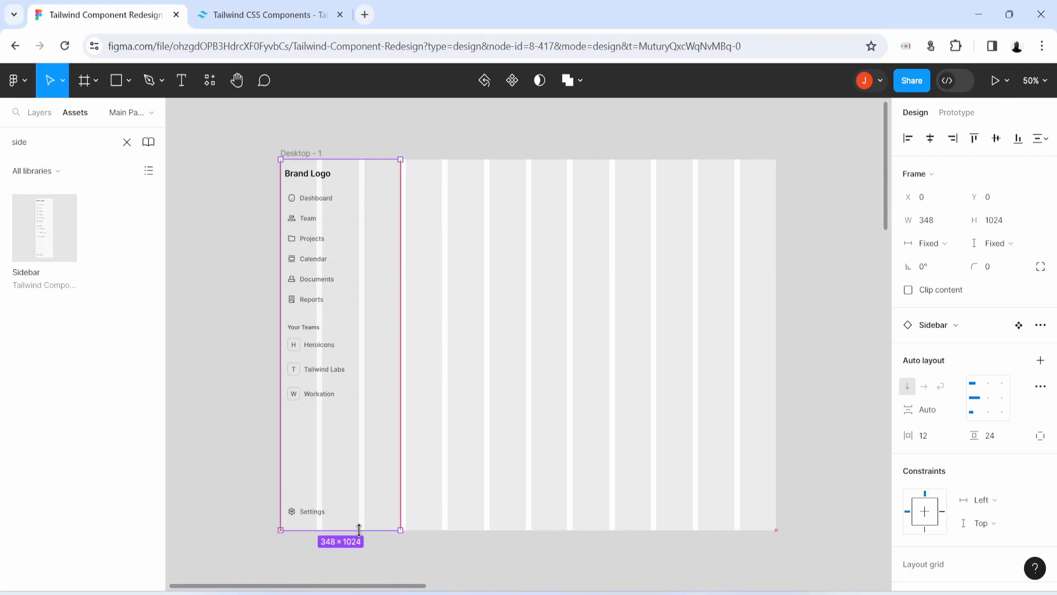
- Preview the Desktop frame with its sidebar as a prototype
click(290, 154)
key(shift+space)
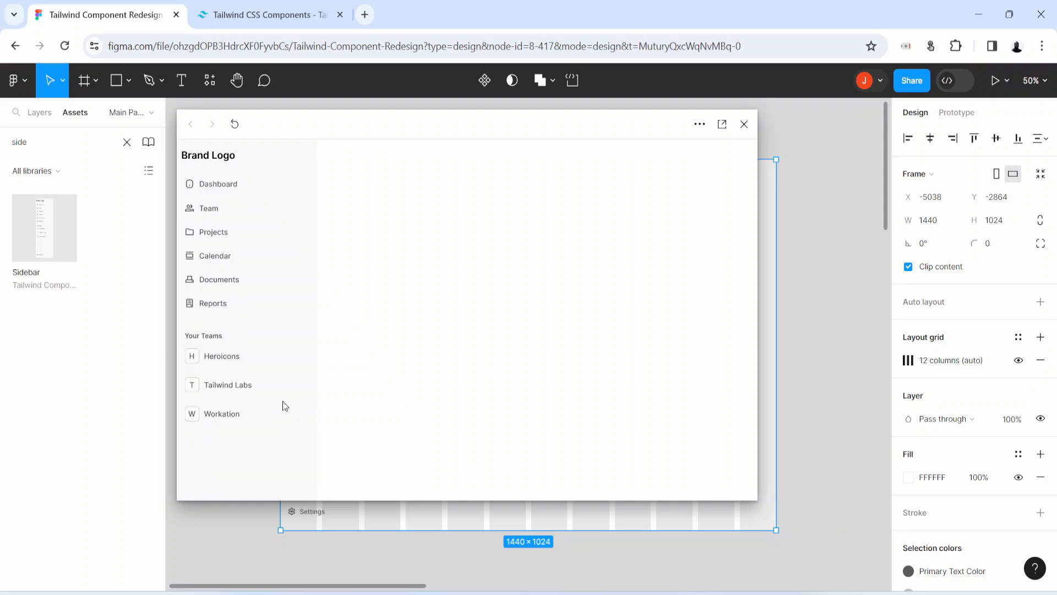
click(744, 124)
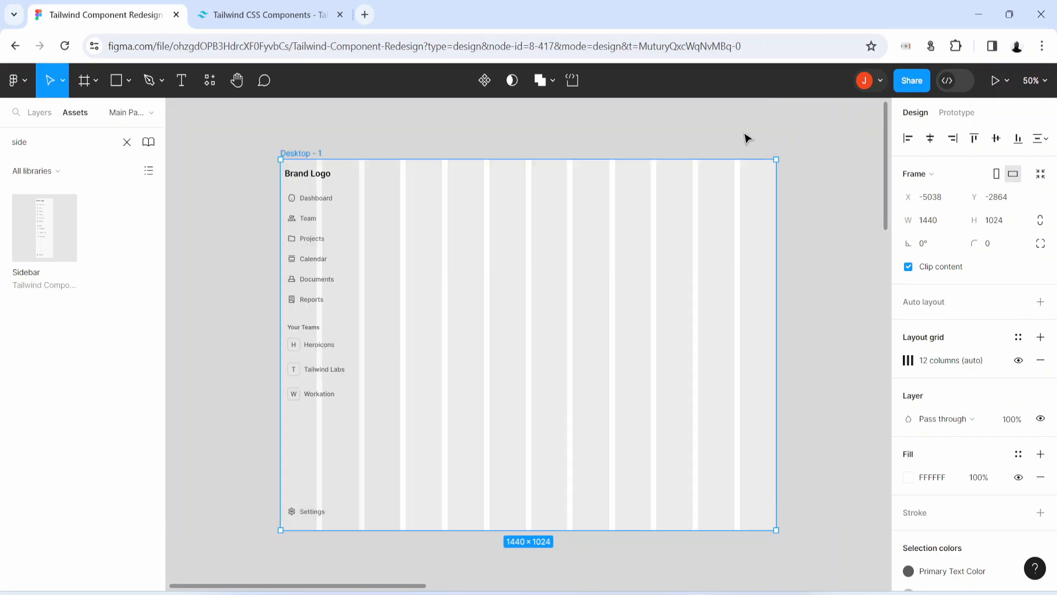
- Draw a frame of about 1056 × 930 beside the sidebar and hide the Desktop frame's column grid
click(556, 369)
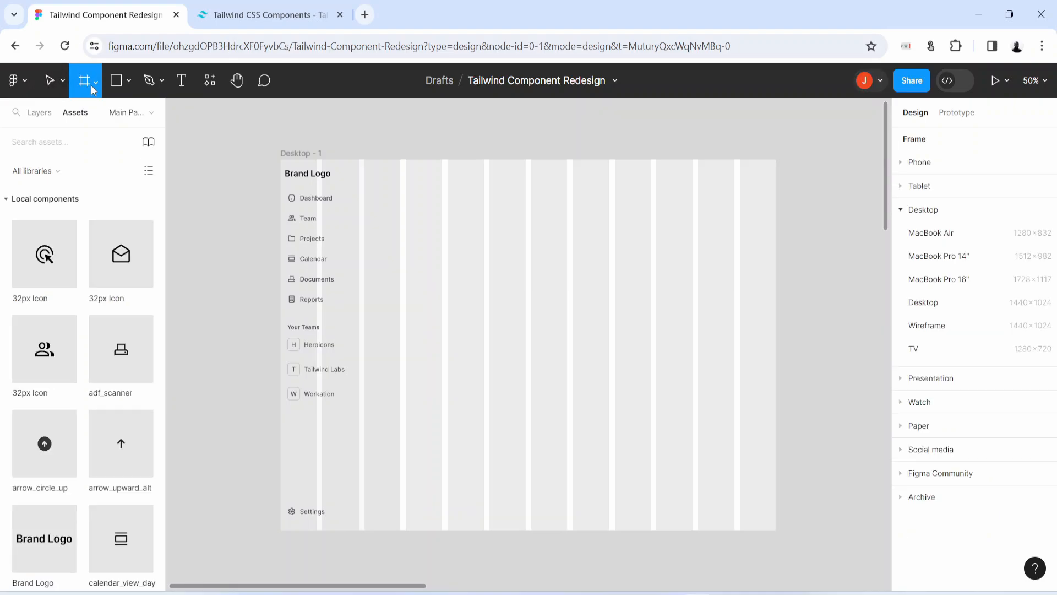
drag(429, 199, 775, 531)
click(291, 155)
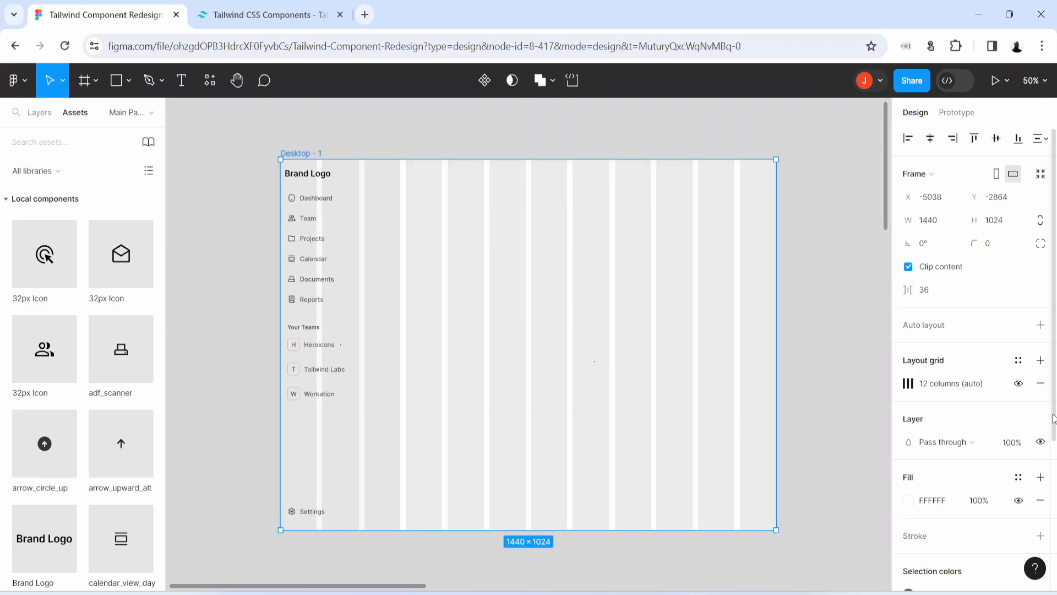
click(1019, 383)
- Resize the frame beside the sidebar to 1092 × 1024, filling the rest of the Desktop frame
click(614, 303)
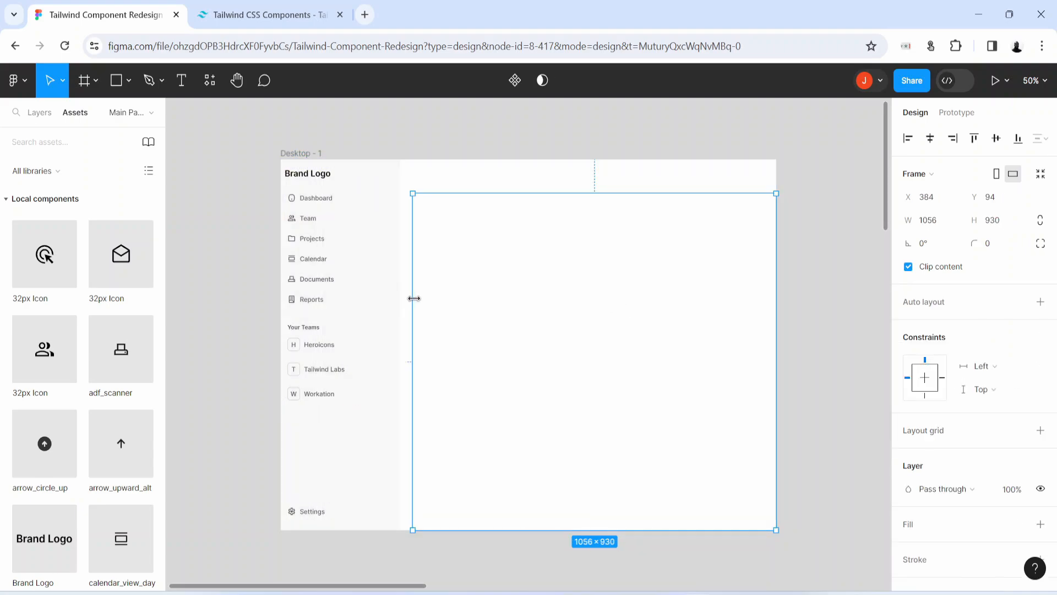
drag(413, 298, 401, 298)
drag(503, 193, 504, 159)
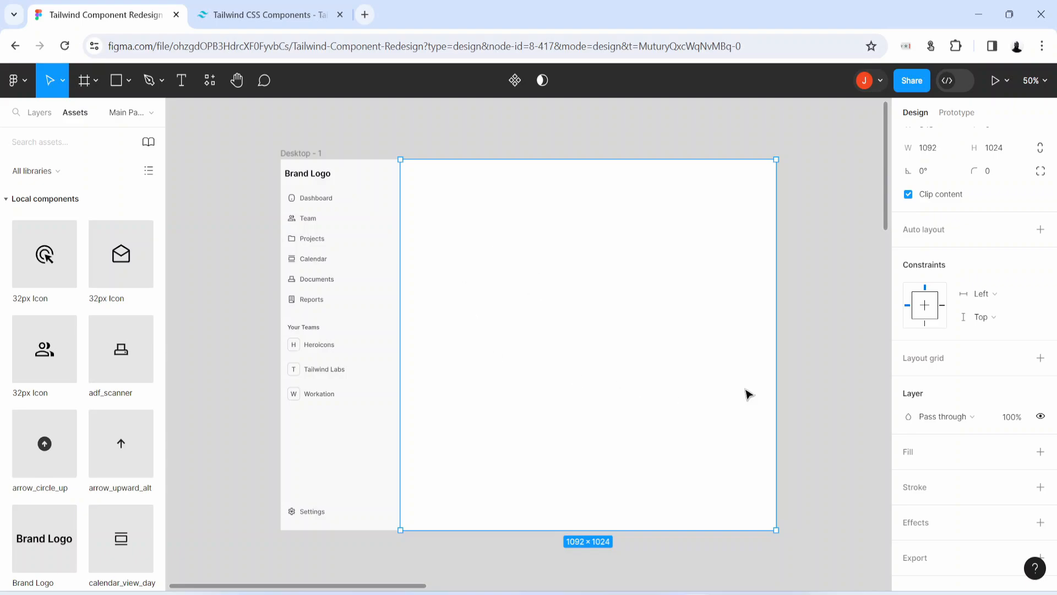
- Add a column layout grid to the content frame beside the sidebar with 8 columns and a gutter of 16
click(1041, 358)
click(908, 381)
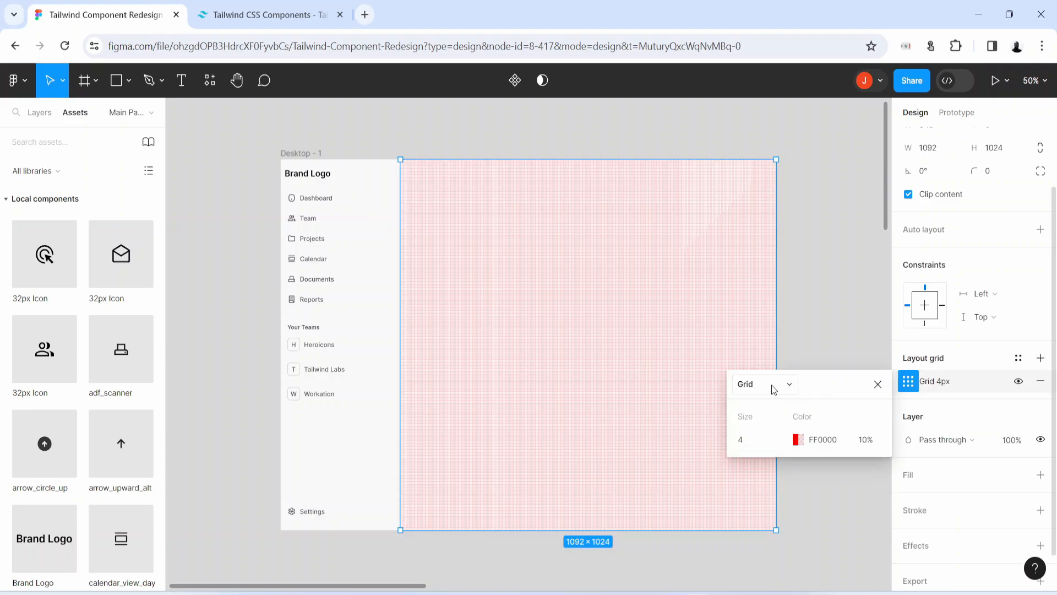
click(793, 391)
click(781, 405)
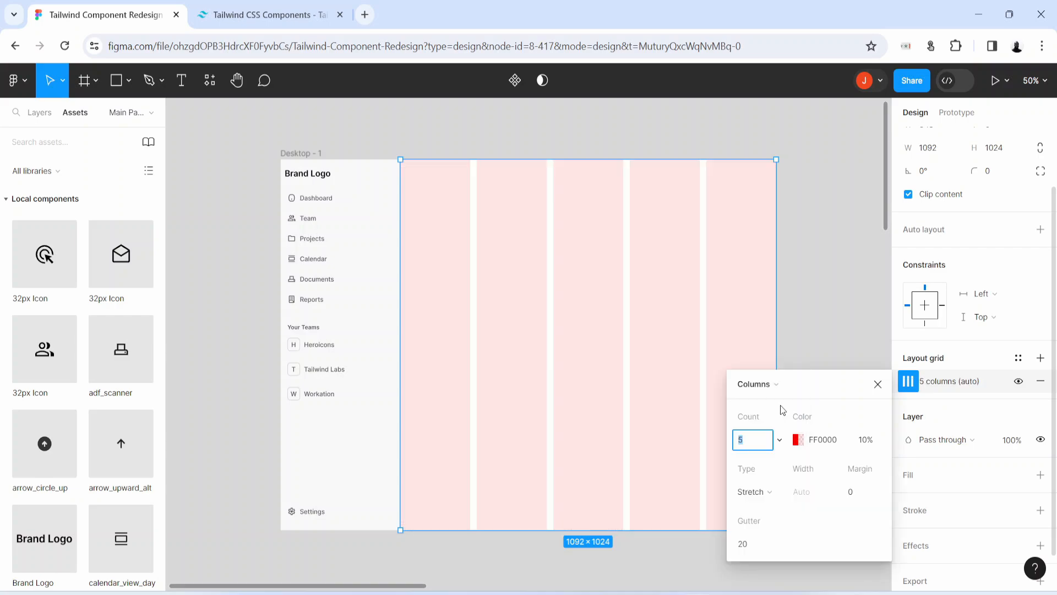
click(781, 440)
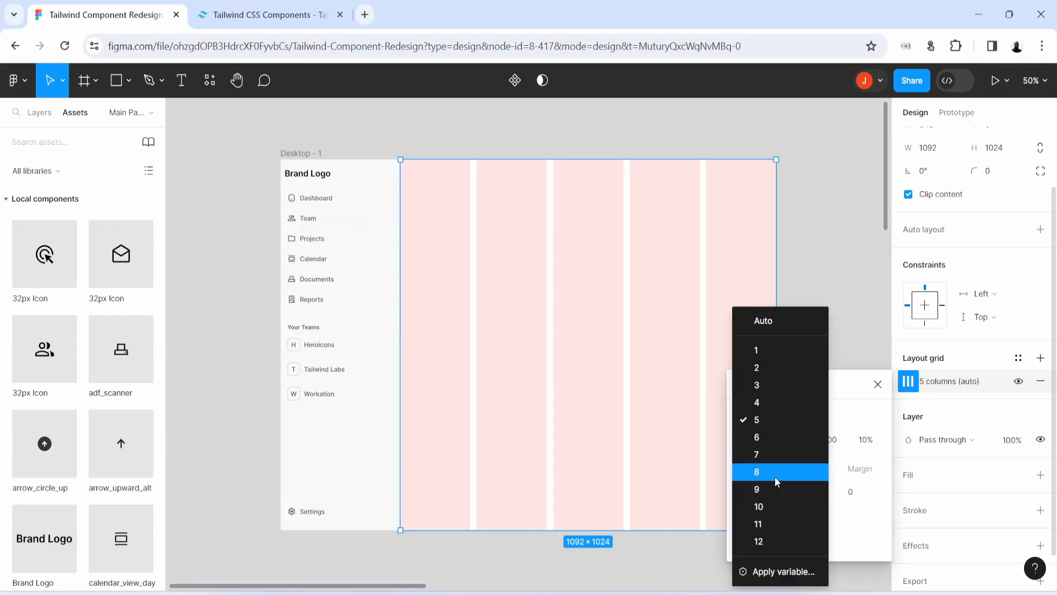
click(776, 475)
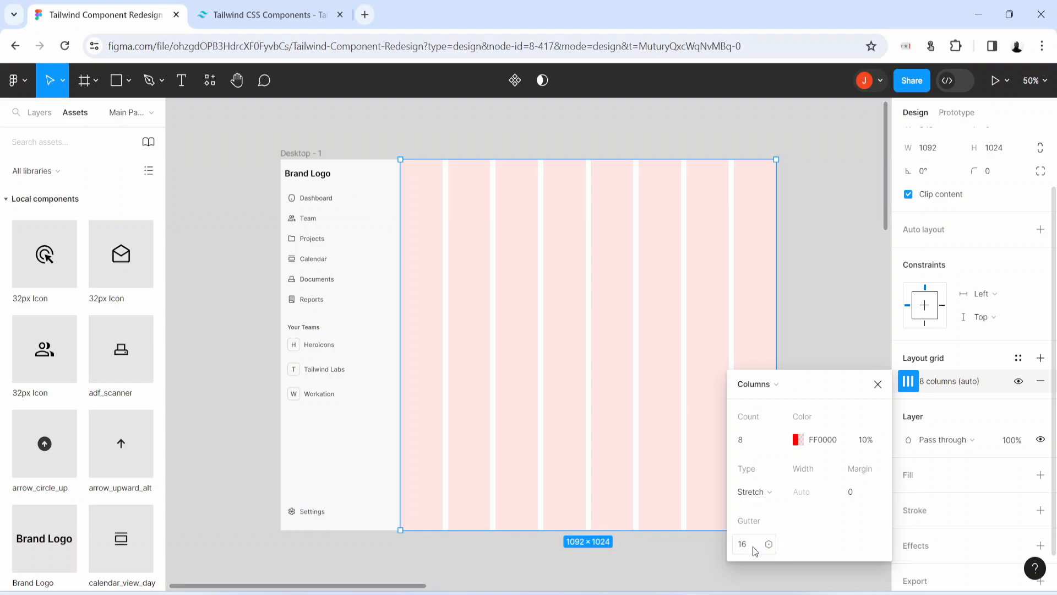
- Recolor the content frame's column grid to dark gray 272727
click(798, 440)
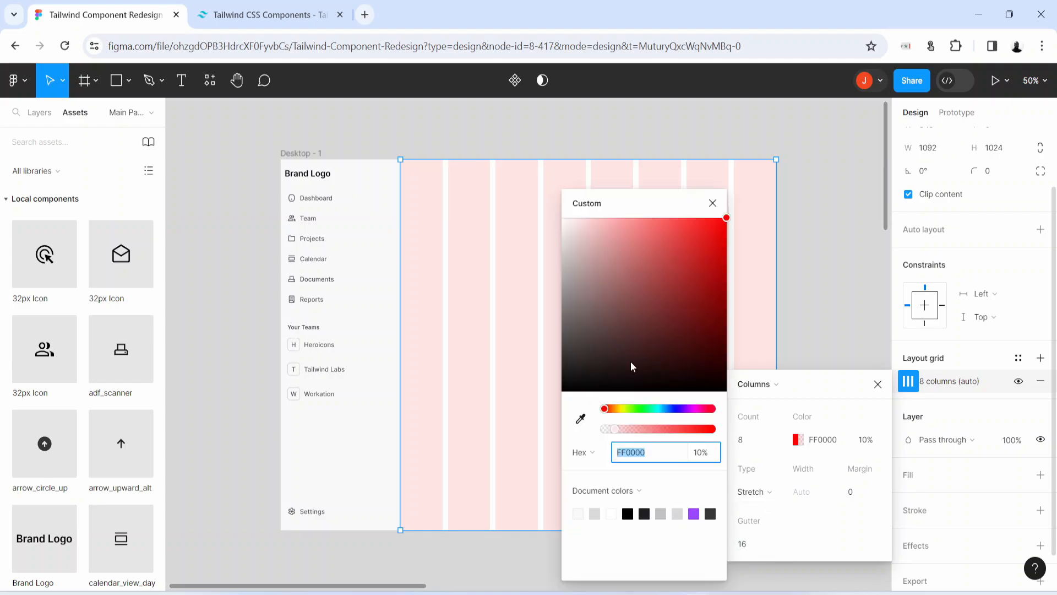
drag(584, 366, 554, 369)
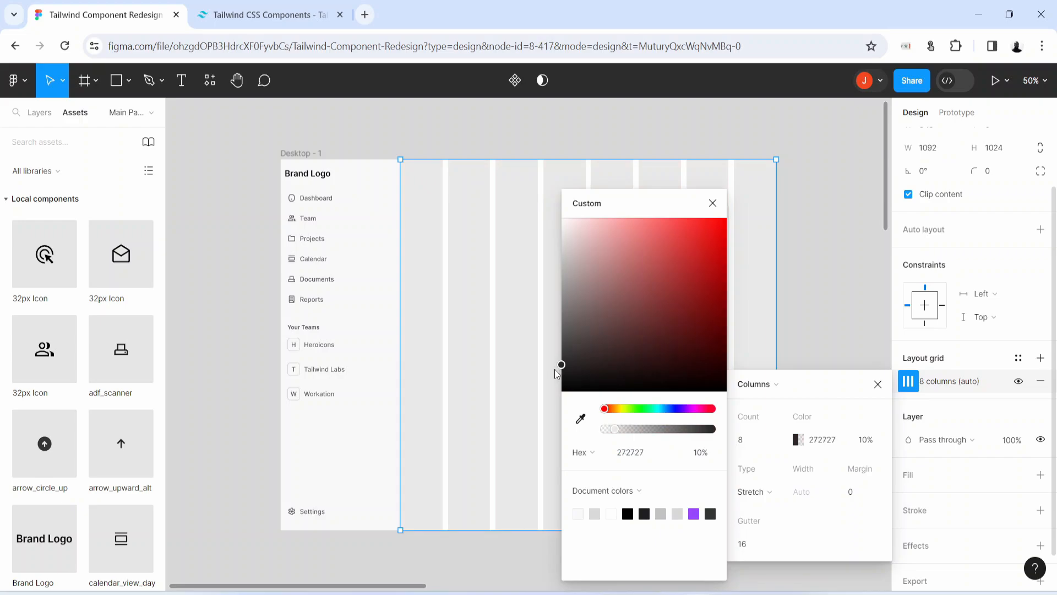
click(714, 203)
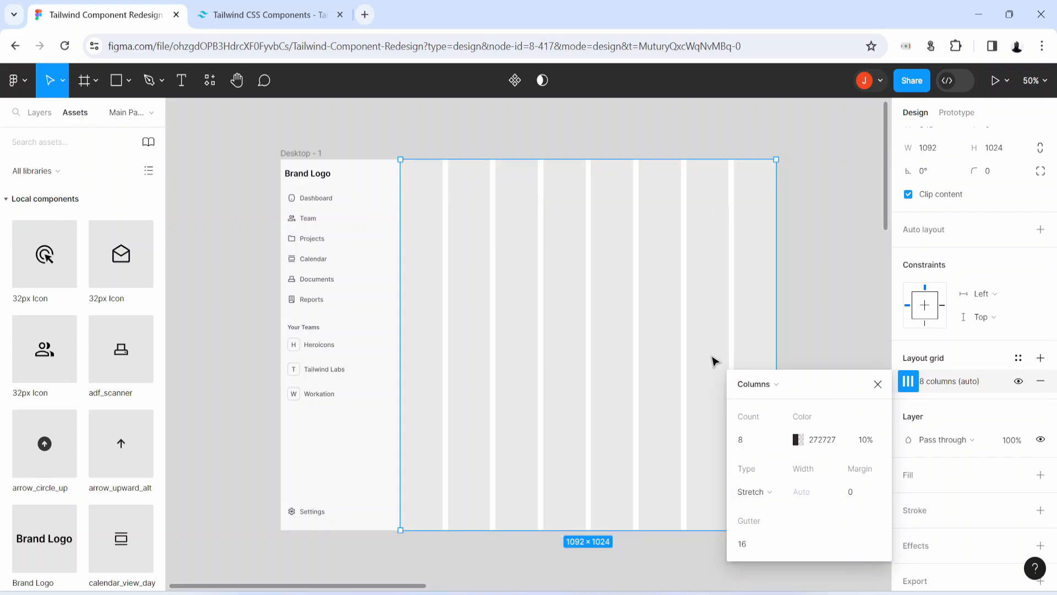
- Set the margin of the content frame's column grid to 24
click(864, 497)
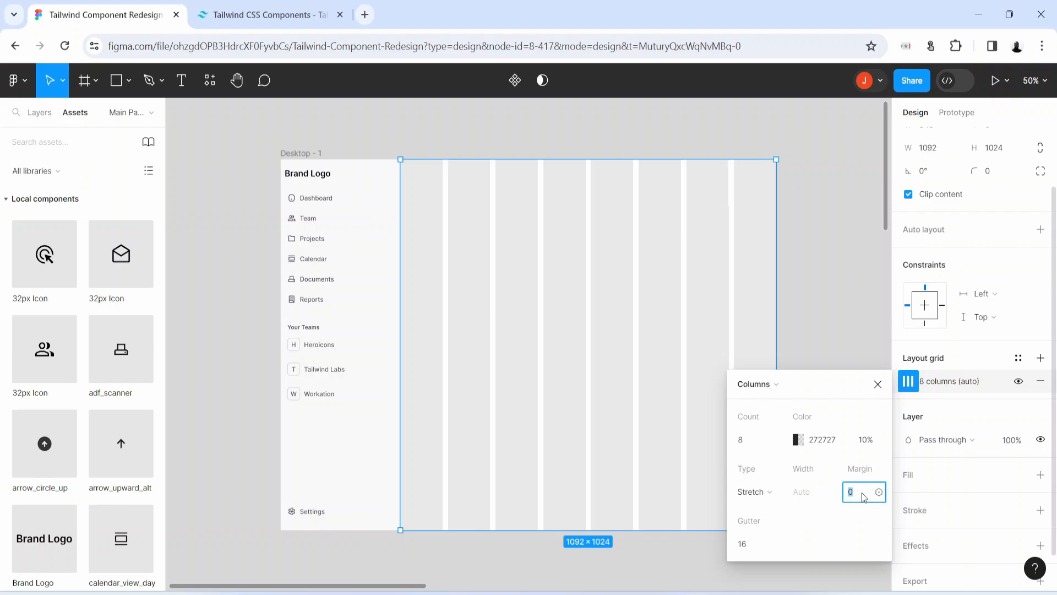
key(Return)
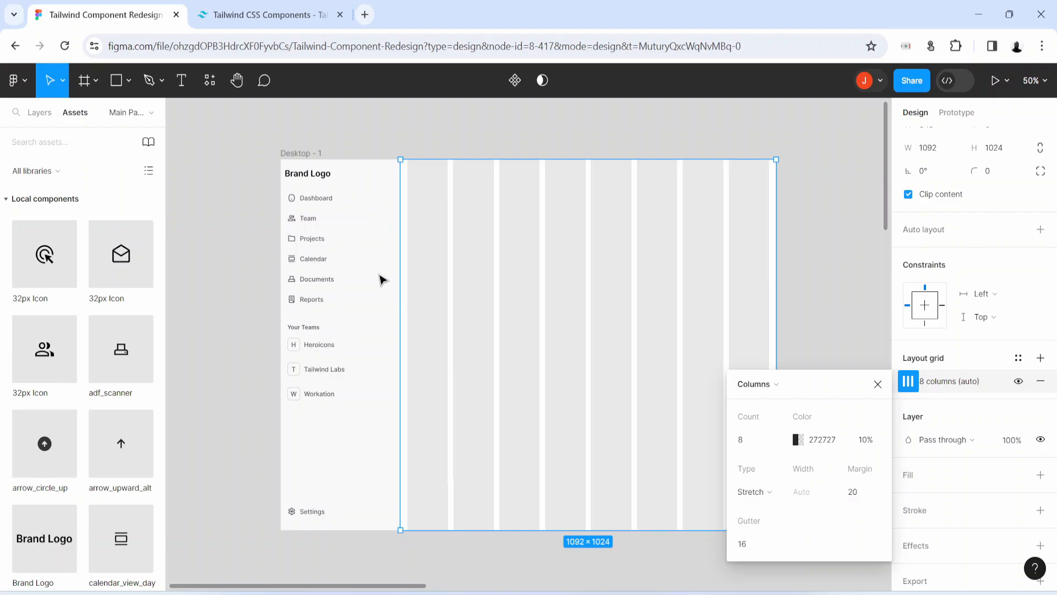
click(863, 497)
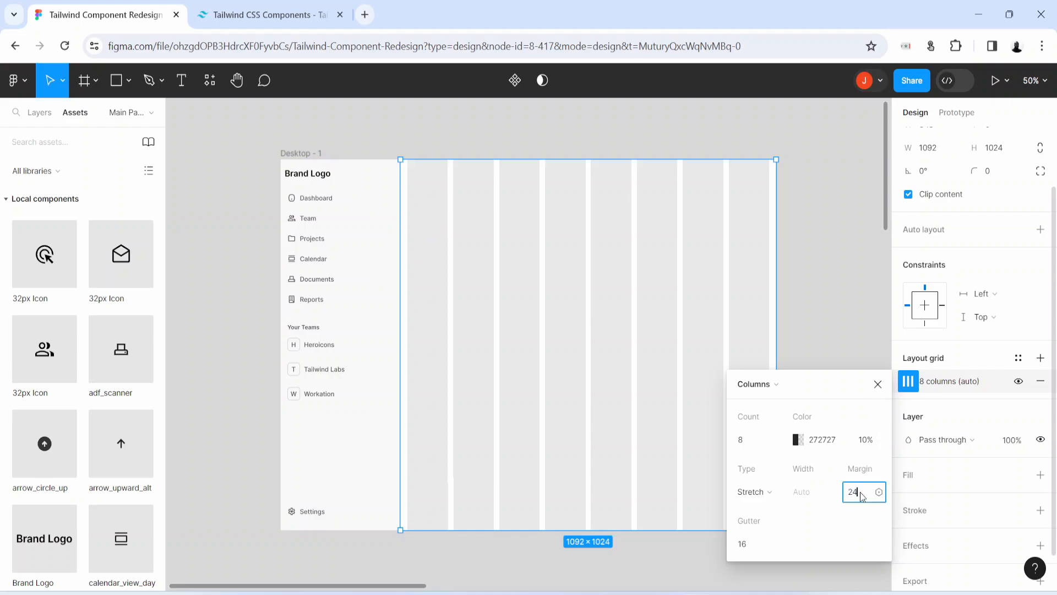
key(Return)
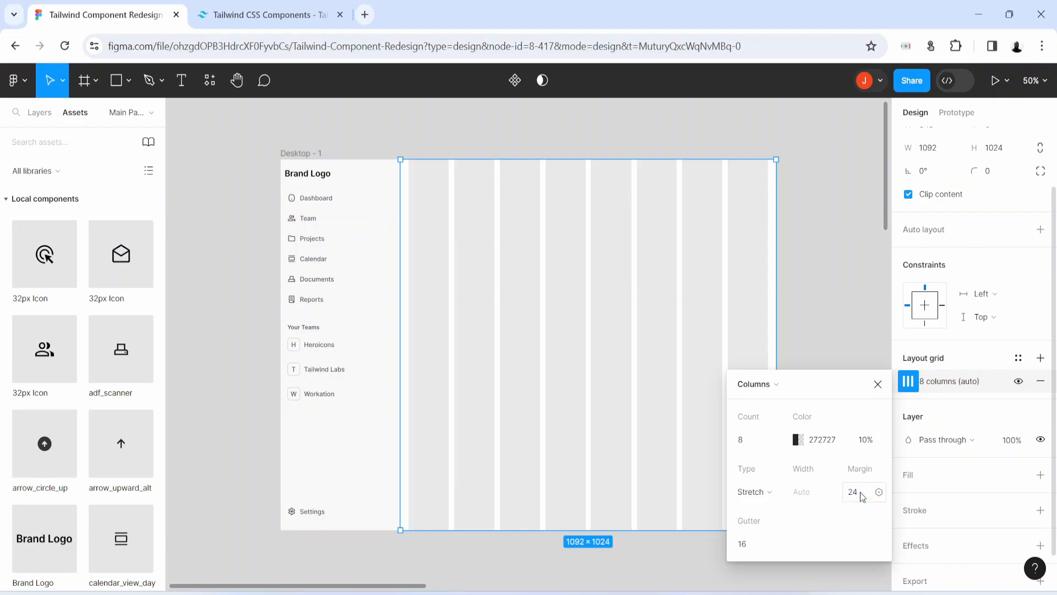
click(878, 384)
key(ctrl+plus)
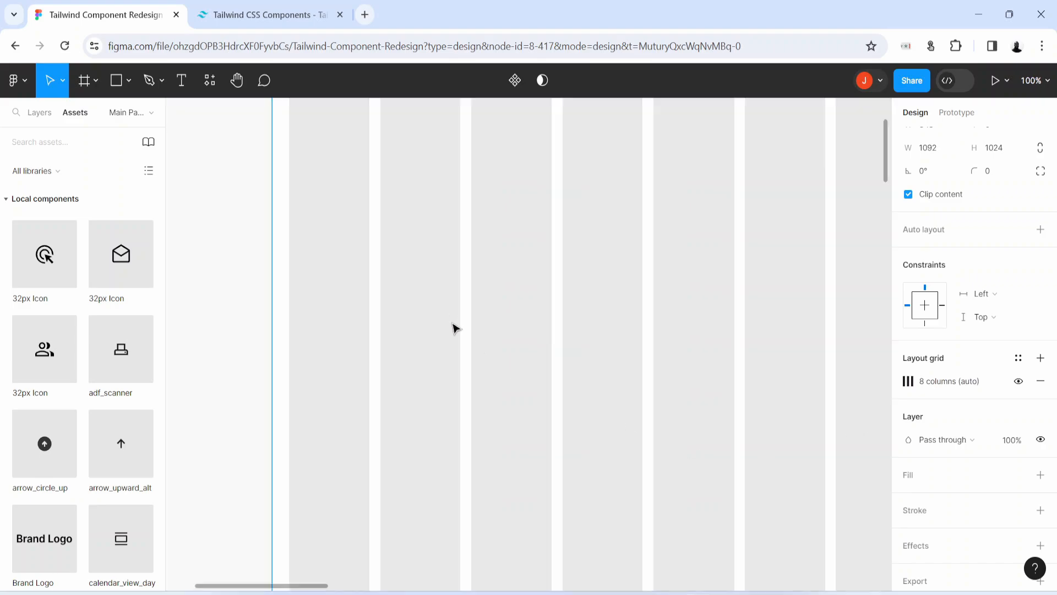
scroll(452, 324, up, 2)
key(ctrl+minus)
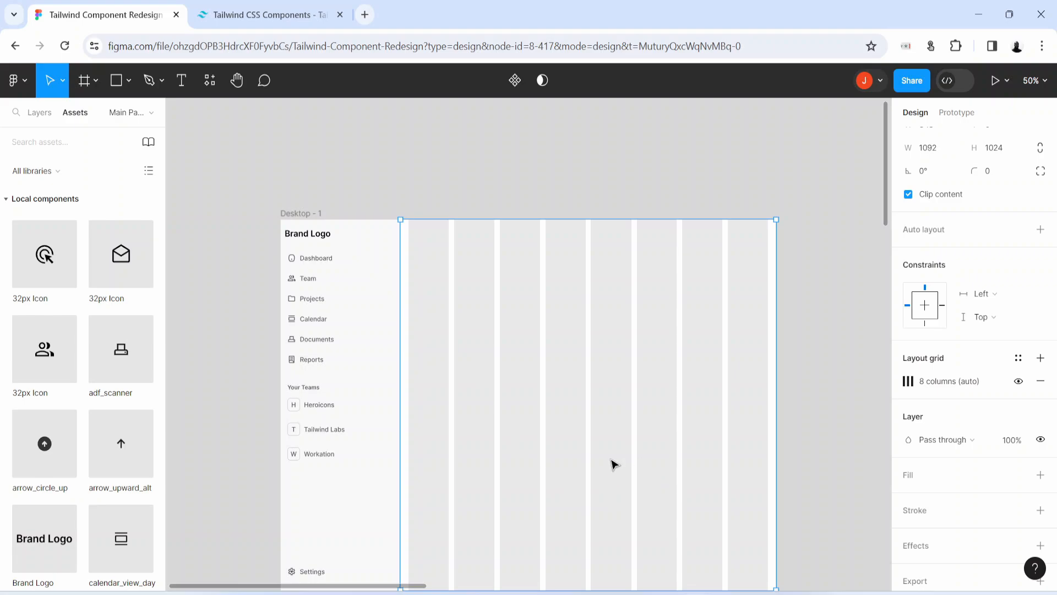
key(ctrl+plus)
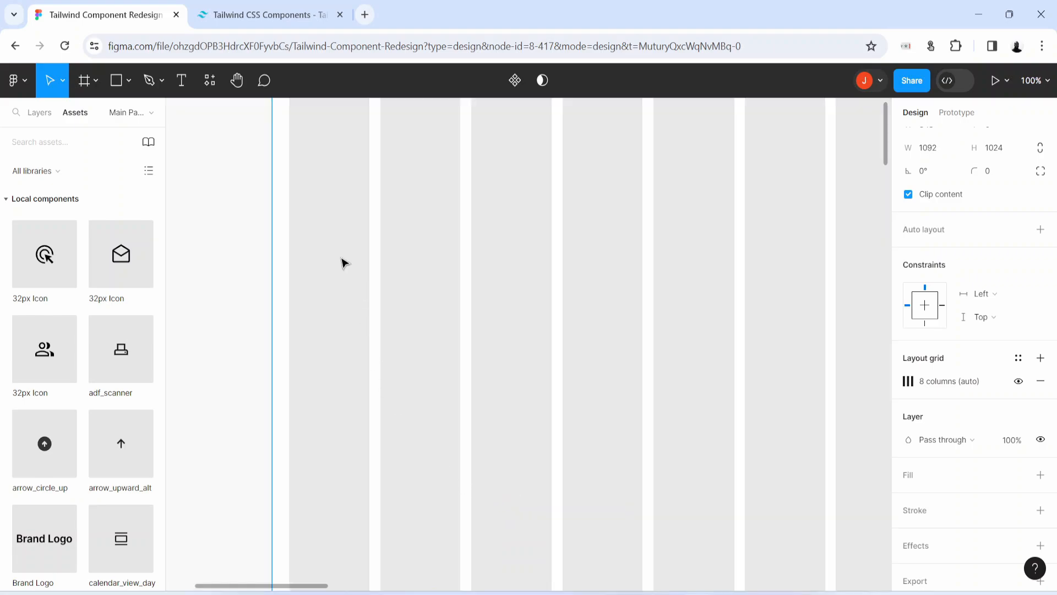
scroll(344, 327, up, 2)
scroll(344, 328, down, 1)
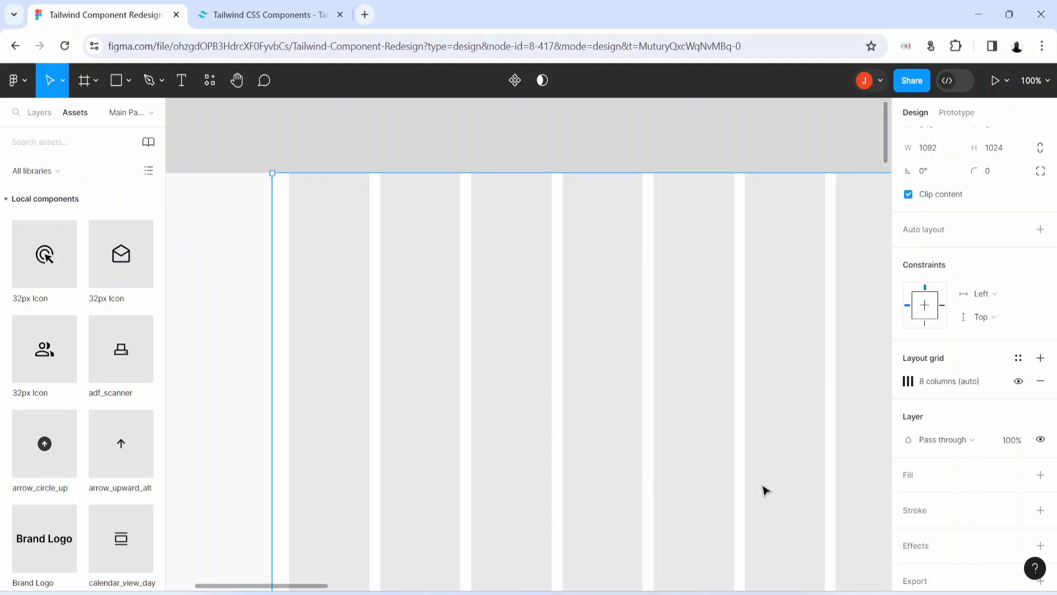
key(h)
drag(623, 458, 323, 457)
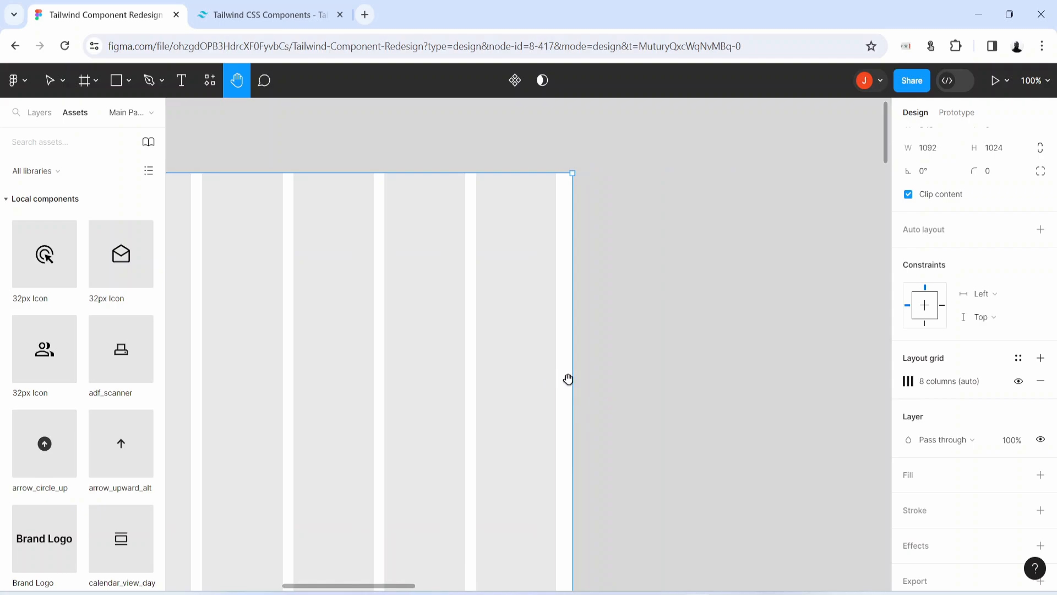
drag(424, 435, 727, 399)
drag(403, 394, 545, 408)
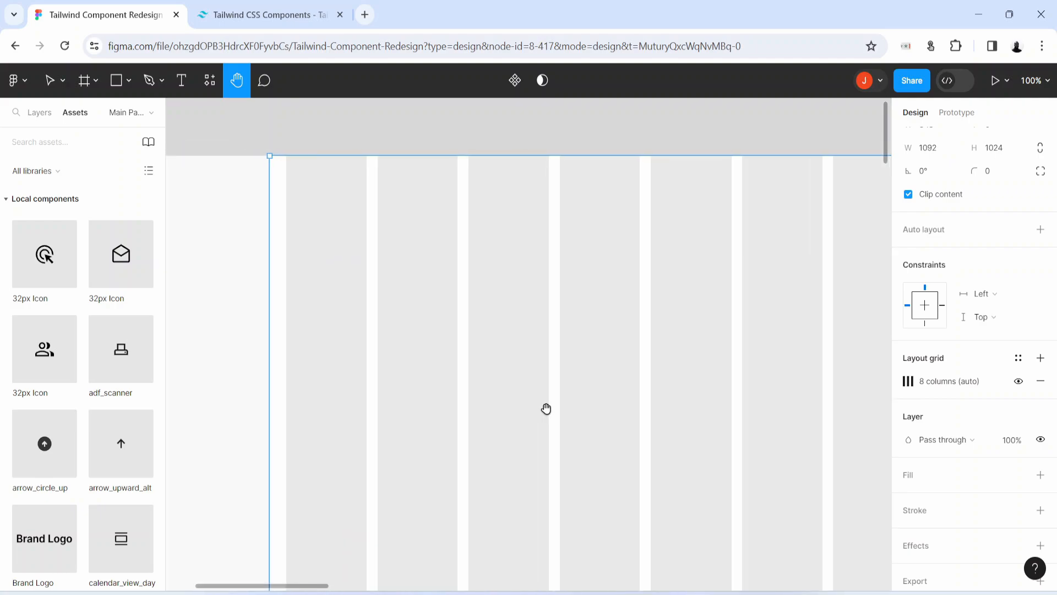
- Search the assets for 30, place the Last 30 Days component atop the content frame, and widen it to 1044 across all eight columns
key(minus)
scroll(546, 408, down, 2)
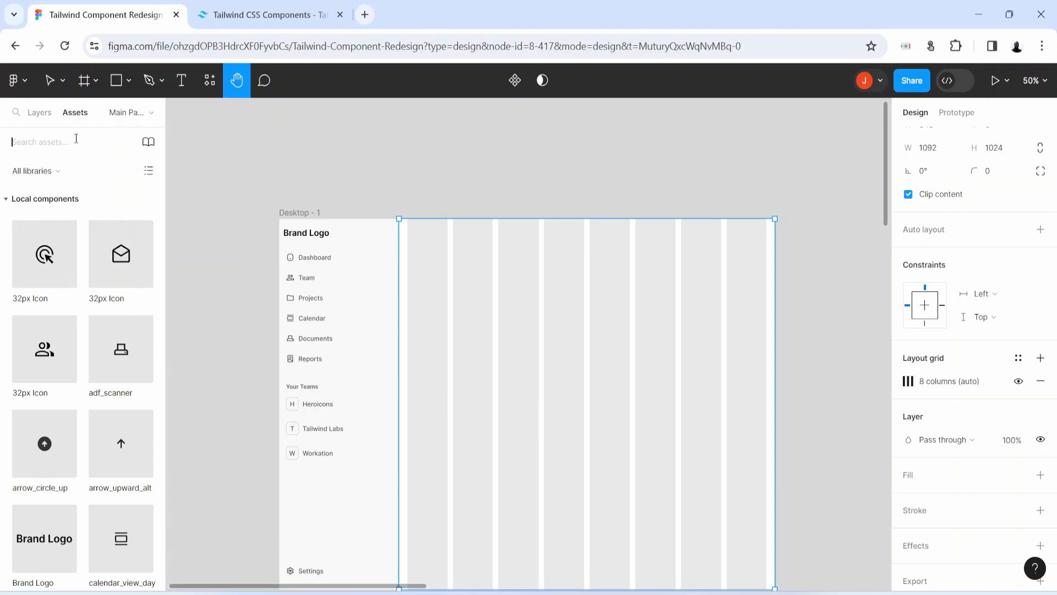
text(30)
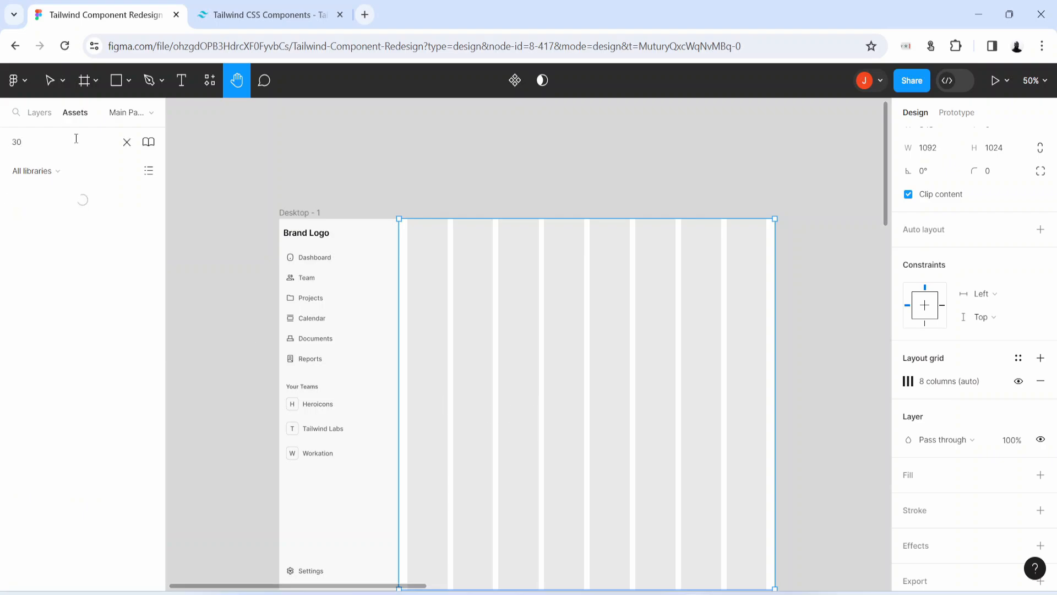
drag(36, 216, 497, 300)
drag(625, 282, 587, 284)
drag(821, 293, 765, 284)
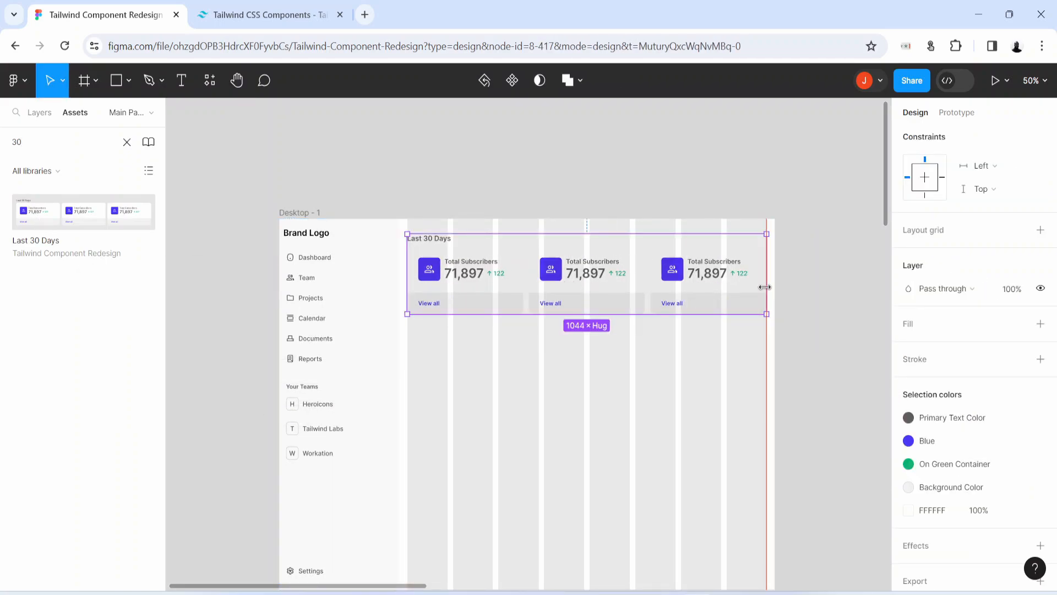
- Hide the content frame's column grid
click(748, 441)
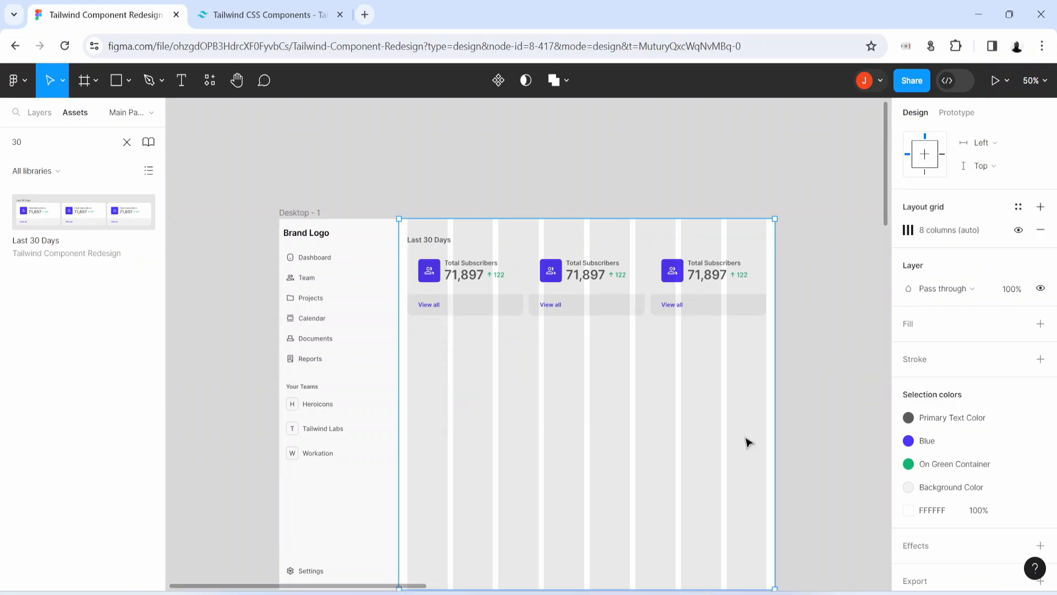
click(1016, 232)
click(1016, 232)
key(shift+0)
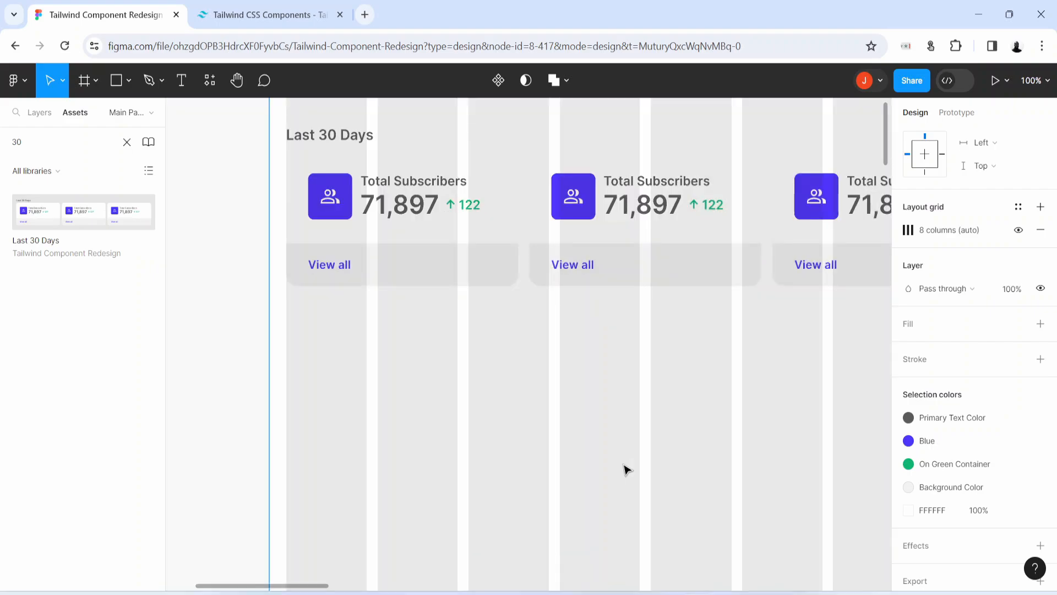
scroll(391, 308, down, 5)
- Change the white fill of the Last 30 Days cards to F8F8F8
click(421, 269)
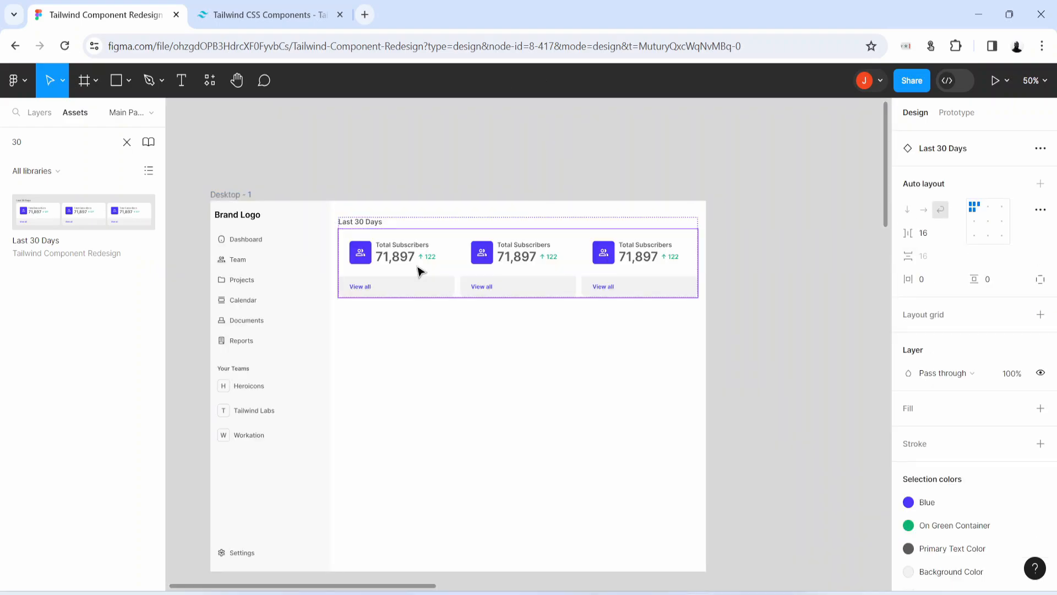
scroll(979, 477, down, 3)
click(936, 465)
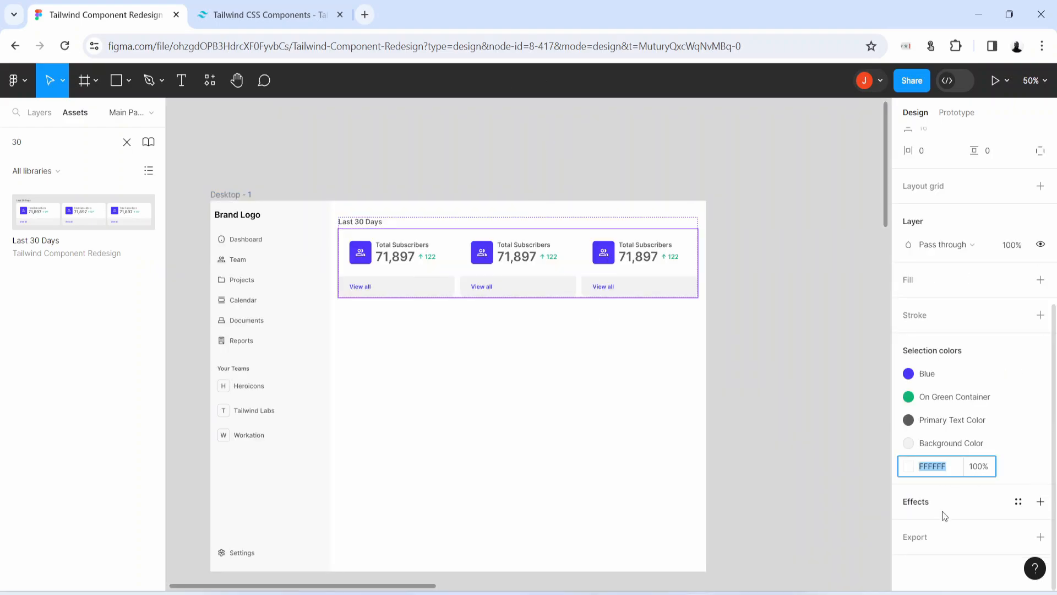
text(f8)
key(Return)
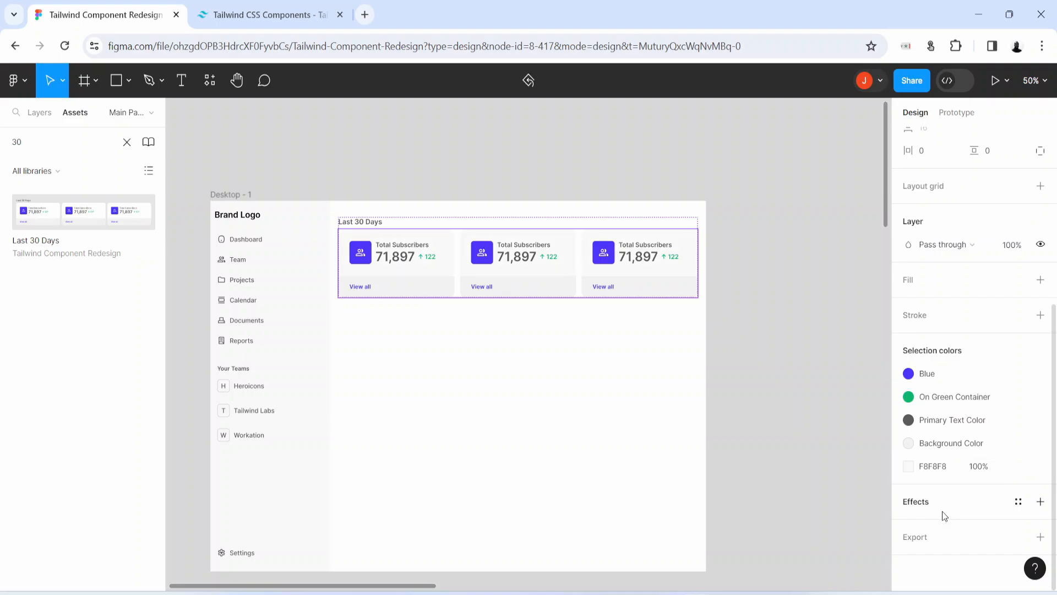
click(769, 436)
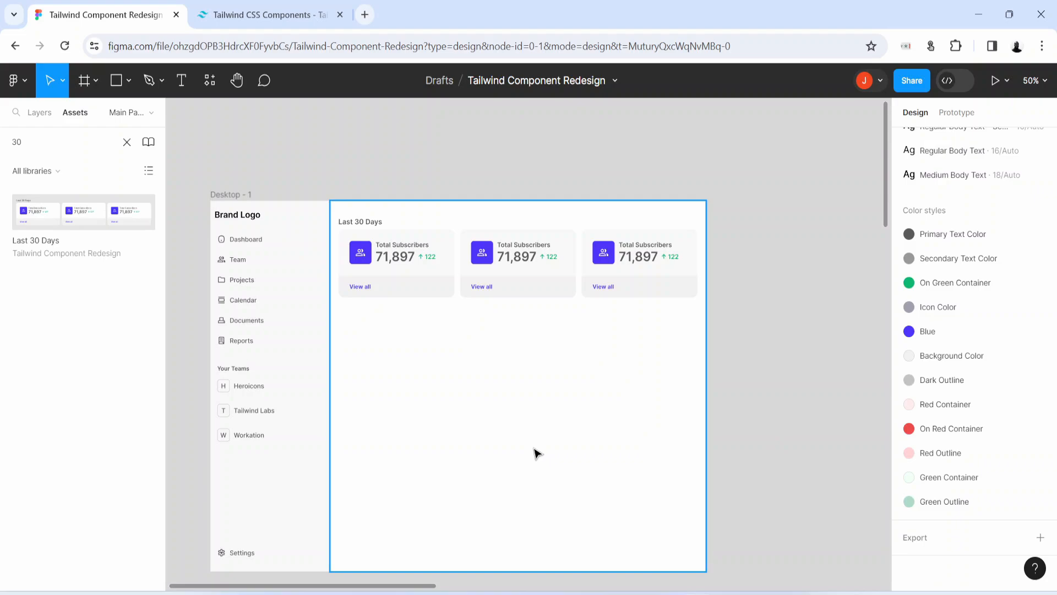
- Clear the asset search and place the Recent Activity component in the content frame below the Last 30 Days cards
scroll(413, 490, up, 3)
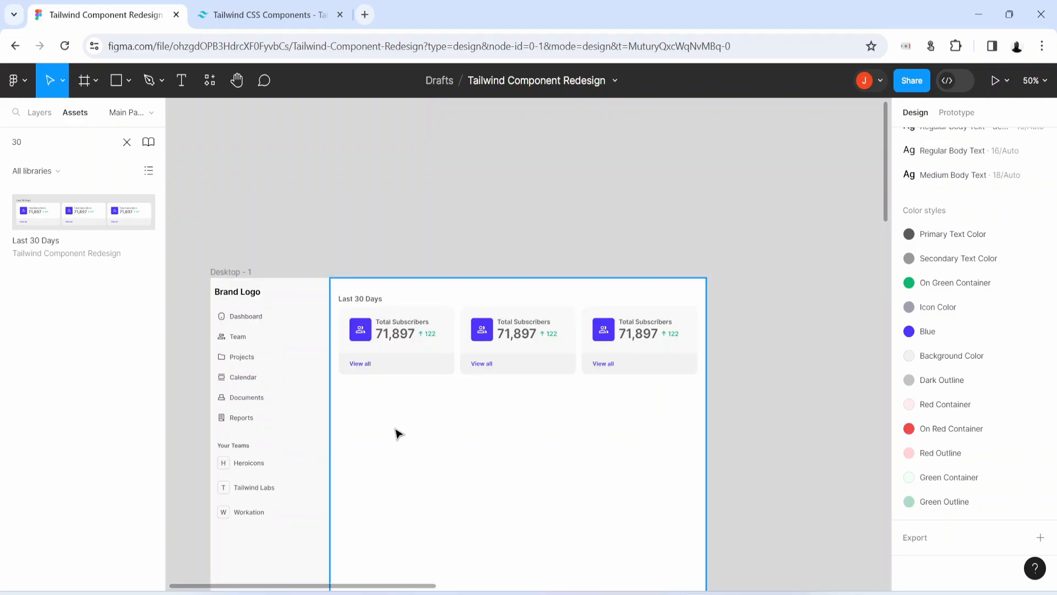
scroll(396, 434, down, 3)
click(126, 142)
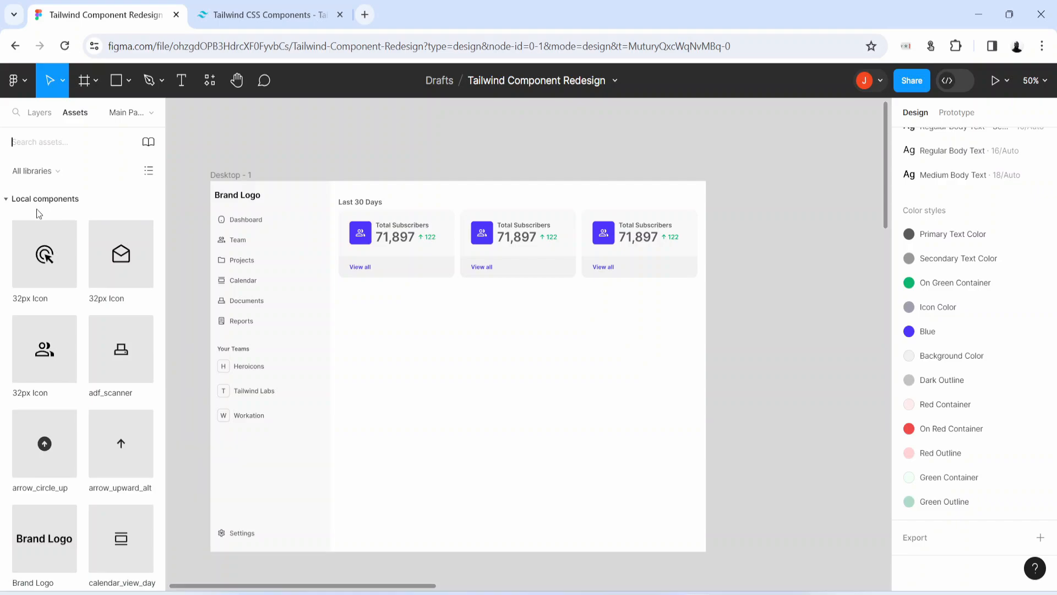
scroll(47, 420, down, 10)
drag(57, 398, 496, 403)
key(Escape)
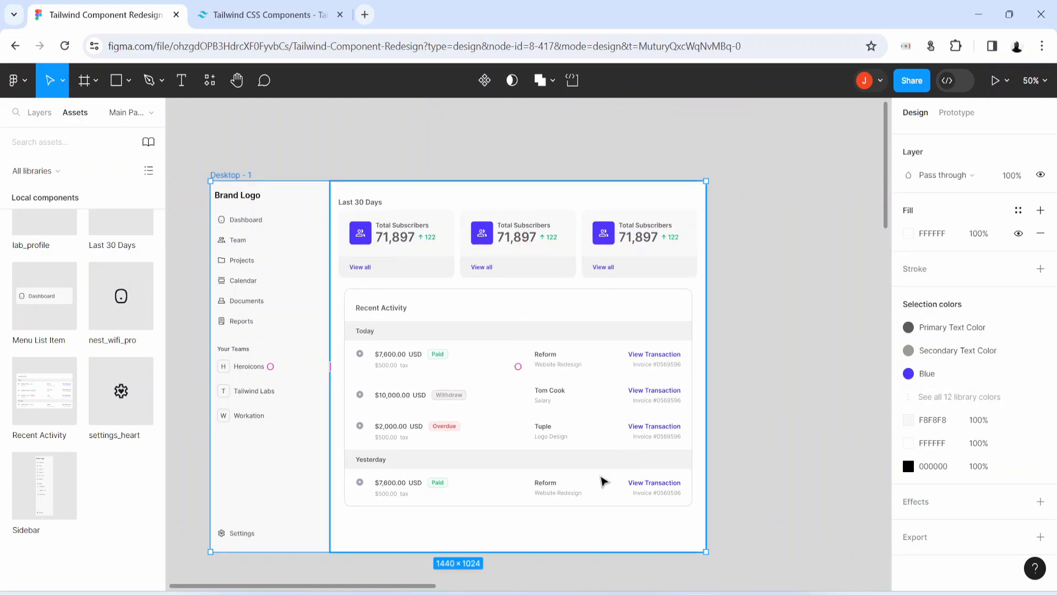
- Show the column grid, fit Recent Activity to 1044 wide across all eight columns, and nudge it slightly down from the cards
click(369, 534)
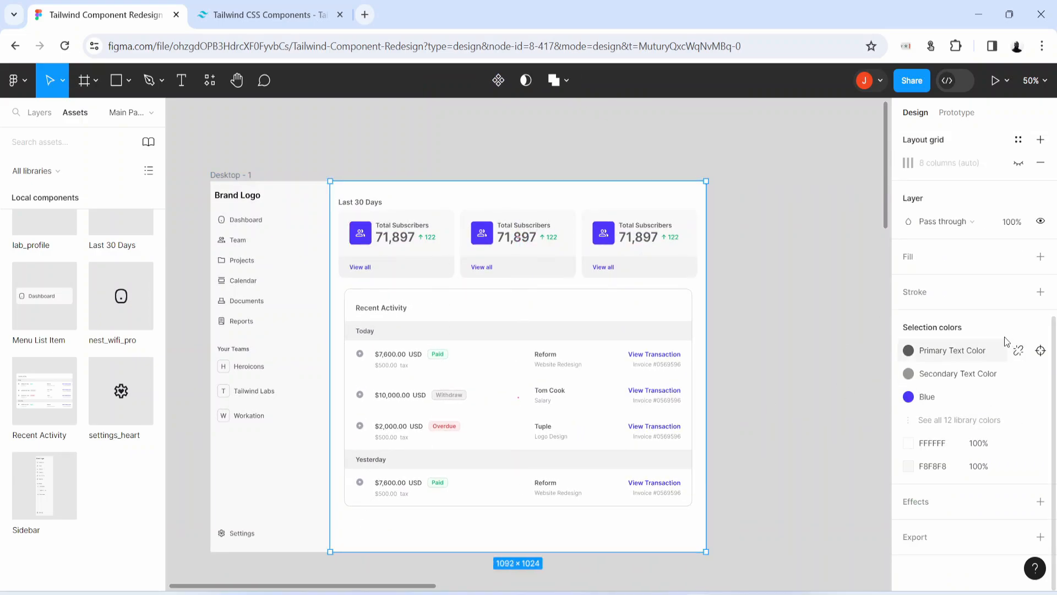
click(1019, 163)
click(447, 395)
drag(448, 395, 441, 397)
drag(690, 351, 697, 353)
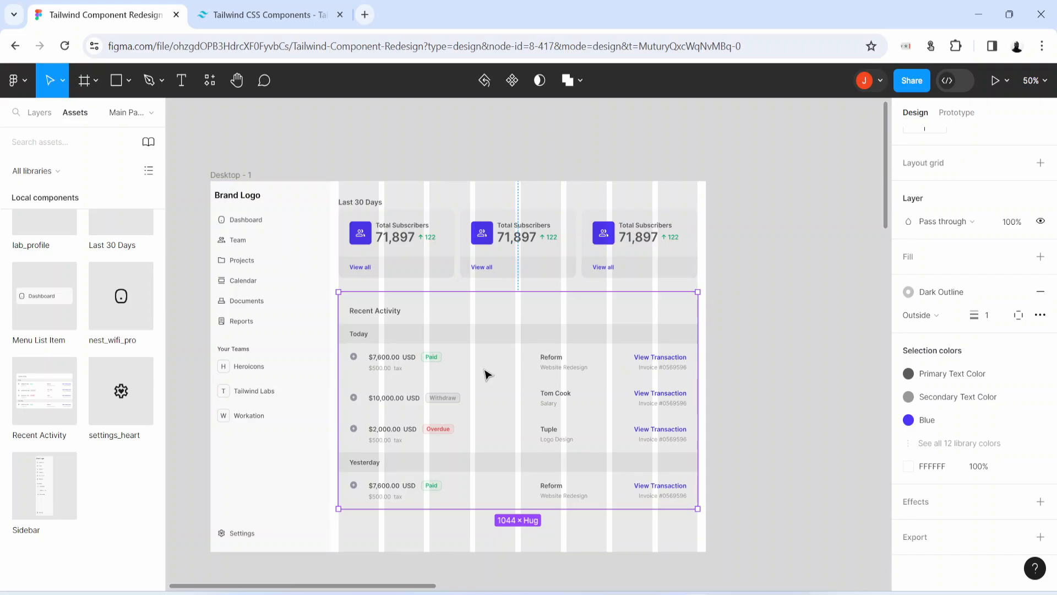
drag(485, 369, 485, 372)
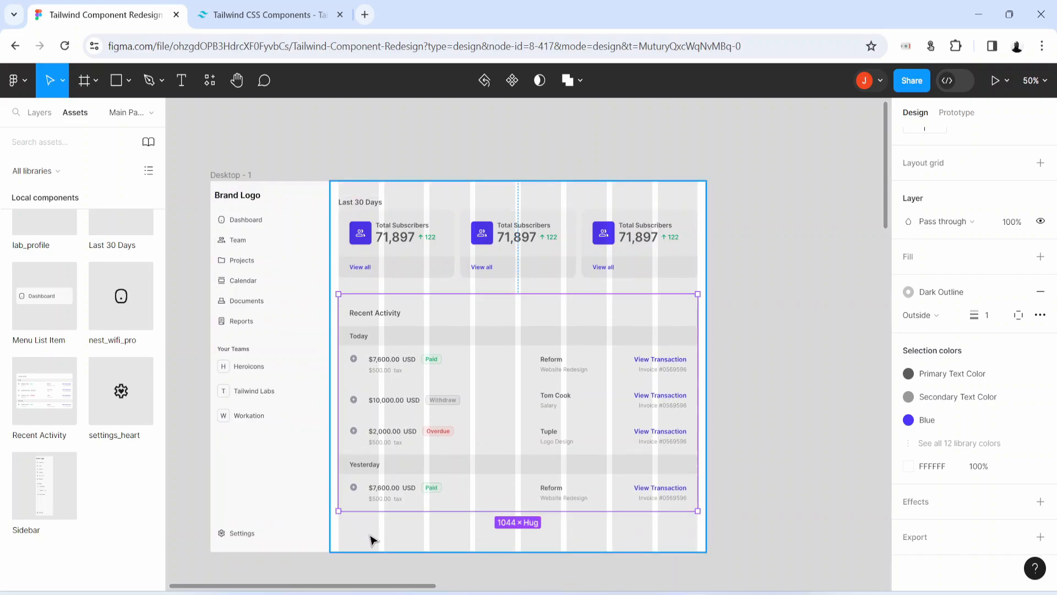
- Turn off the content frame's column grid again and deselect the frame
click(372, 539)
click(1019, 186)
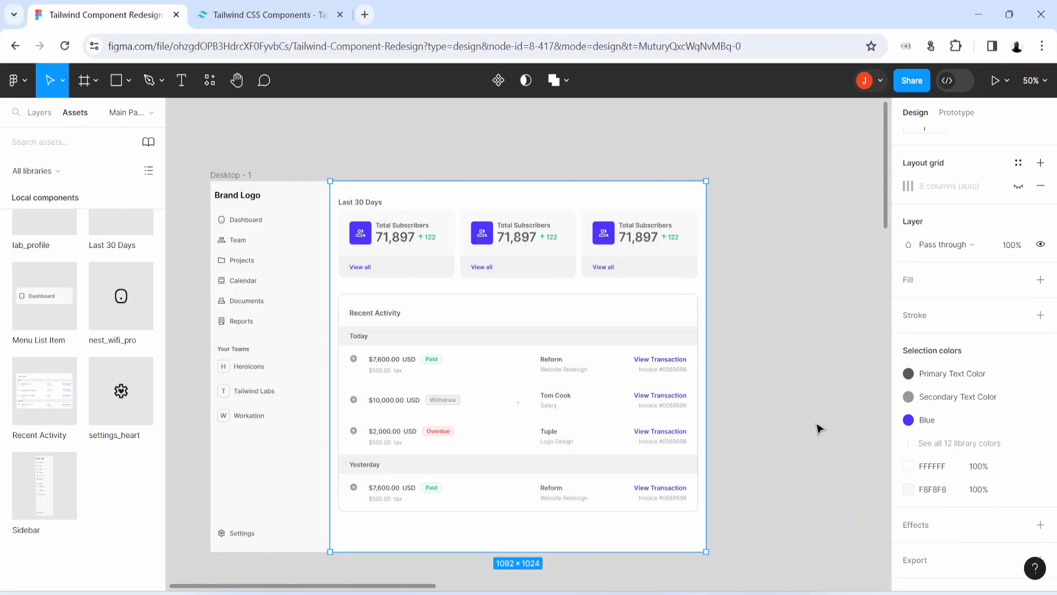
click(818, 380)
- Set the fill of the first Total Subscribers card's upper section to FDFDFD
key(shift+0)
scroll(322, 281, up, 2)
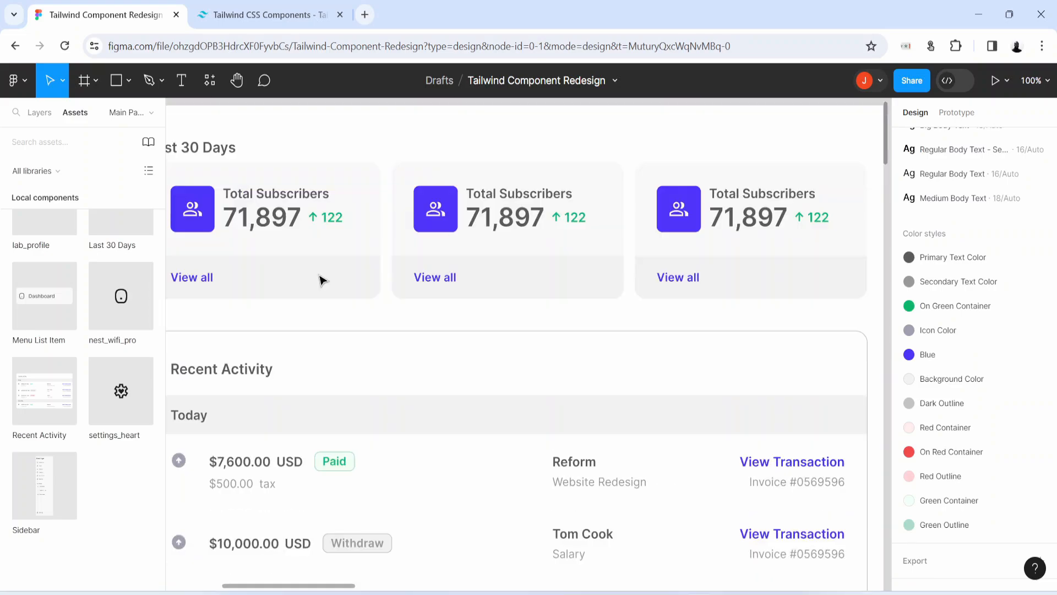
key(space)
drag(243, 281, 379, 266)
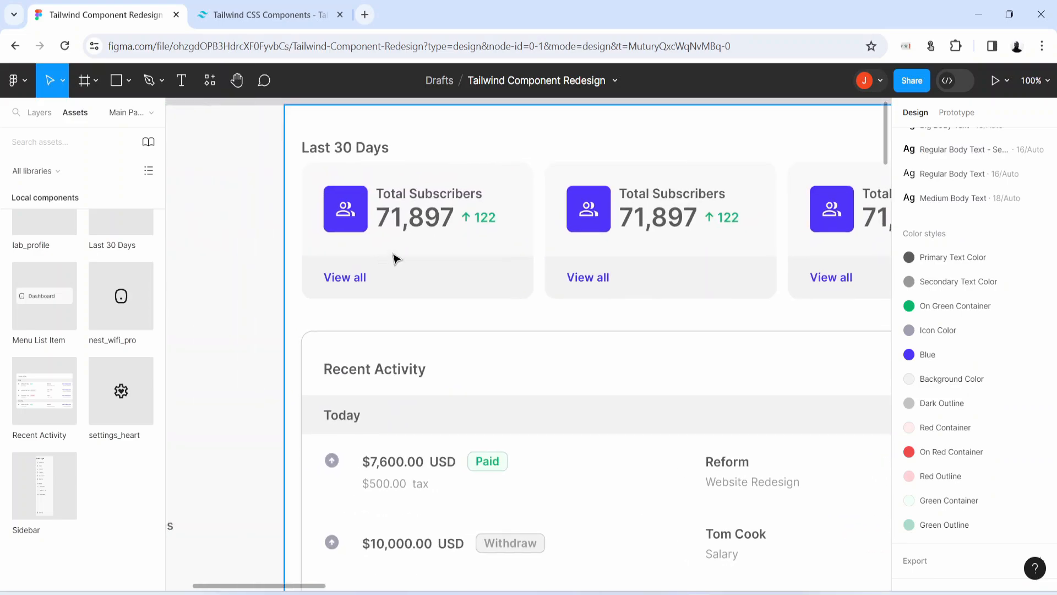
click(472, 255)
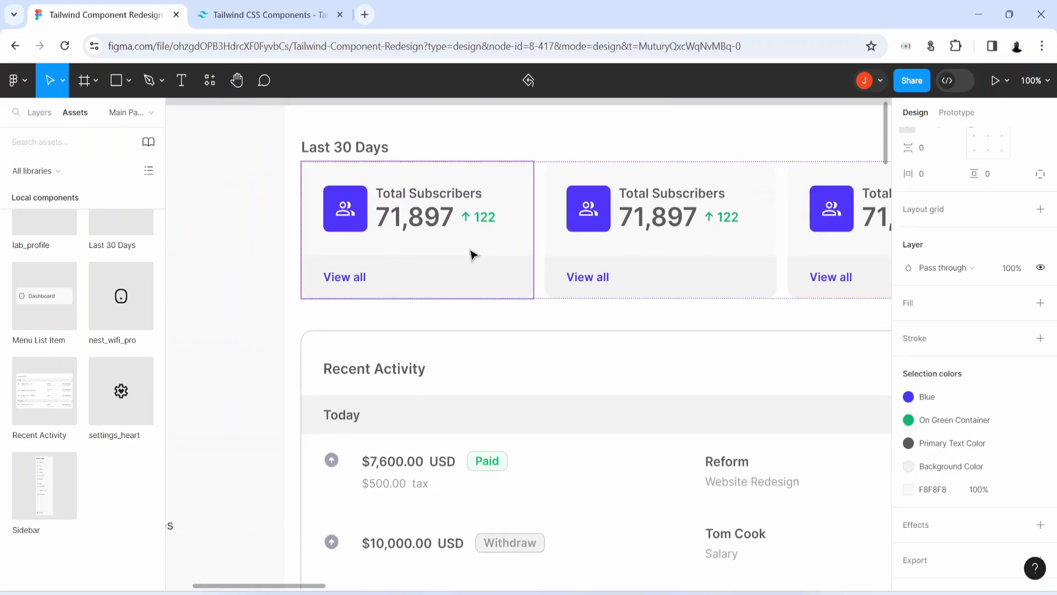
shift+click(693, 245)
click(949, 495)
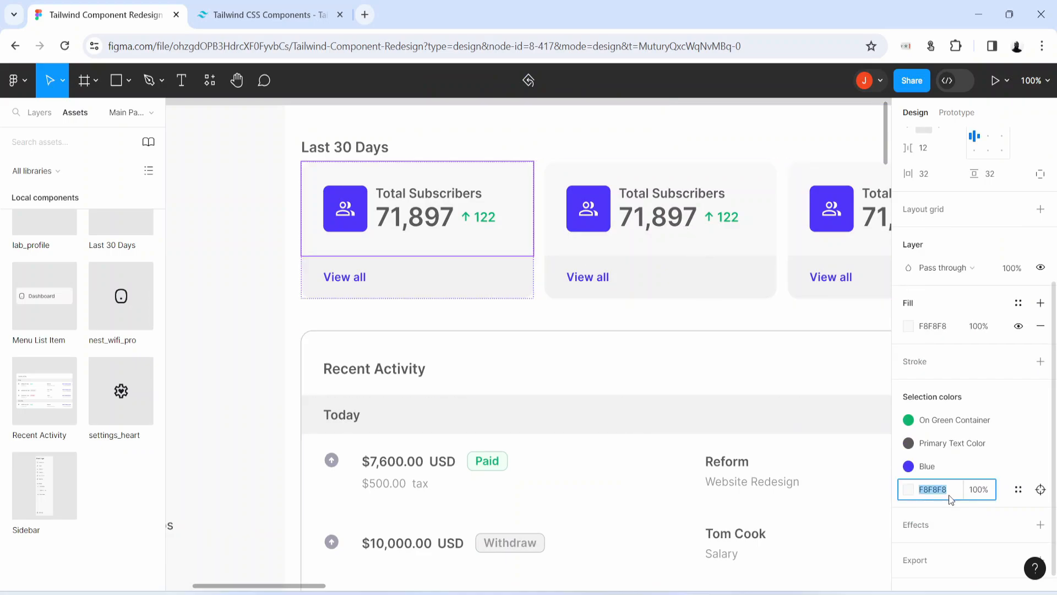
click(909, 489)
click(498, 323)
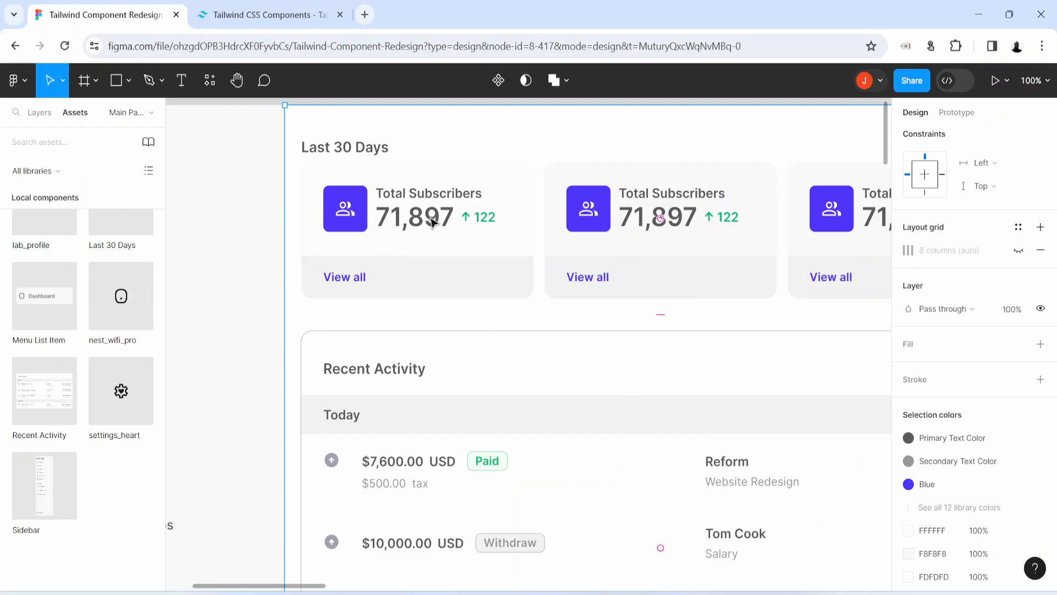
- Remove the third Total Subscribers card from the Last 30 Days section in the content frame
scroll(432, 220, right, 5)
click(675, 256)
click(676, 256)
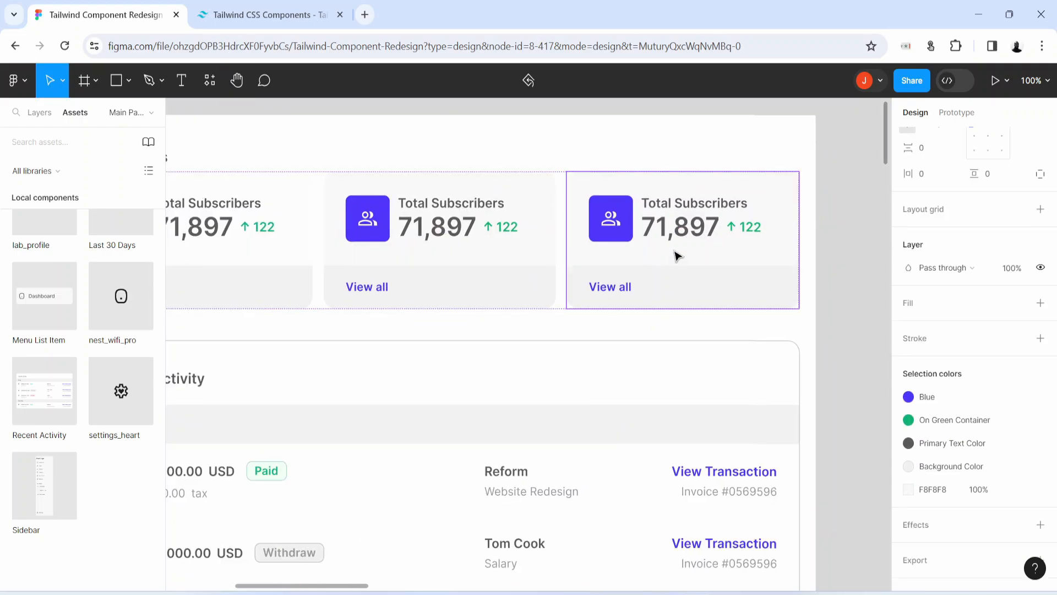
key(Delete)
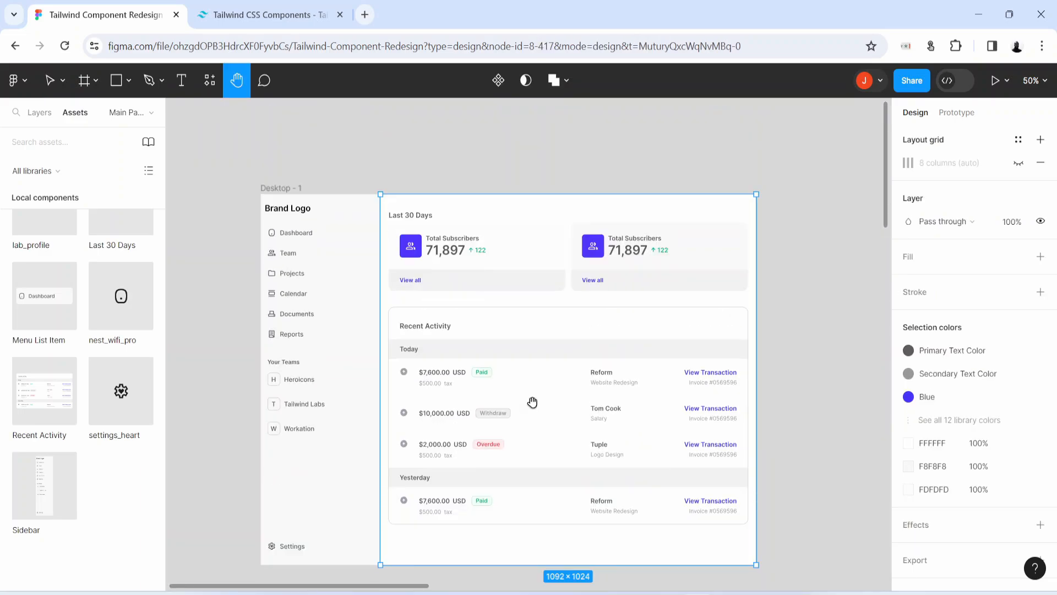
- Copy the first card's FDFDFD fill to the upper section of the second Total Subscribers card
key(shift+0)
scroll(531, 401, up, 1)
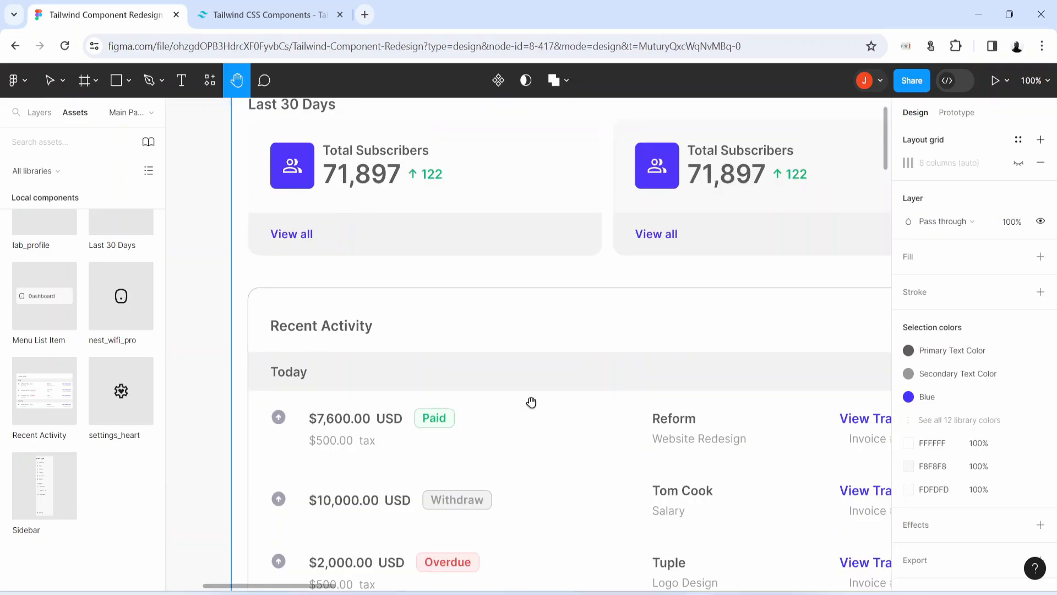
key(v)
click(559, 193)
click(958, 330)
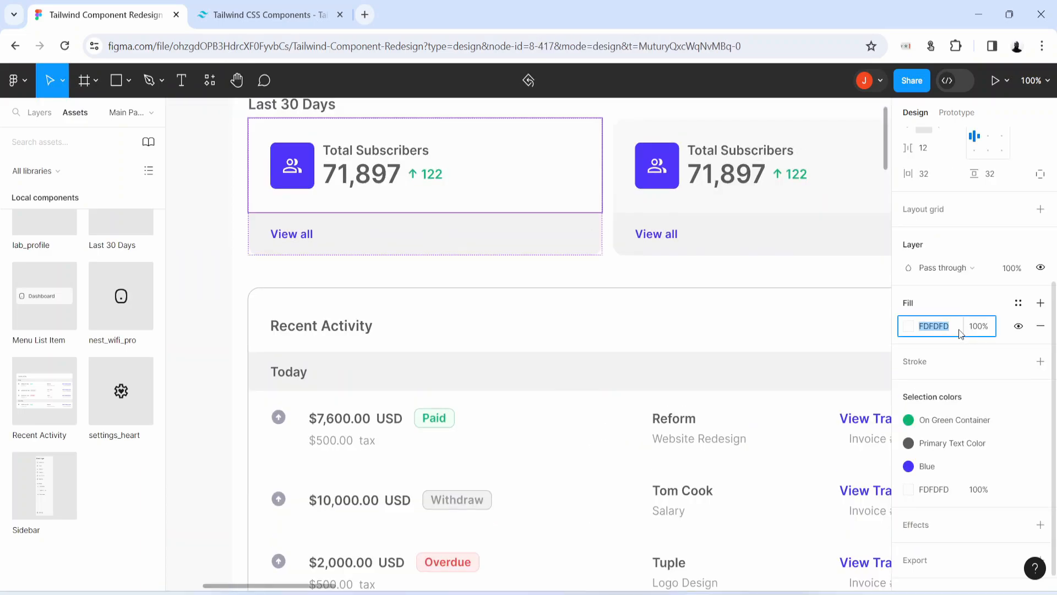
click(848, 183)
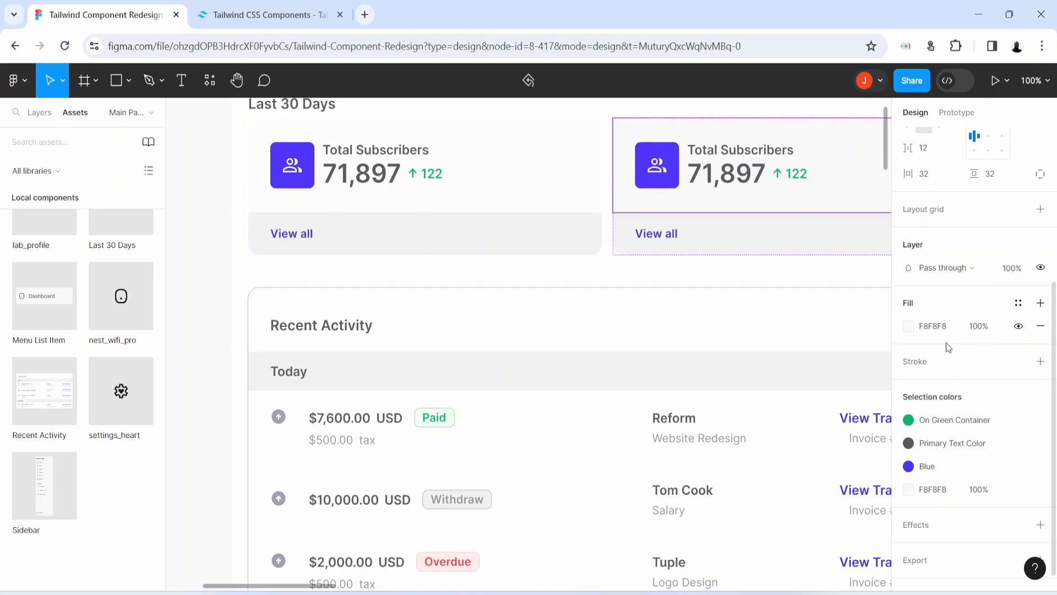
click(954, 329)
click(559, 281)
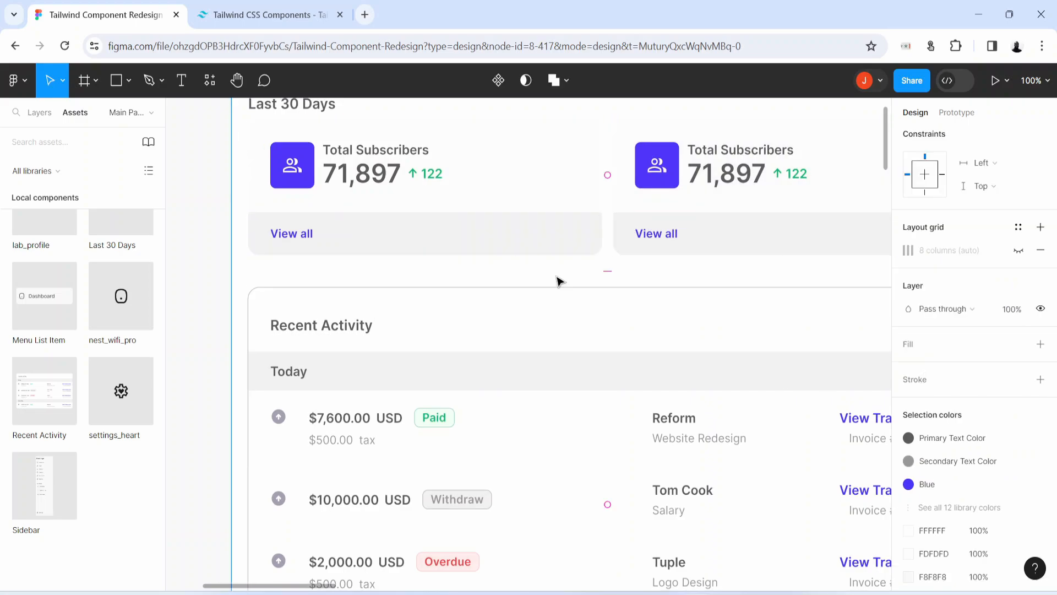
click(362, 182)
click(365, 185)
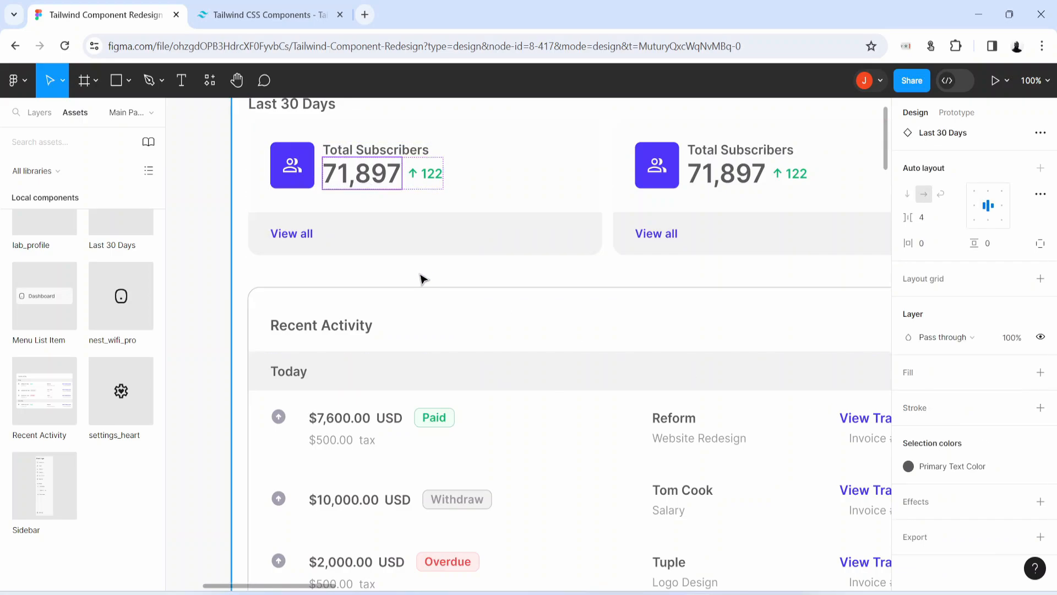
click(447, 280)
scroll(495, 312, up, 5)
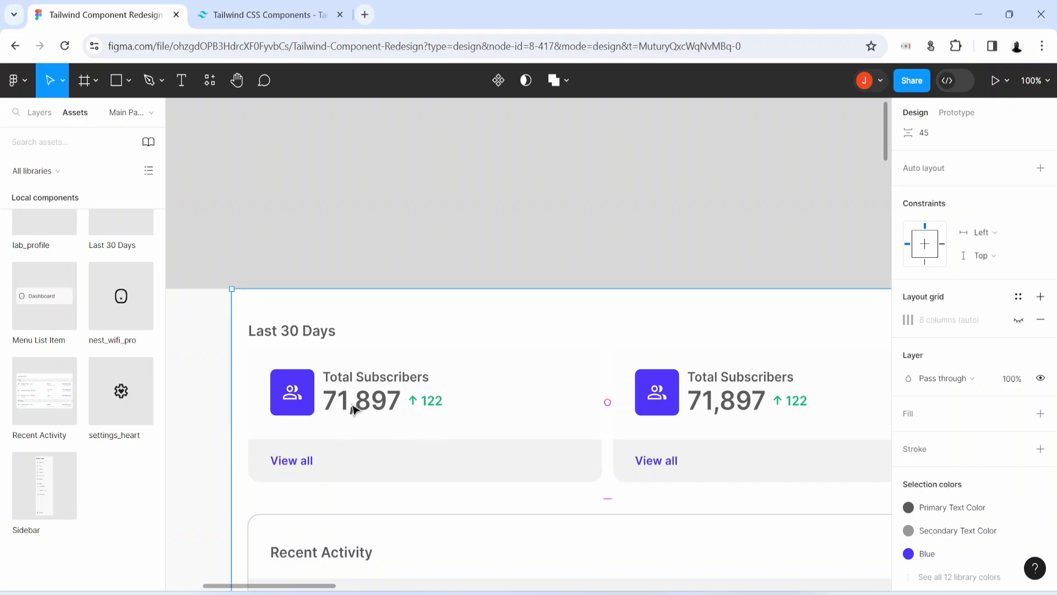
click(352, 208)
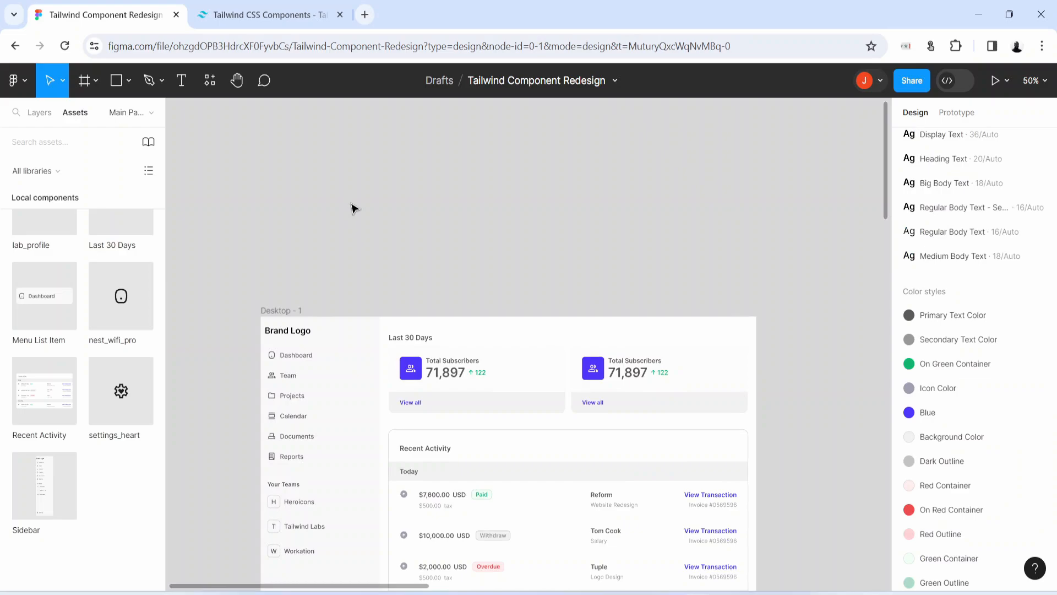
- Apply the Secondary Text Color style to the first card's Total Subscribers label in the main Last 30 Days component
key(h)
key(ctrl+minus)
scroll(354, 314, down, 5)
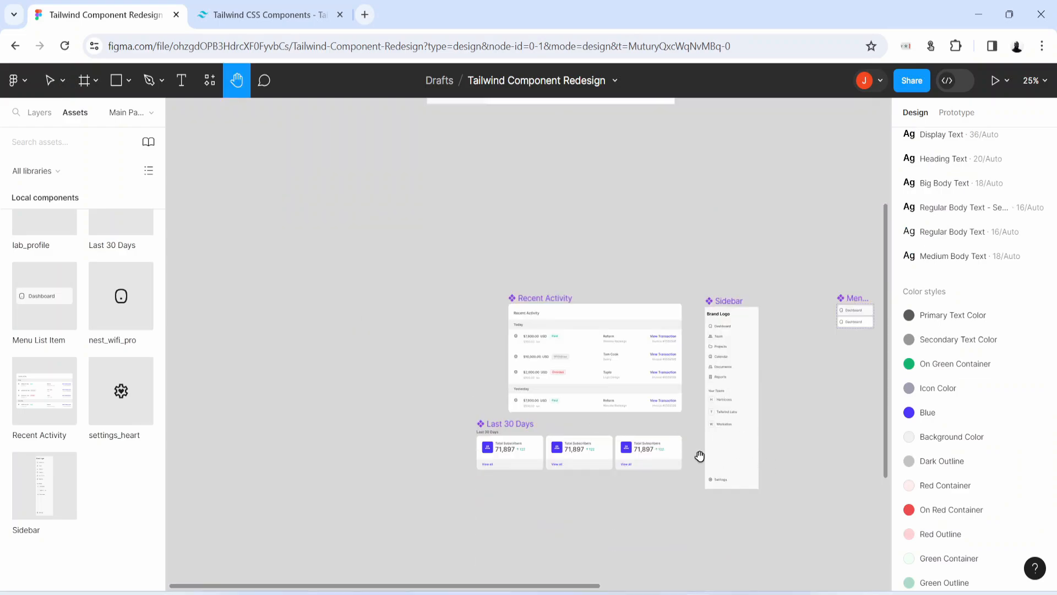
drag(700, 456, 653, 359)
scroll(461, 357, up, 2)
double_click(488, 331)
double_click(488, 330)
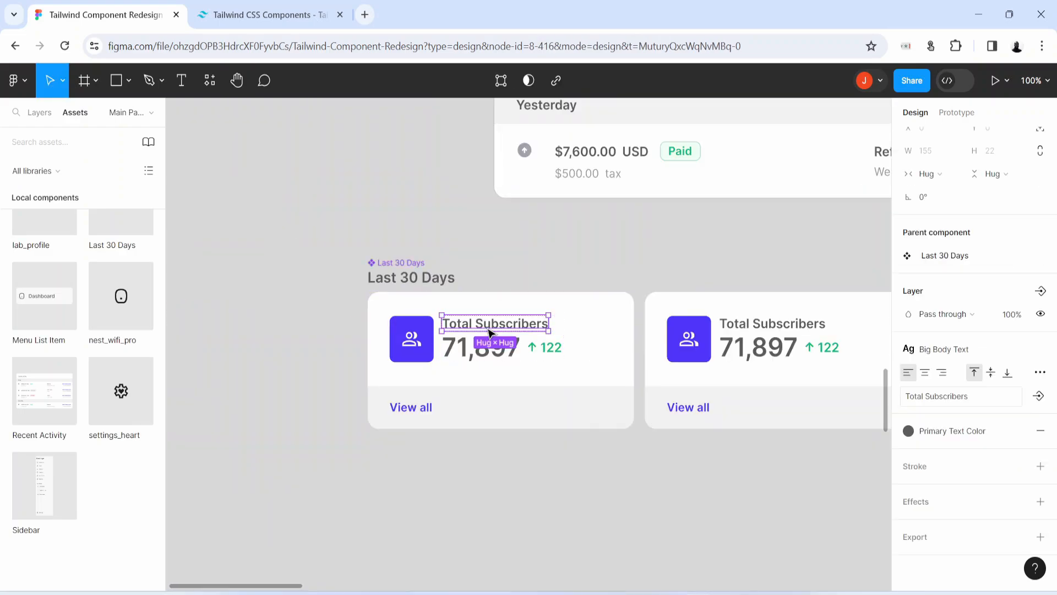
click(963, 435)
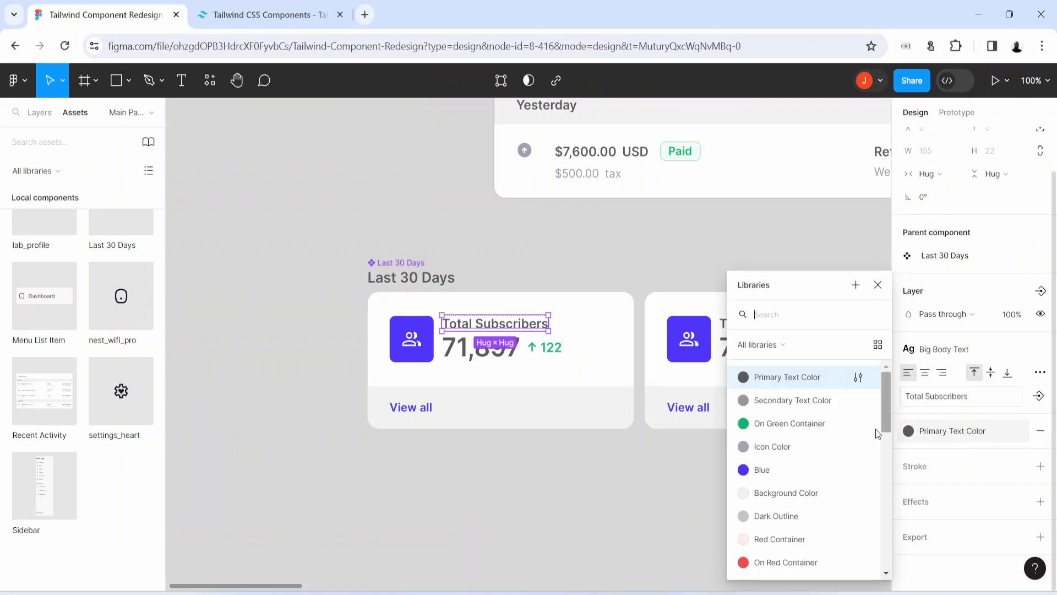
click(821, 406)
click(766, 465)
- Apply the Secondary Text Color style to the second card's Total Subscribers label in the Last 30 Days component
double_click(771, 326)
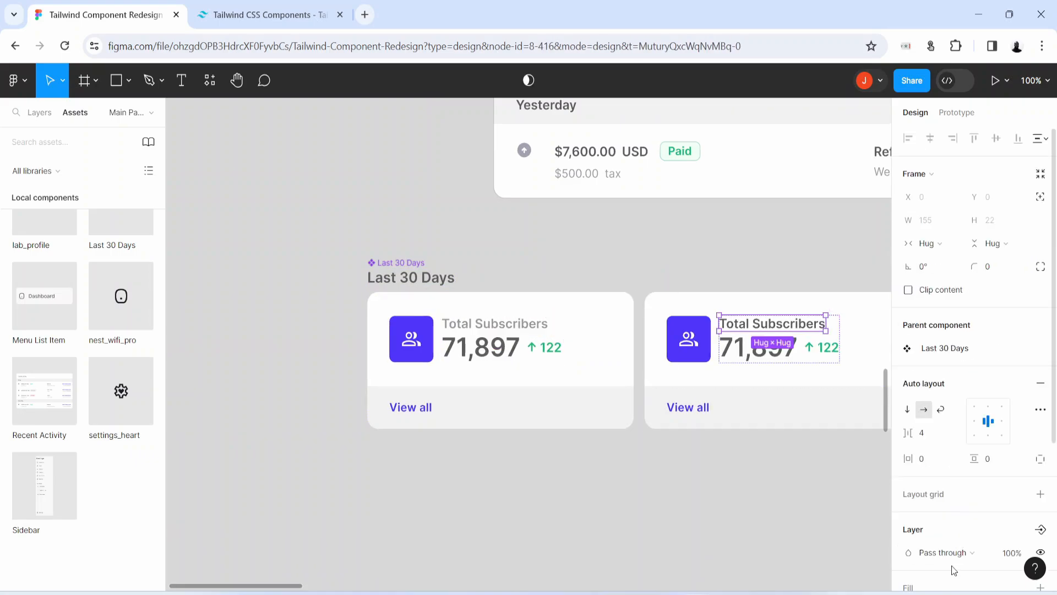
scroll(953, 565, down, 3)
click(937, 536)
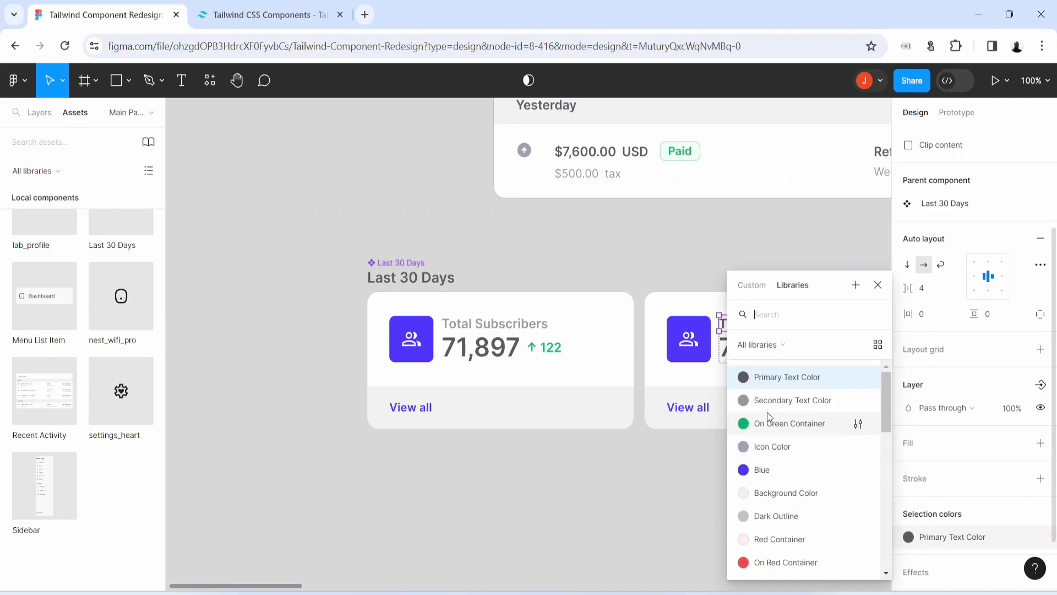
click(771, 400)
click(723, 474)
- Give the third card's Total Subscribers label in the Last 30 Days component the Secondary Text Color style
key(space)
drag(771, 491, 464, 498)
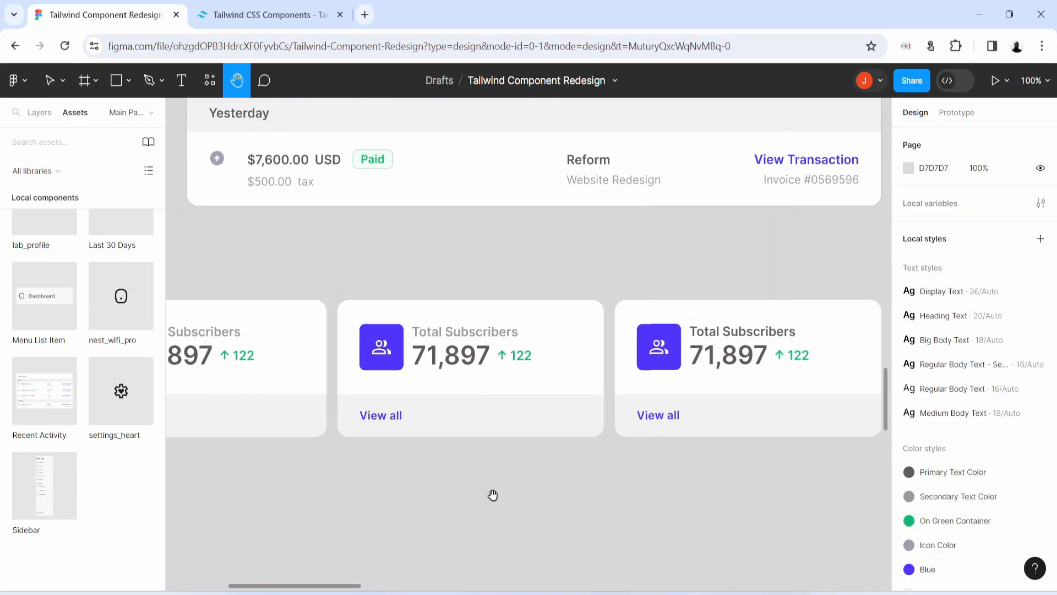
ctrl+click(735, 332)
click(945, 478)
click(800, 403)
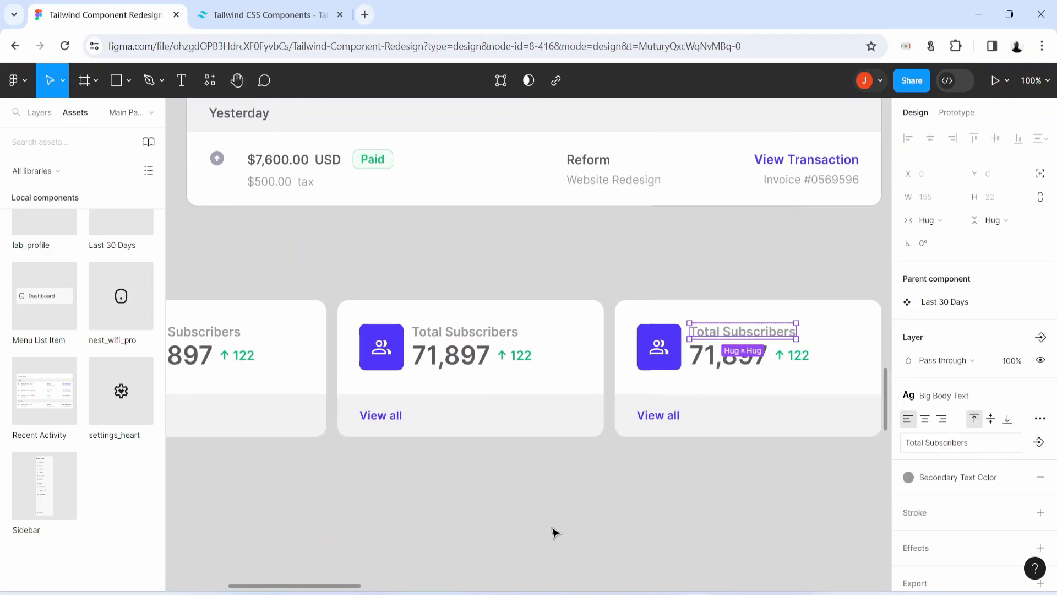
click(555, 534)
- Detach the Background Color style from the first card's View all strip, set its fill to F7F7F7, and copy that fill to the second card's strip
scroll(517, 457, left, 5)
double_click(477, 377)
double_click(477, 378)
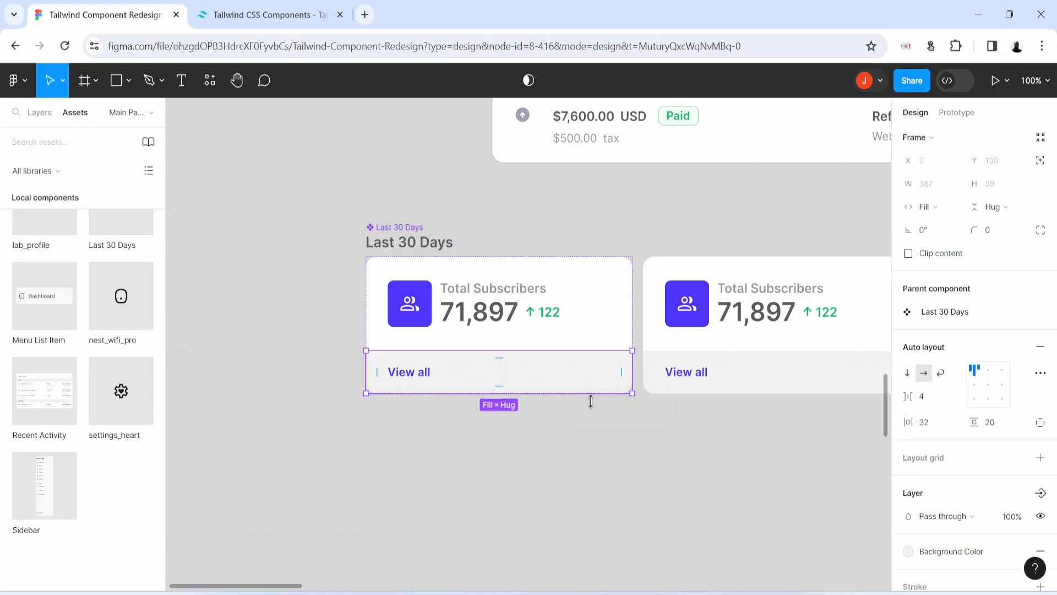
scroll(993, 466, down, 3)
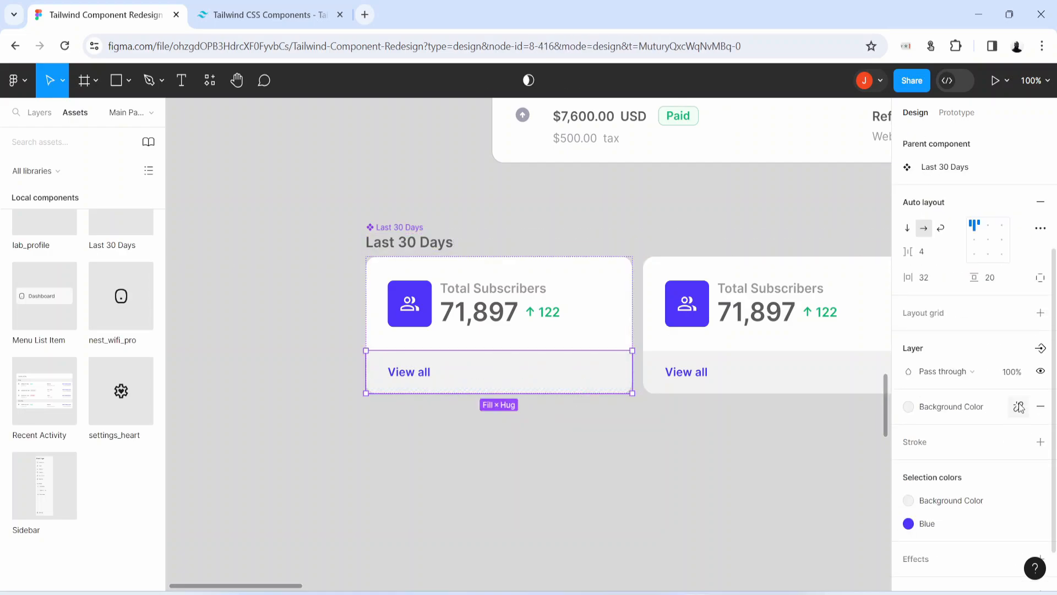
click(1019, 408)
click(911, 433)
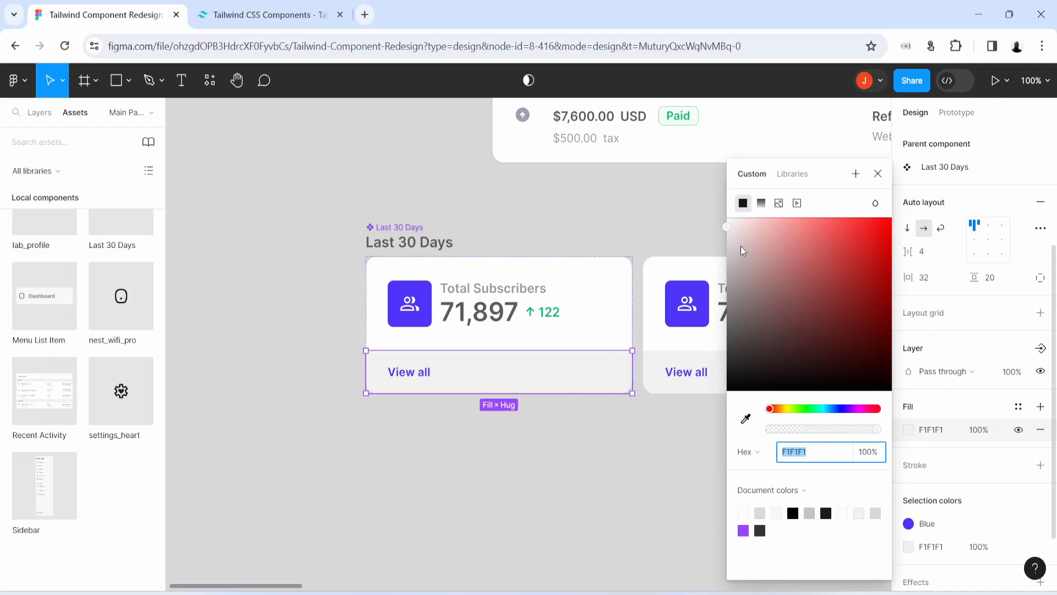
click(727, 225)
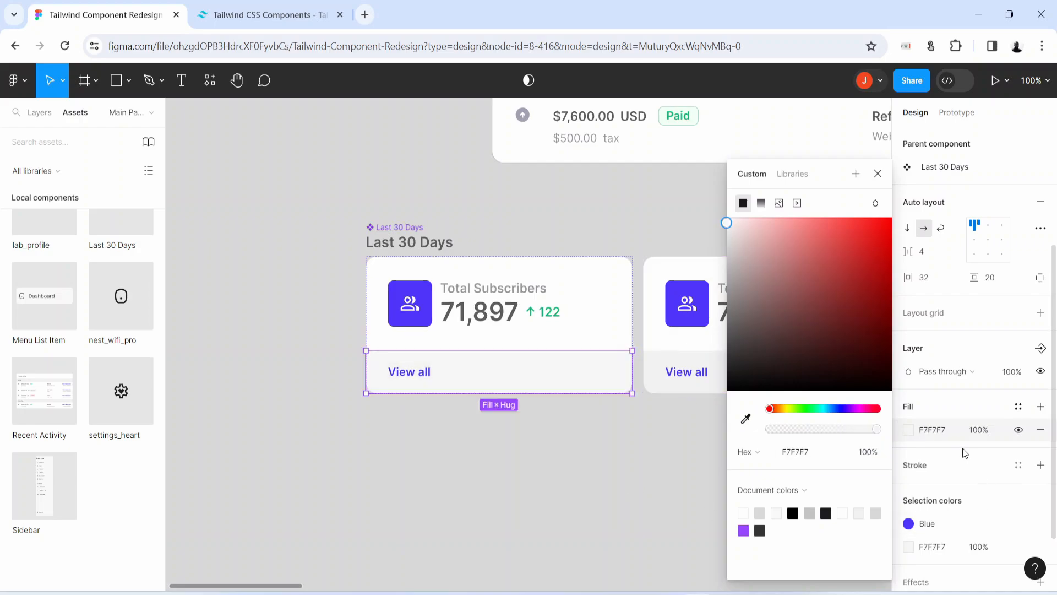
click(950, 431)
click(755, 370)
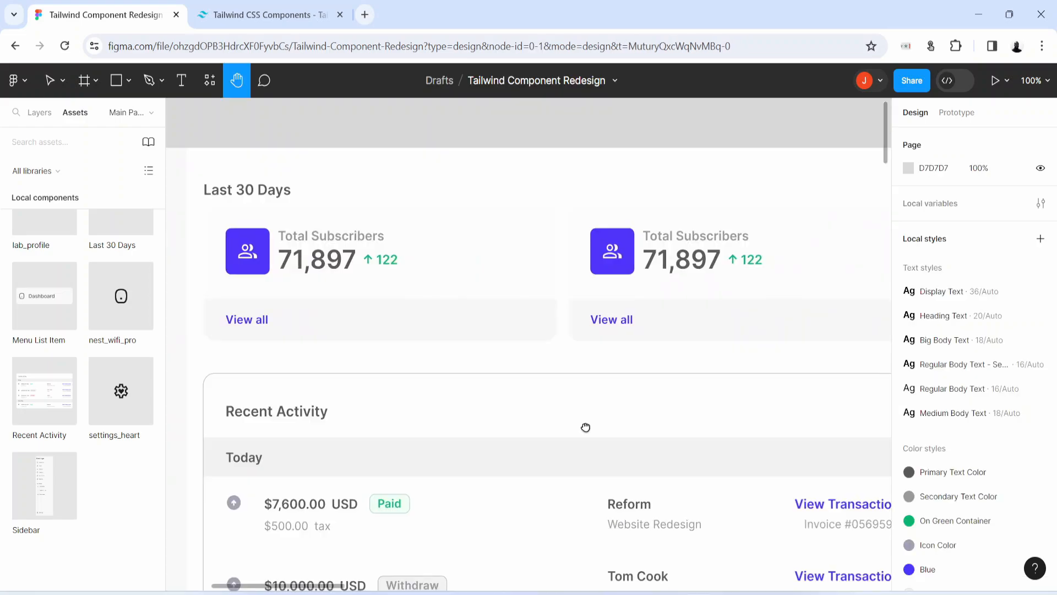
- Move Recent Activity slightly down in the content frame, and shift Last 30 Days down to about Y 96 above it
drag(586, 427, 702, 397)
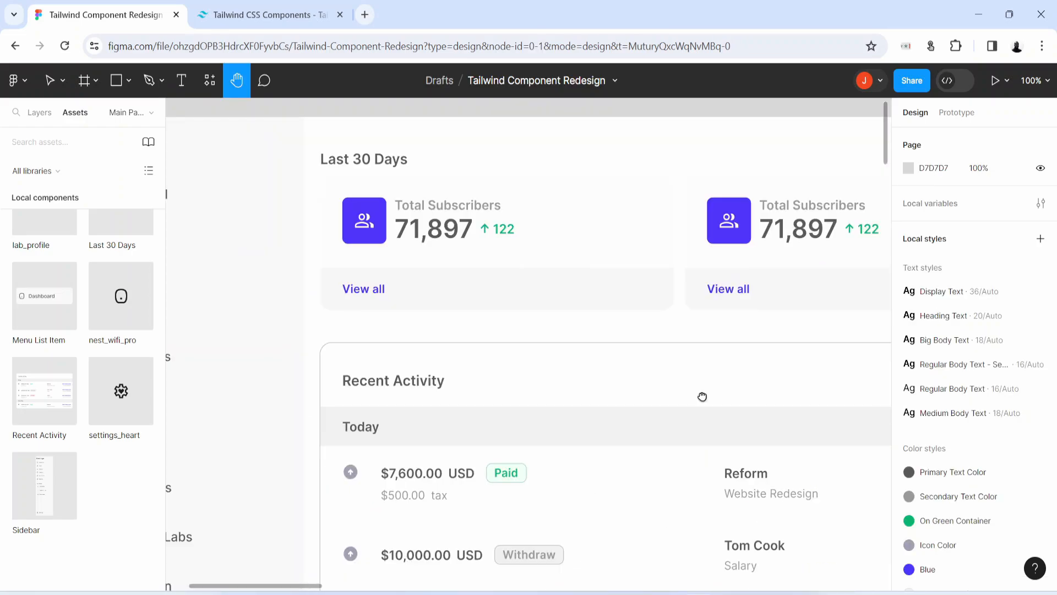
key(minus)
key(v)
click(641, 378)
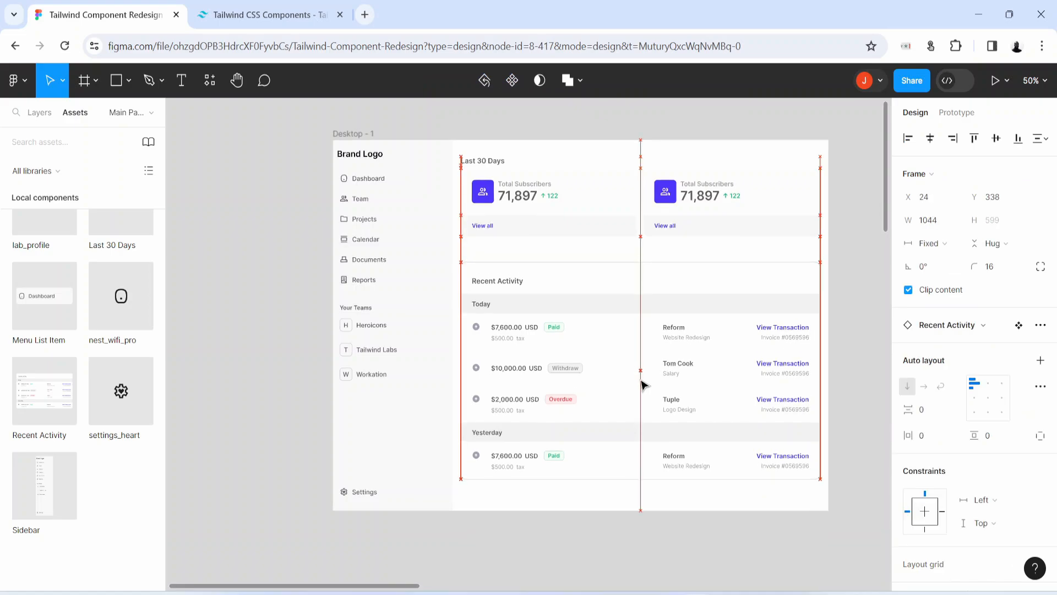
click(599, 205)
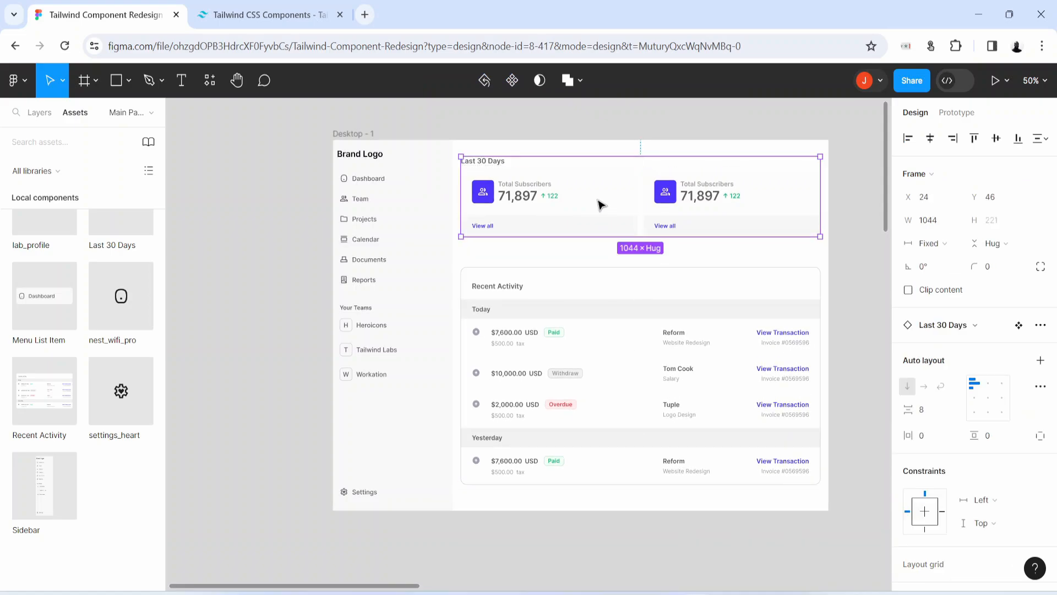
drag(601, 205, 597, 228)
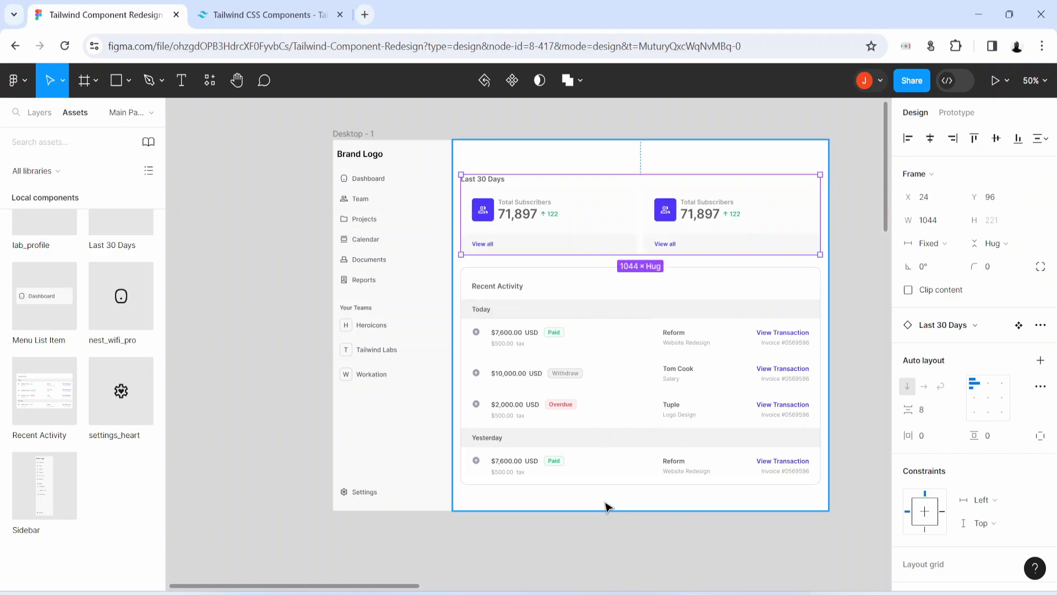
click(599, 543)
- Preview the Desktop - 1 frame and look through the dashboard from top to bottom and back
click(350, 134)
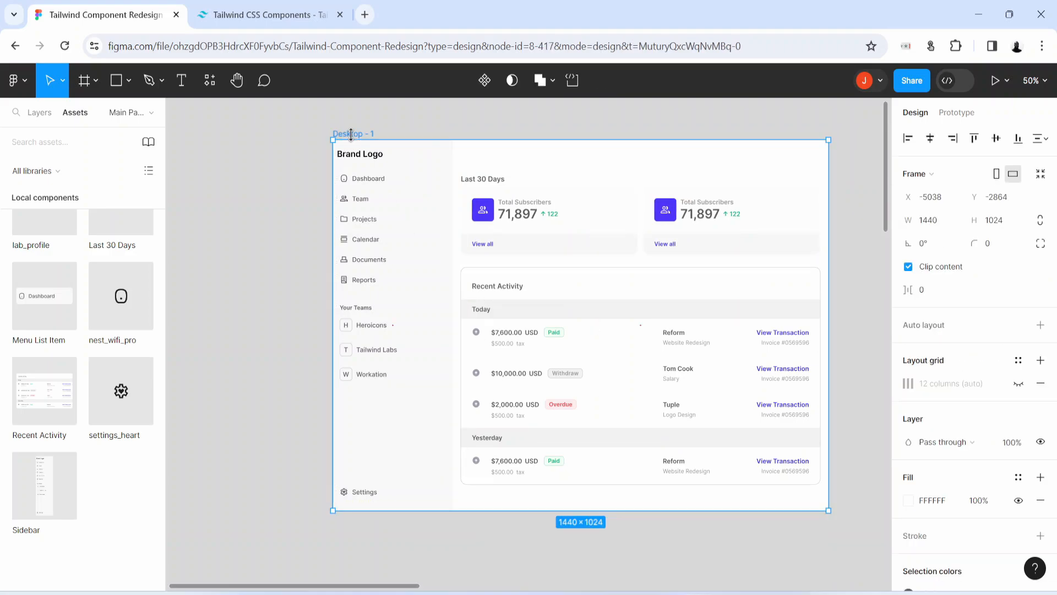
key(shift+space)
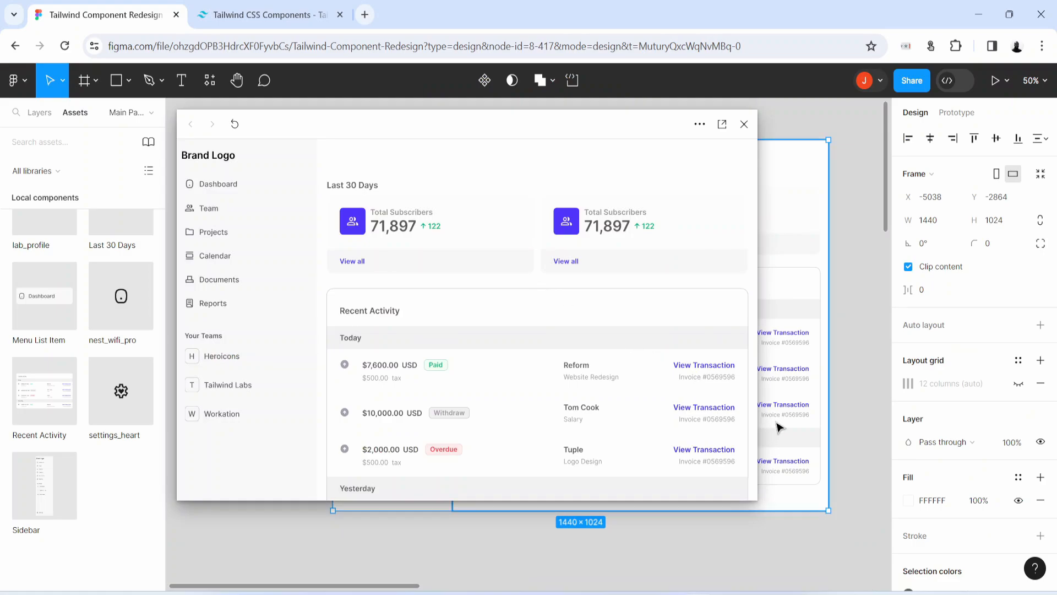
scroll(568, 392, down, 3)
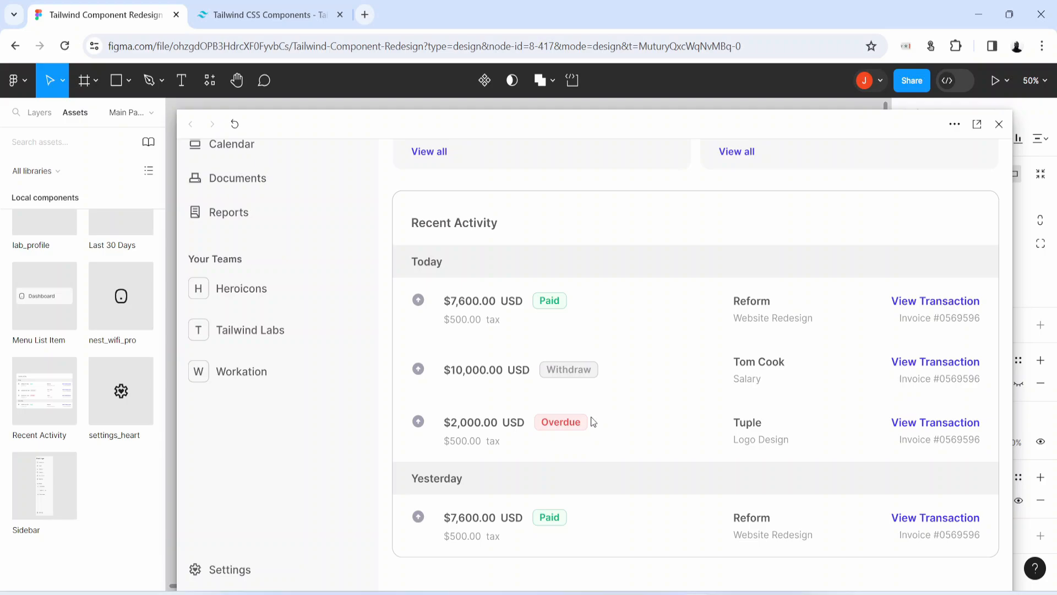
scroll(593, 422, up, 3)
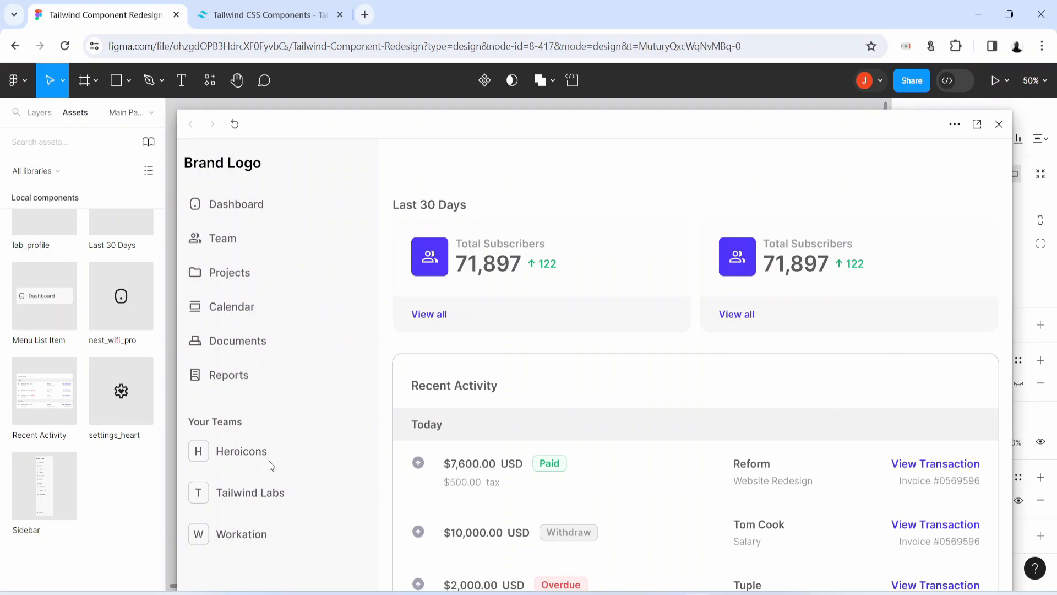